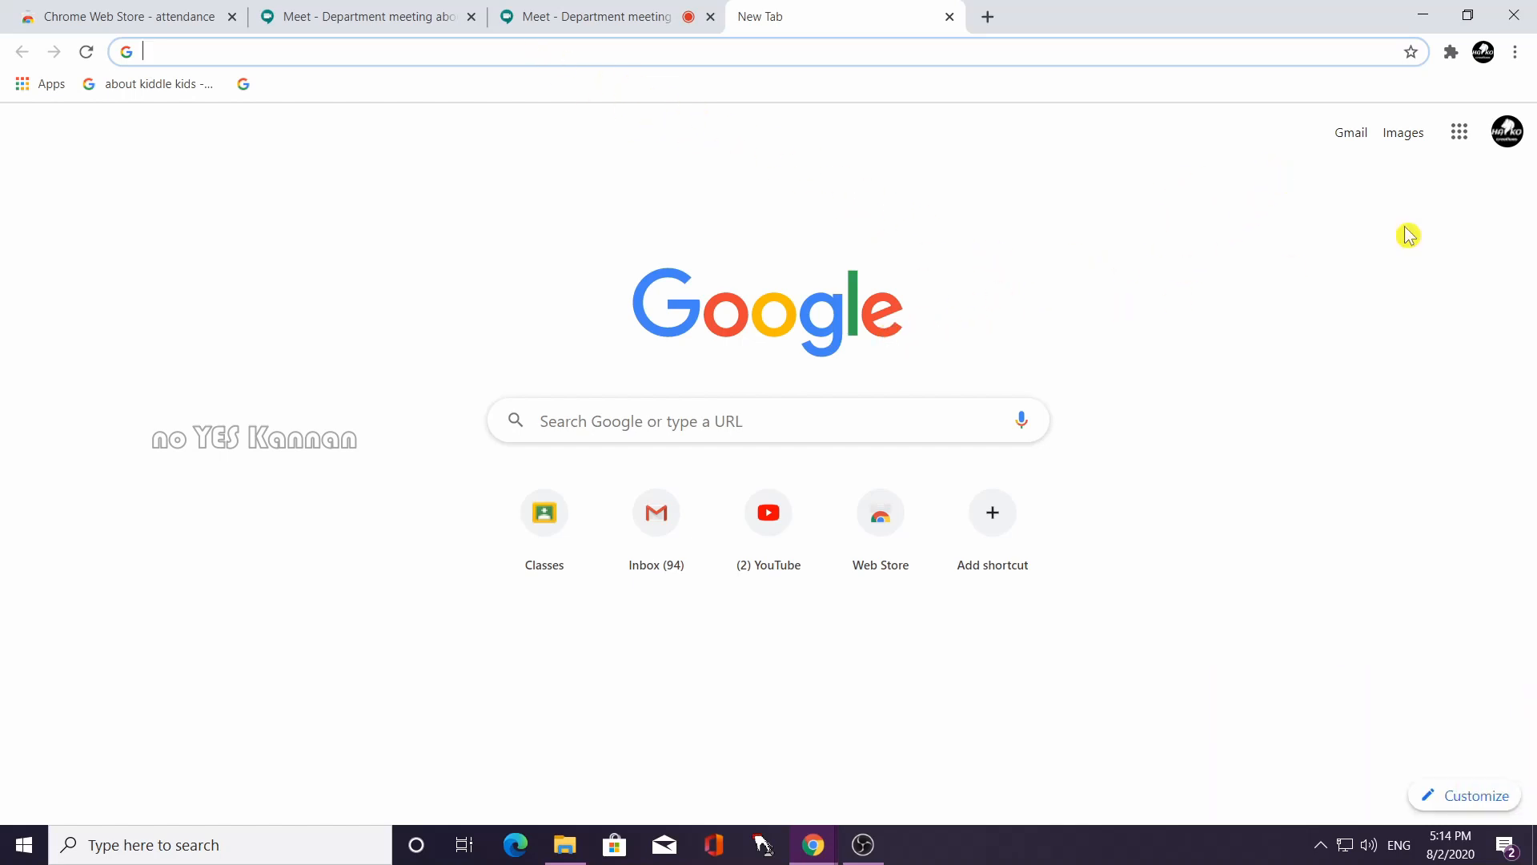
# Open Google Classroom from the list of Google apps.
pyautogui.click(1459, 132)
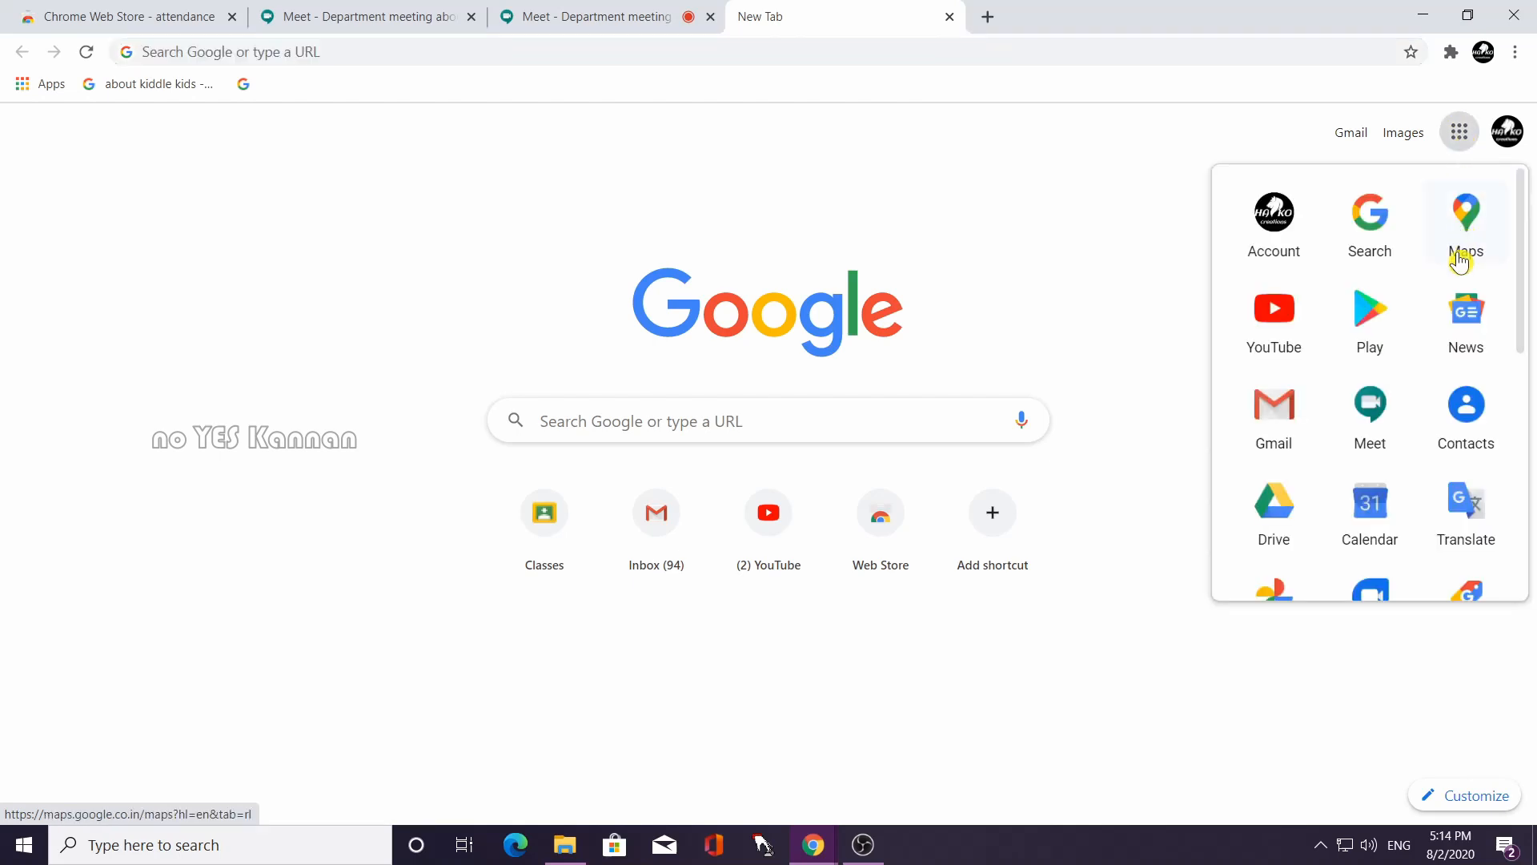
pyautogui.scroll(-2, 1441, 448)
pyautogui.scroll(-3, 1485, 496)
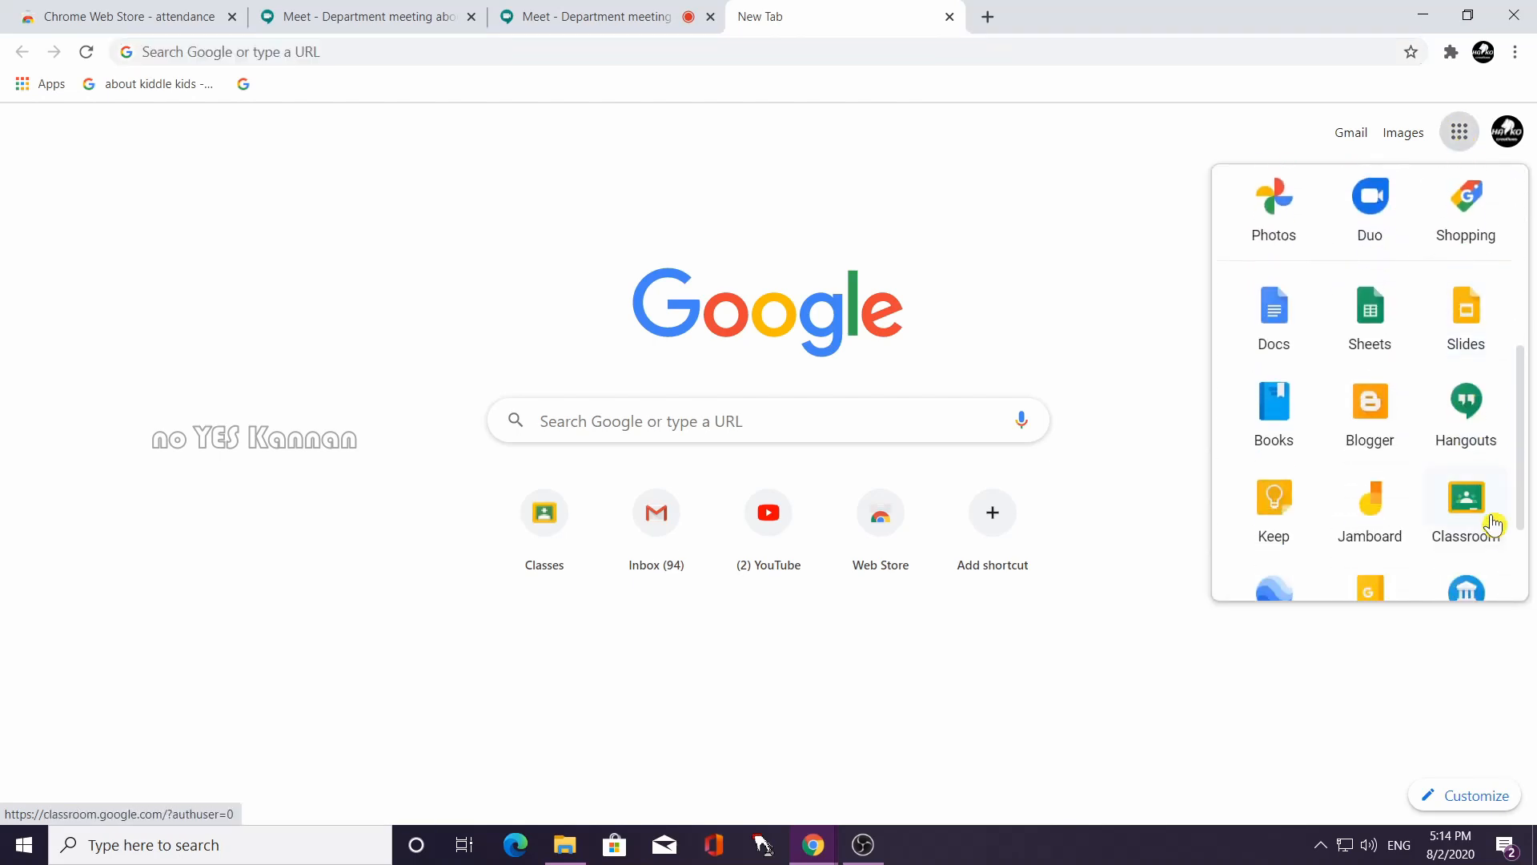
pyautogui.click(1475, 518)
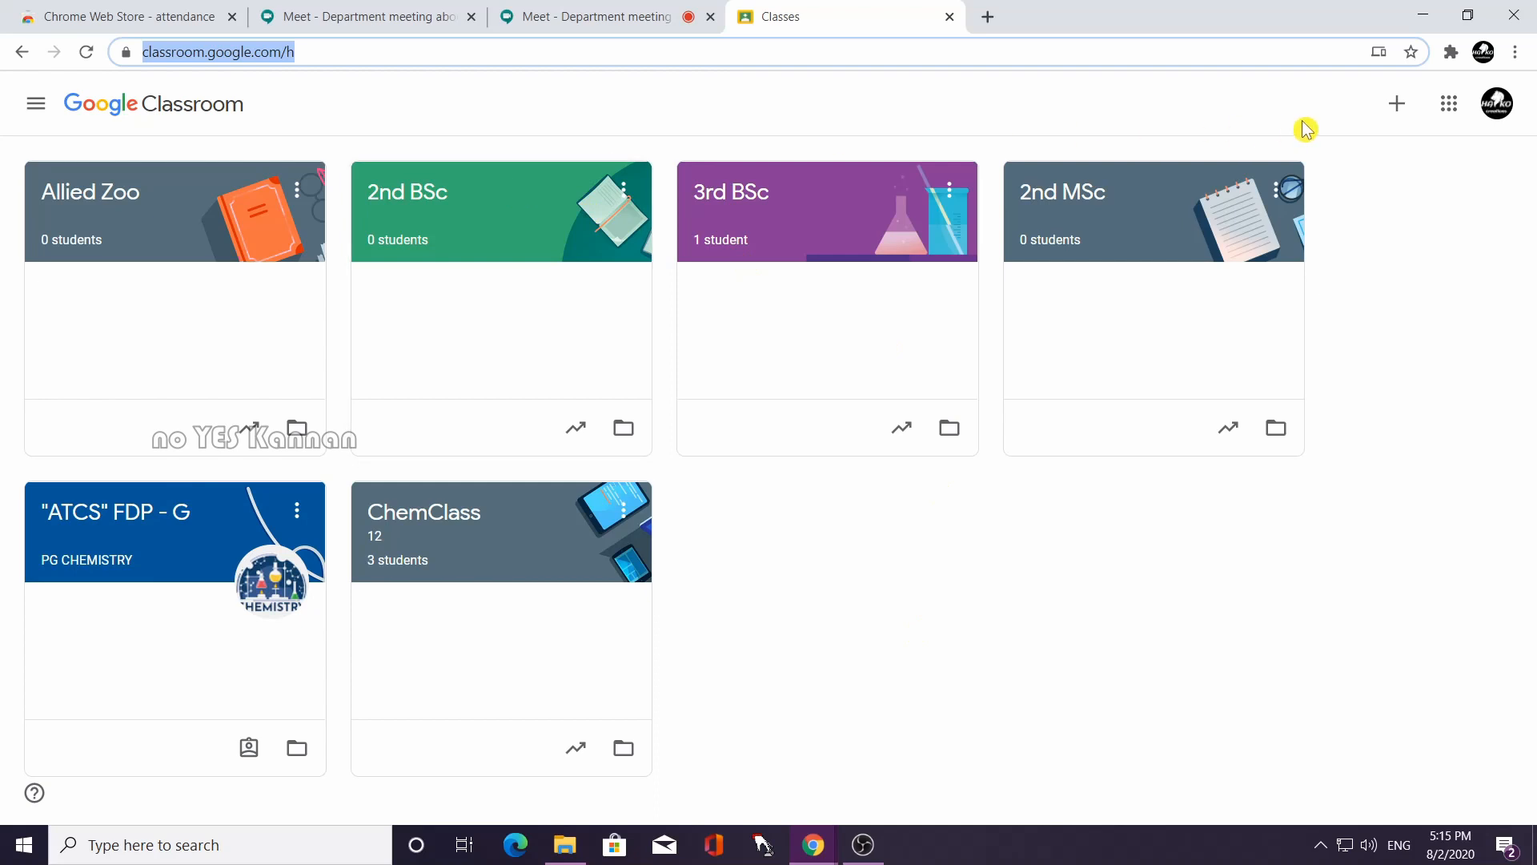
# Start creating a new class and accept the notice about not using Classroom at a school with students.
pyautogui.click(1403, 116)
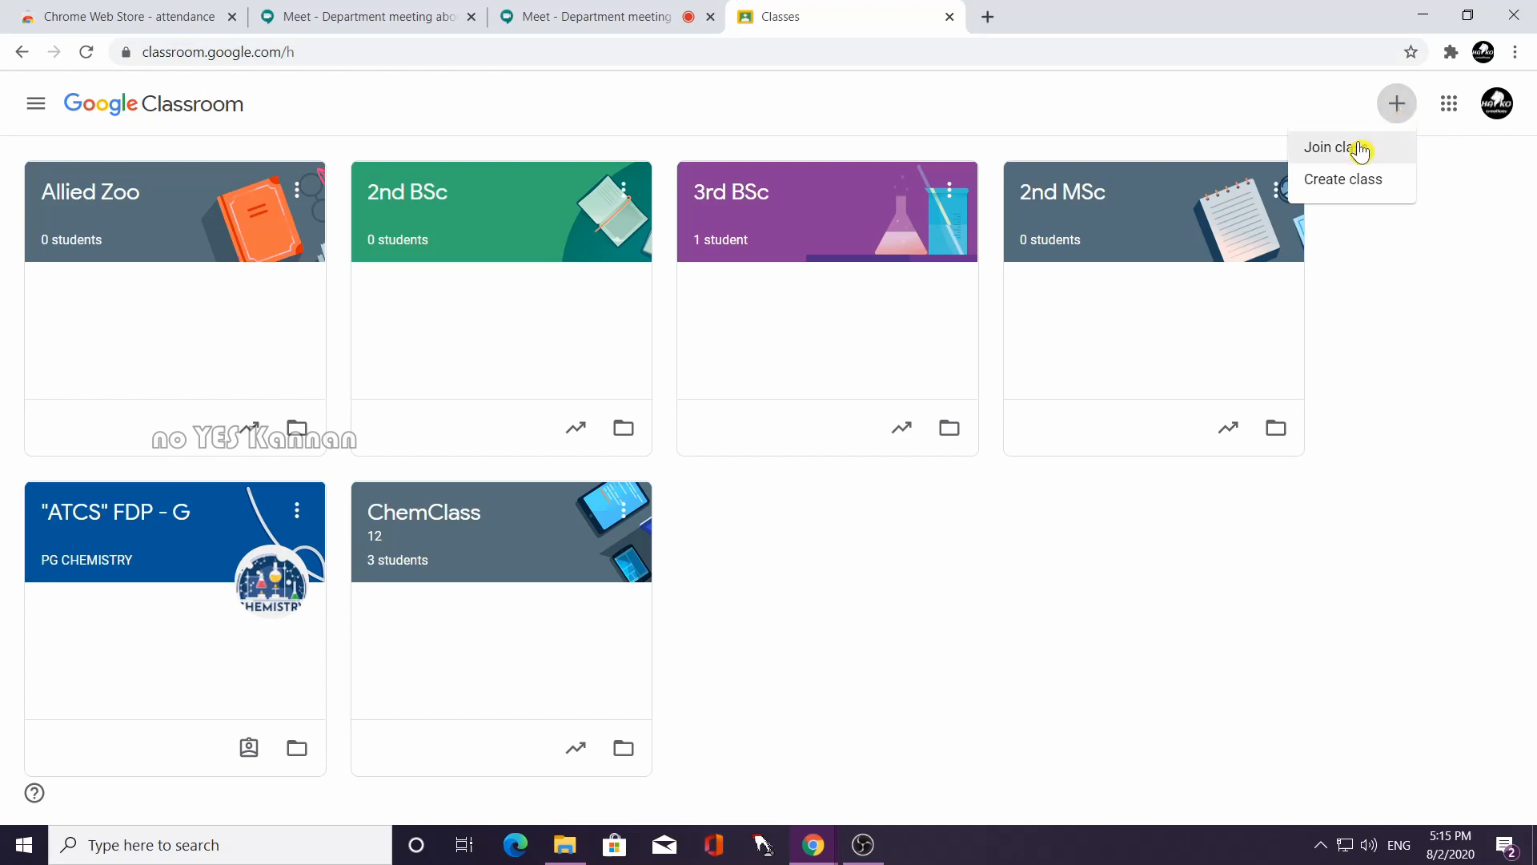
pyautogui.click(1353, 190)
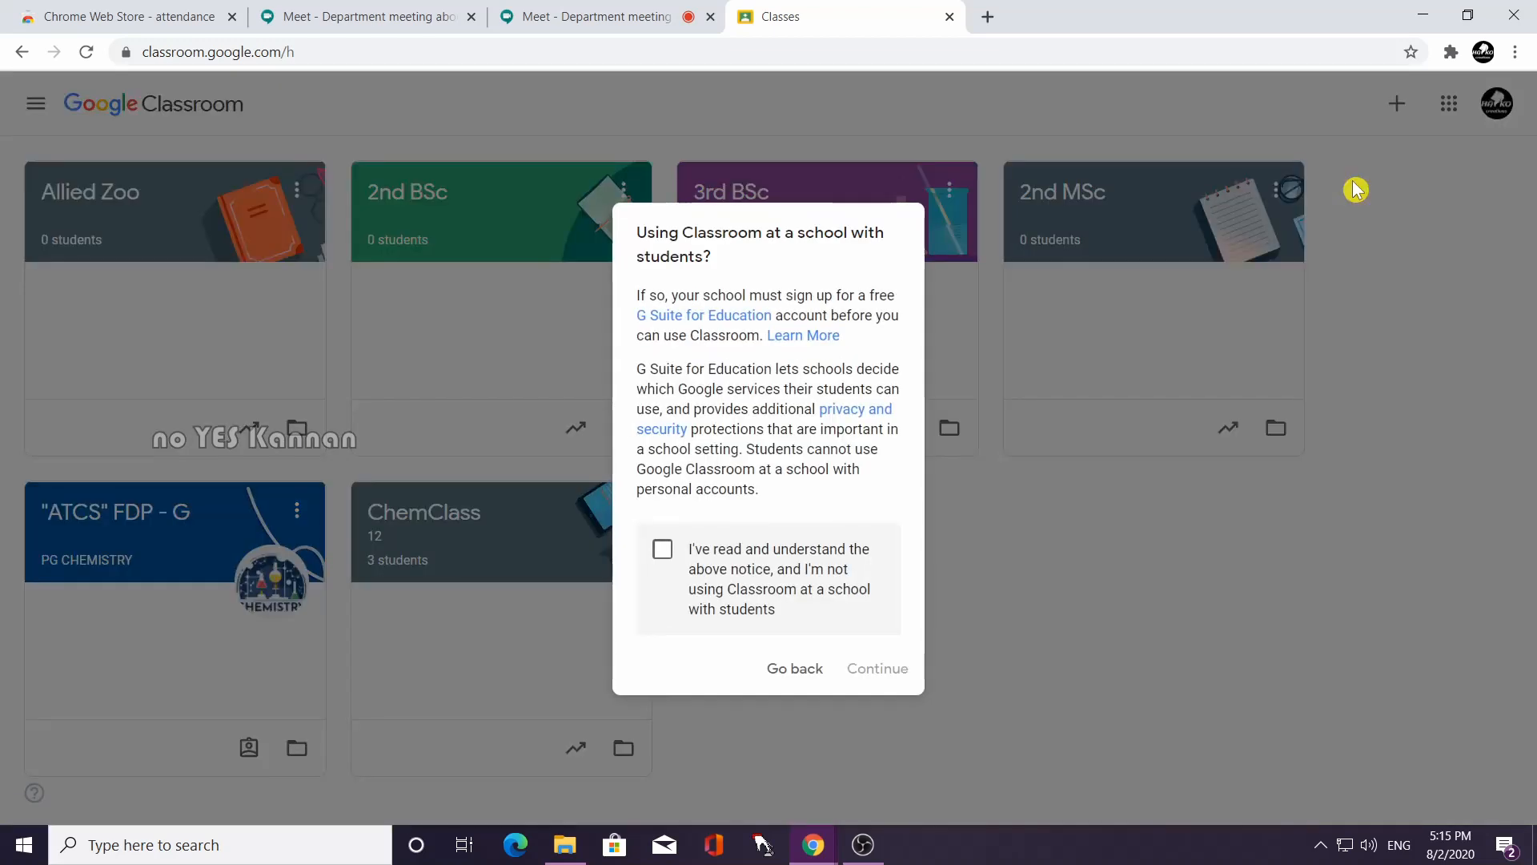
pyautogui.click(661, 555)
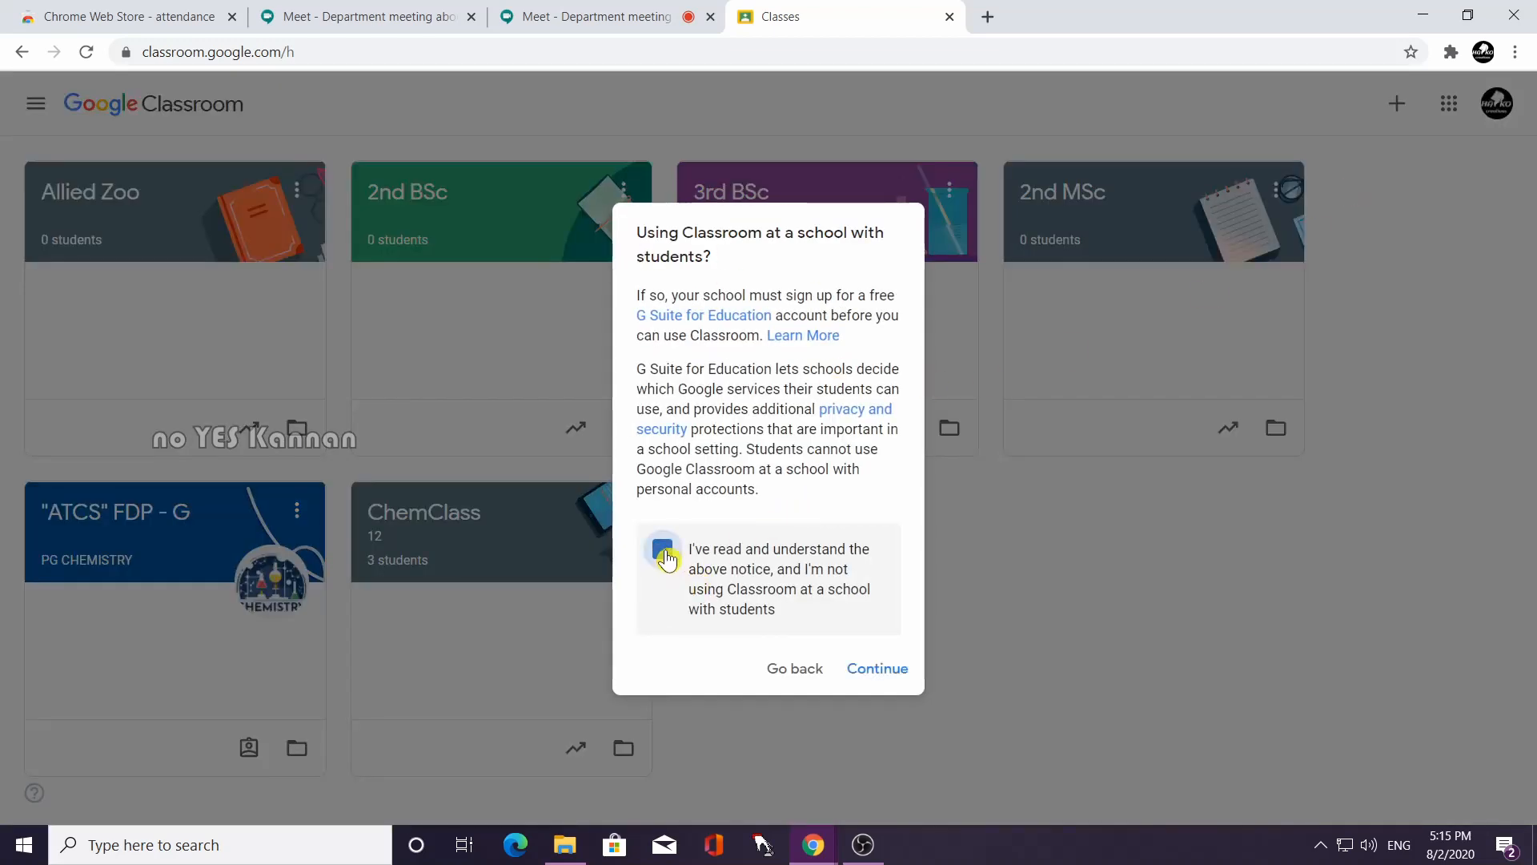
pyautogui.click(887, 679)
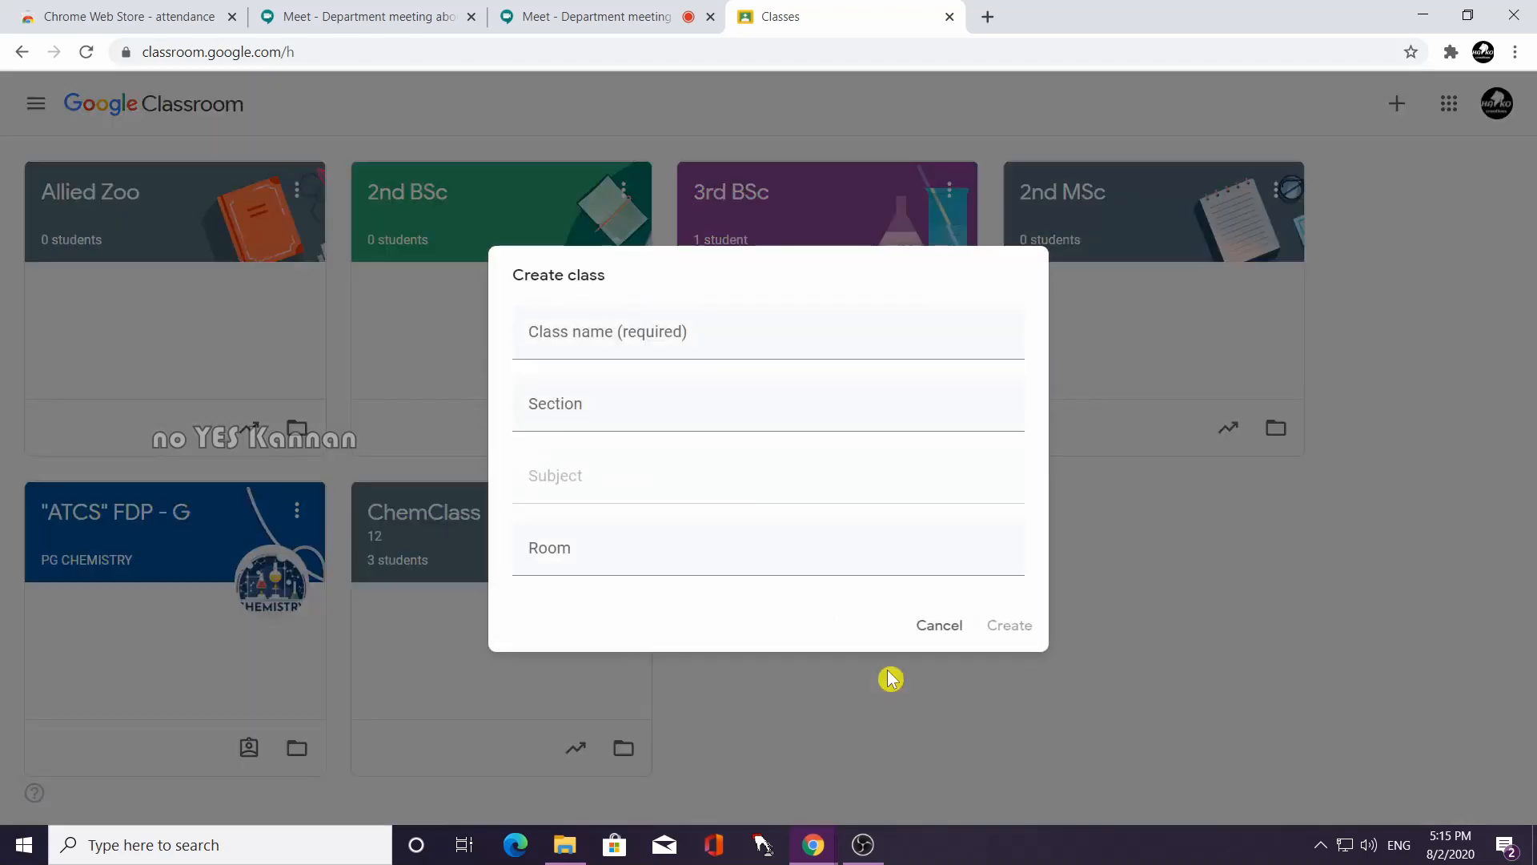
# Create the class with the name Online Tools and the subject Computer.
pyautogui.click(727, 343)
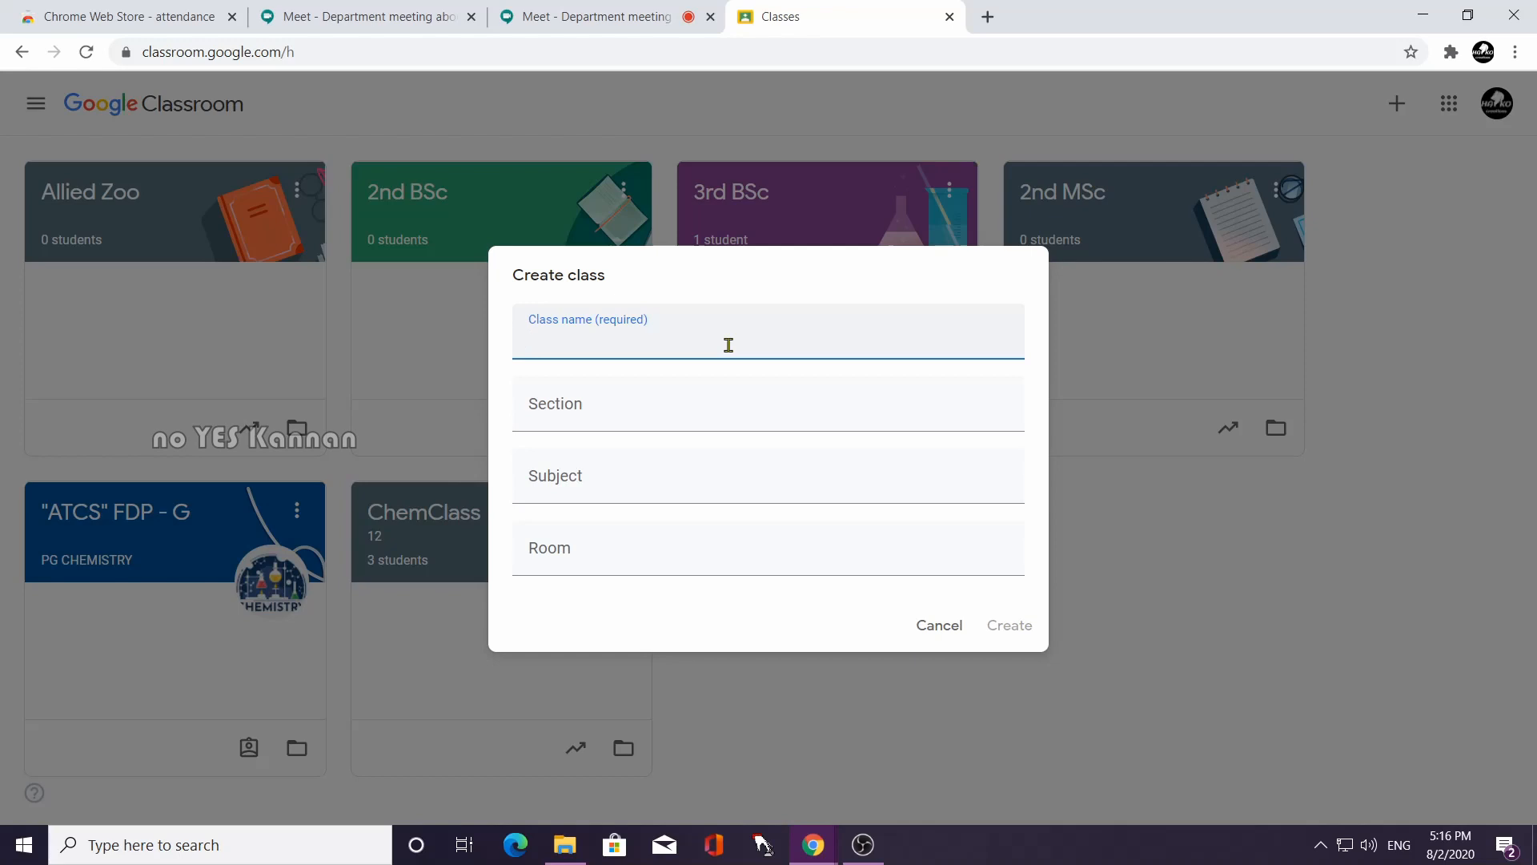
pyautogui.write('Online Tools')
pyautogui.click(660, 486)
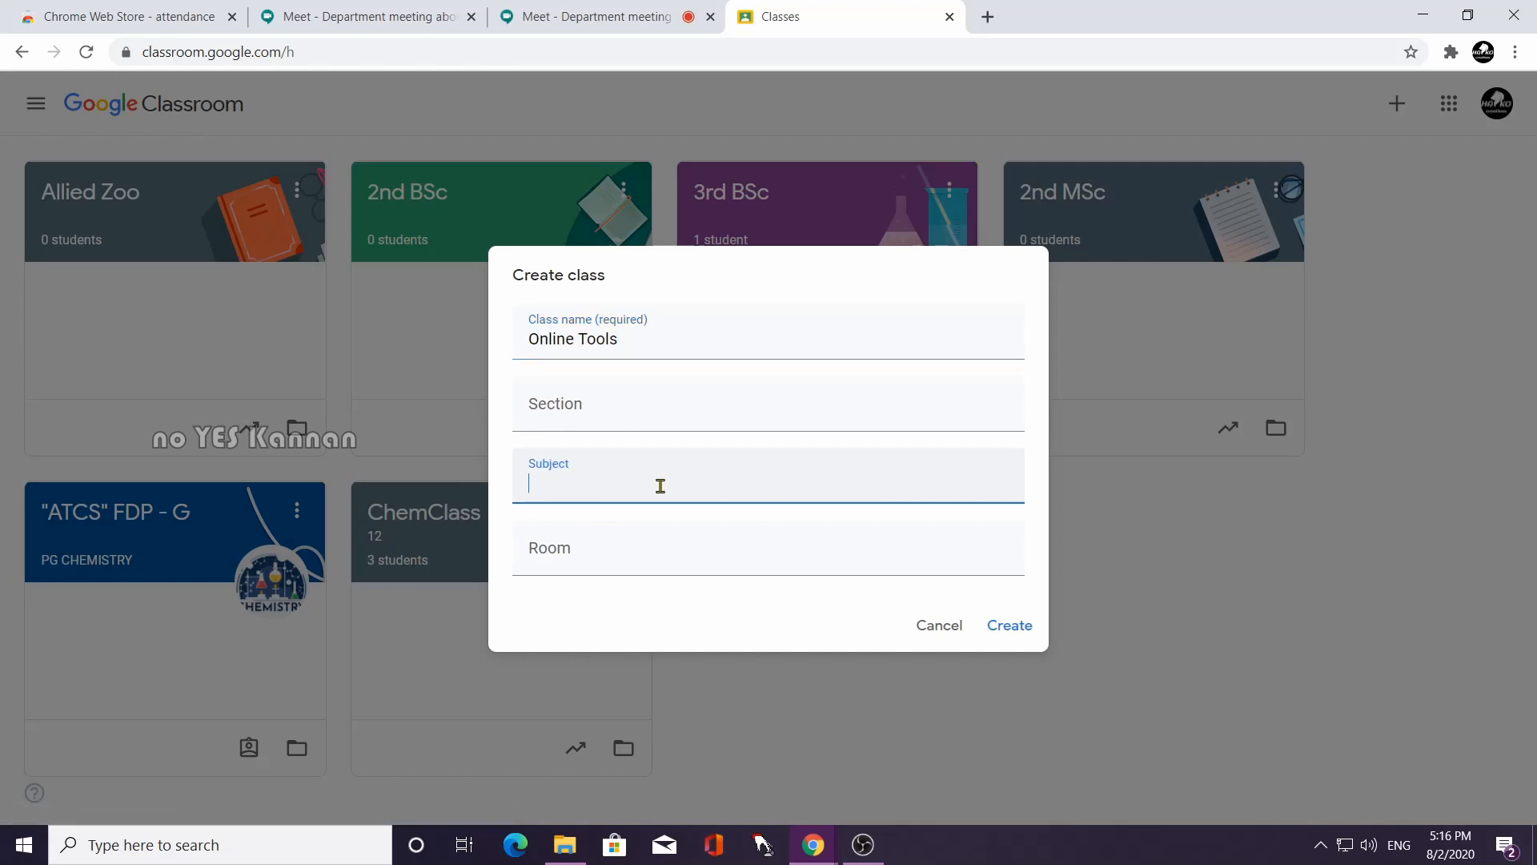
pyautogui.write('Computer')
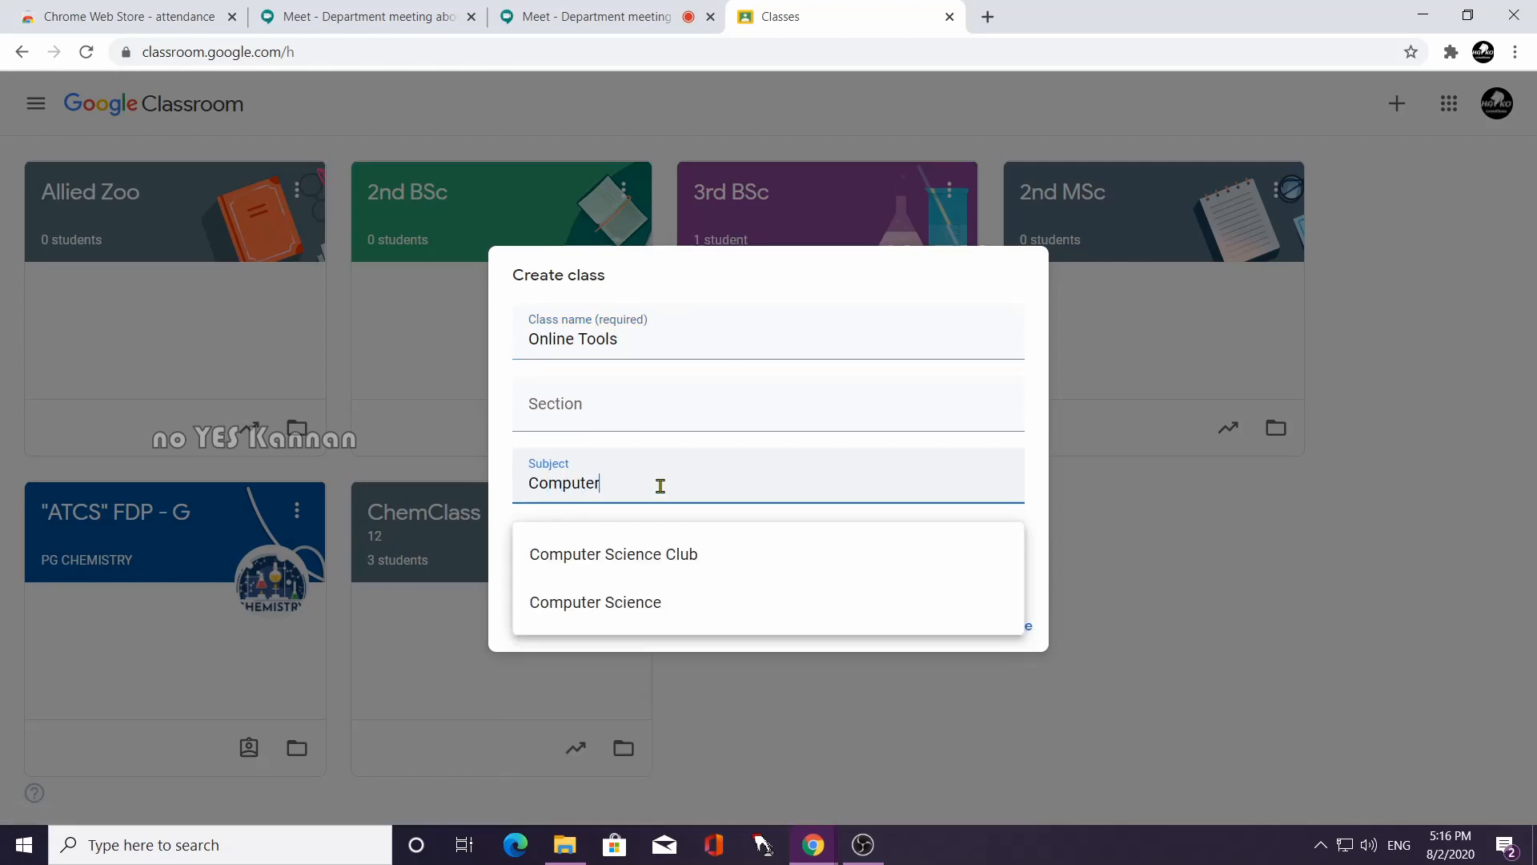
pyautogui.click(1033, 384)
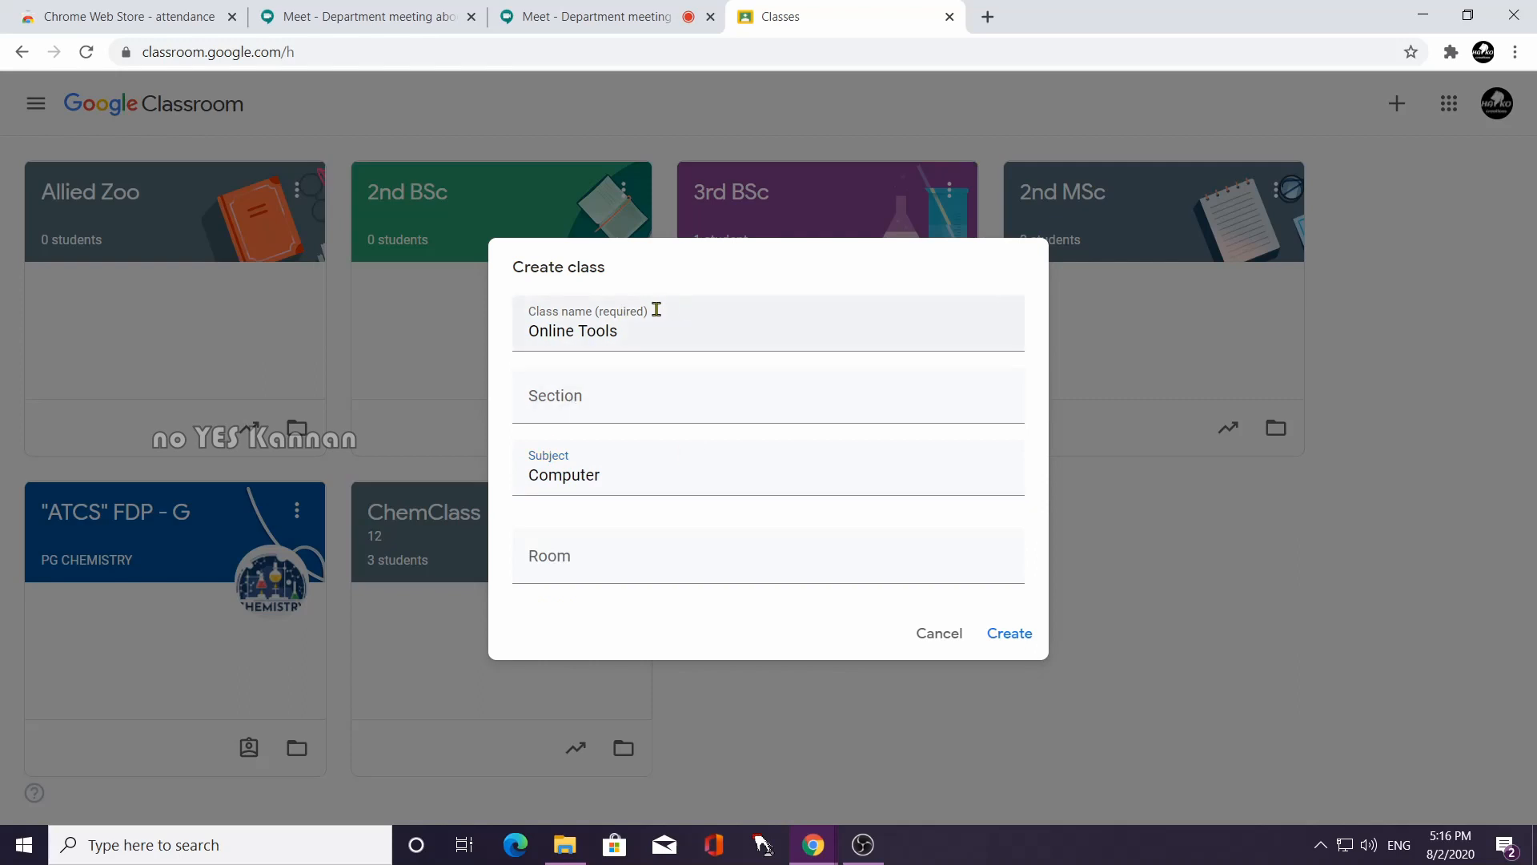
pyautogui.click(1014, 636)
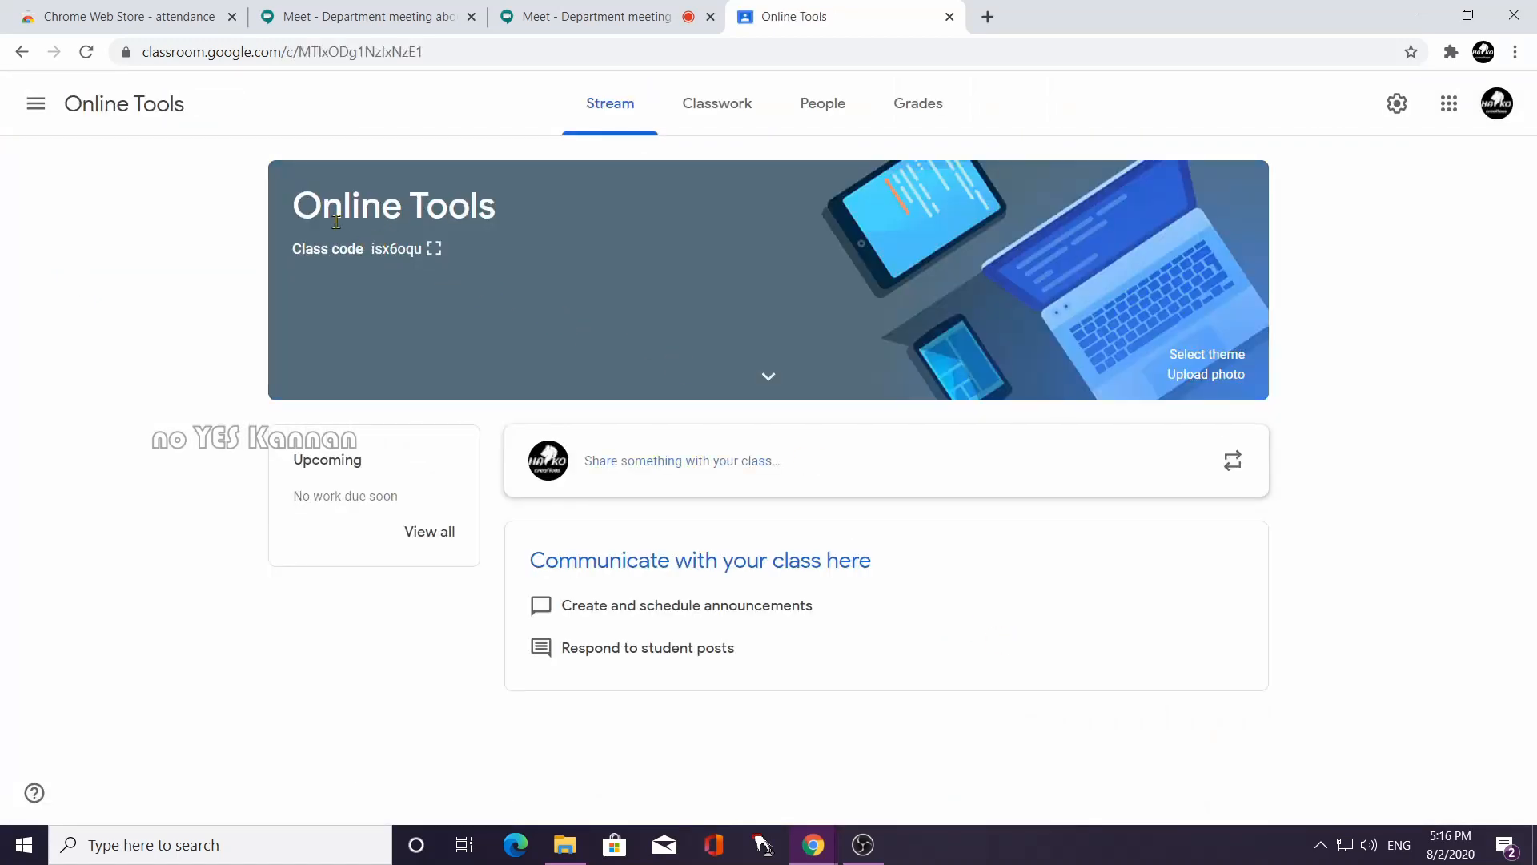
# Display the Online Tools class code enlarged and copy it.
pyautogui.moveTo(439, 192); pyautogui.dragTo(508, 199)
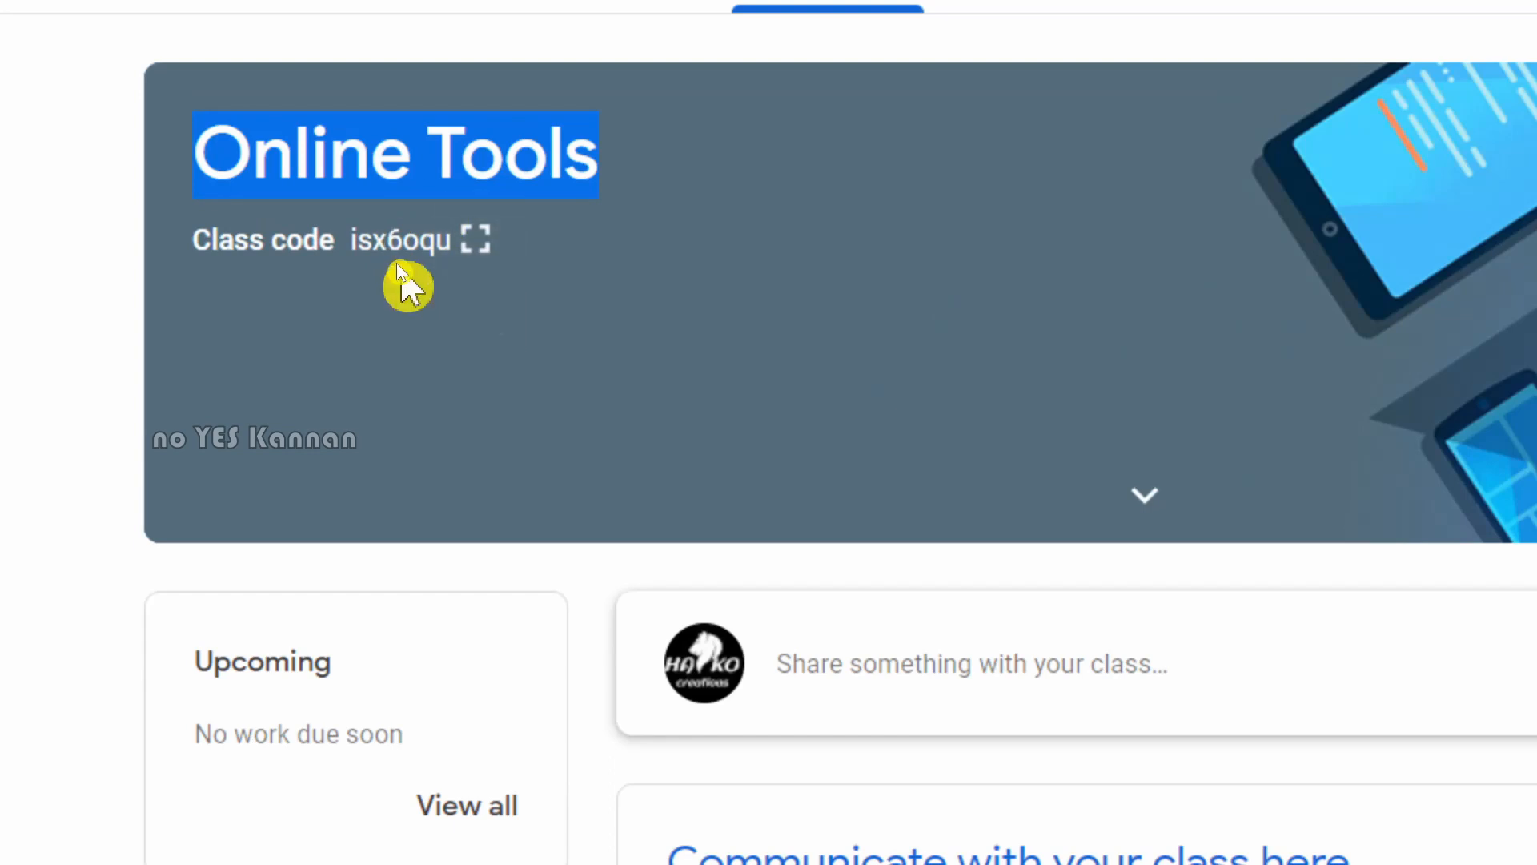
pyautogui.click(401, 240)
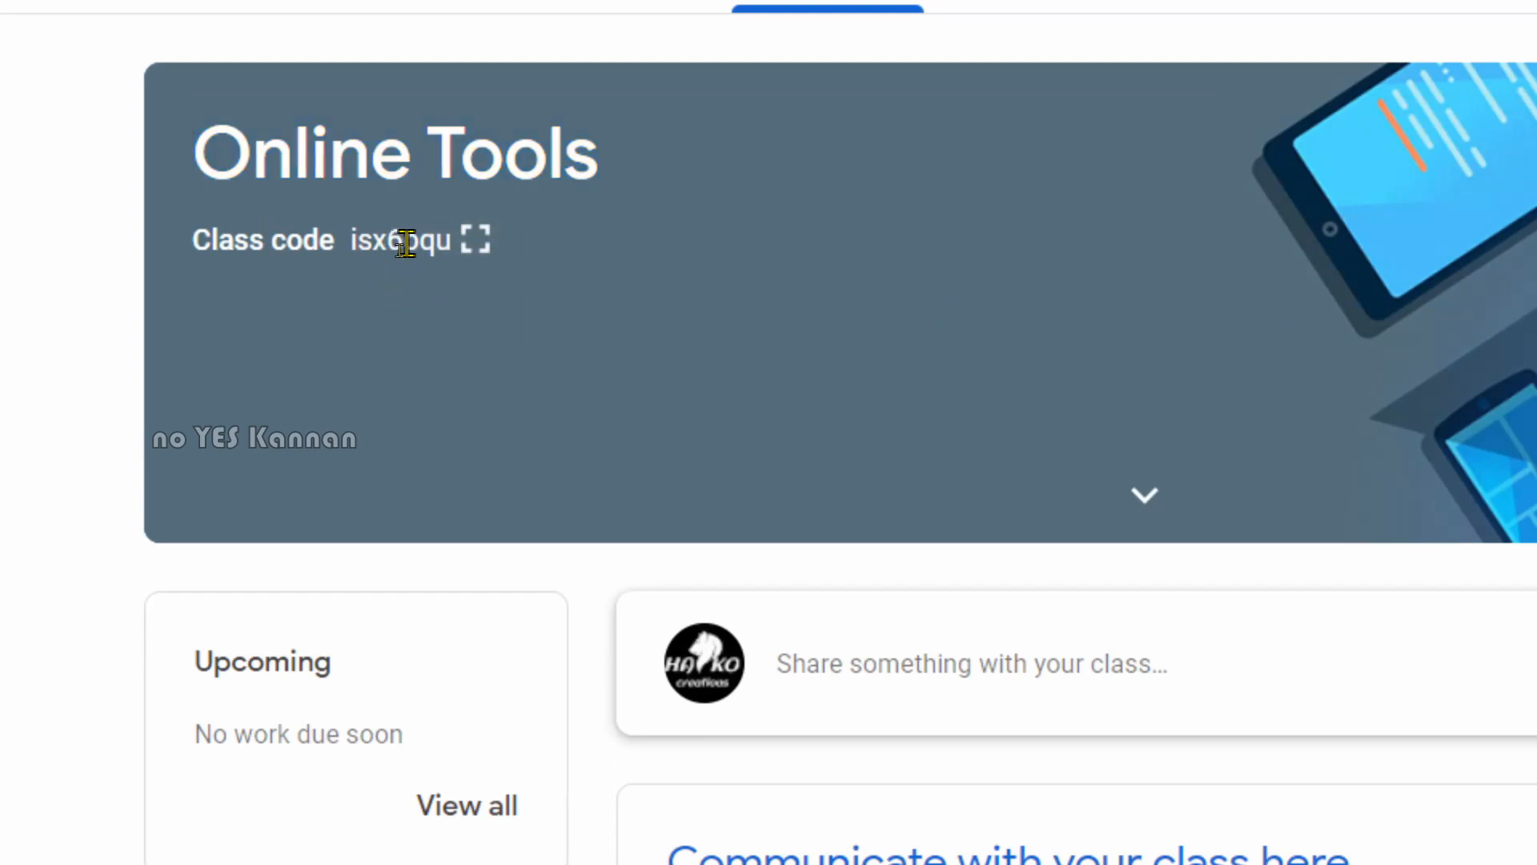
pyautogui.doubleClick(247, 237)
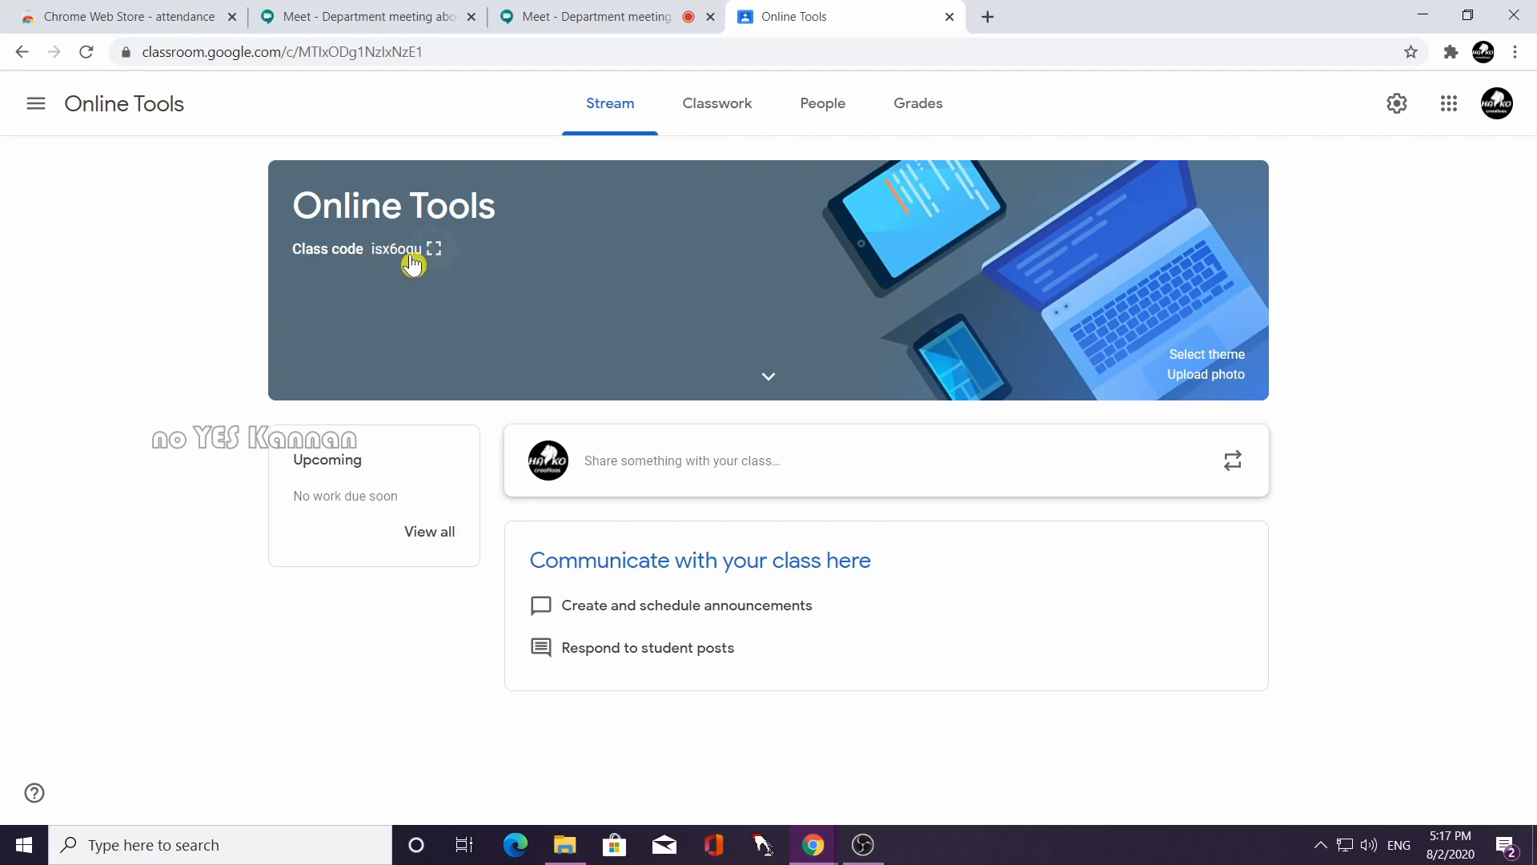
pyautogui.click(421, 255)
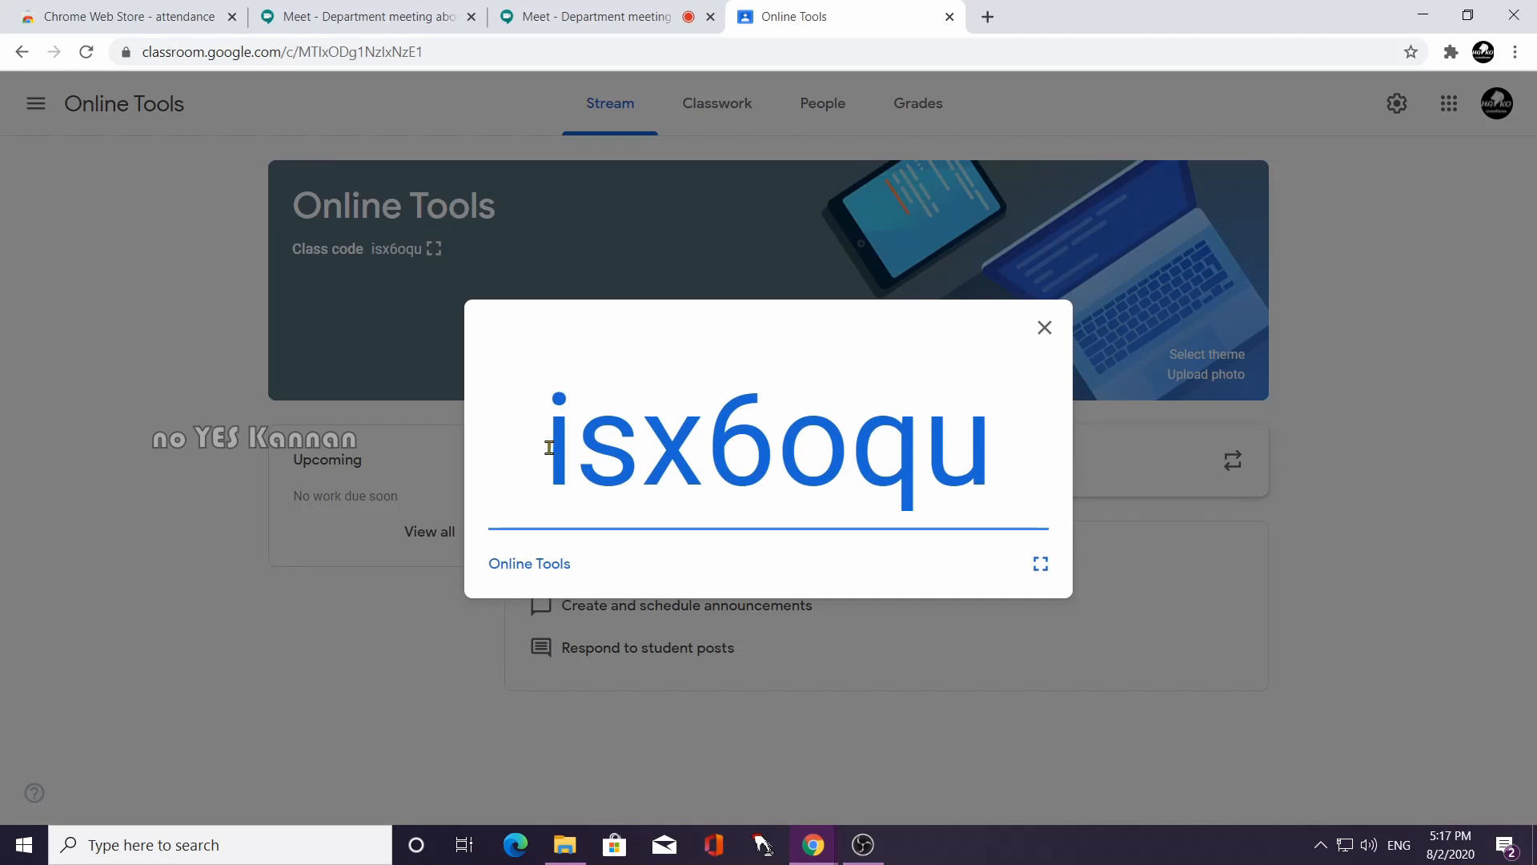
pyautogui.moveTo(549, 444); pyautogui.dragTo(977, 451)
pyautogui.hotkey('ctrl', 'c')
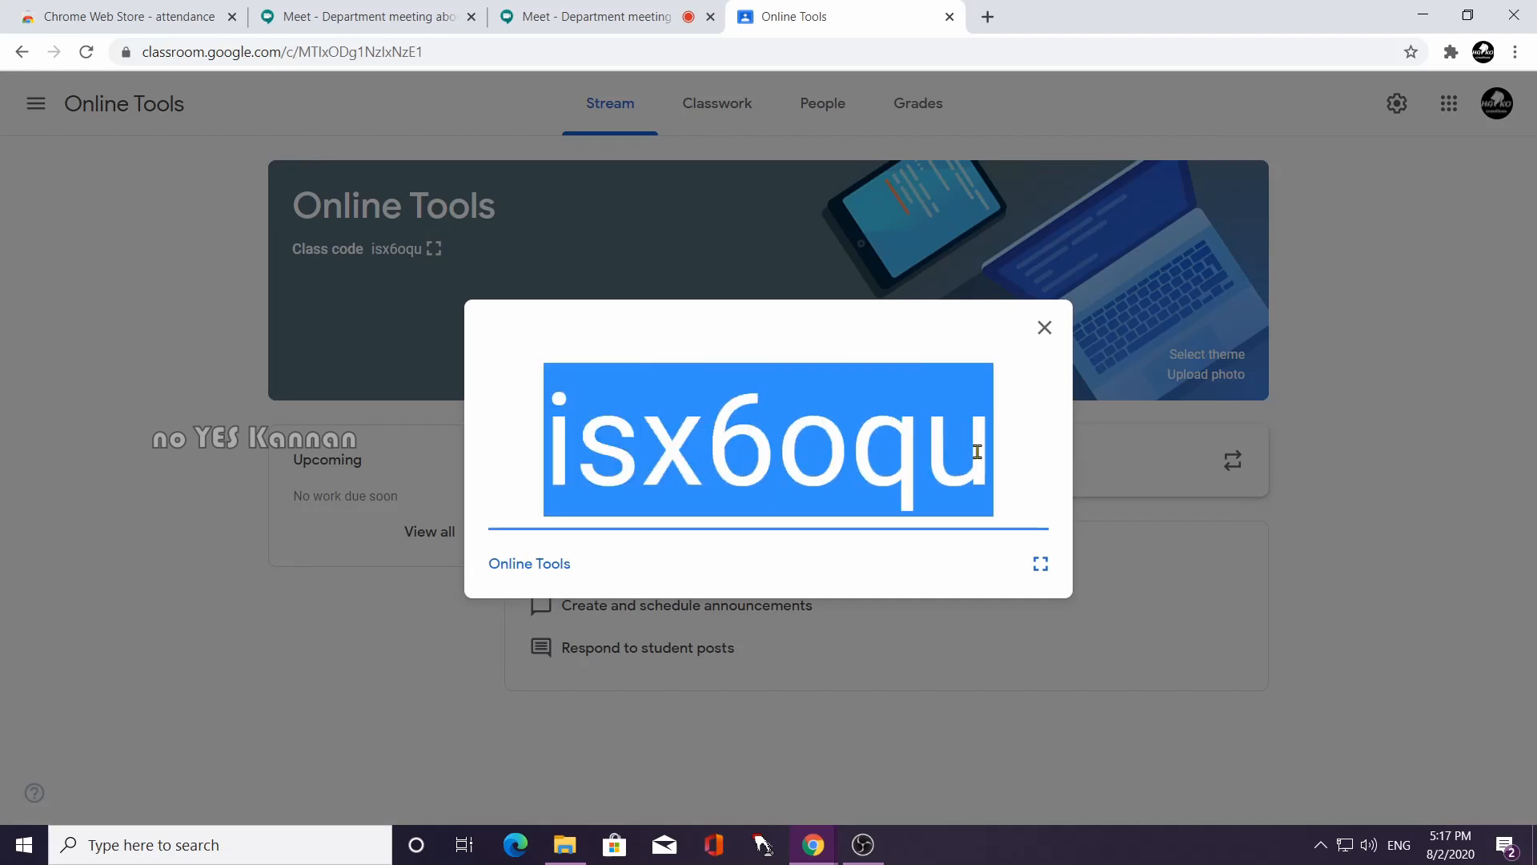
# Switch to the ongoing Google Meet call and send the copied class code to everyone in the chat.
pyautogui.click(824, 840)
pyautogui.click(730, 773)
pyautogui.click(605, 14)
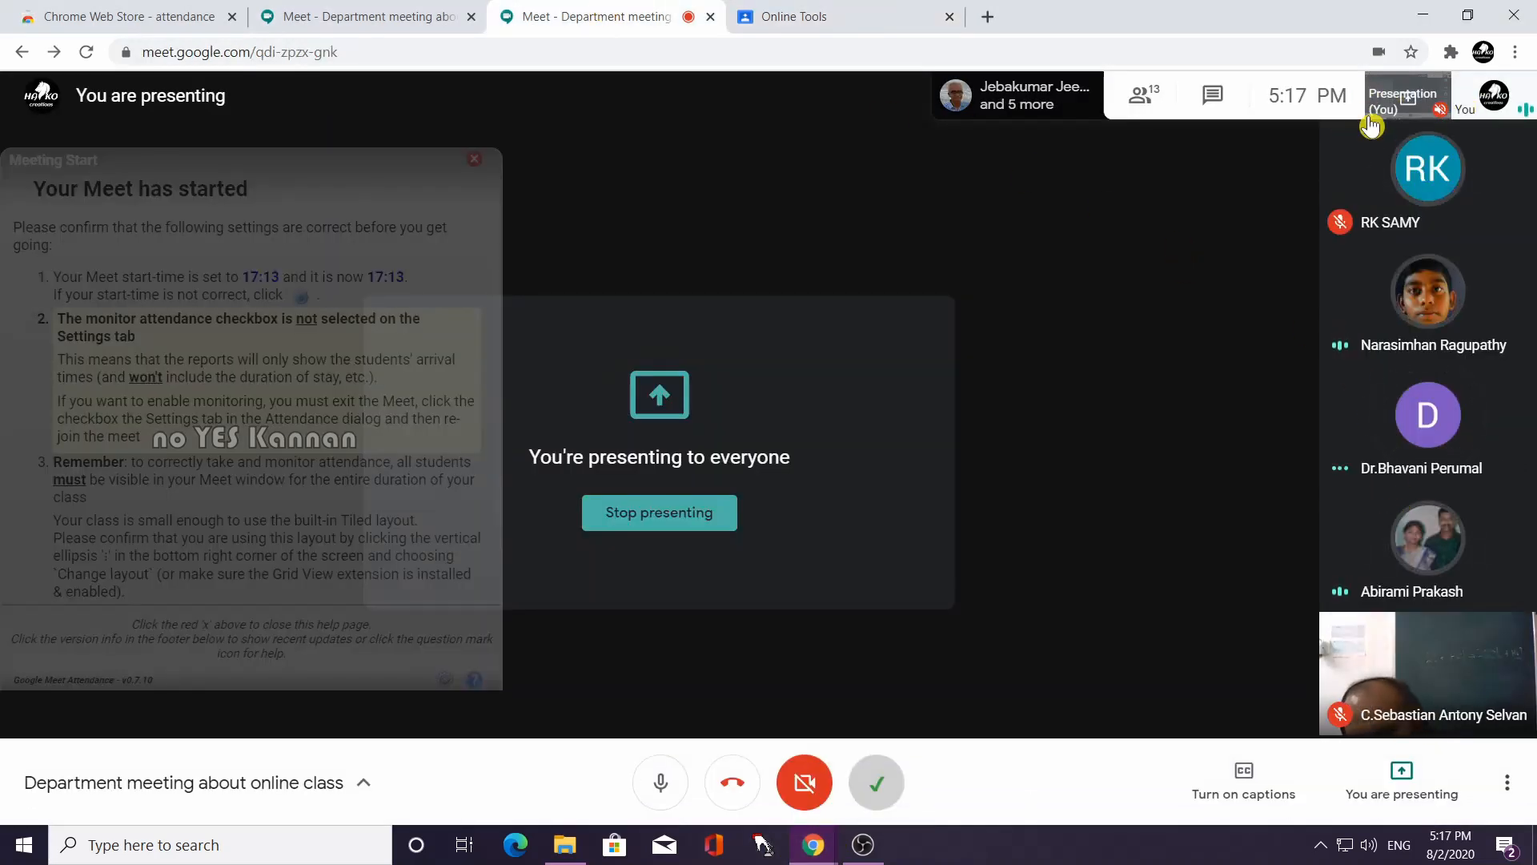
pyautogui.click(1224, 107)
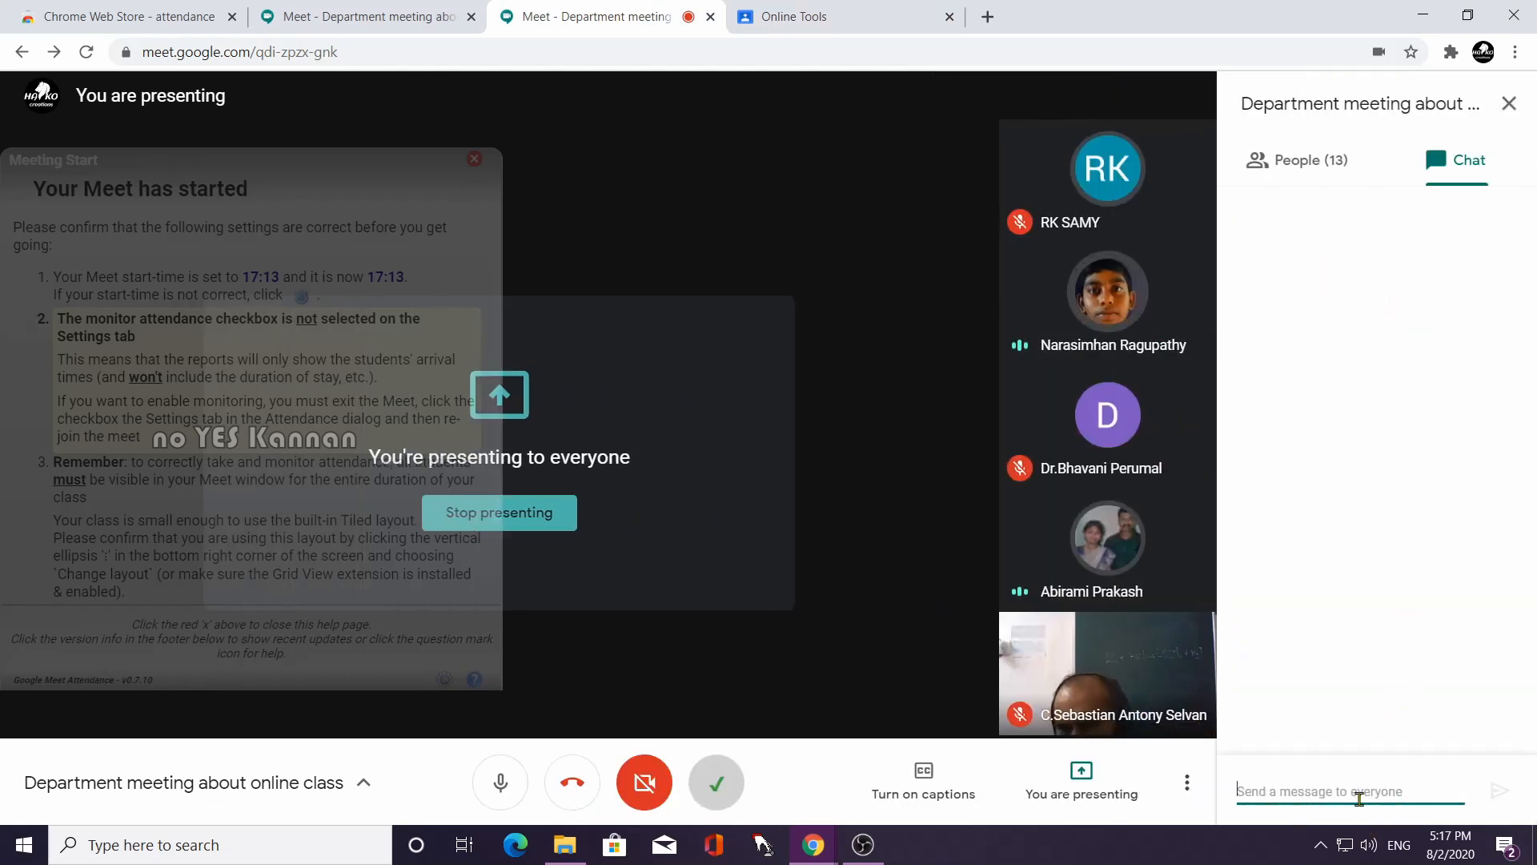
pyautogui.hotkey('ctrl', 'v')
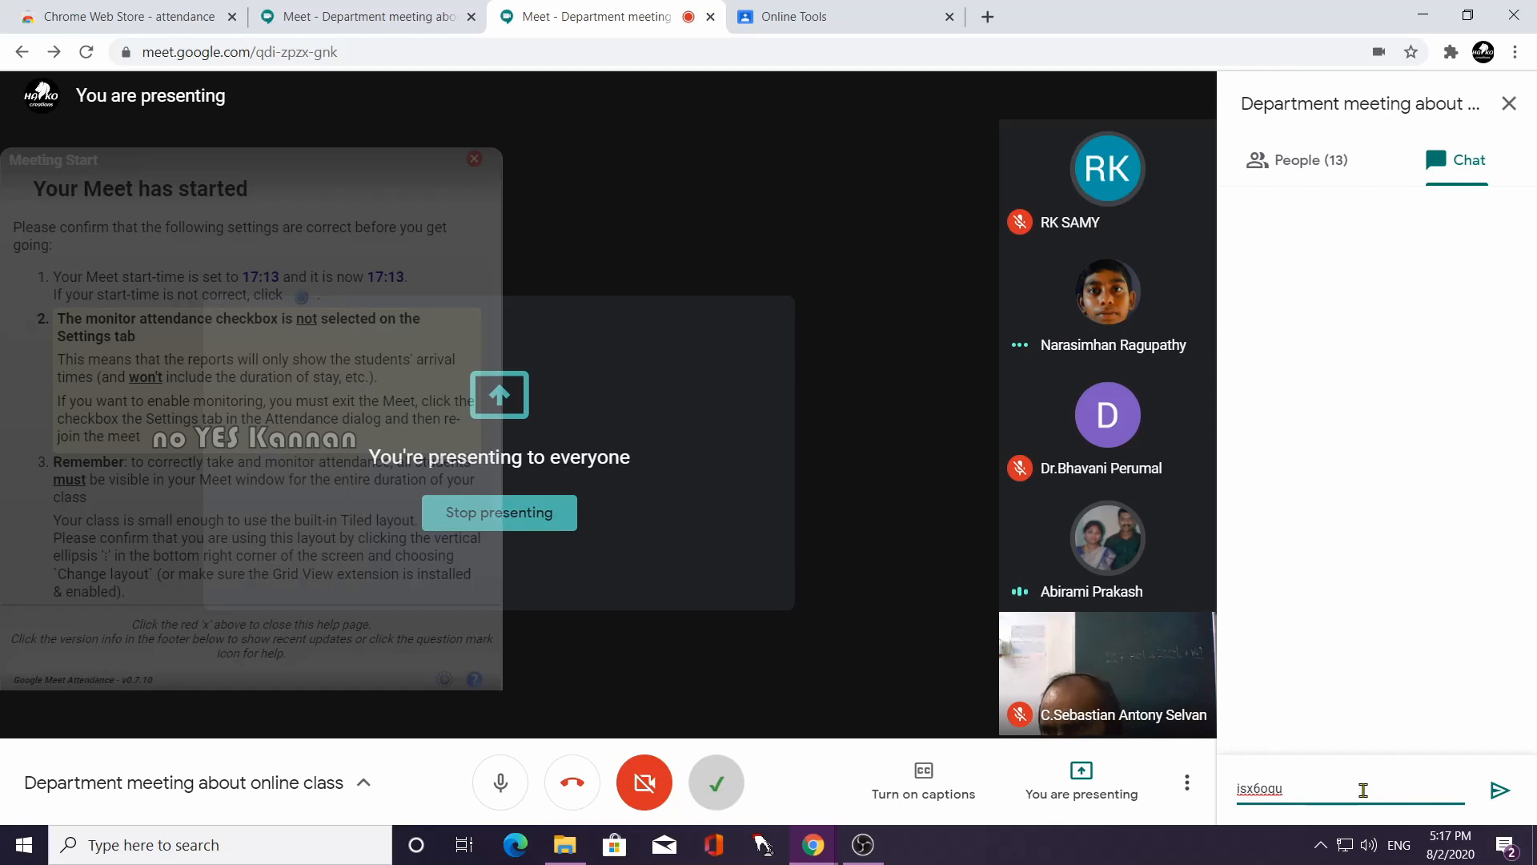
pyautogui.press('Return')
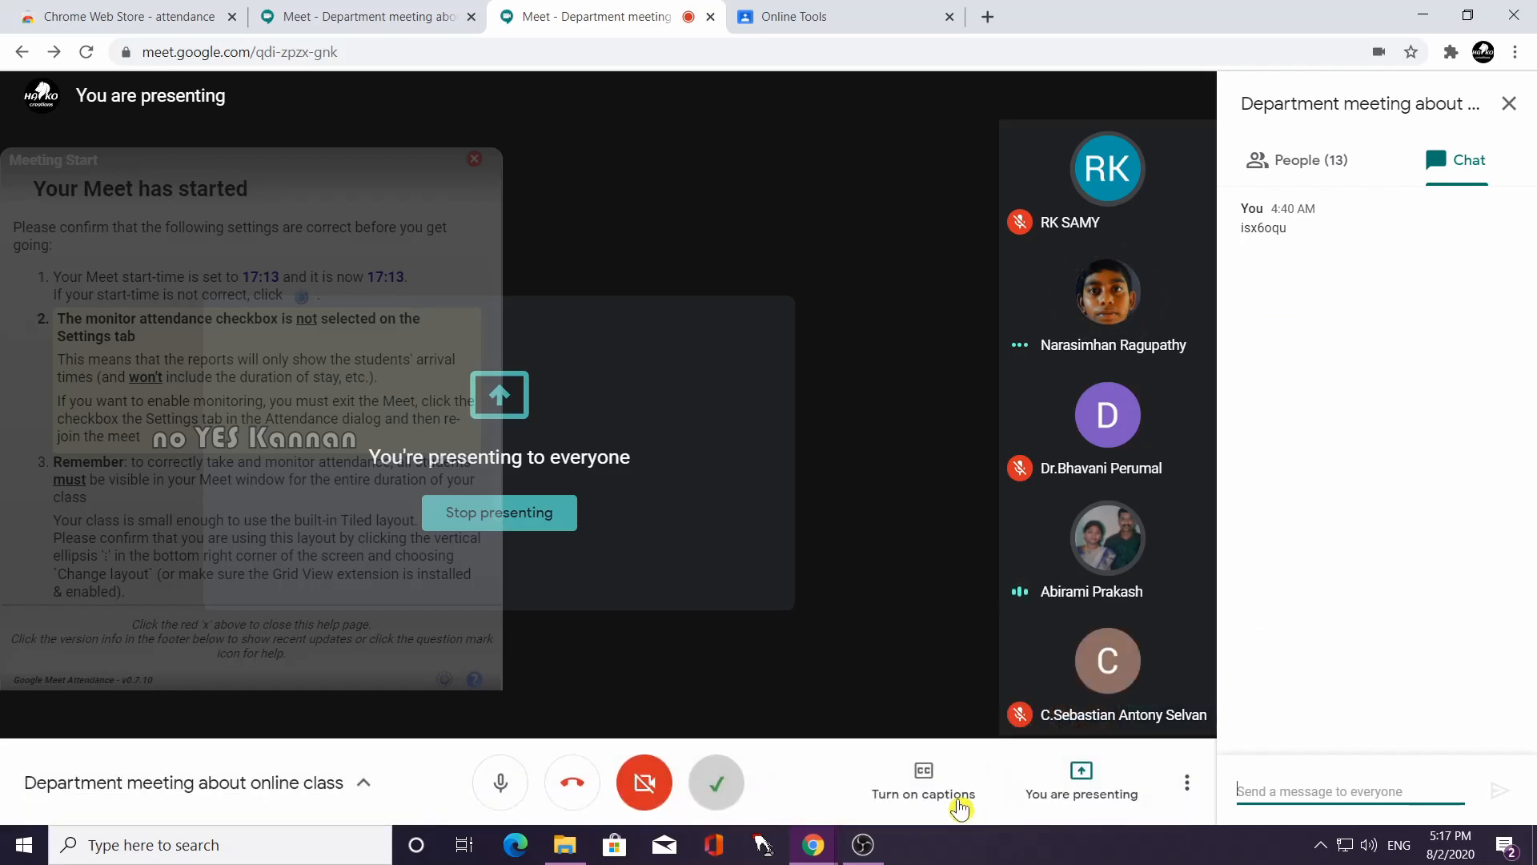
# Return to the Online Tools class in Google Classroom and close the enlarged class code.
pyautogui.click(872, 850)
pyautogui.click(871, 847)
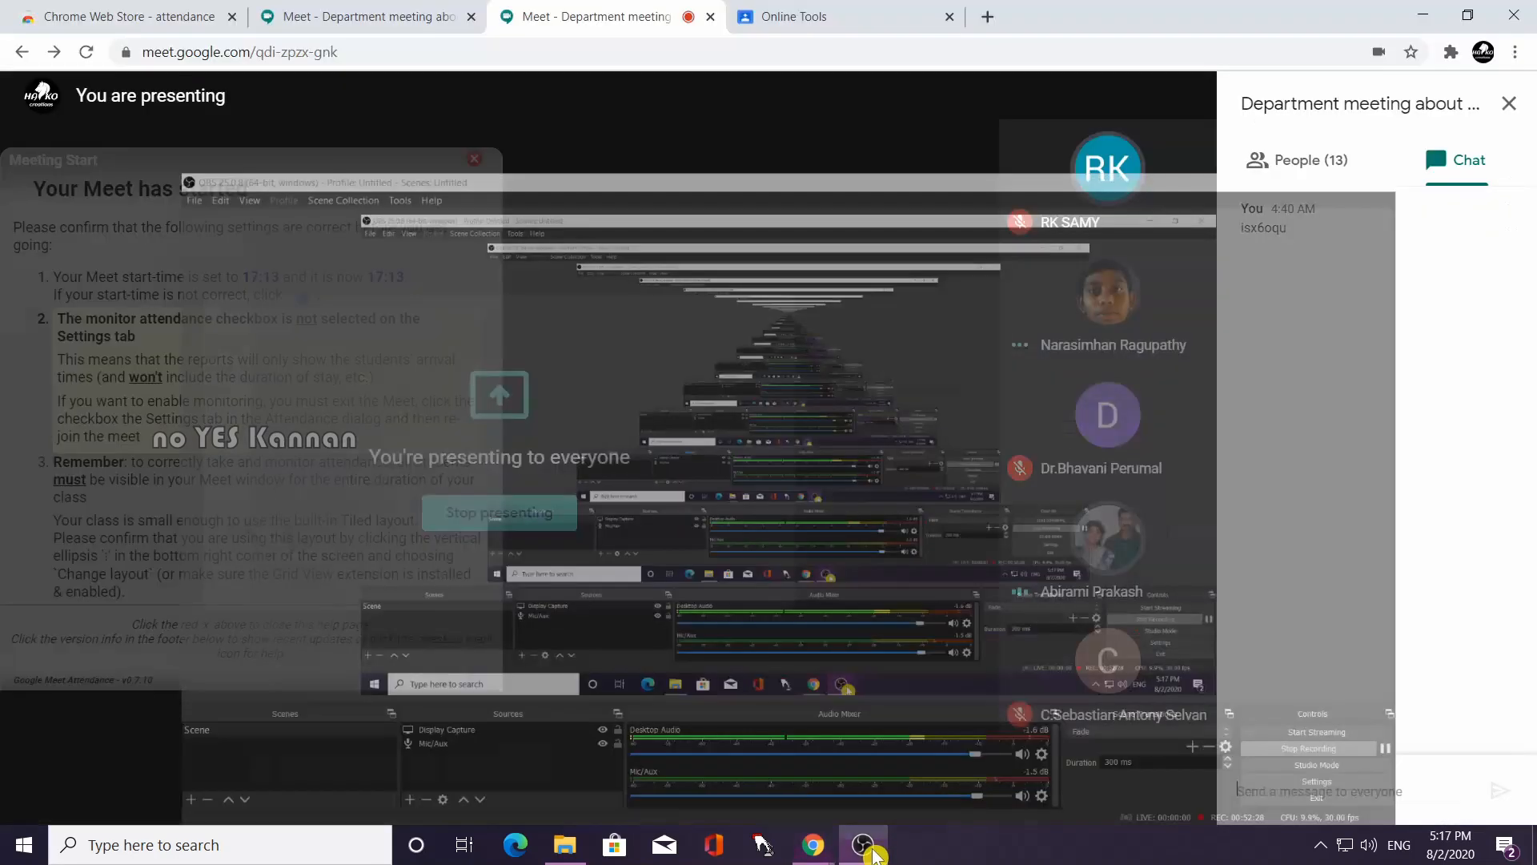
pyautogui.click(849, 22)
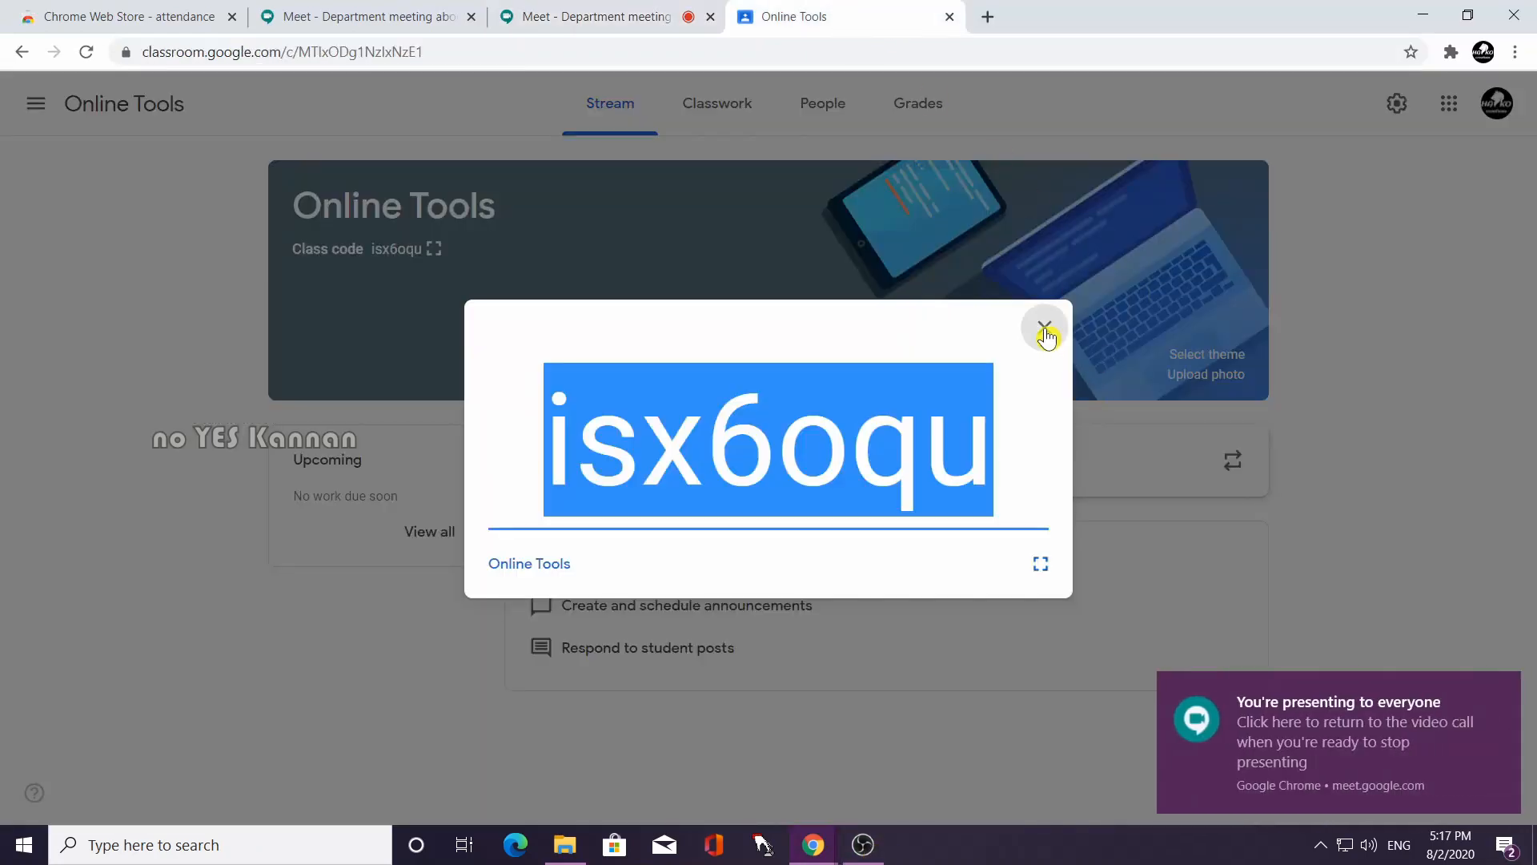
pyautogui.click(1045, 328)
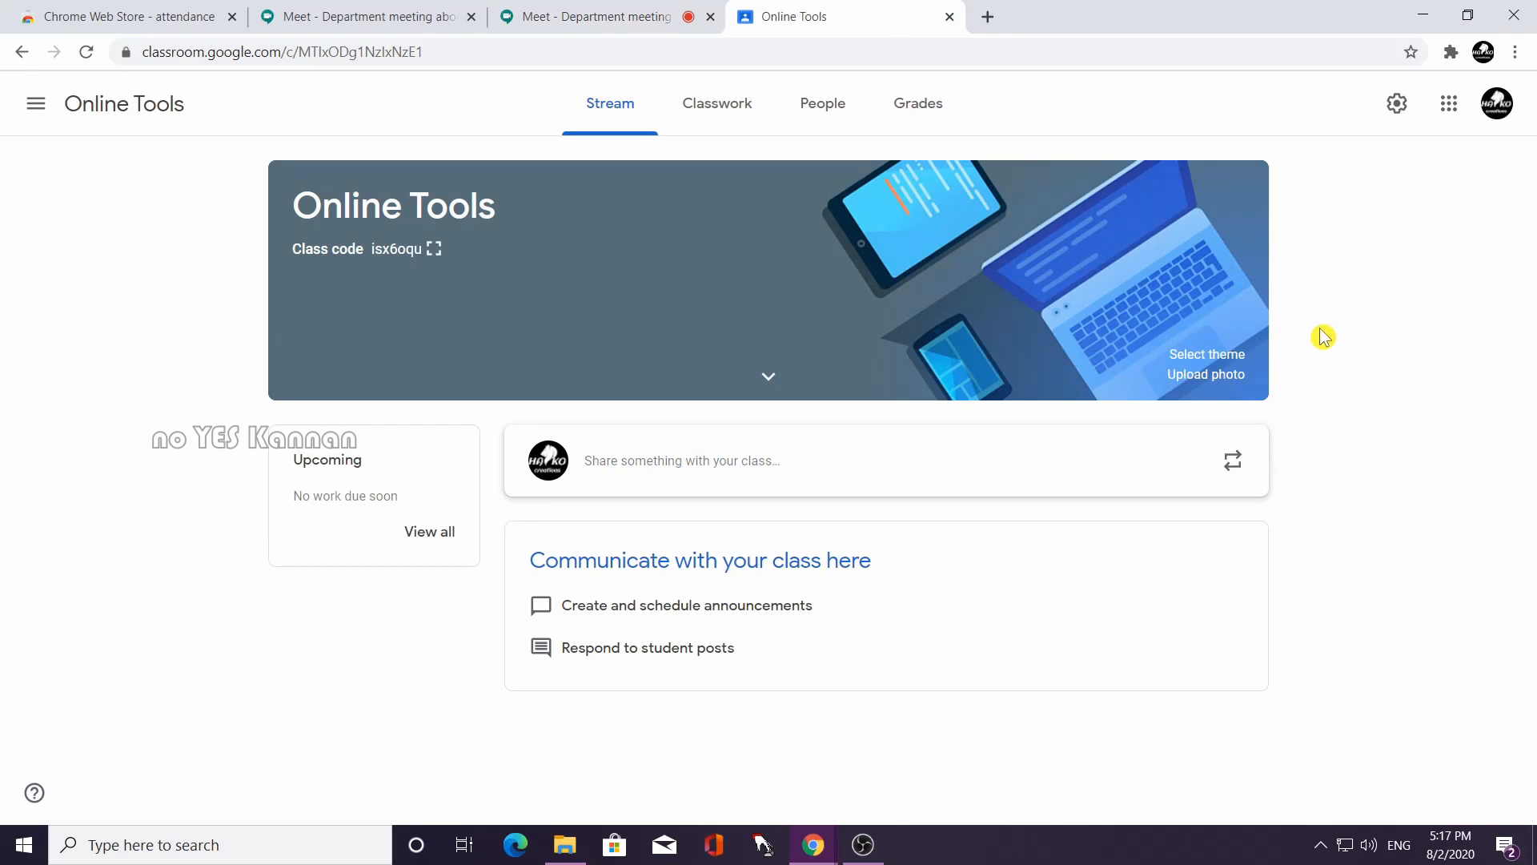
# View the teacher and student lists of the Online Tools class and return to the class stream.
pyautogui.click(827, 116)
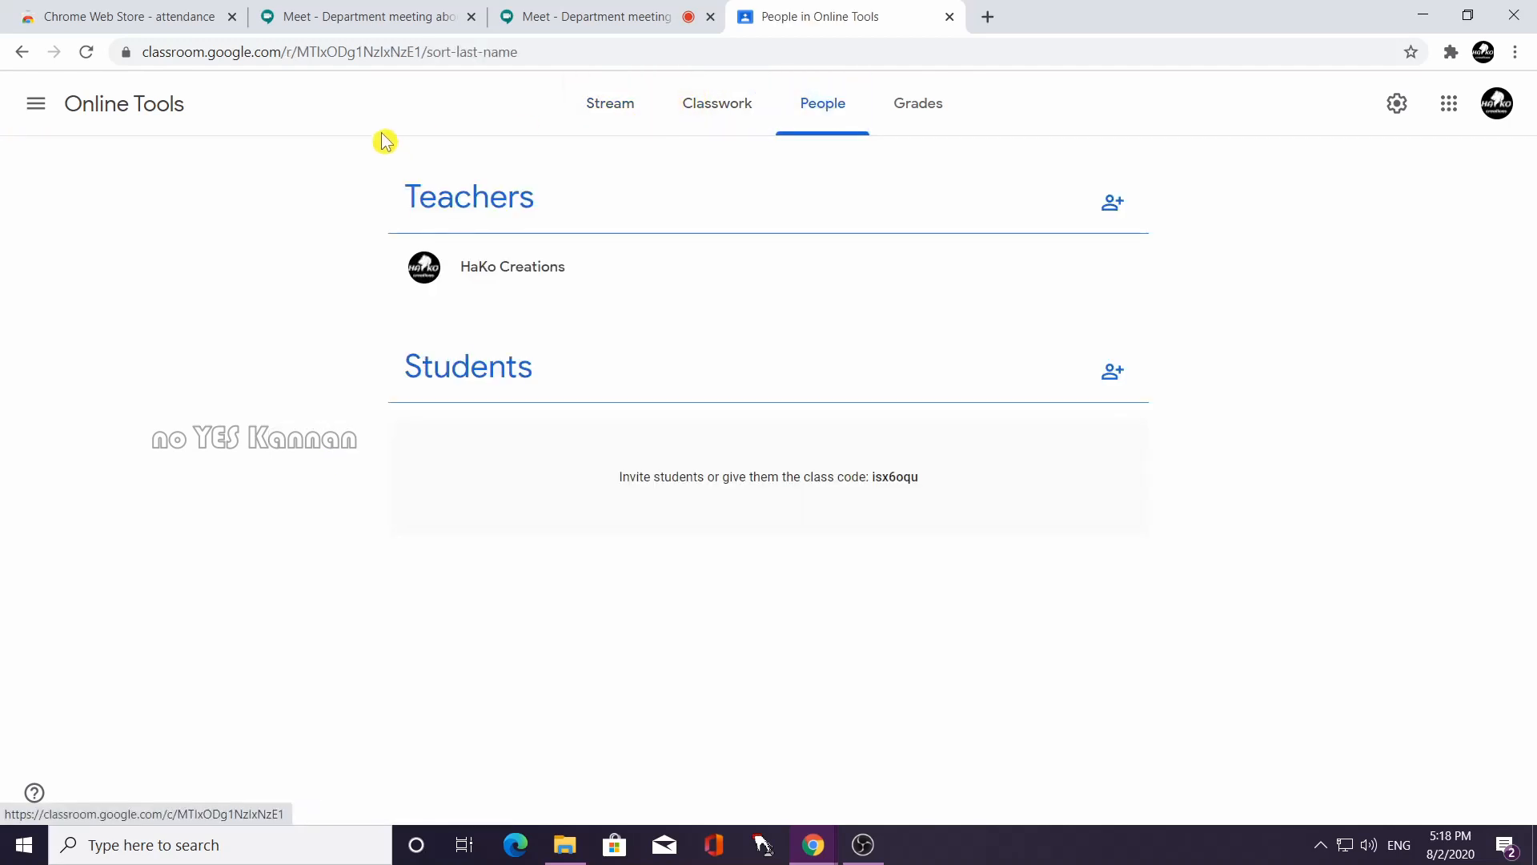
pyautogui.click(604, 117)
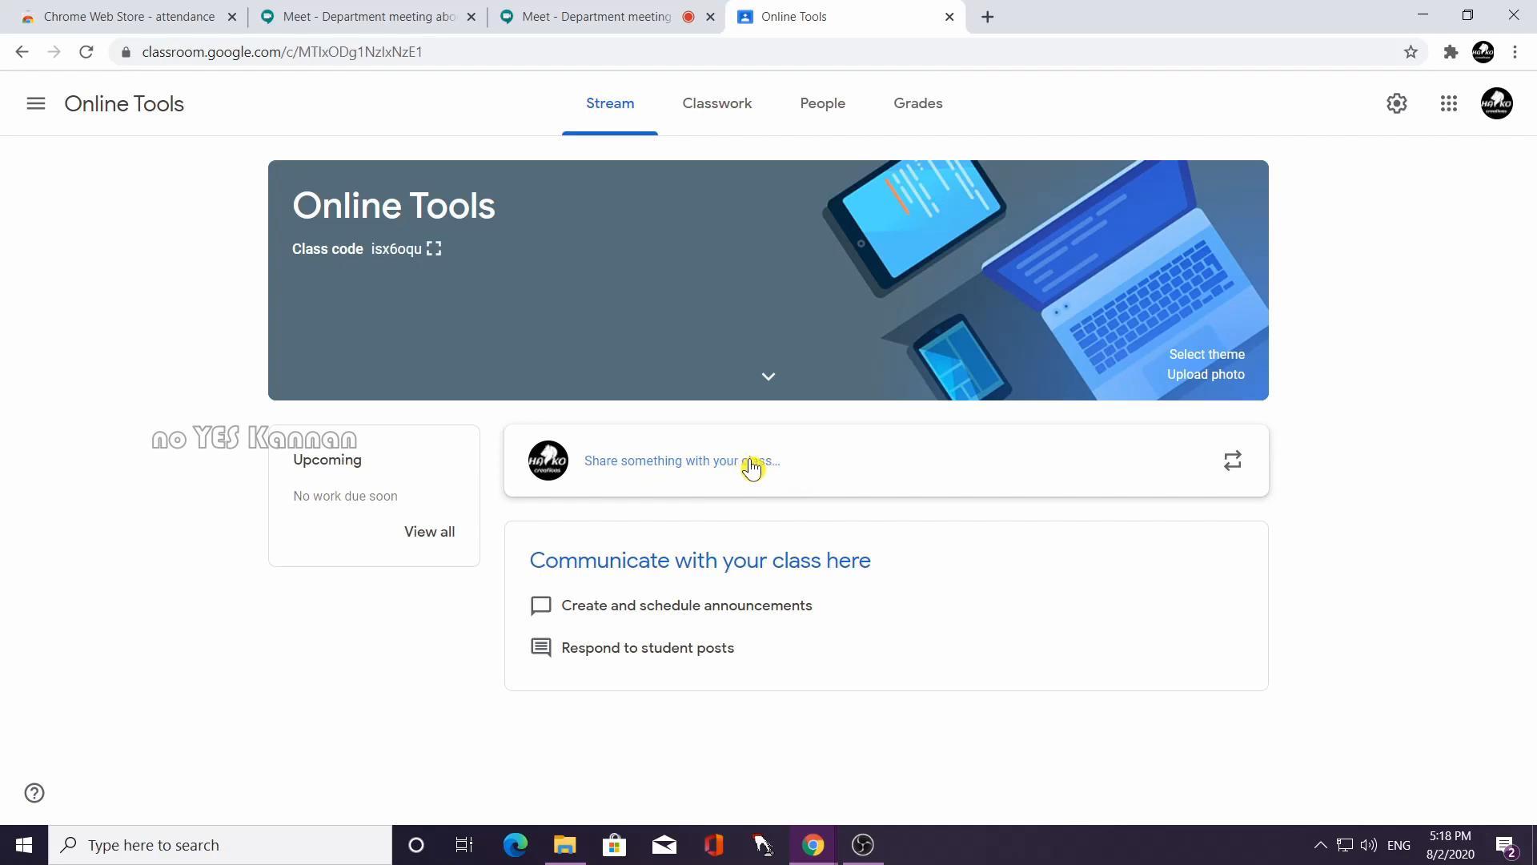
# Start an announcement for all students of Online Tools and open the picker for attaching a file.
pyautogui.click(711, 470)
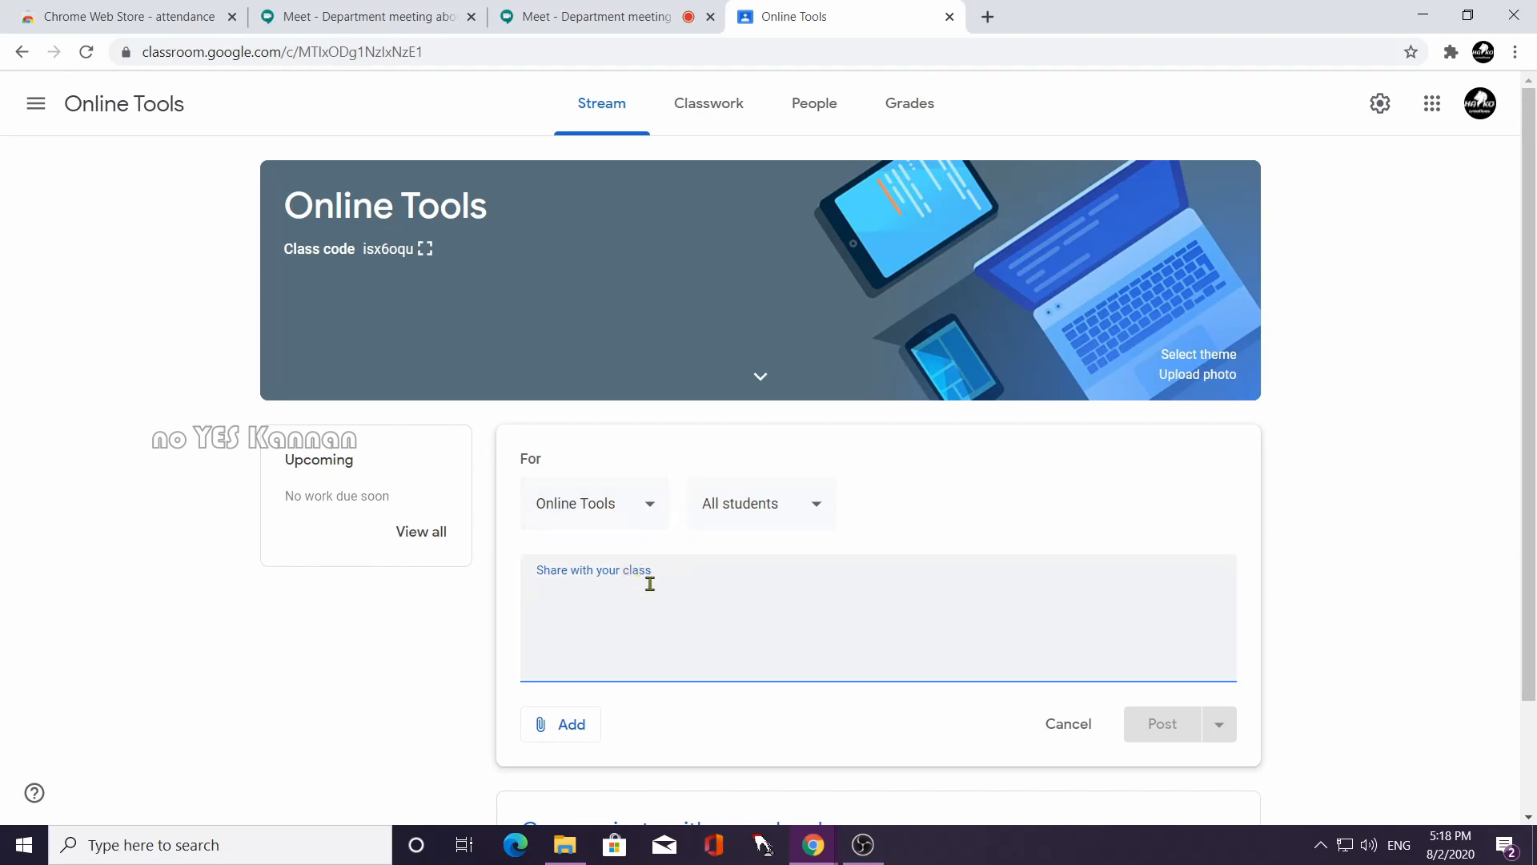
pyautogui.click(583, 730)
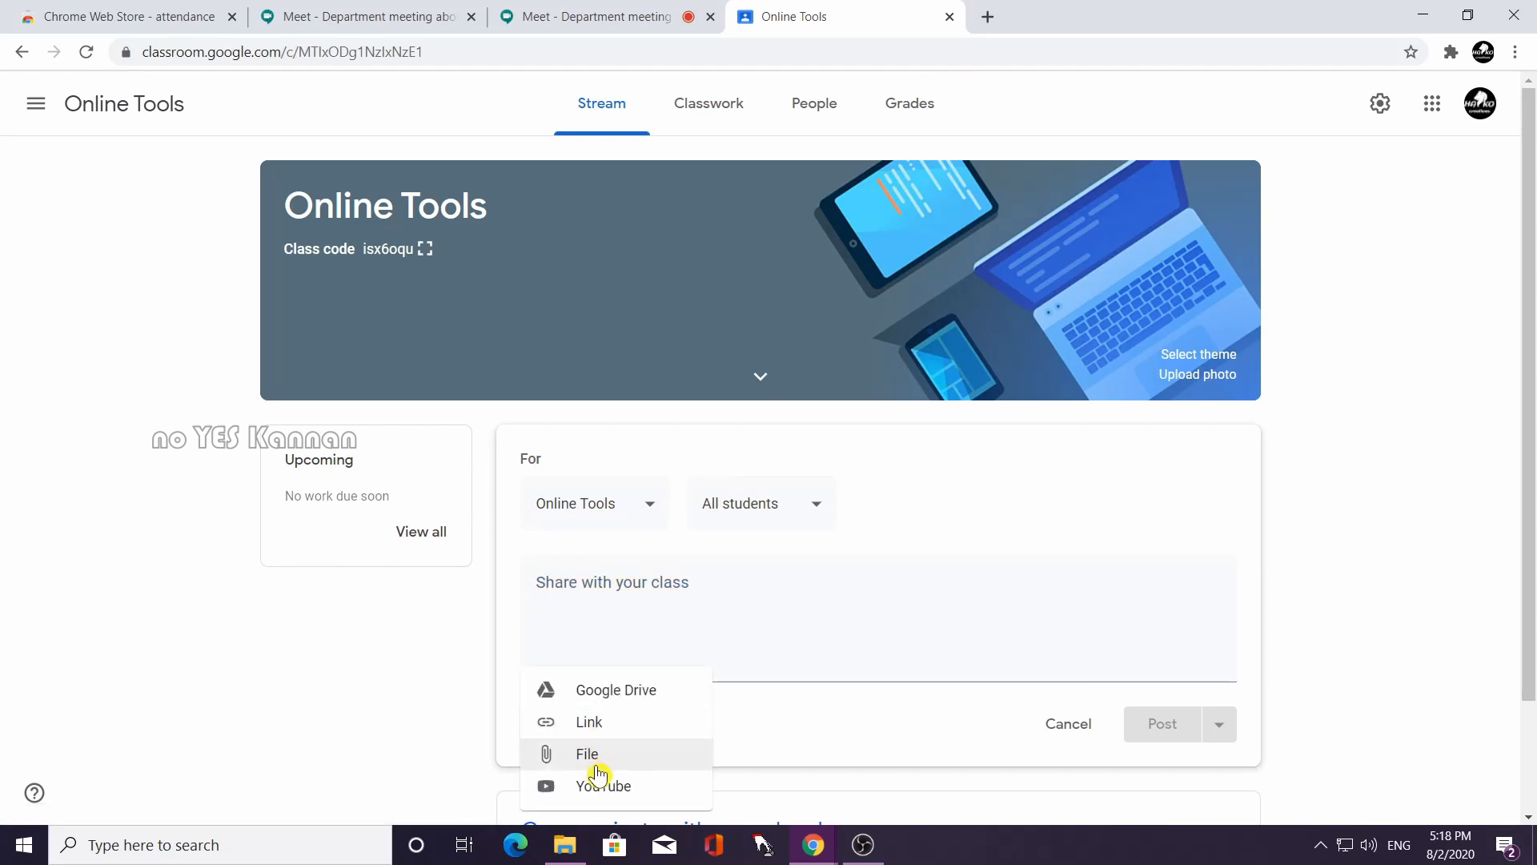
pyautogui.click(594, 757)
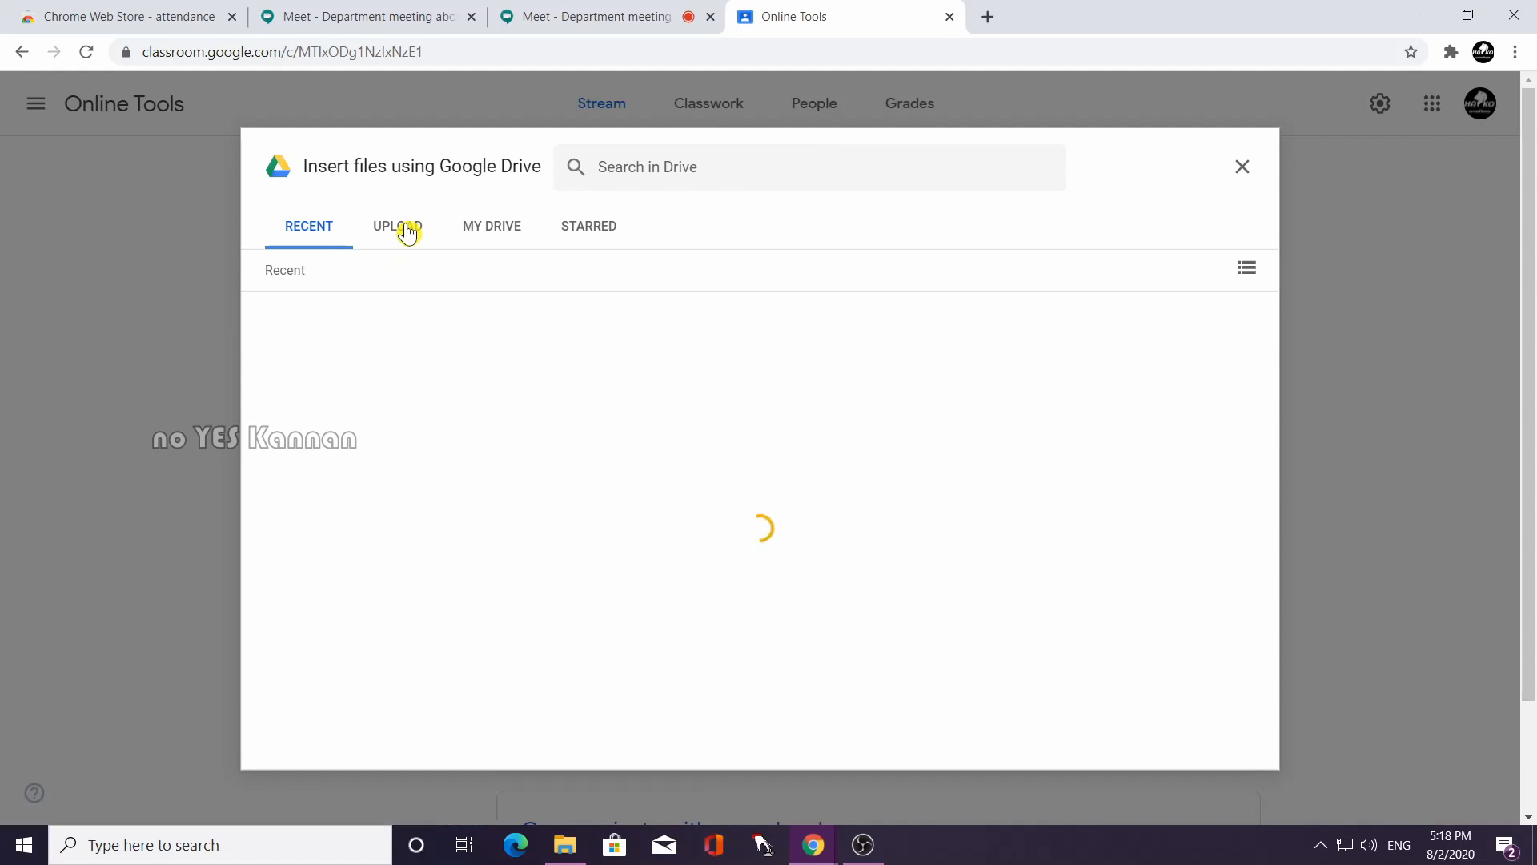
# Try uploading 12th_Std_Chemistry_Vol_2_EM as an attachment, cancel the upload and go back to the recent Drive files.
pyautogui.click(407, 233)
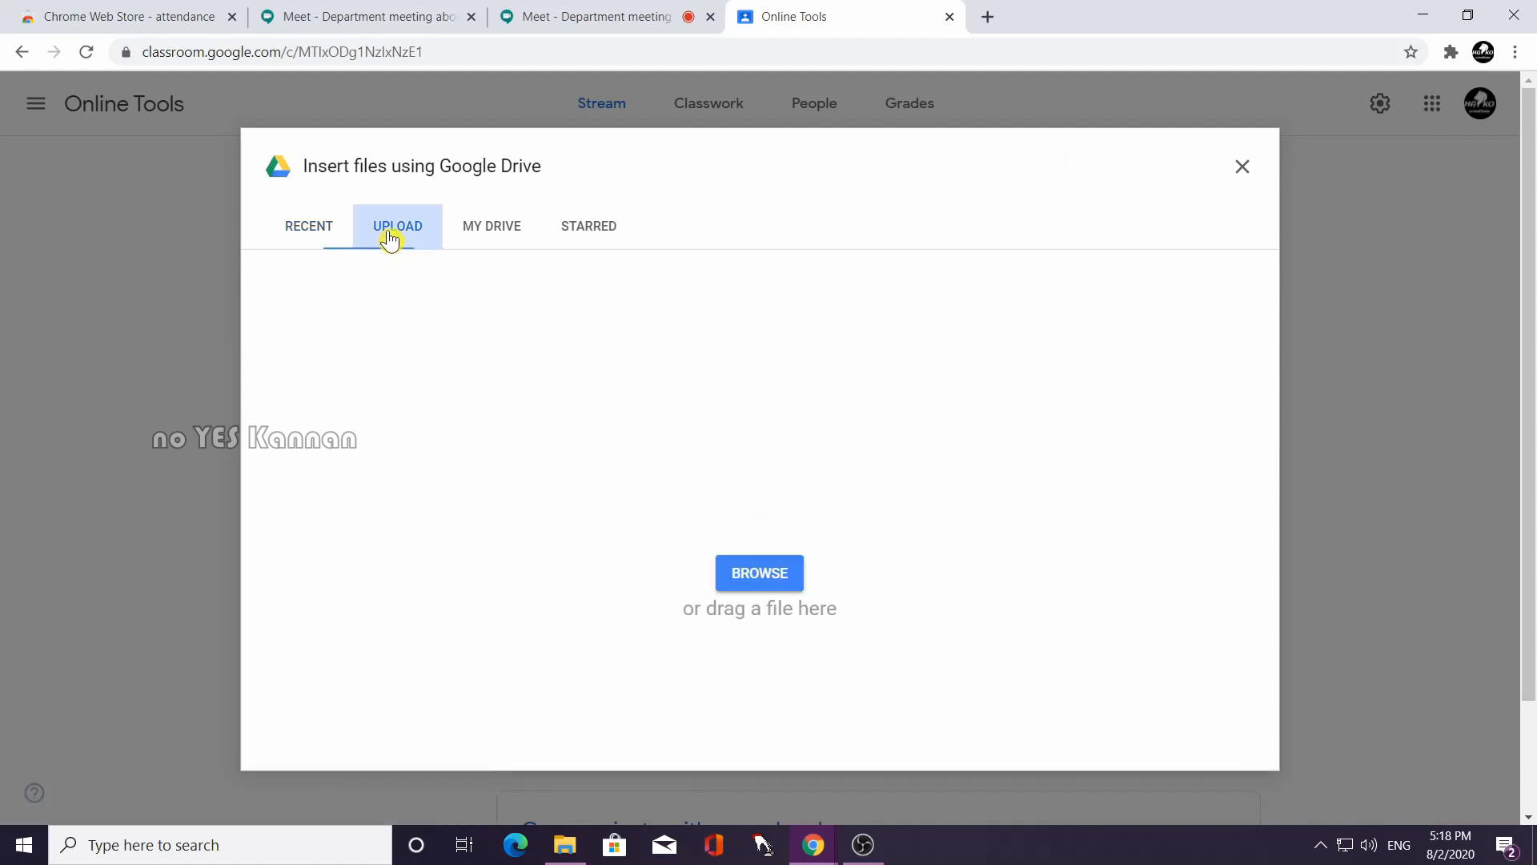
pyautogui.click(760, 577)
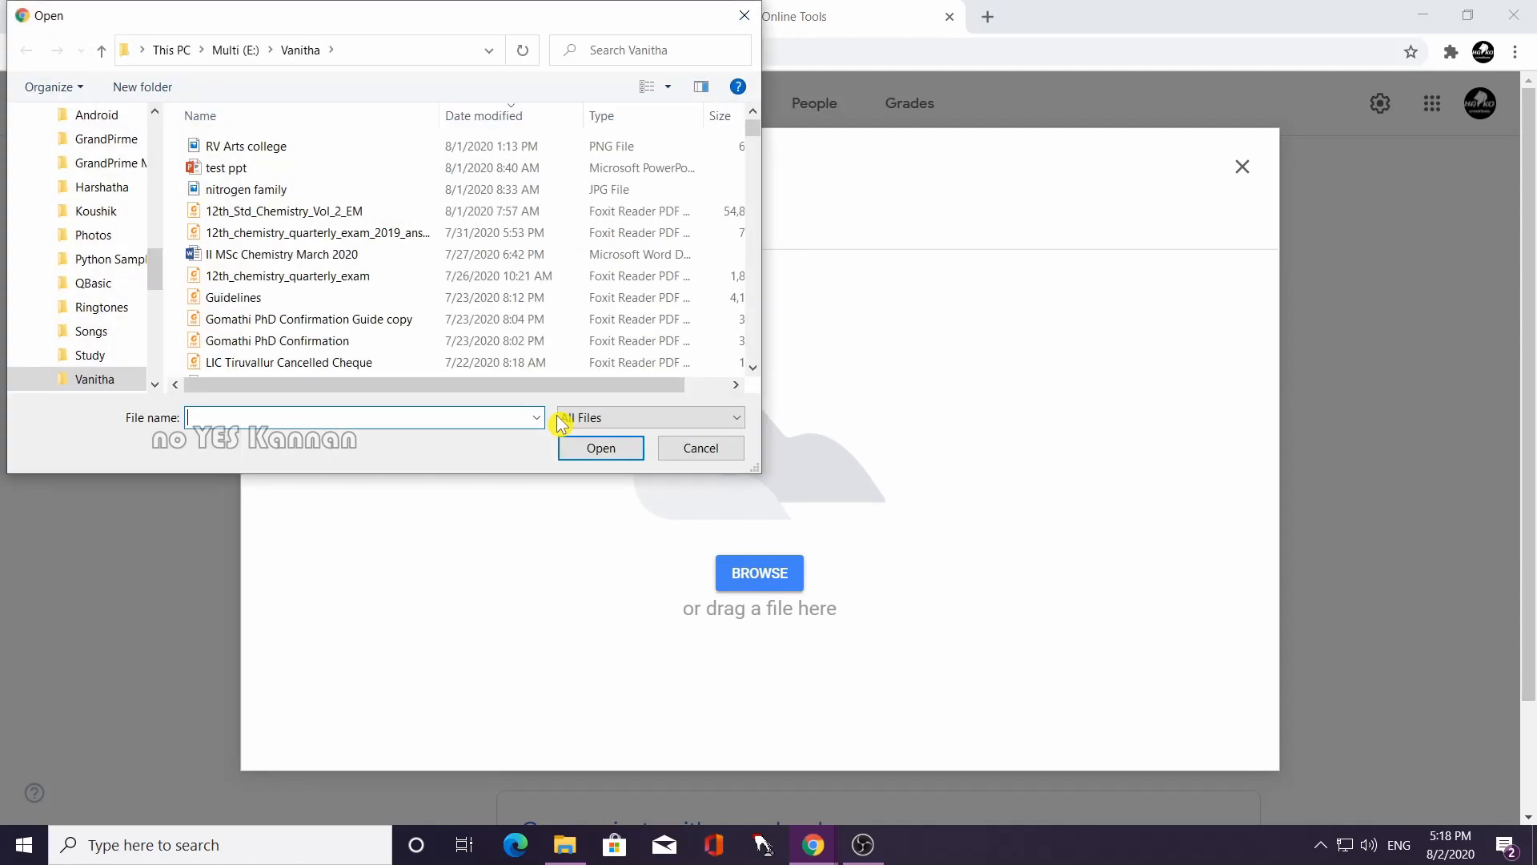
pyautogui.click(304, 213)
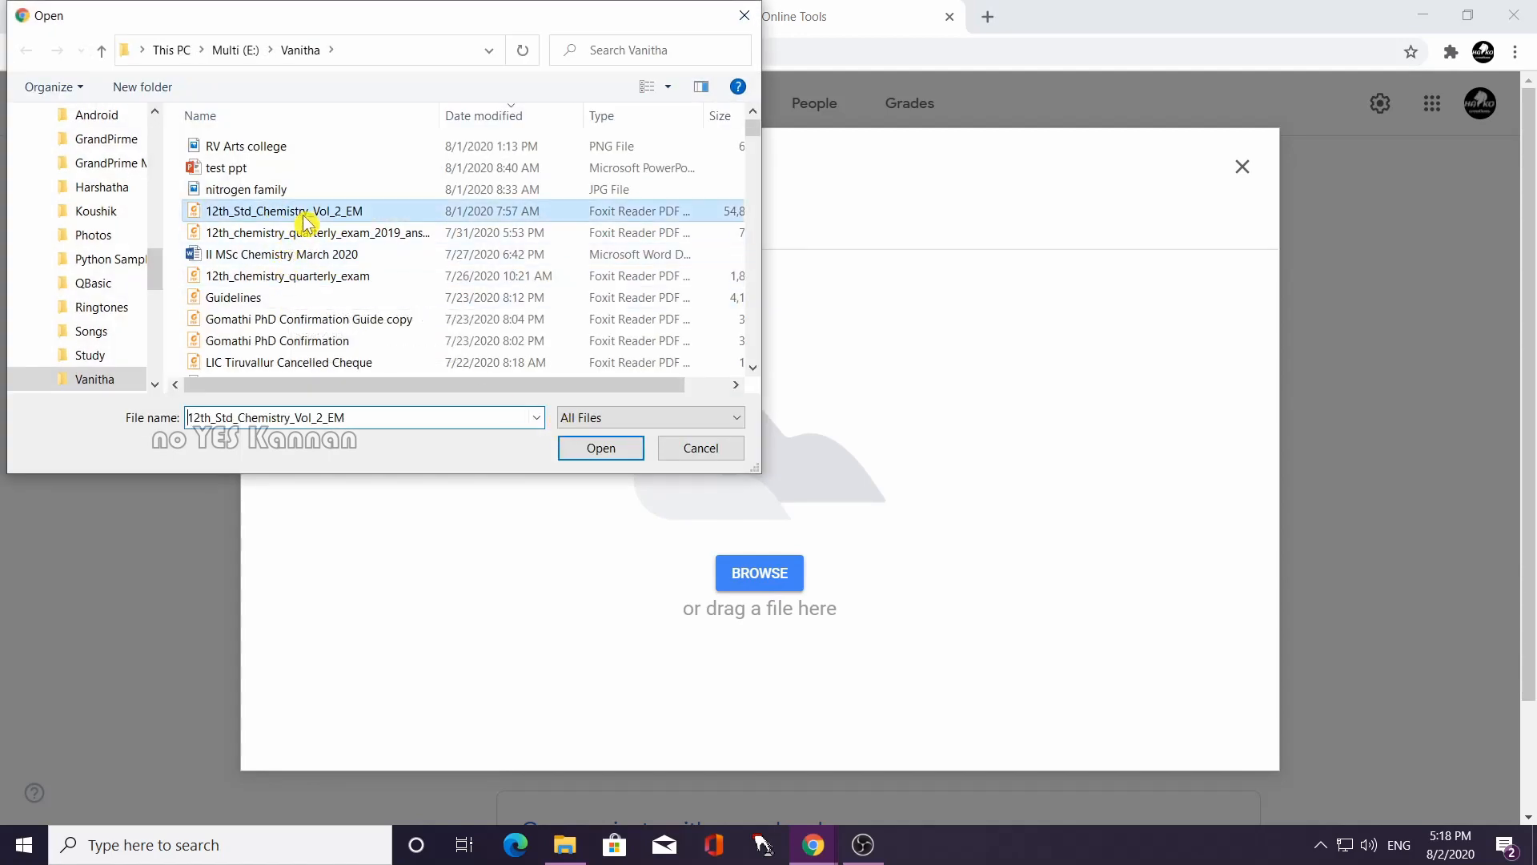
pyautogui.click(600, 450)
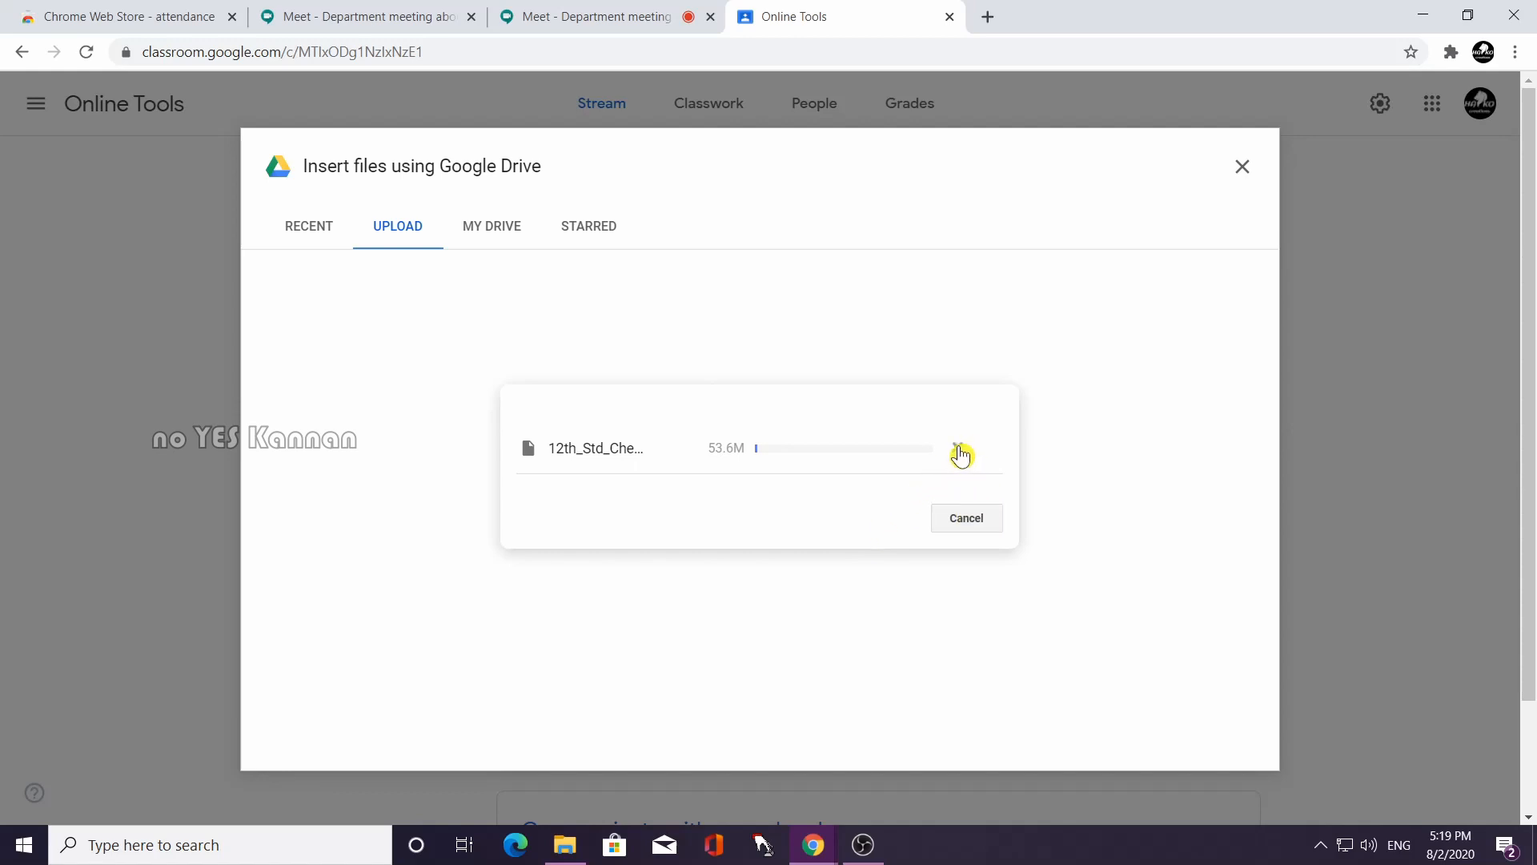
pyautogui.click(967, 520)
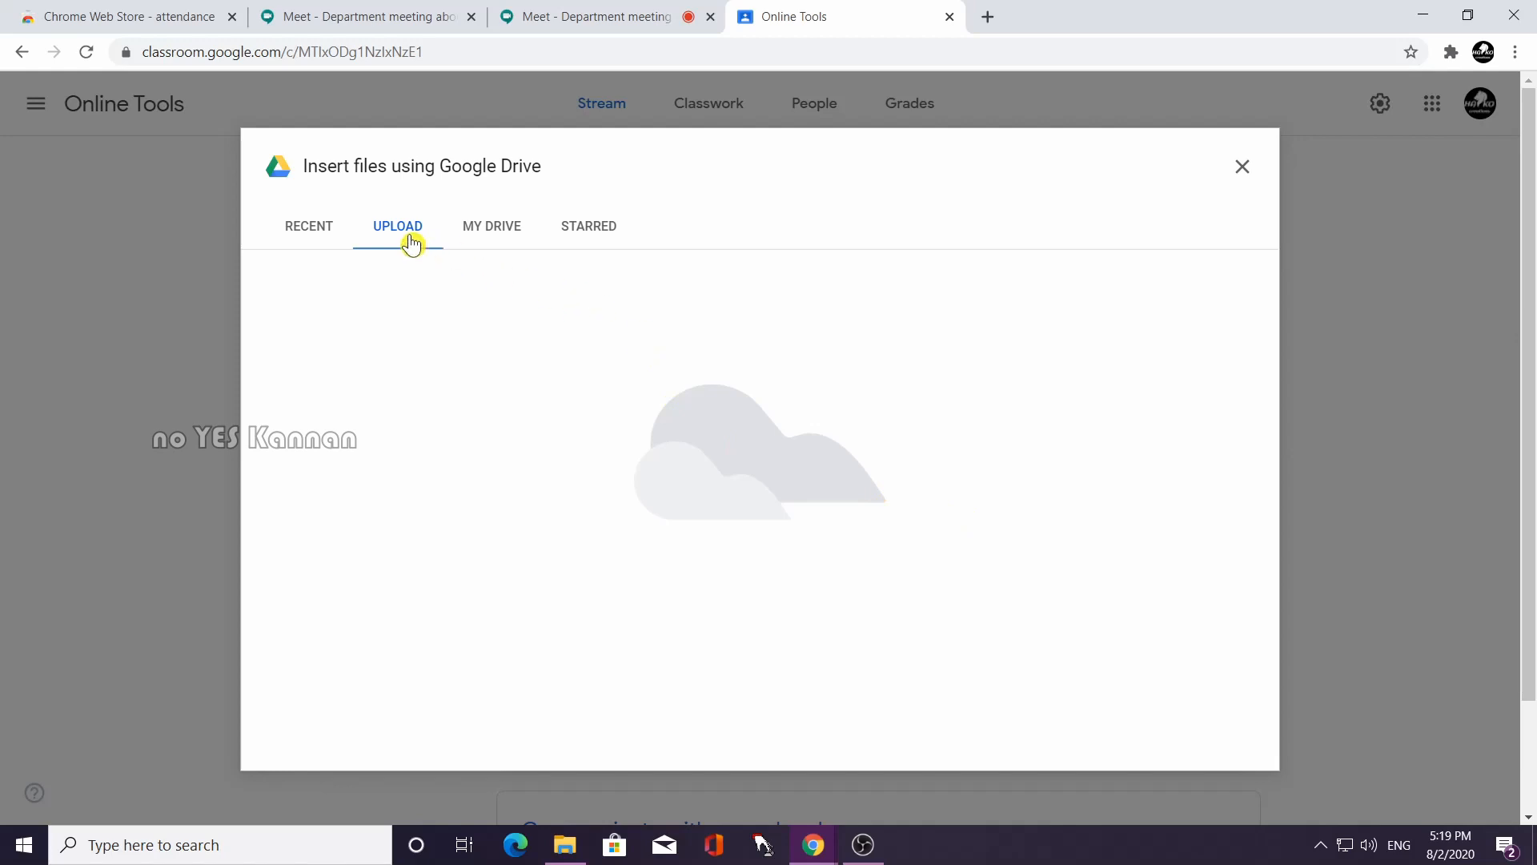
pyautogui.click(308, 230)
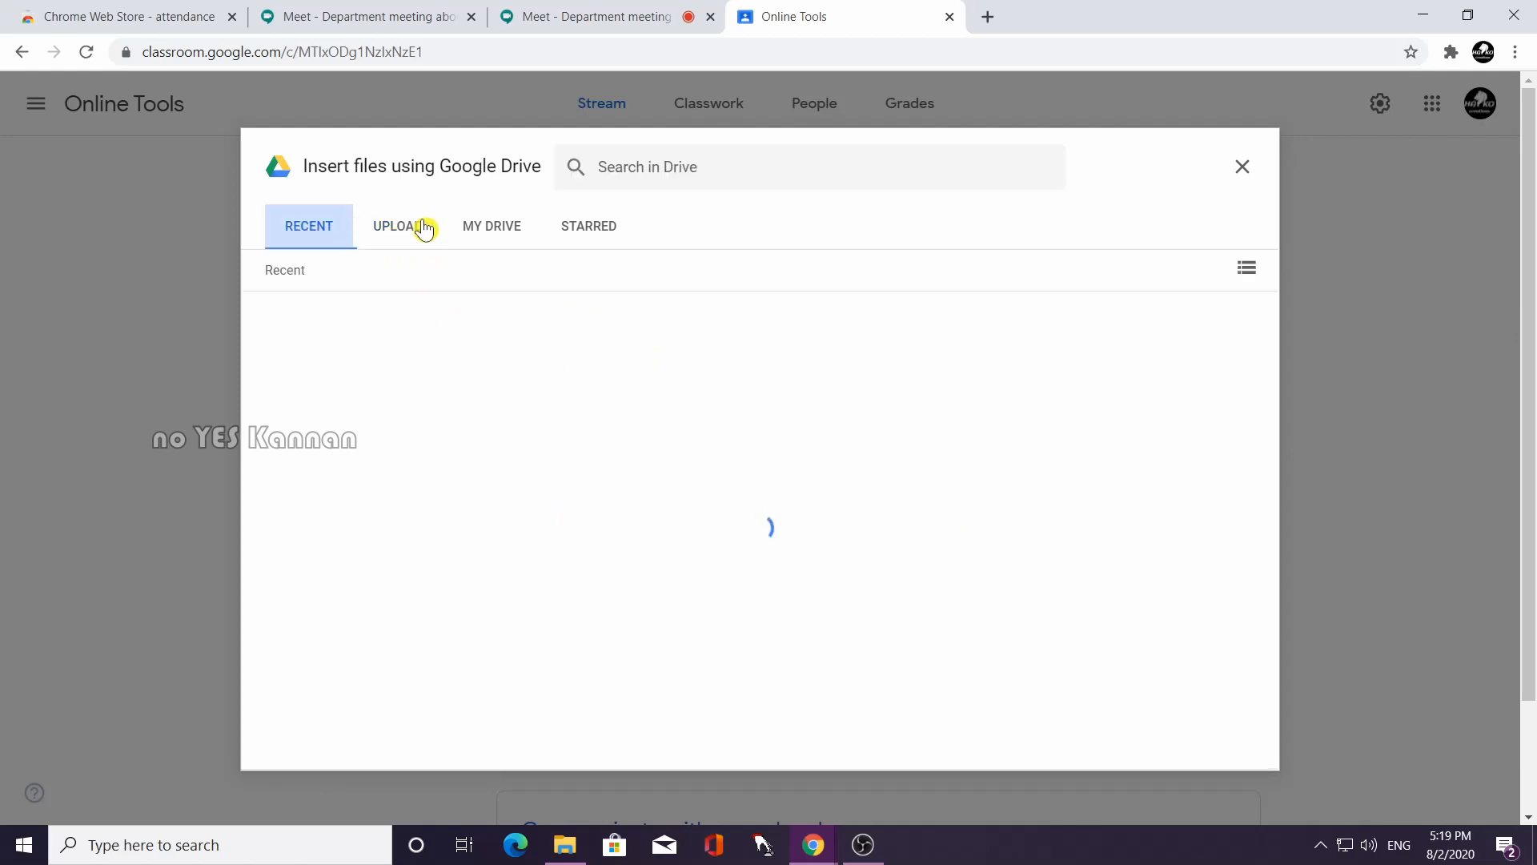
# Upload the test ppt presentation from the computer and attach it to the announcement.
pyautogui.click(404, 231)
pyautogui.click(771, 570)
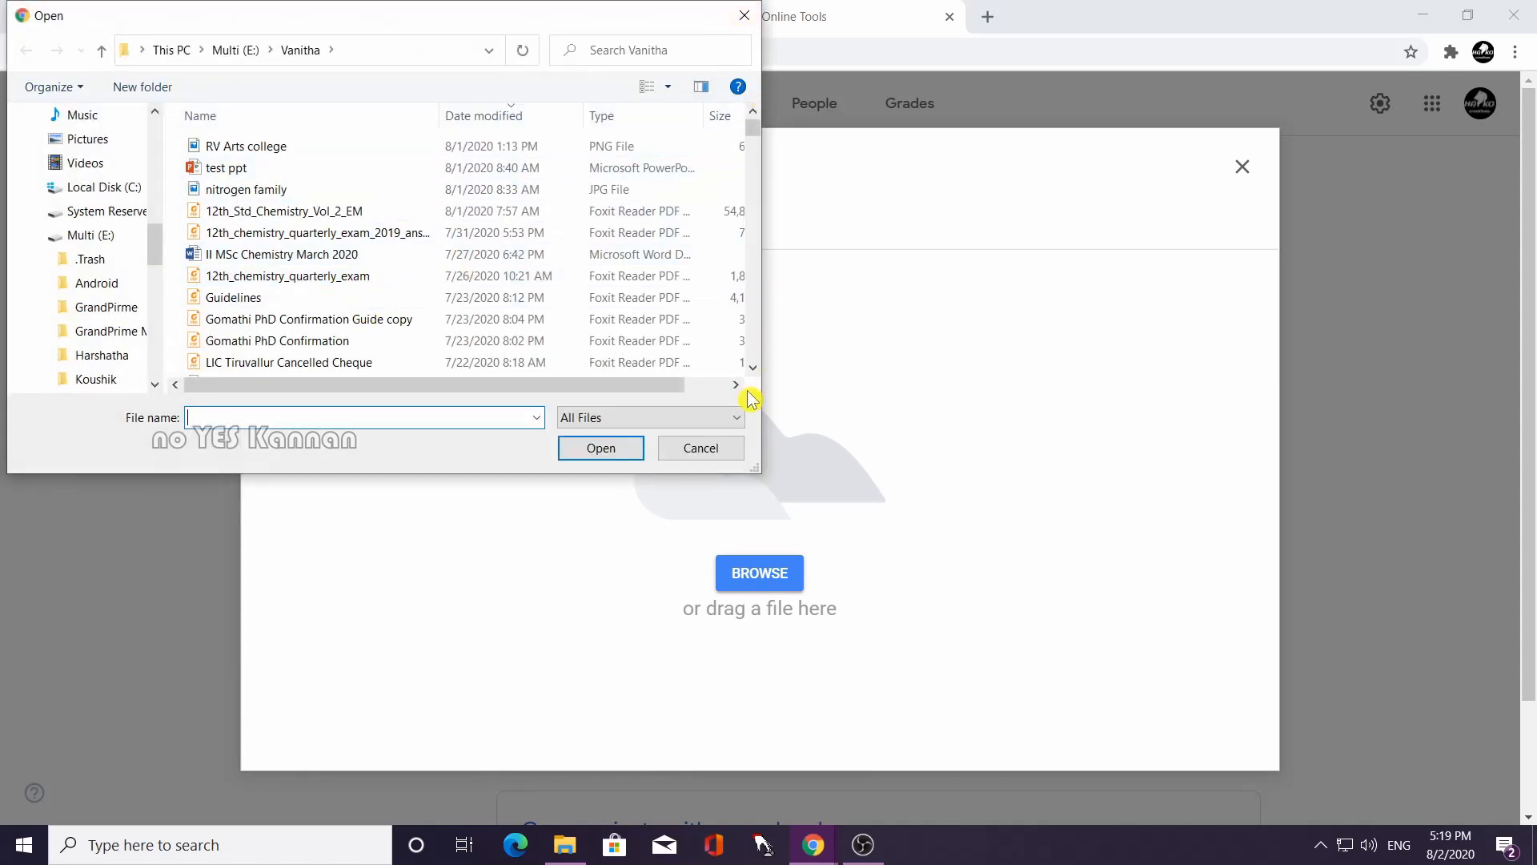
pyautogui.moveTo(761, 392); pyautogui.dragTo(1126, 458)
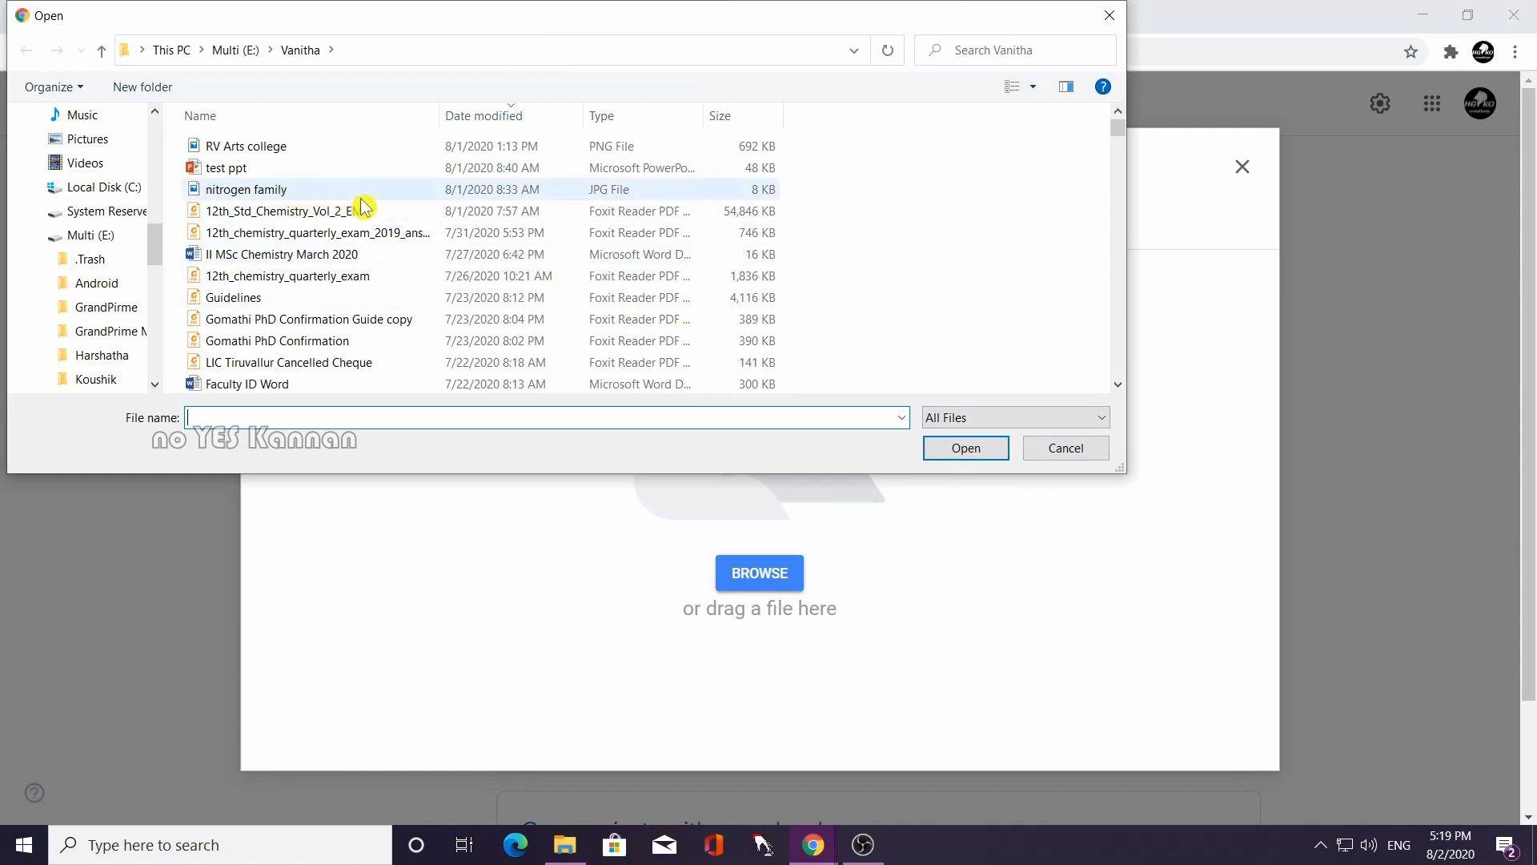
pyautogui.click(246, 173)
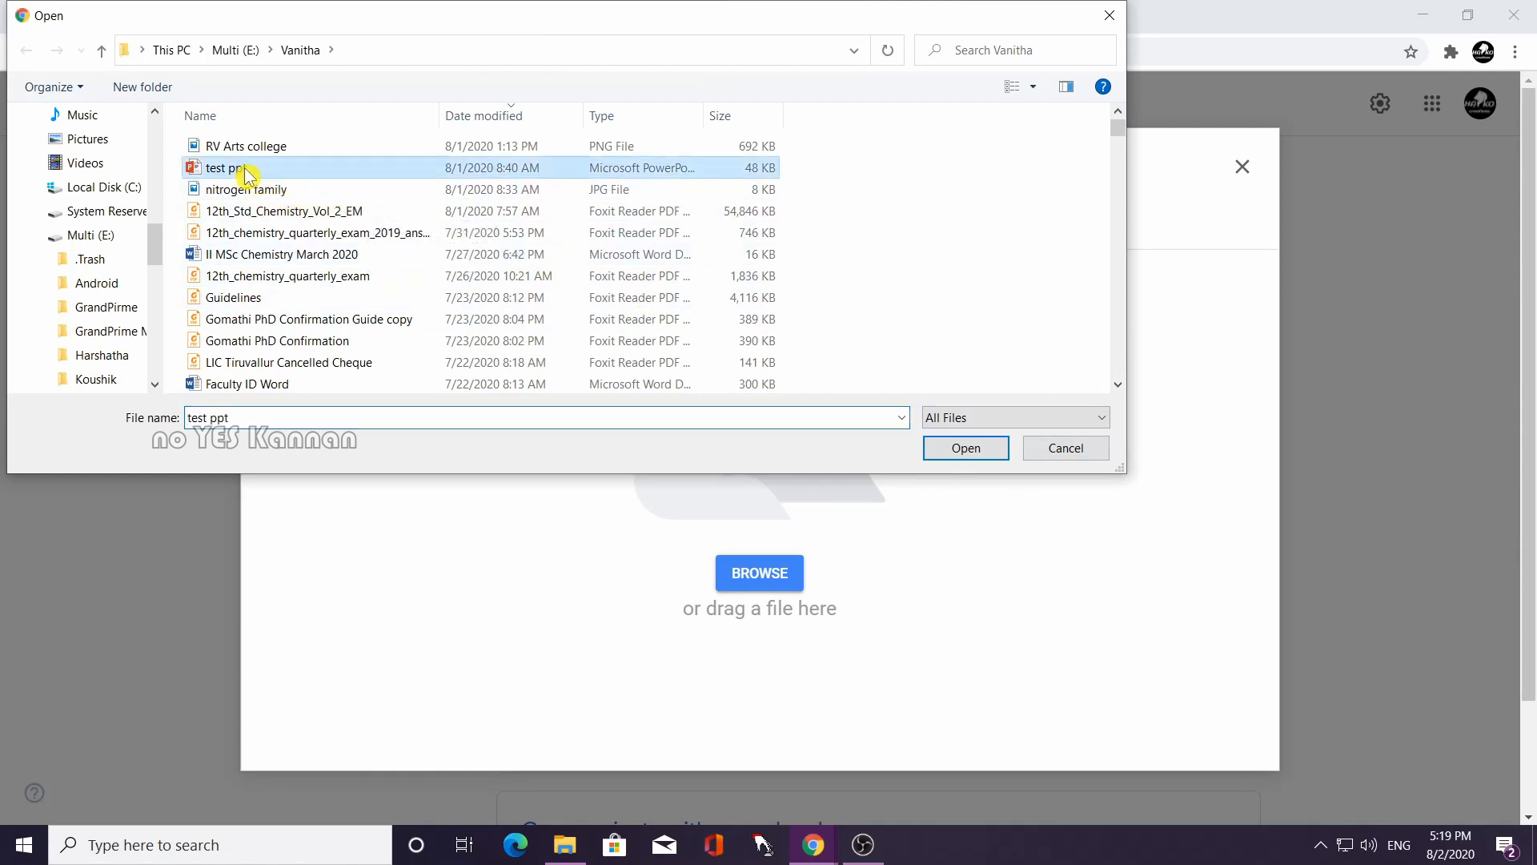
pyautogui.click(963, 455)
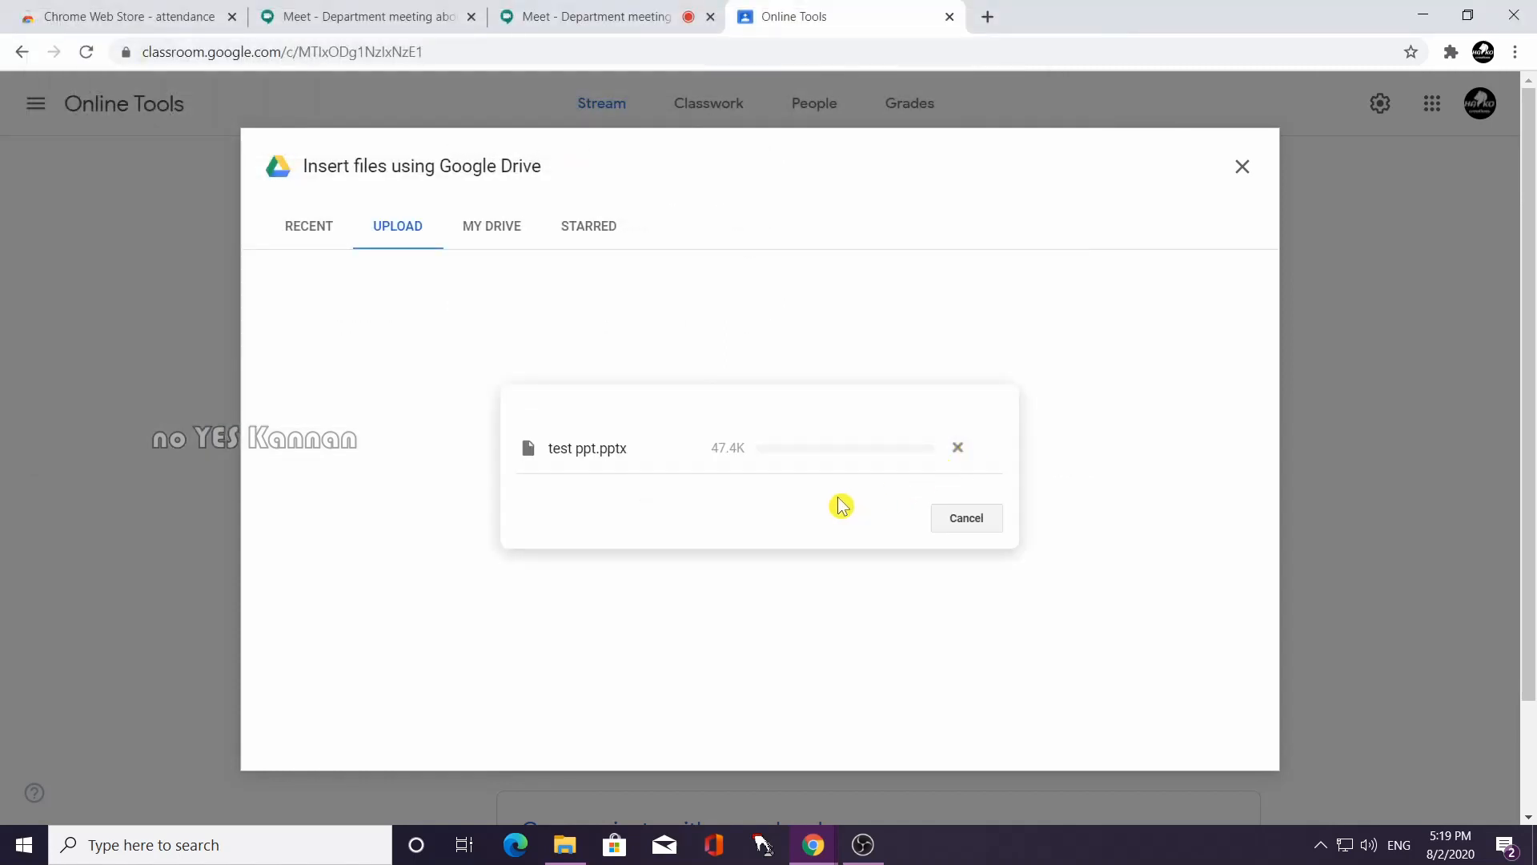
# Open the attached test ppt.pptx in Google Drive and return to the announcement draft in Classroom.
pyautogui.scroll(-3, 1399, 531)
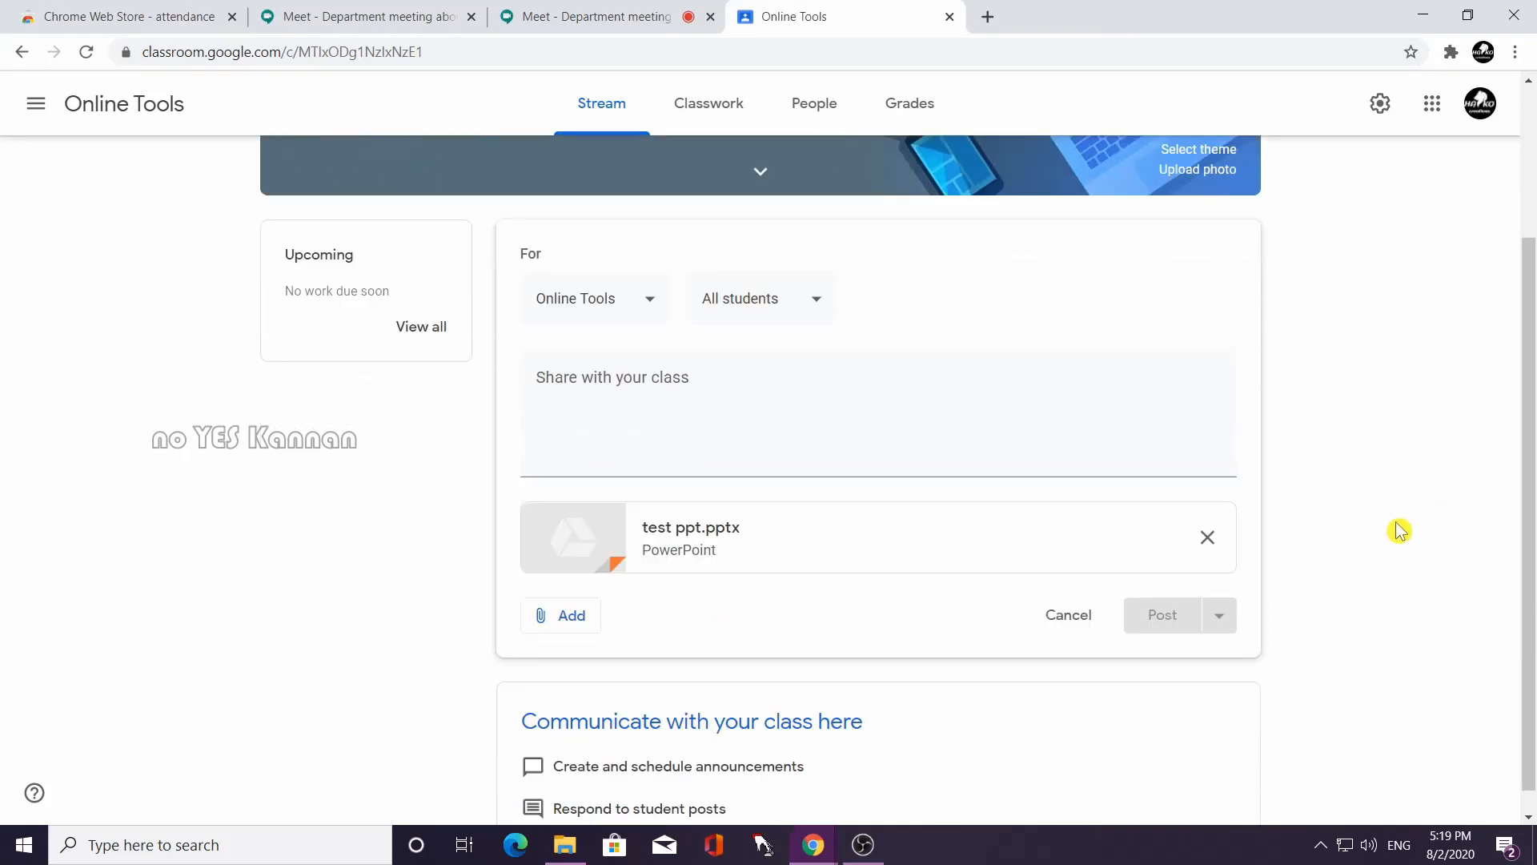
pyautogui.scroll(2, 1399, 531)
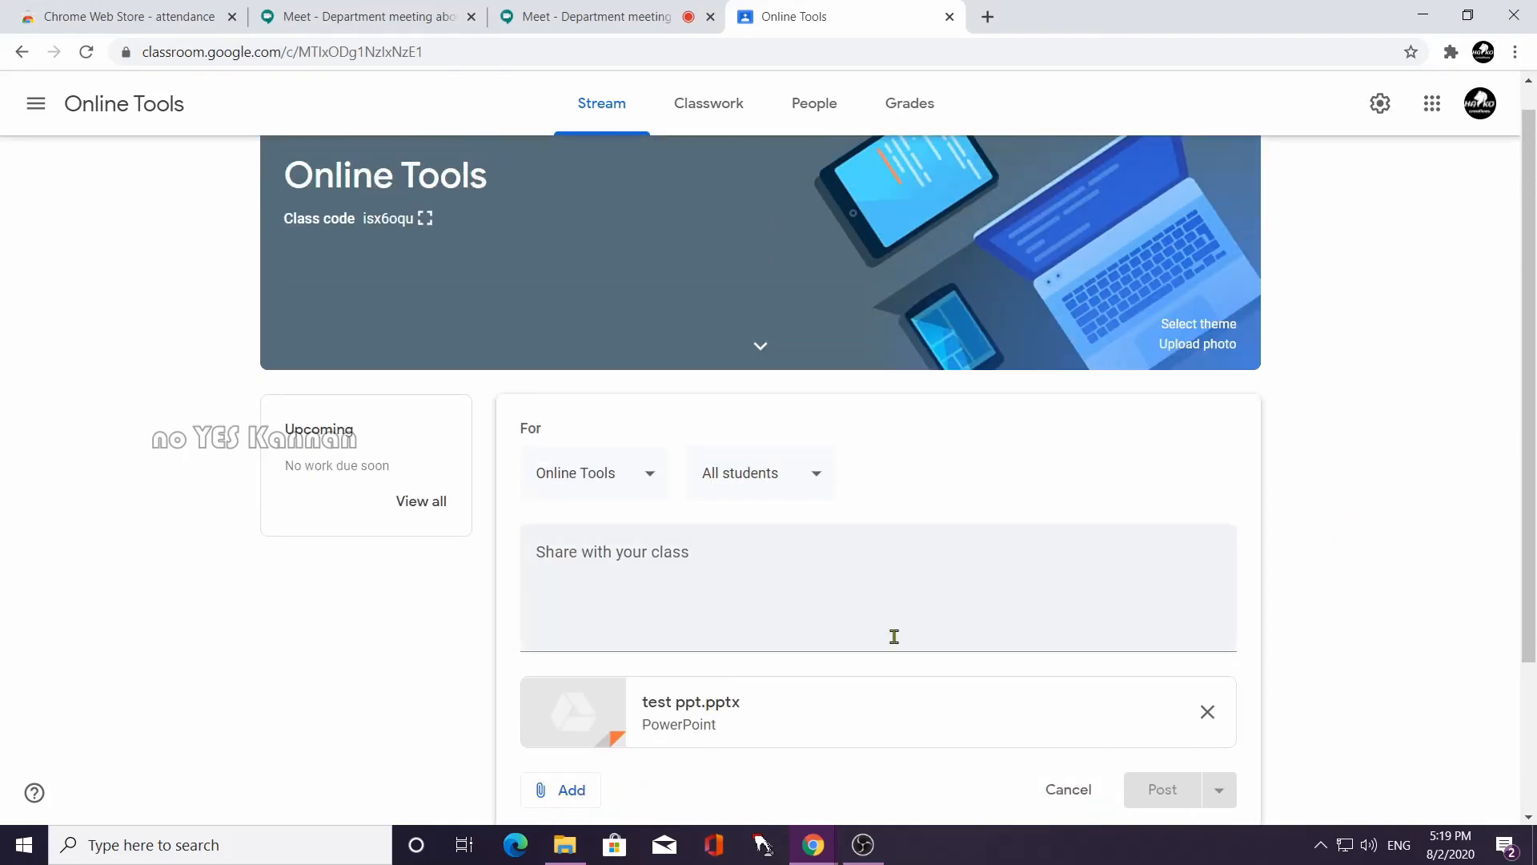
pyautogui.scroll(-1, 624, 670)
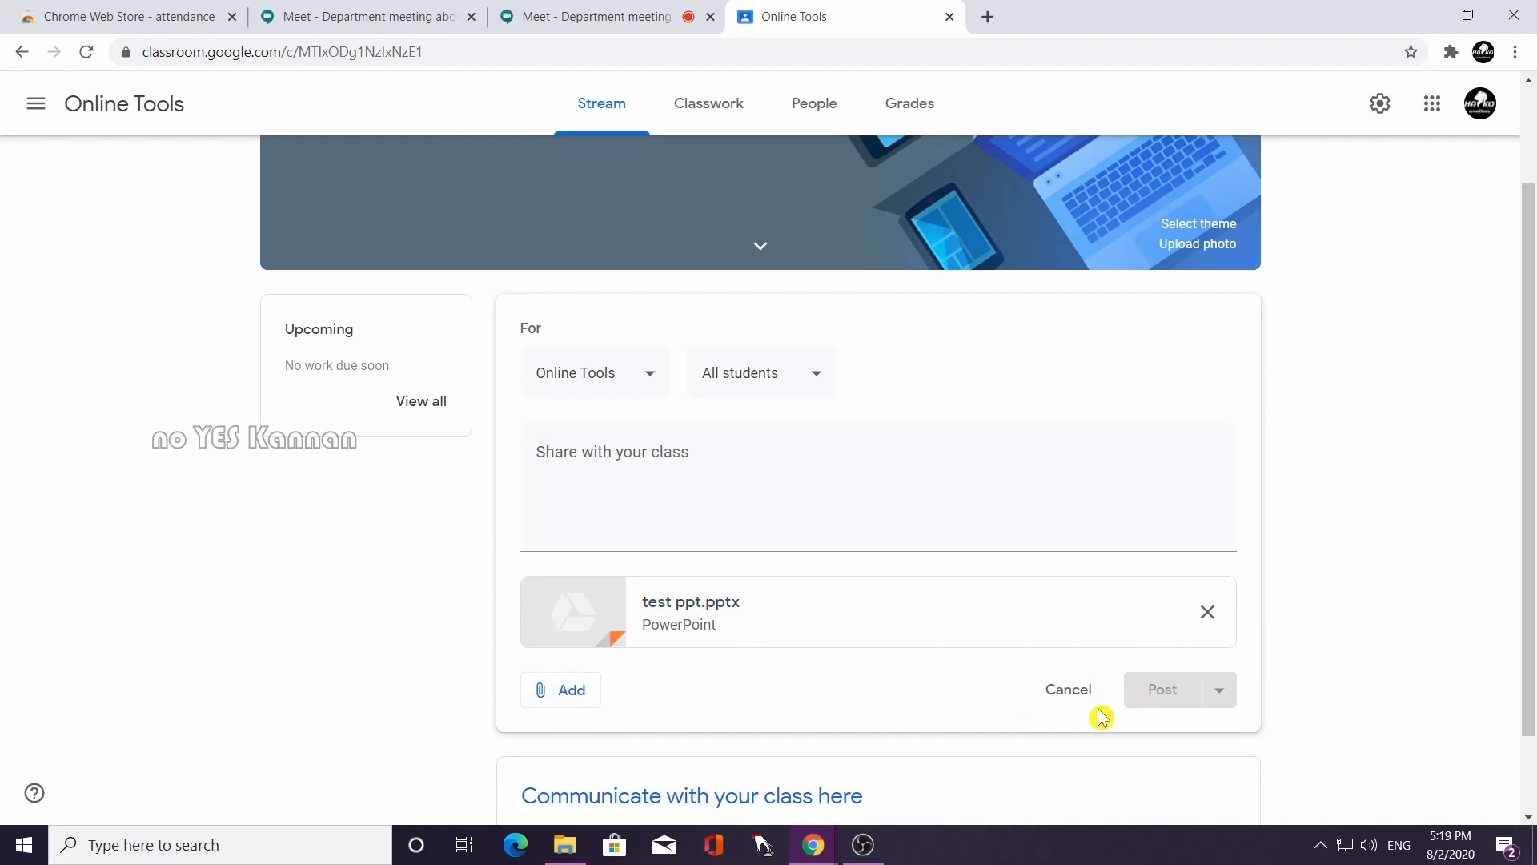
pyautogui.click(964, 638)
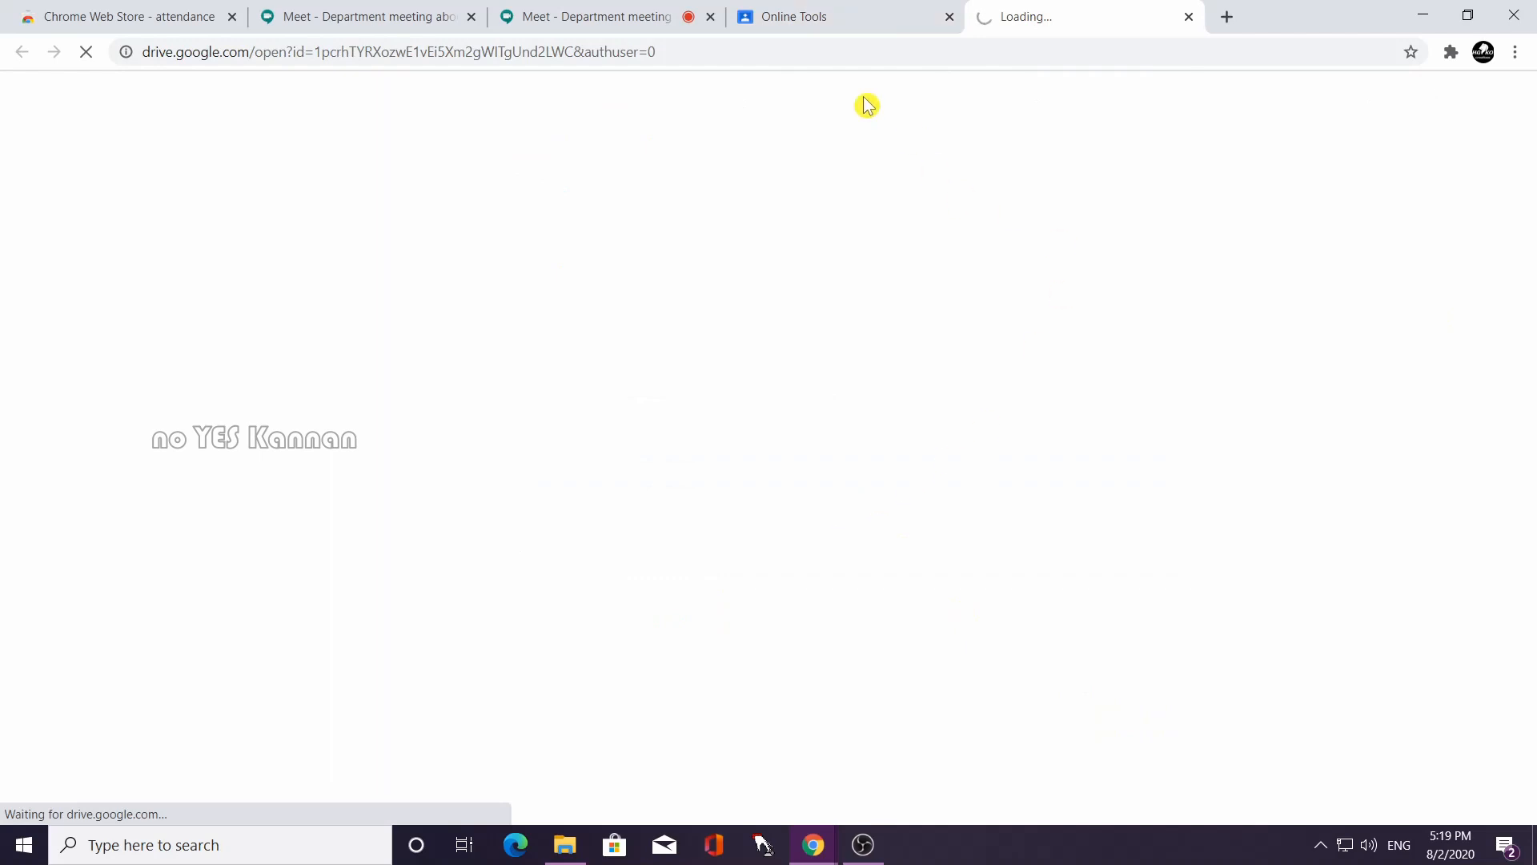
pyautogui.click(854, 16)
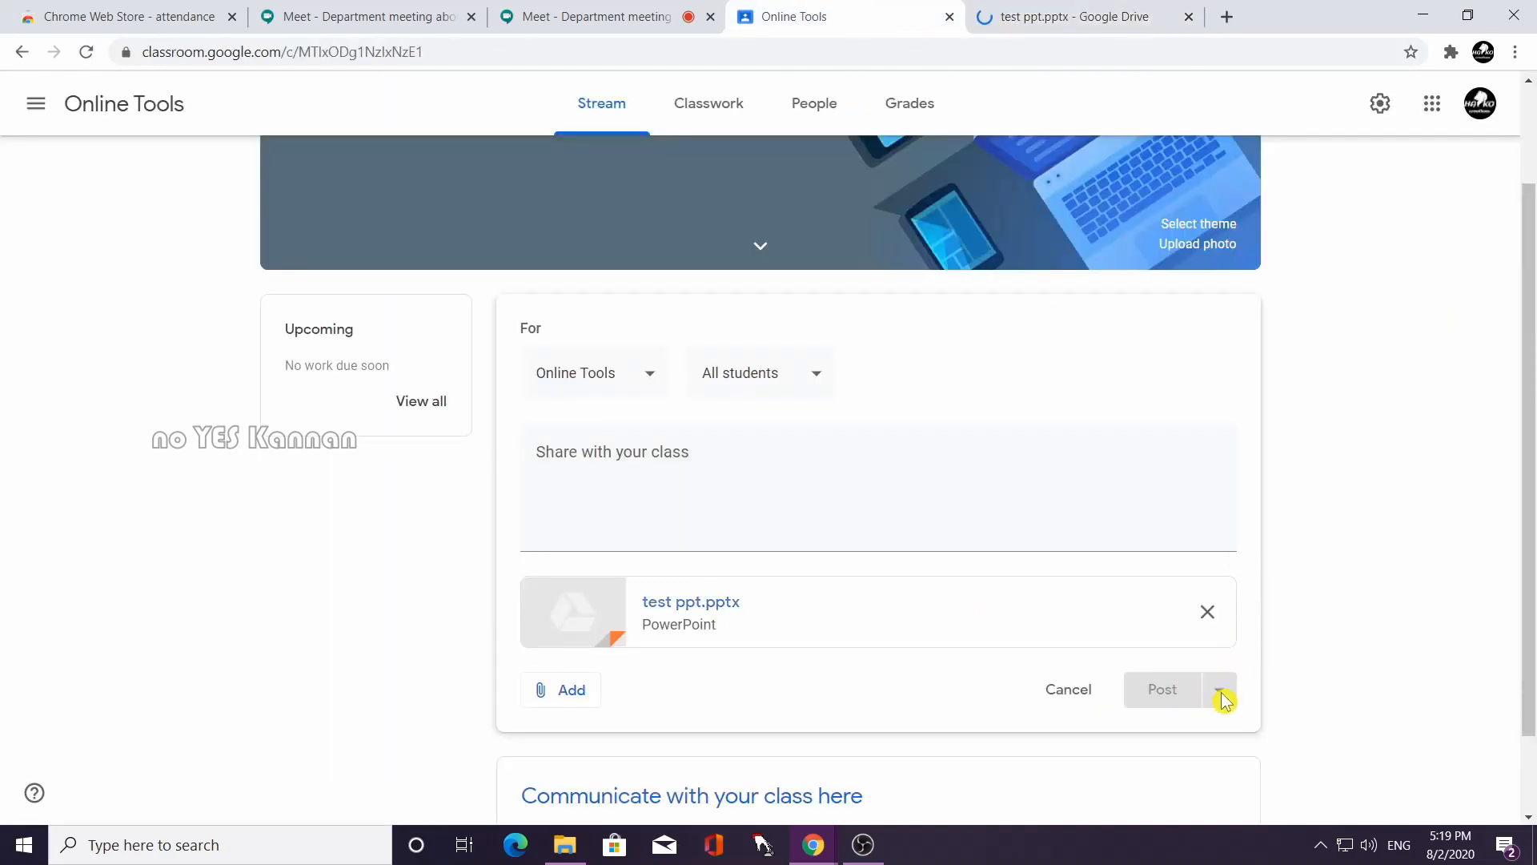
# Write "Read this topic and attend the session" as the announcement message.
pyautogui.click(727, 474)
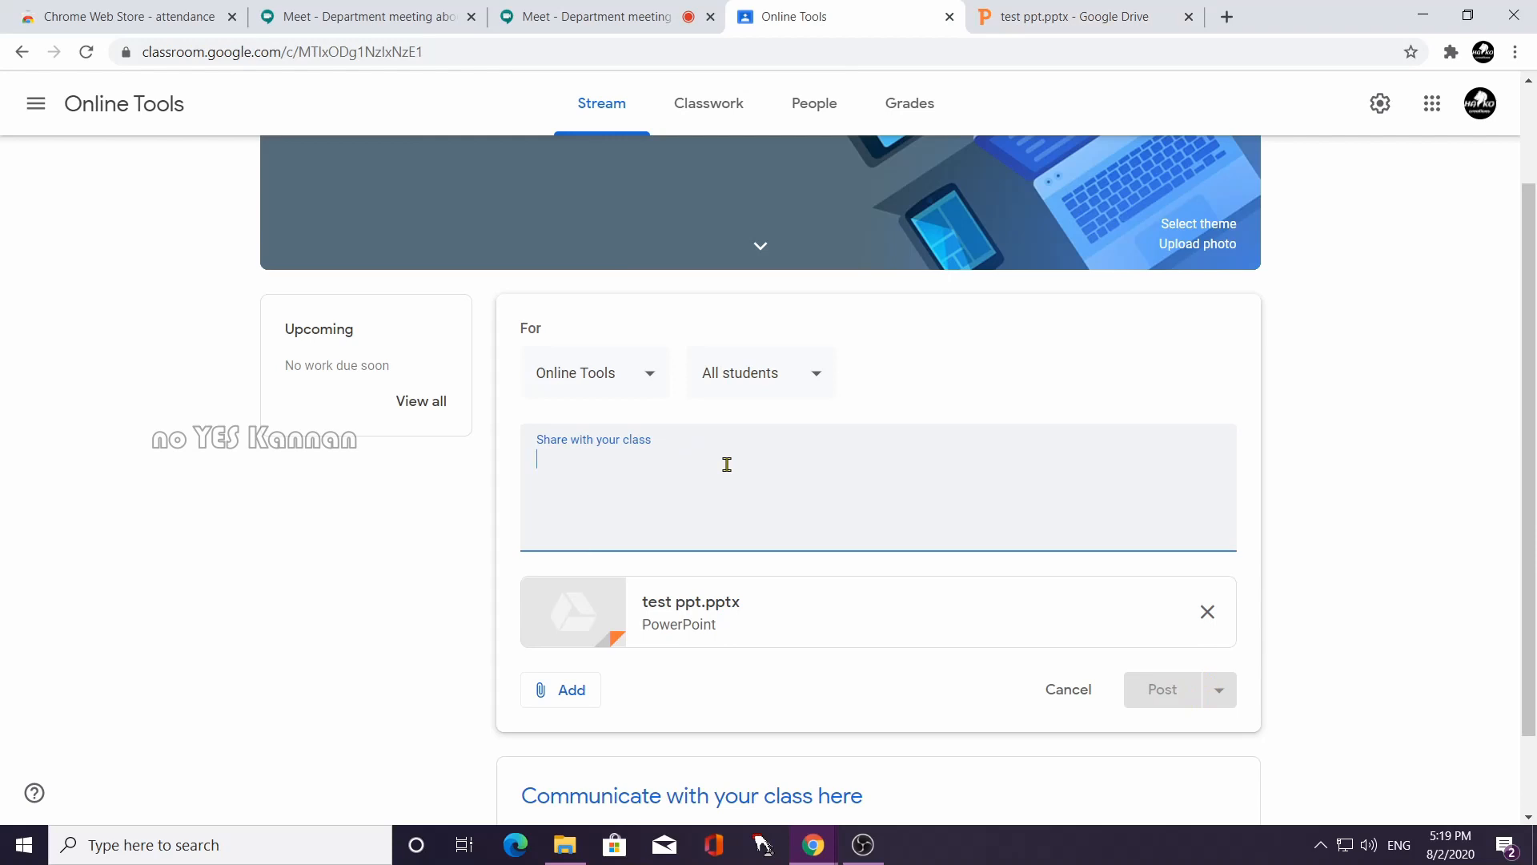
pyautogui.write('P')
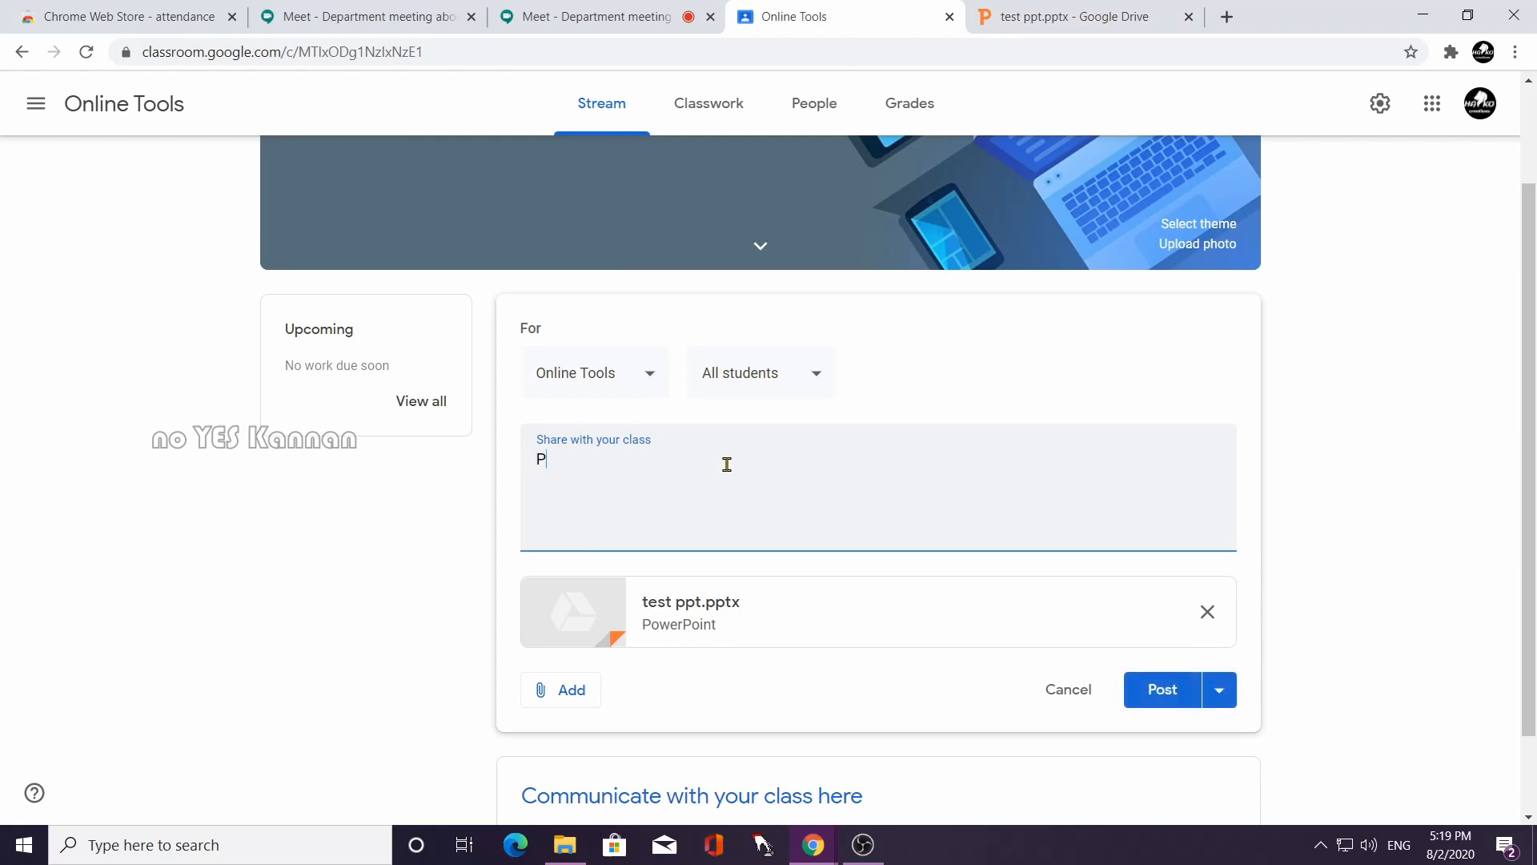
pyautogui.press('BackSpace')
pyautogui.write('Re')
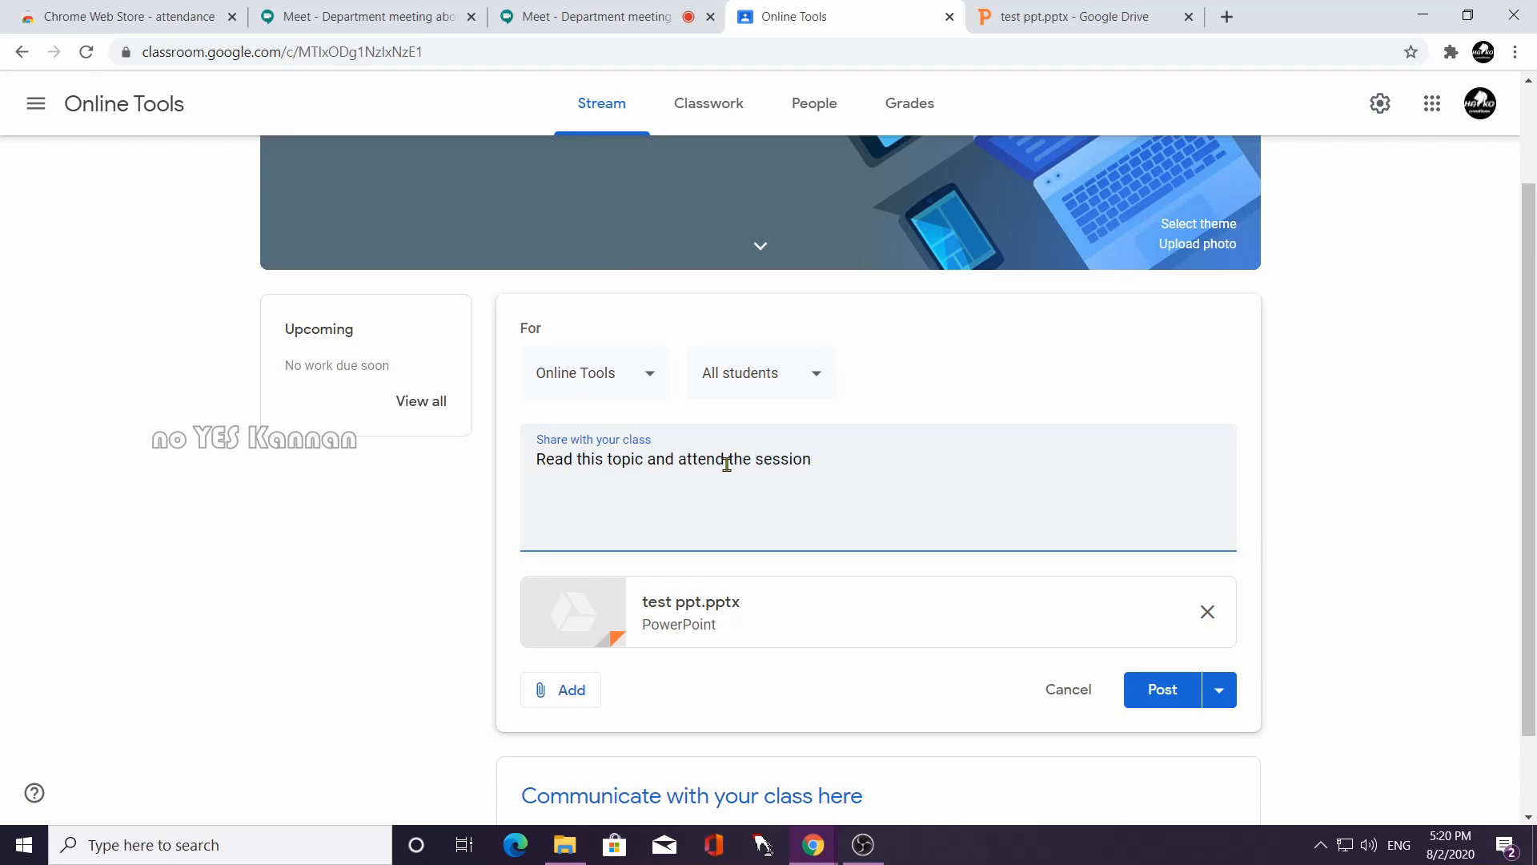
# Remove the test ppt.pptx attachment and discard the announcement draft.
pyautogui.scroll(2, 828, 491)
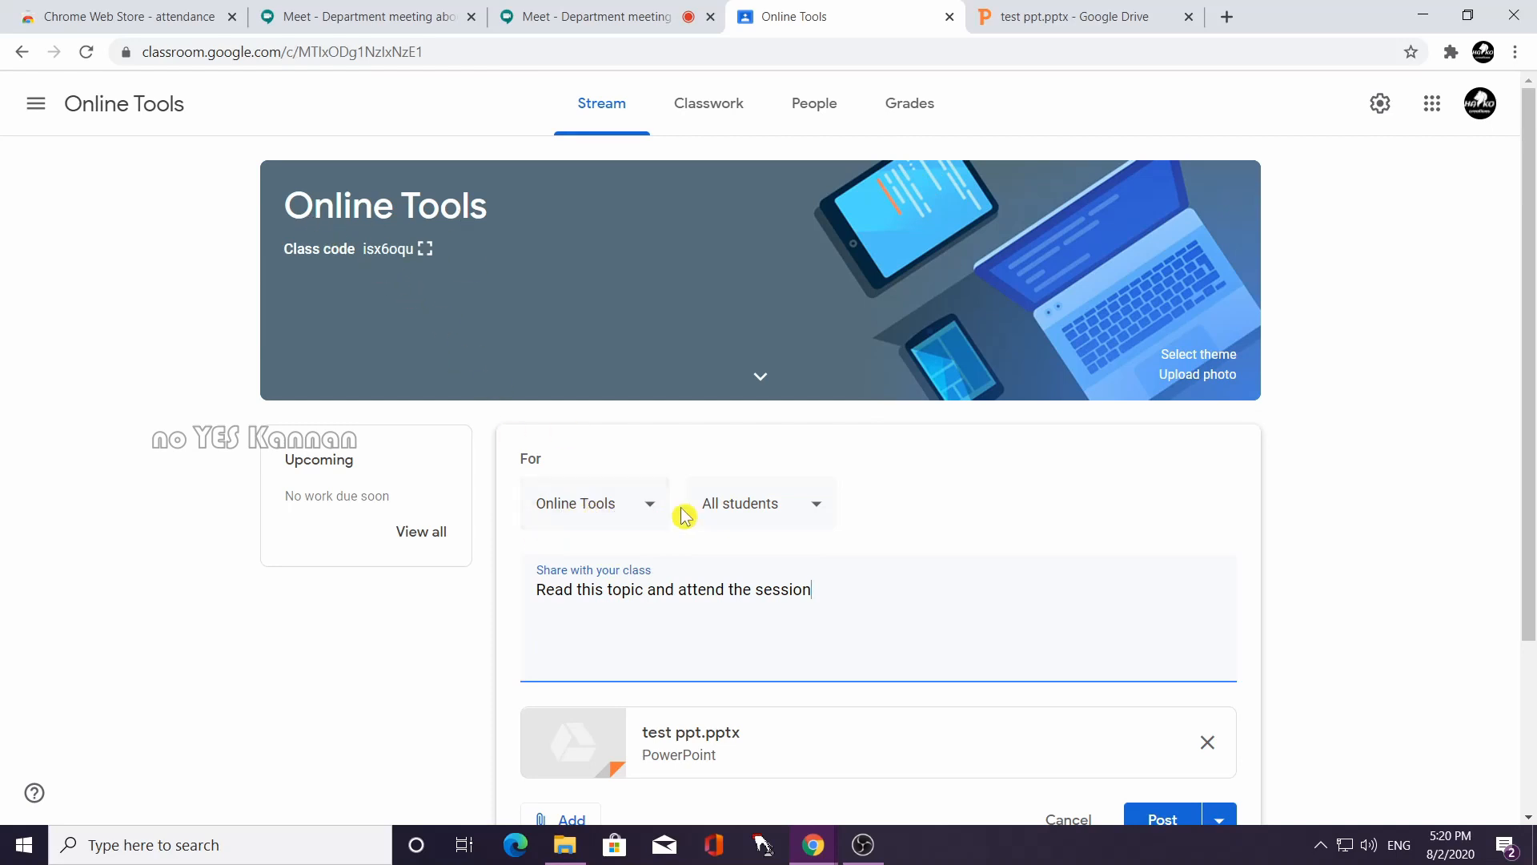
pyautogui.click(1209, 744)
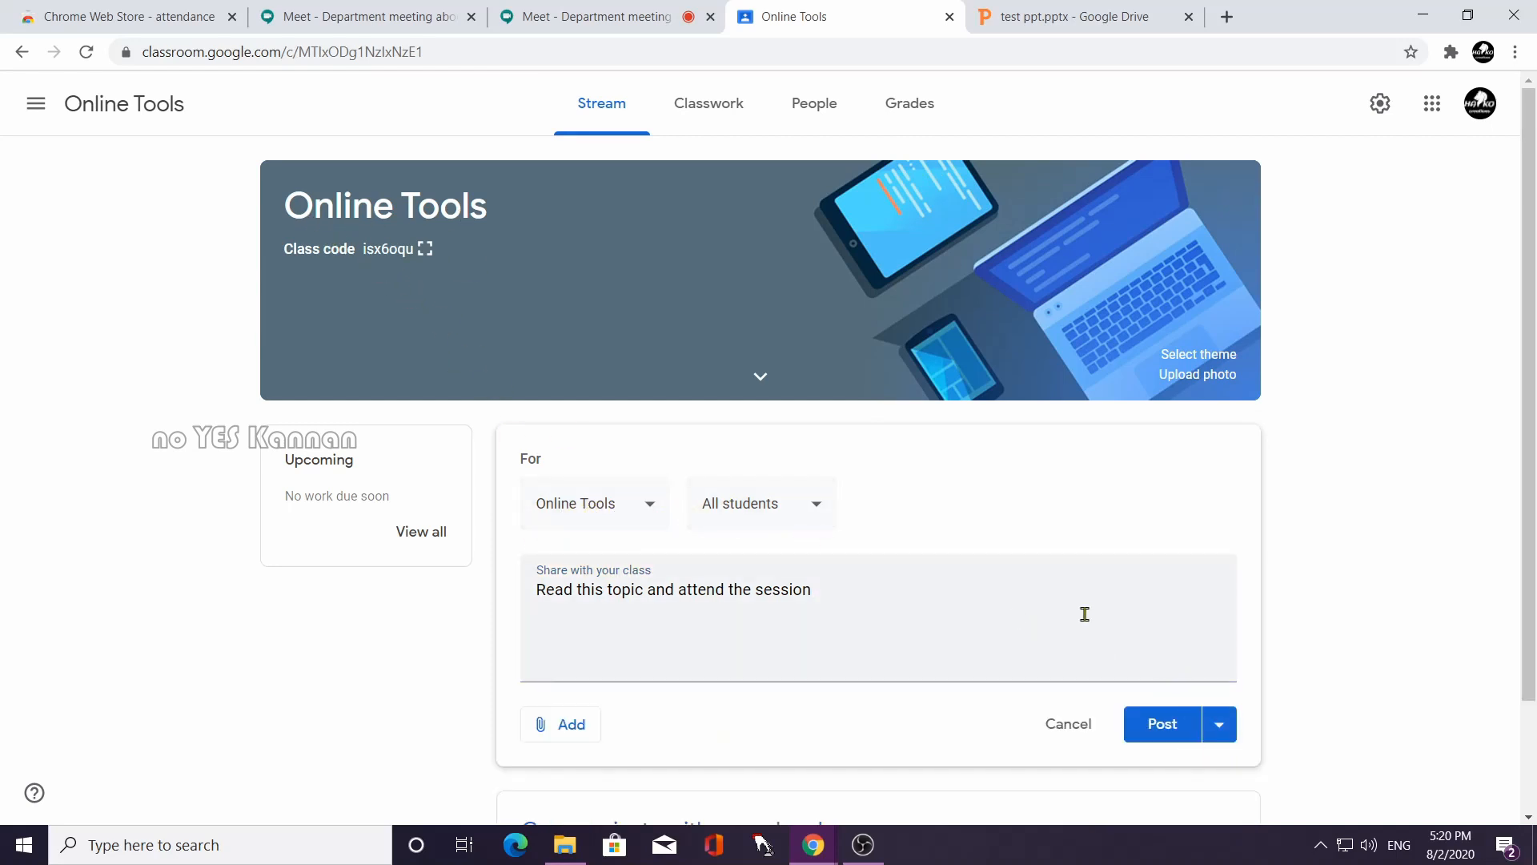
pyautogui.click(1068, 724)
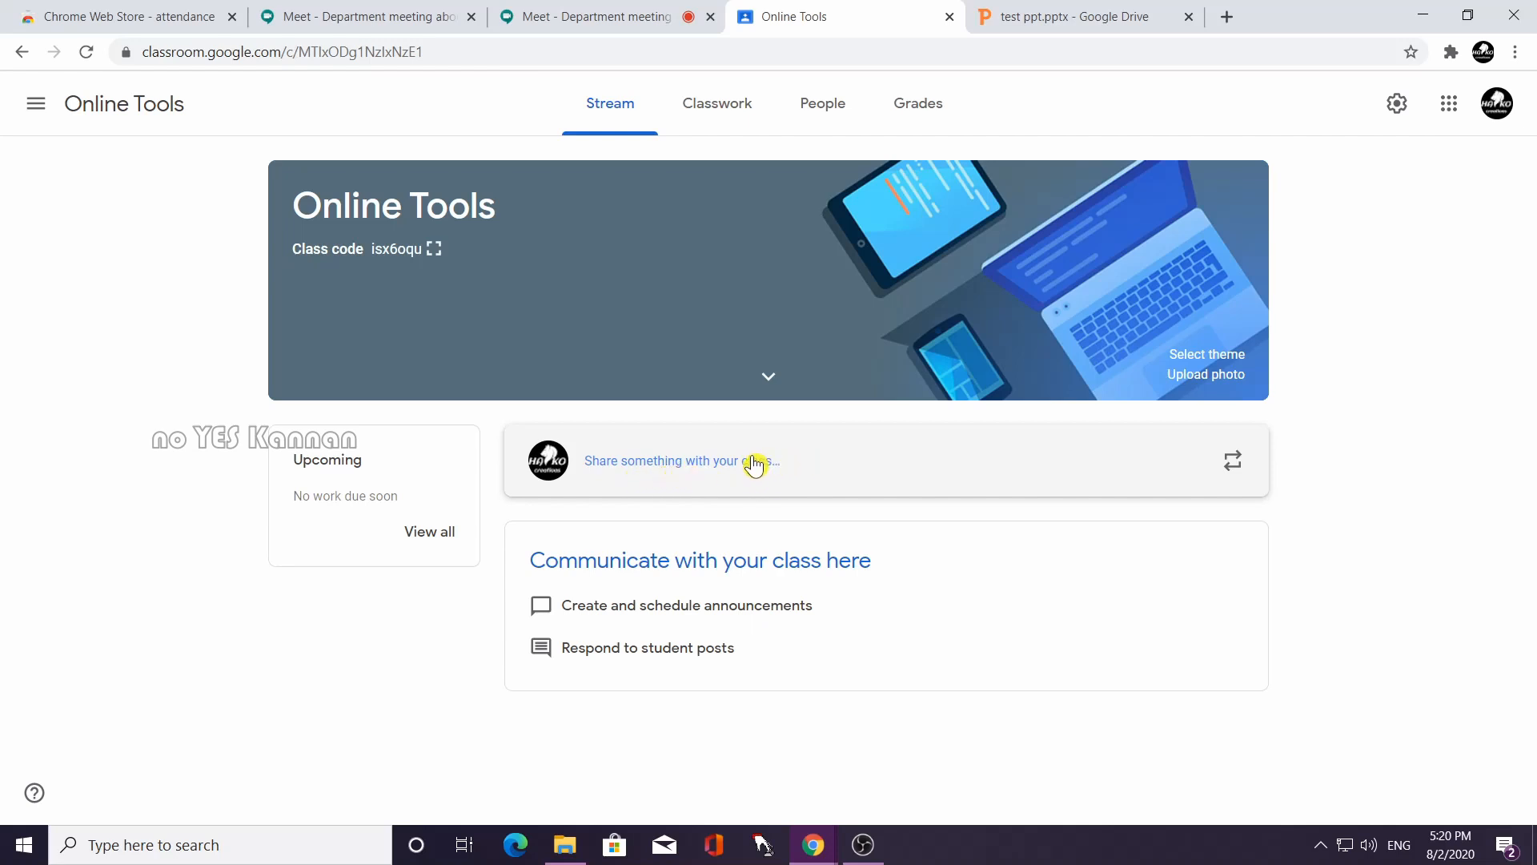
# Post a new announcement reading "Attend the session" to all students, with test ppt.pptx from the recent Drive files attached.
pyautogui.click(755, 462)
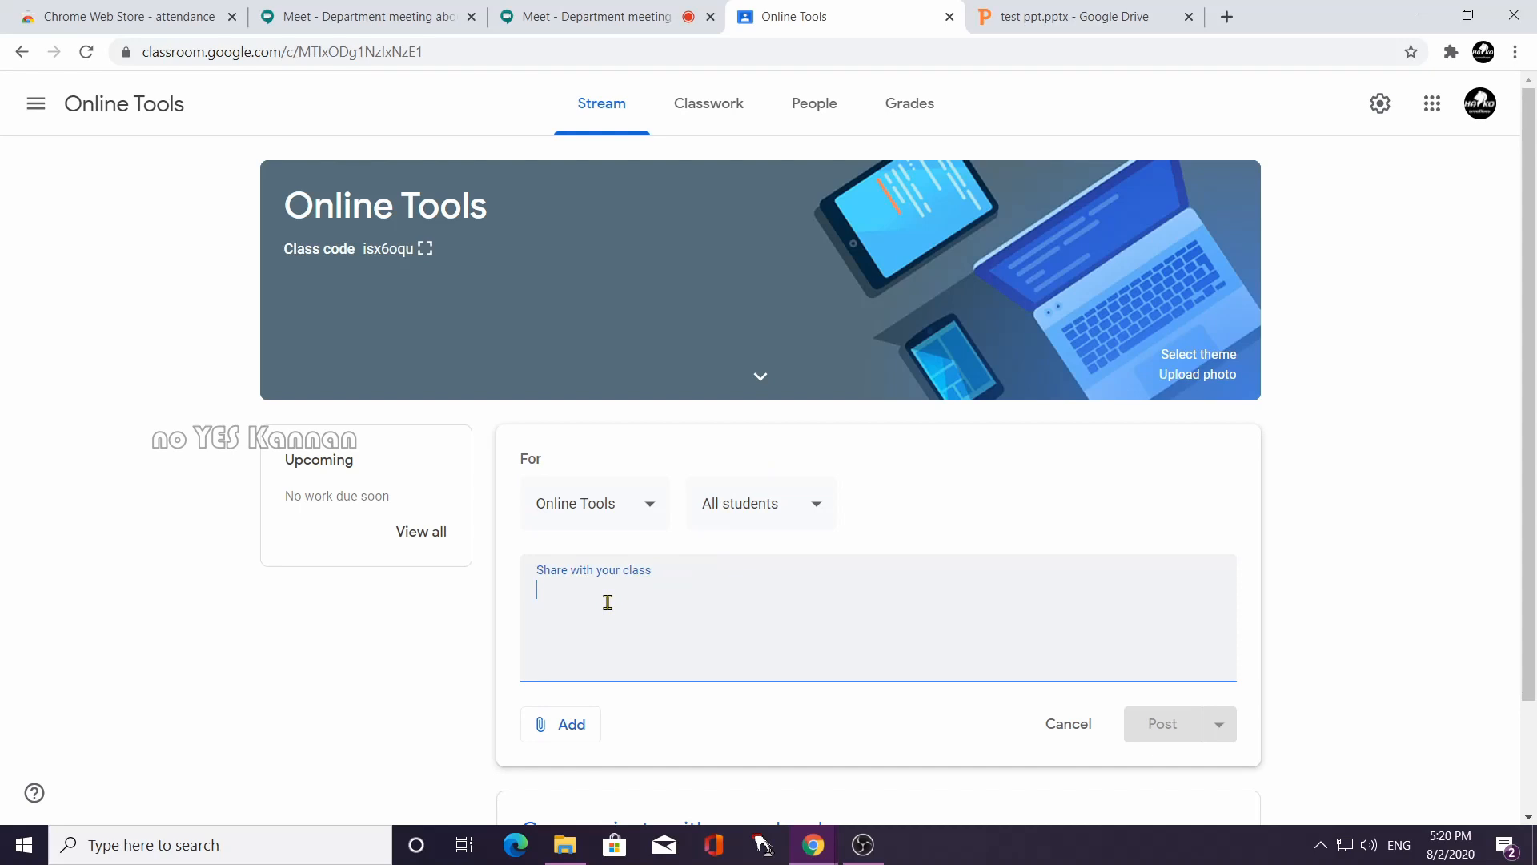
pyautogui.write('Attend the session')
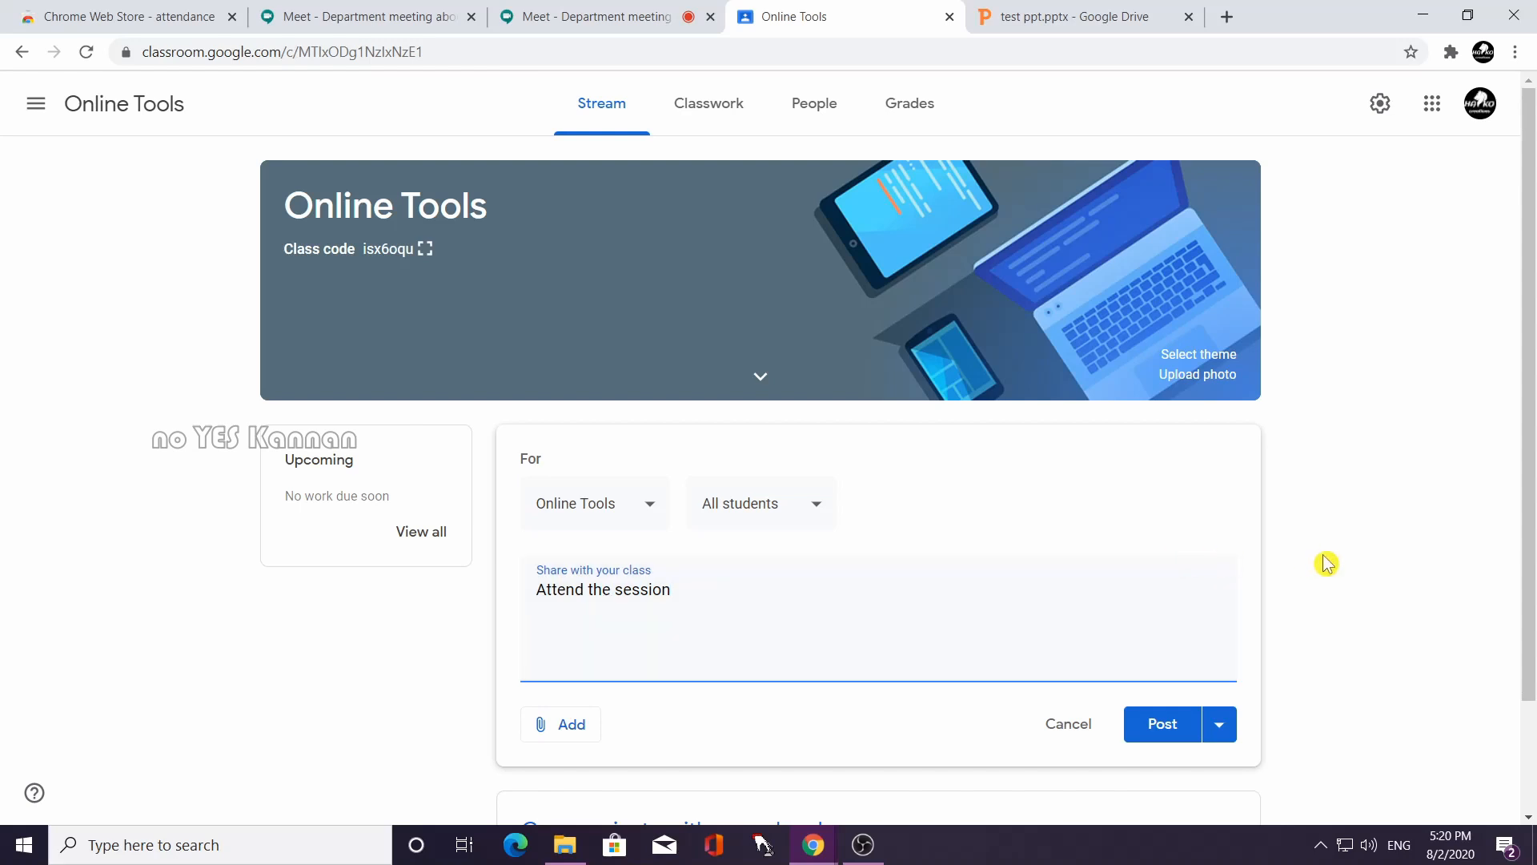
pyautogui.click(543, 728)
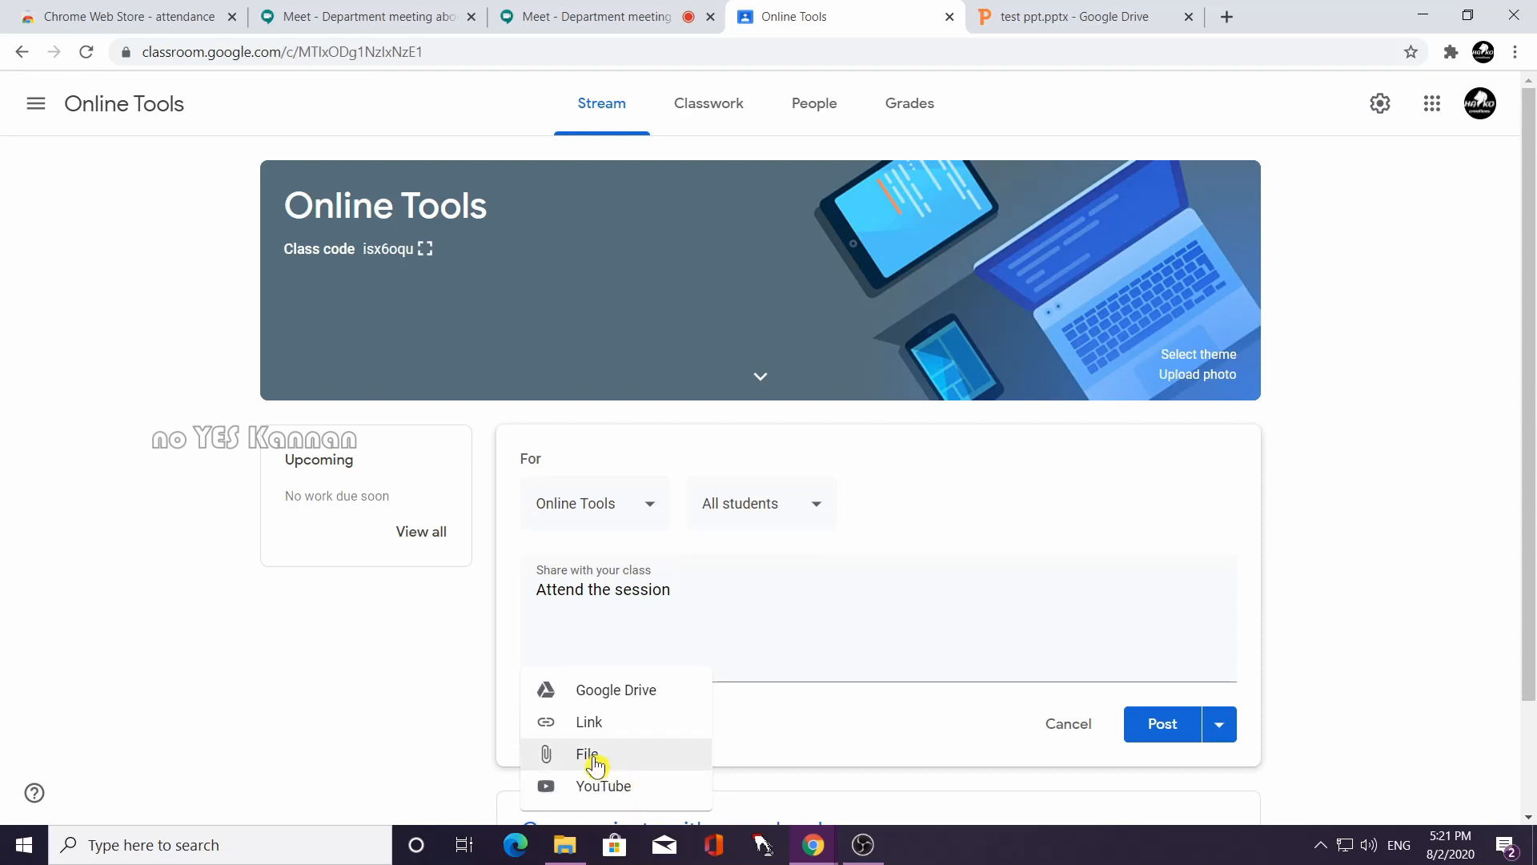
pyautogui.click(594, 764)
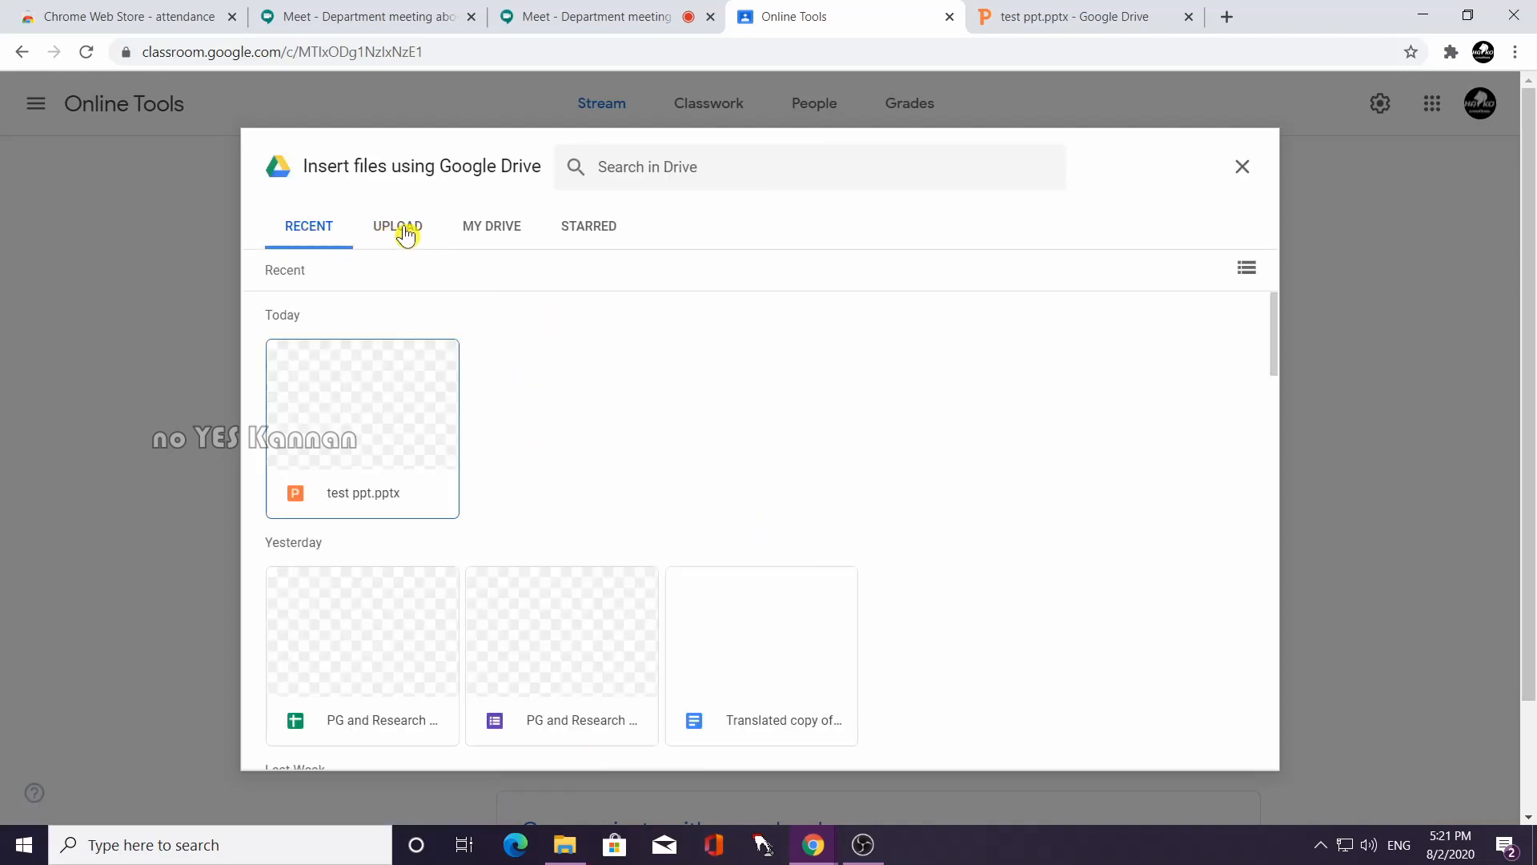
pyautogui.click(369, 439)
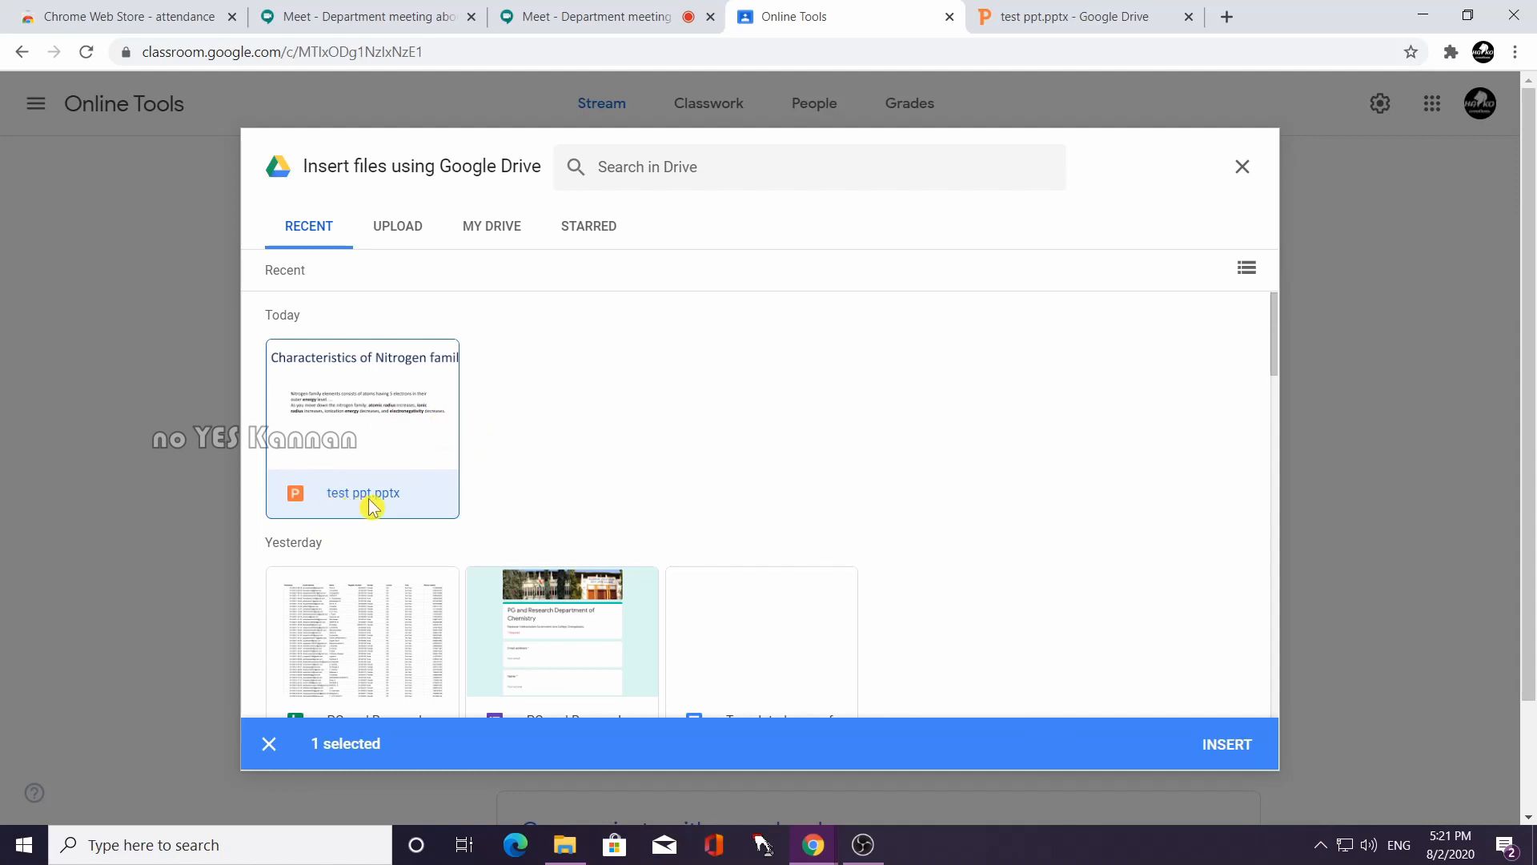
pyautogui.click(1244, 751)
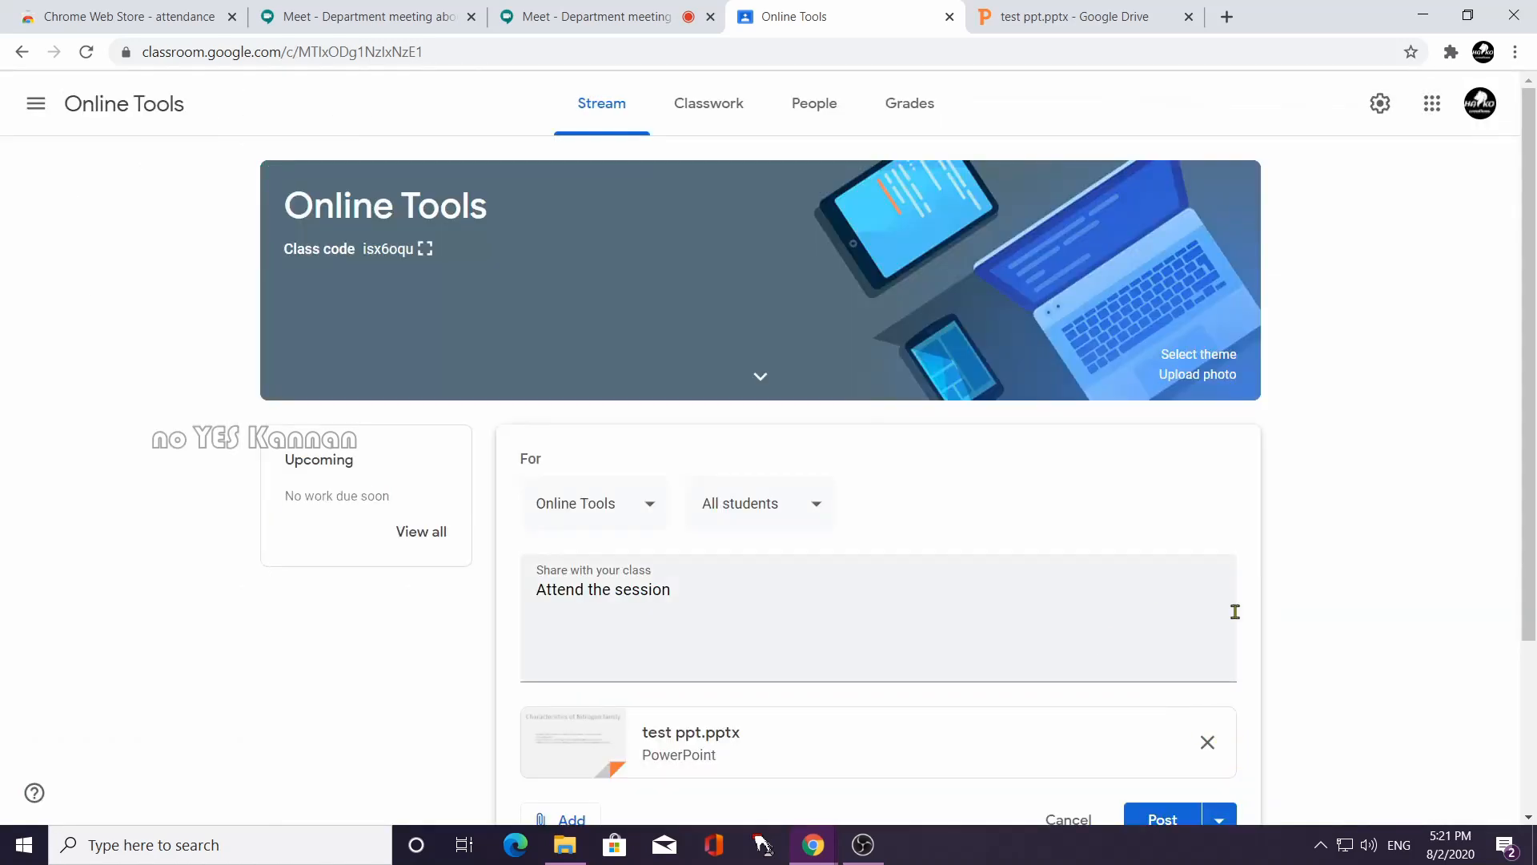
pyautogui.scroll(-2, 1235, 611)
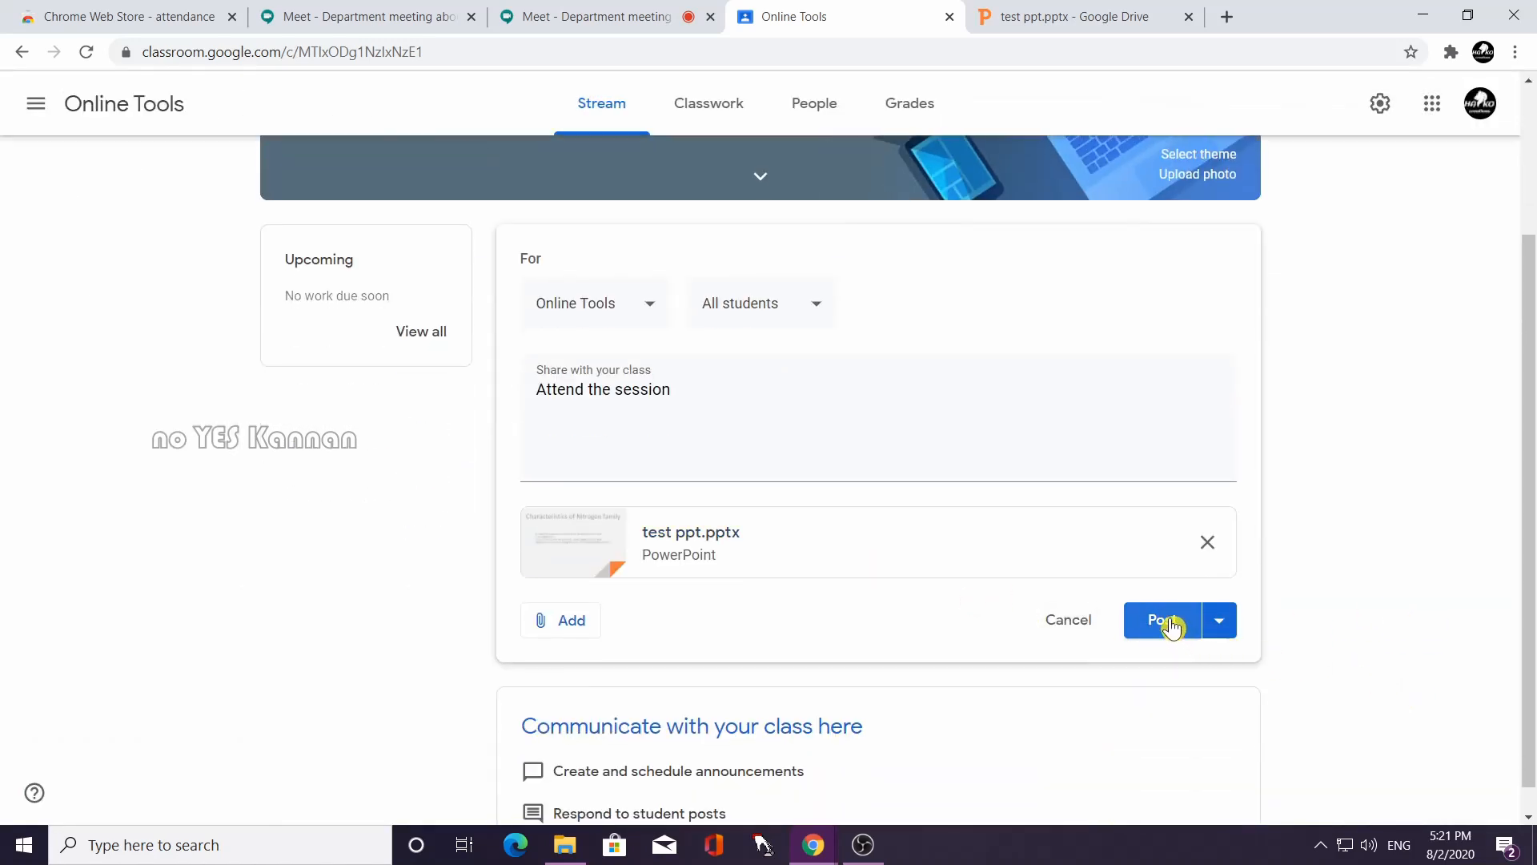
pyautogui.click(1171, 625)
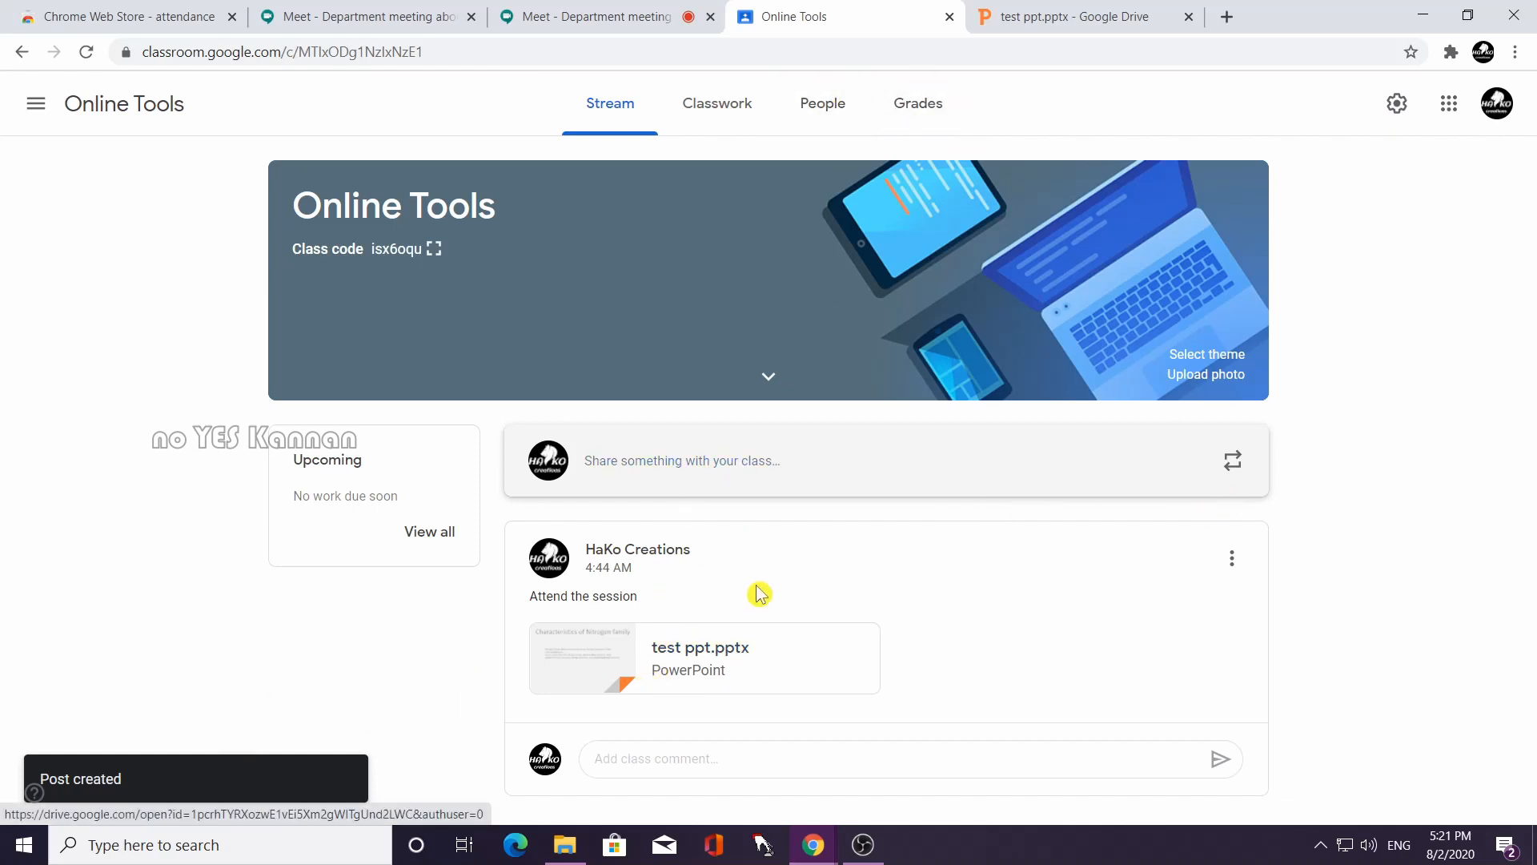
# Check the teacher and student lists of Online Tools for joined members and return to the class stream.
pyautogui.click(835, 112)
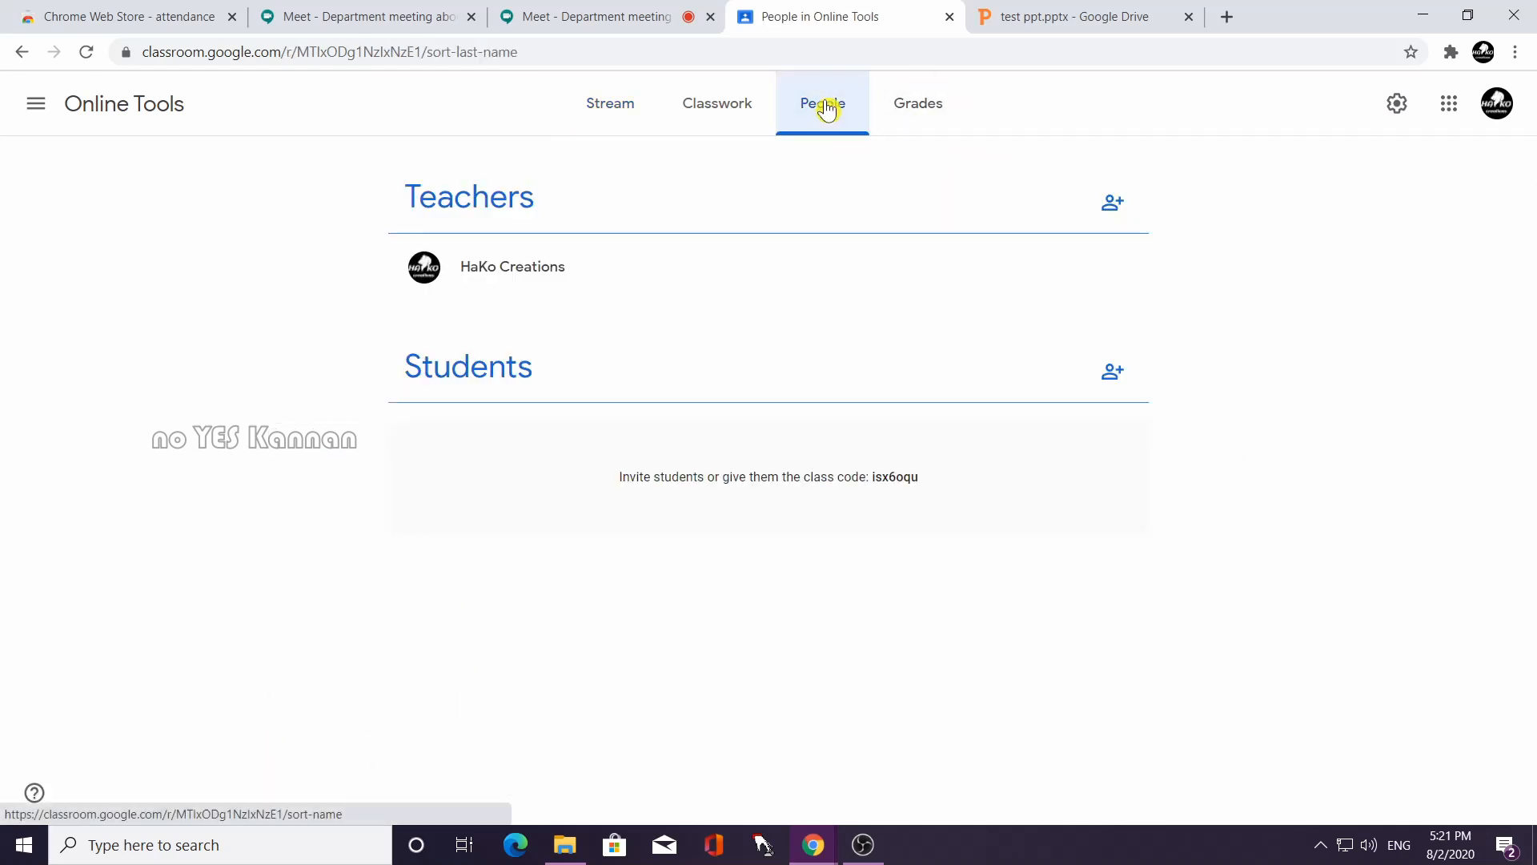
pyautogui.click(715, 118)
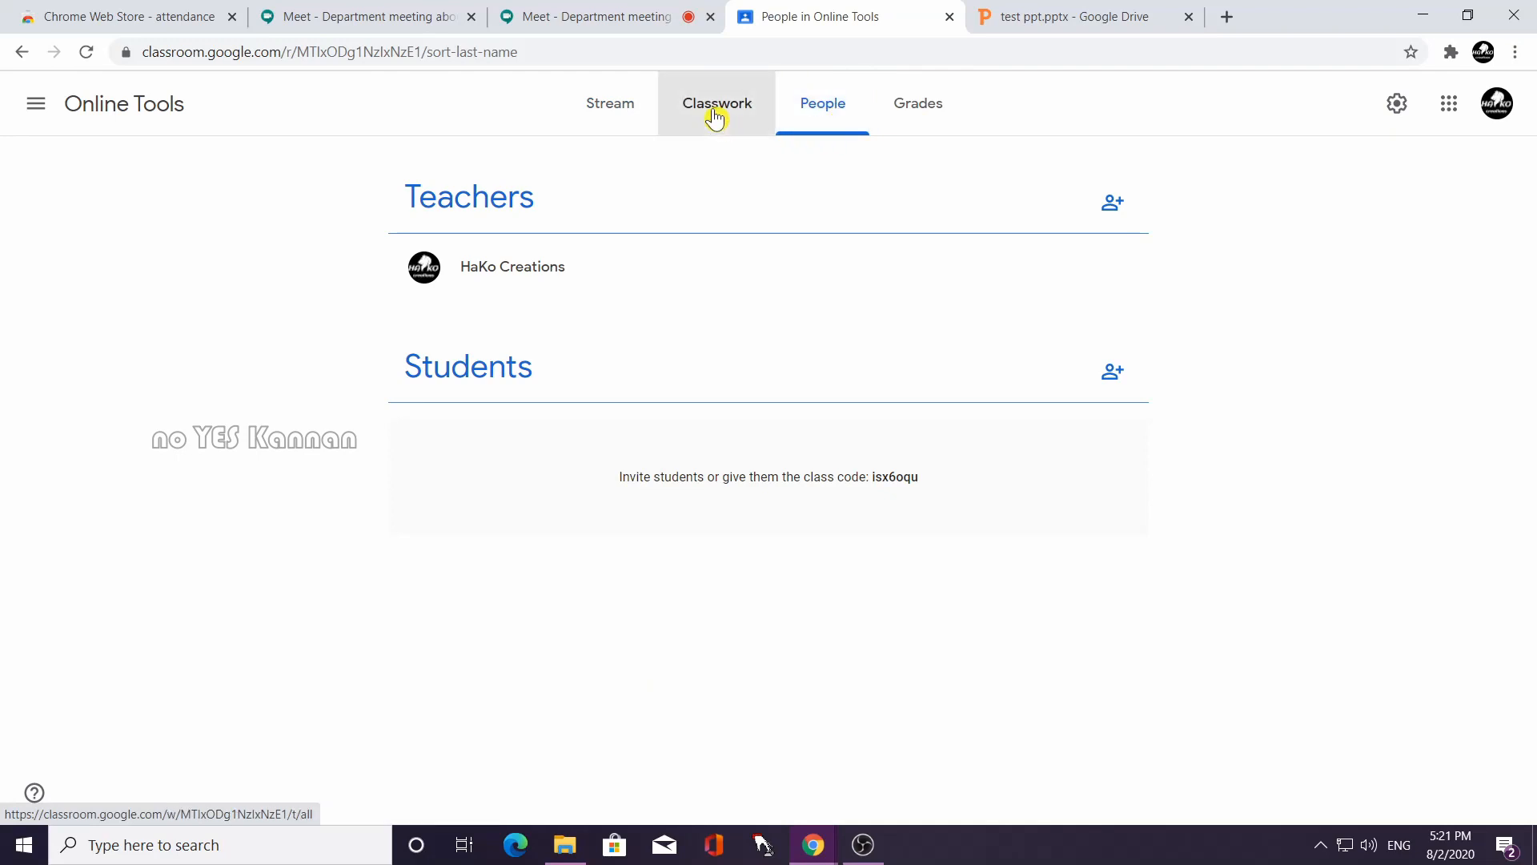
pyautogui.click(622, 117)
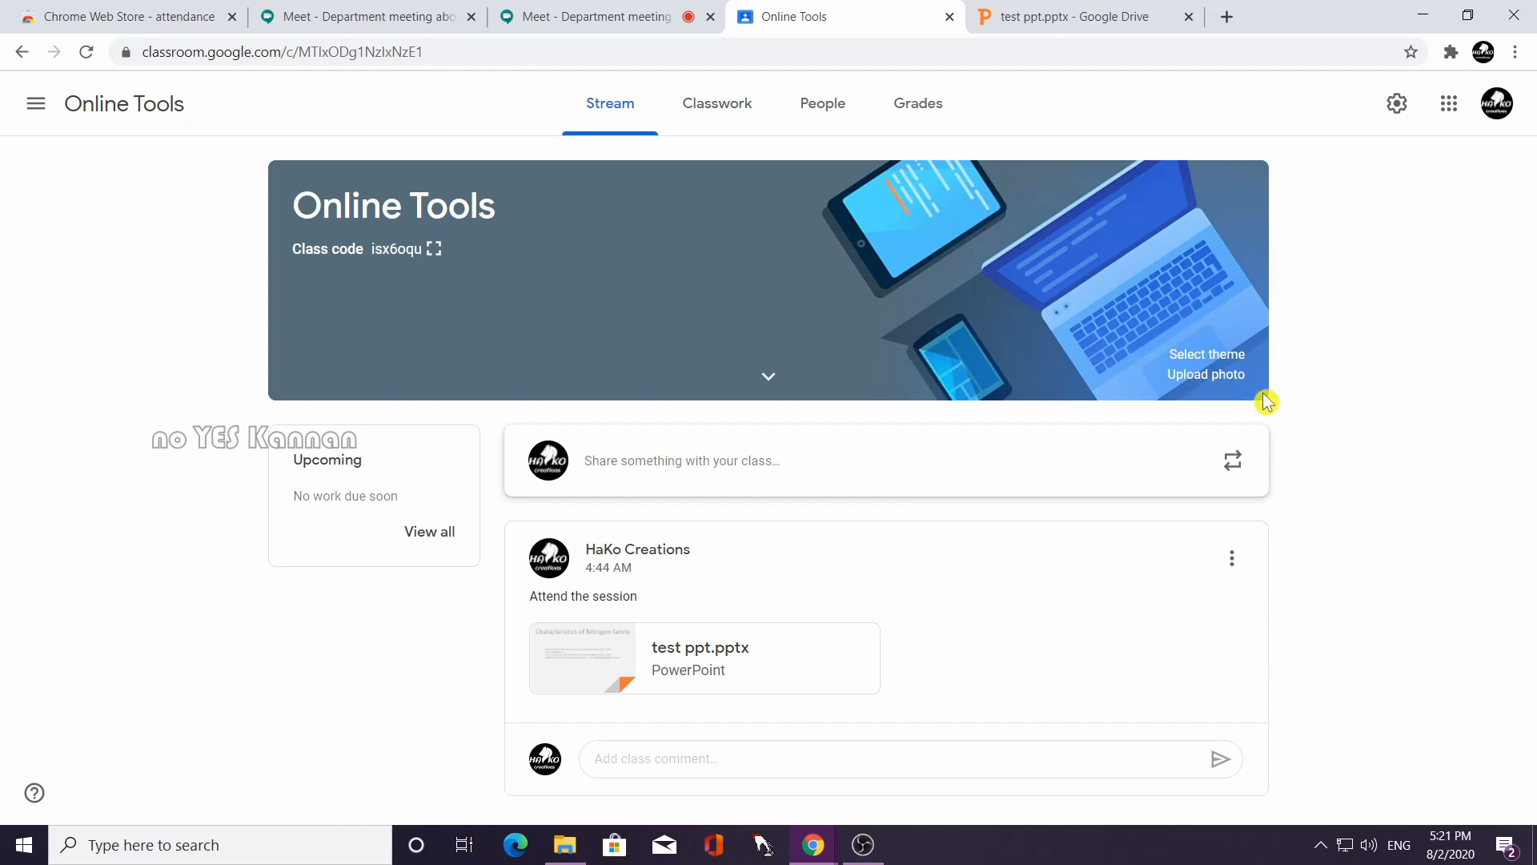
pyautogui.click(833, 112)
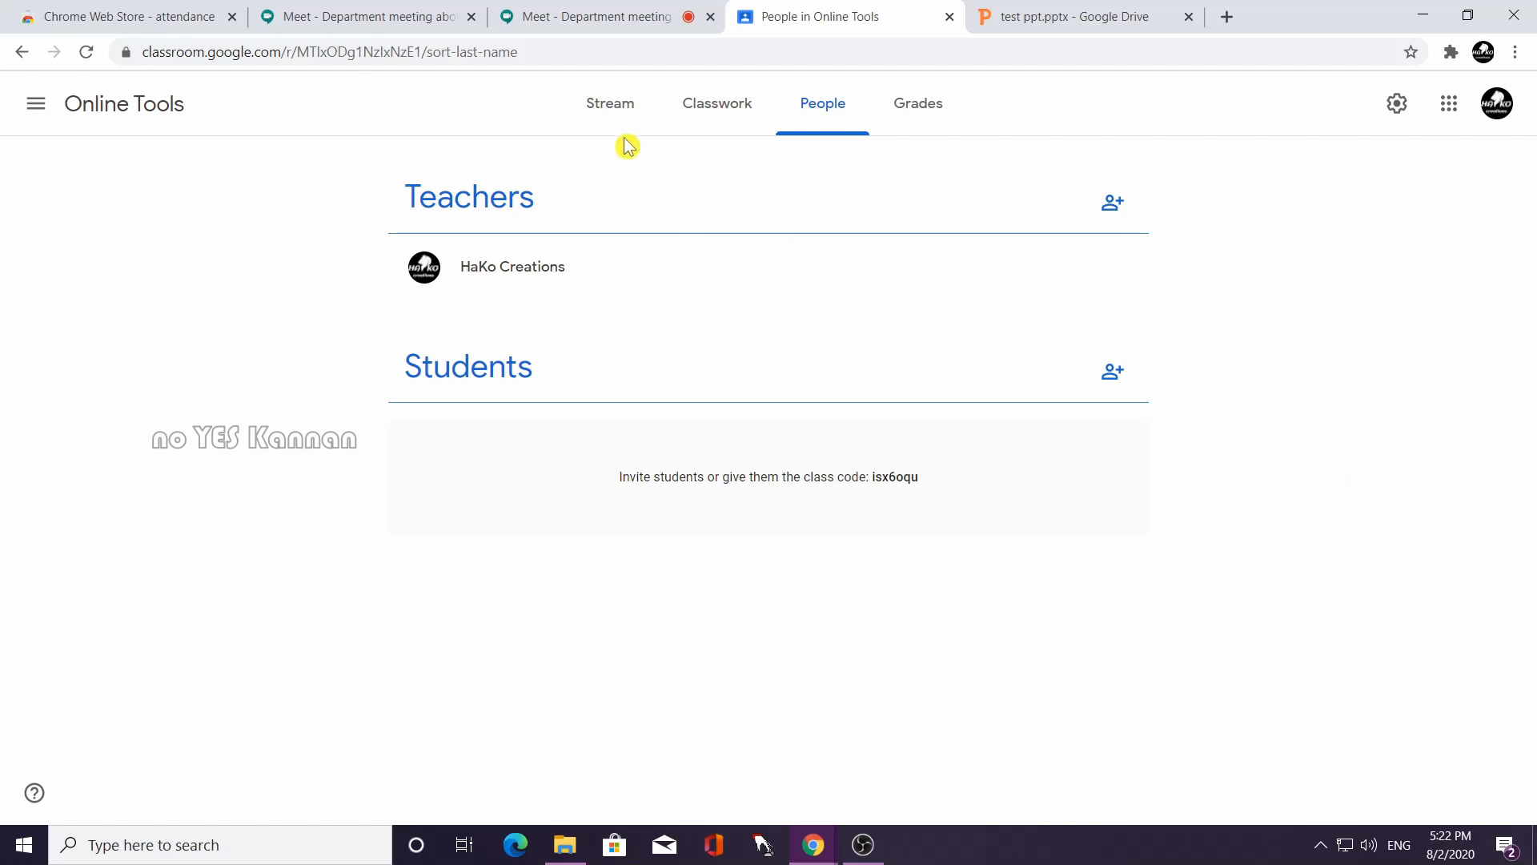
pyautogui.click(618, 109)
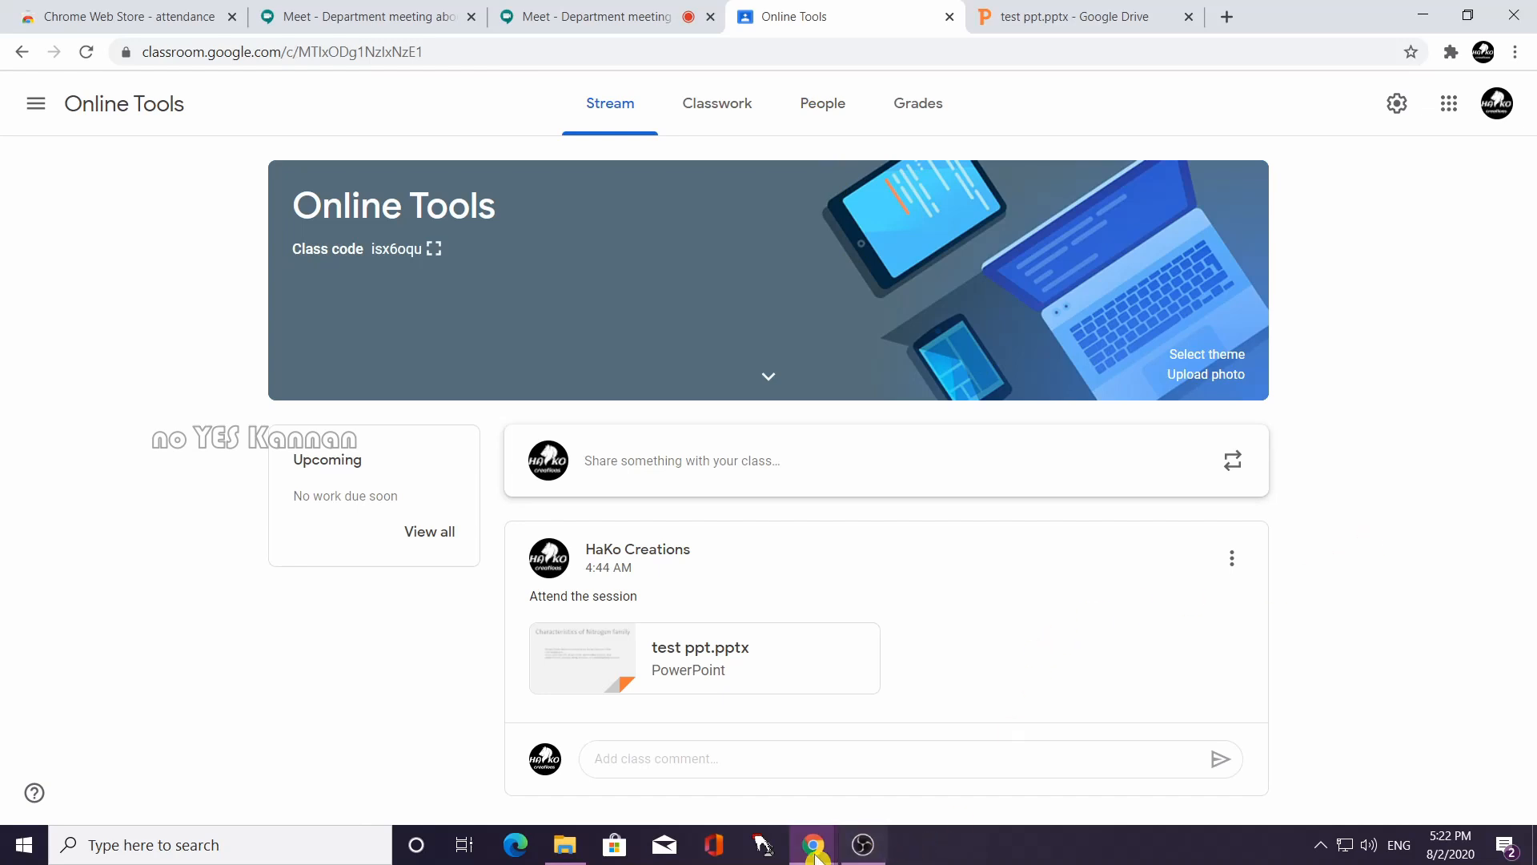
# Switch between the Google Meet department meeting and the Online Tools class to check the meeting chat.
pyautogui.click(596, 22)
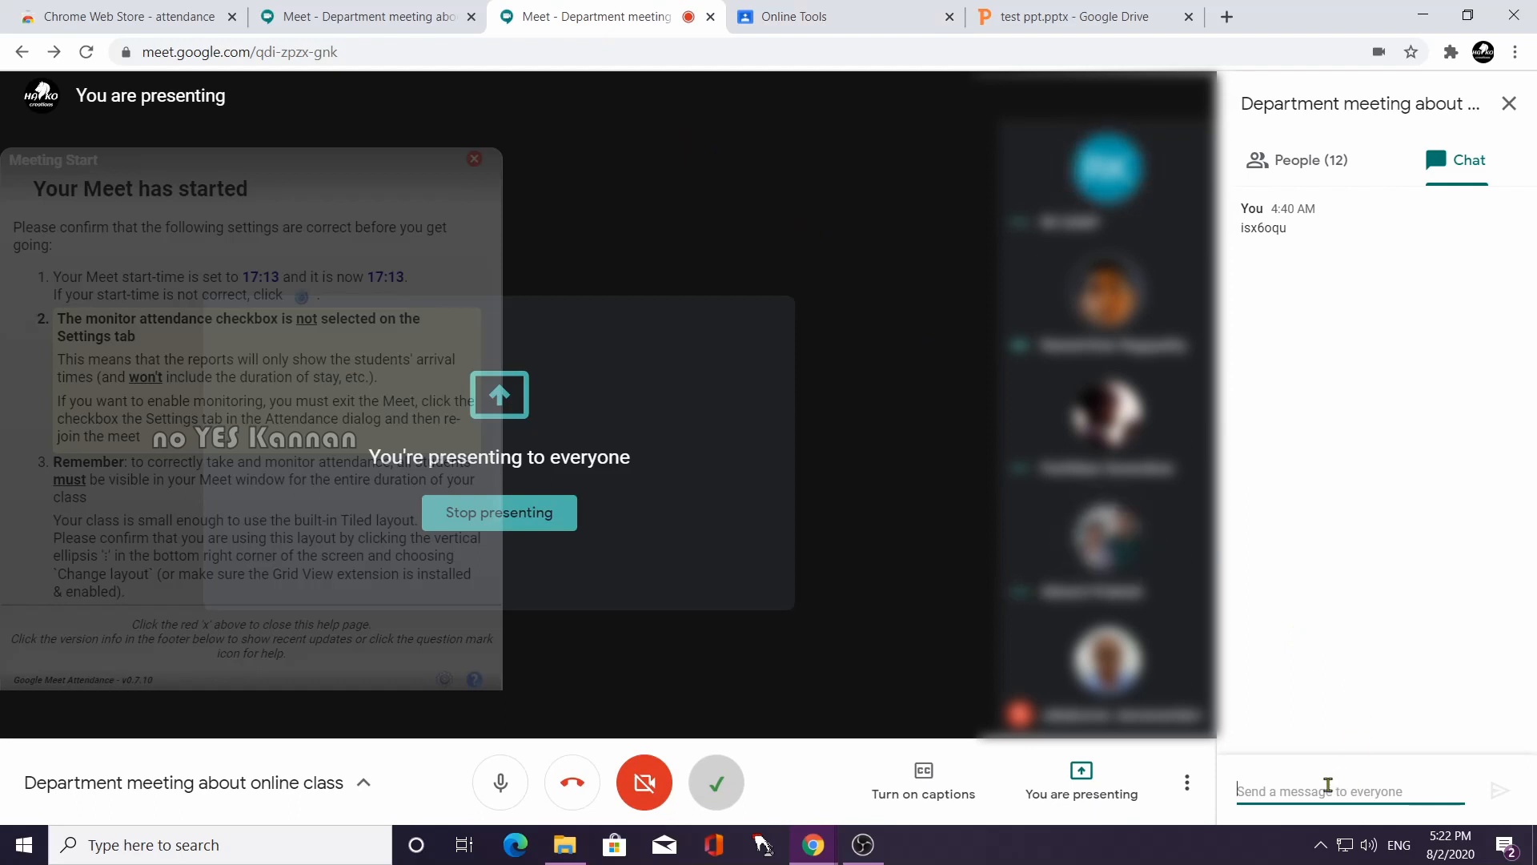
pyautogui.click(887, 14)
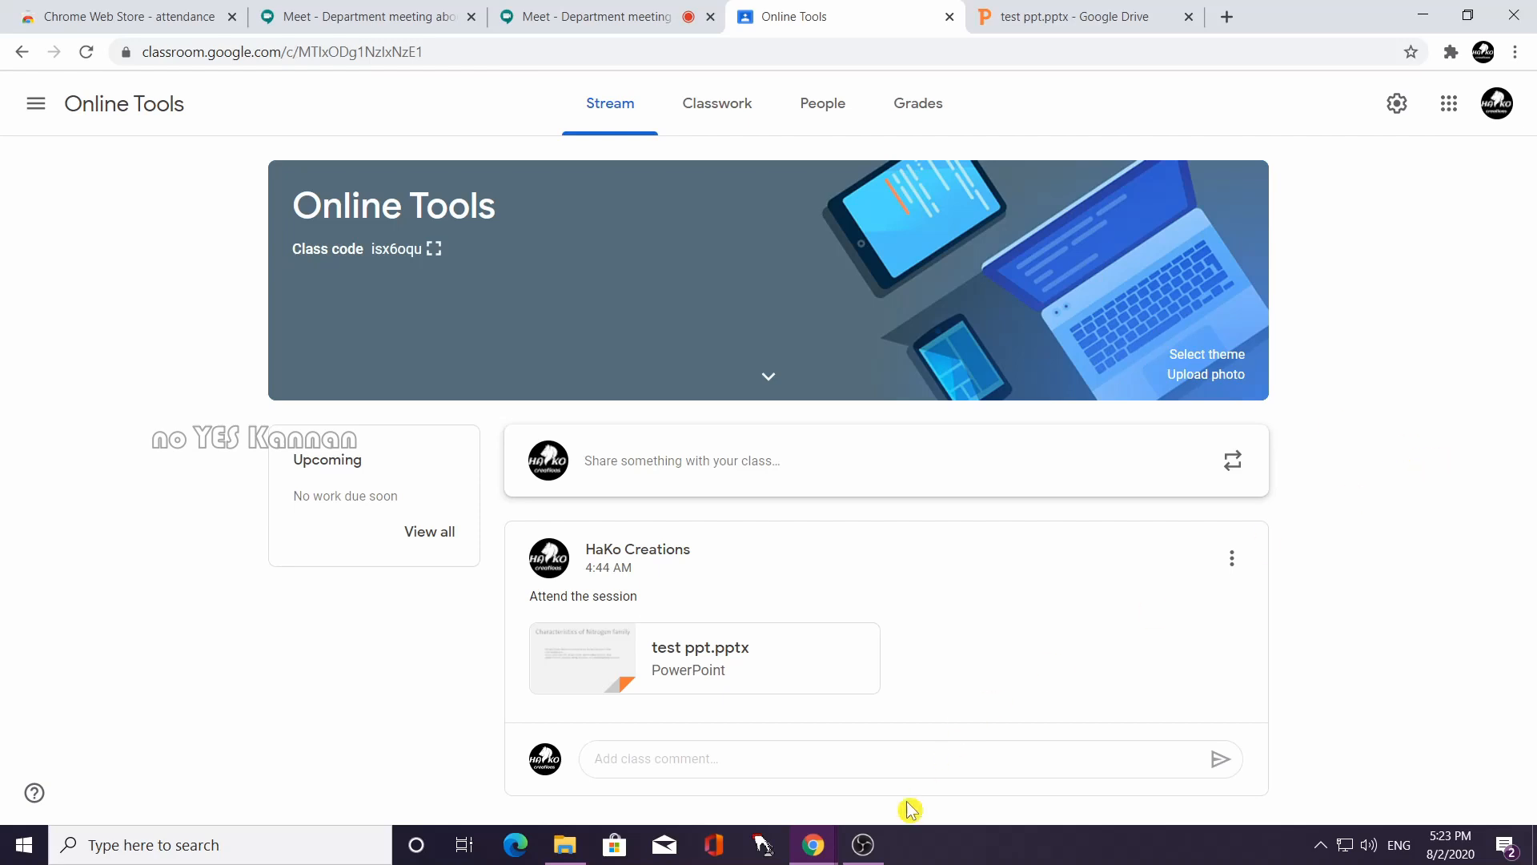
pyautogui.moveTo(818, 850)
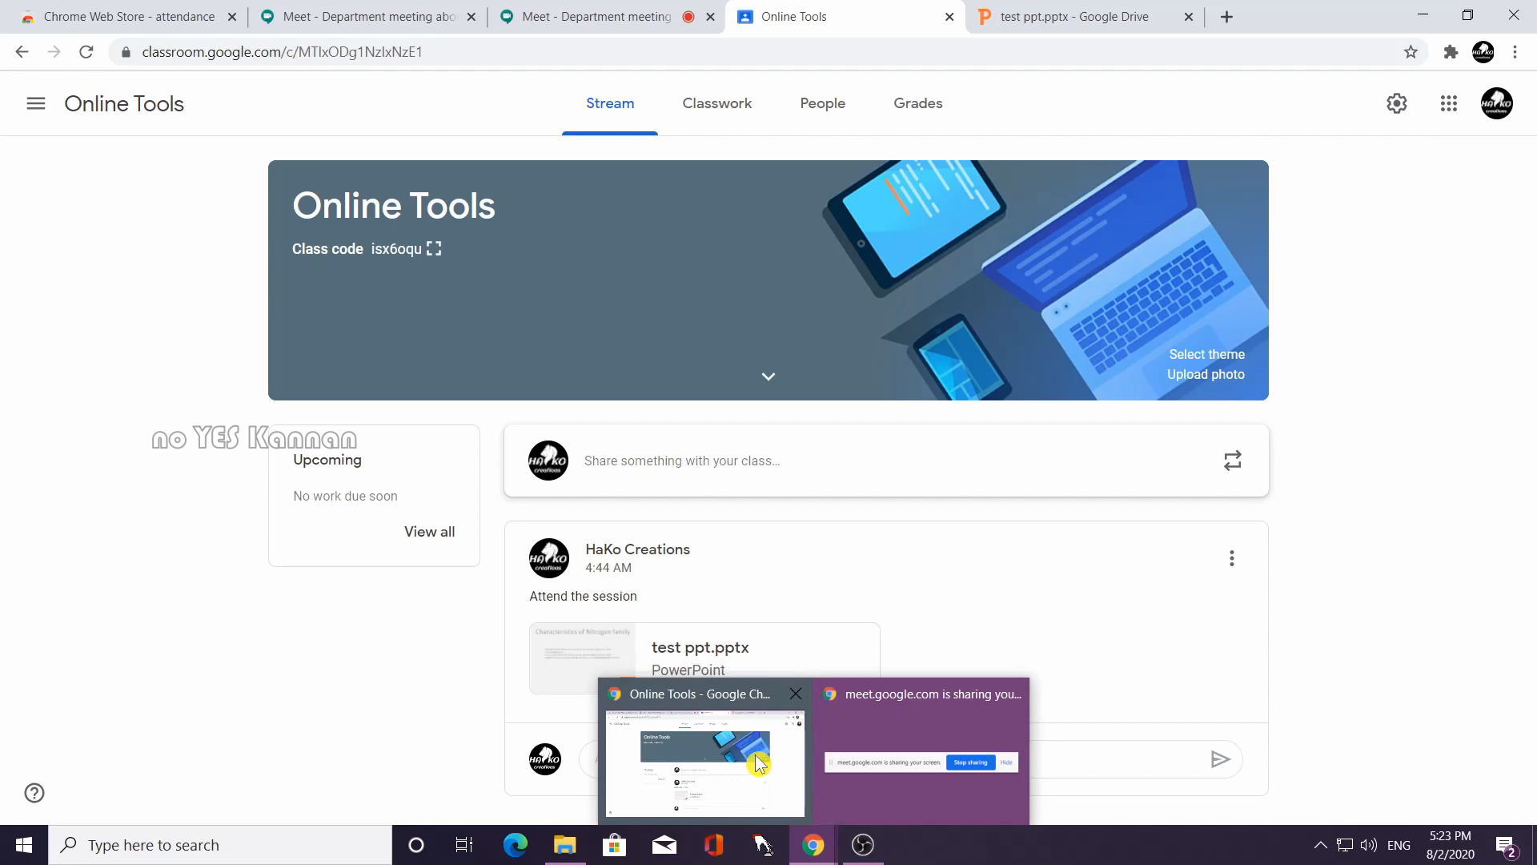
pyautogui.click(594, 14)
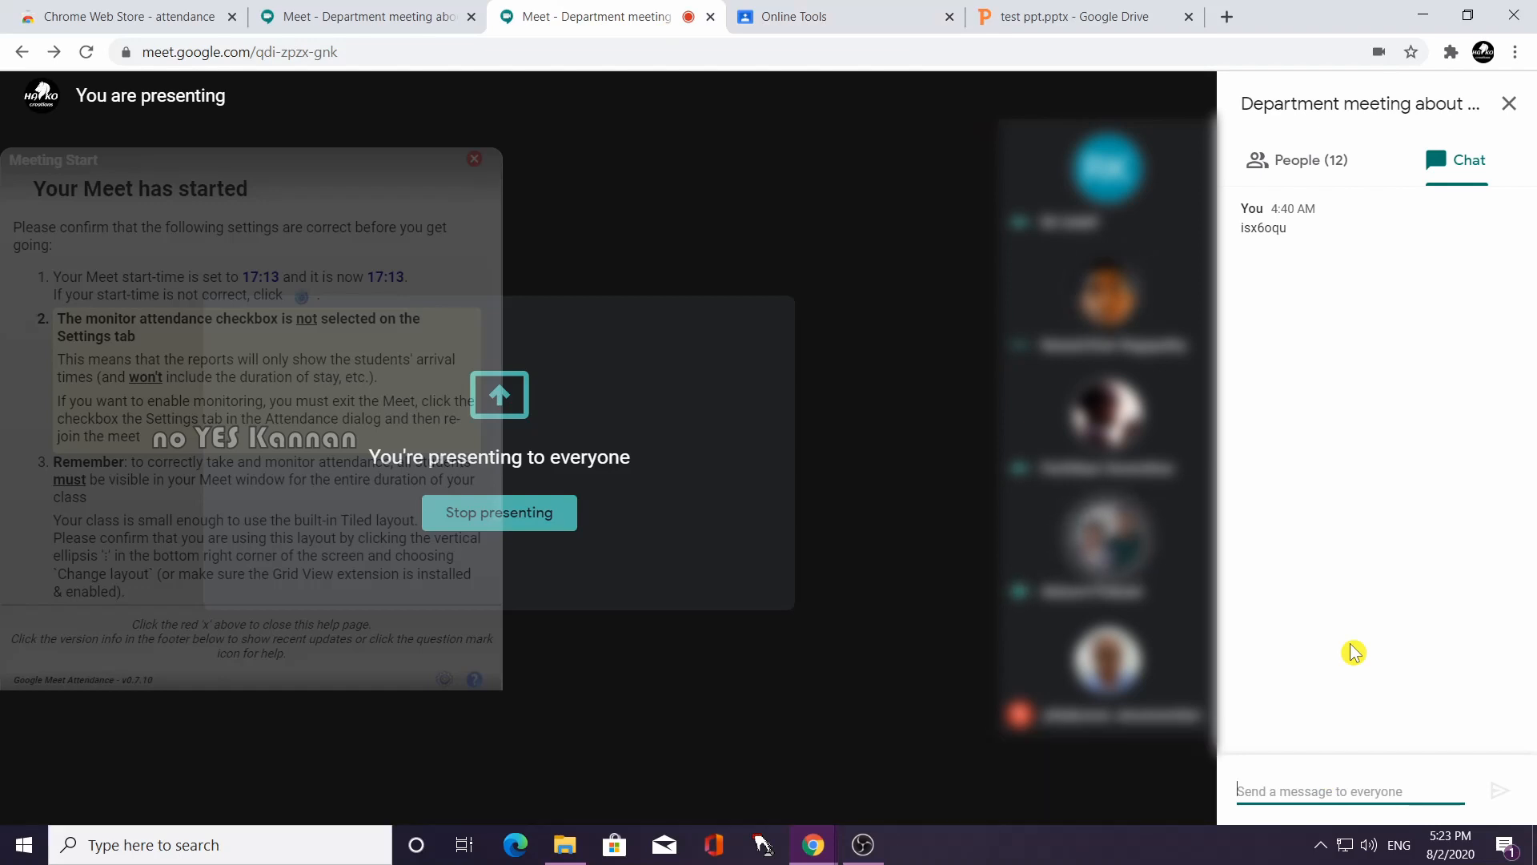
# Return to the Online Tools class in Google Classroom and close the test ppt.pptx preview opened in Google Drive.
pyautogui.click(905, 24)
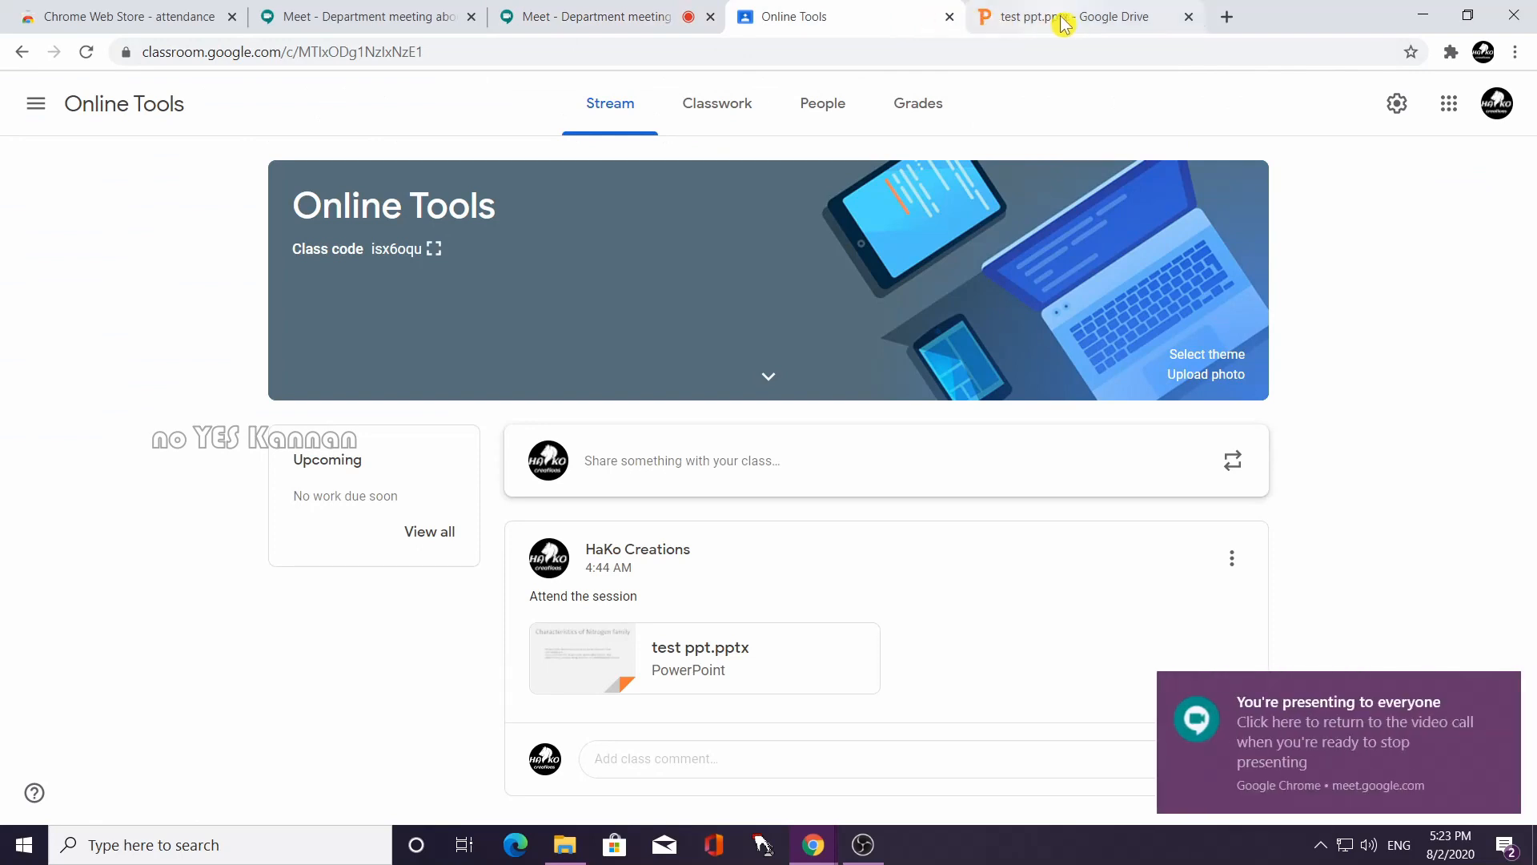
pyautogui.click(1137, 22)
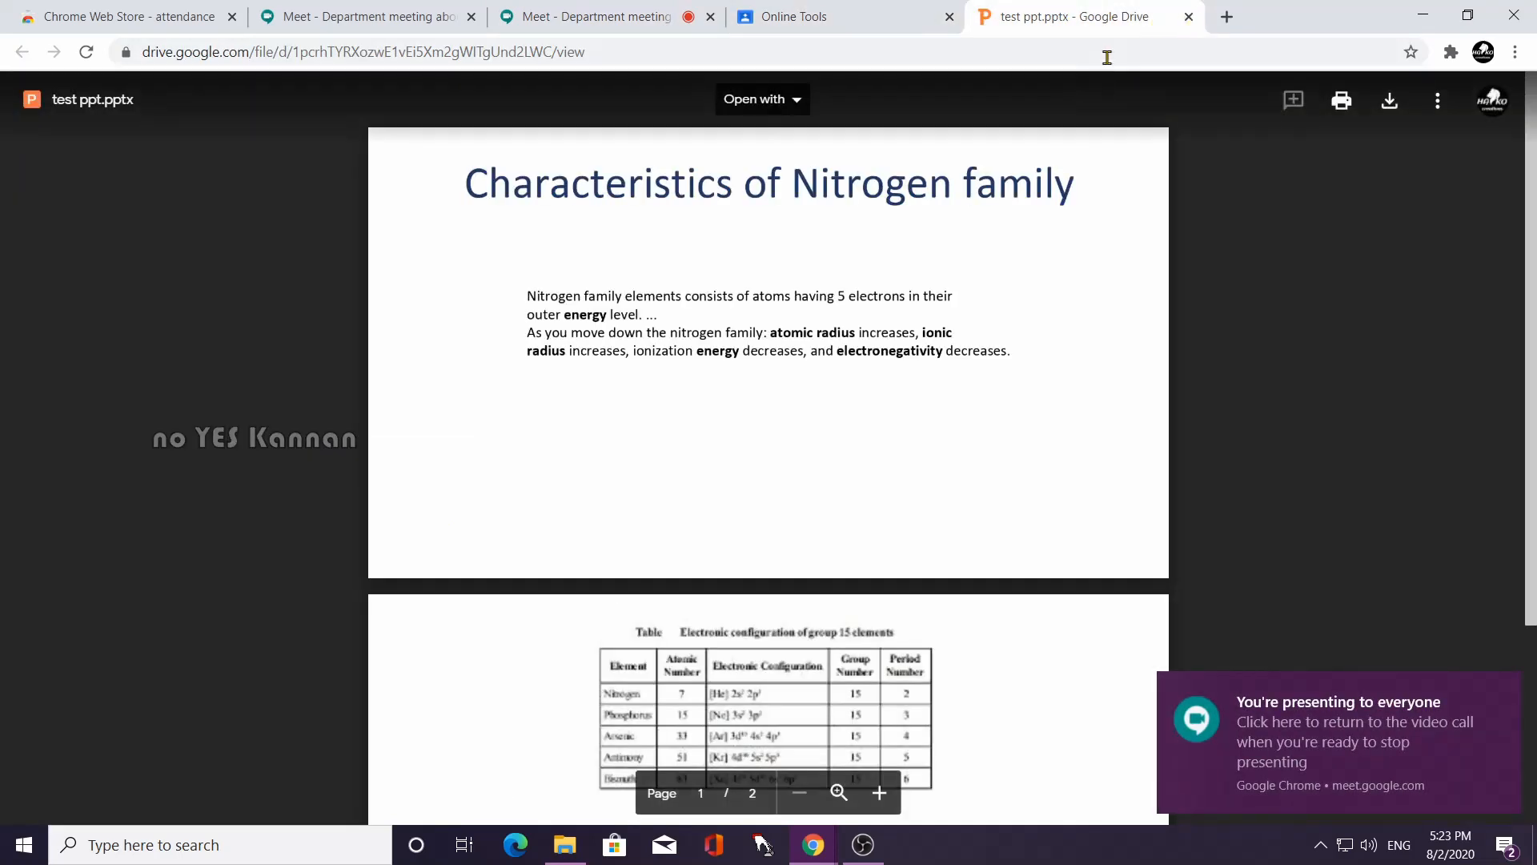
pyautogui.click(1189, 17)
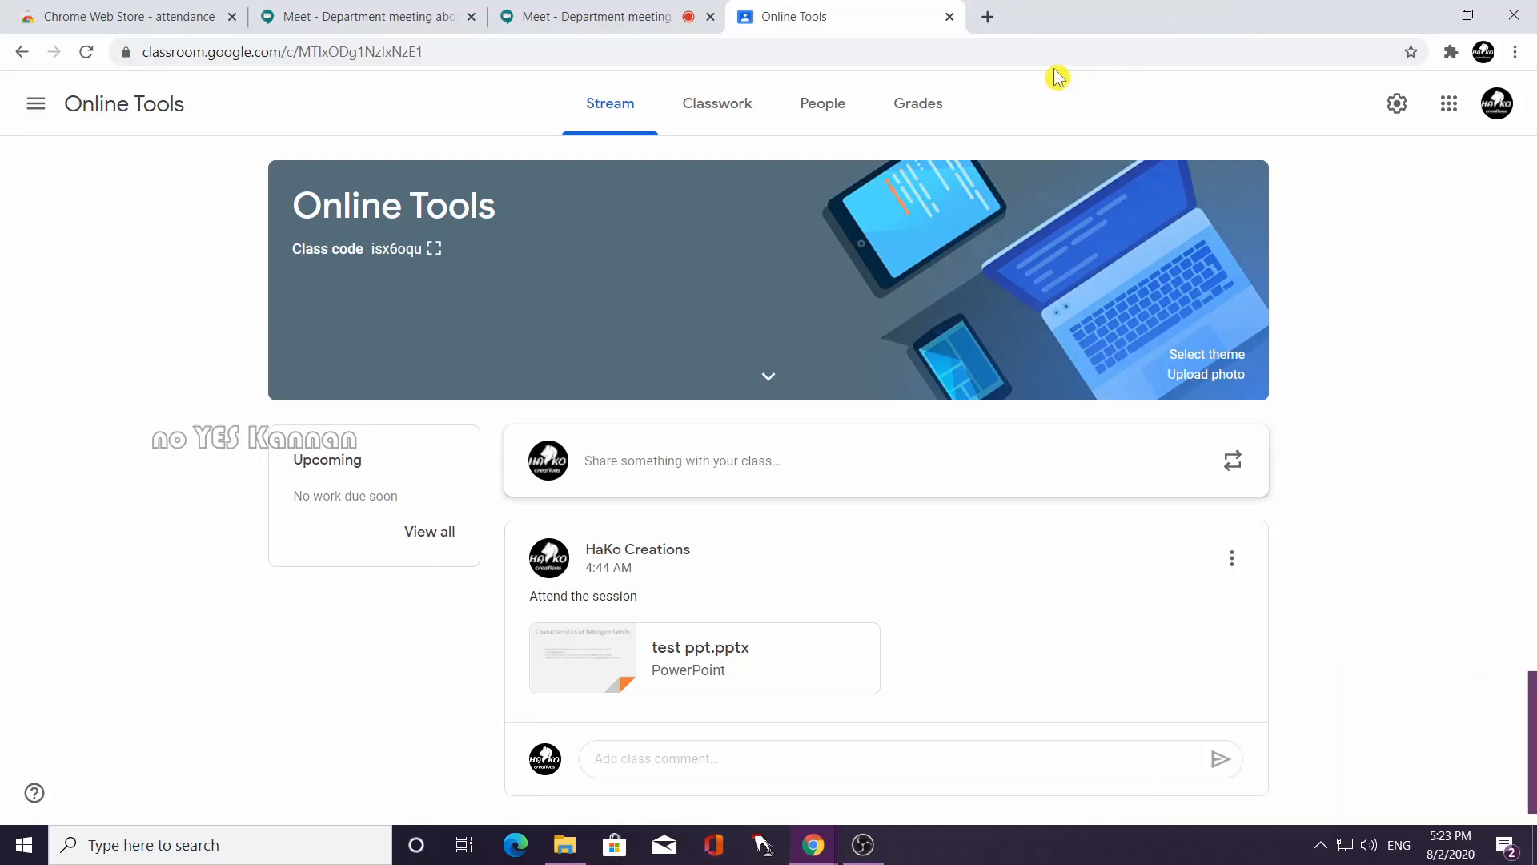
# Search for google classroom in a new browser tab, open the Google Classroom site and show the options for joining or creating a class.
pyautogui.click(987, 17)
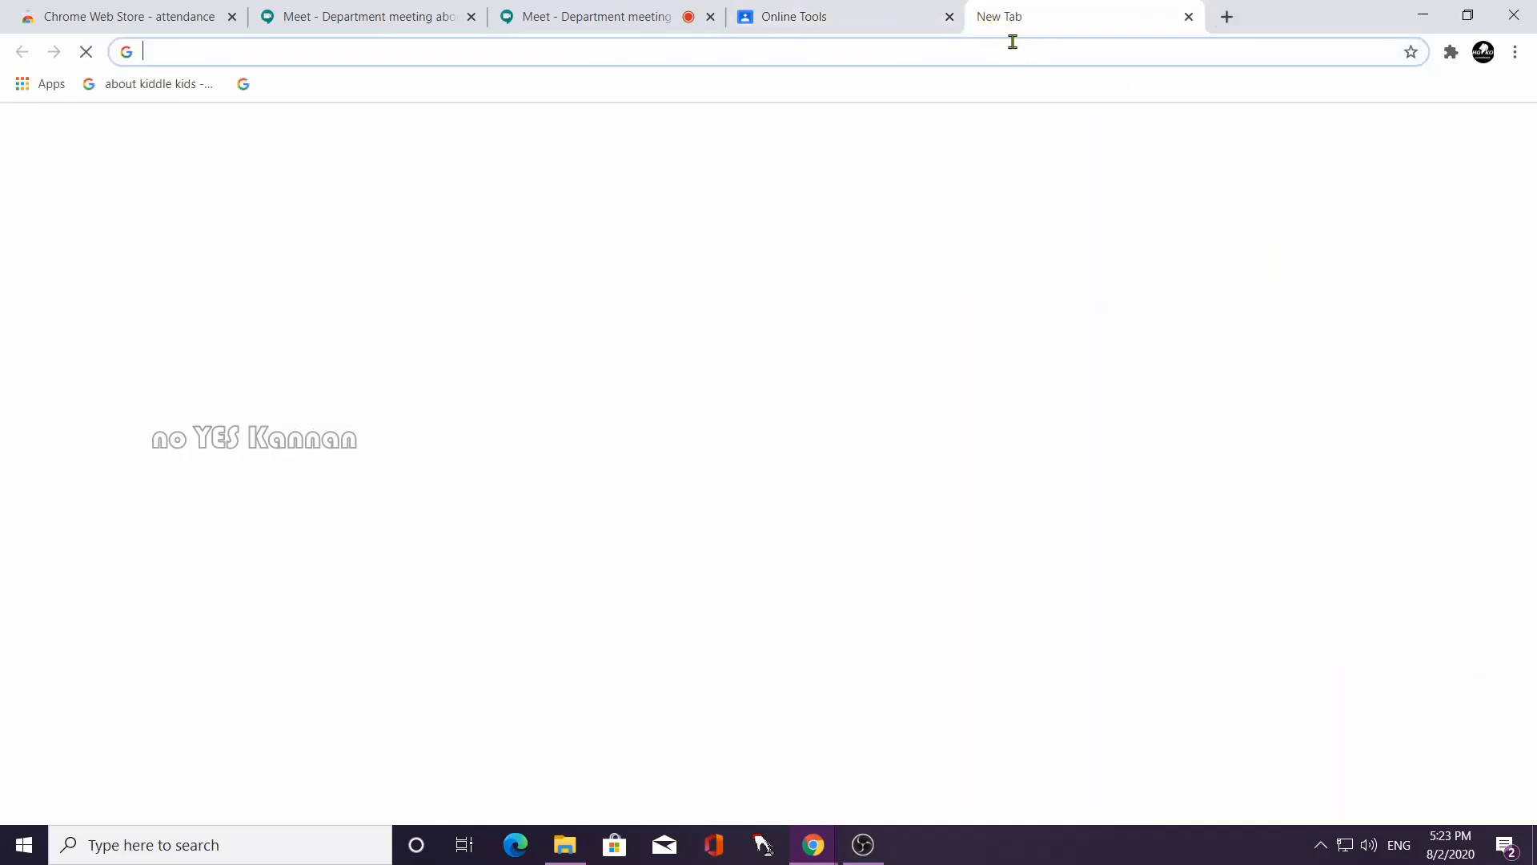
pyautogui.click(1020, 52)
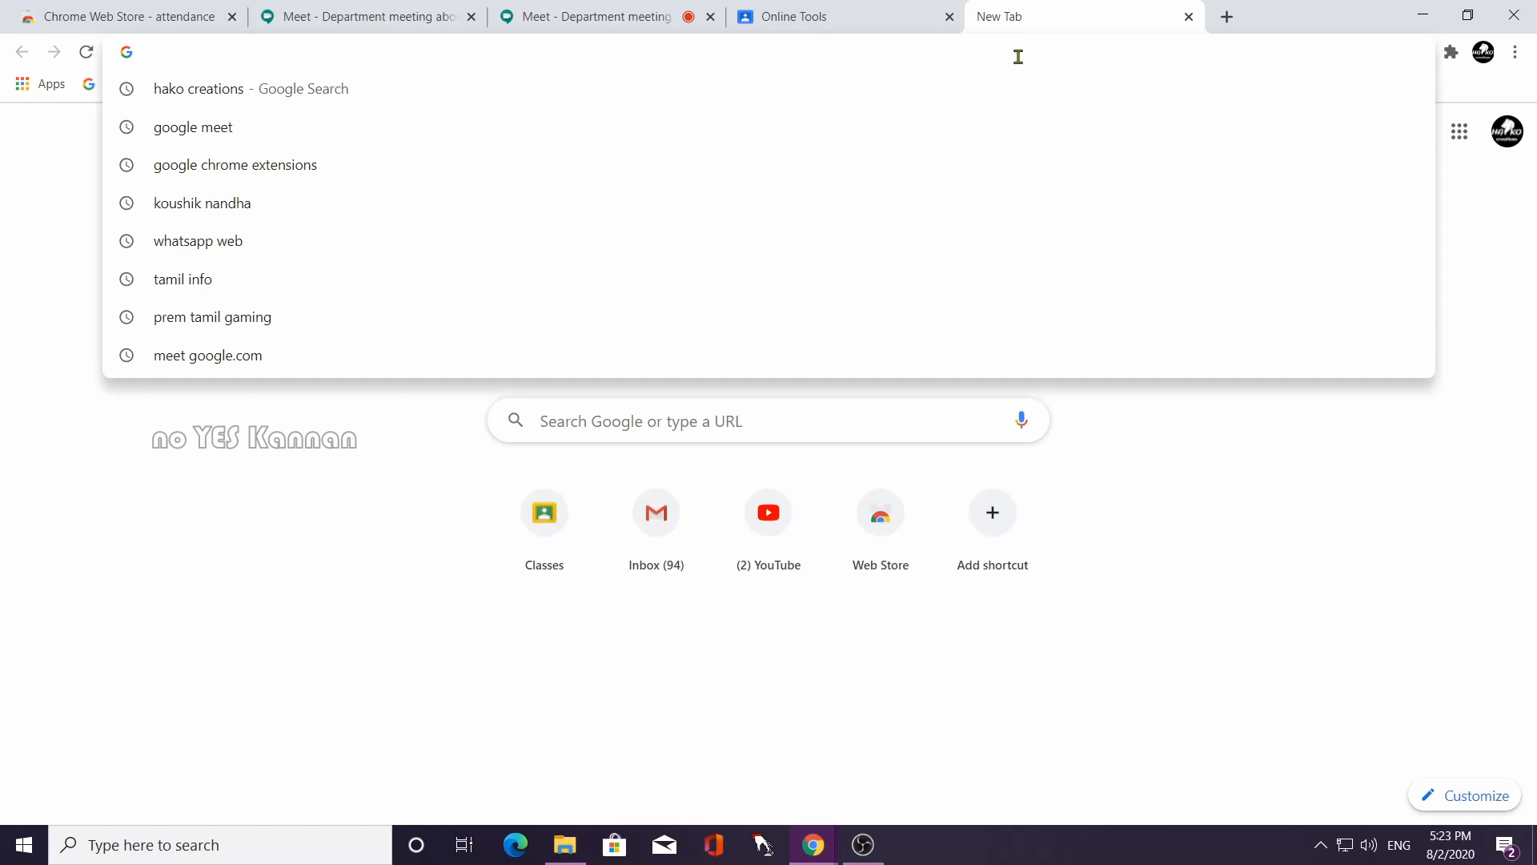
pyautogui.write('goo')
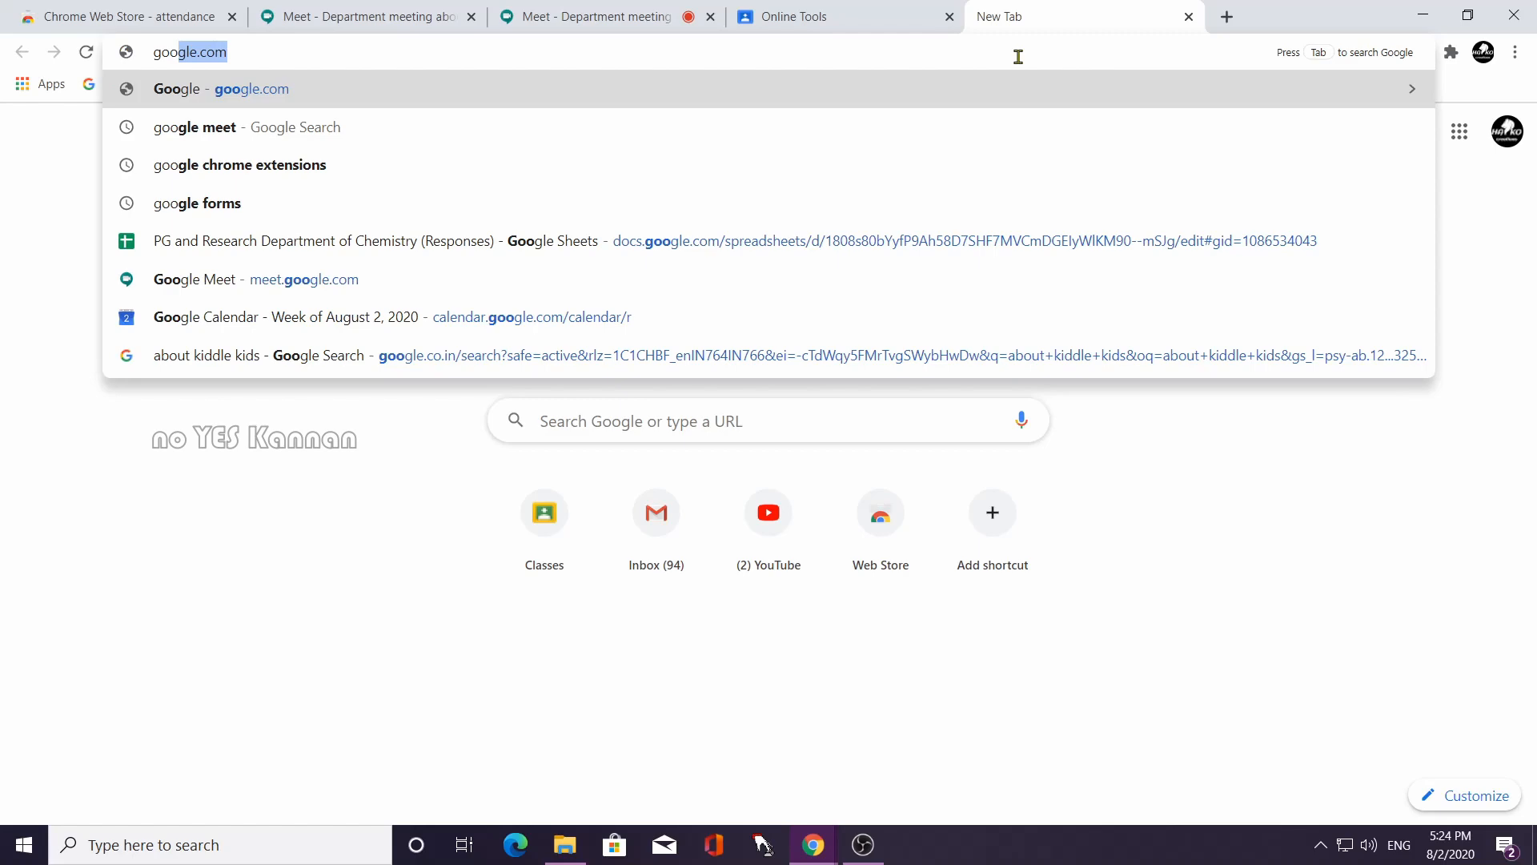
pyautogui.write('gle cla')
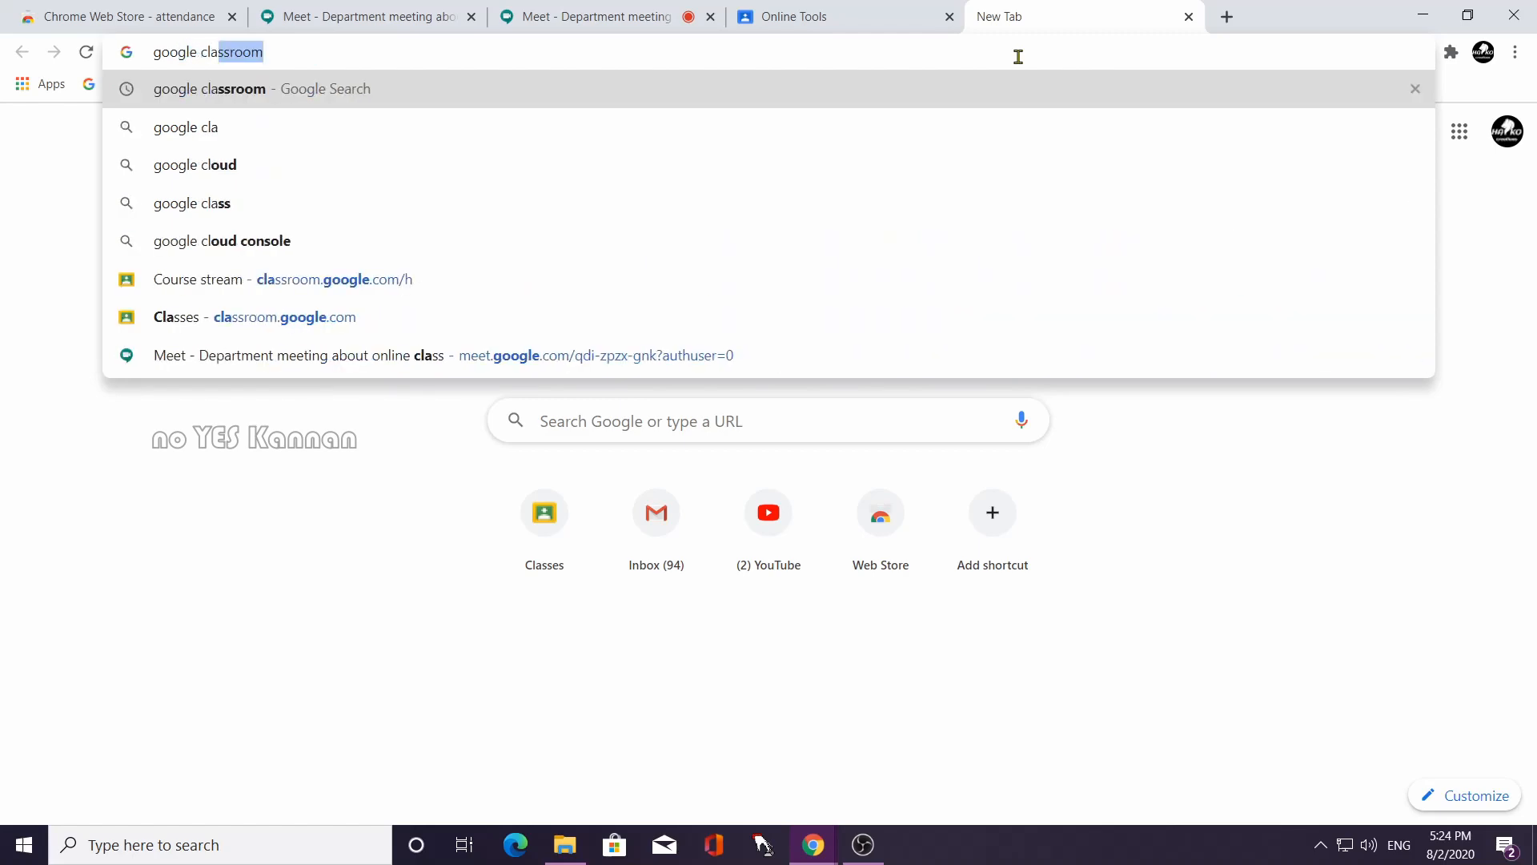
pyautogui.write('ss')
pyautogui.press('Return')
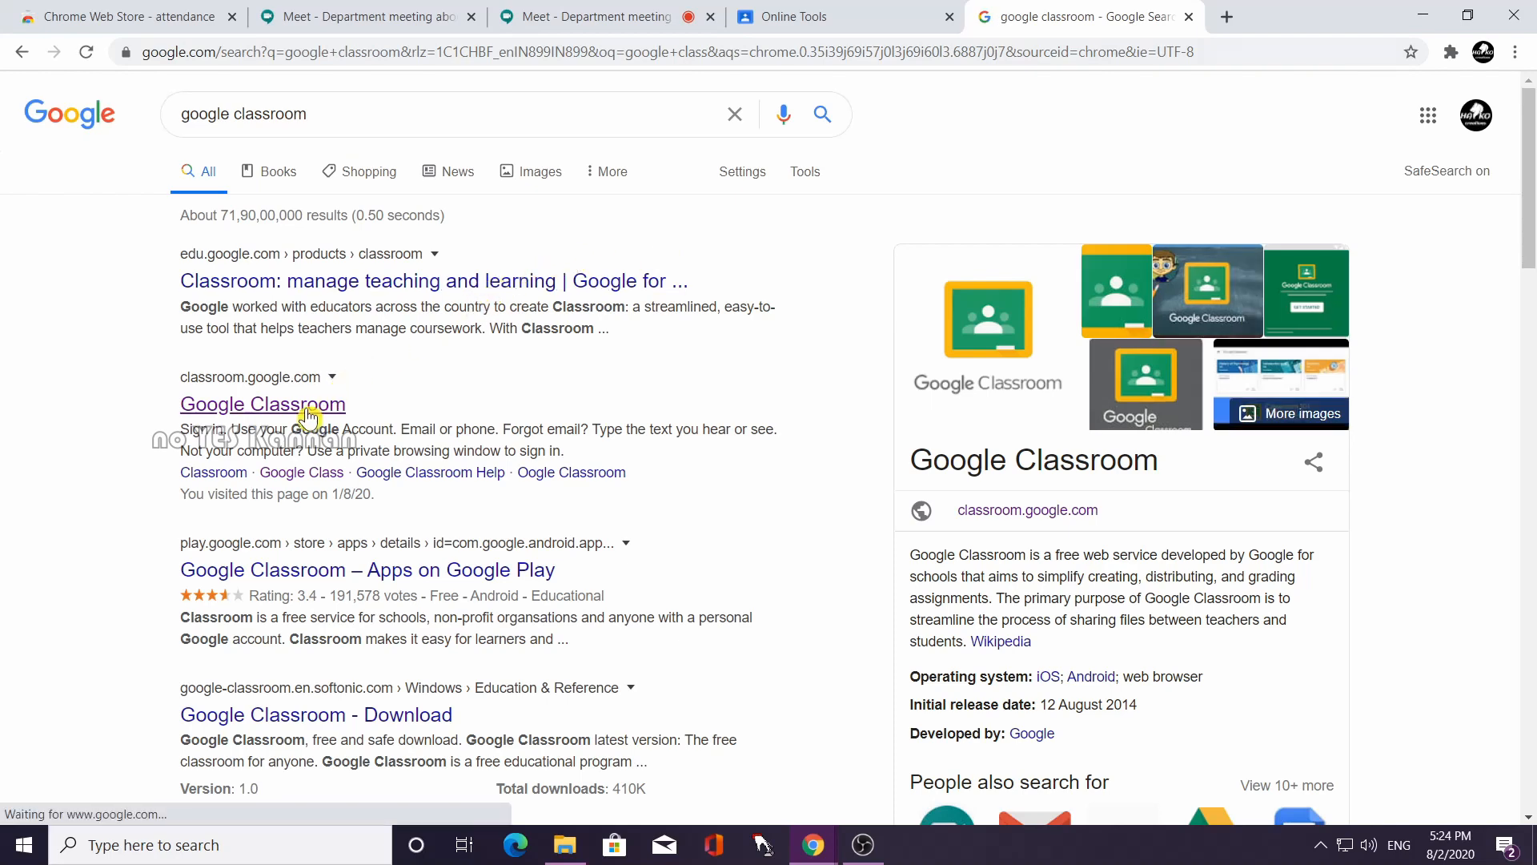
pyautogui.click(308, 415)
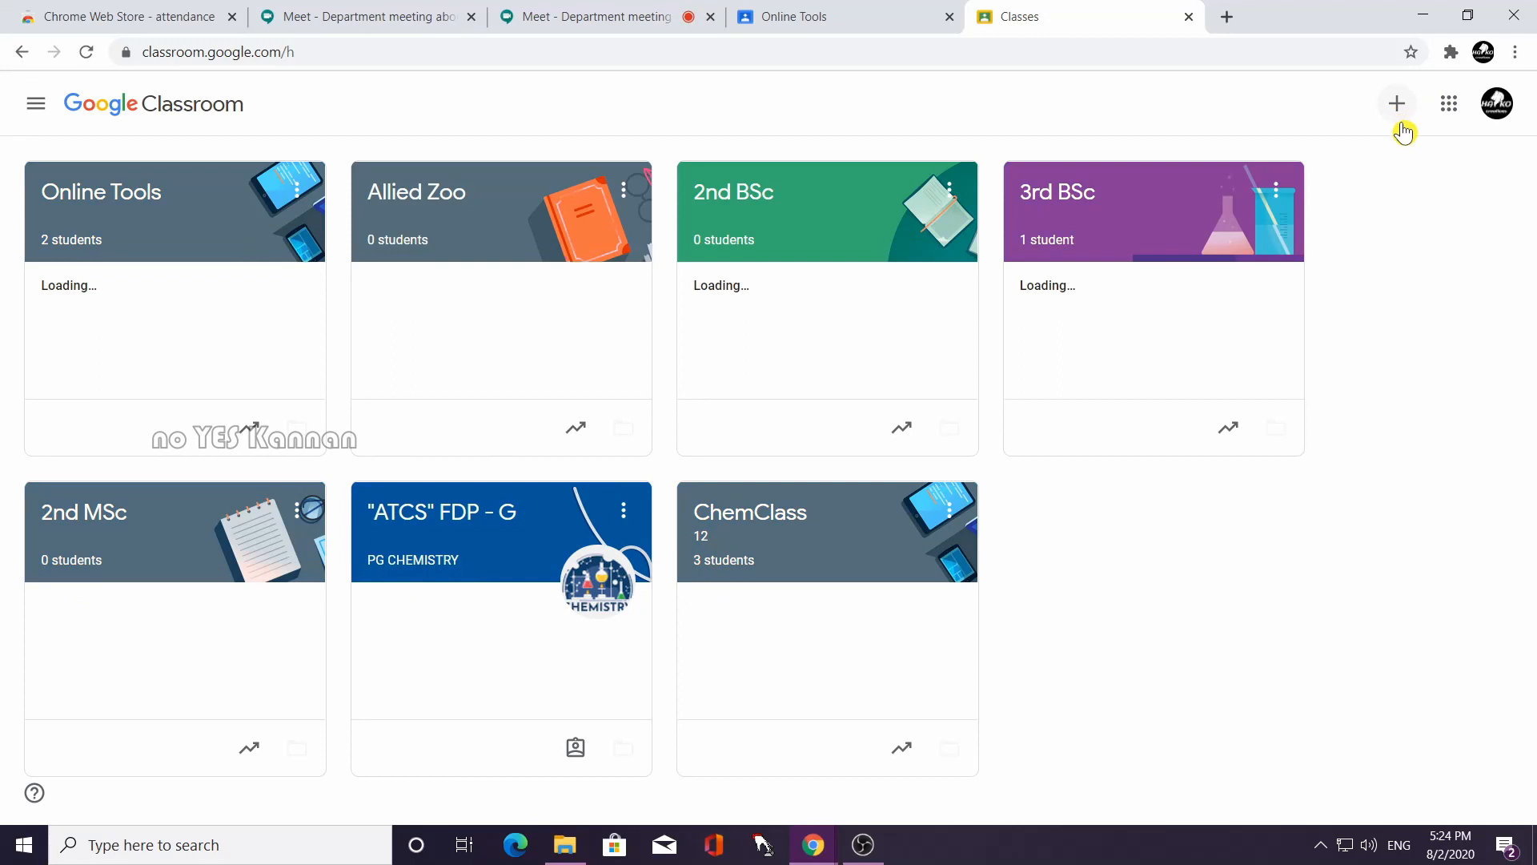
pyautogui.click(1402, 116)
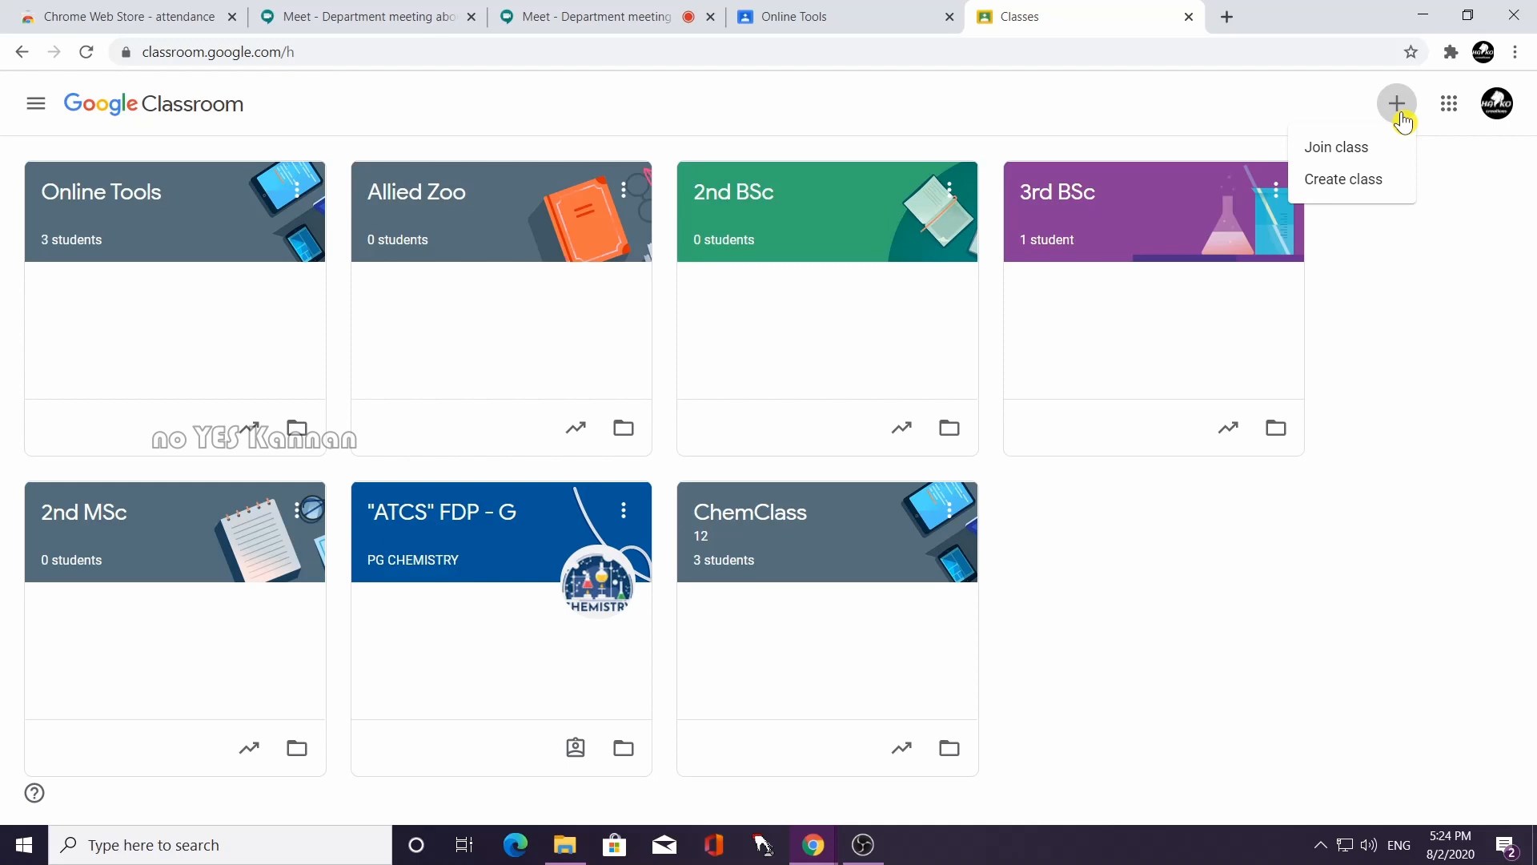
# Check the student list of the Online Tools class and read the class comment under the announcement in its stream.
pyautogui.click(92, 251)
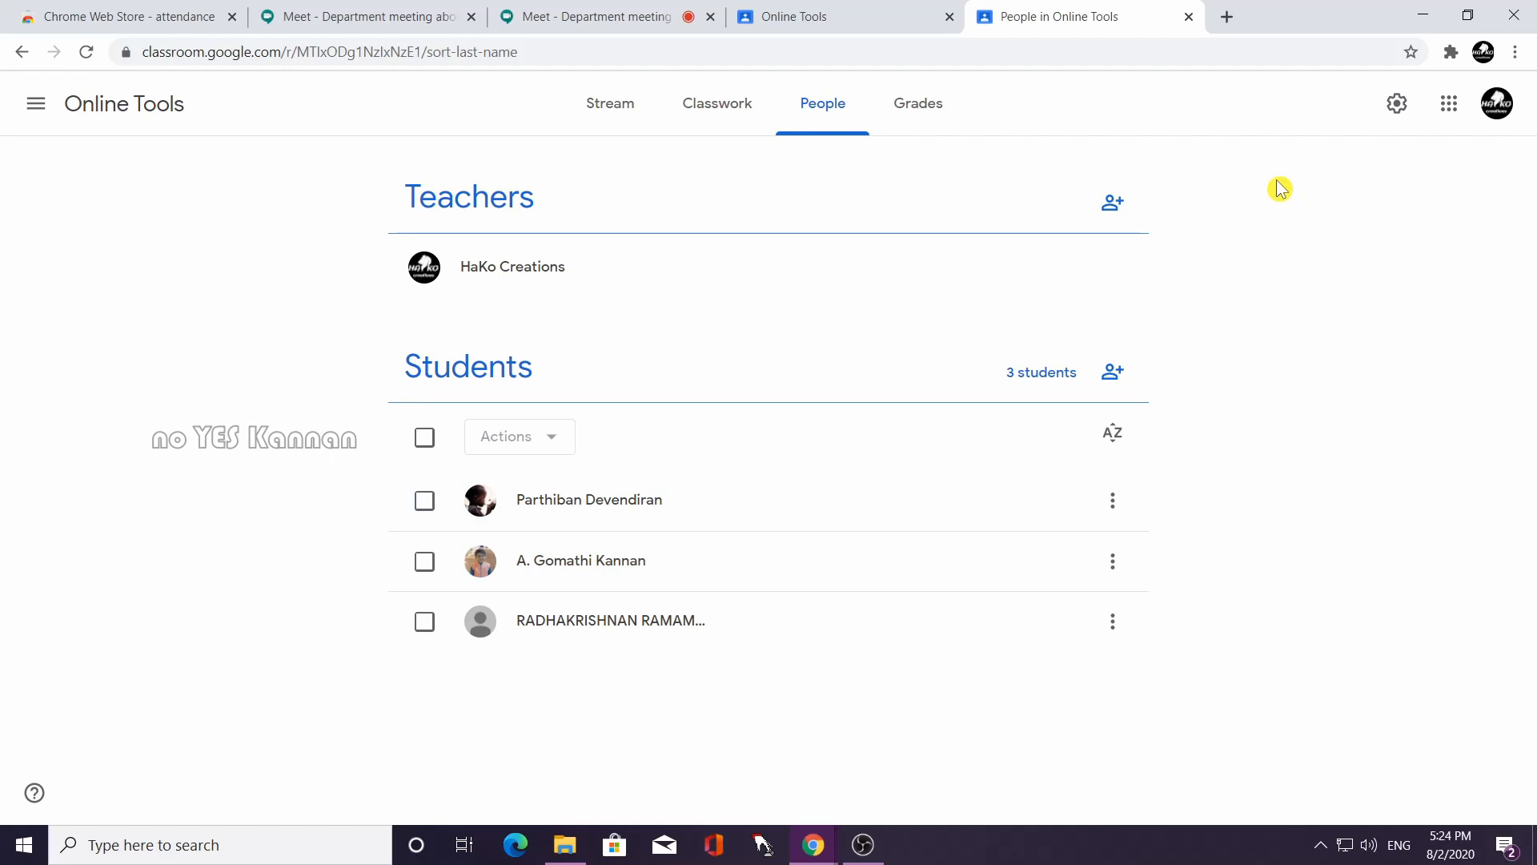
pyautogui.click(623, 116)
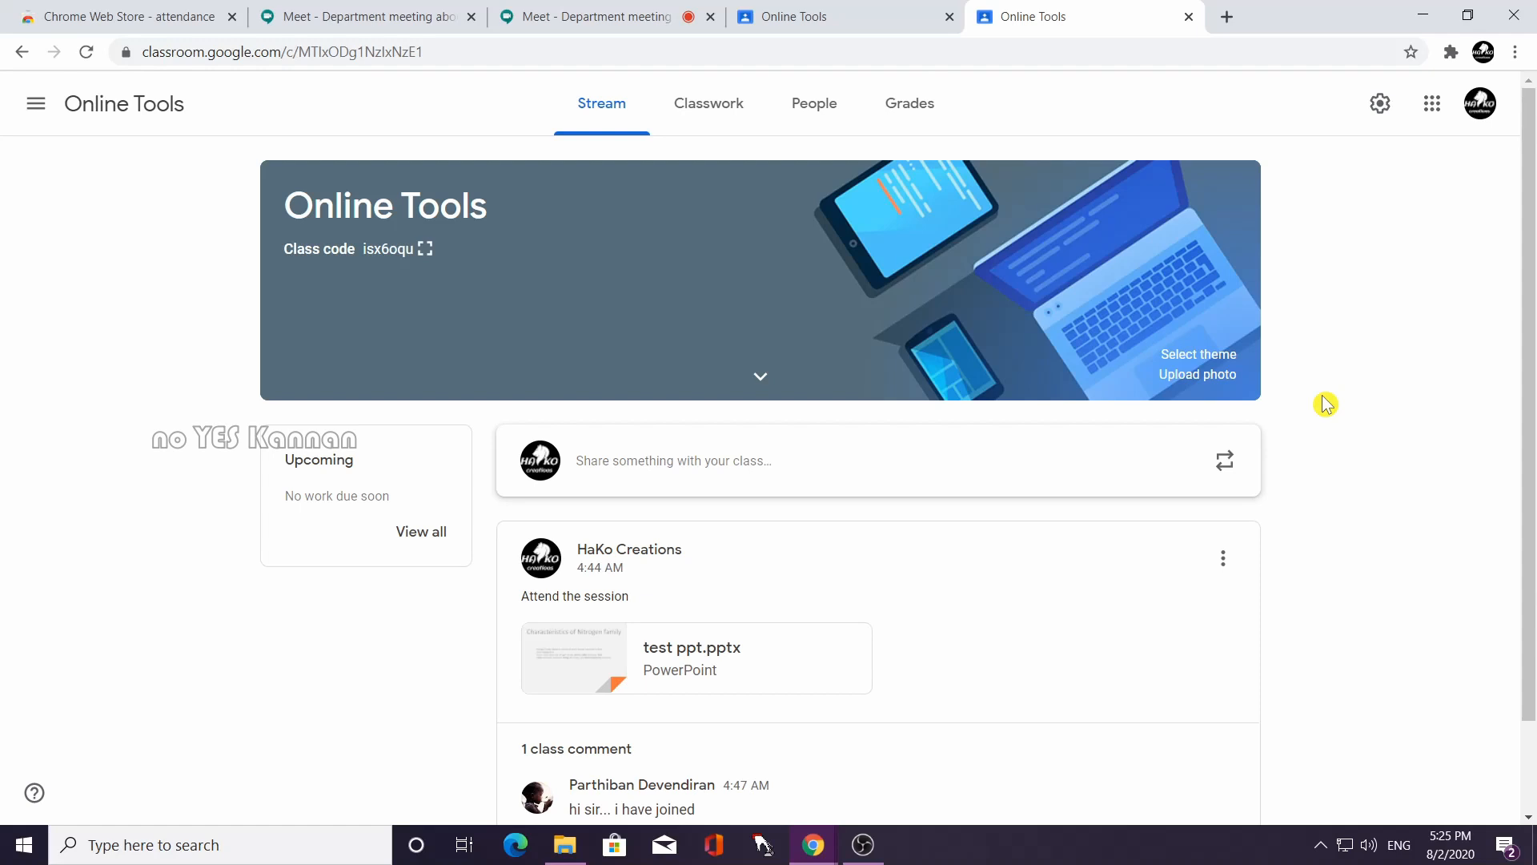
pyautogui.scroll(-2, 1325, 405)
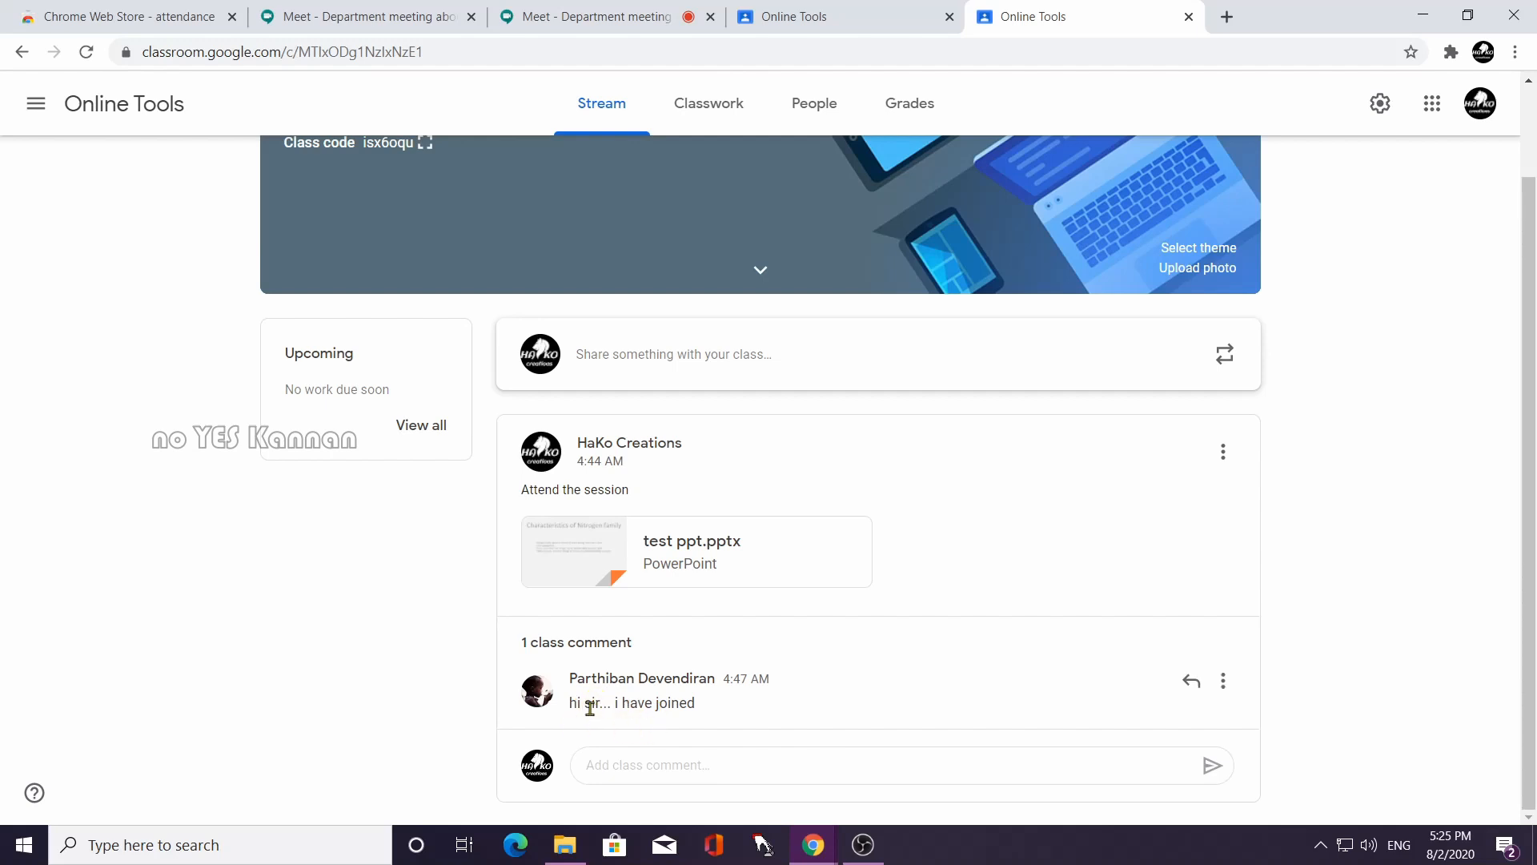
pyautogui.moveTo(610, 704); pyautogui.dragTo(695, 703)
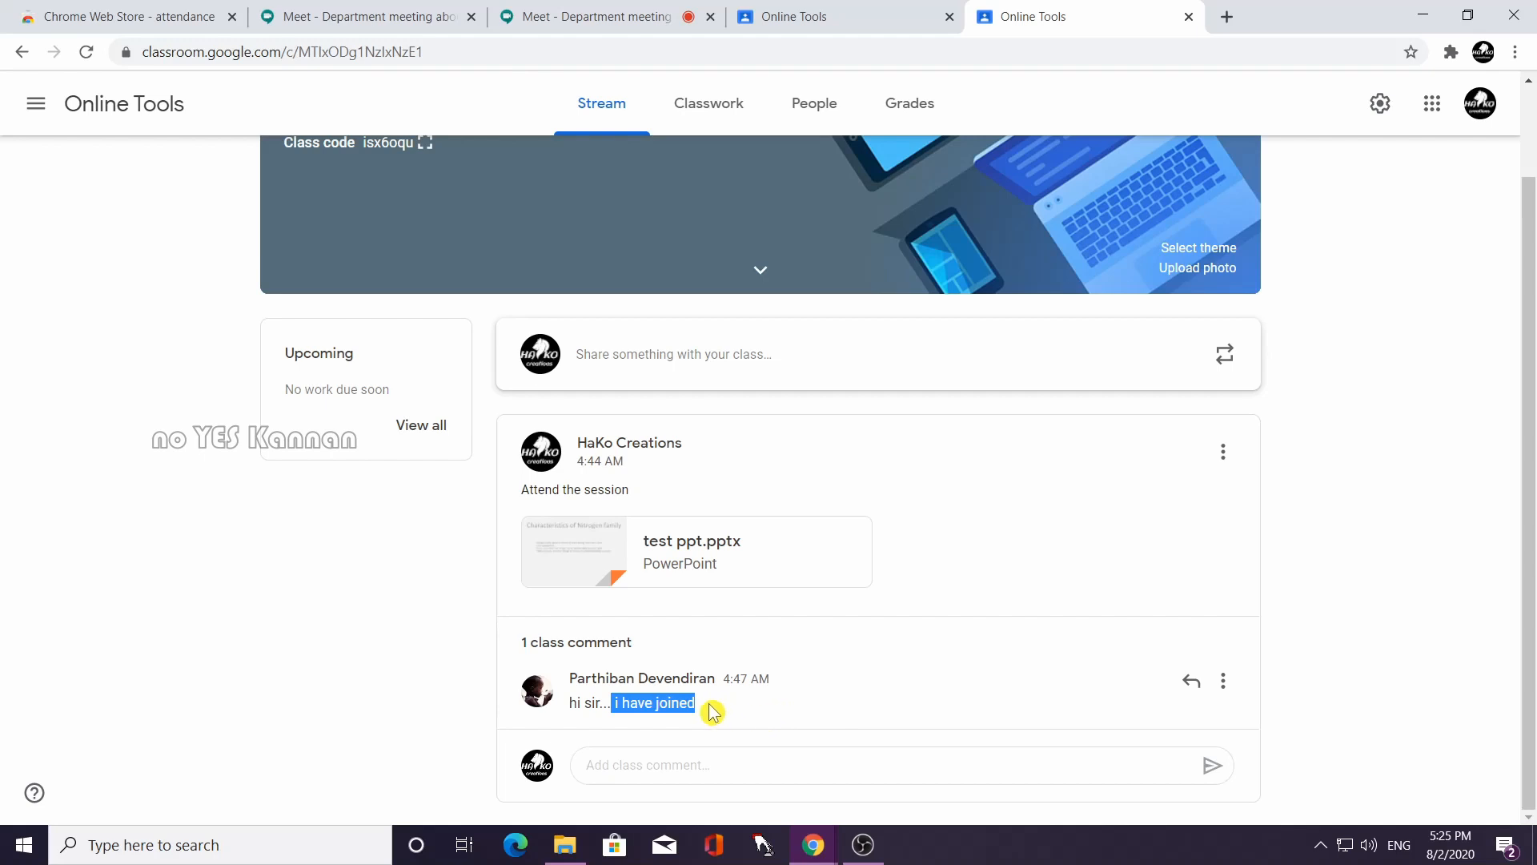
pyautogui.click(704, 711)
pyautogui.moveTo(610, 704); pyautogui.dragTo(793, 710)
# Close the duplicate Online Tools tab and read the newest class comment under the announcement in the remaining one.
pyautogui.click(1380, 104)
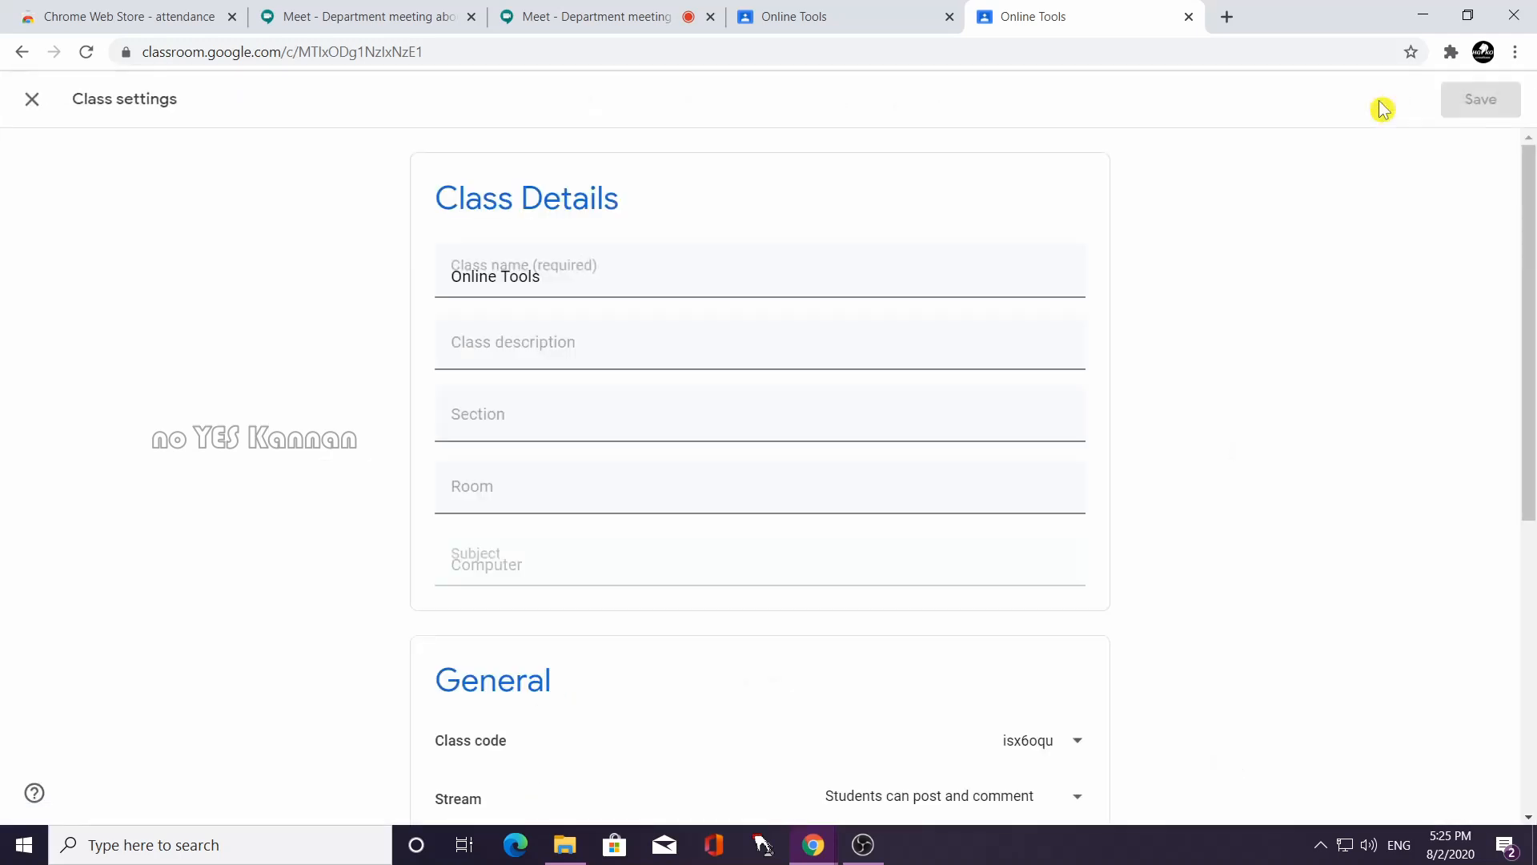
pyautogui.click(1189, 16)
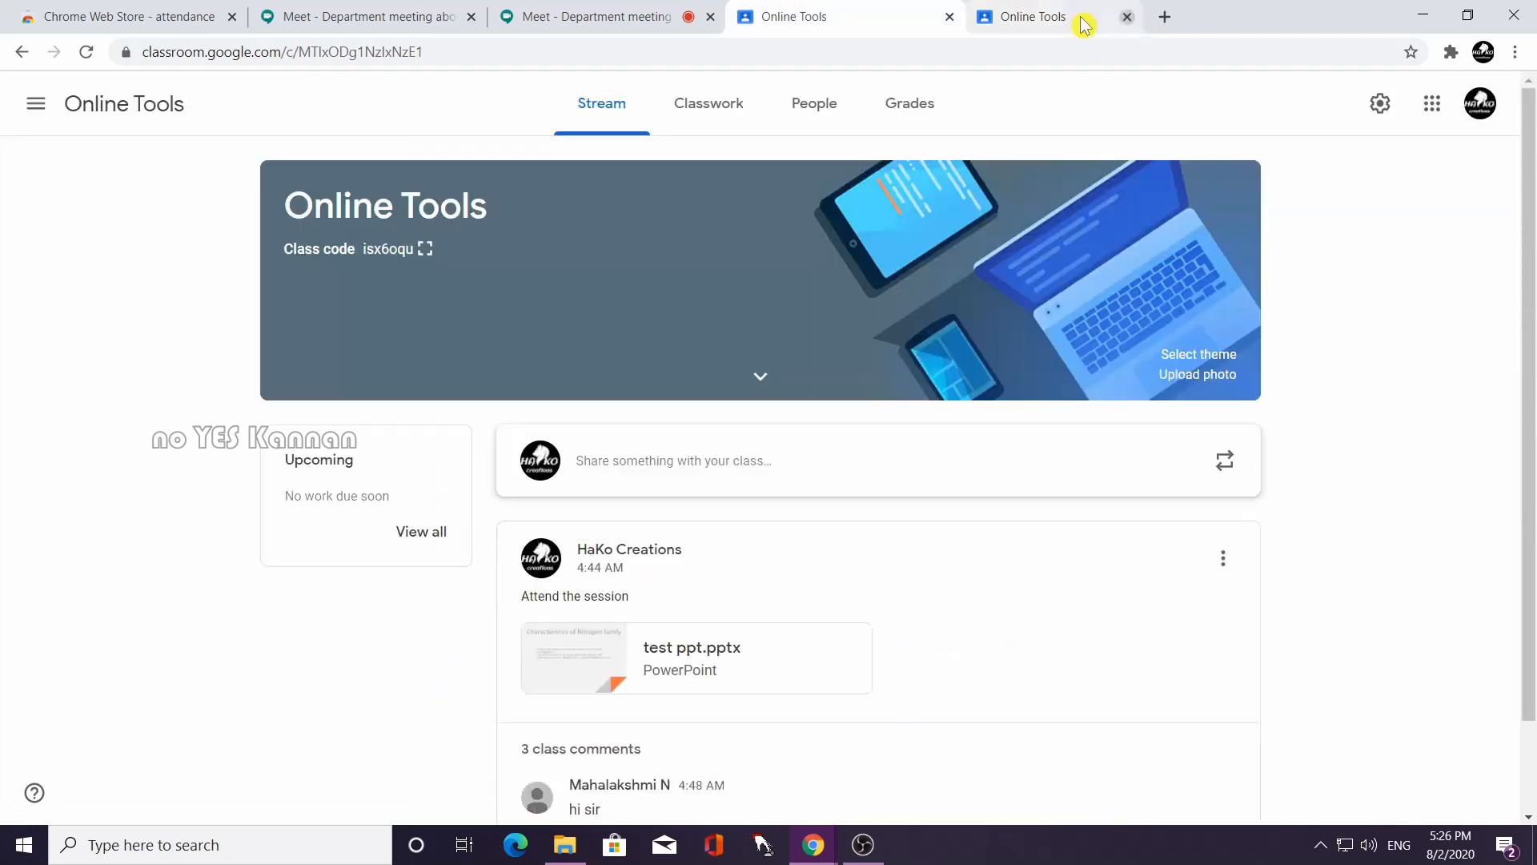
pyautogui.scroll(-1, 965, 619)
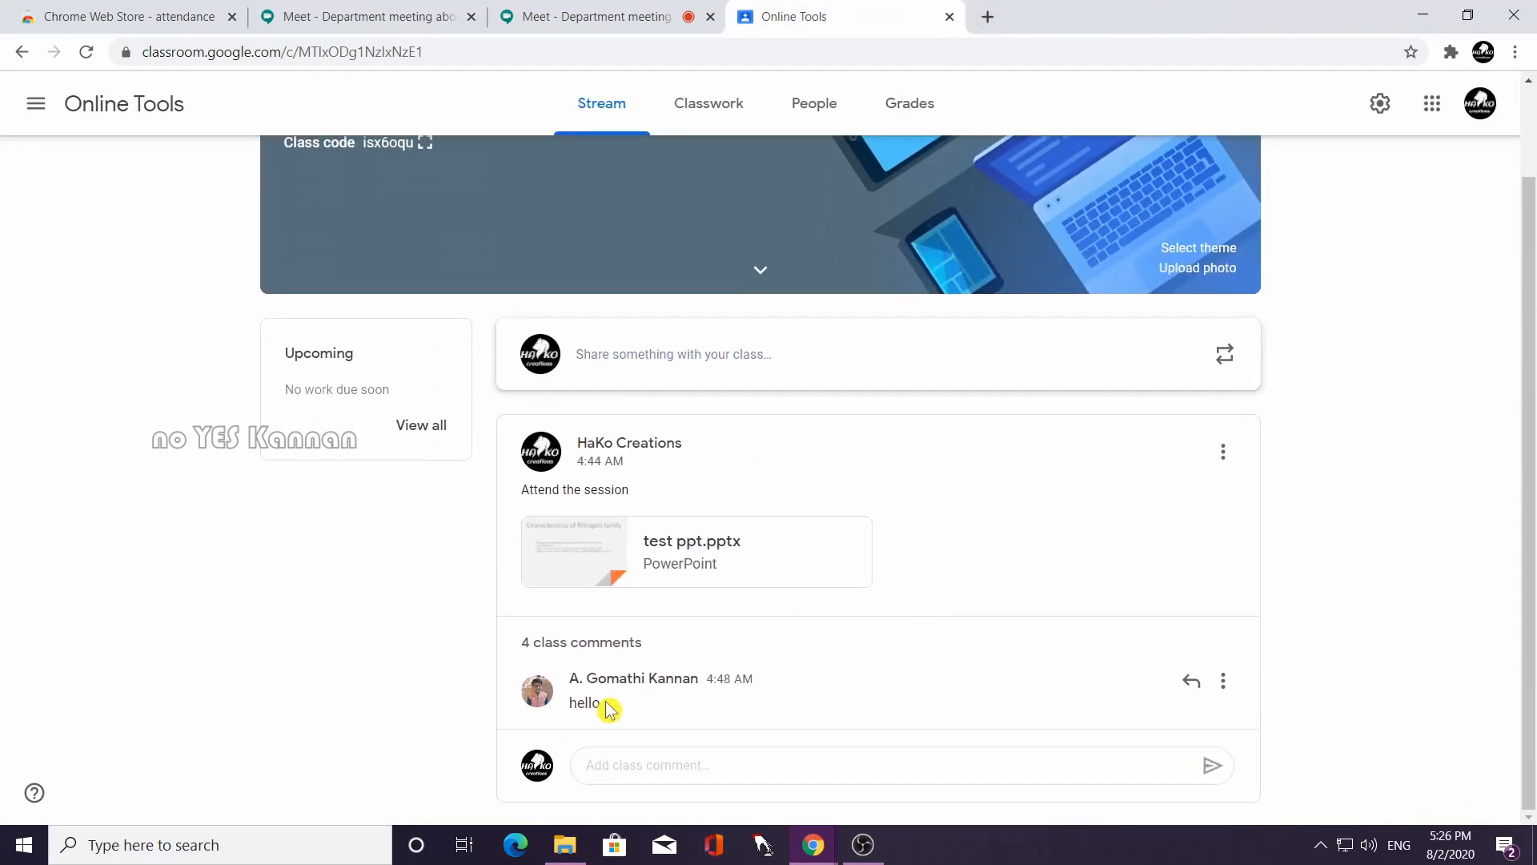
pyautogui.moveTo(583, 704); pyautogui.dragTo(611, 713)
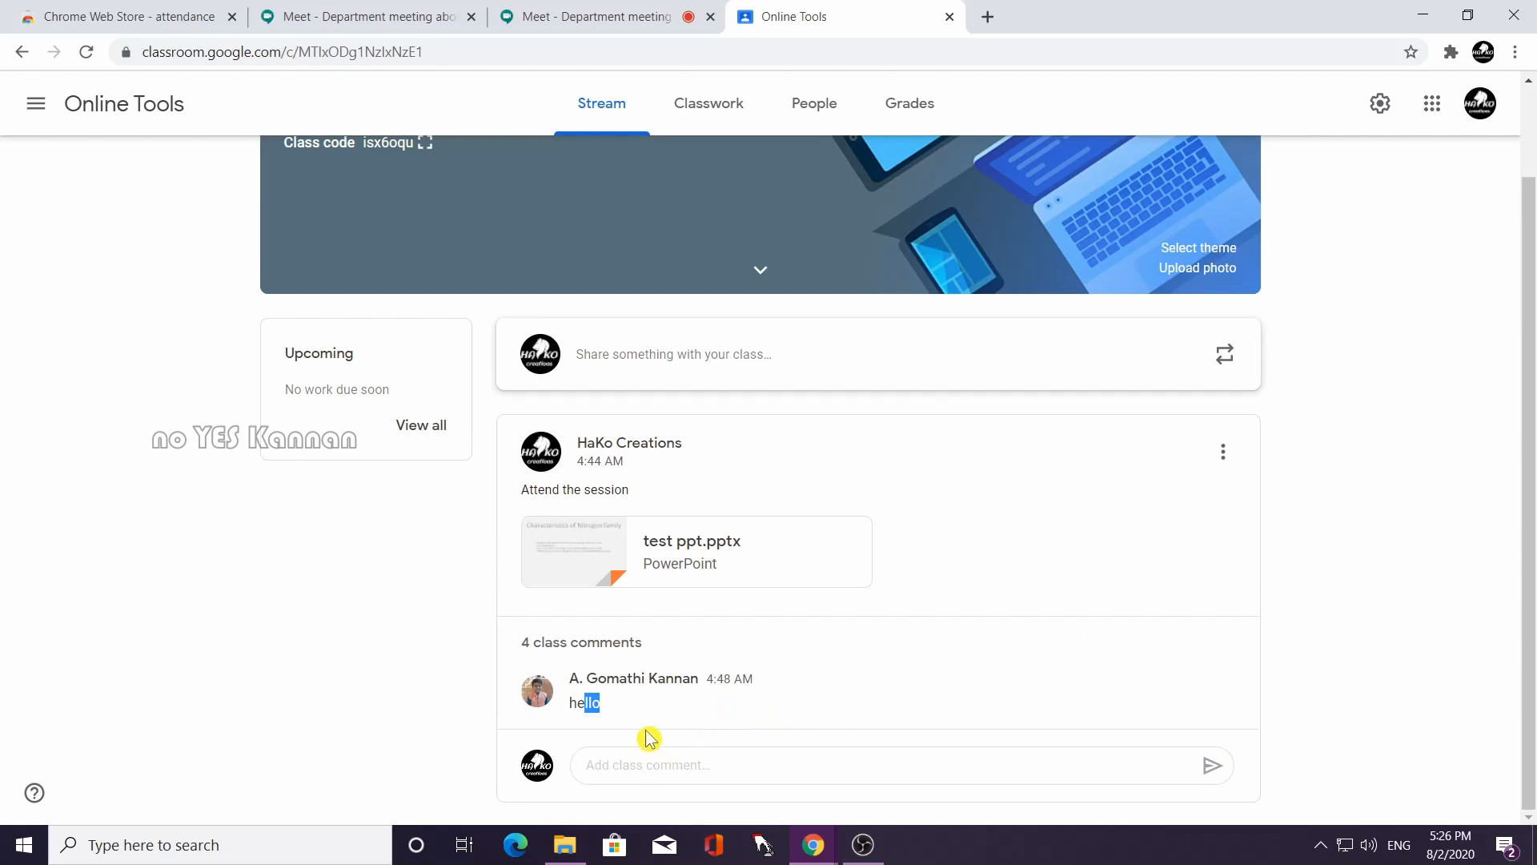
# Review the class settings of Online Tools, including the Stream posting options and the grading section, and return to the class stream.
pyautogui.click(1381, 104)
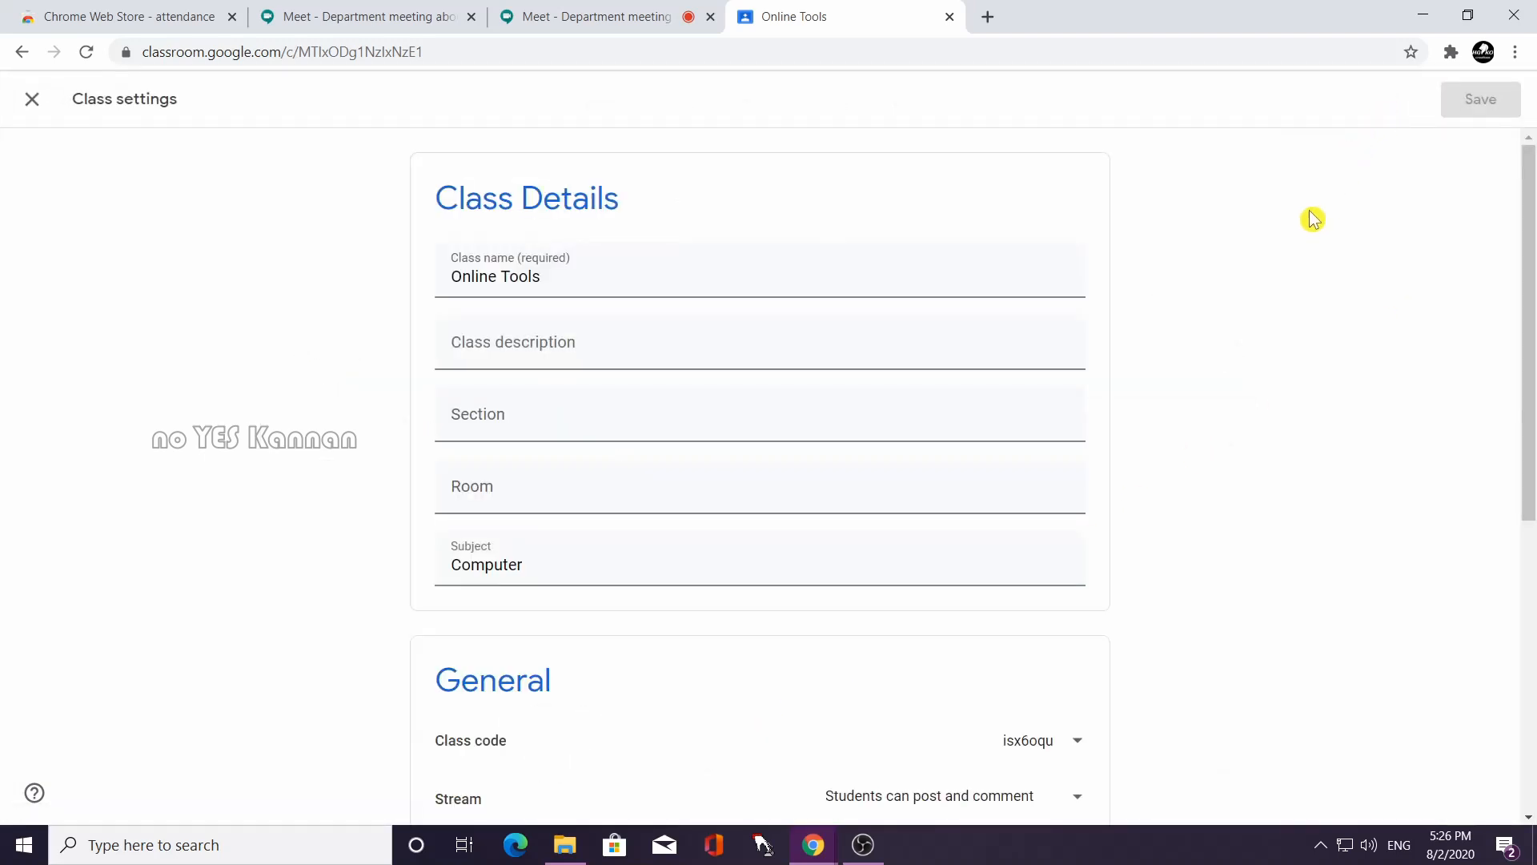
pyautogui.scroll(-5, 1162, 352)
pyautogui.scroll(-1, 1162, 355)
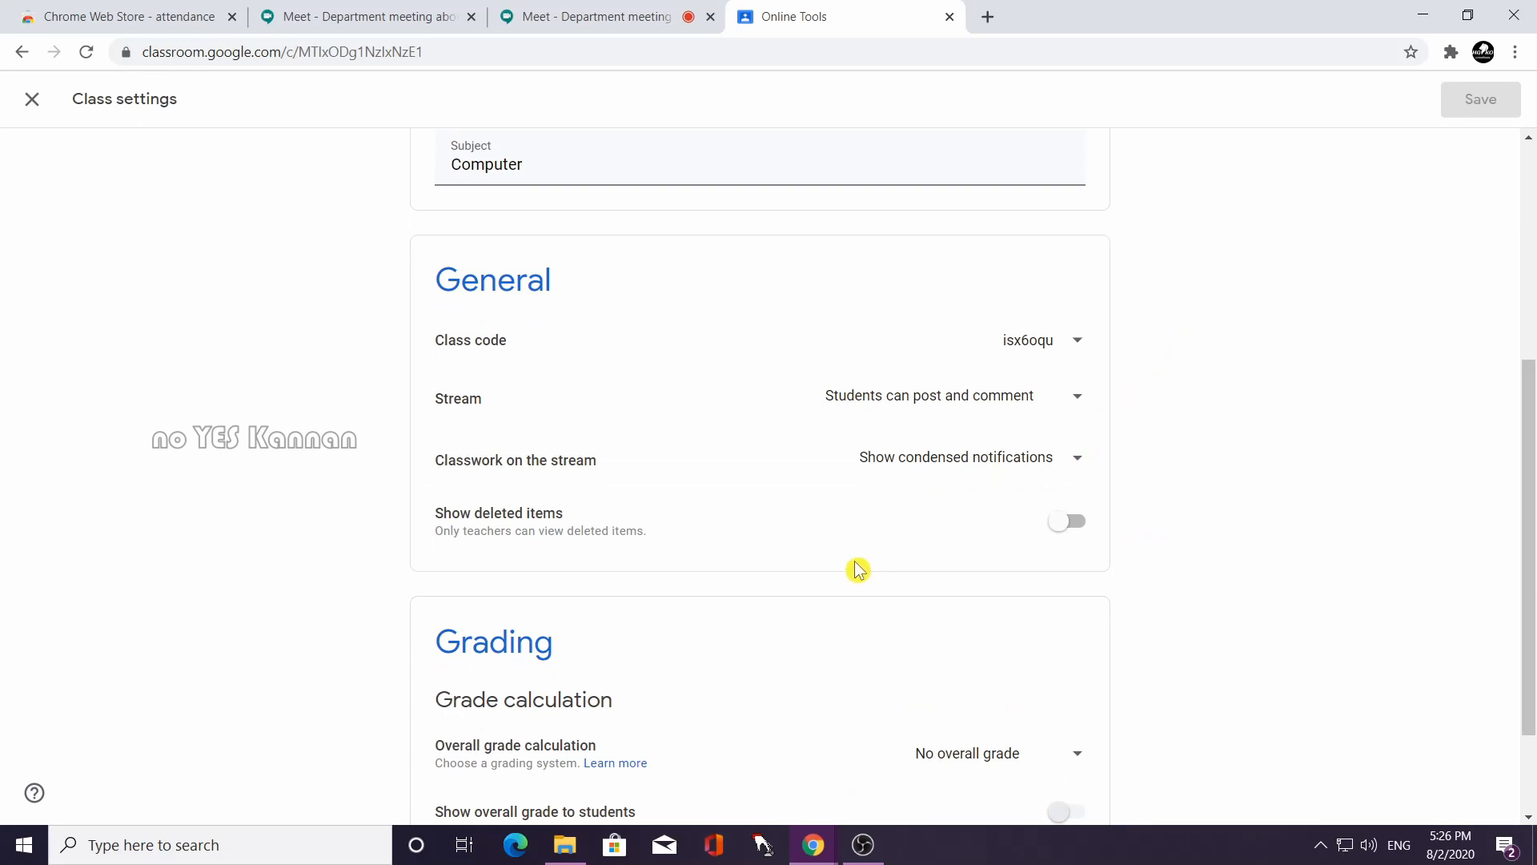
pyautogui.scroll(-2, 857, 572)
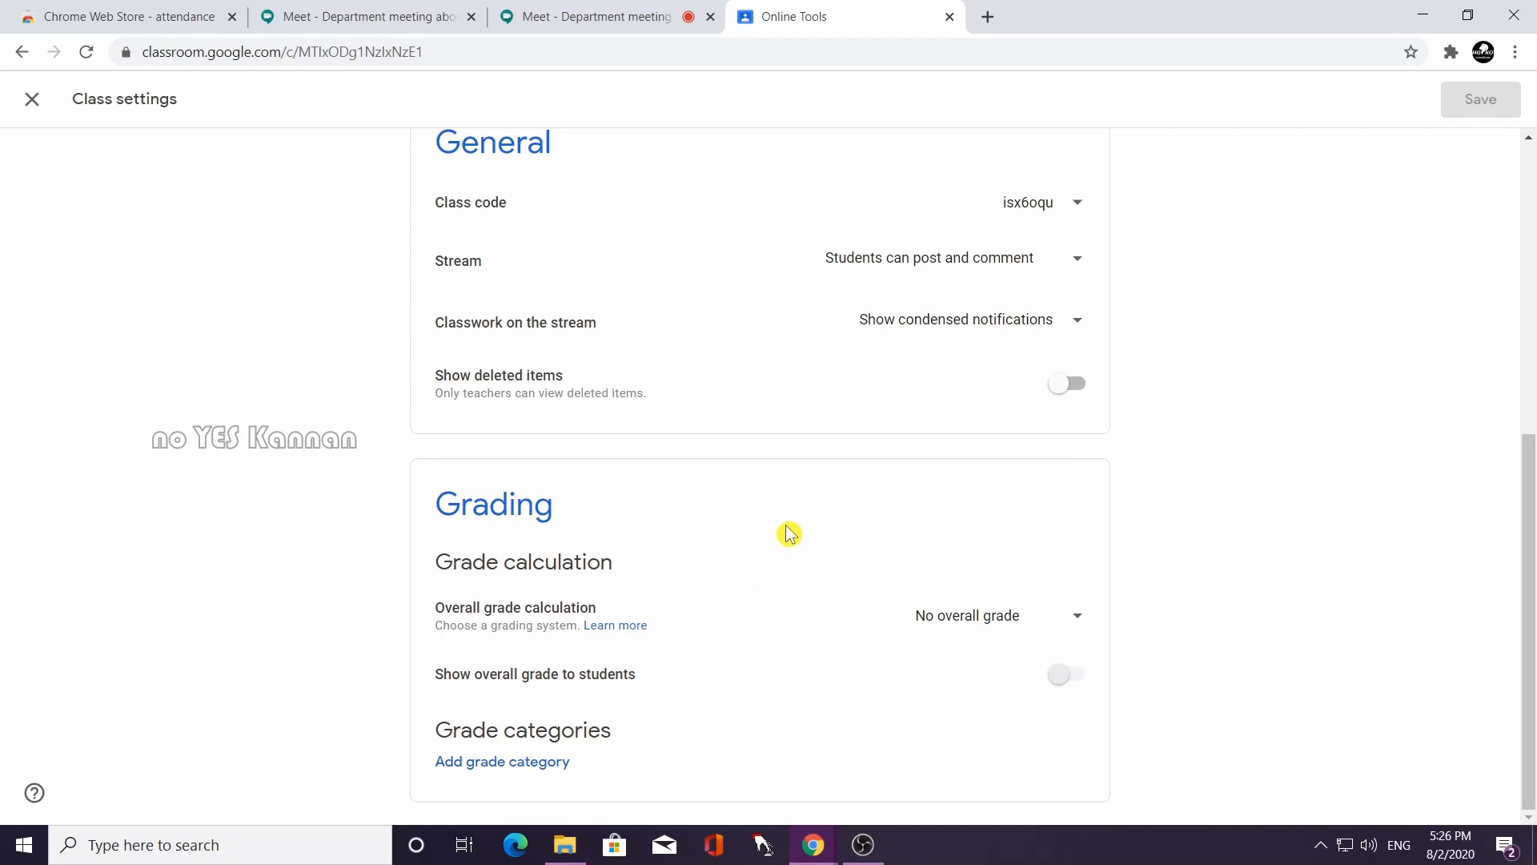
pyautogui.scroll(1, 792, 530)
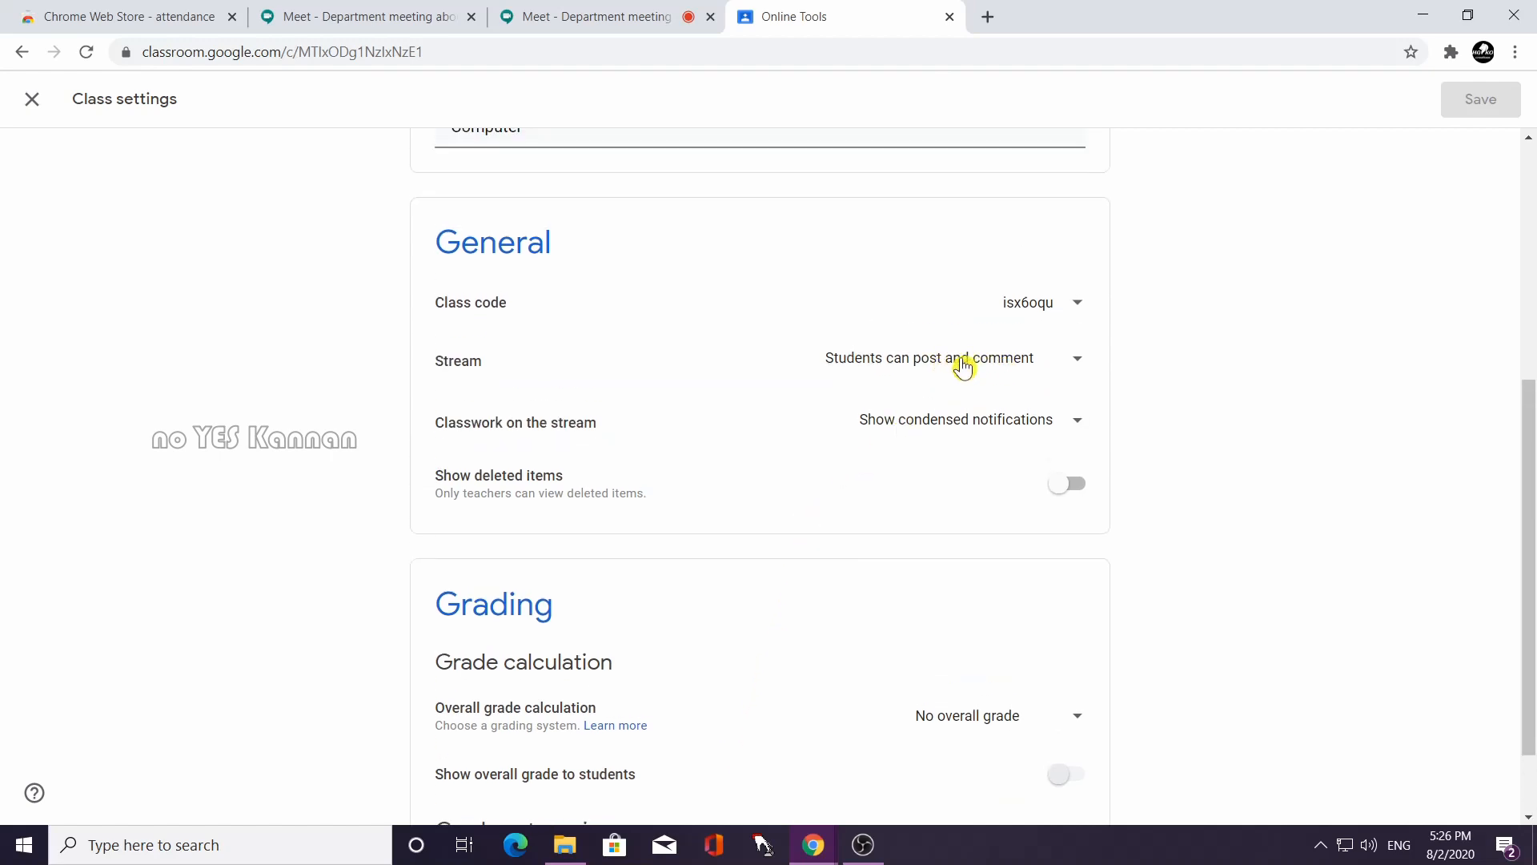
pyautogui.click(1080, 364)
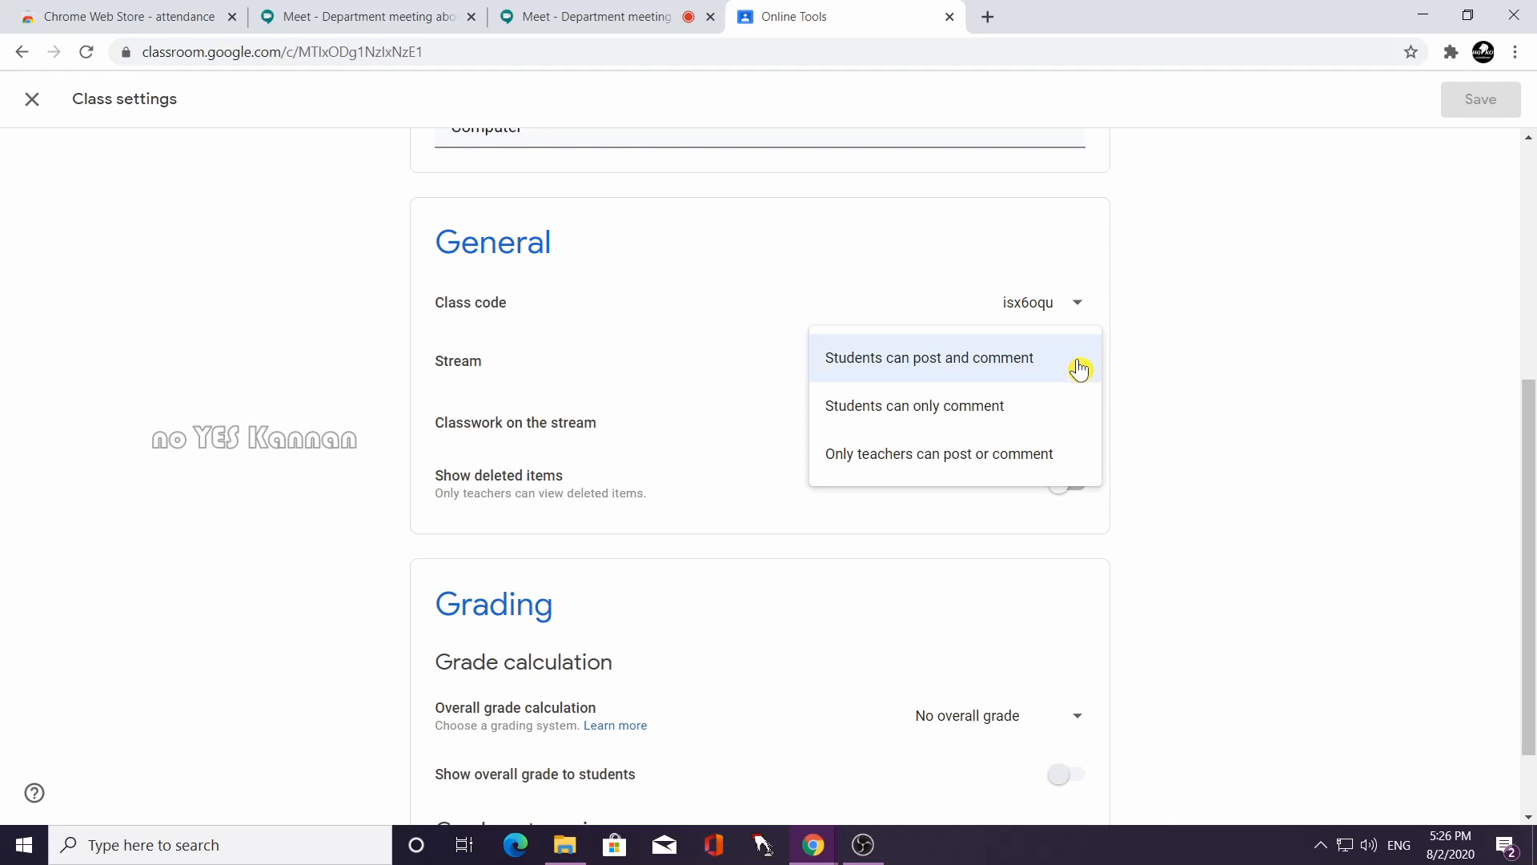
pyautogui.click(1216, 394)
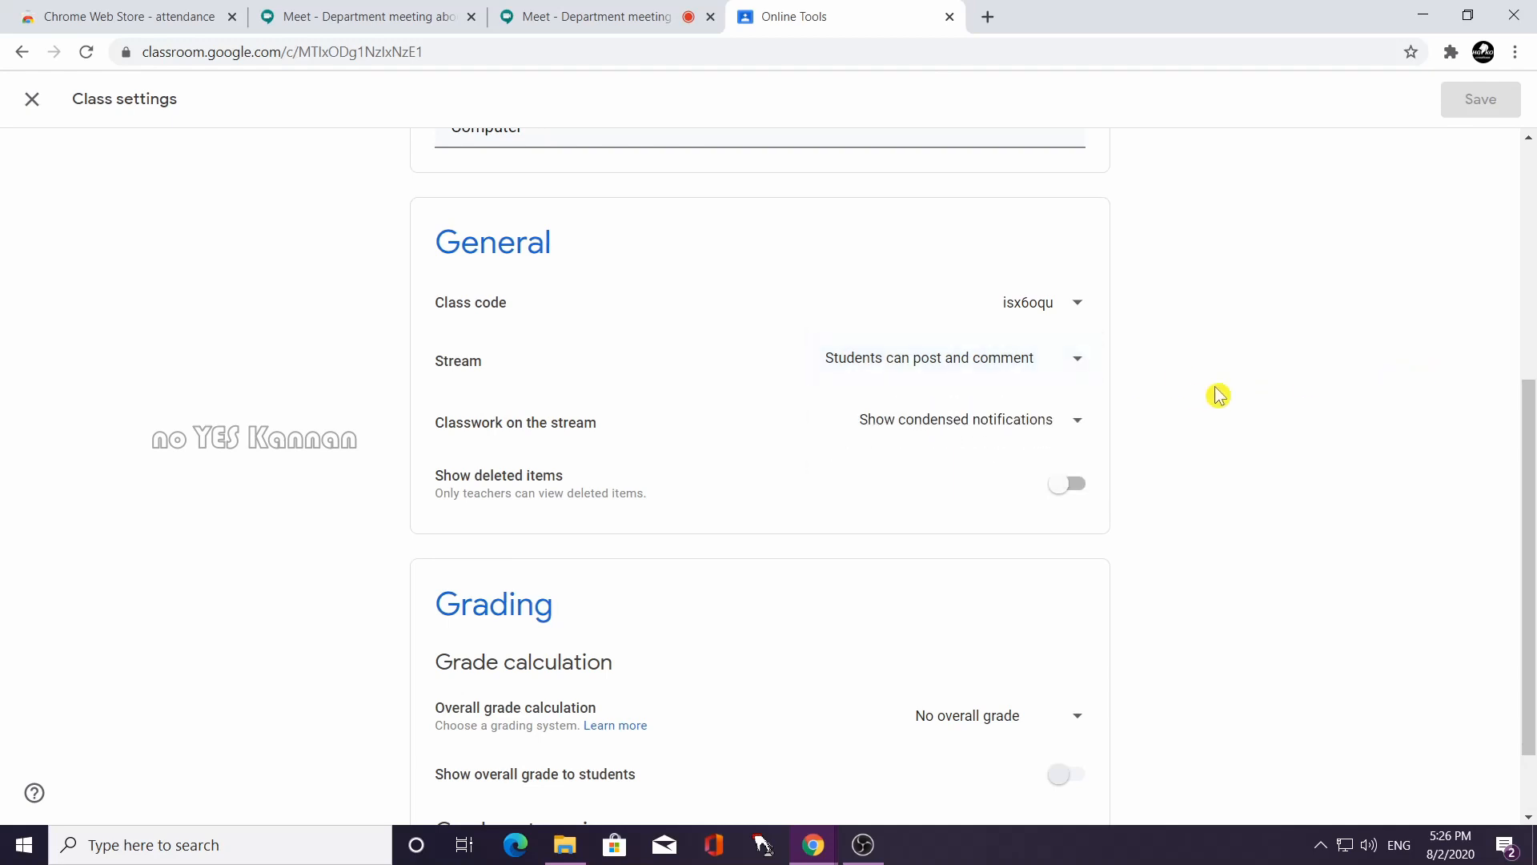
pyautogui.scroll(5, 1217, 394)
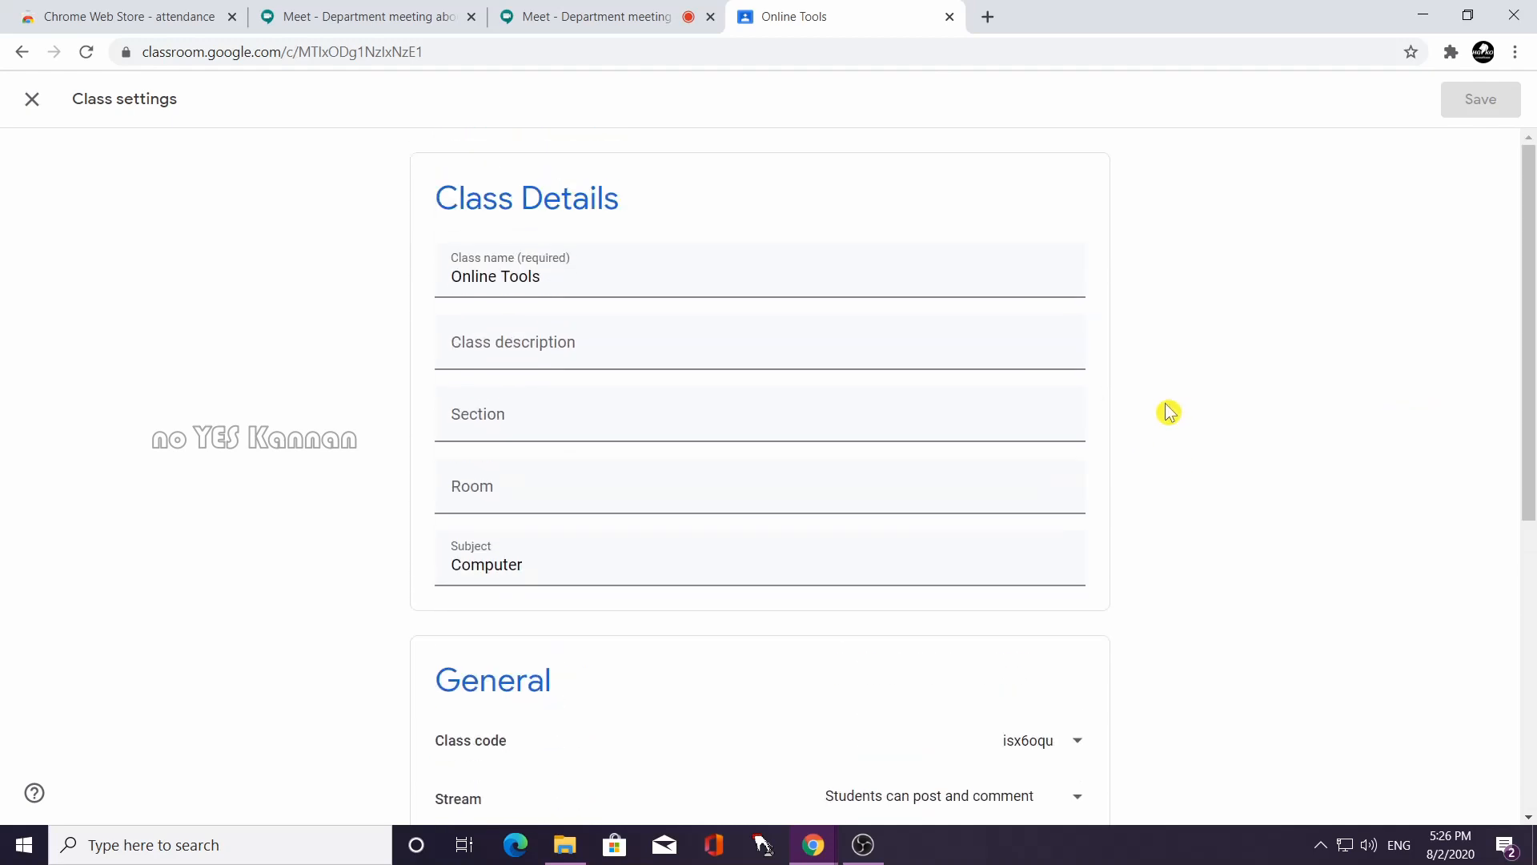
pyautogui.scroll(-1, 1173, 408)
pyautogui.scroll(1, 1153, 377)
pyautogui.click(22, 53)
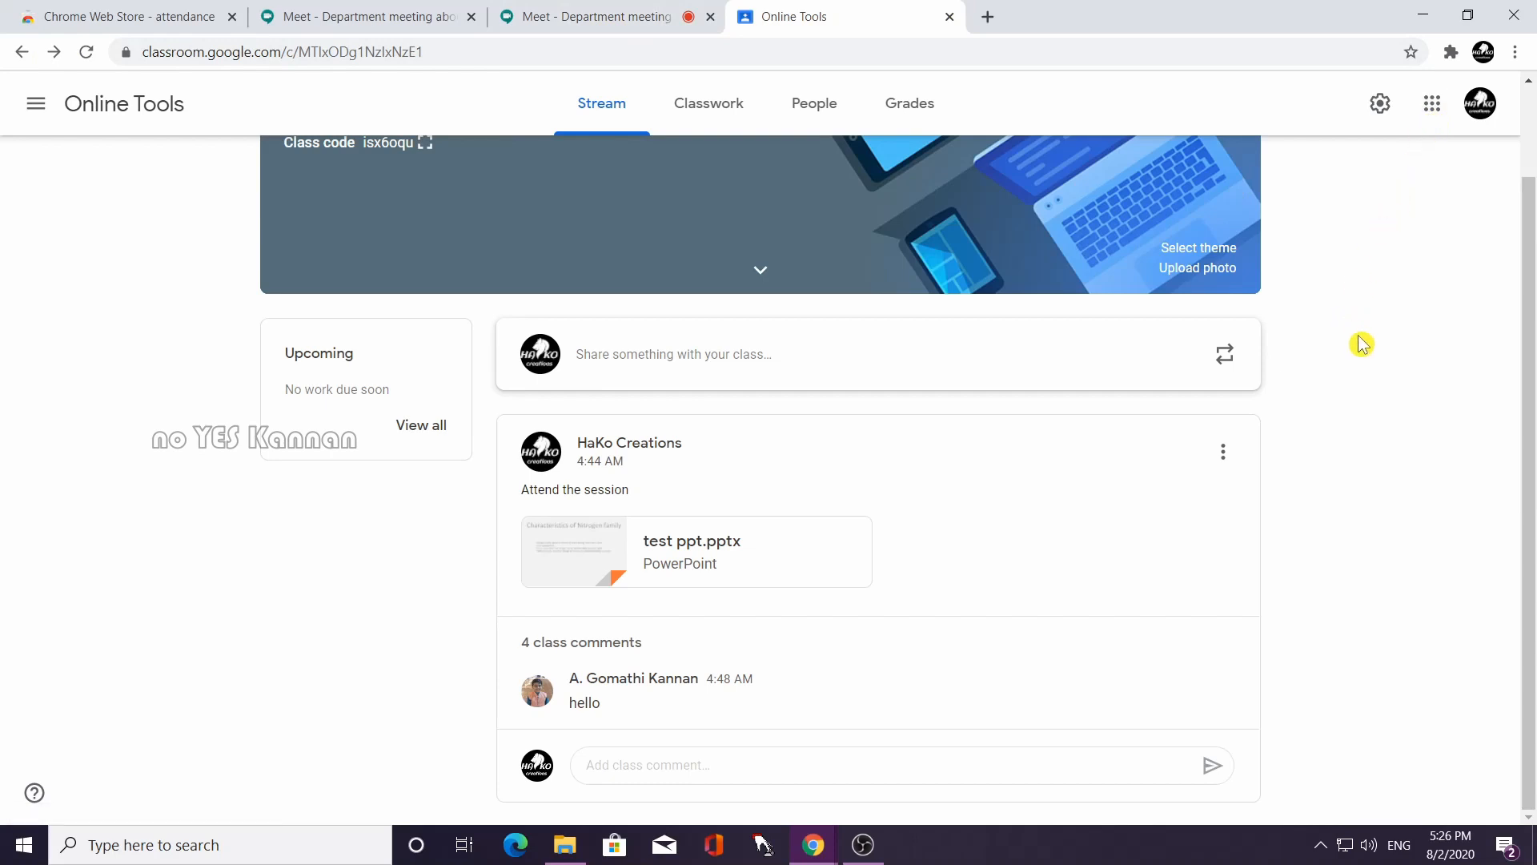
pyautogui.scroll(2, 1361, 345)
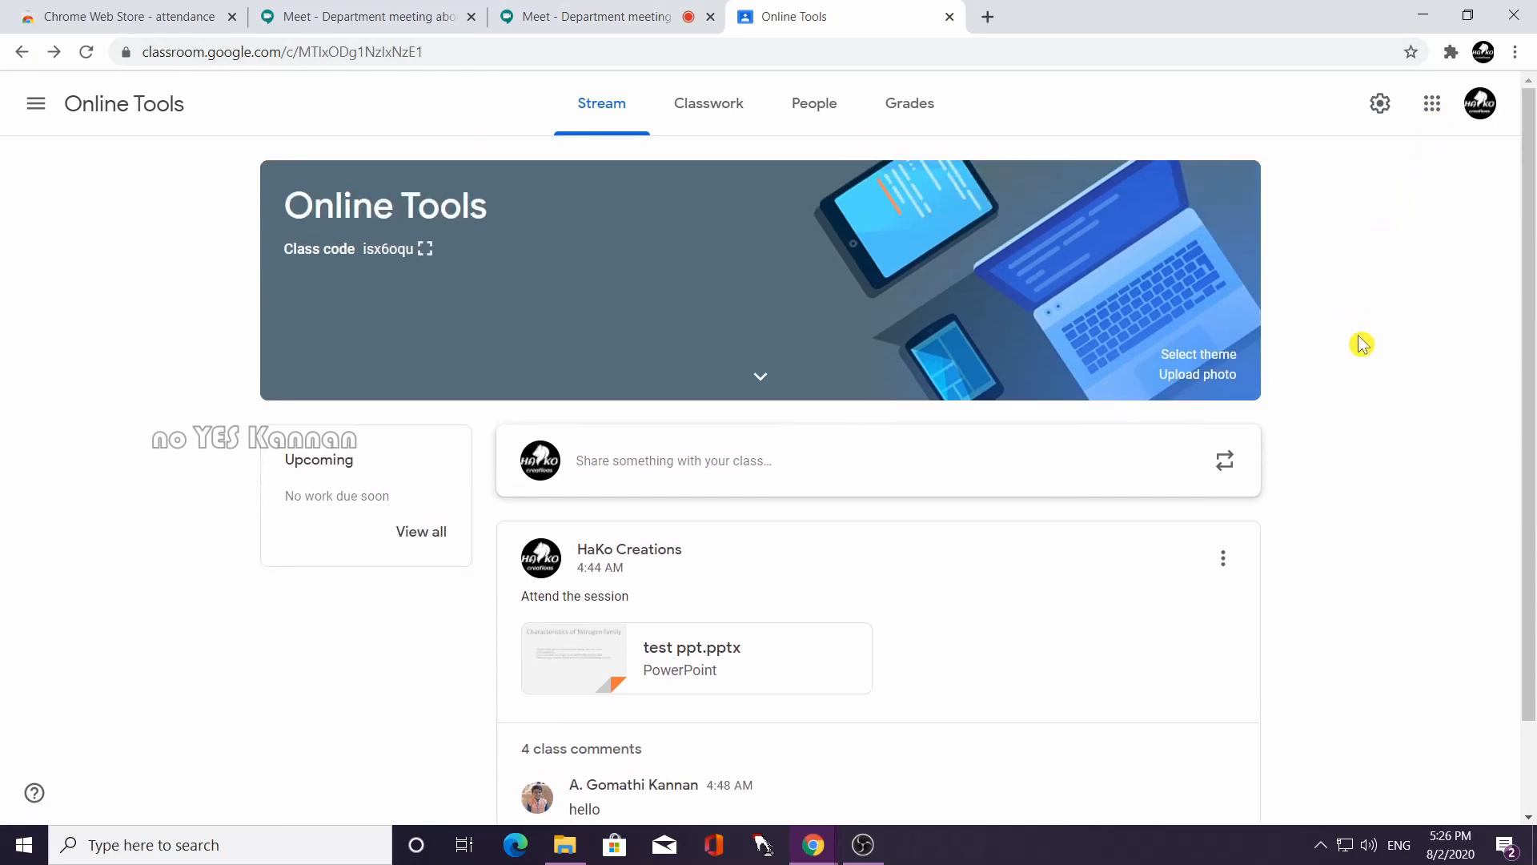
# Set the Stream permission in the Online Tools class settings to "Only teachers can post or comment".
pyautogui.click(1382, 107)
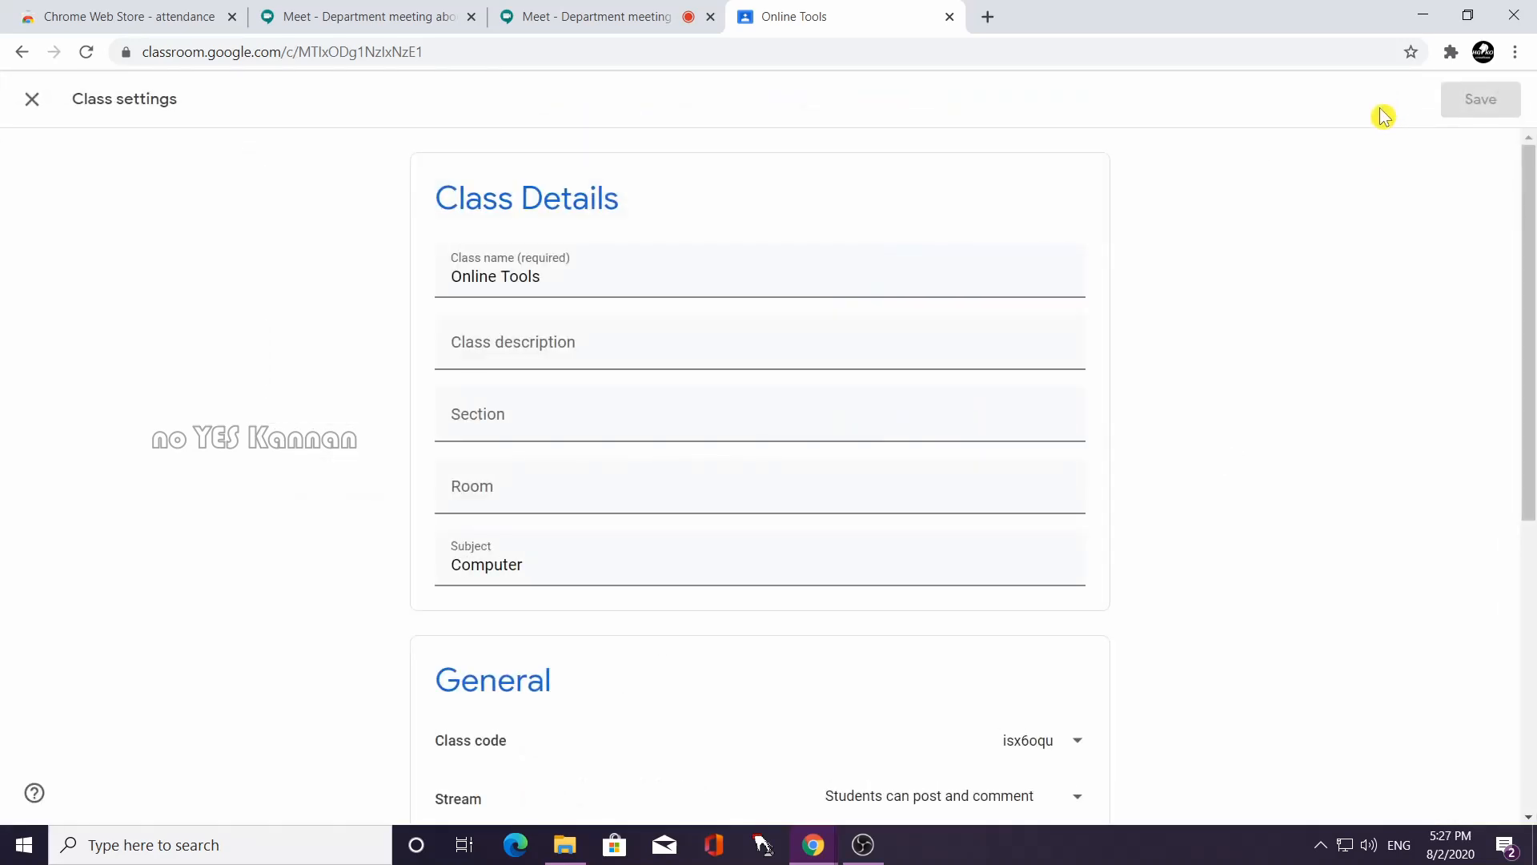
pyautogui.scroll(-4, 1273, 268)
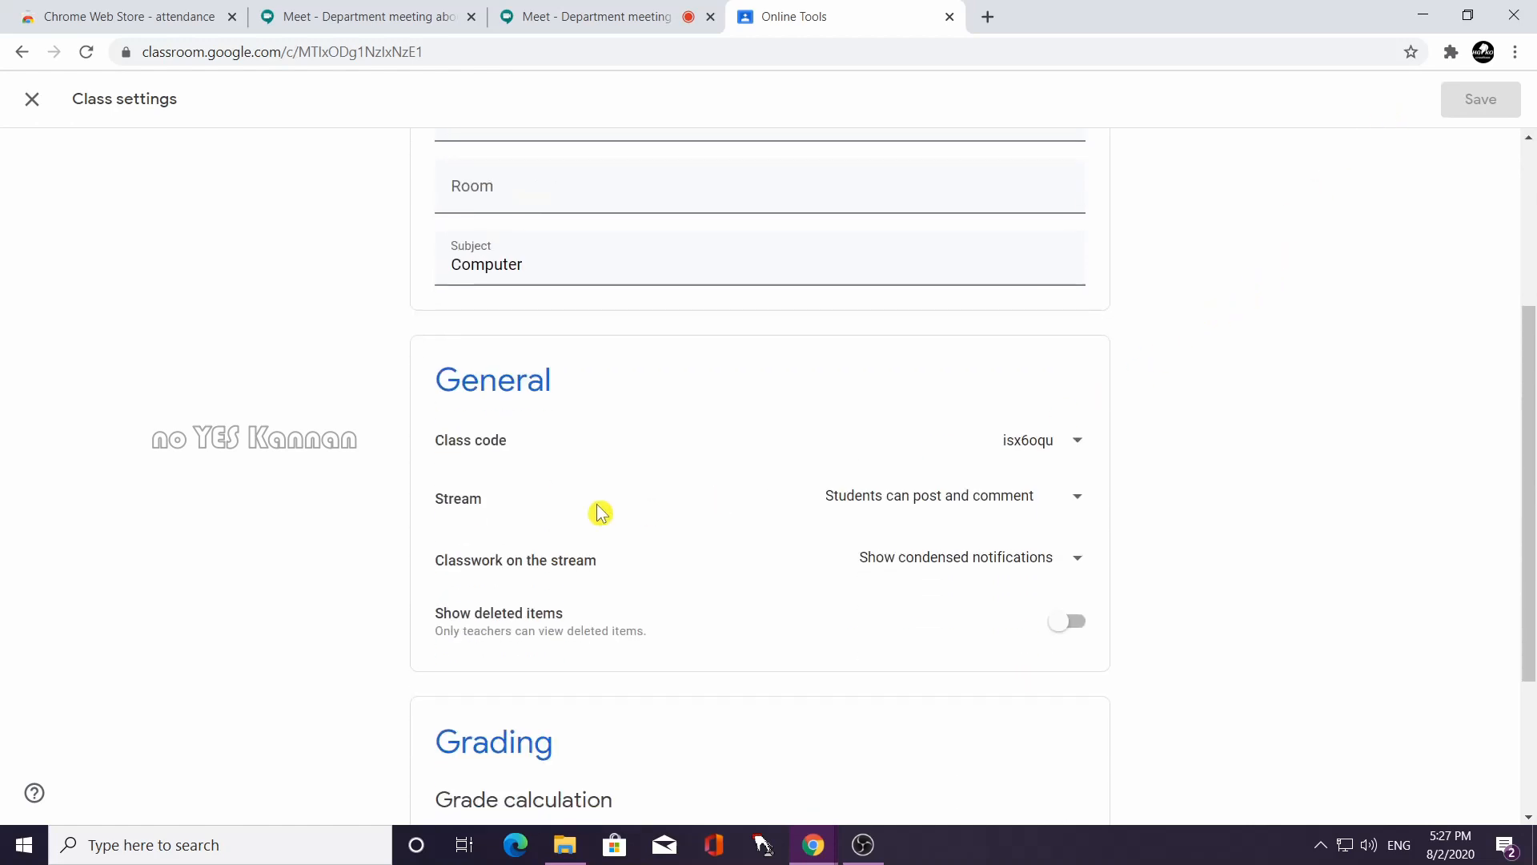
pyautogui.doubleClick(437, 499)
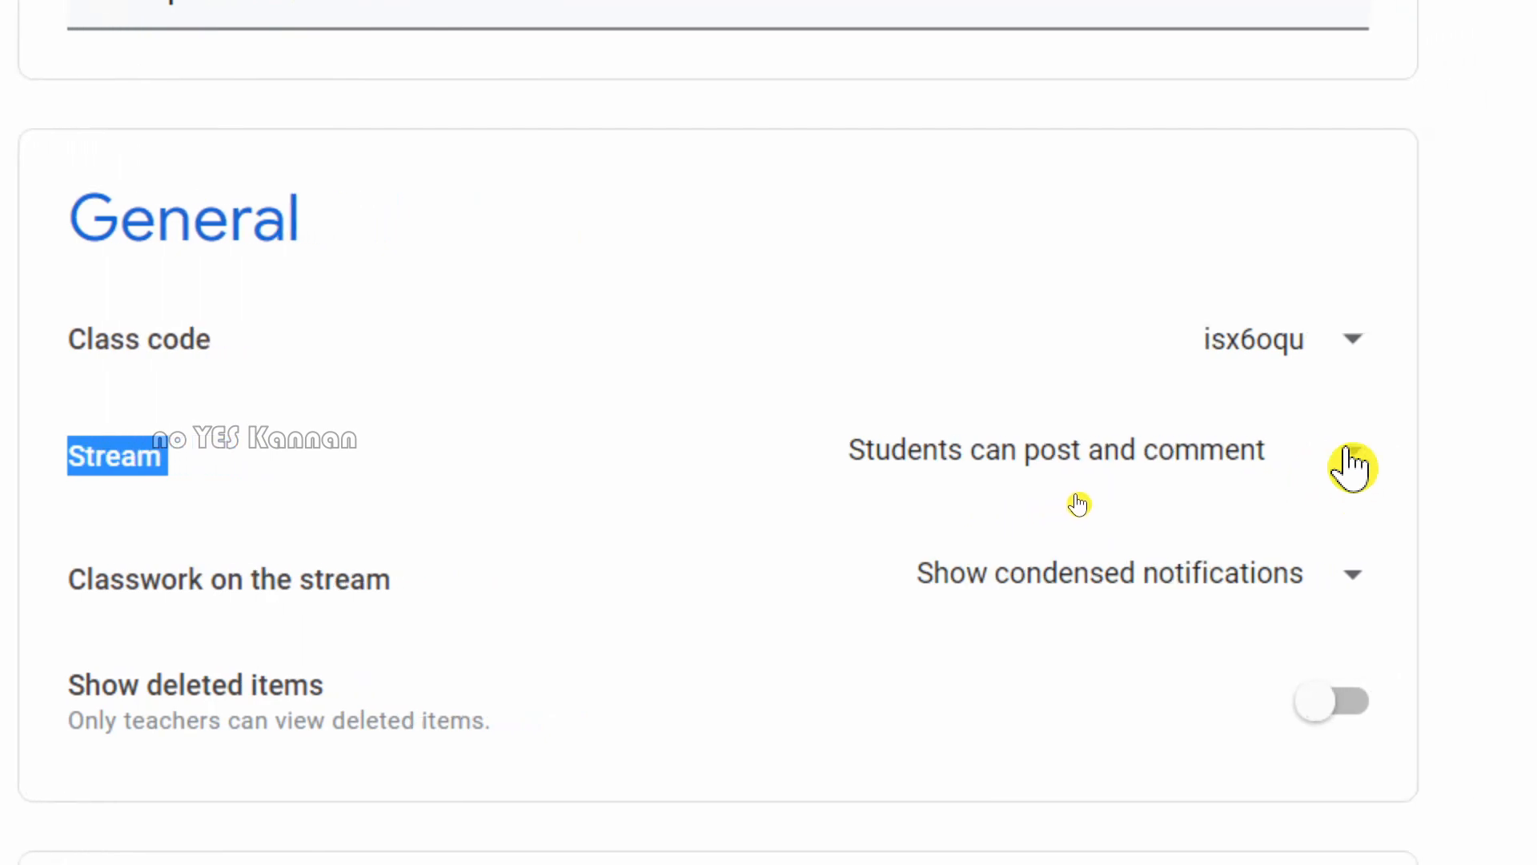
pyautogui.click(1351, 461)
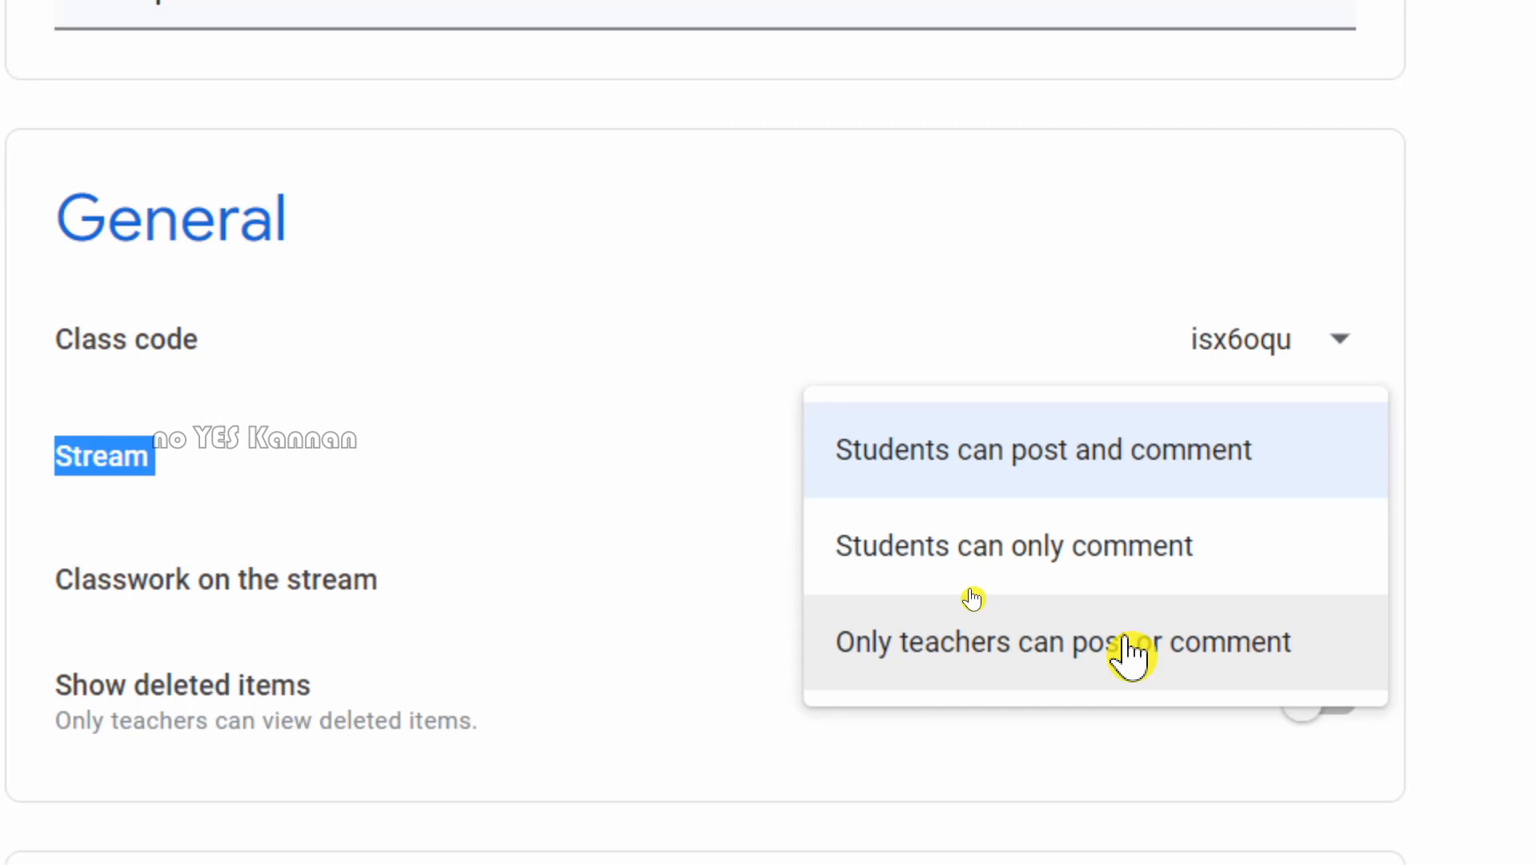
pyautogui.click(945, 661)
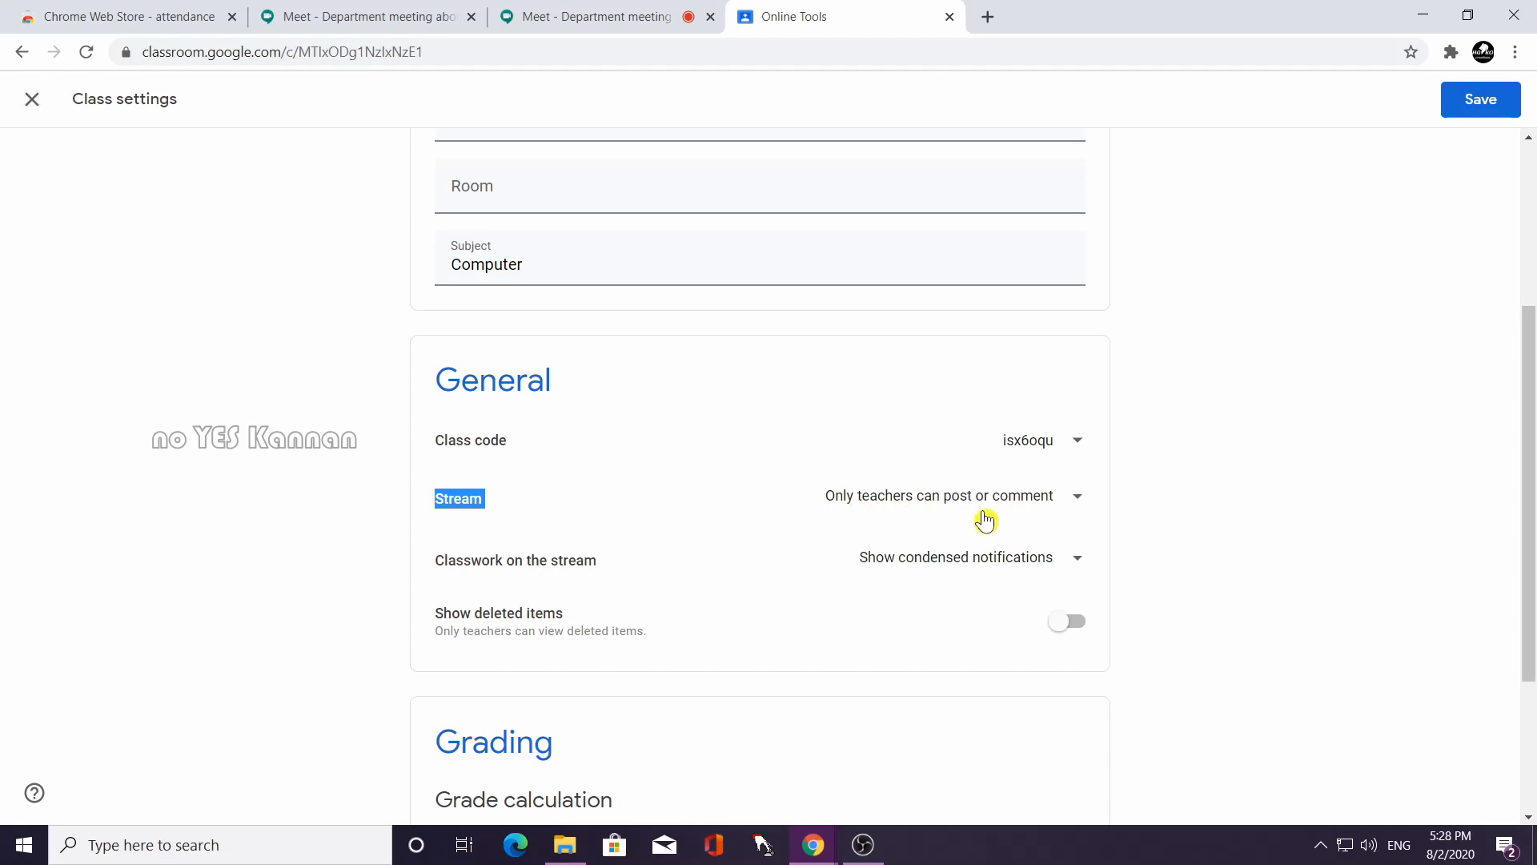
pyautogui.scroll(4, 1233, 427)
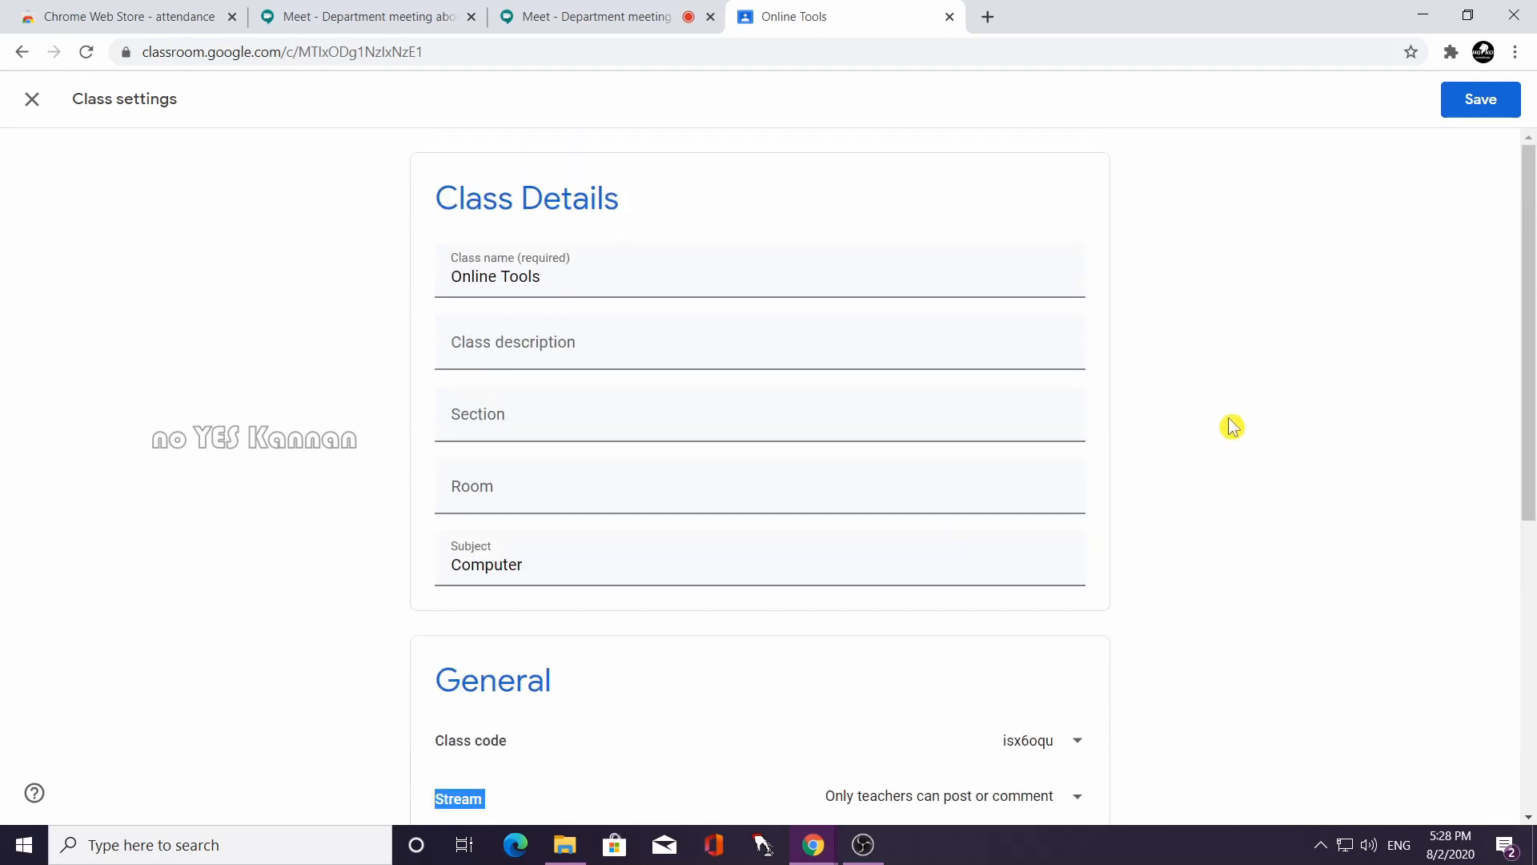
# Look over the overall grade calculation options without choosing another one, and save the class settings.
pyautogui.scroll(-6, 610, 398)
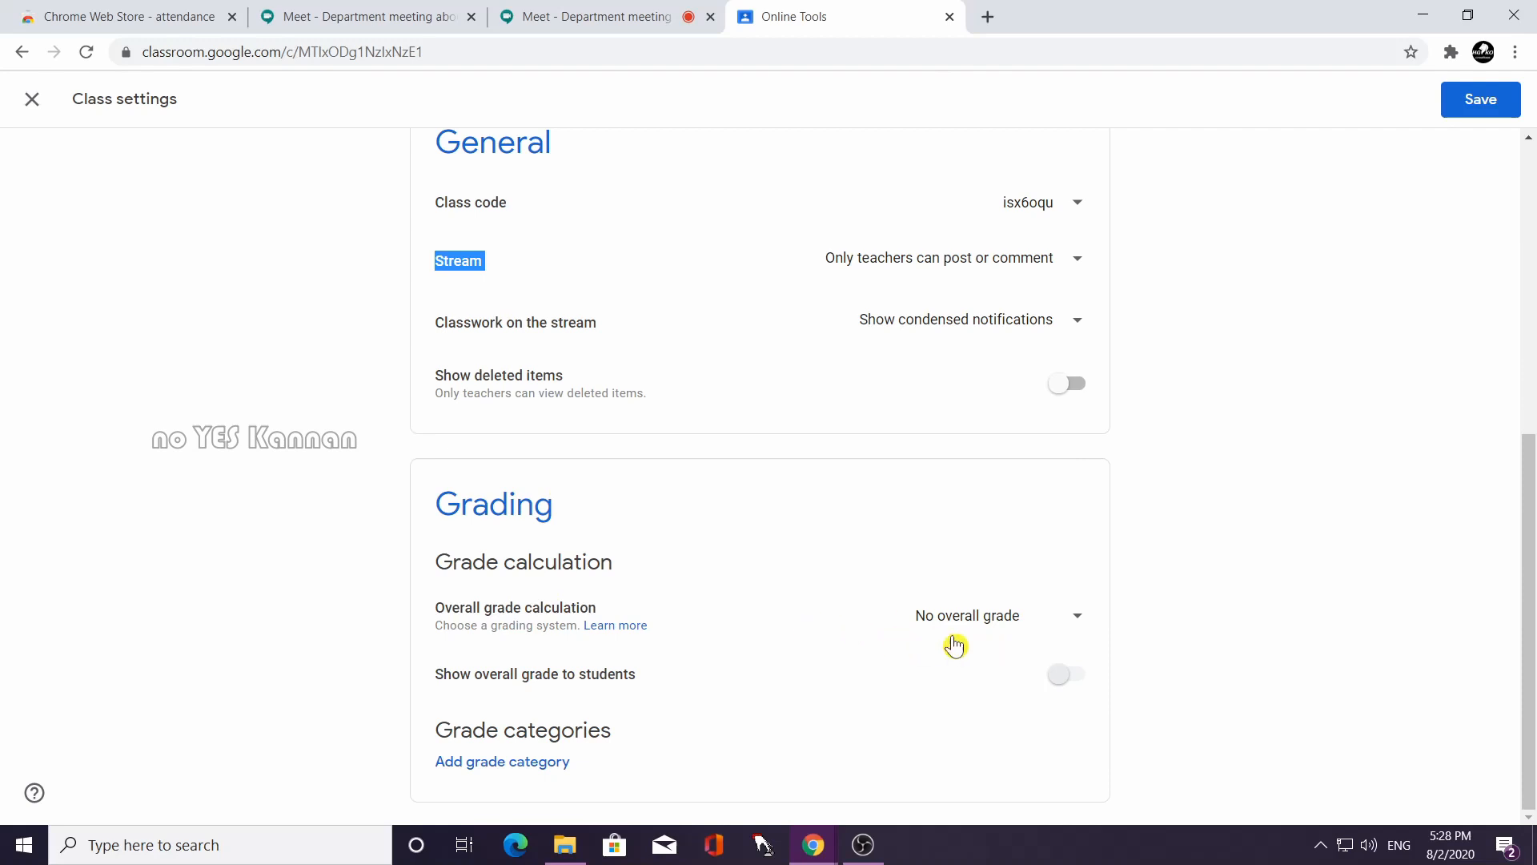
pyautogui.click(1073, 626)
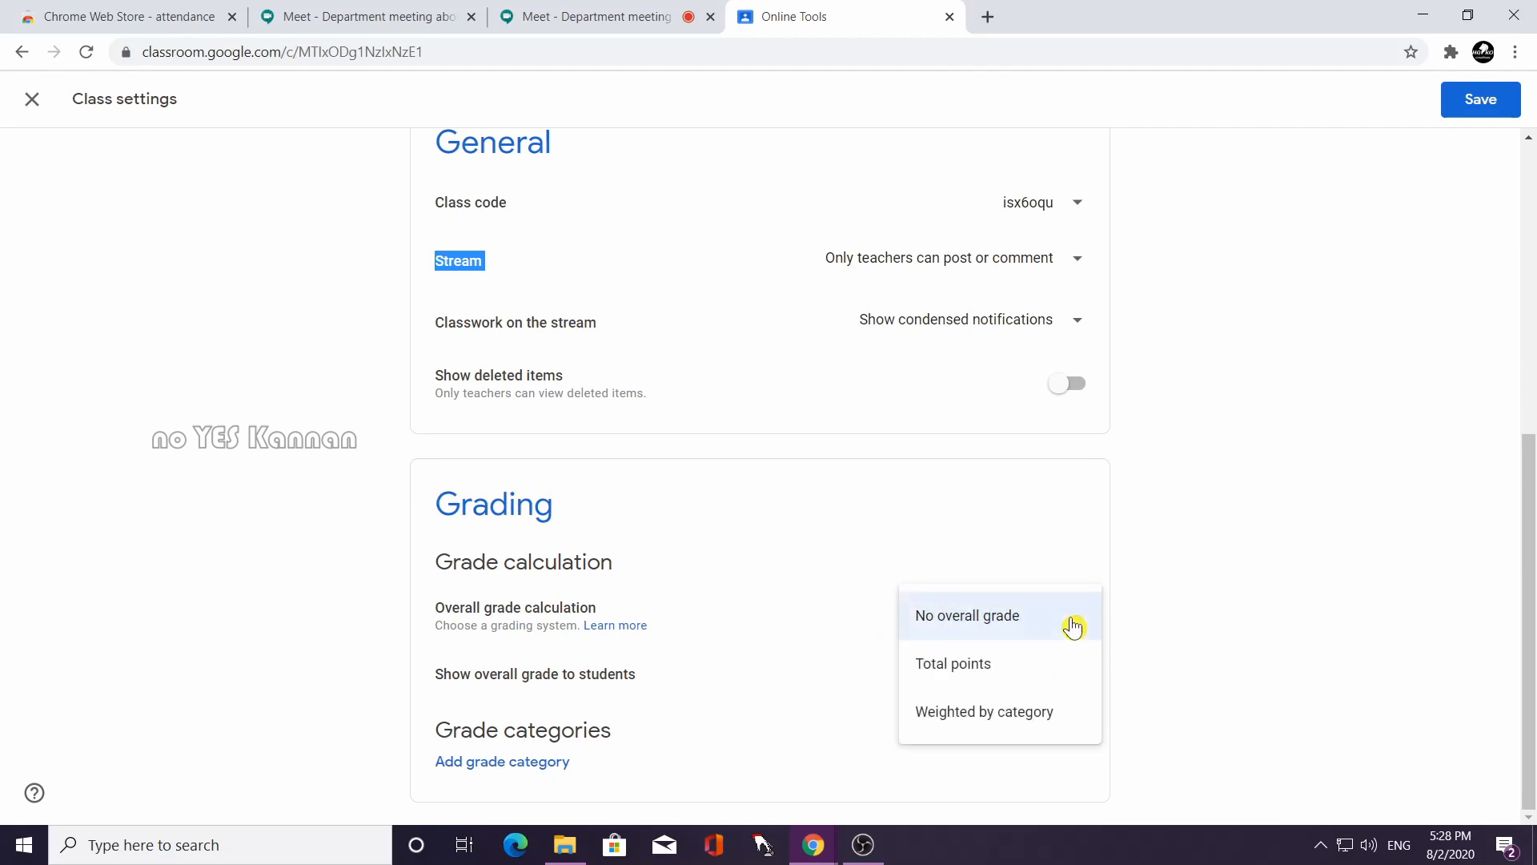
pyautogui.click(1259, 576)
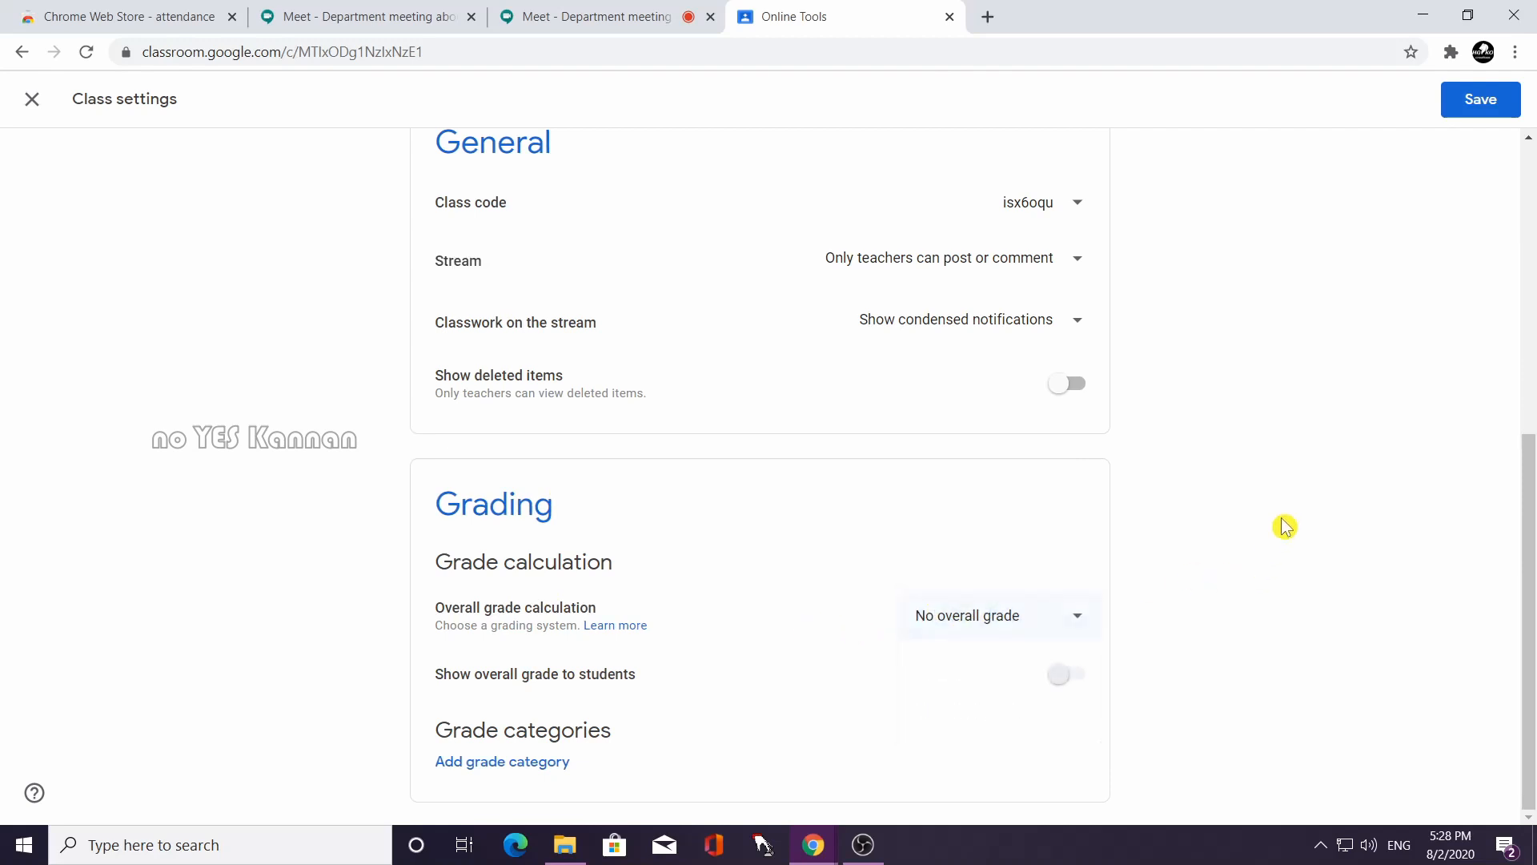
pyautogui.scroll(7, 1281, 208)
pyautogui.click(1462, 114)
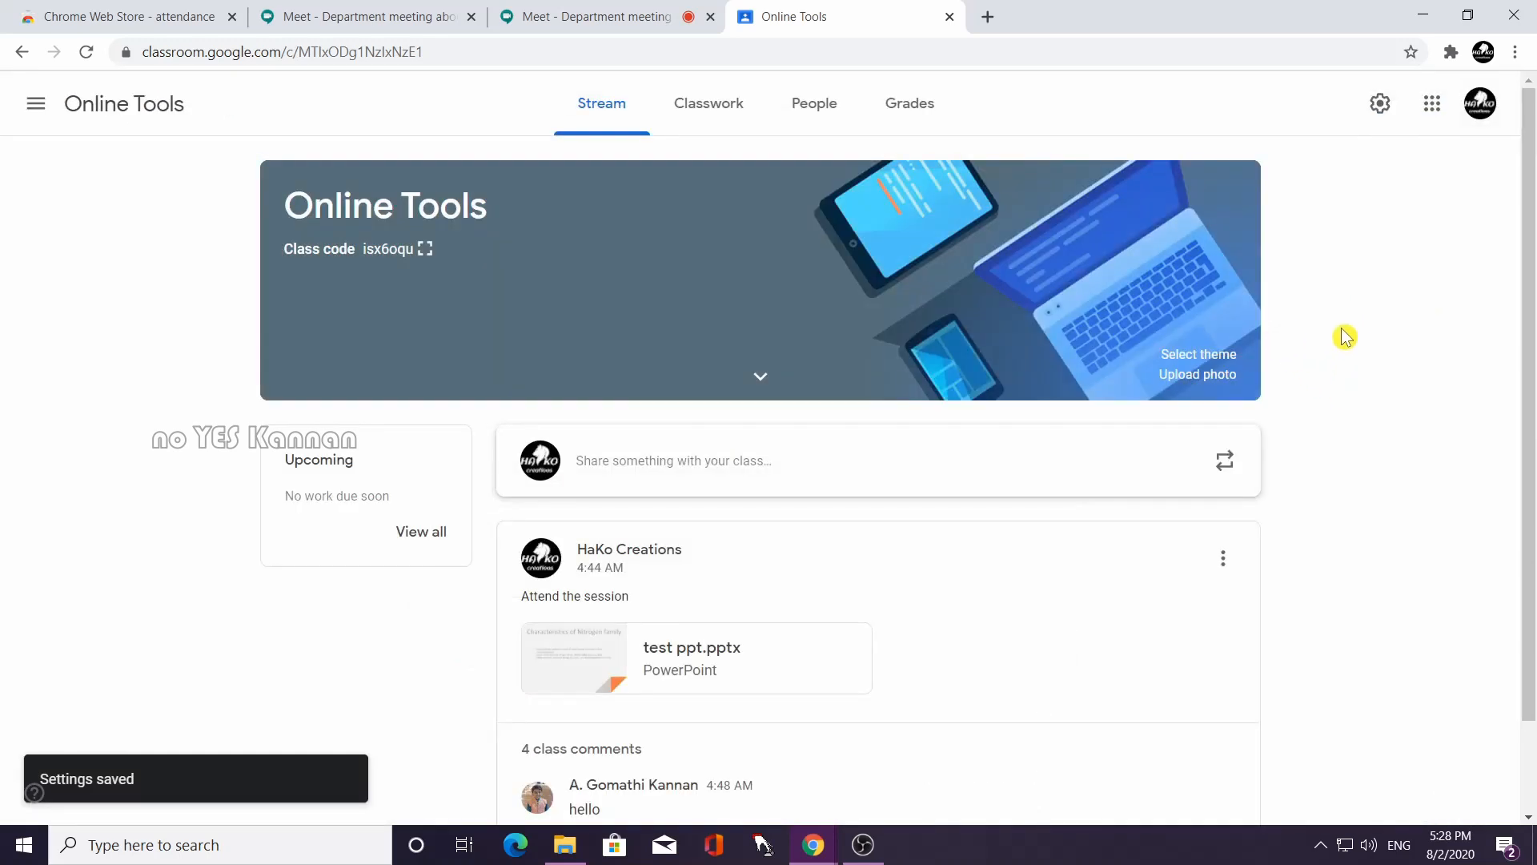
pyautogui.scroll(-1, 633, 543)
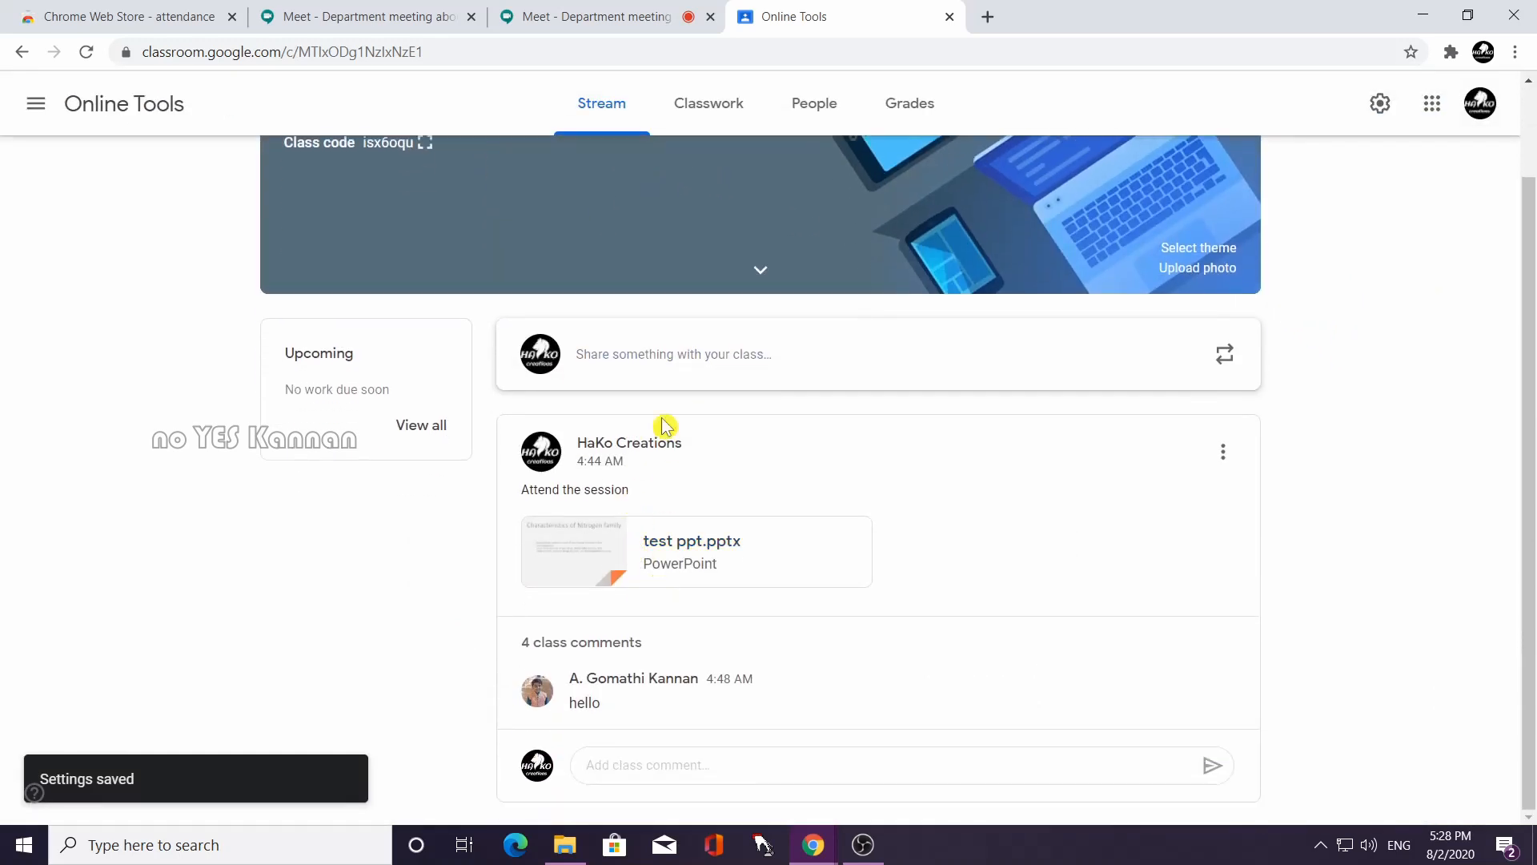
# Add a topic named "Unit 1" to the classwork of the Online Tools class.
pyautogui.scroll(1, 594, 357)
pyautogui.scroll(-1, 642, 509)
pyautogui.scroll(1, 683, 346)
pyautogui.click(709, 112)
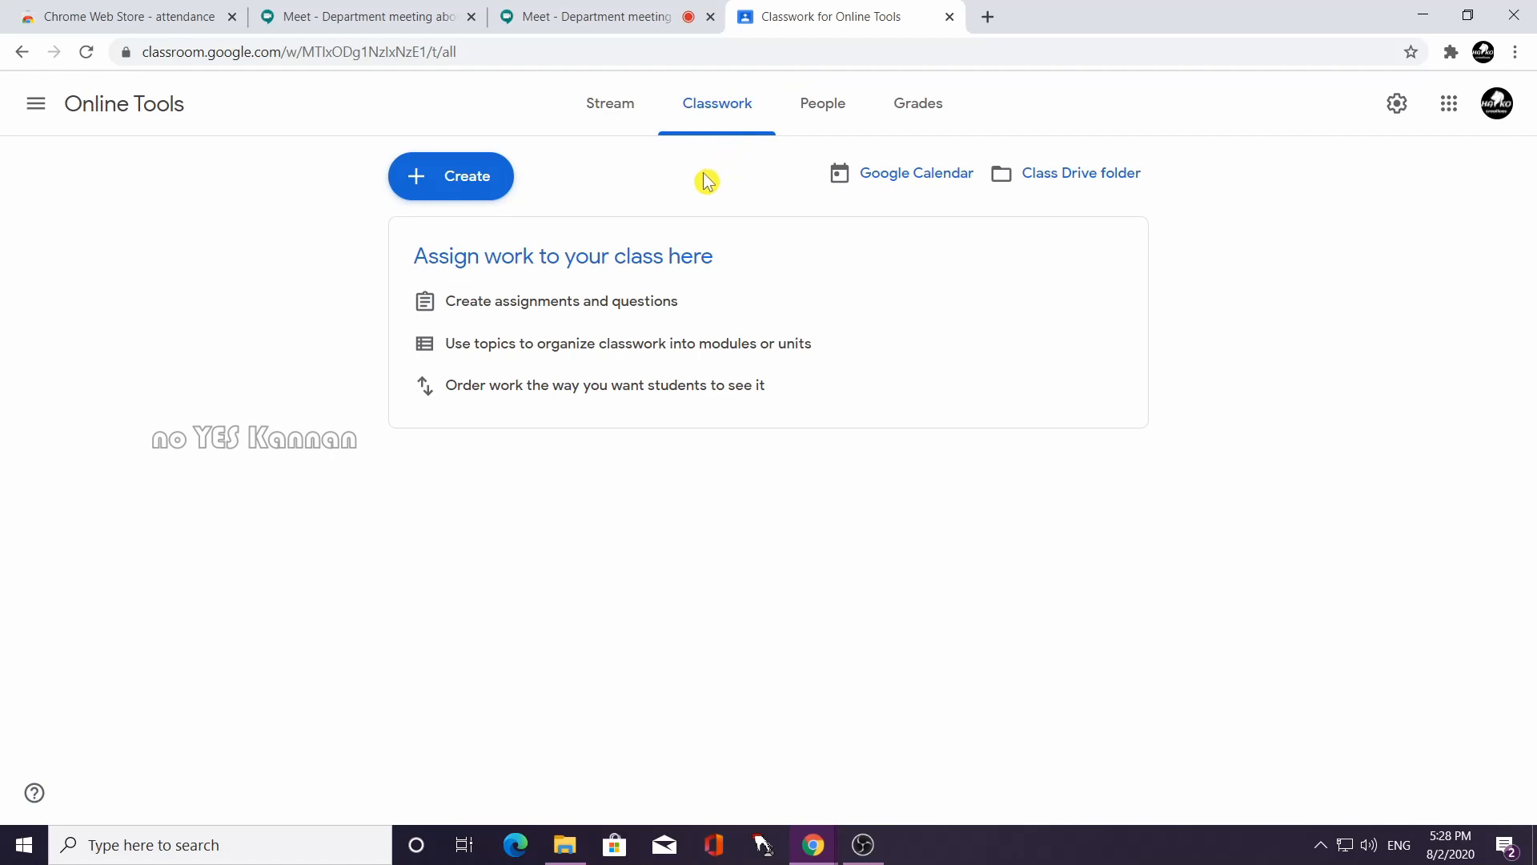
pyautogui.click(463, 195)
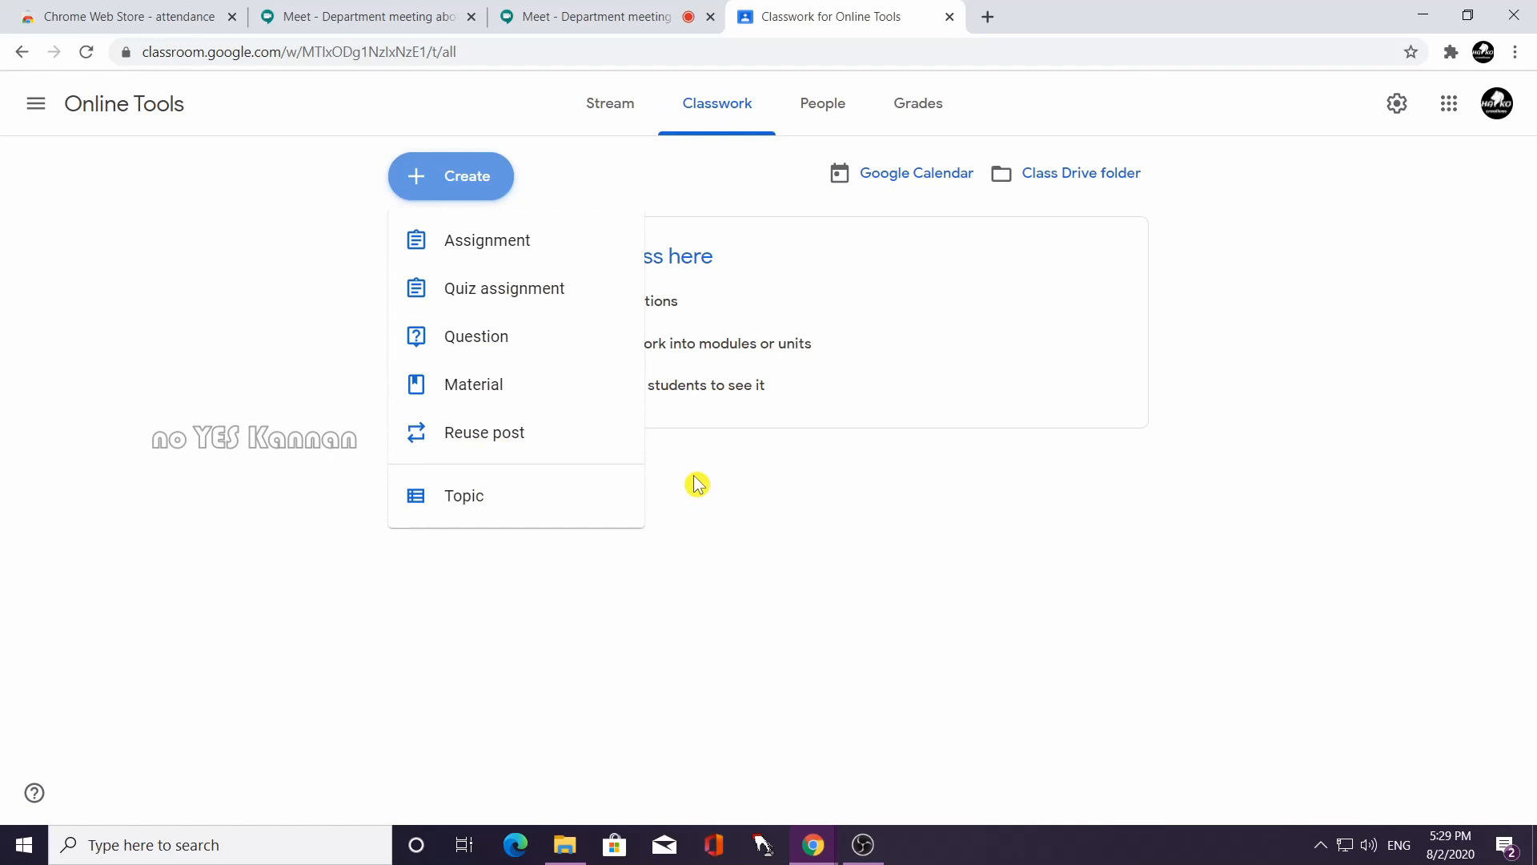
pyautogui.click(481, 512)
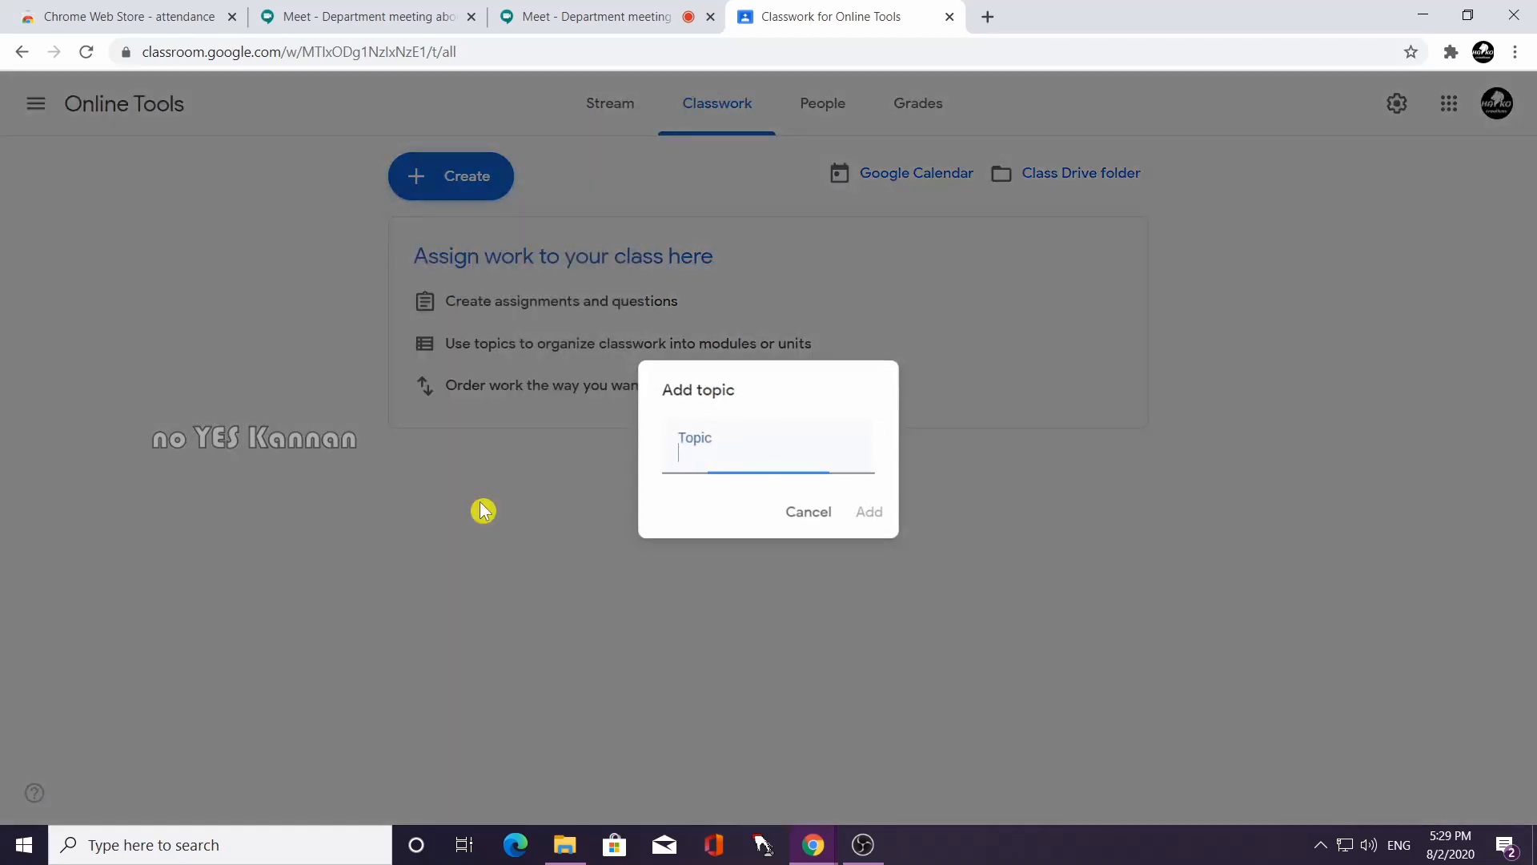
pyautogui.write('Unit')
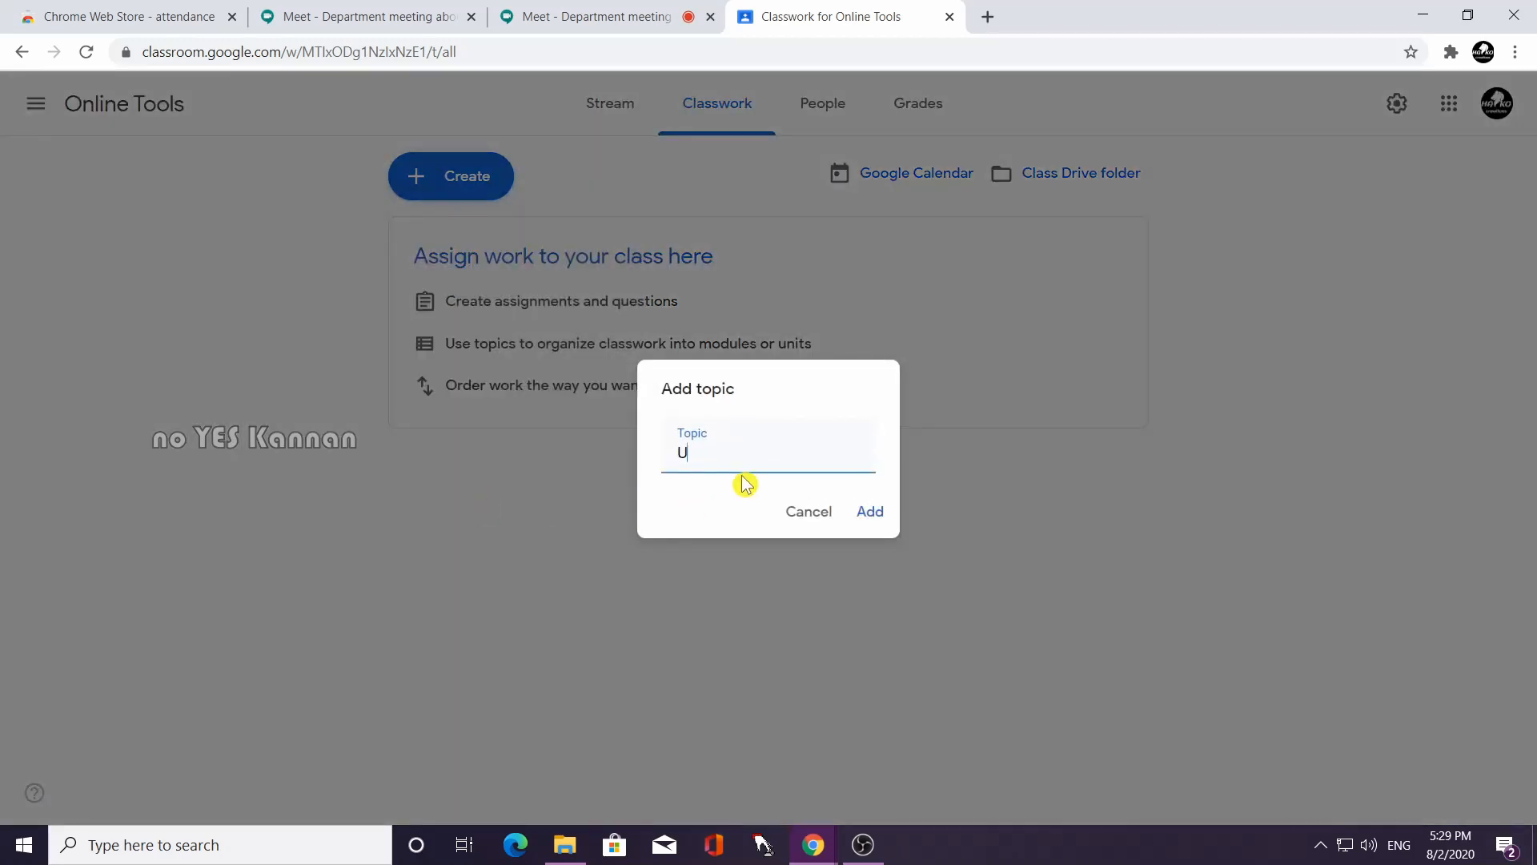
pyautogui.write(' 1')
pyautogui.click(879, 520)
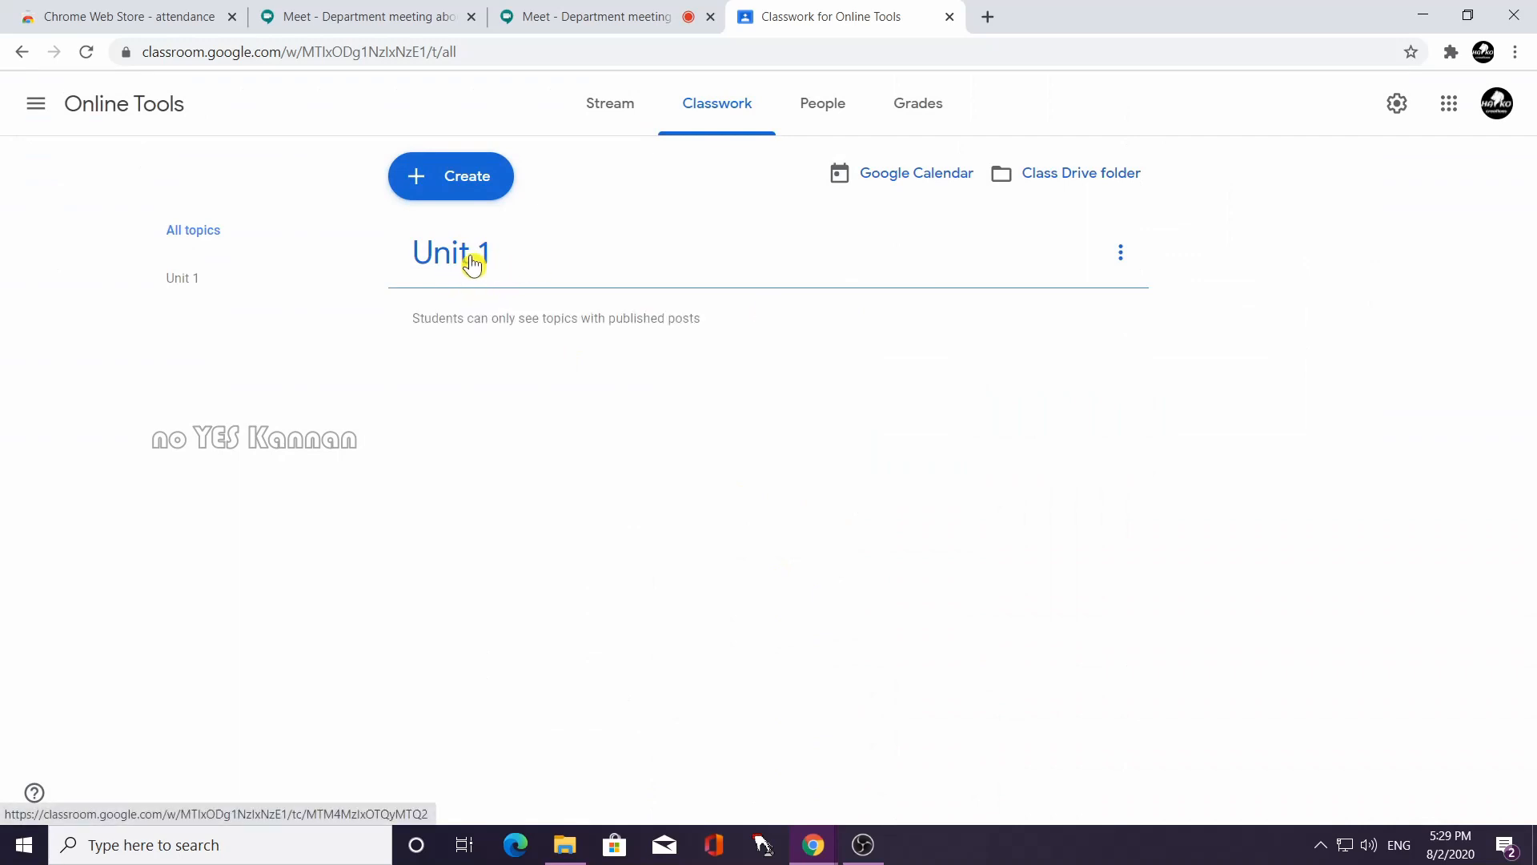
# Start a new assignment in the classwork of Online Tools.
pyautogui.click(474, 183)
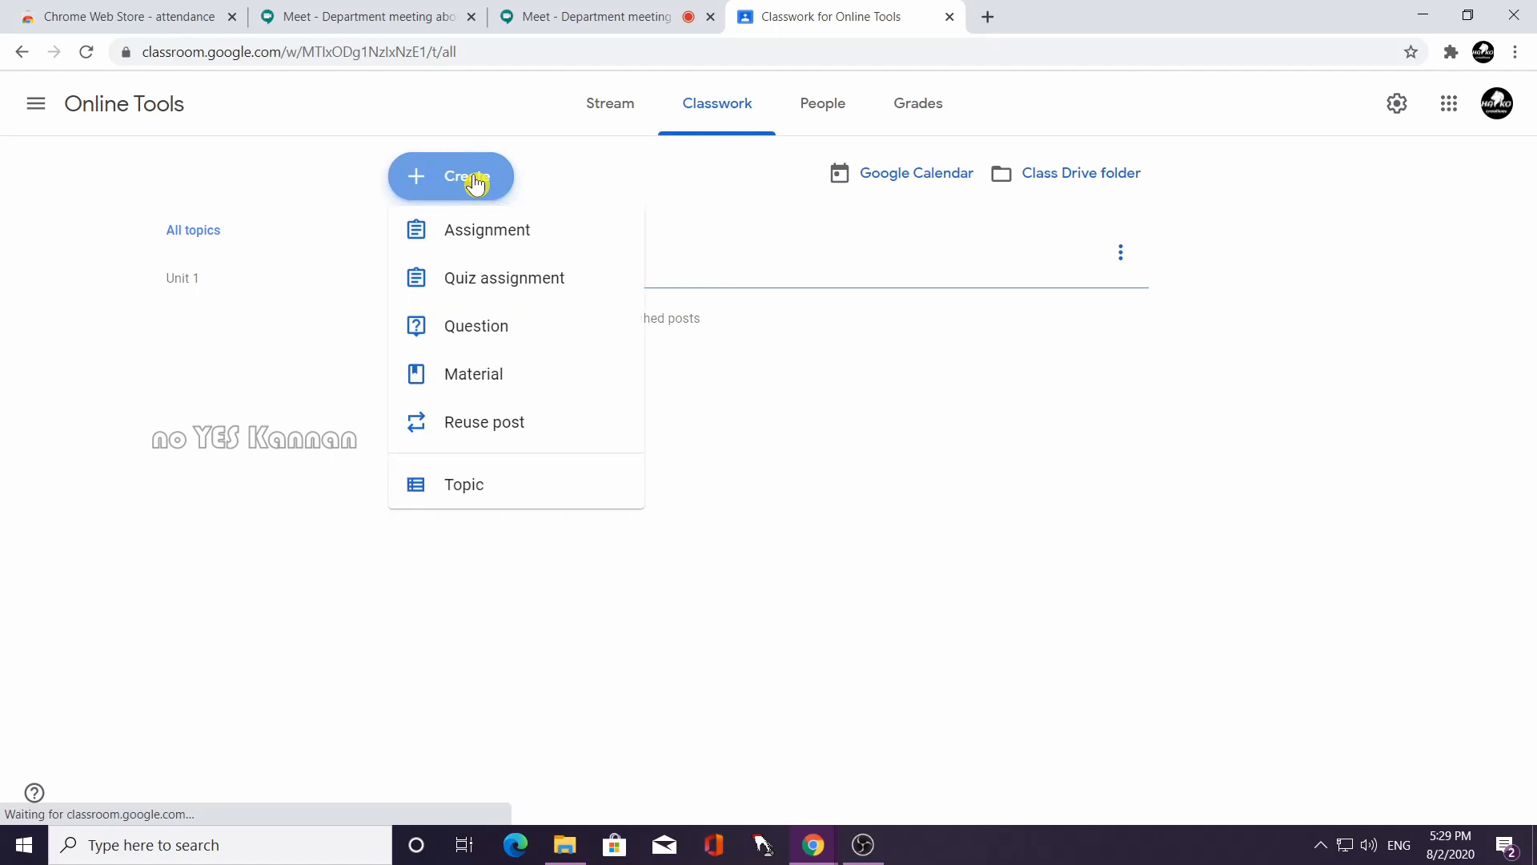
pyautogui.click(509, 250)
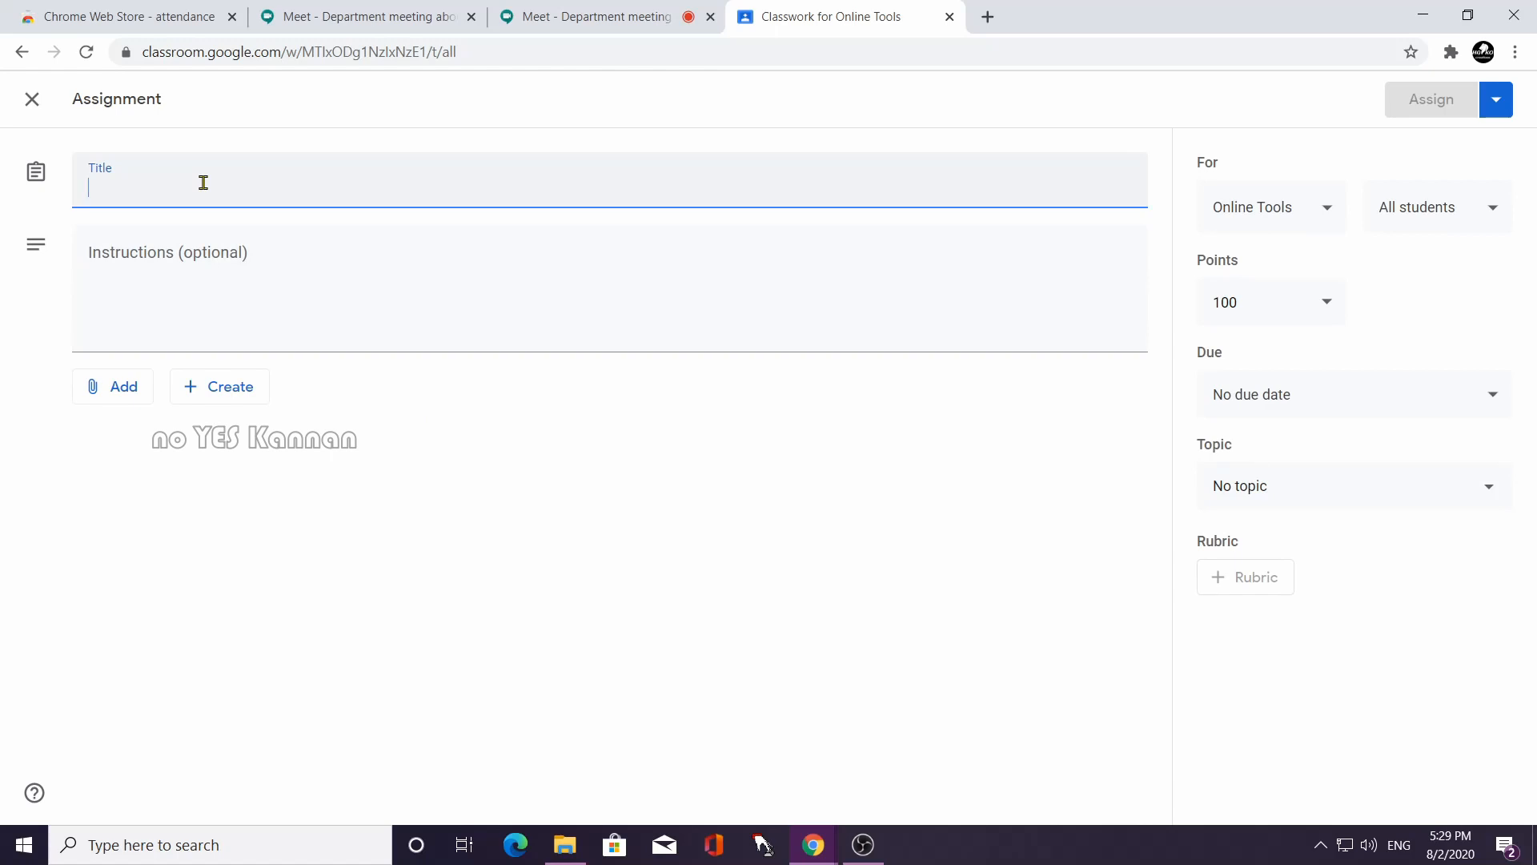
pyautogui.write('Google')
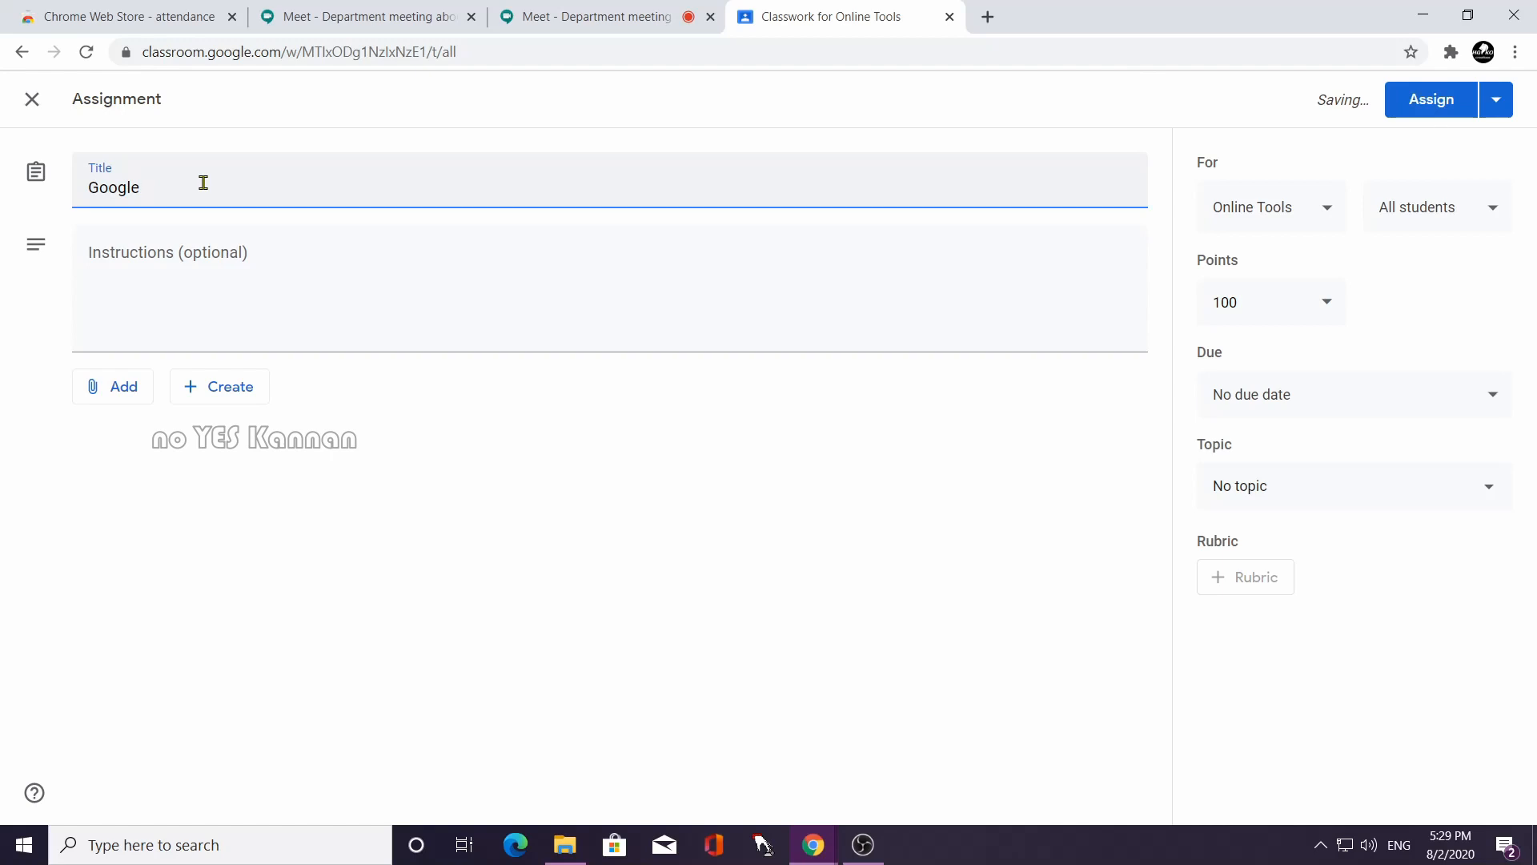
pyautogui.write(' Forms')
pyautogui.press('BackSpace')
pyautogui.press('BackSpace')
pyautogui.press('BackSpace')
pyautogui.press('BackSpace')
pyautogui.press('BackSpace')
pyautogui.press('BackSpace')
pyautogui.press('BackSpace')
pyautogui.press('BackSpace')
pyautogui.press('BackSpace')
pyautogui.press('BackSpace')
pyautogui.press('BackSpace')
pyautogui.press('BackSpace')
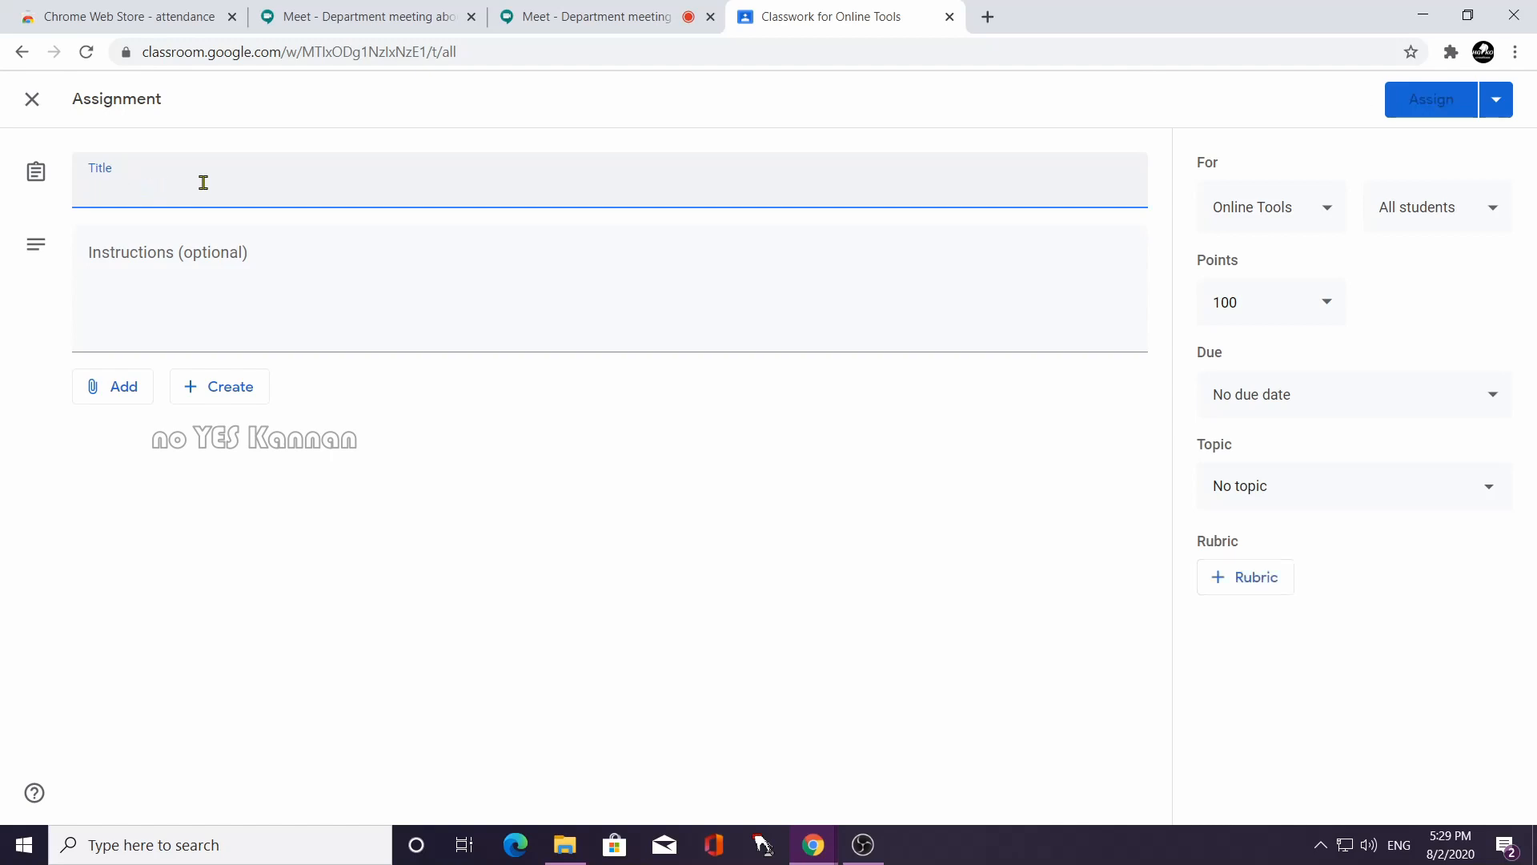
# Title the assignment "Creating Google forms" and look over the attachment sources without adding one.
pyautogui.write('Creating Go')
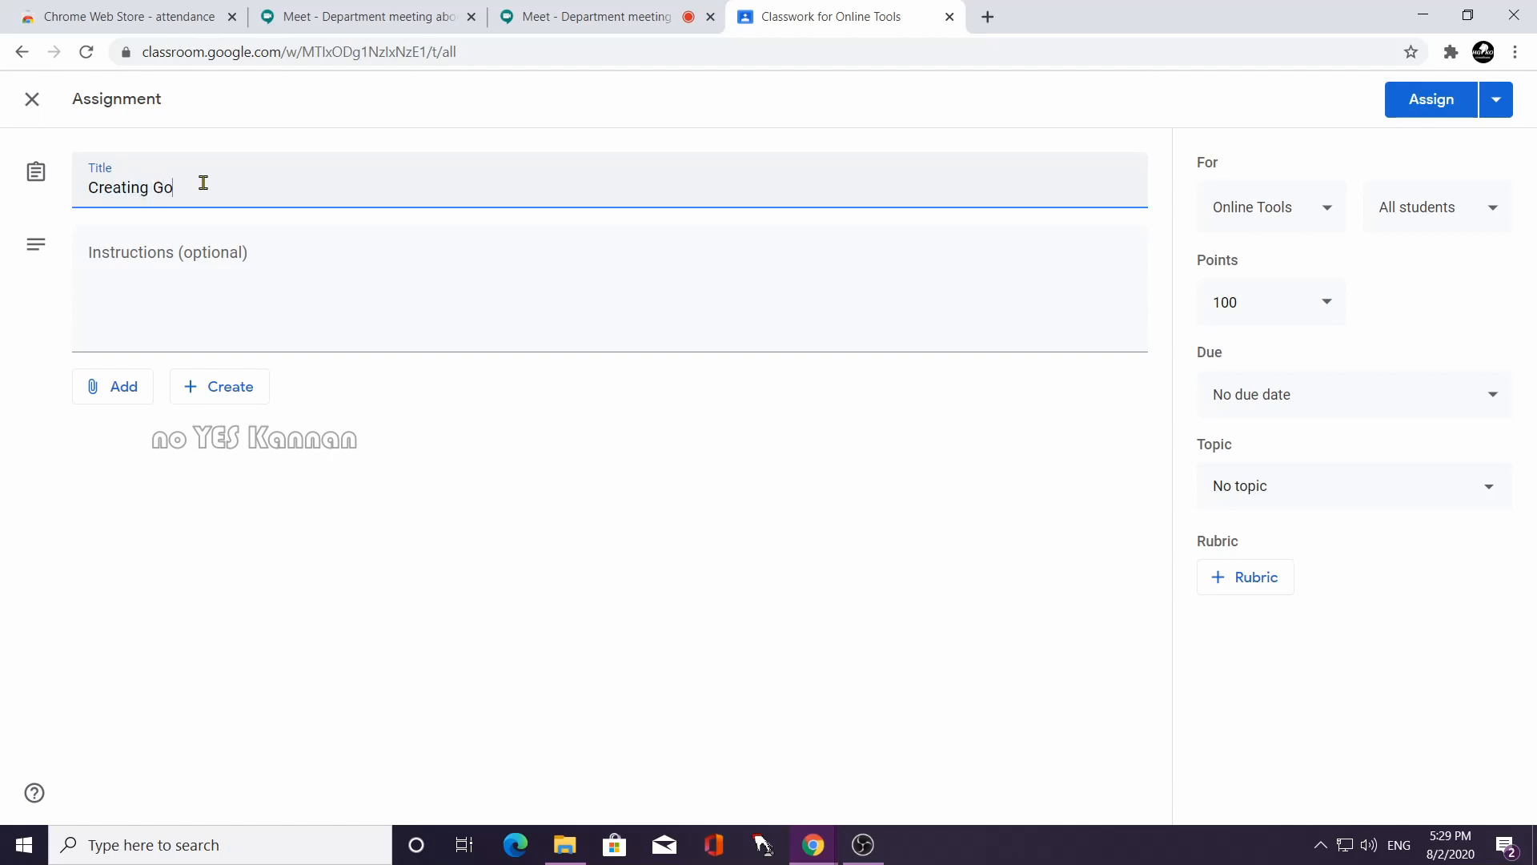
pyautogui.write('ogle forms')
pyautogui.click(122, 396)
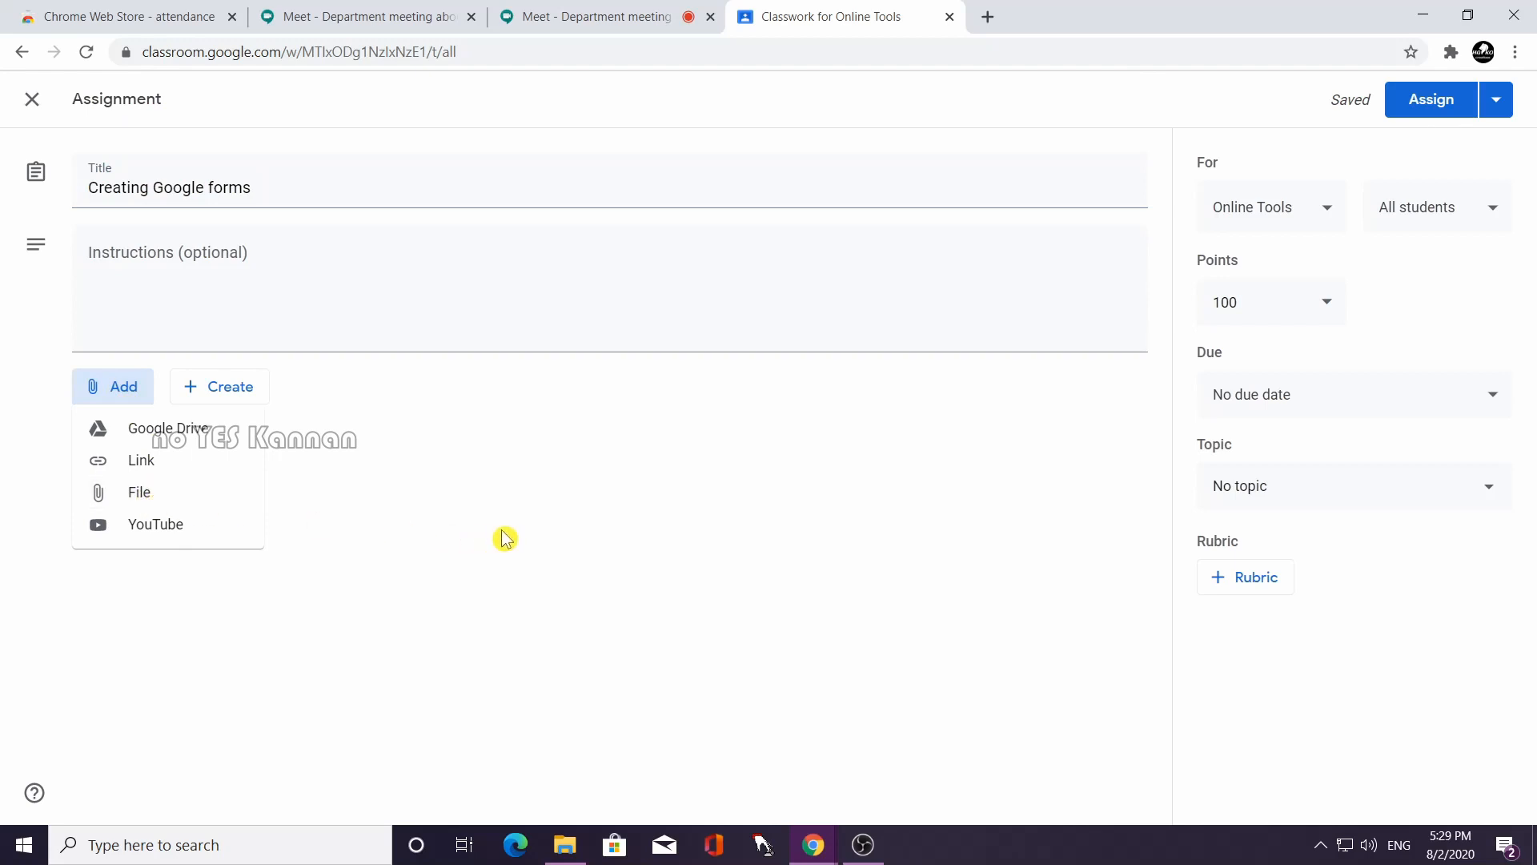
pyautogui.click(624, 540)
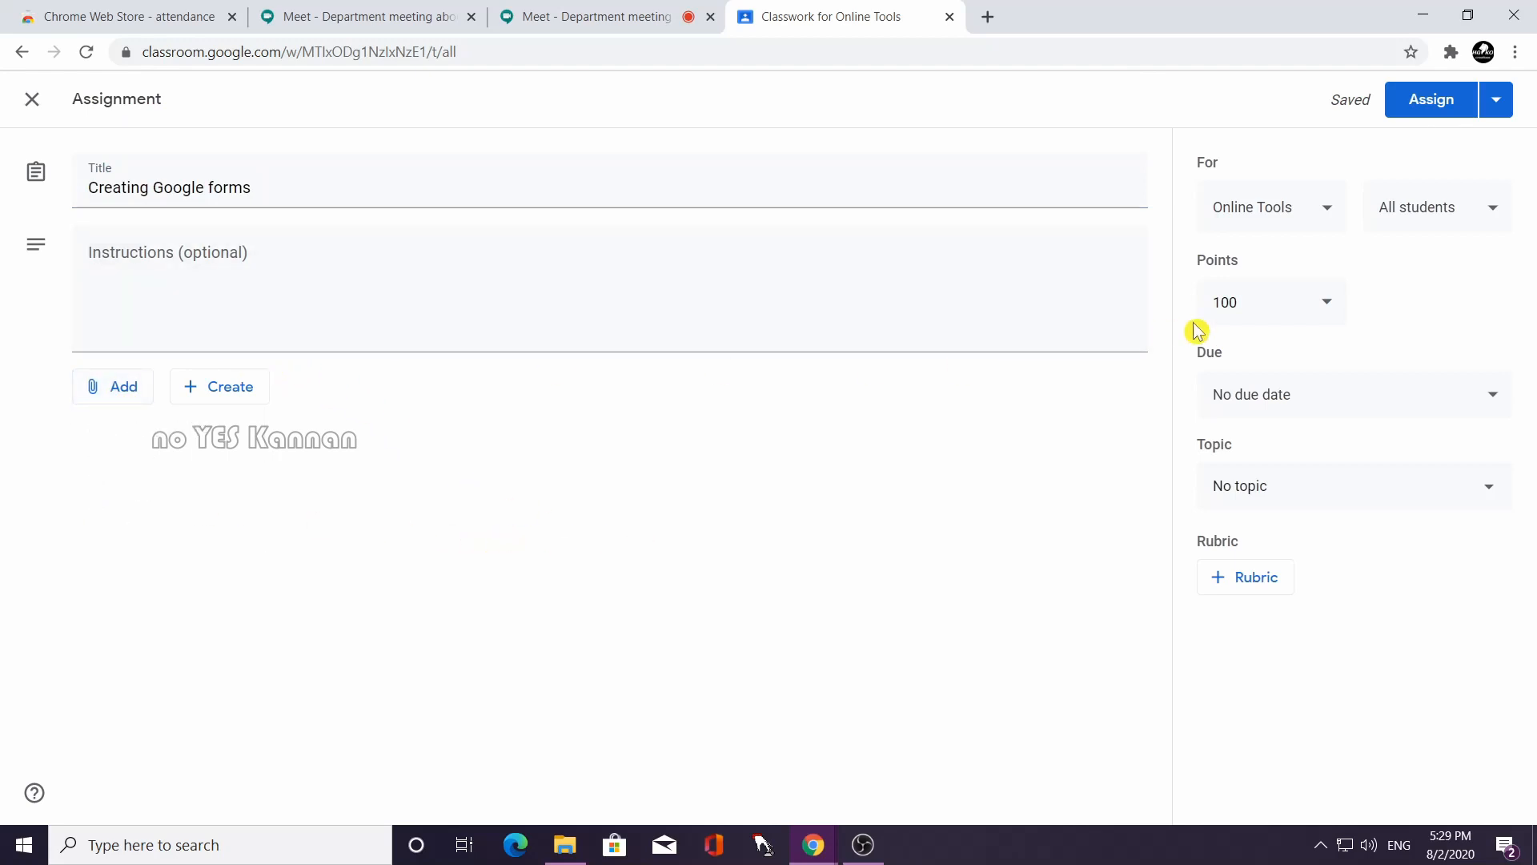
# Set the assignment's points to 10.
pyautogui.click(1343, 314)
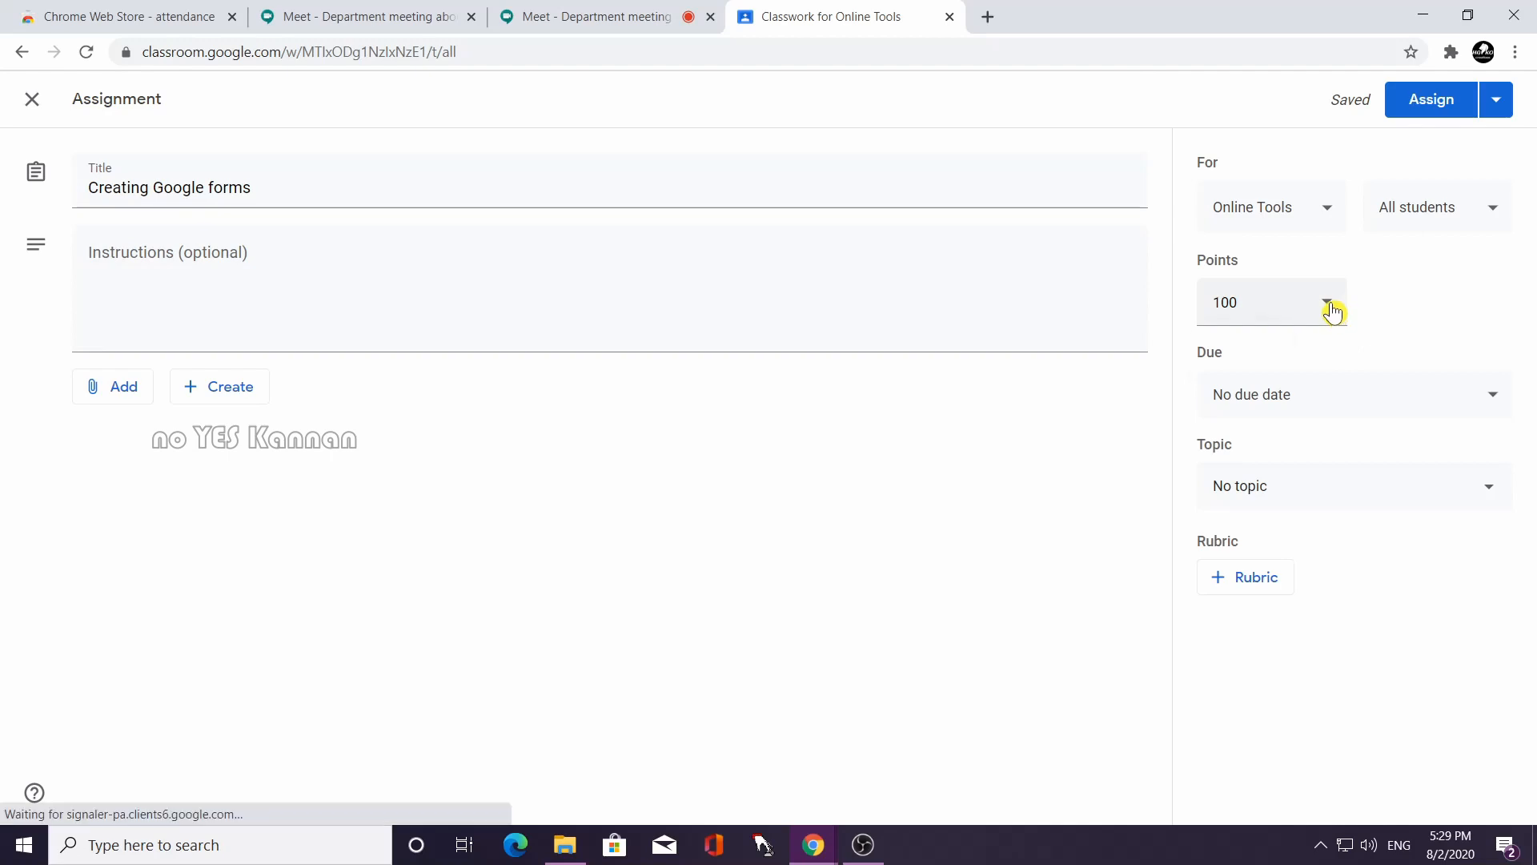
pyautogui.moveTo(1268, 303); pyautogui.dragTo(1179, 312)
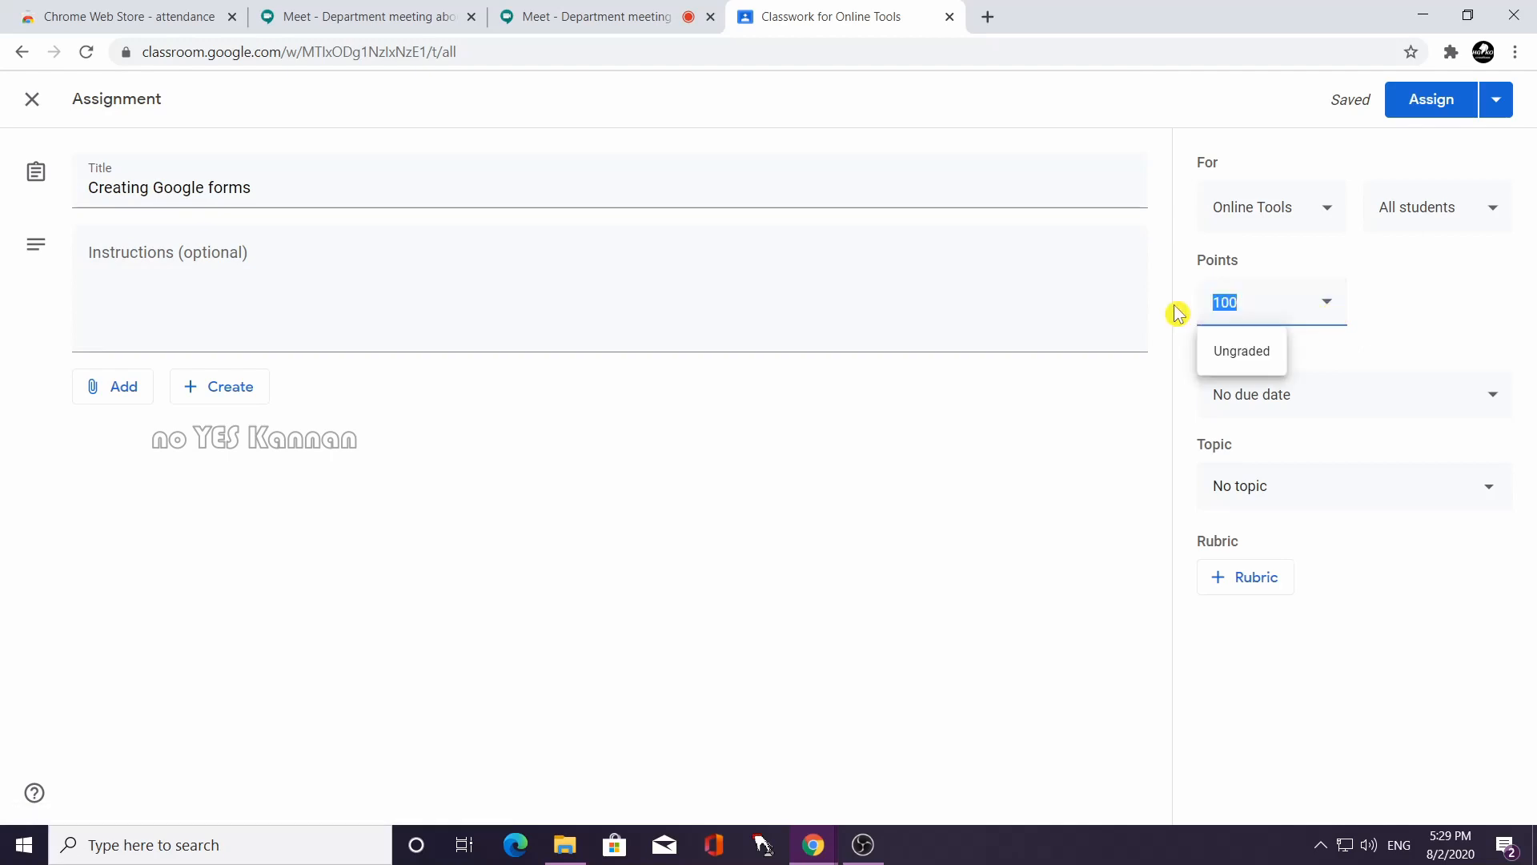
pyautogui.write('10')
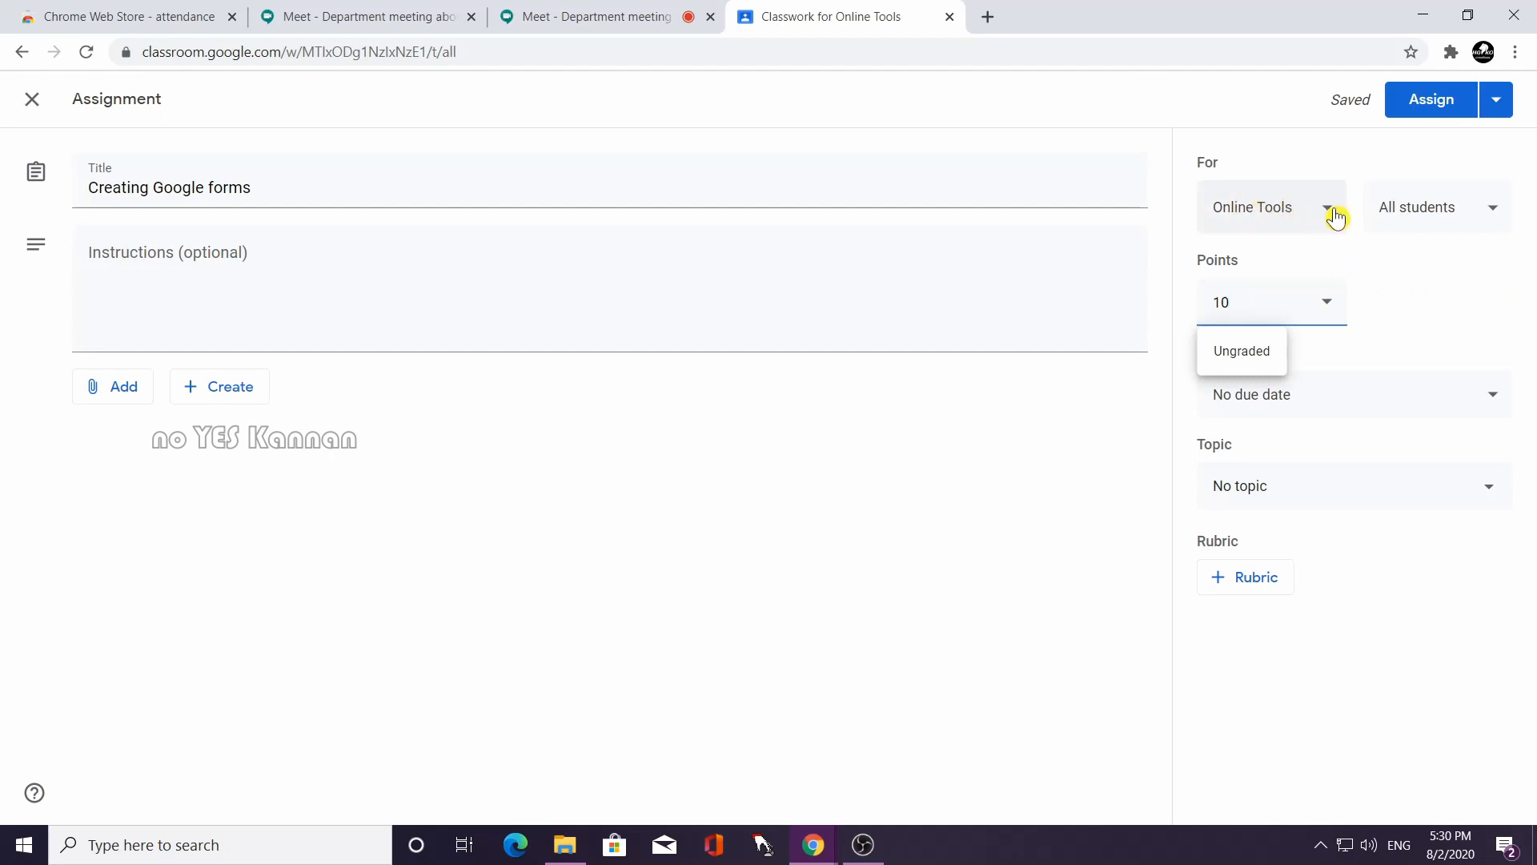
# Try assigning the work to only three individually chosen students, and restore the selection to all students.
pyautogui.click(1487, 216)
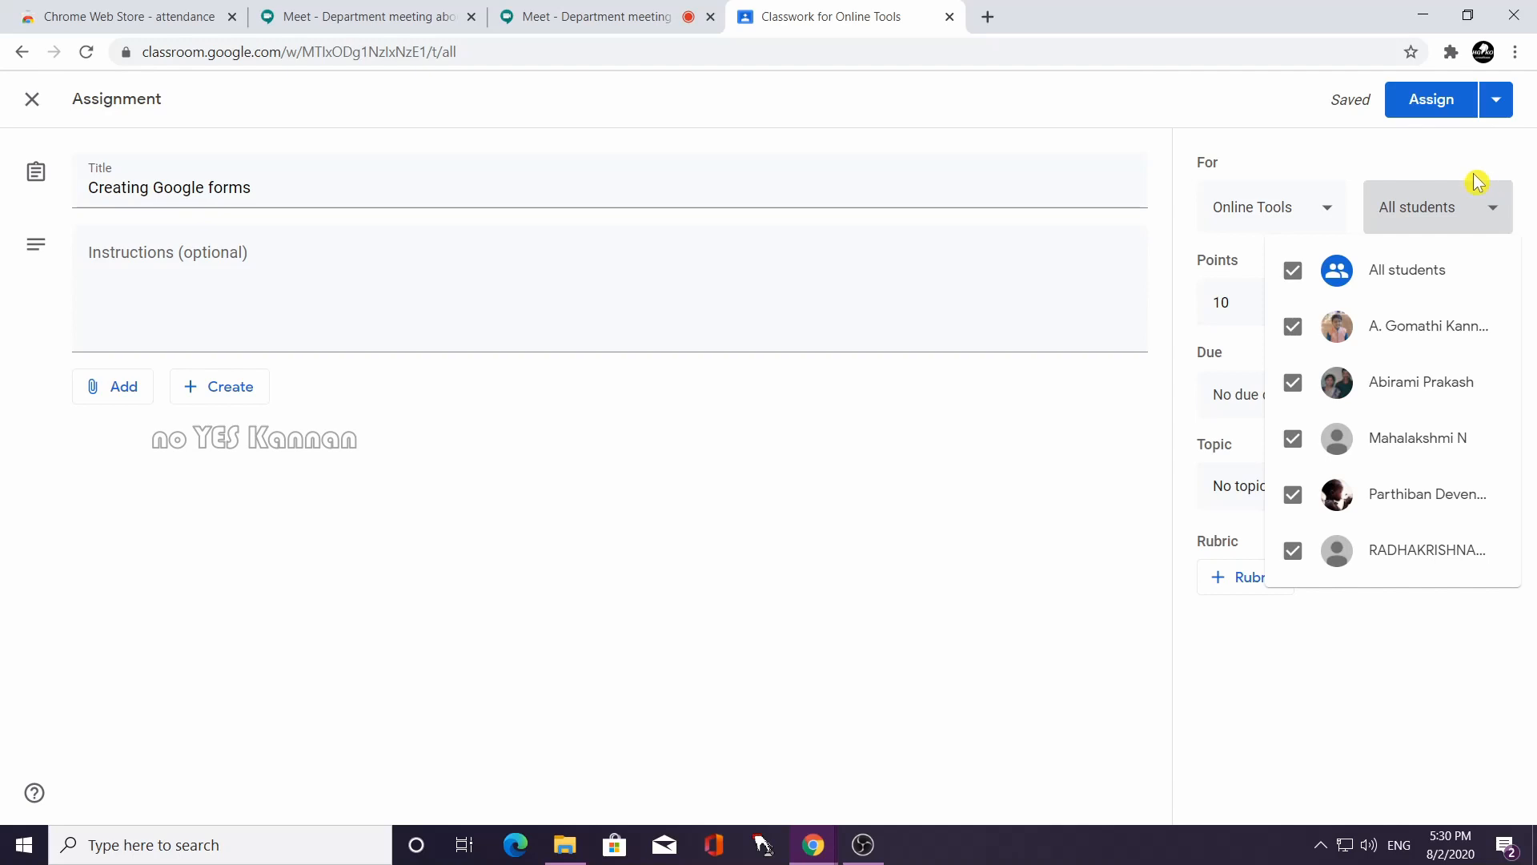
pyautogui.click(1301, 280)
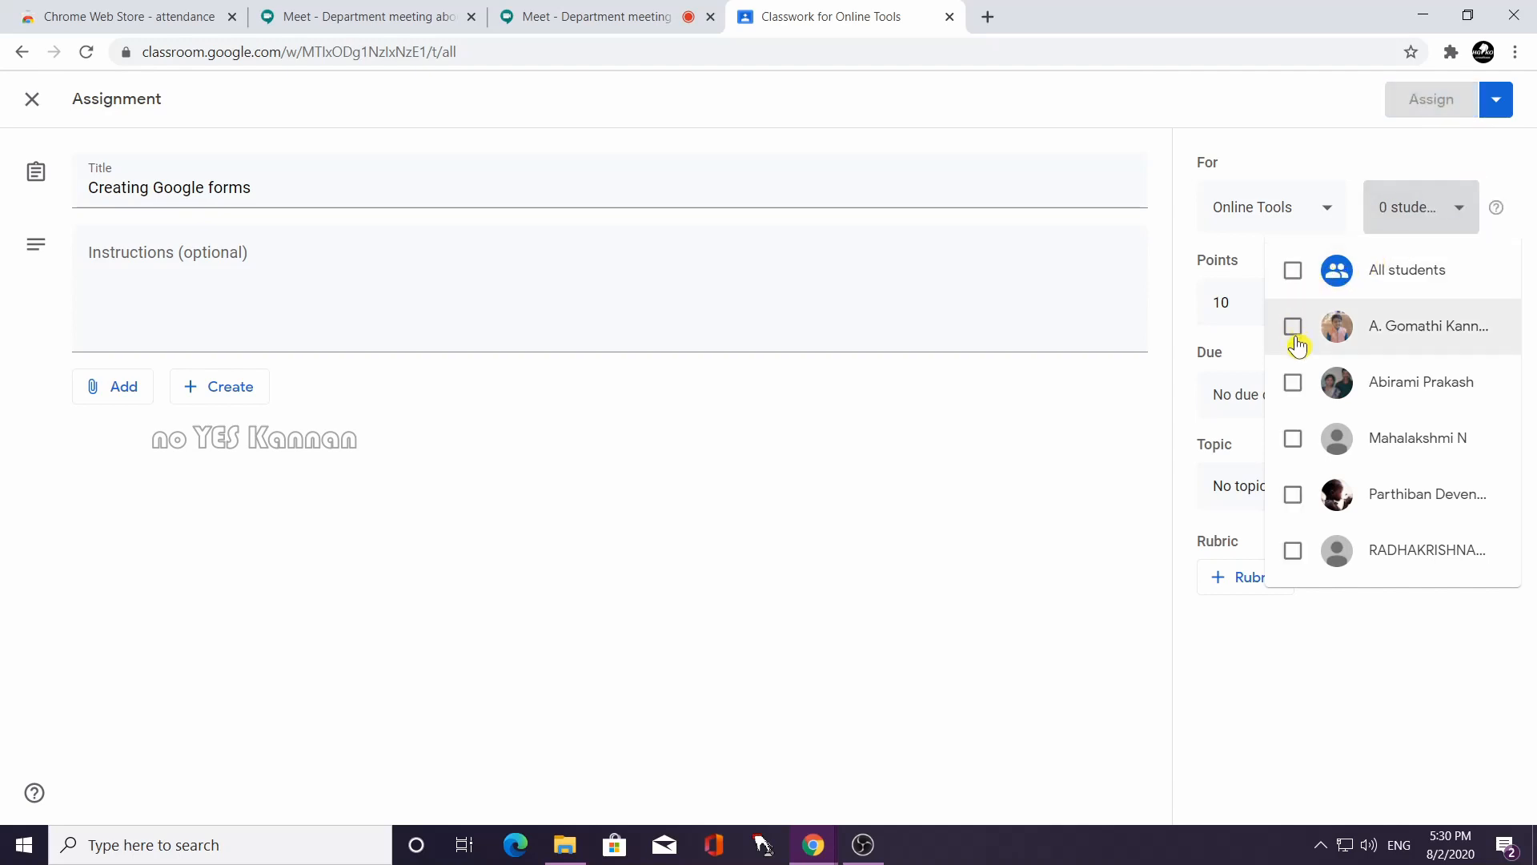
pyautogui.click(1293, 384)
pyautogui.click(1292, 432)
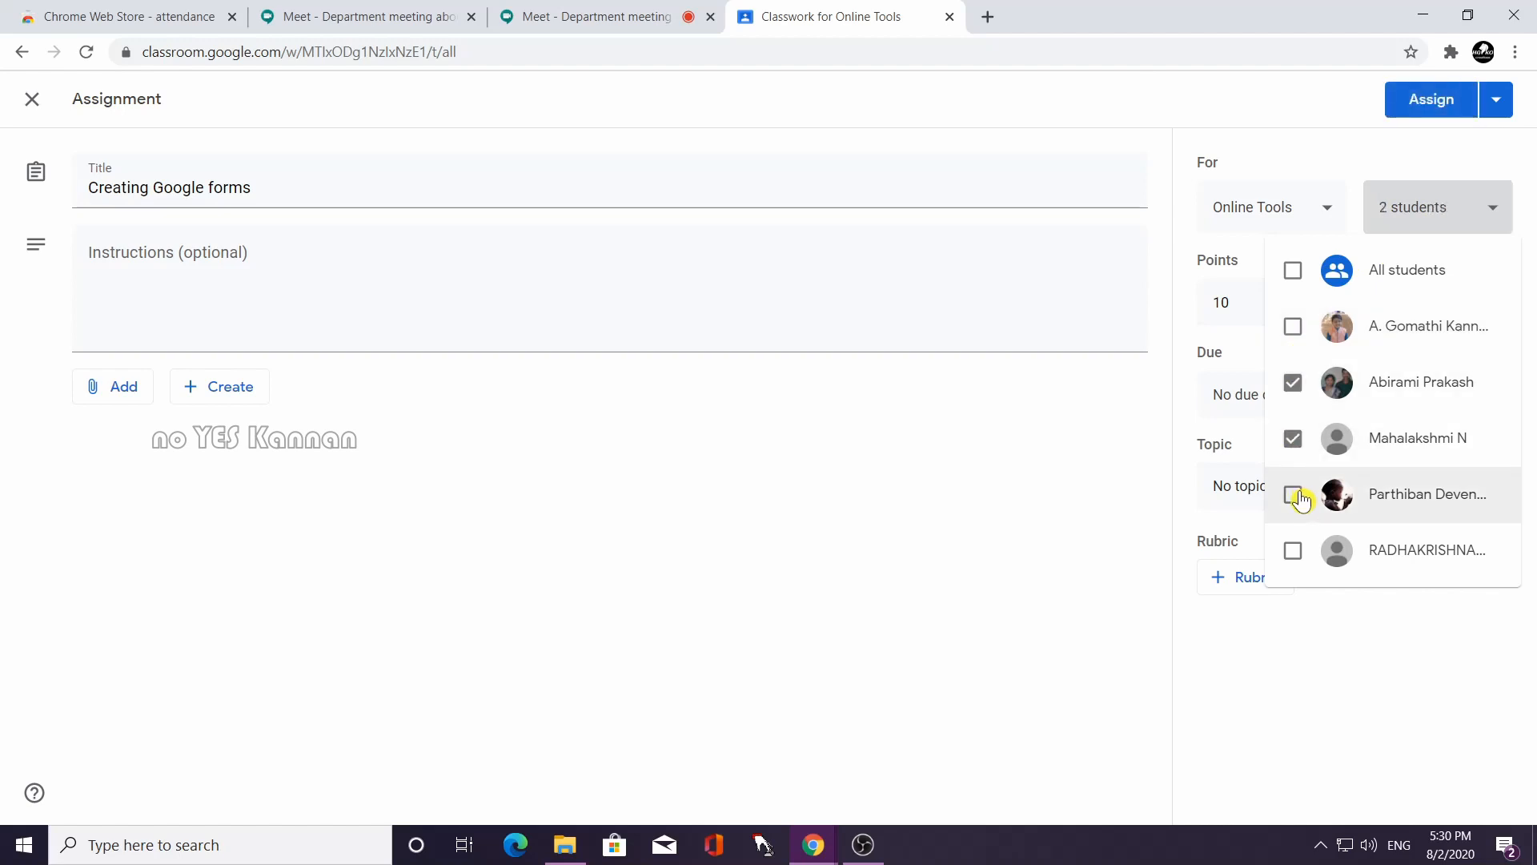
pyautogui.click(1293, 494)
pyautogui.click(1293, 272)
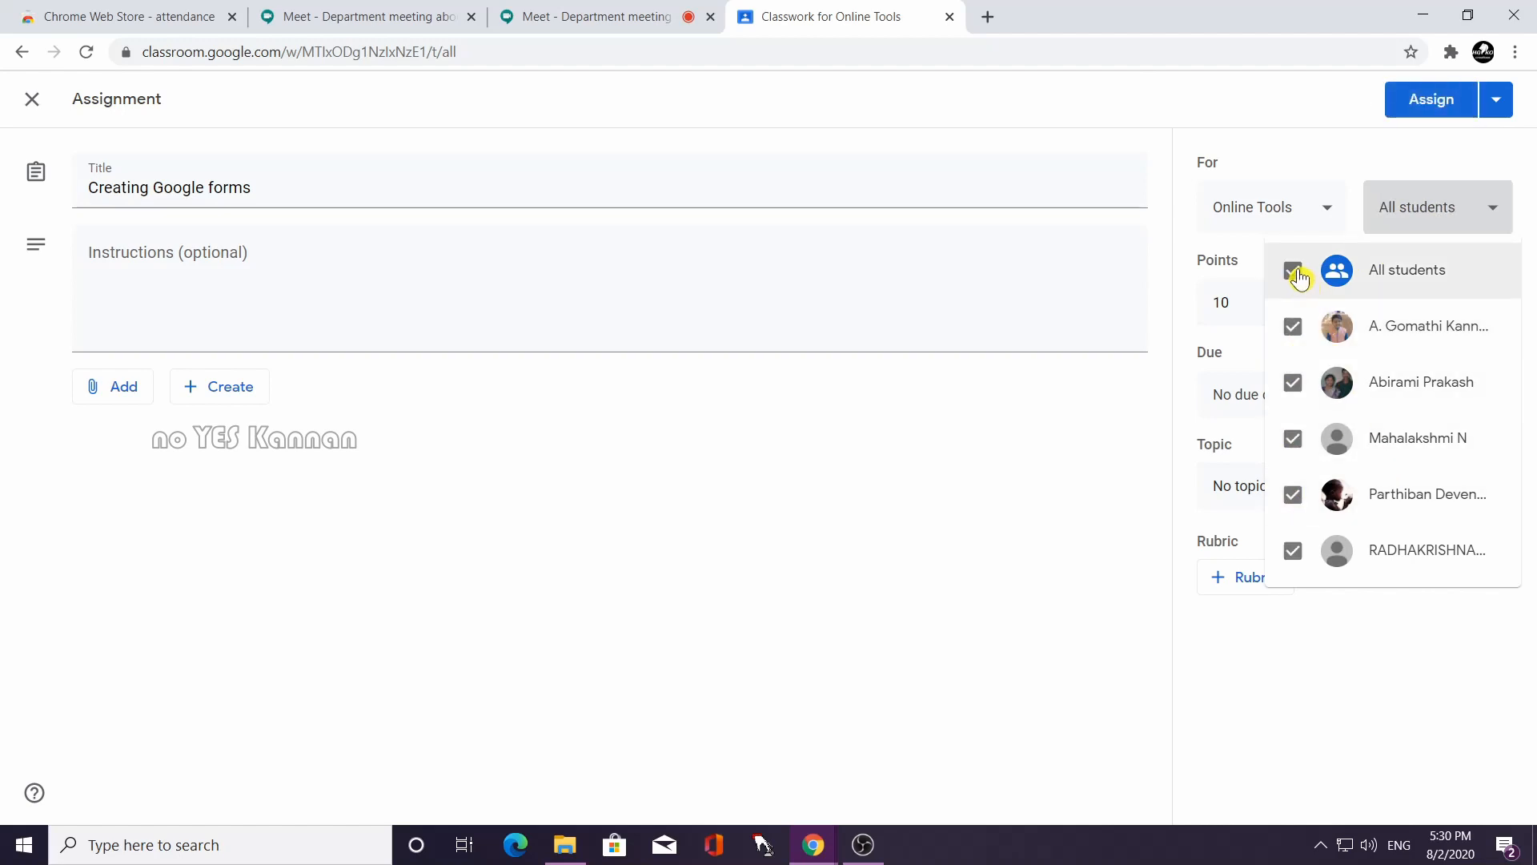
pyautogui.click(1479, 168)
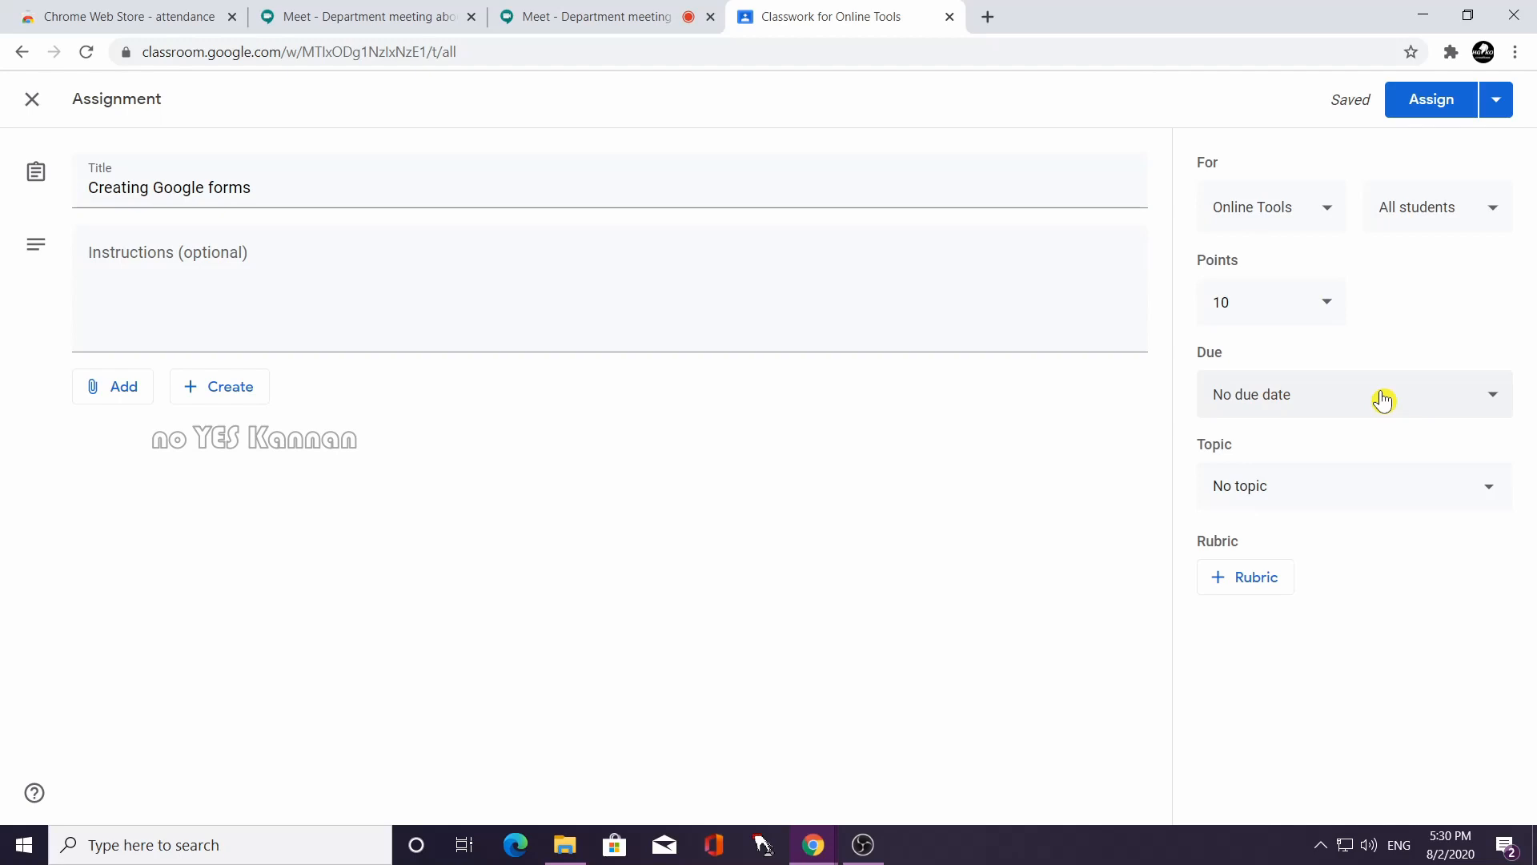
# Set the assignment's due date to Aug 3, 2020 at 17:30 and place it under the topic Unit 1.
pyautogui.click(1383, 400)
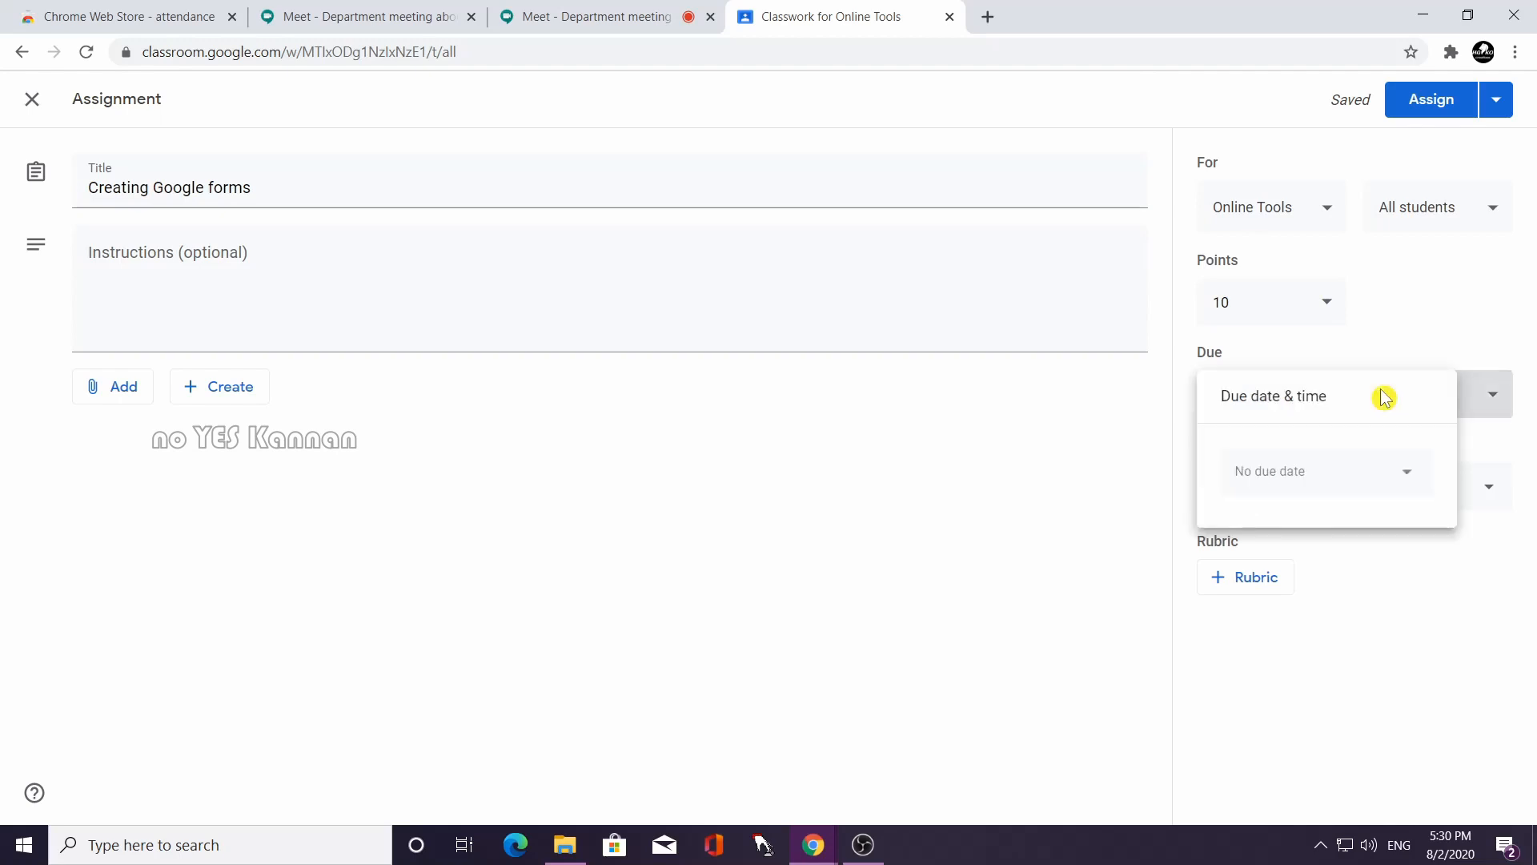
pyautogui.click(1372, 484)
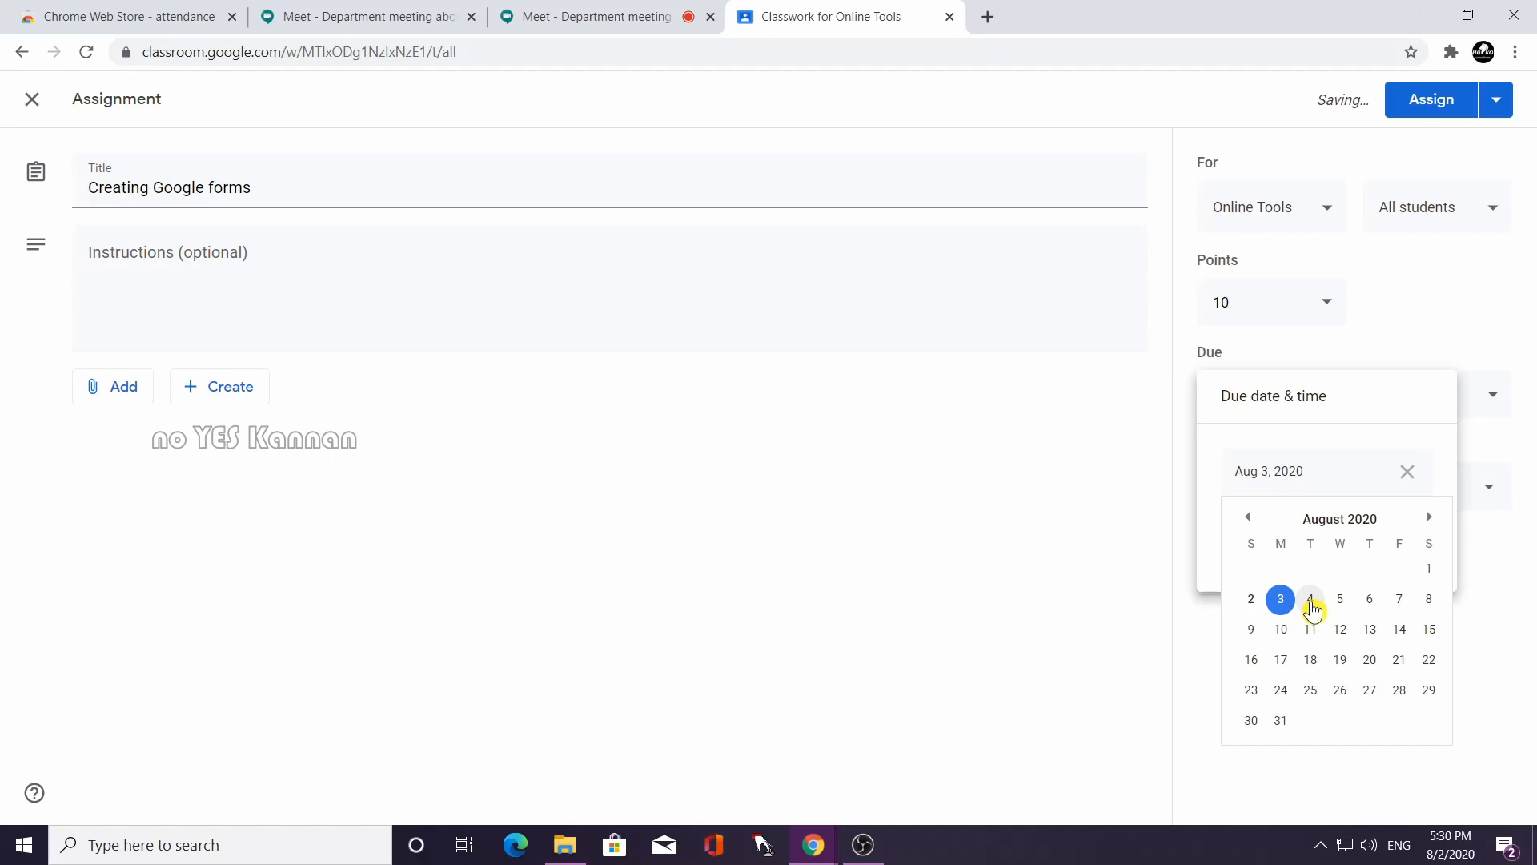
pyautogui.click(1281, 602)
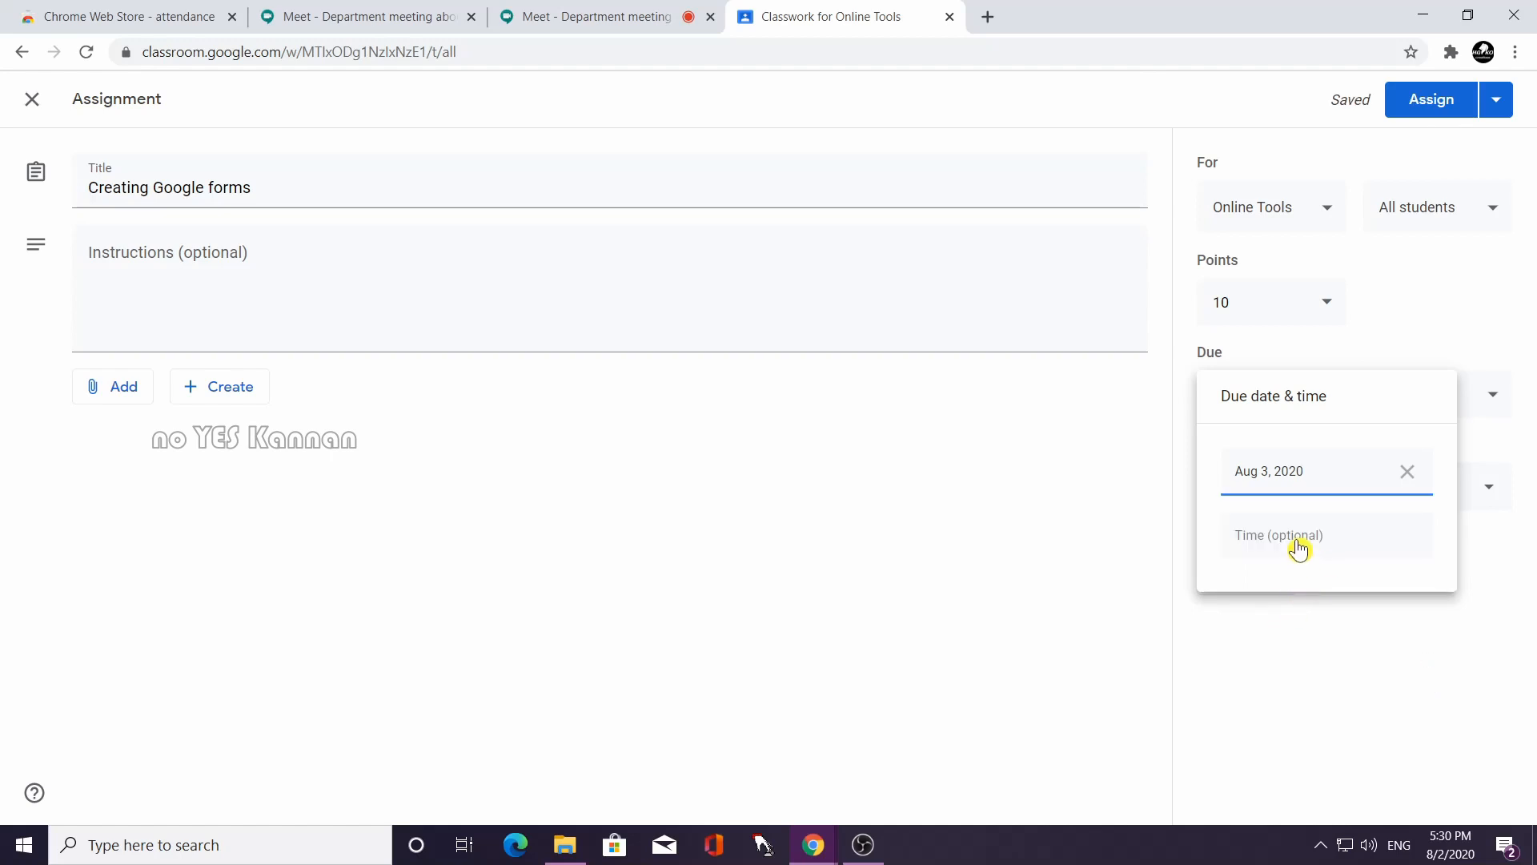
pyautogui.click(1297, 538)
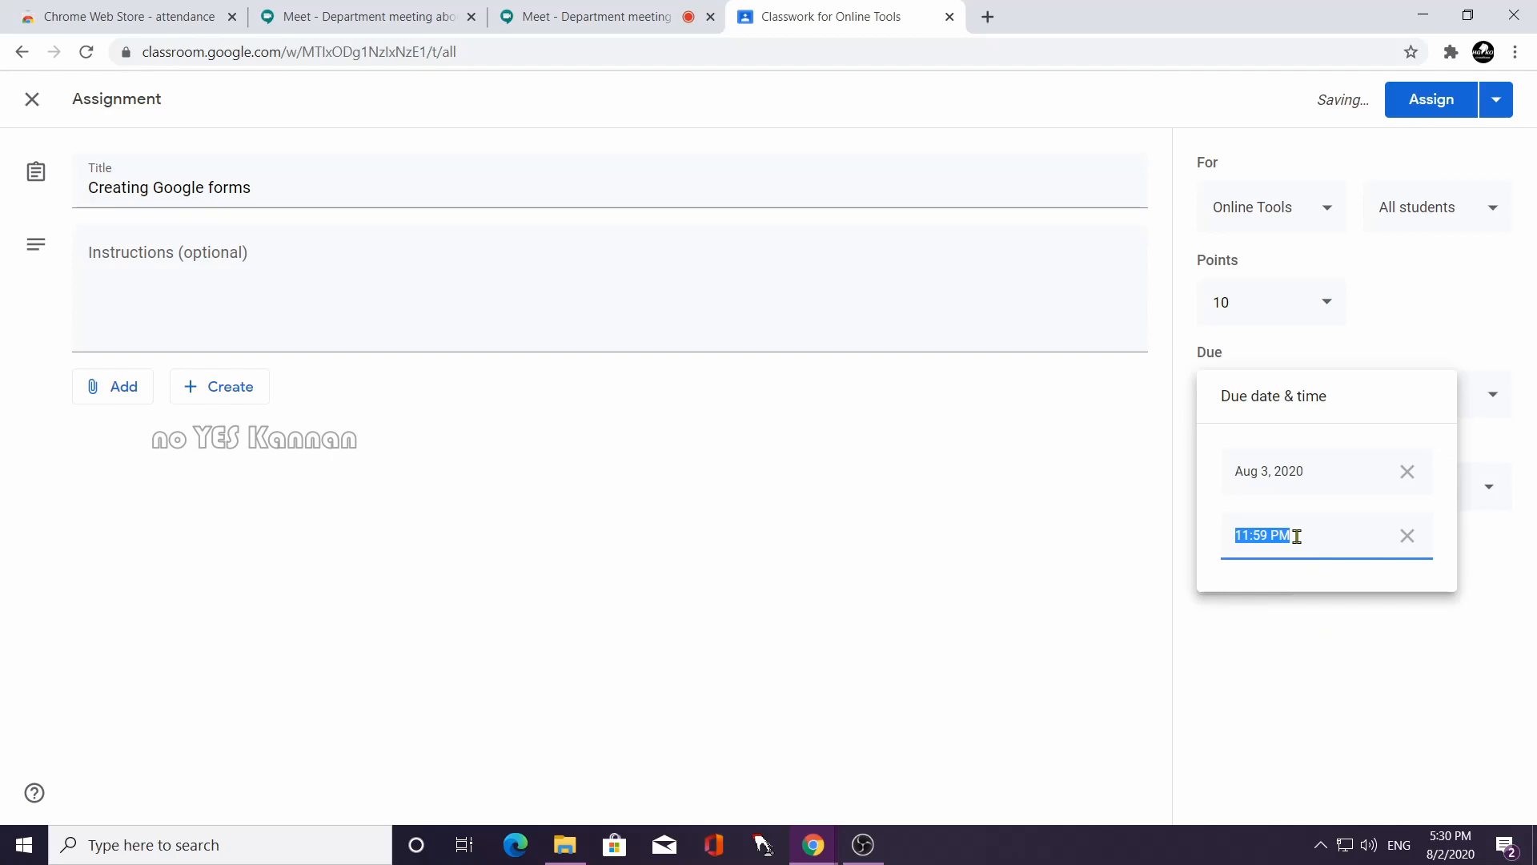
pyautogui.write('17:30')
pyautogui.click(1173, 637)
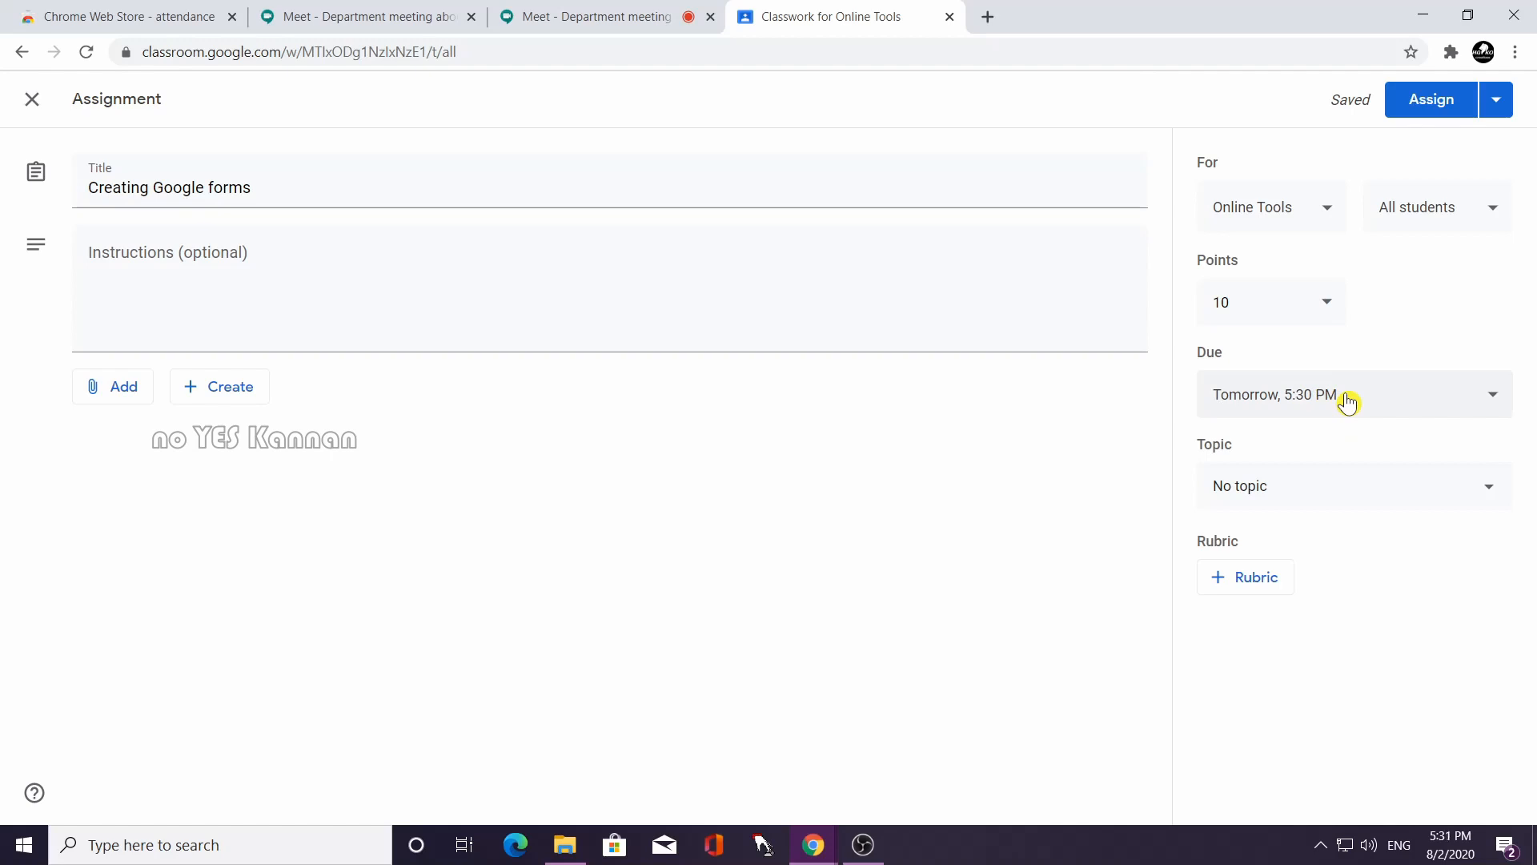
pyautogui.click(1462, 497)
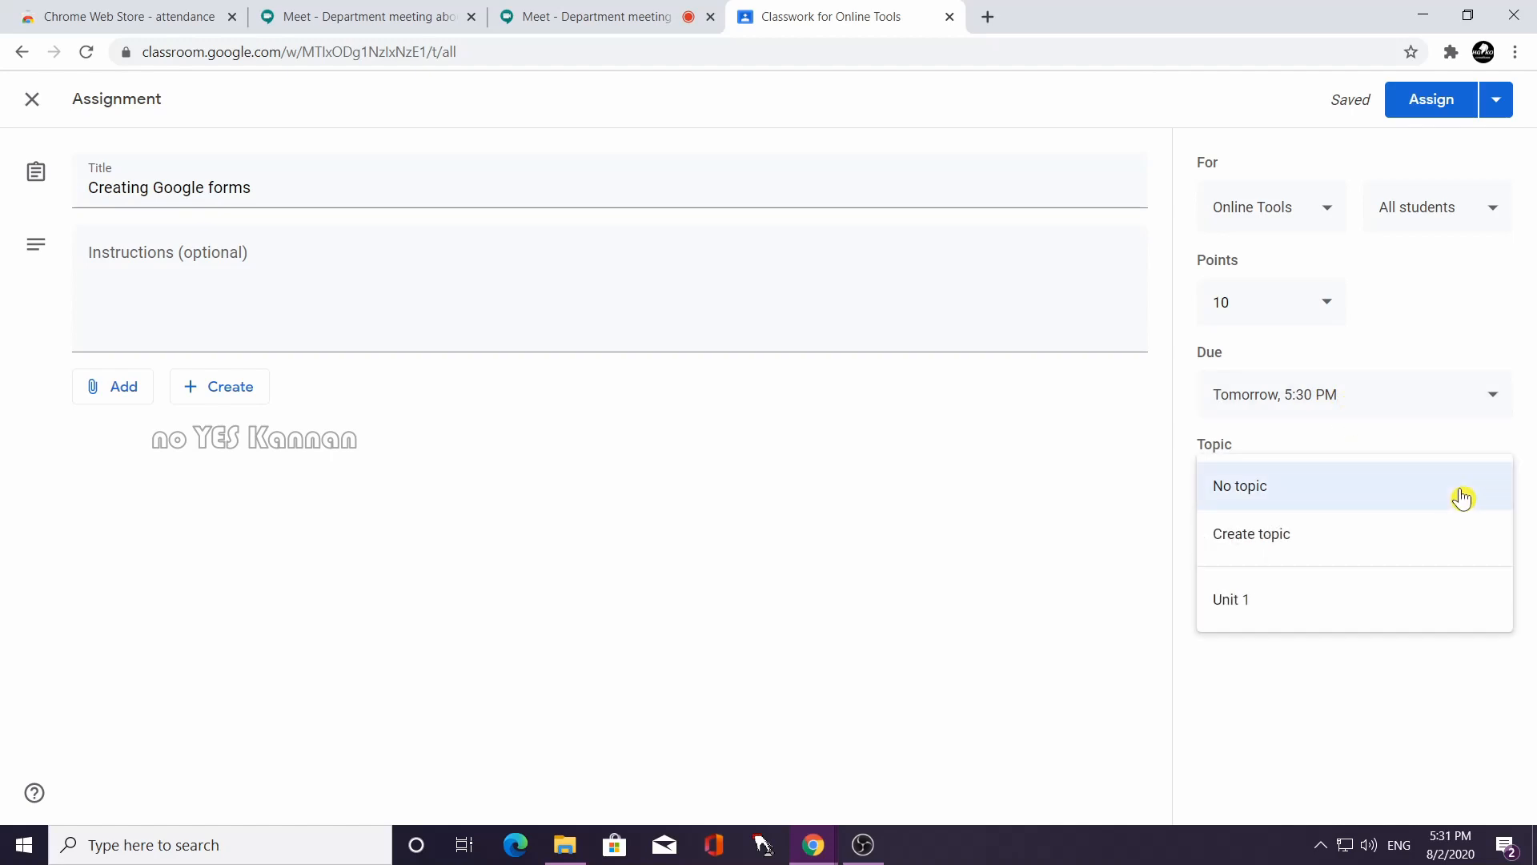
pyautogui.click(1238, 610)
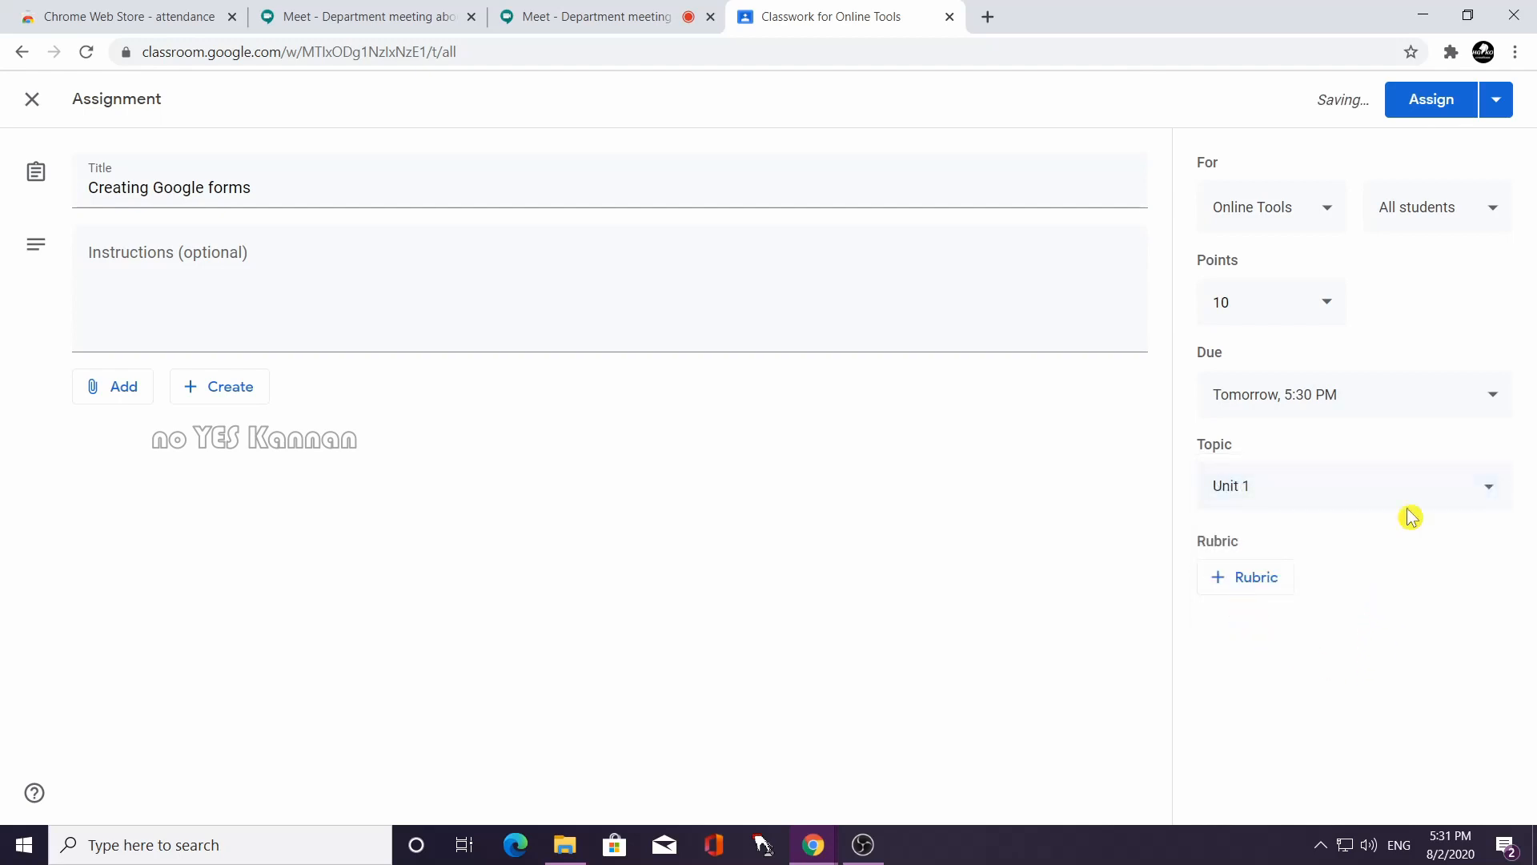
# Try scheduling the assignment for Aug 3, 2020 at 10:00, and cancel the scheduling.
pyautogui.click(1499, 99)
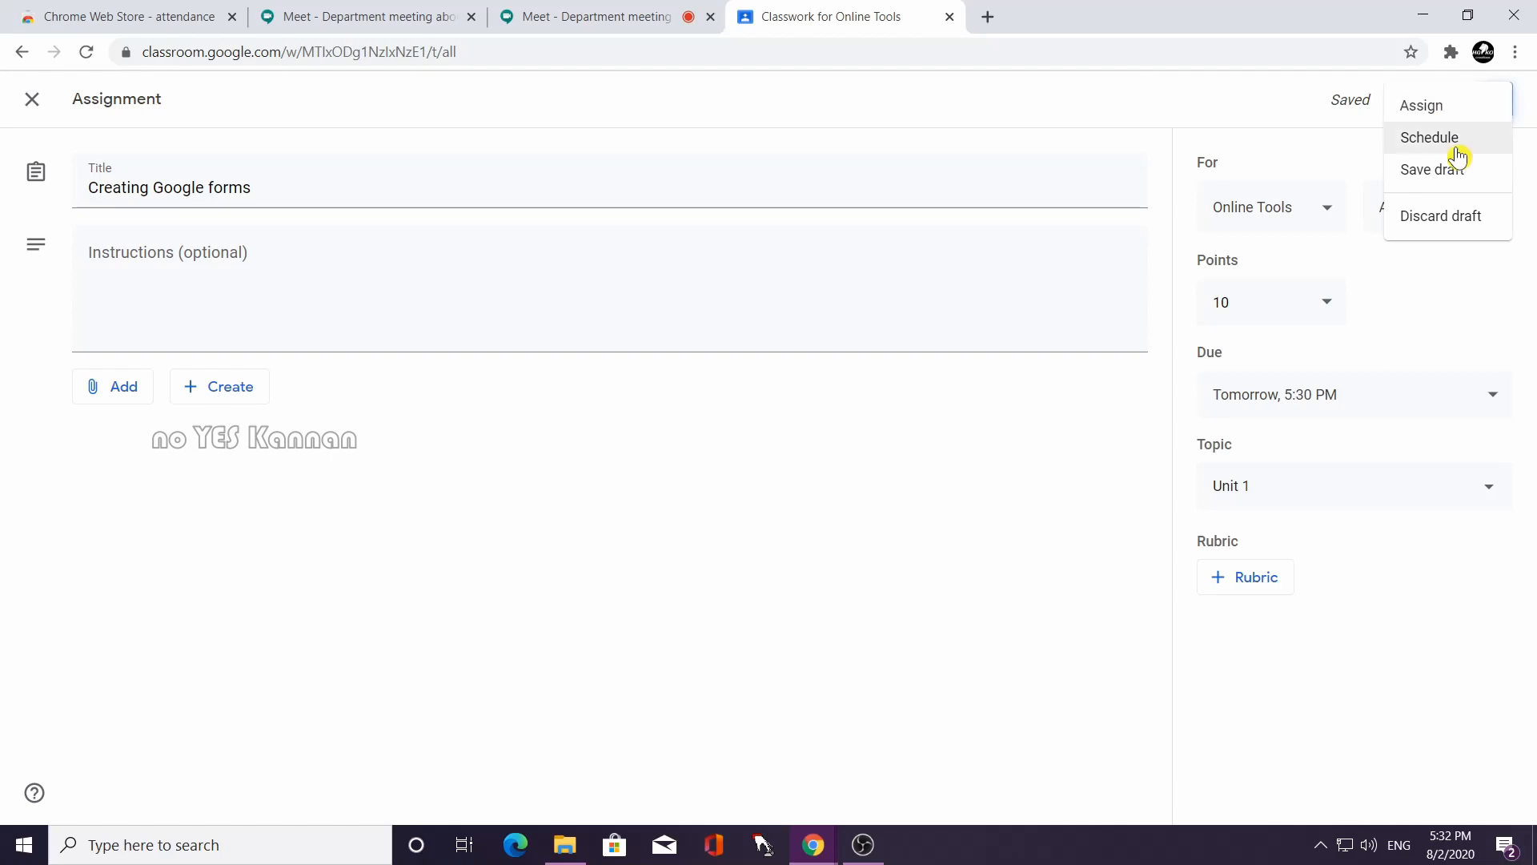
pyautogui.click(1456, 144)
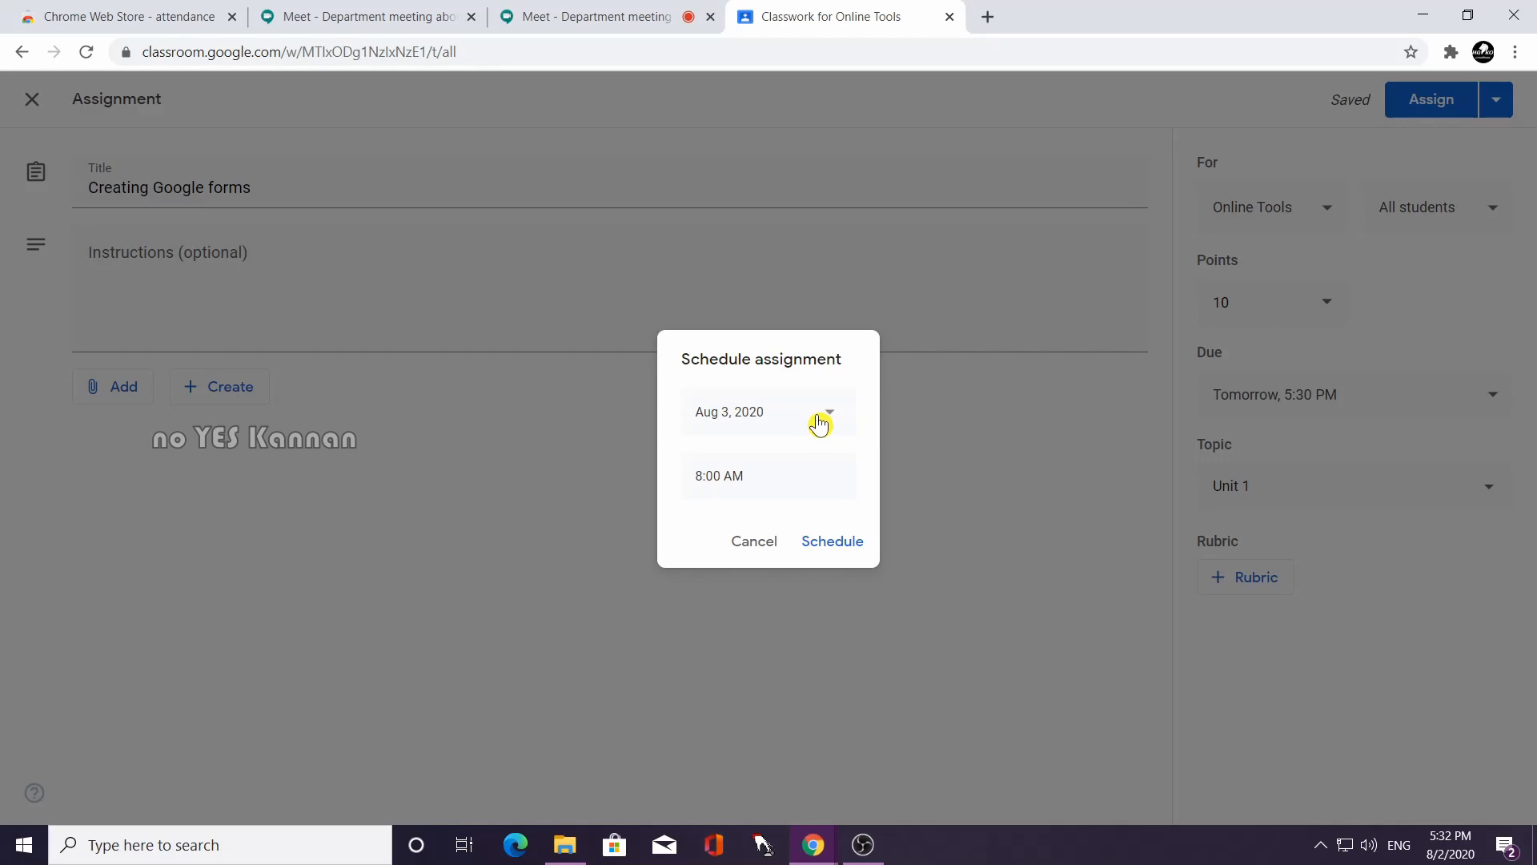
pyautogui.click(766, 480)
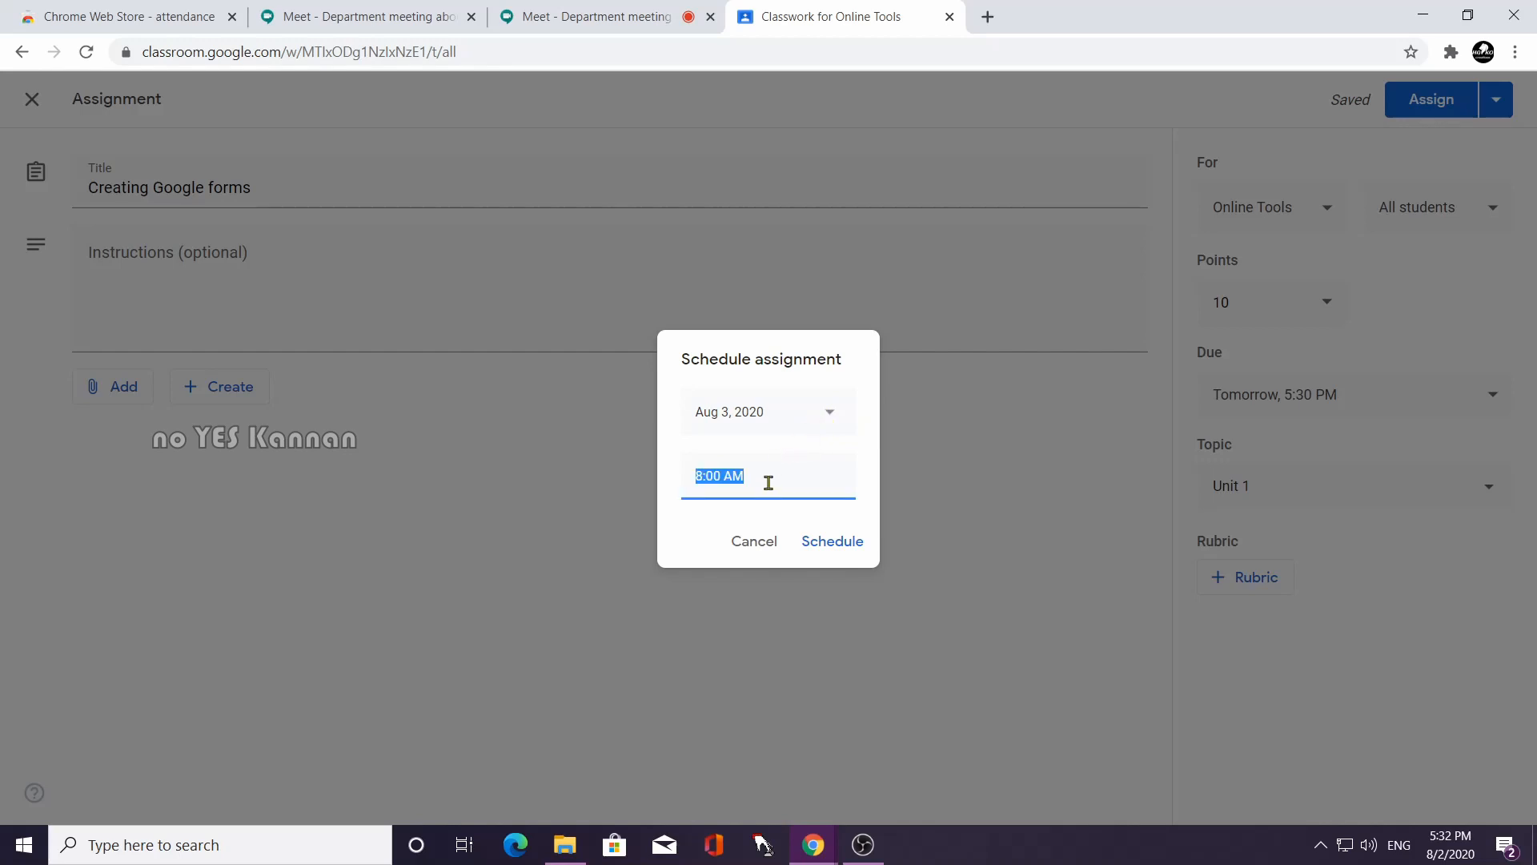
pyautogui.press('Left')
pyautogui.press('Delete')
pyautogui.press('Delete')
pyautogui.press('Delete')
pyautogui.press('Delete')
pyautogui.write('10:00')
pyautogui.click(767, 541)
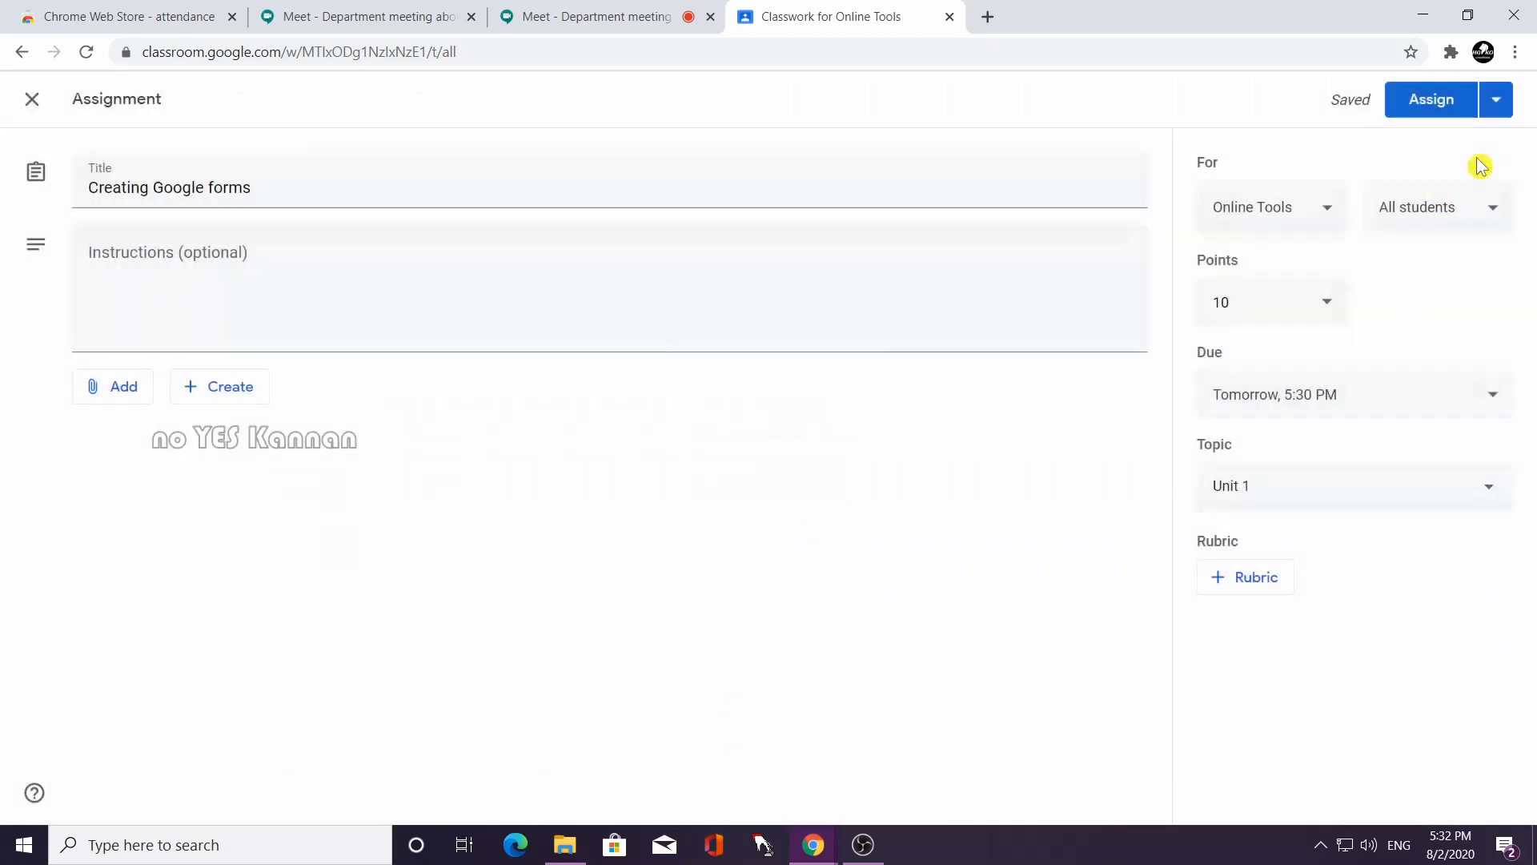
pyautogui.click(1493, 115)
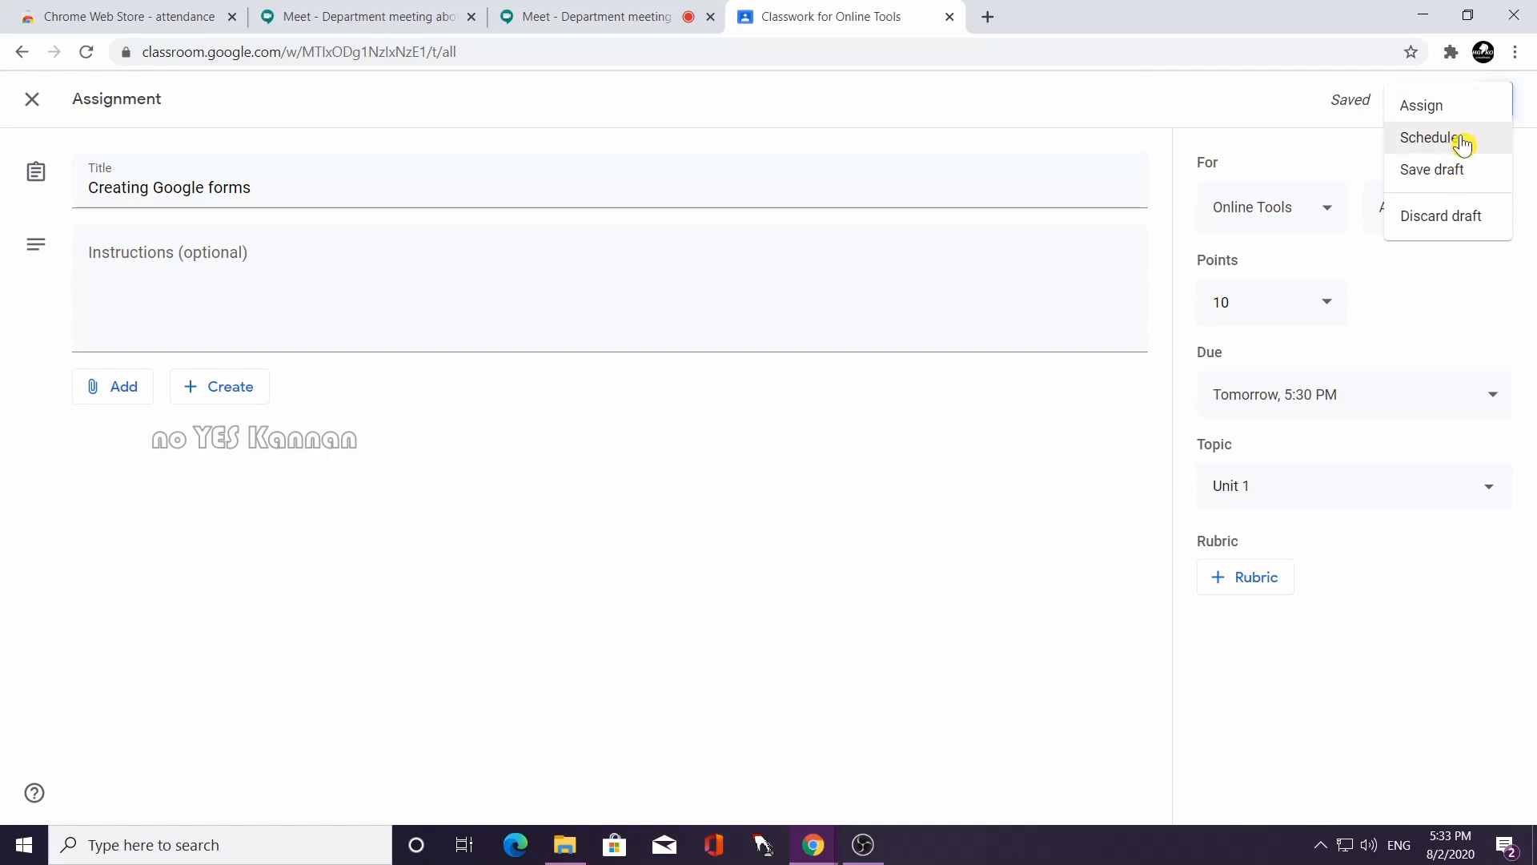
pyautogui.click(1255, 99)
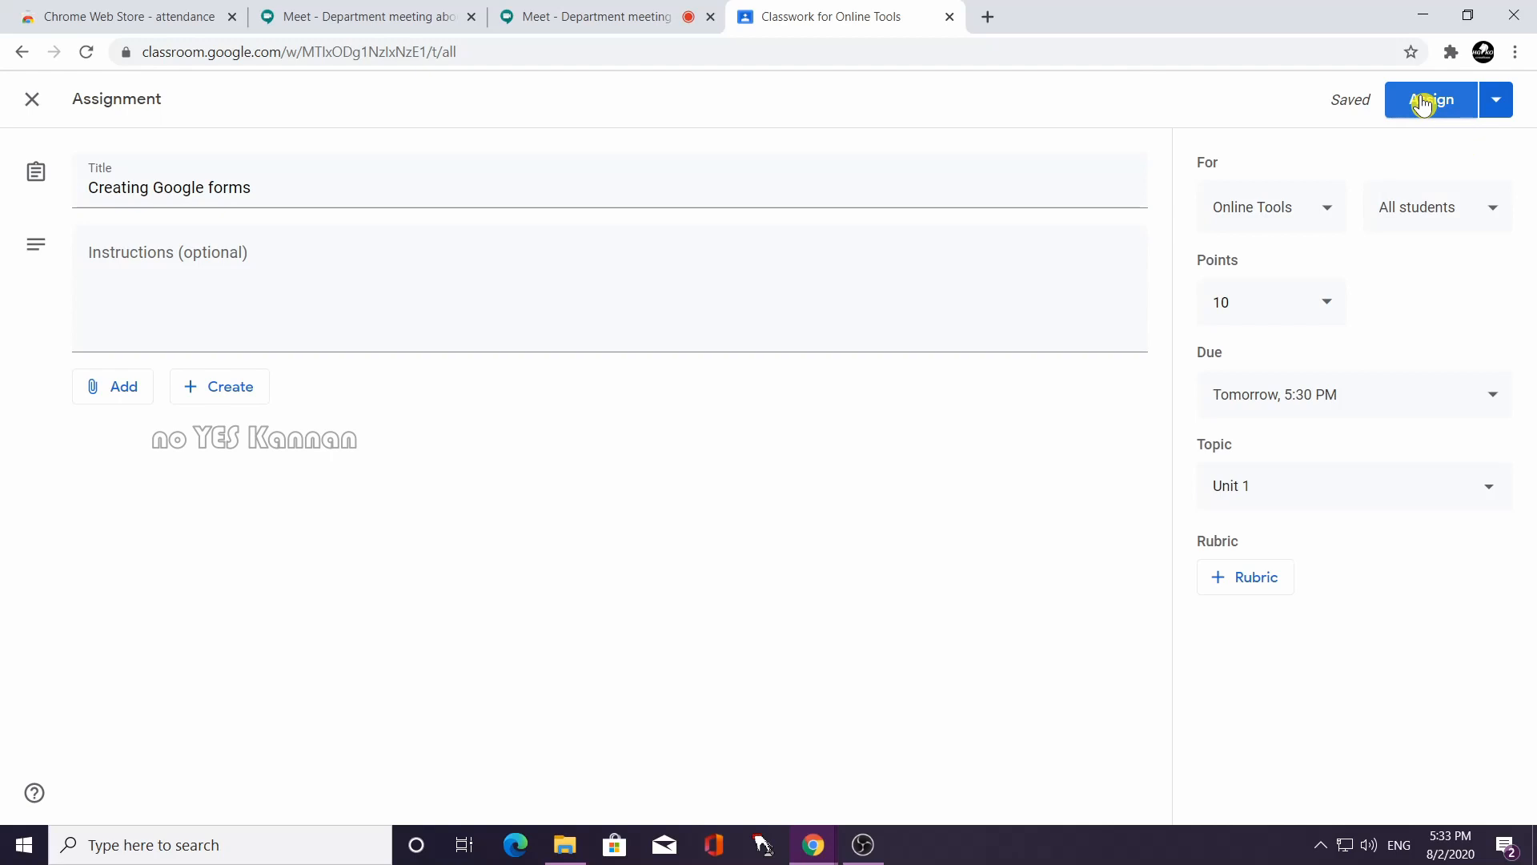
pyautogui.click(1496, 101)
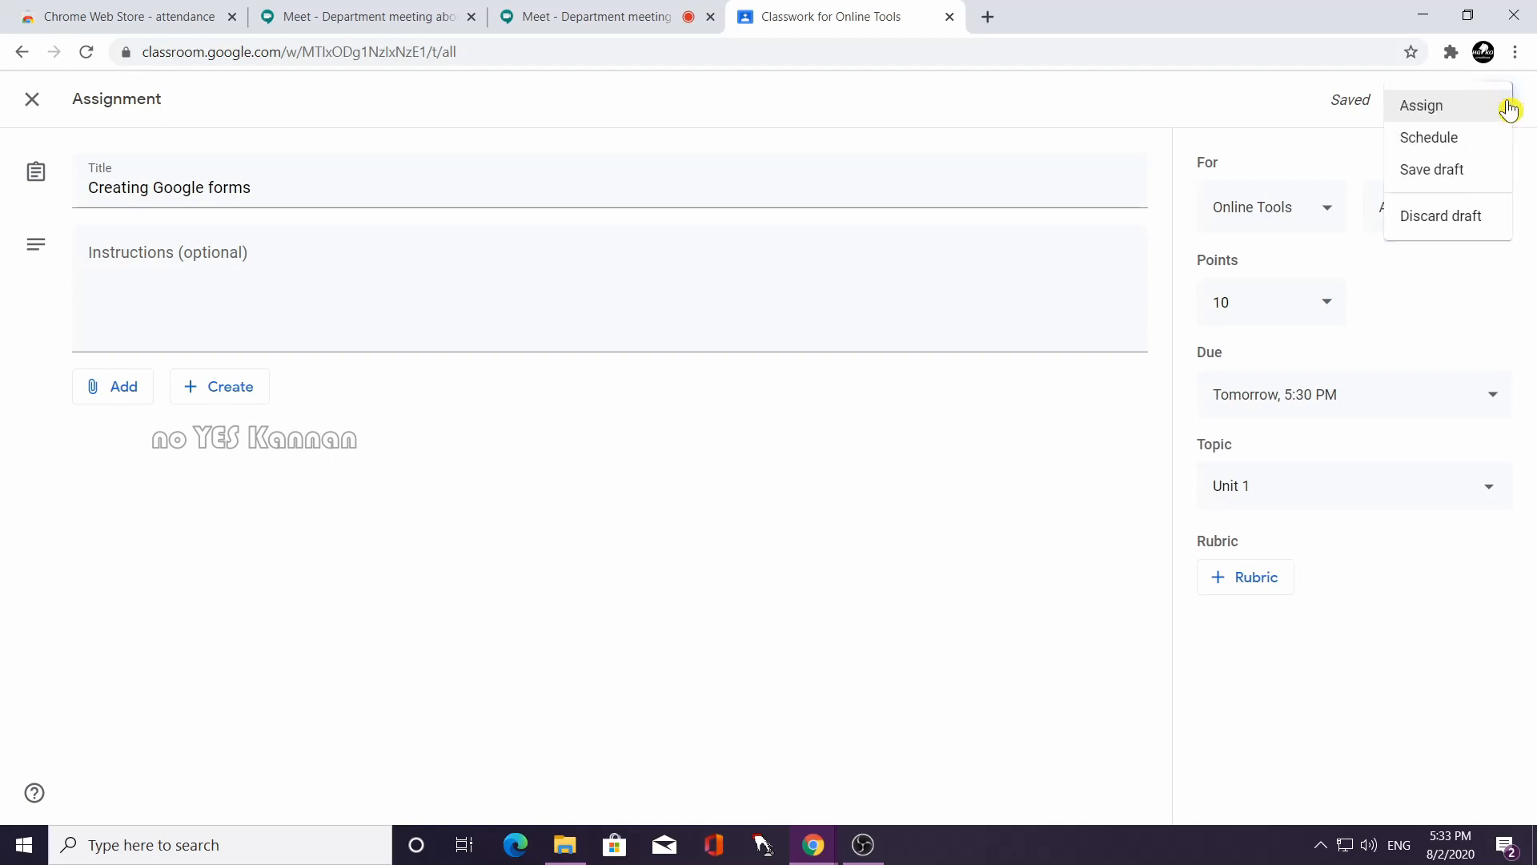
pyautogui.click(1232, 114)
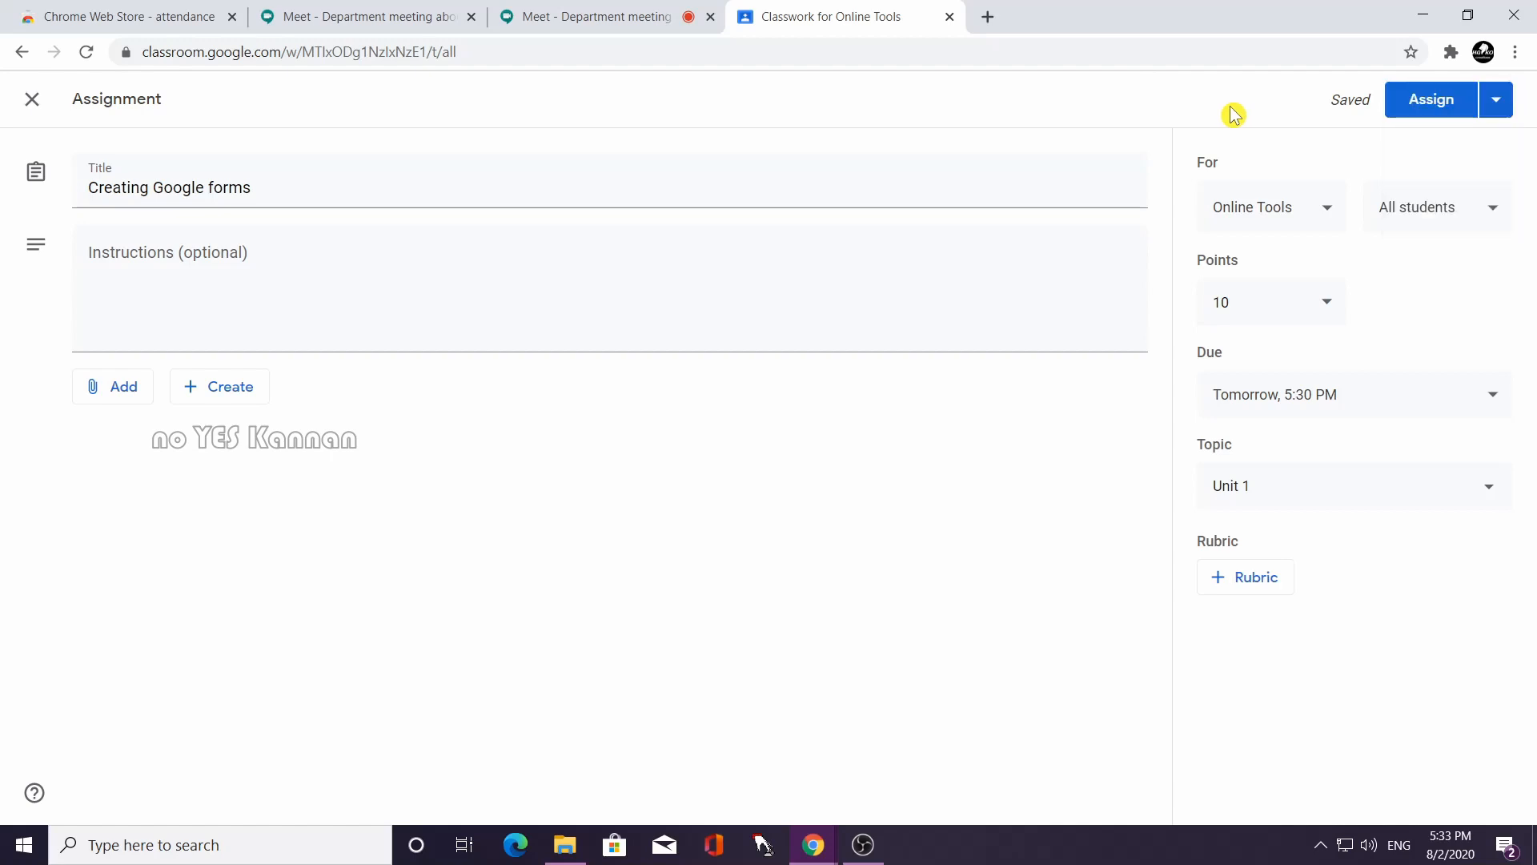
# Assign the Creating Google forms work to the class and check its post in the Online Tools stream.
pyautogui.click(1424, 113)
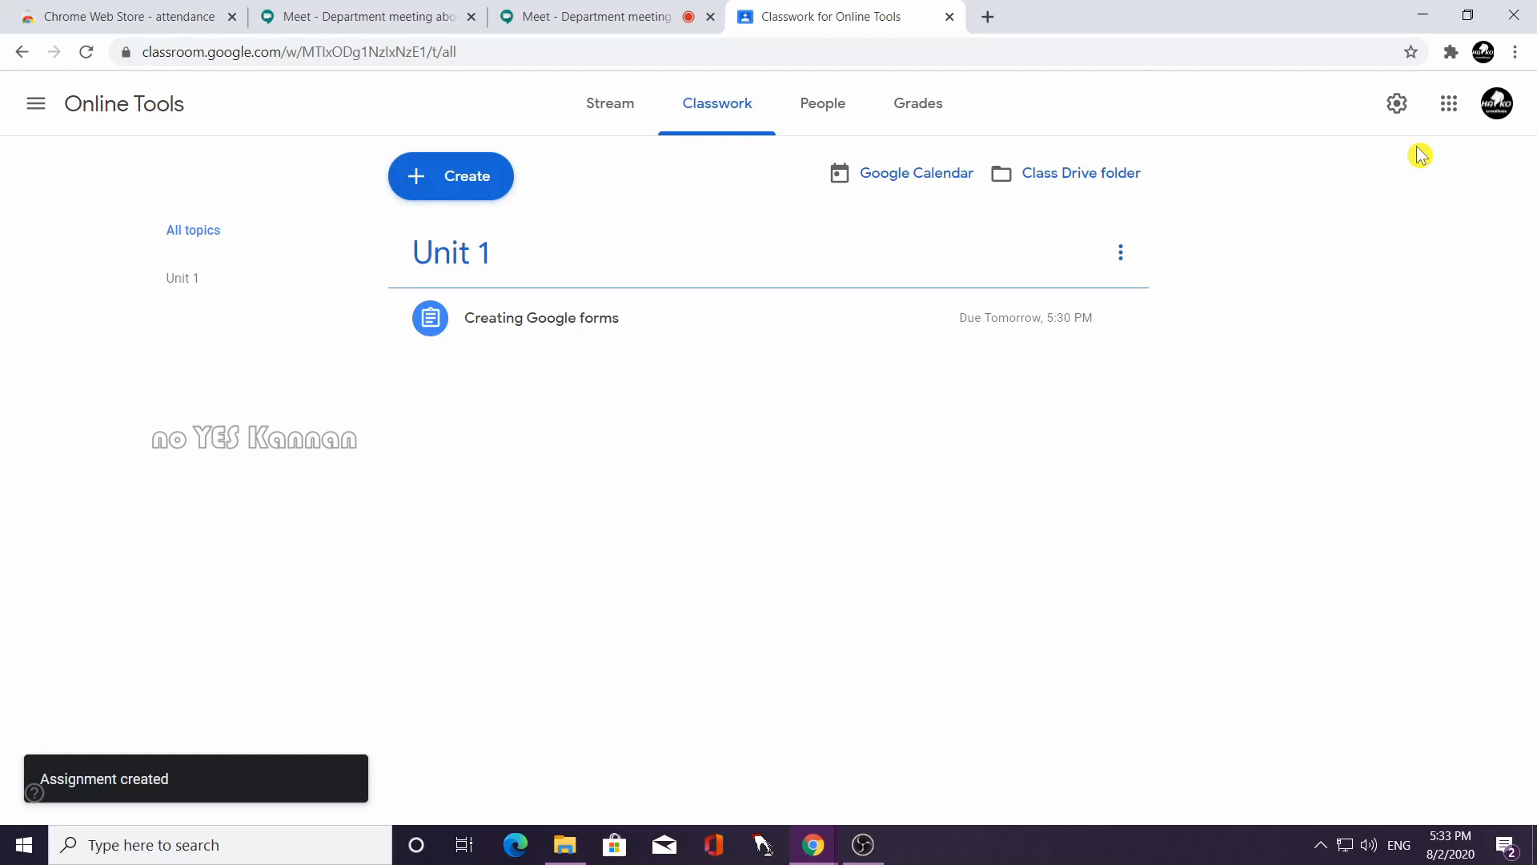
pyautogui.click(839, 103)
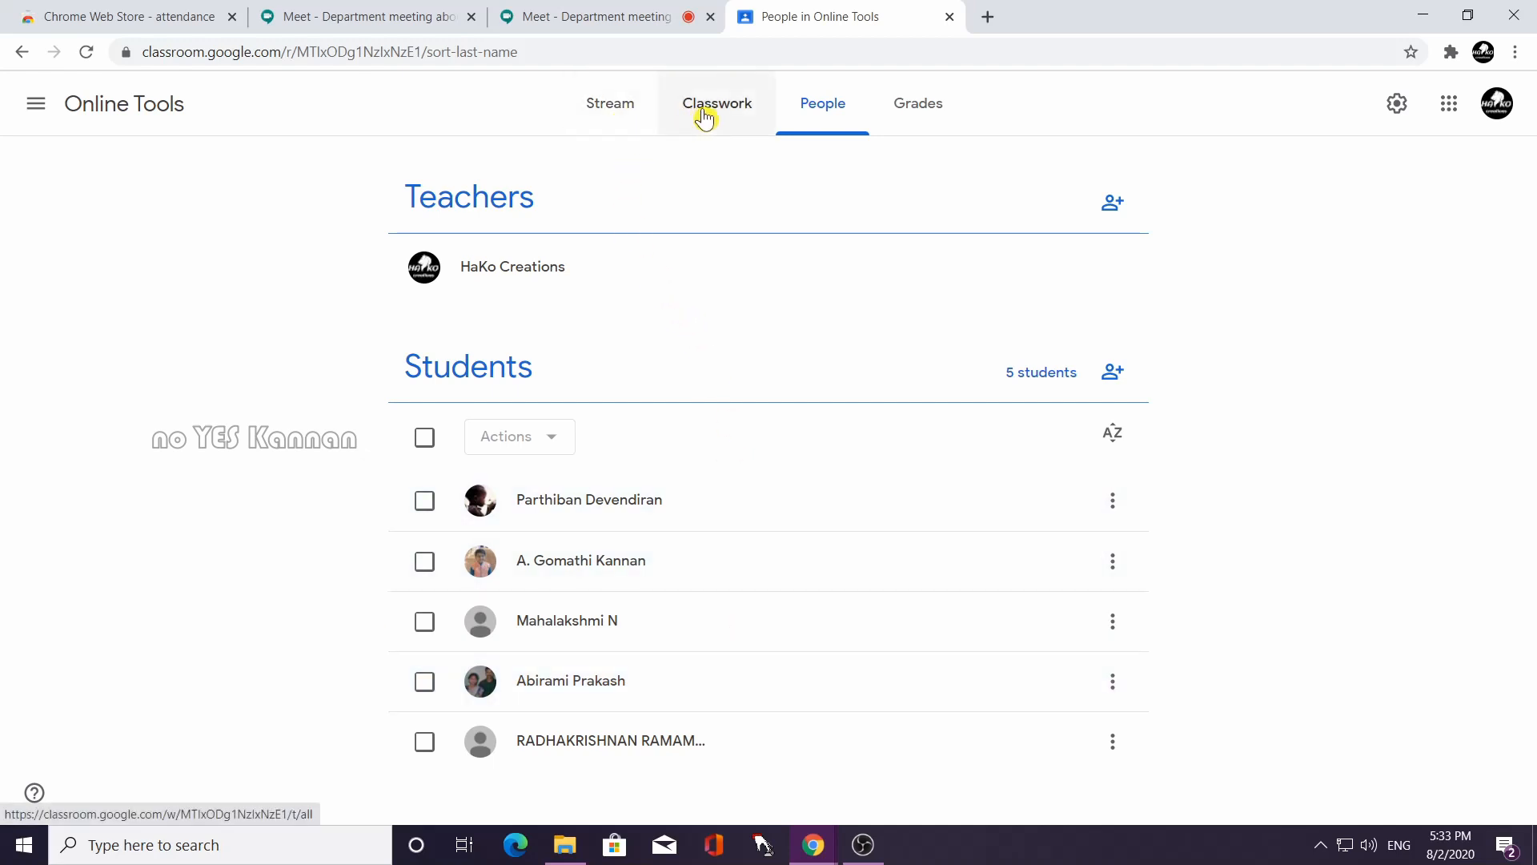
pyautogui.click(619, 115)
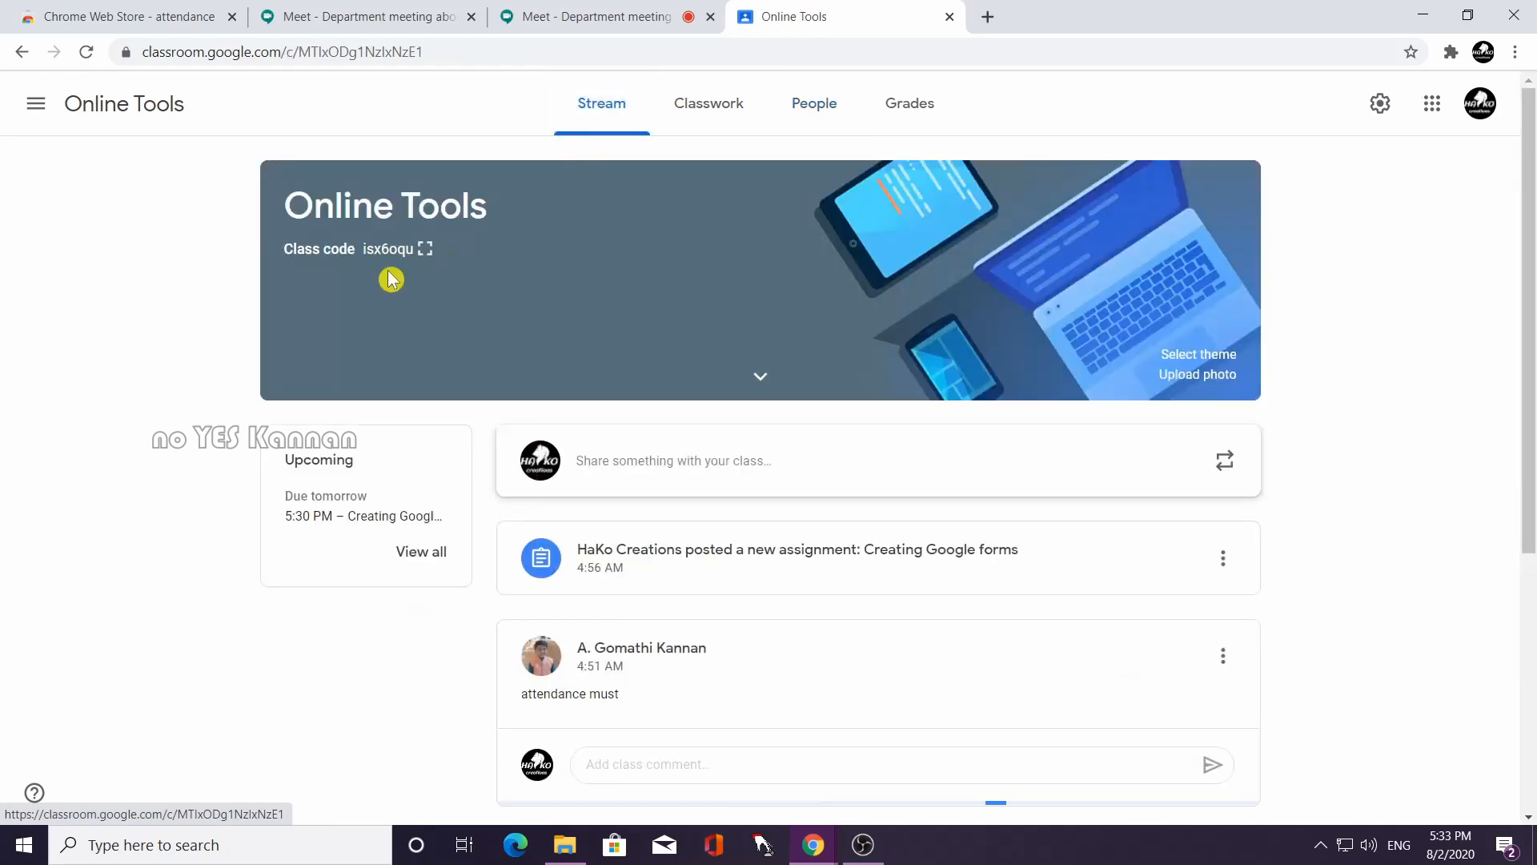
pyautogui.scroll(-4, 192, 449)
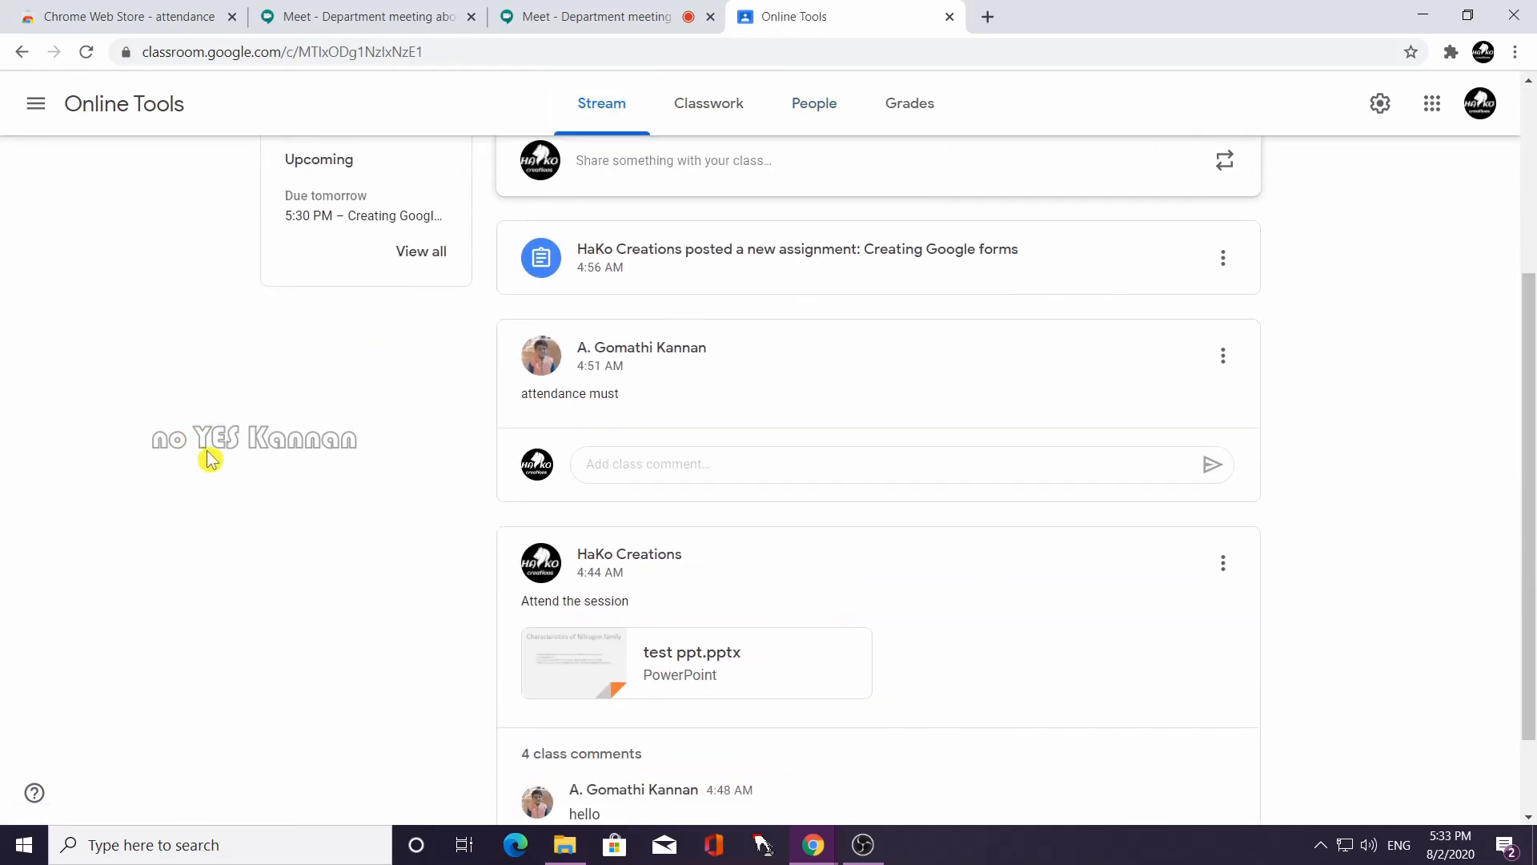
pyautogui.scroll(4, 228, 484)
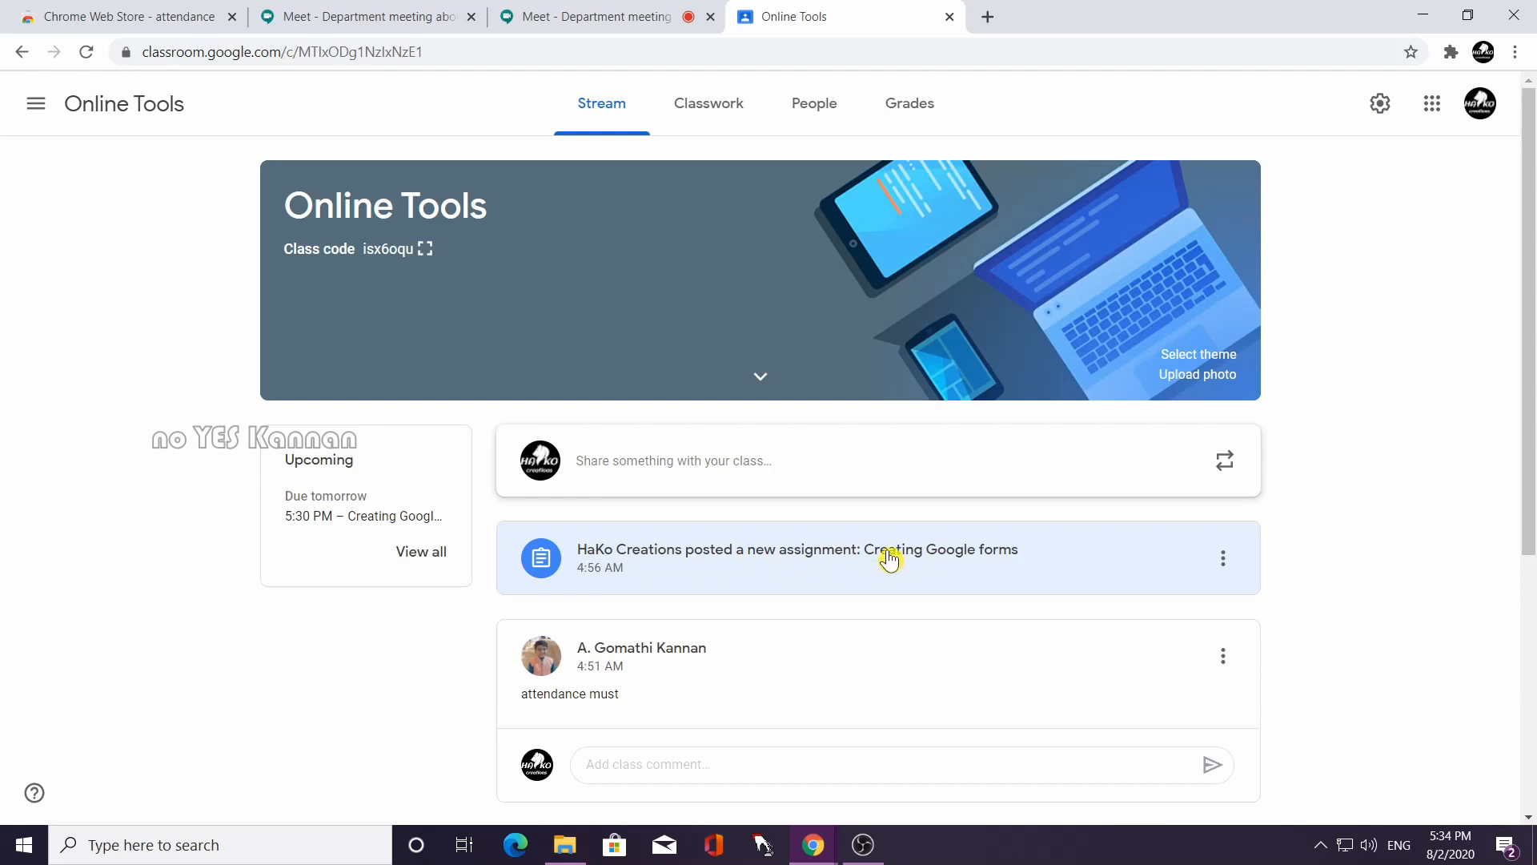
# Open the Creating Google forms assignment from the stream and review the students' submission status.
pyautogui.click(954, 558)
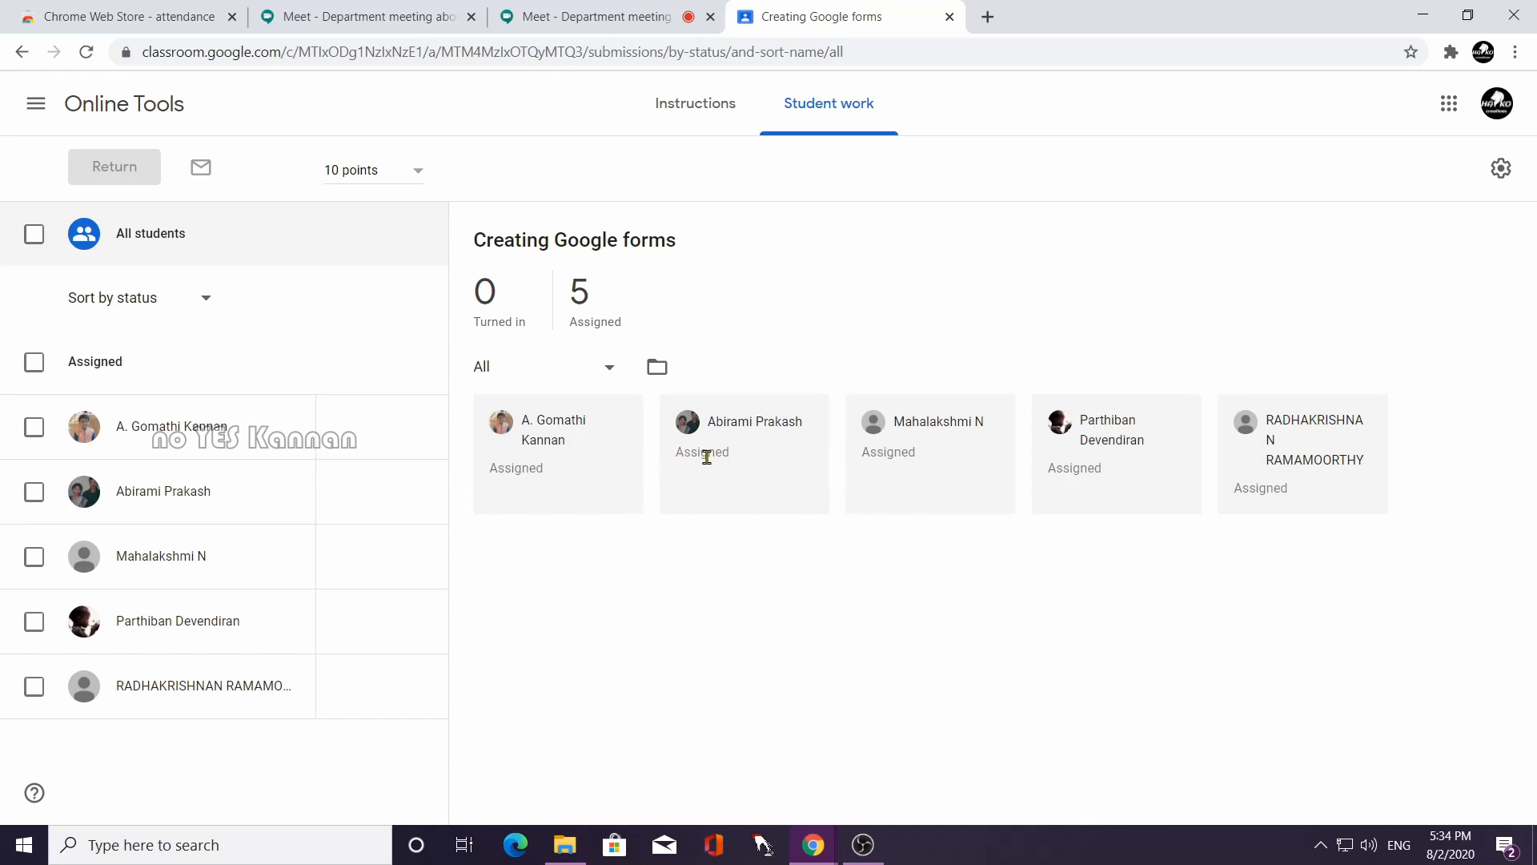
pyautogui.moveTo(676, 455); pyautogui.dragTo(725, 454)
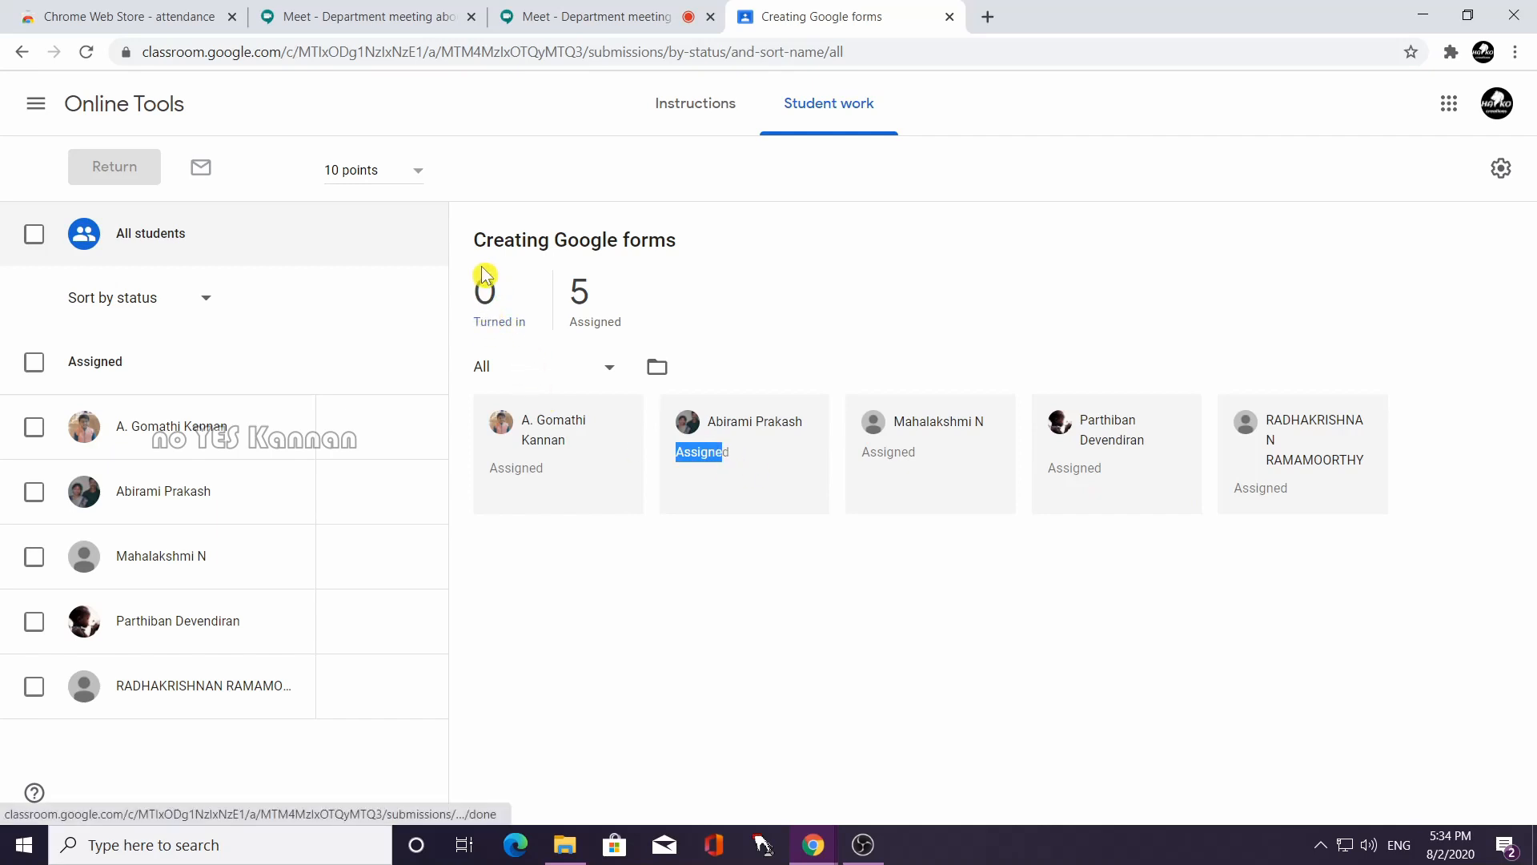
pyautogui.moveTo(487, 240); pyautogui.dragTo(652, 240)
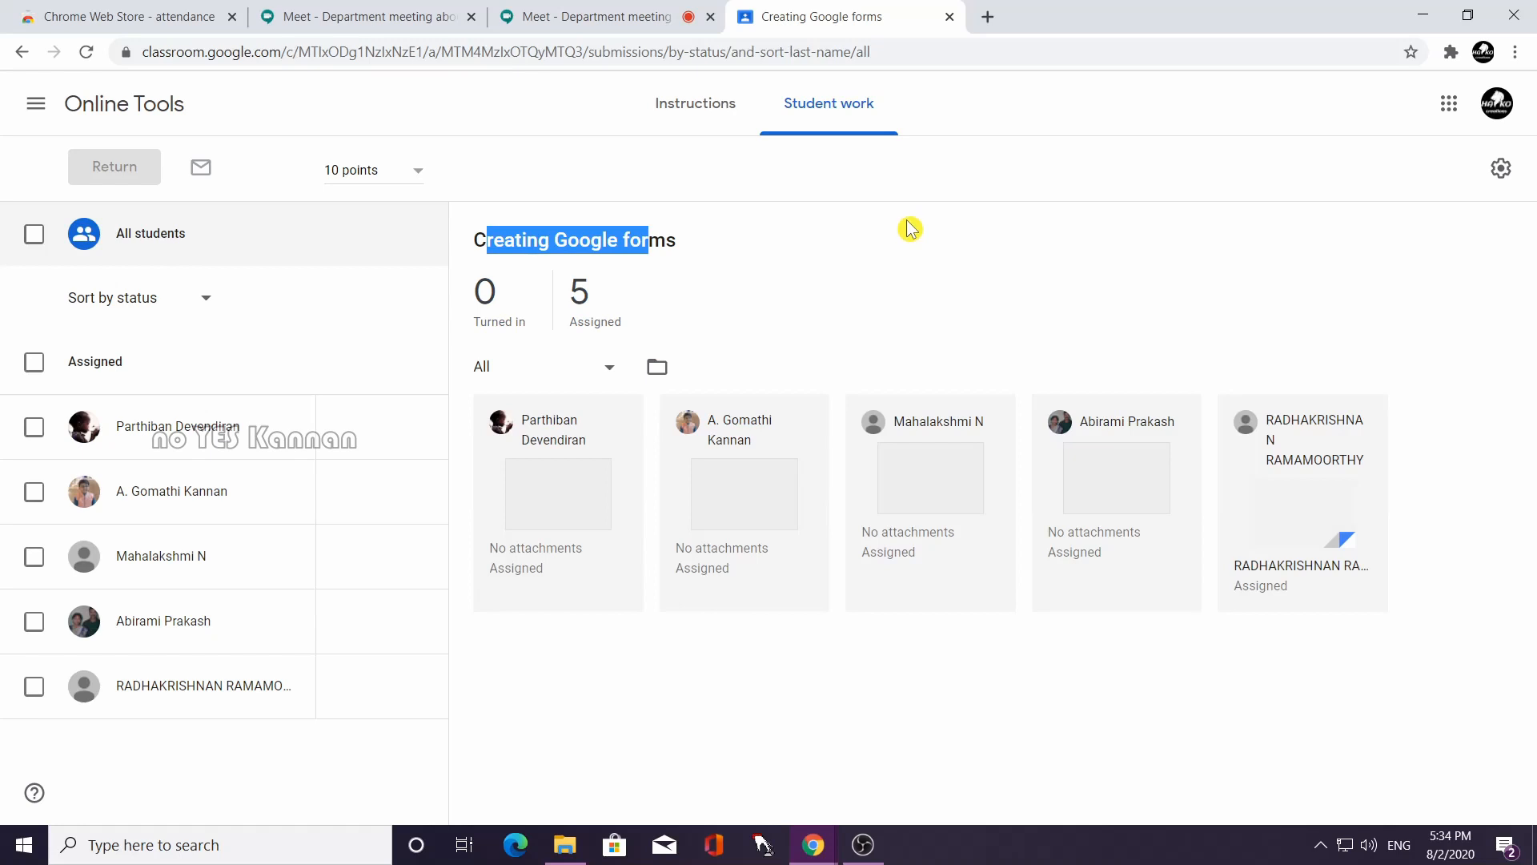
pyautogui.click(992, 293)
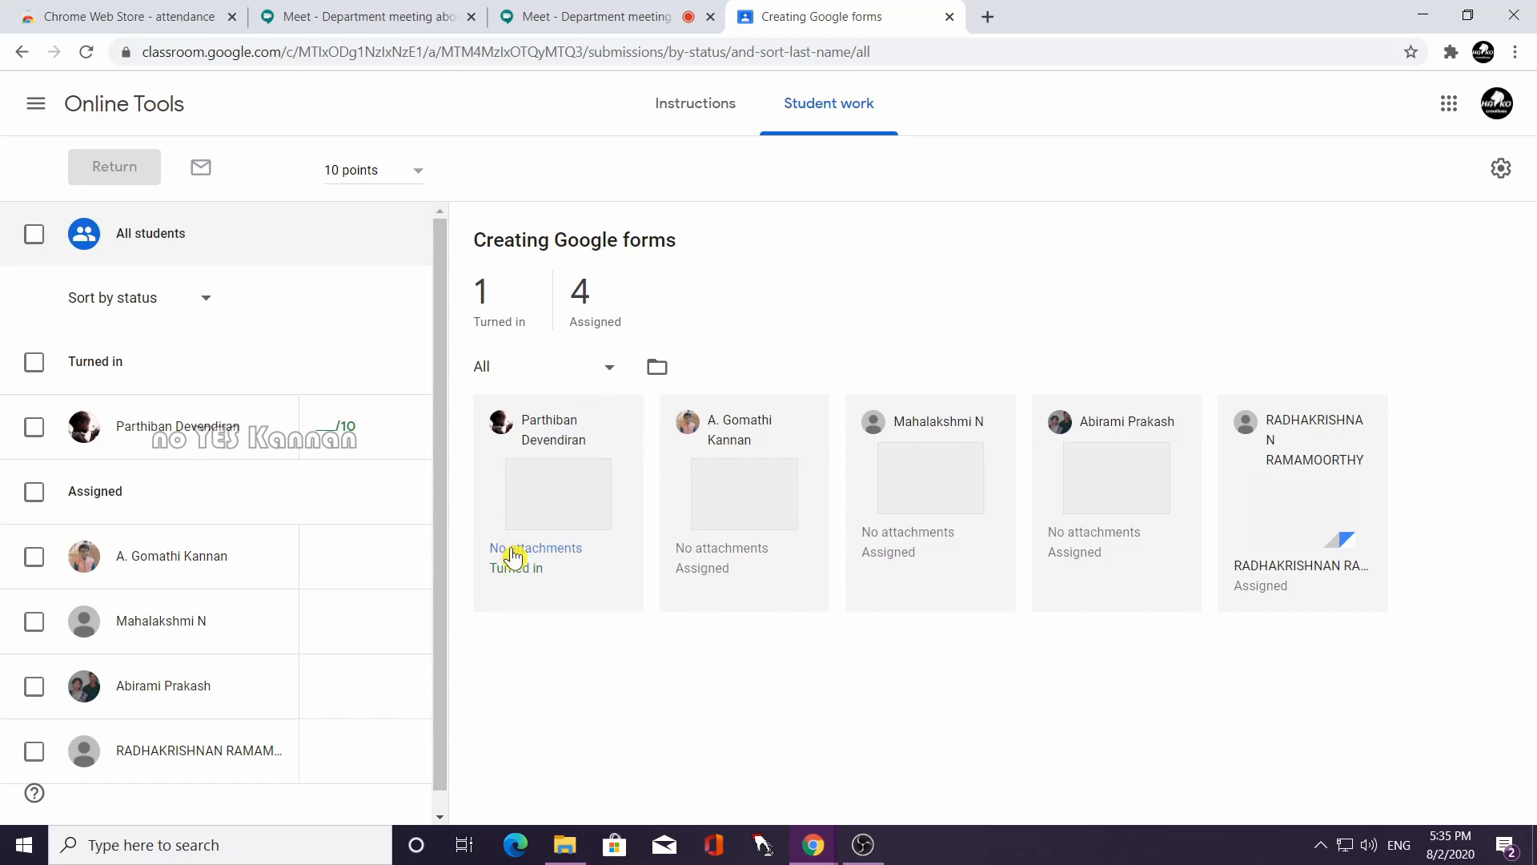
# View the students who have turned in the work and those whose work is still assigned.
pyautogui.click(507, 328)
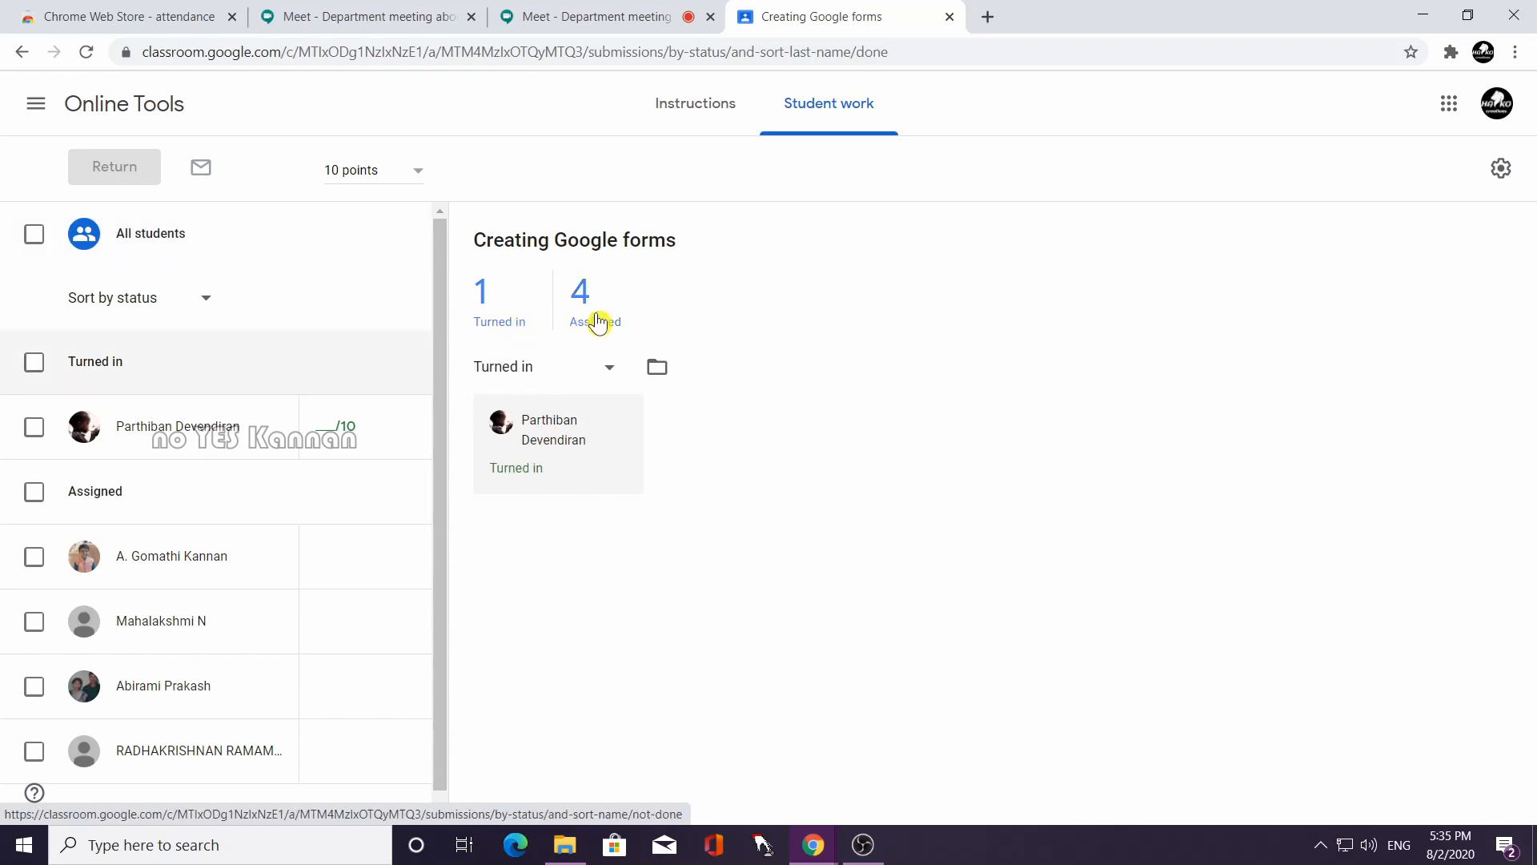
pyautogui.click(597, 324)
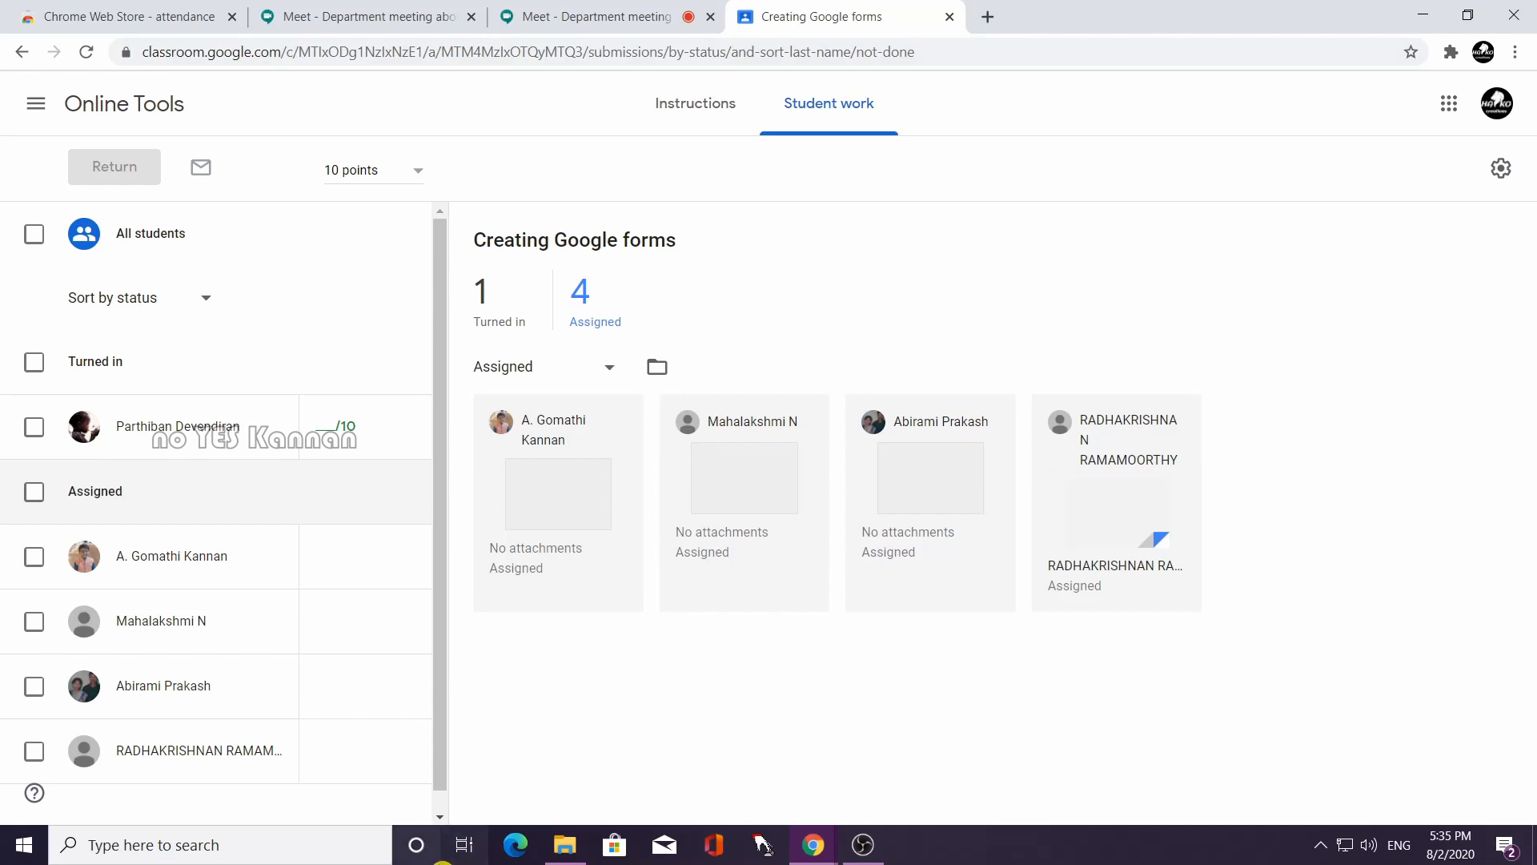
pyautogui.click(516, 849)
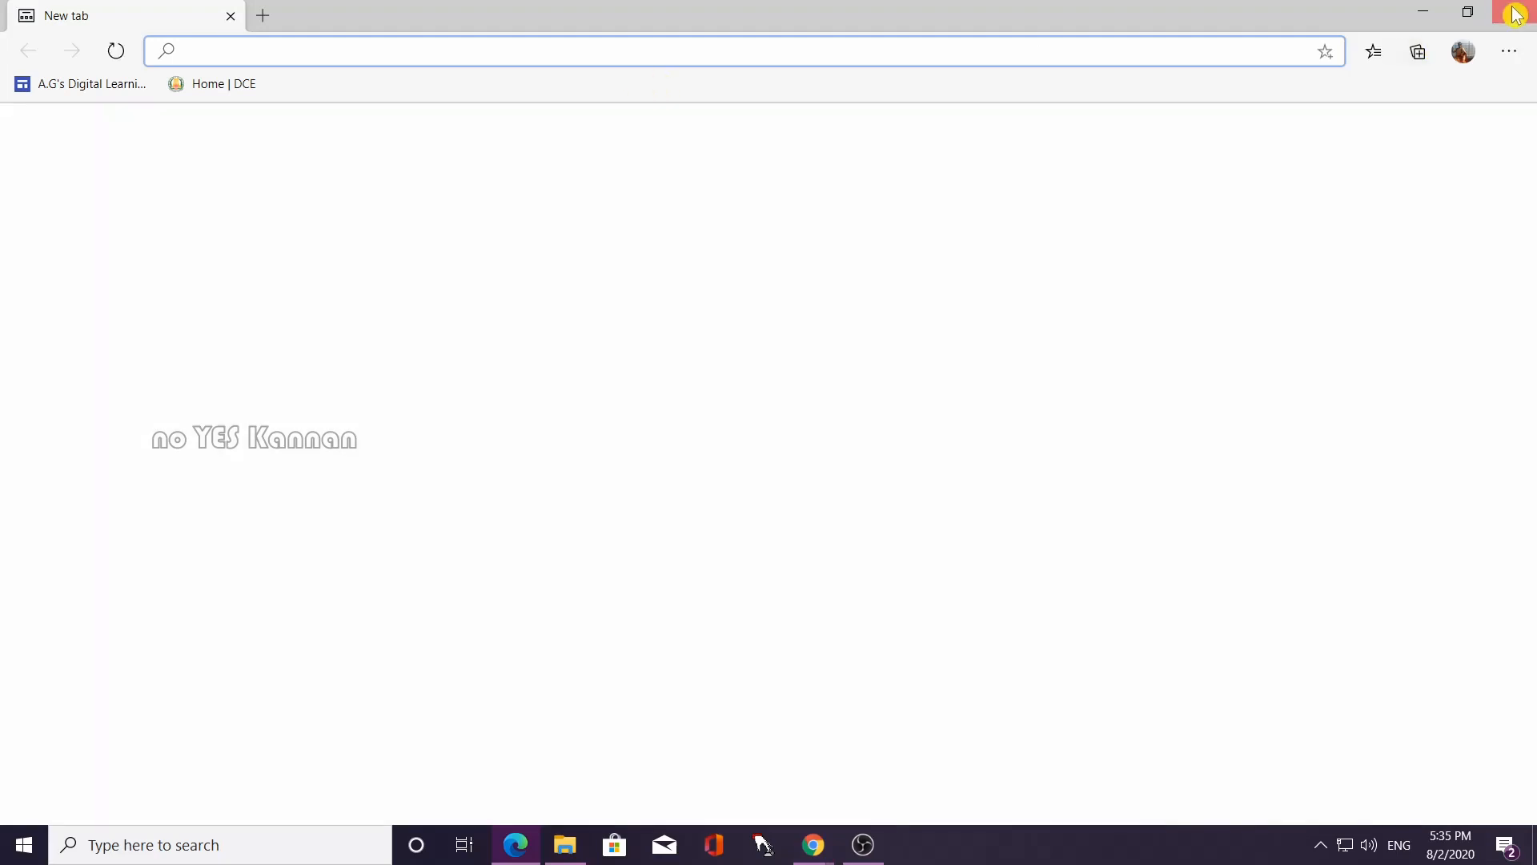
pyautogui.click(1515, 14)
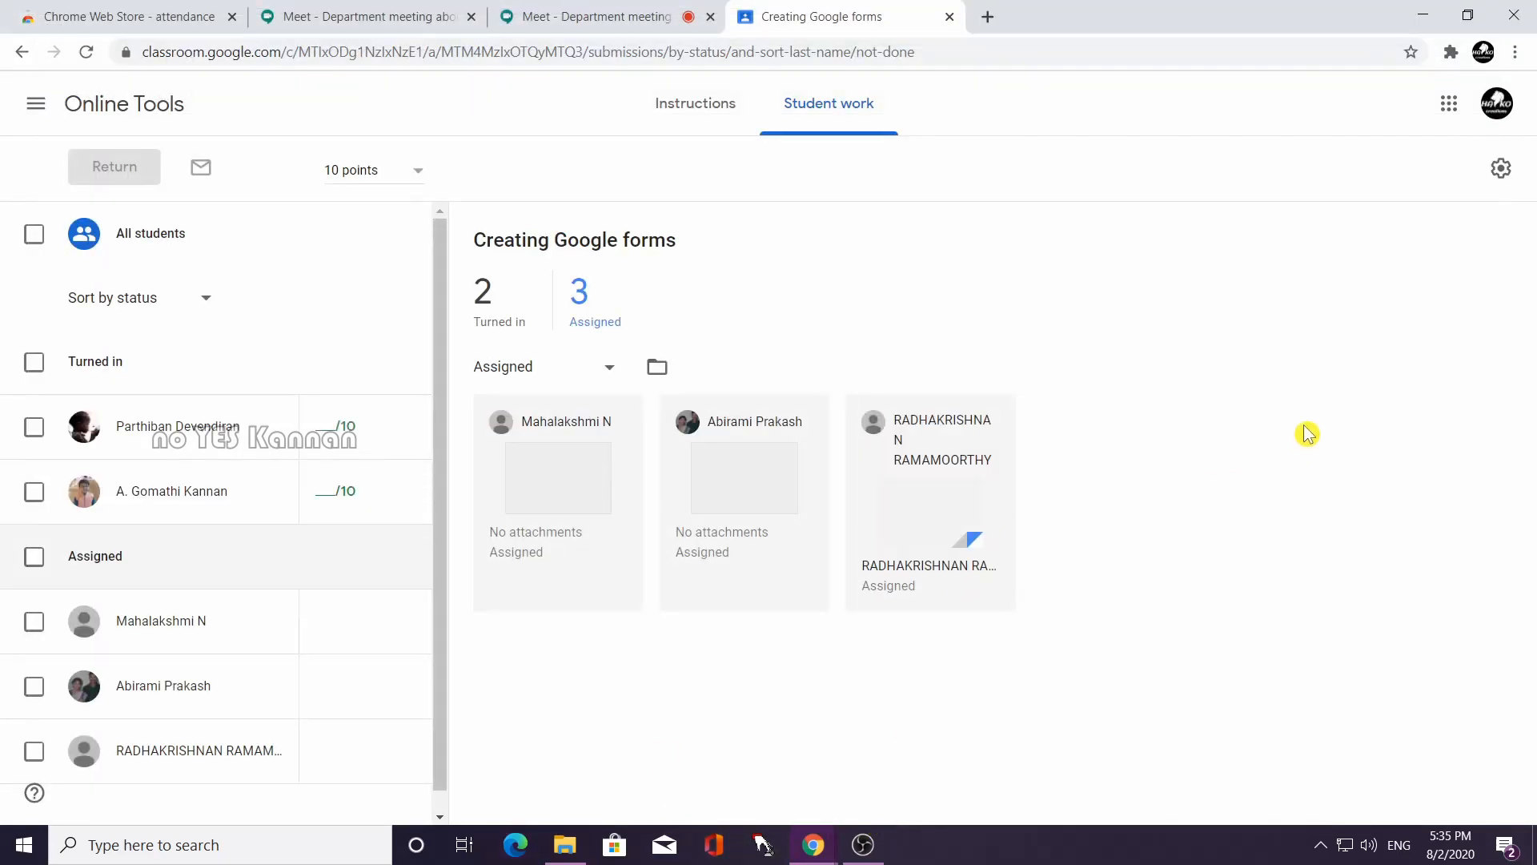
pyautogui.click(498, 320)
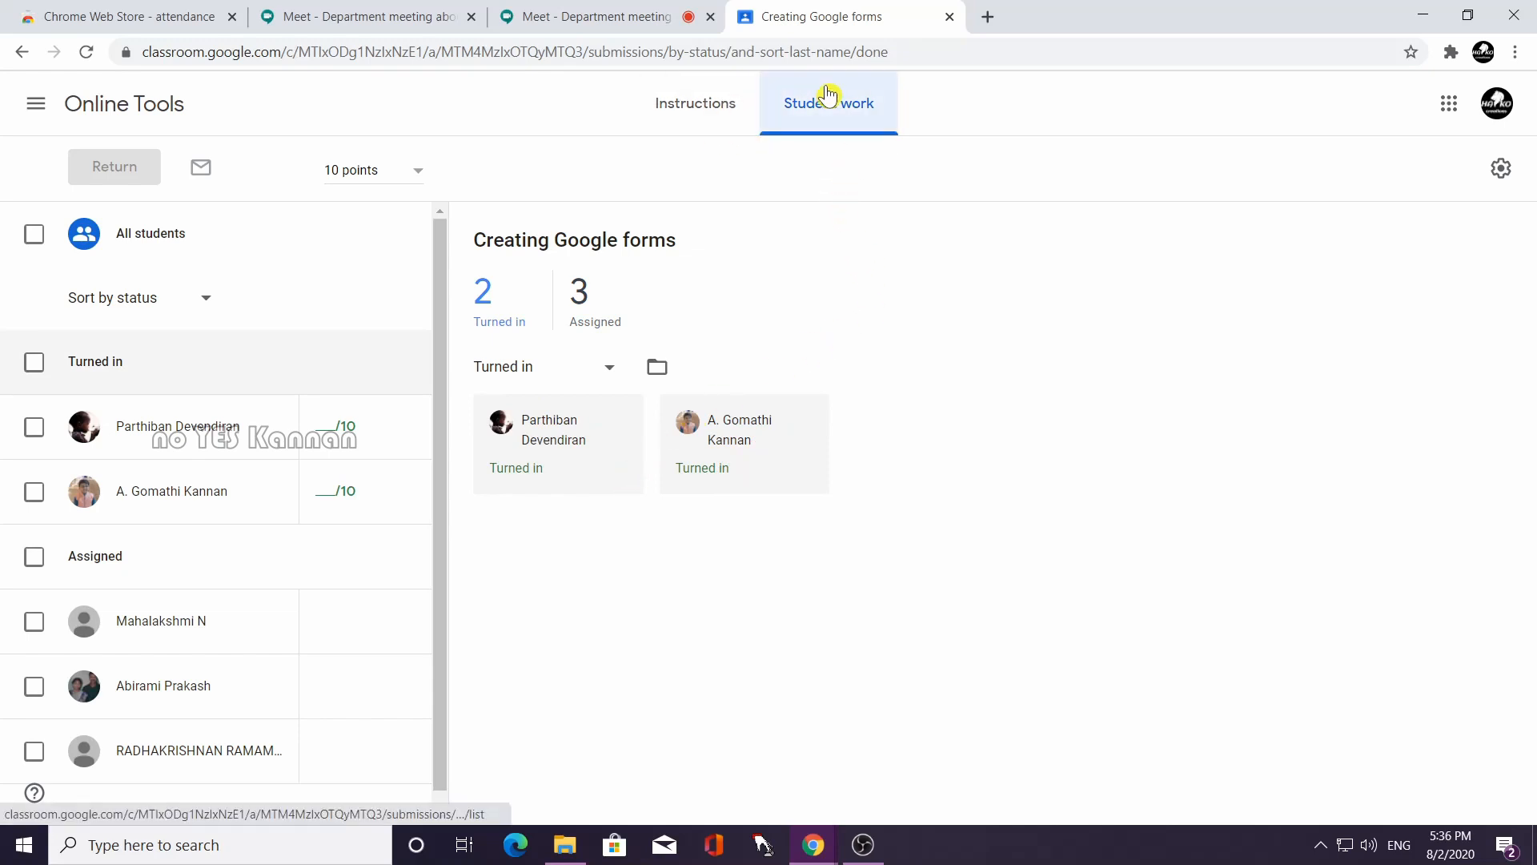
# Search for Google Classroom in a new browser tab and open the Online Tools class's Creating Google forms assignment.
pyautogui.click(988, 17)
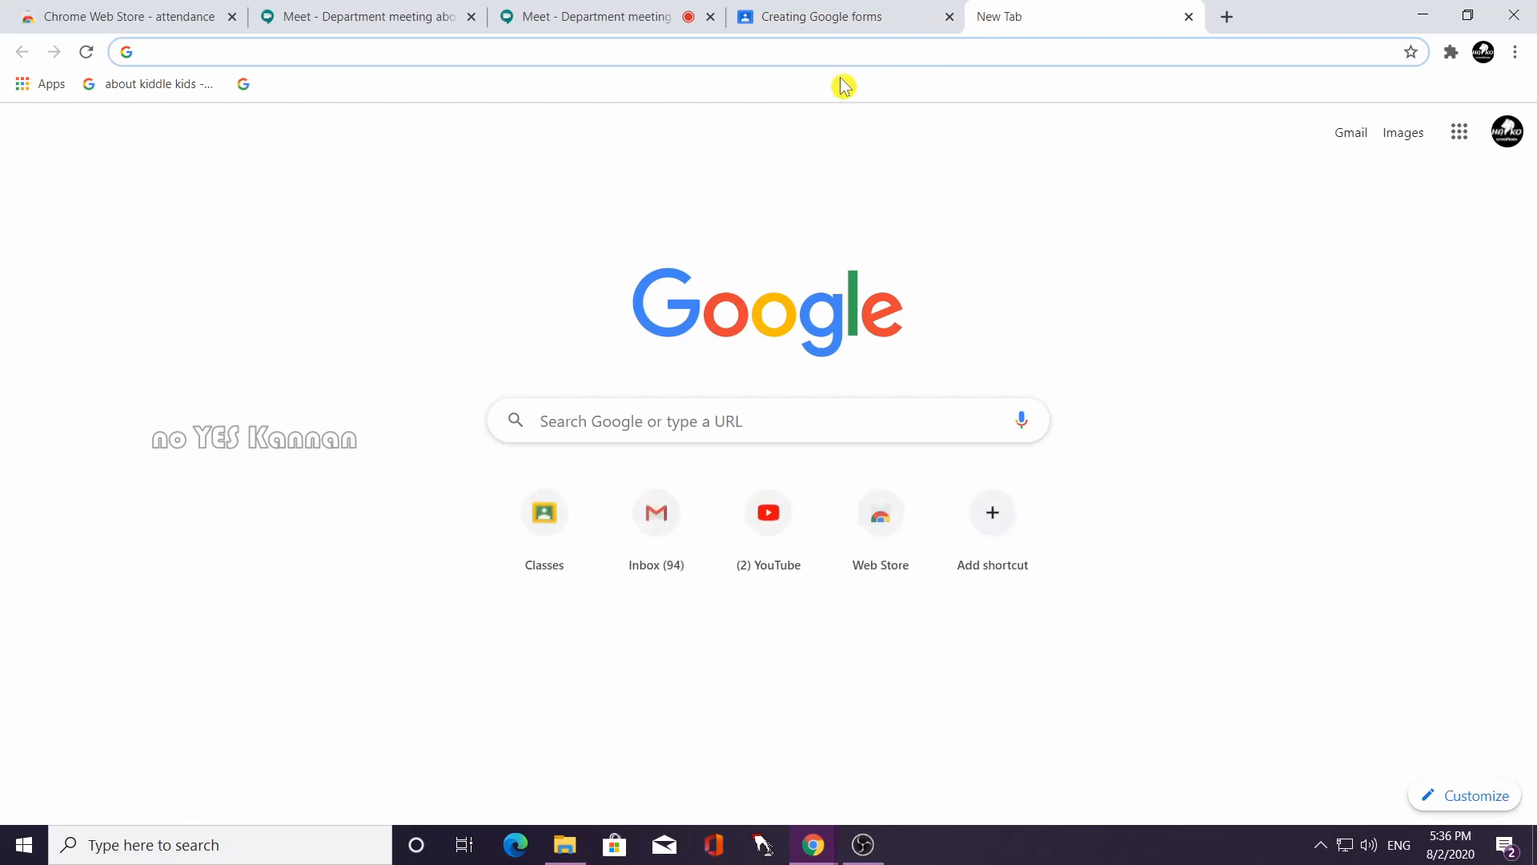
pyautogui.write('google.com')
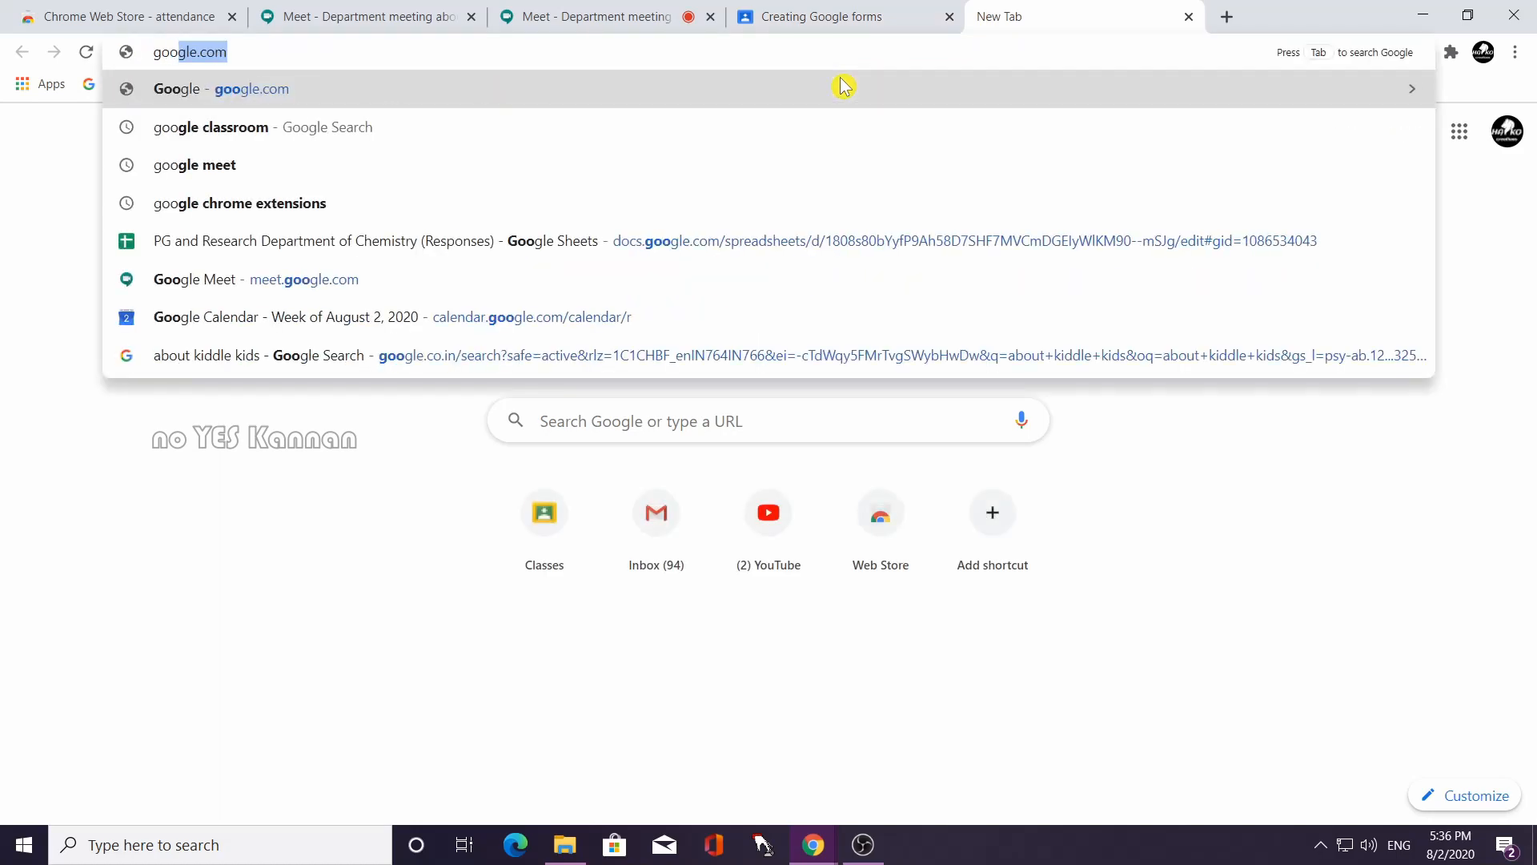
pyautogui.press('Down')
pyautogui.press('Return')
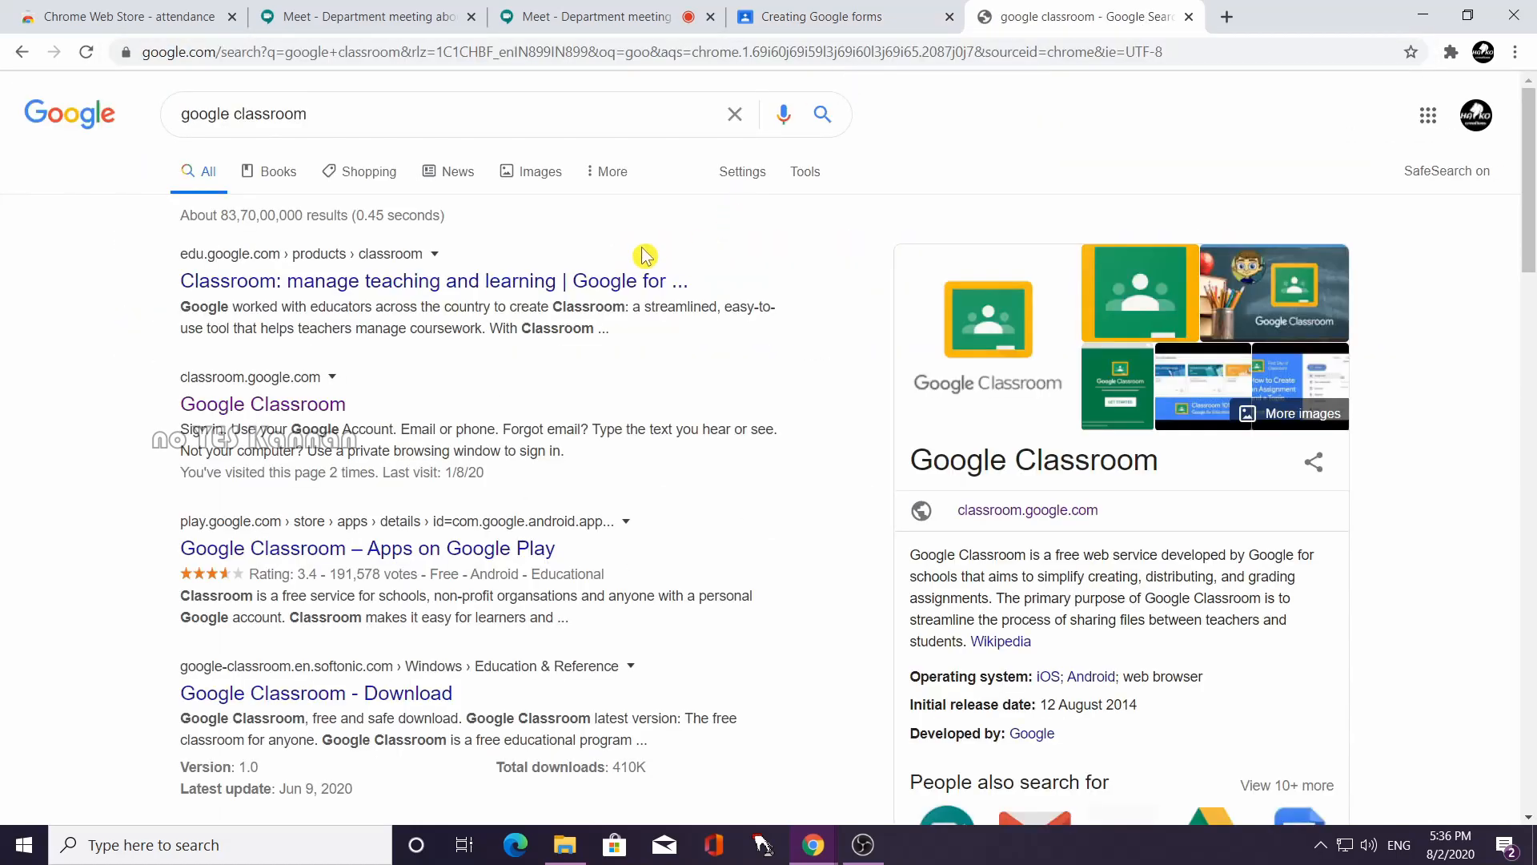
pyautogui.click(303, 404)
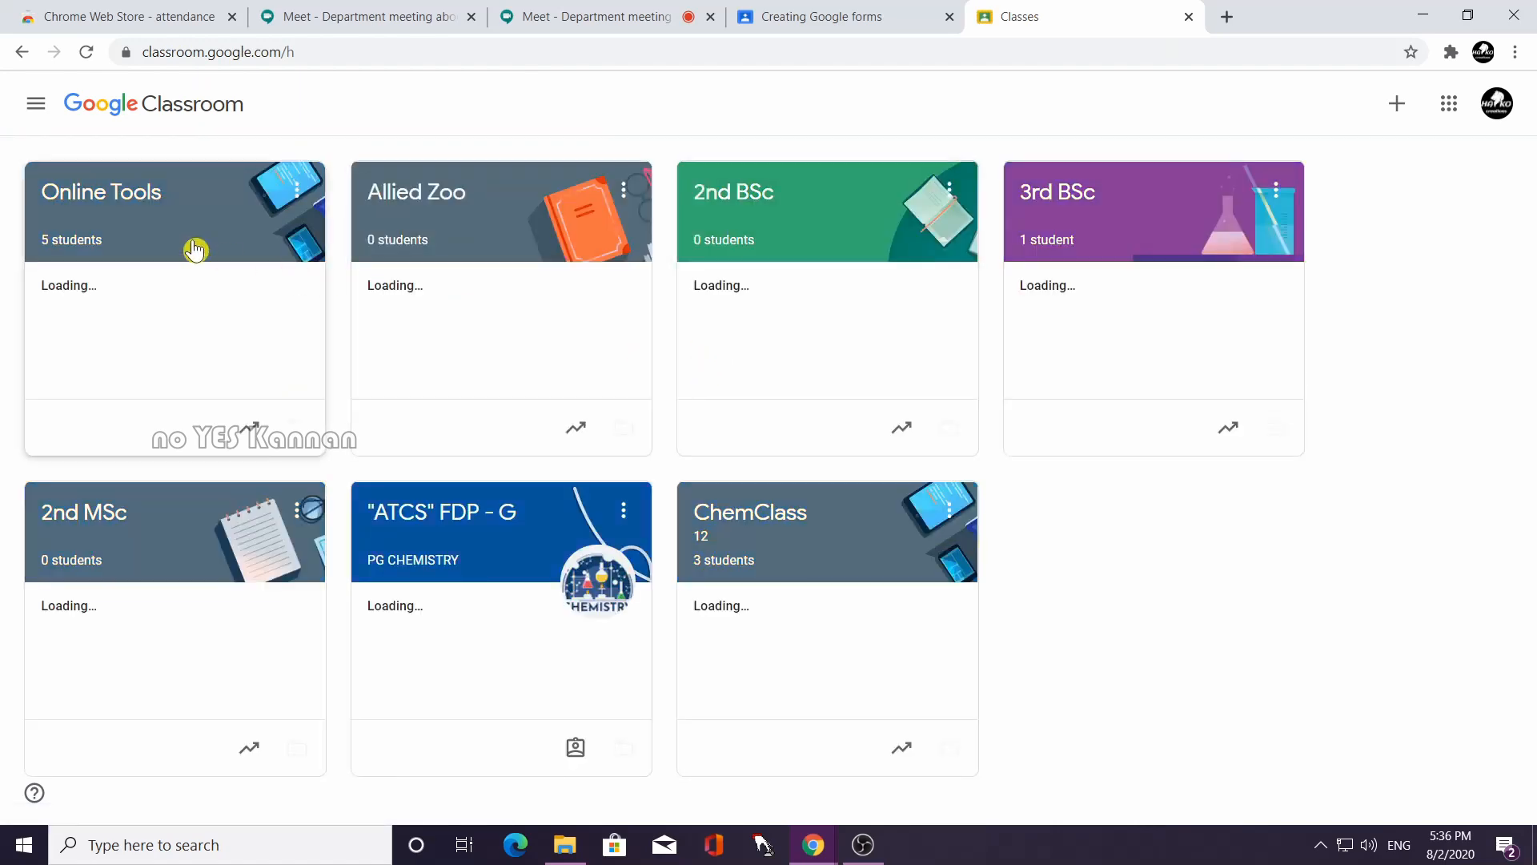
pyautogui.click(128, 203)
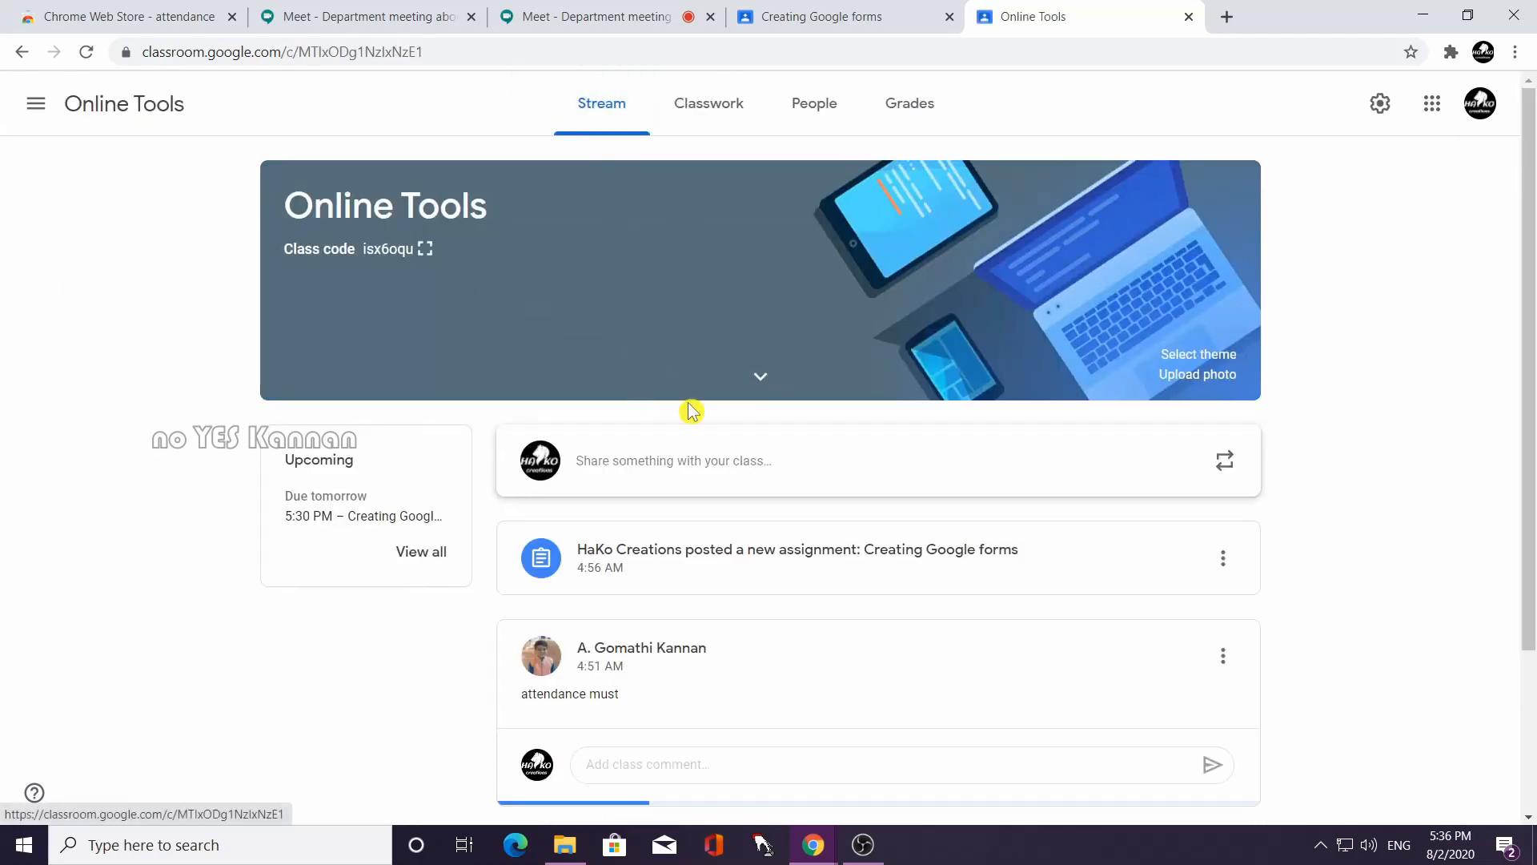
pyautogui.click(847, 566)
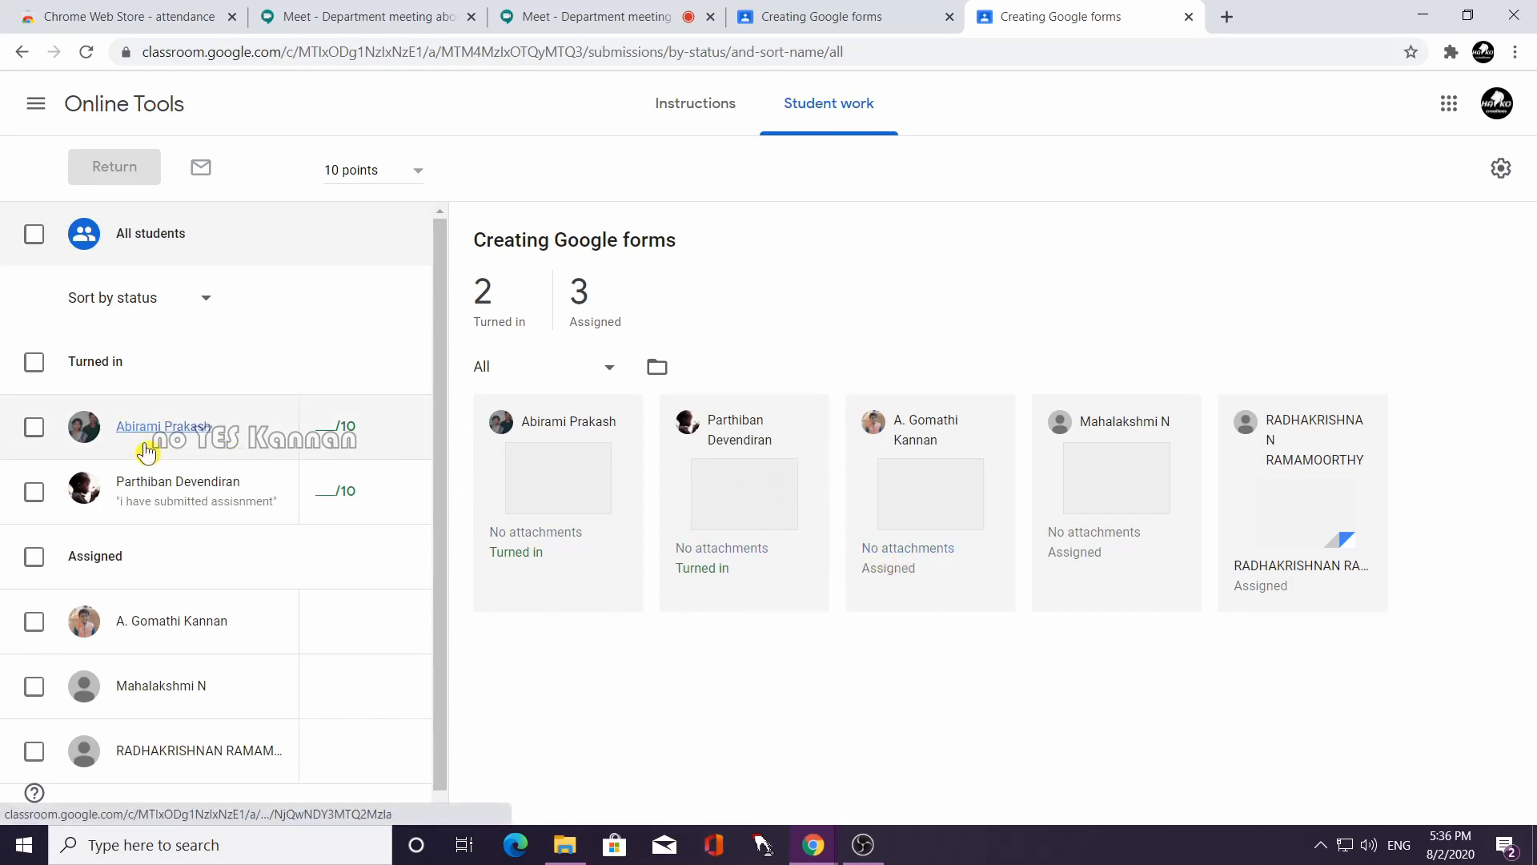
# Grade three turned-in submissions 8 out of 10 each and return them to the students.
pyautogui.click(329, 441)
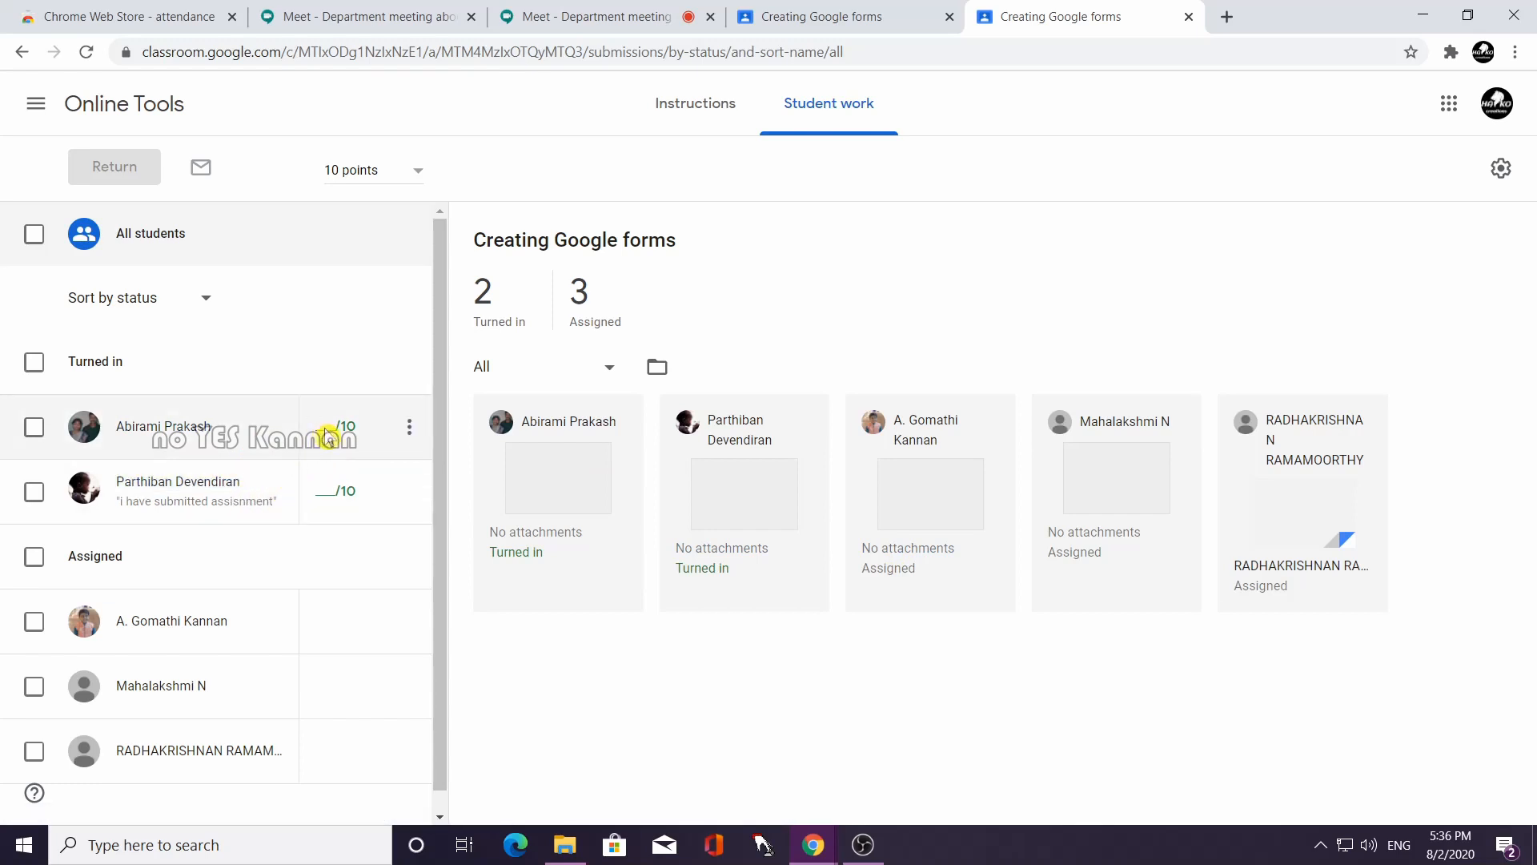
pyautogui.click(328, 436)
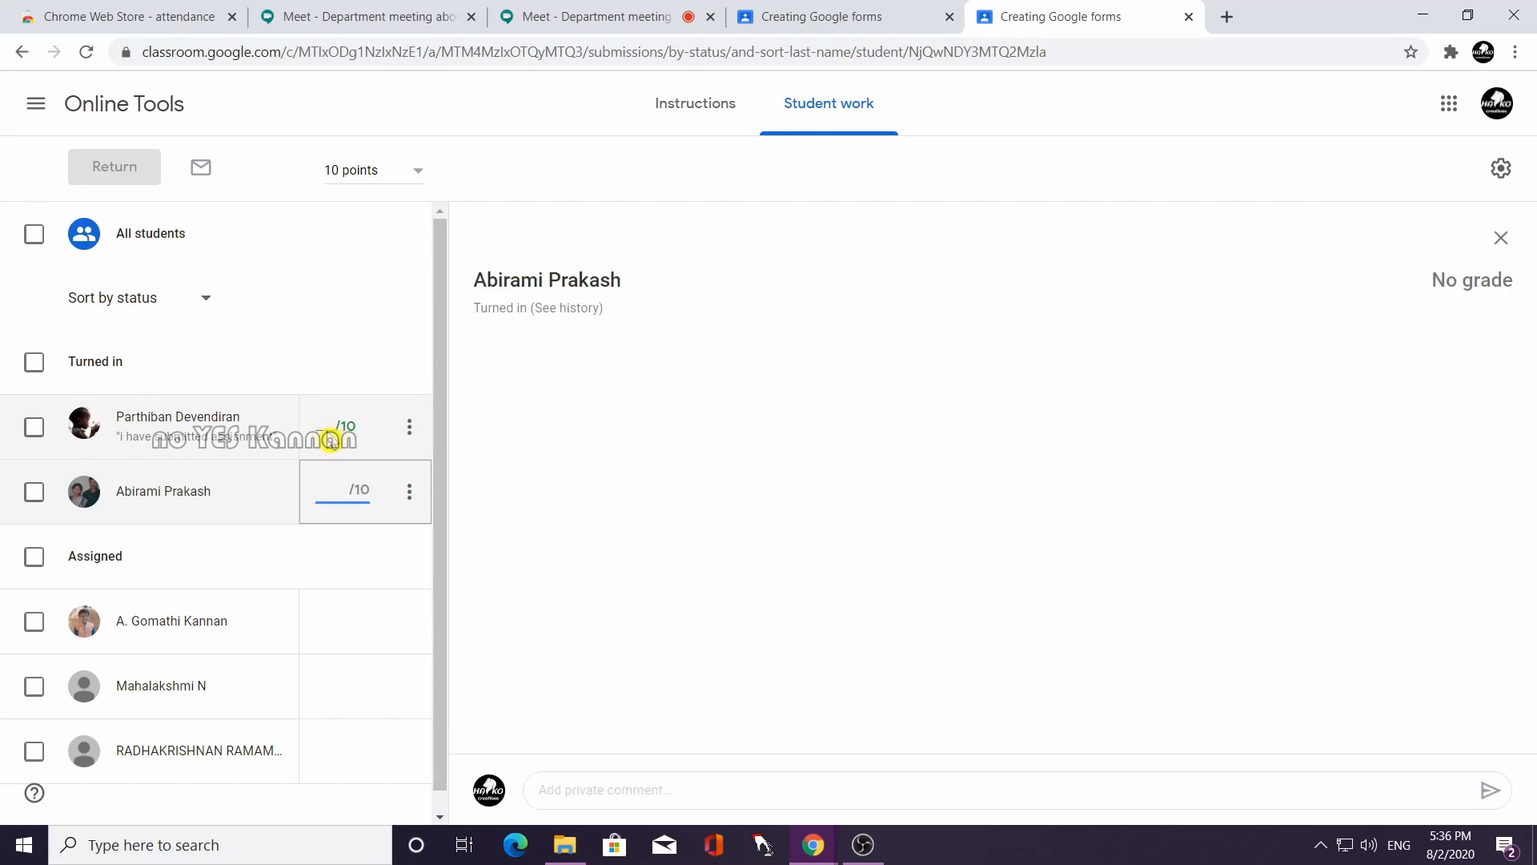
pyautogui.click(329, 440)
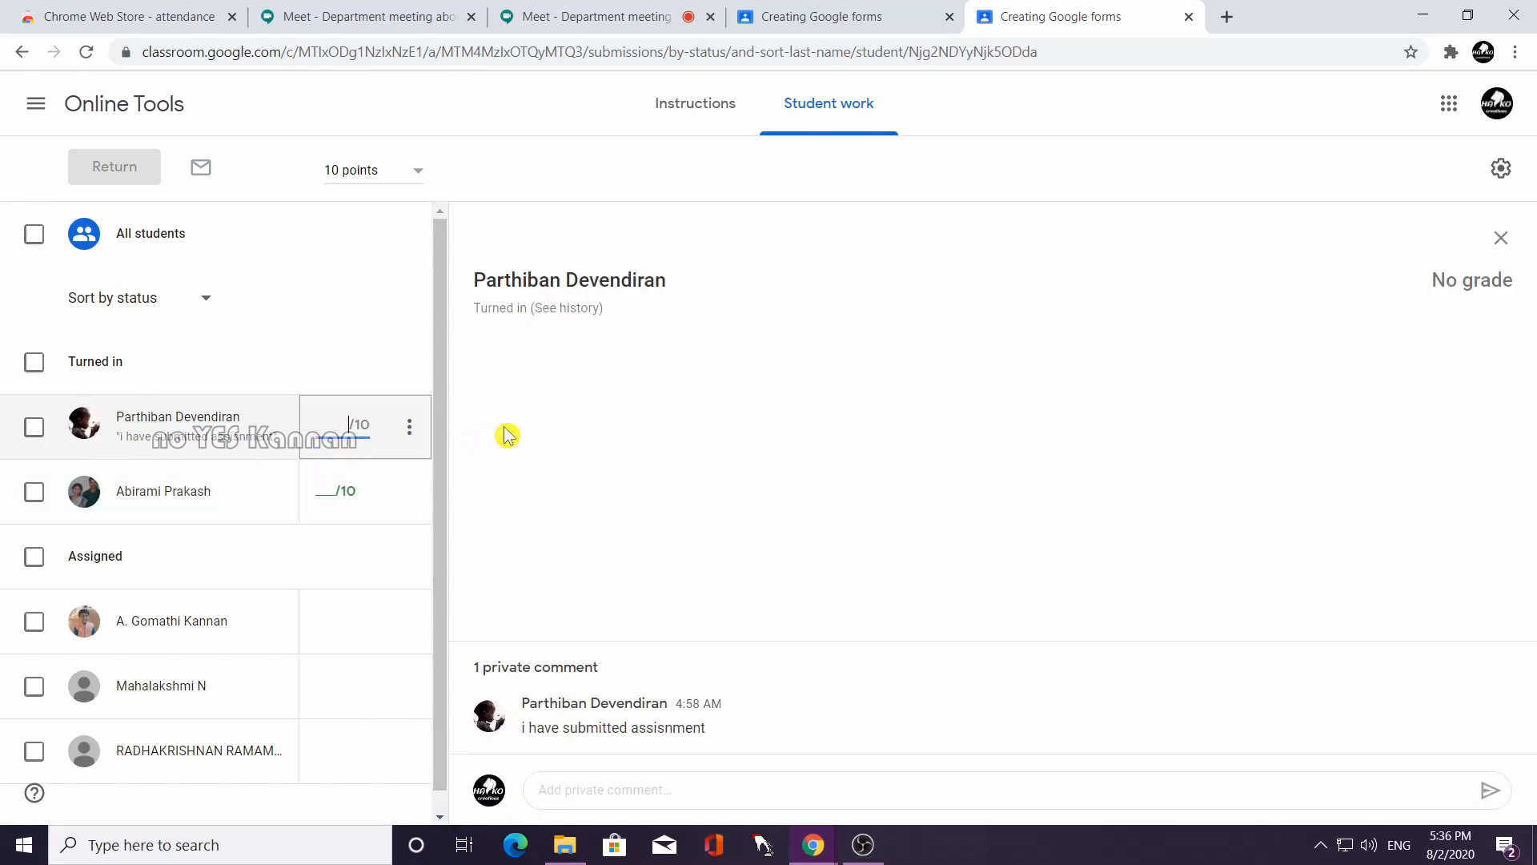
pyautogui.write('8')
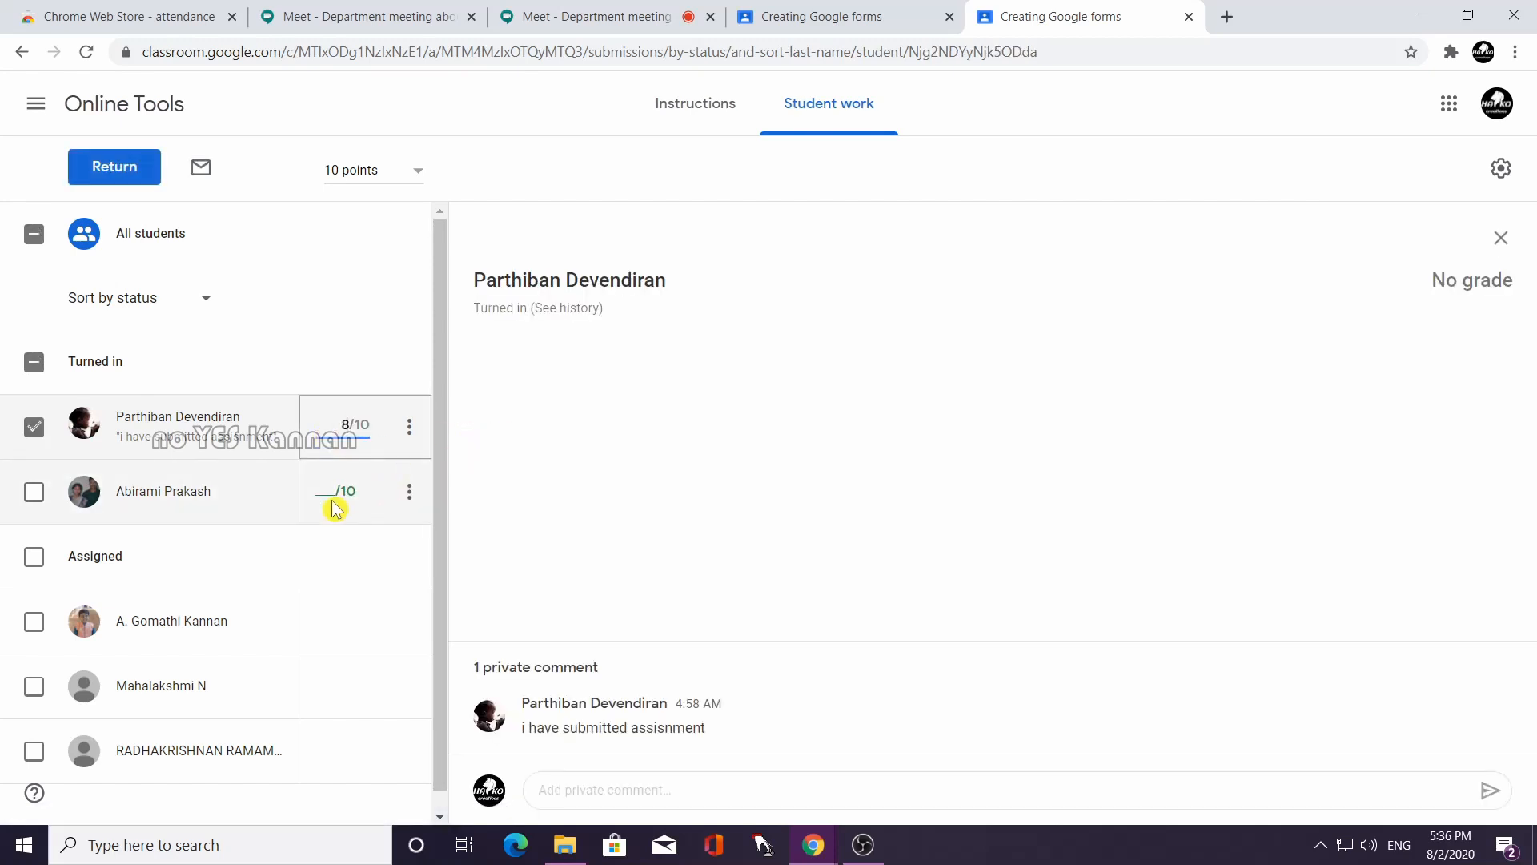
pyautogui.click(332, 496)
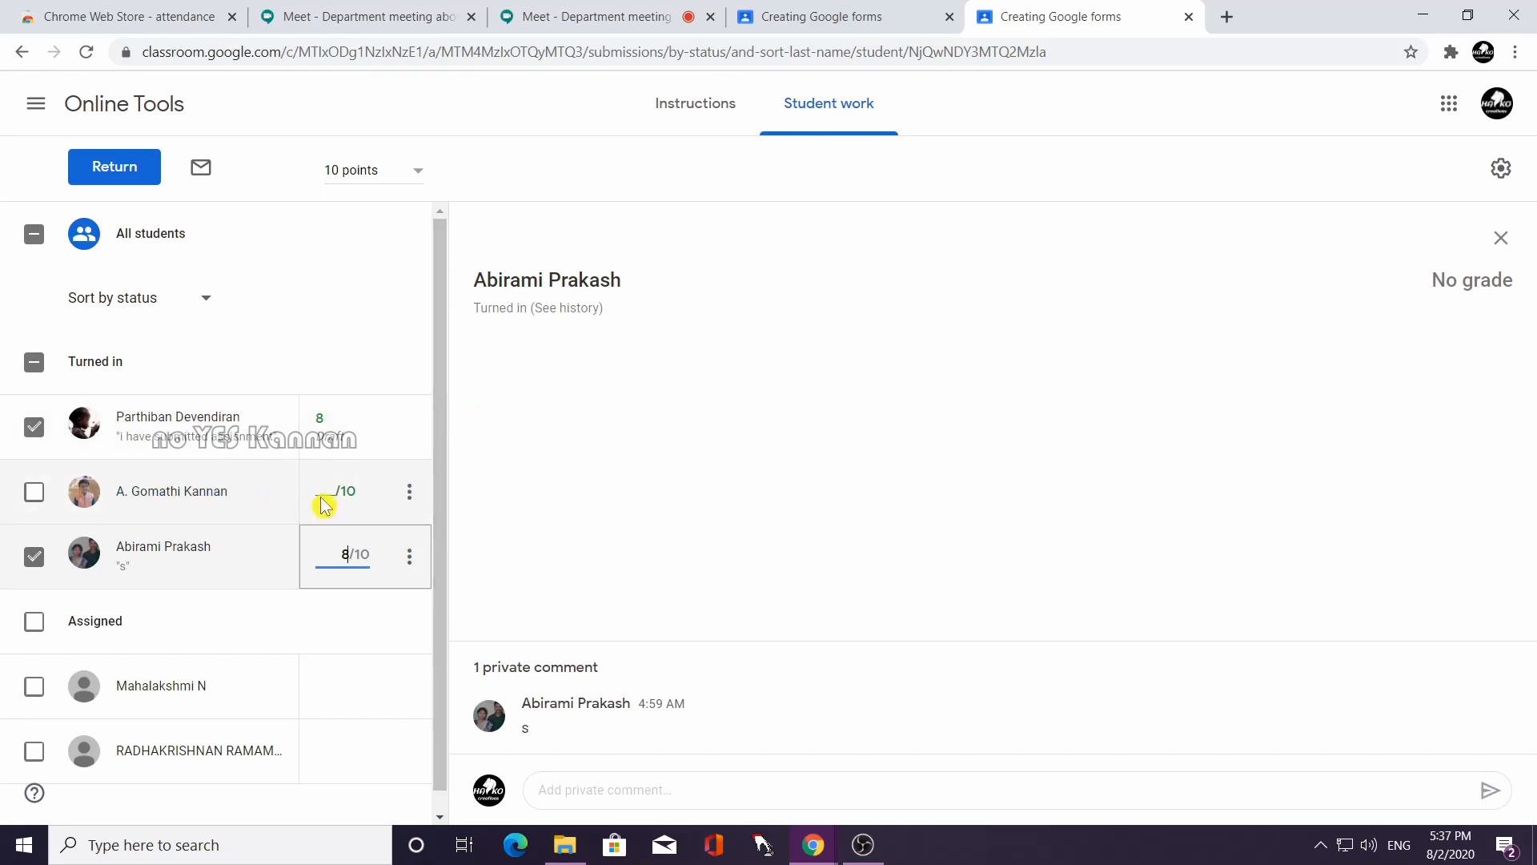
pyautogui.click(335, 491)
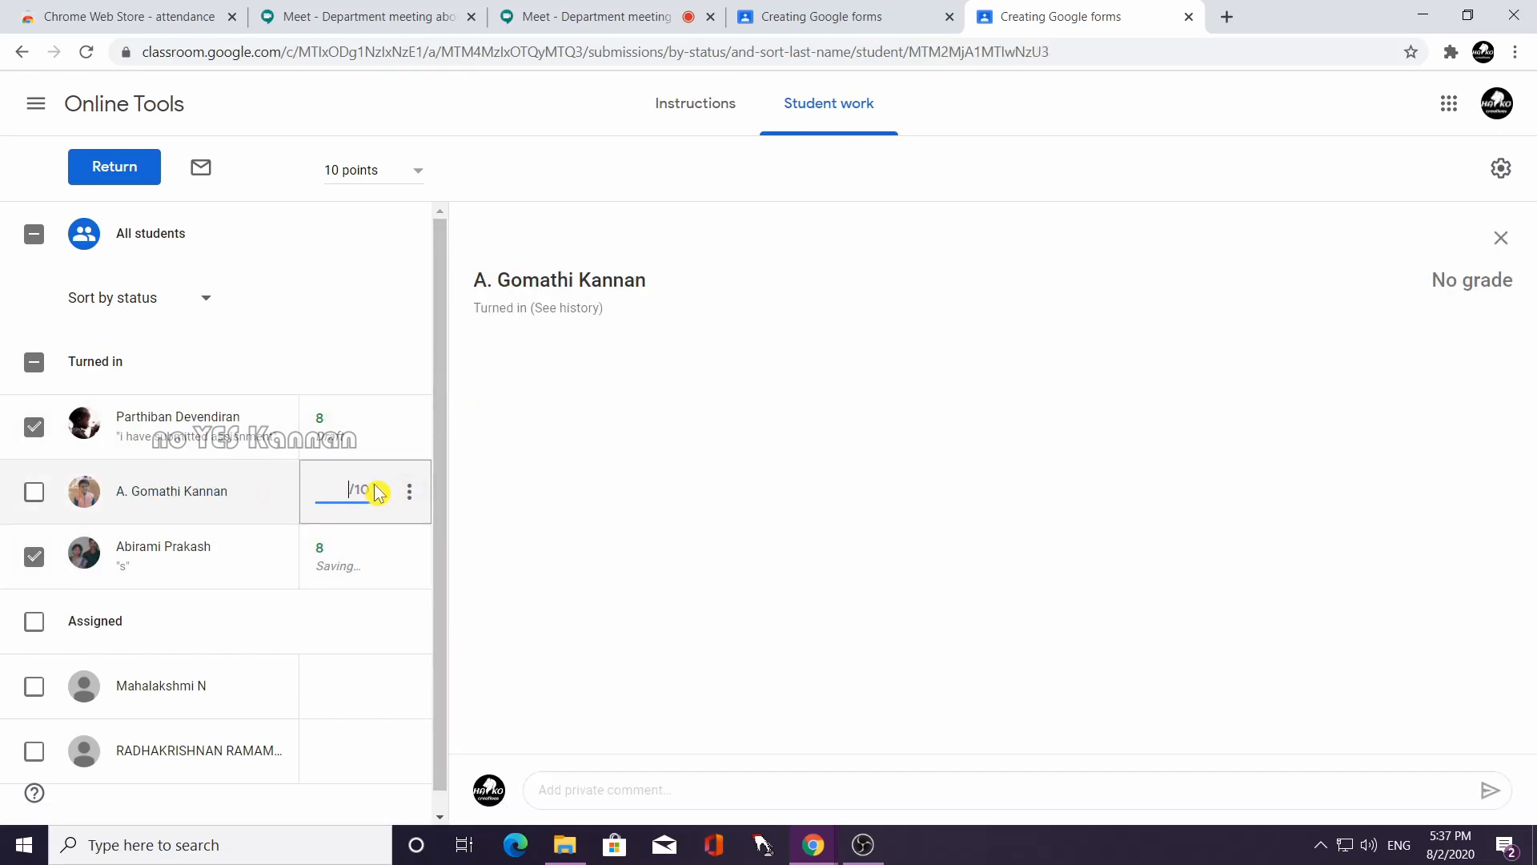
pyautogui.write('8')
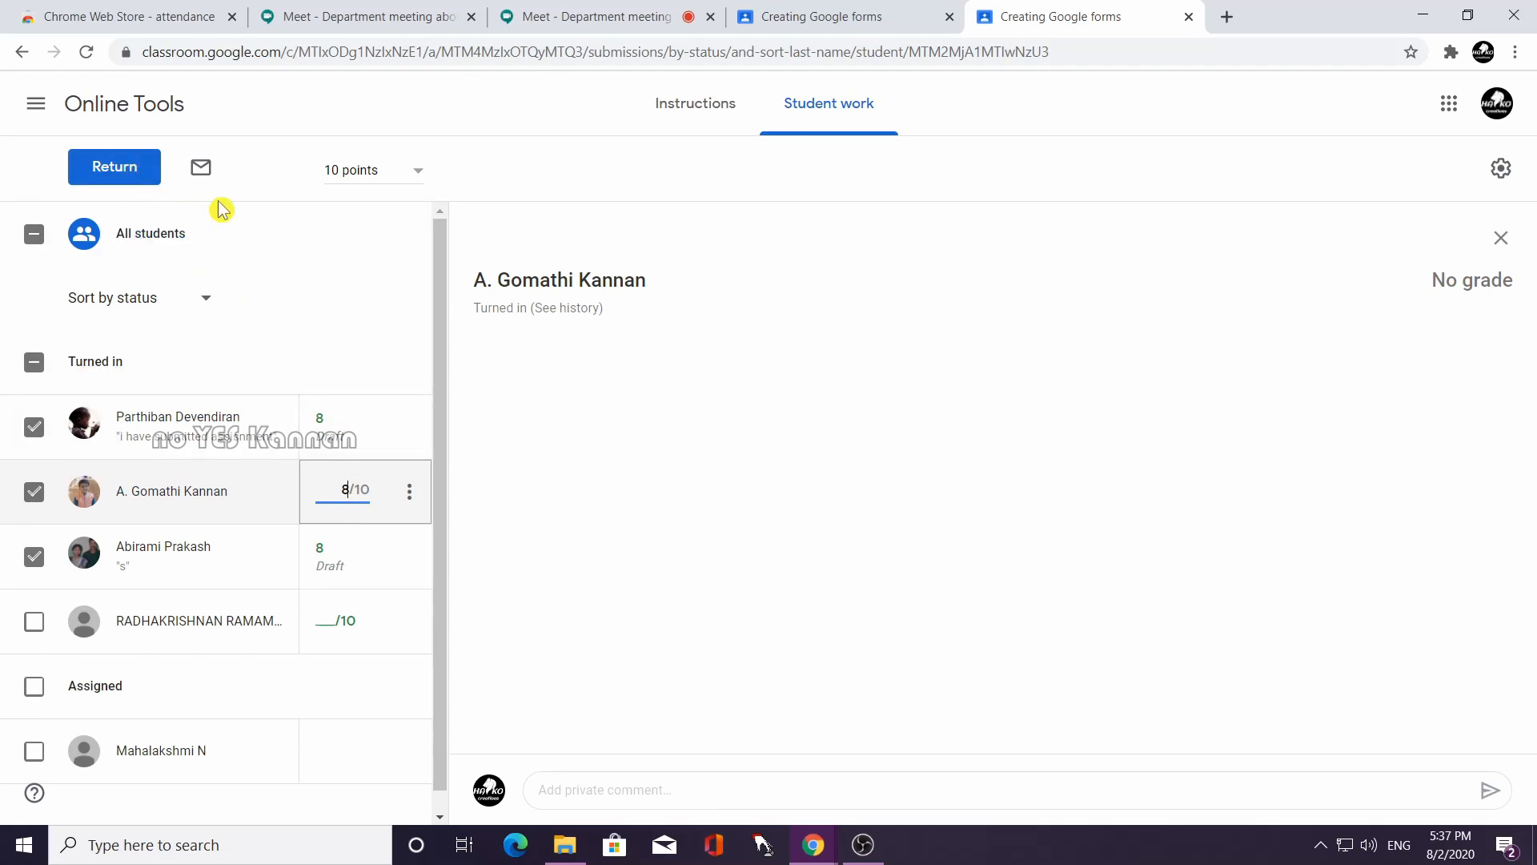
pyautogui.click(122, 173)
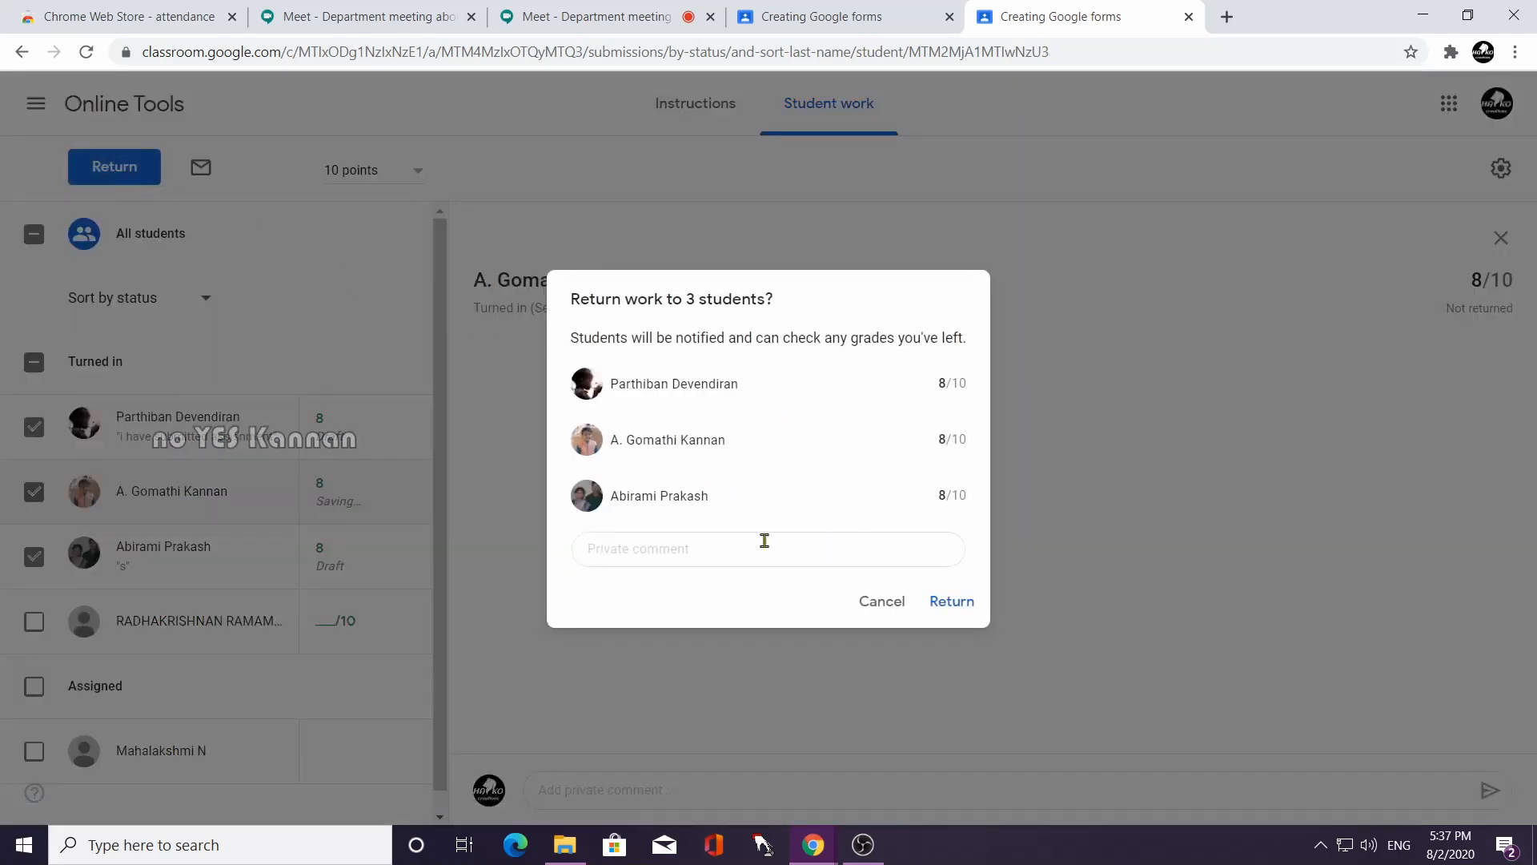
pyautogui.click(955, 606)
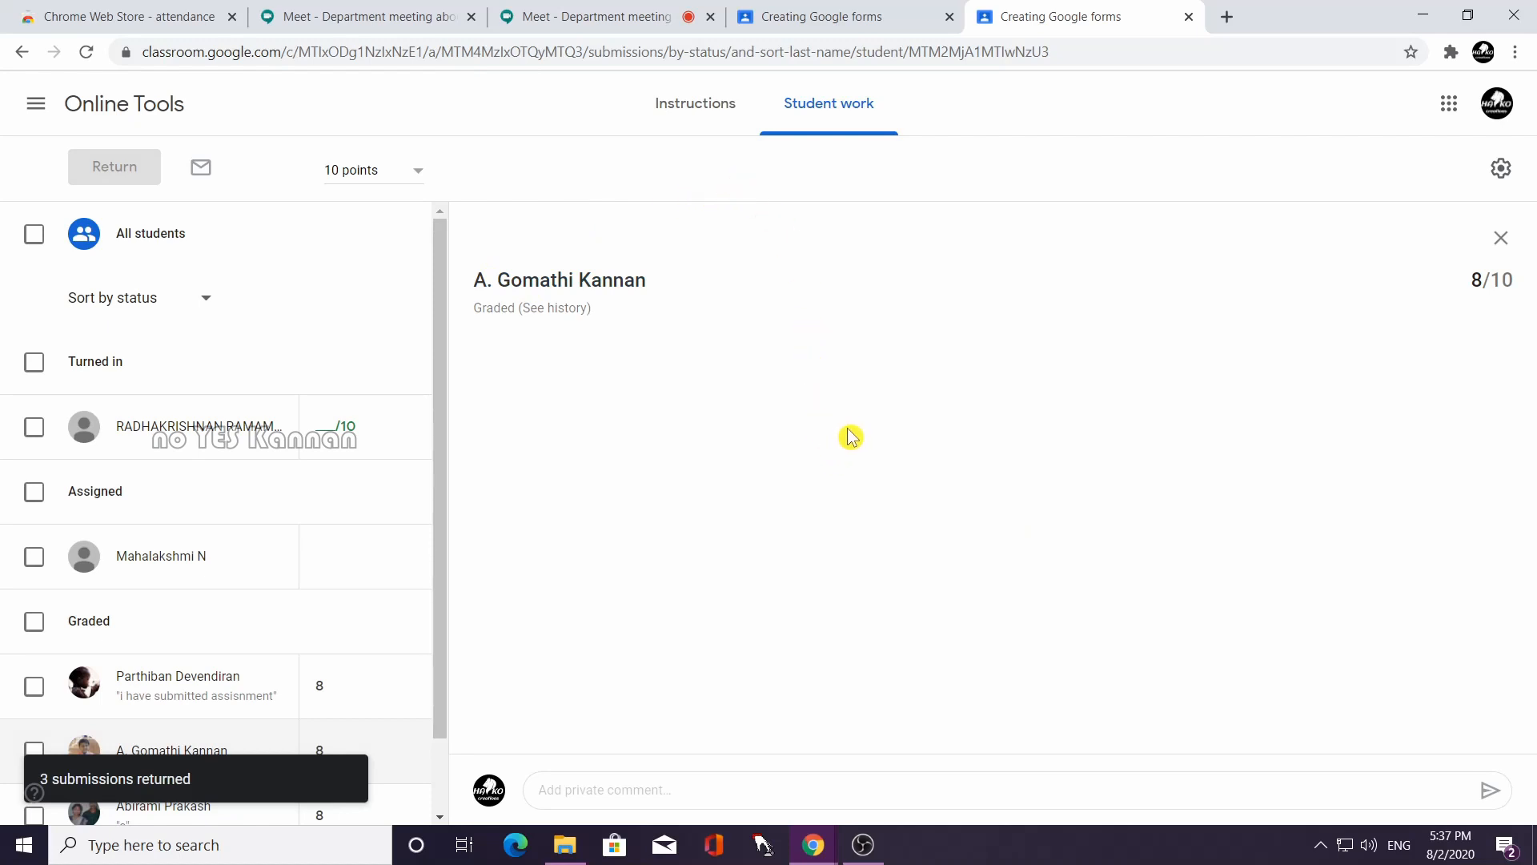
# Open the Google Docs attachment of the remaining turned-in, ungraded submission.
pyautogui.click(232, 434)
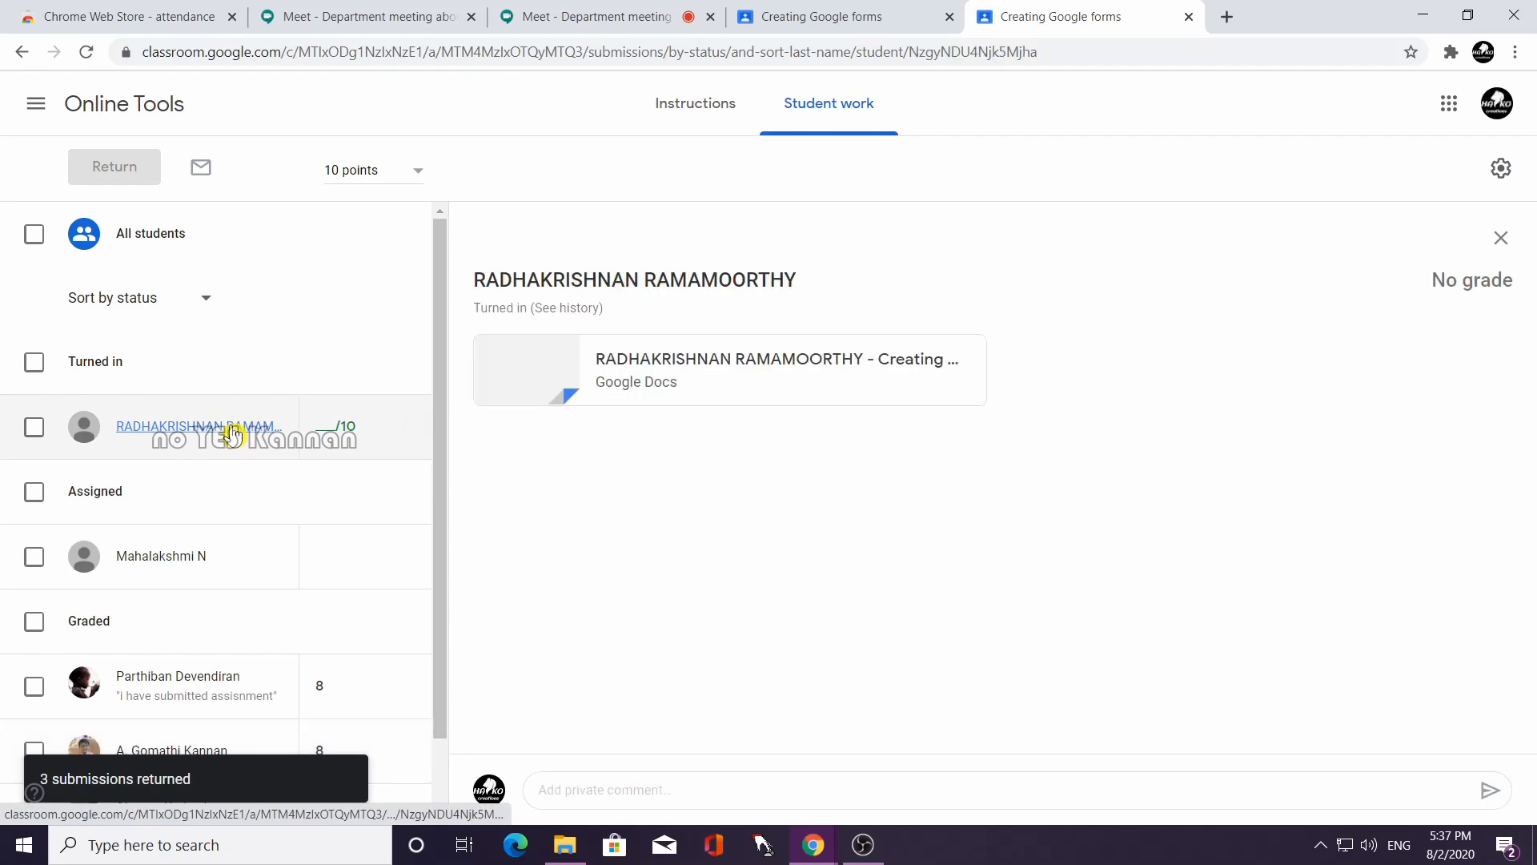
pyautogui.click(733, 370)
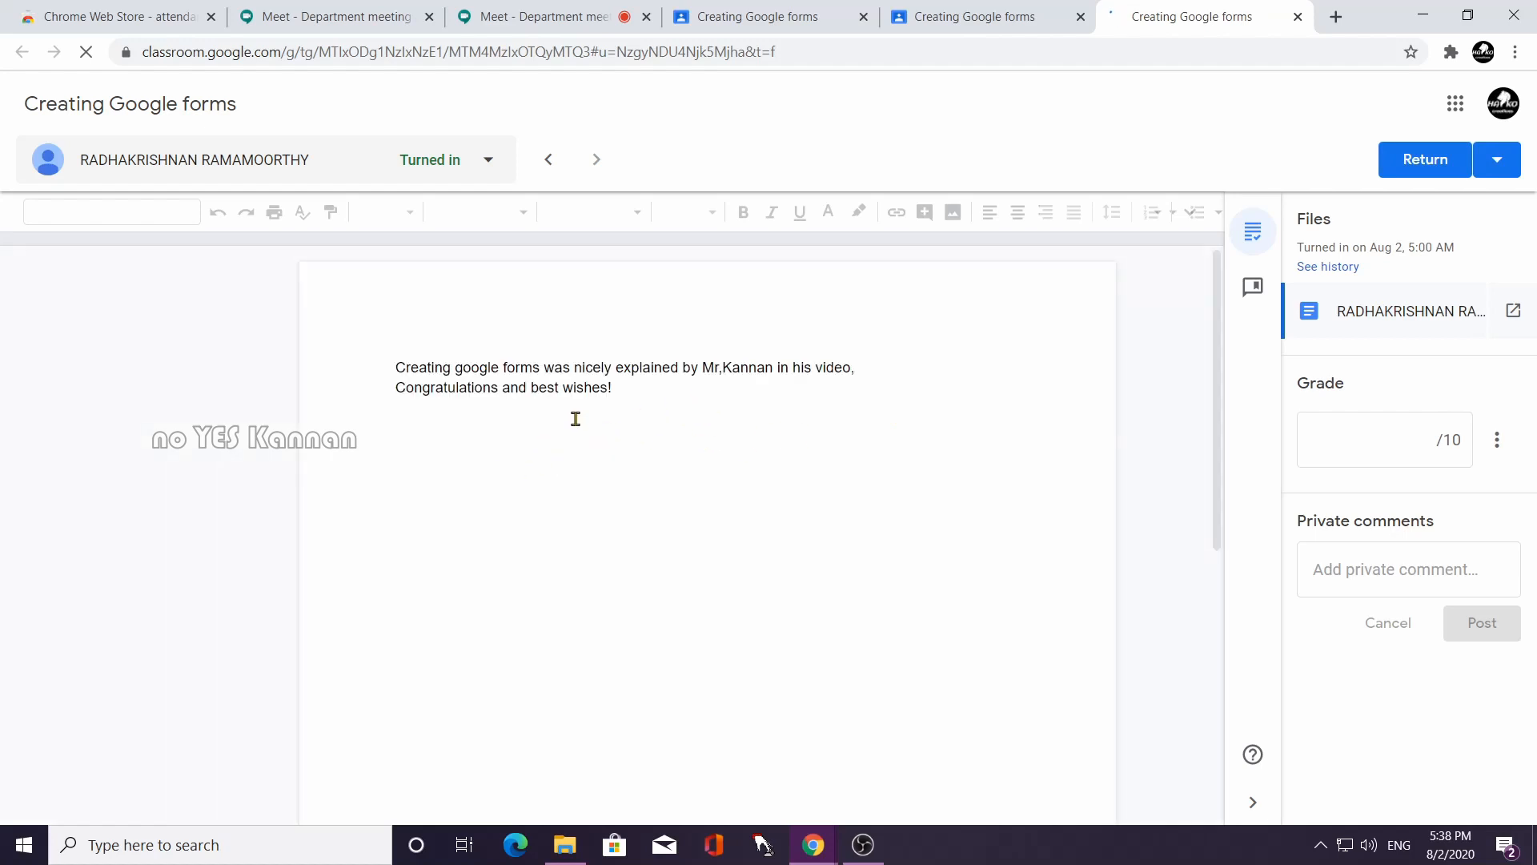
pyautogui.rightClick(753, 336)
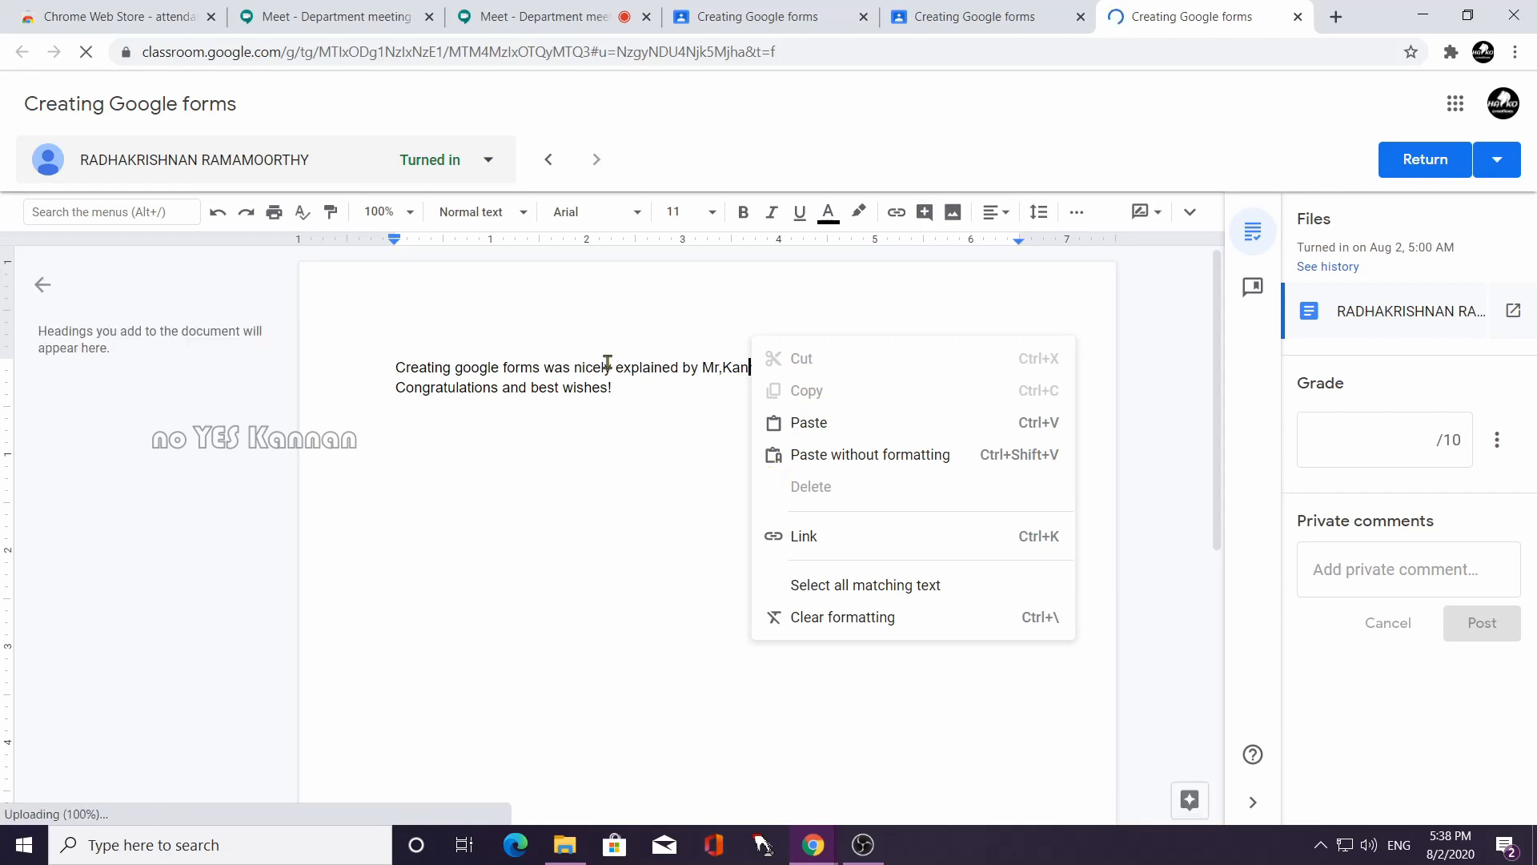
pyautogui.click(591, 407)
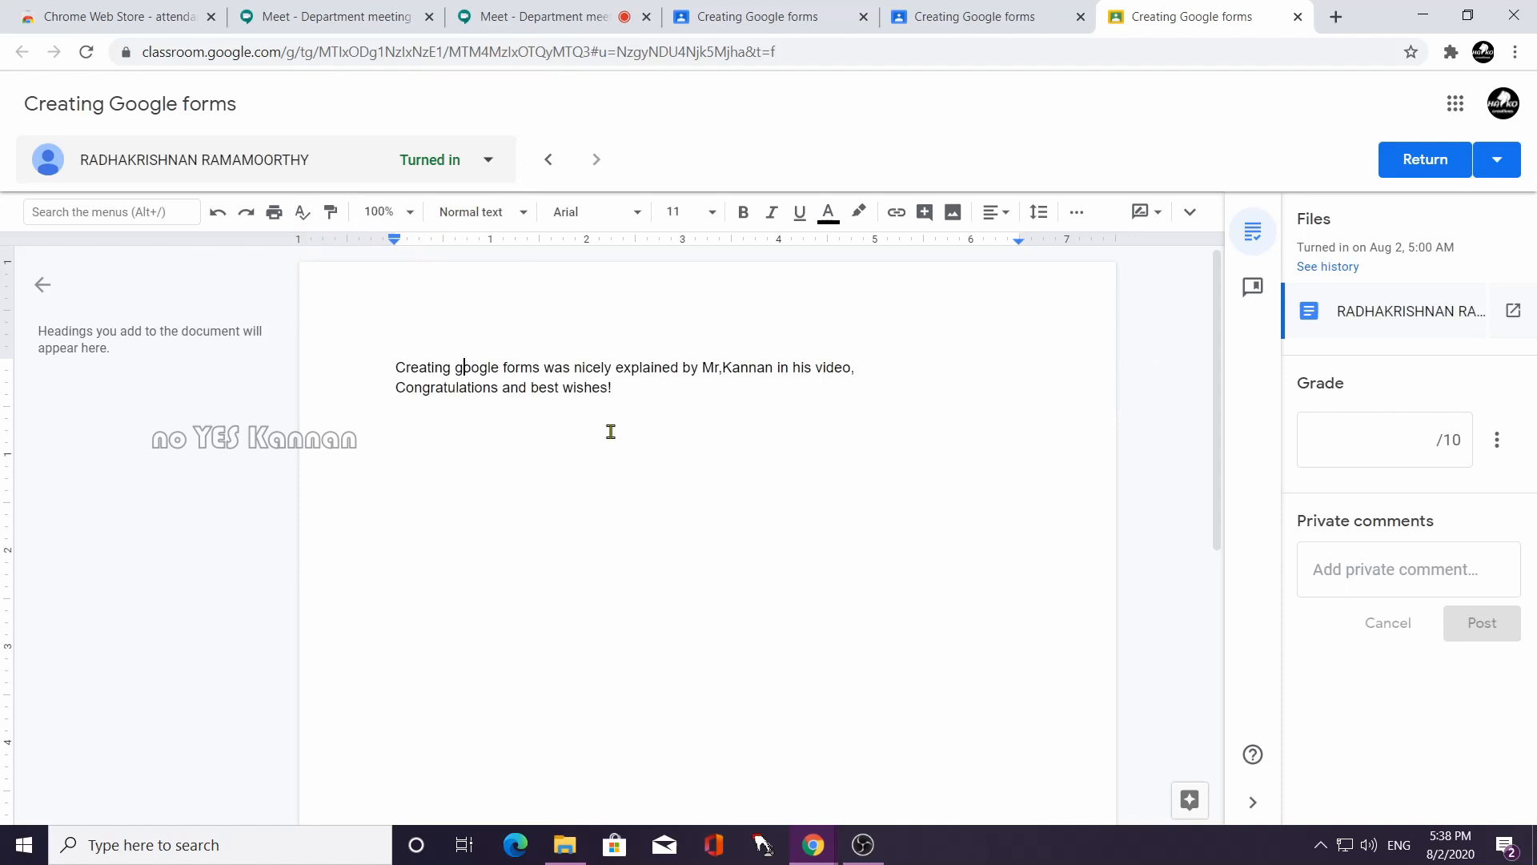
# Move the text "oogle forms was nicely explained" to just after "Mr," in the student's document as a suggested edit.
pyautogui.keyDown('shift'); pyautogui.click(682, 368); pyautogui.keyUp('shift')
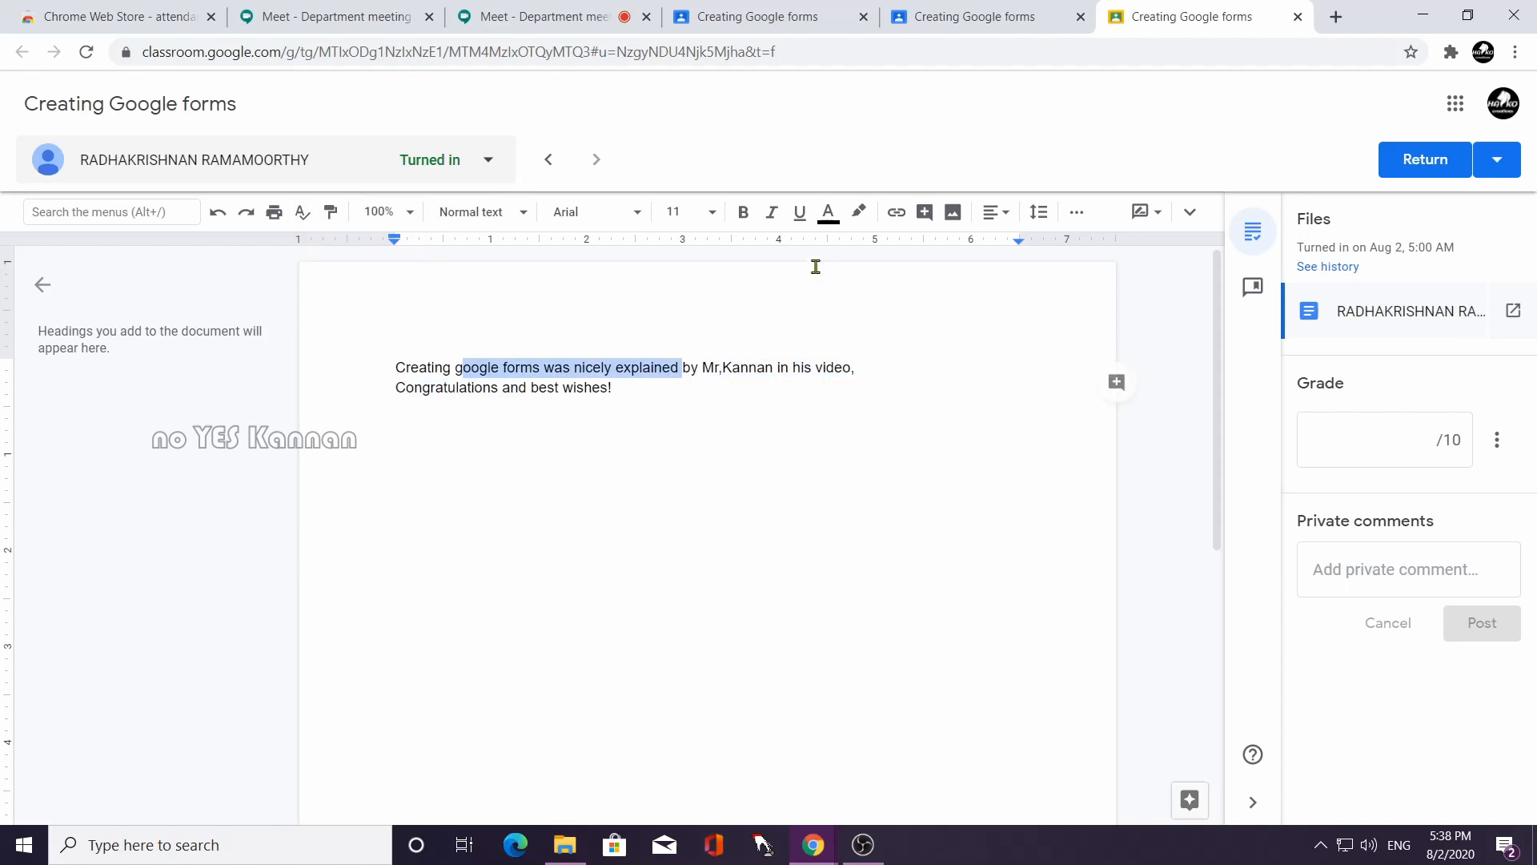
pyautogui.click(828, 213)
pyautogui.press('Escape')
pyautogui.moveTo(679, 352); pyautogui.dragTo(723, 367)
pyautogui.click(676, 436)
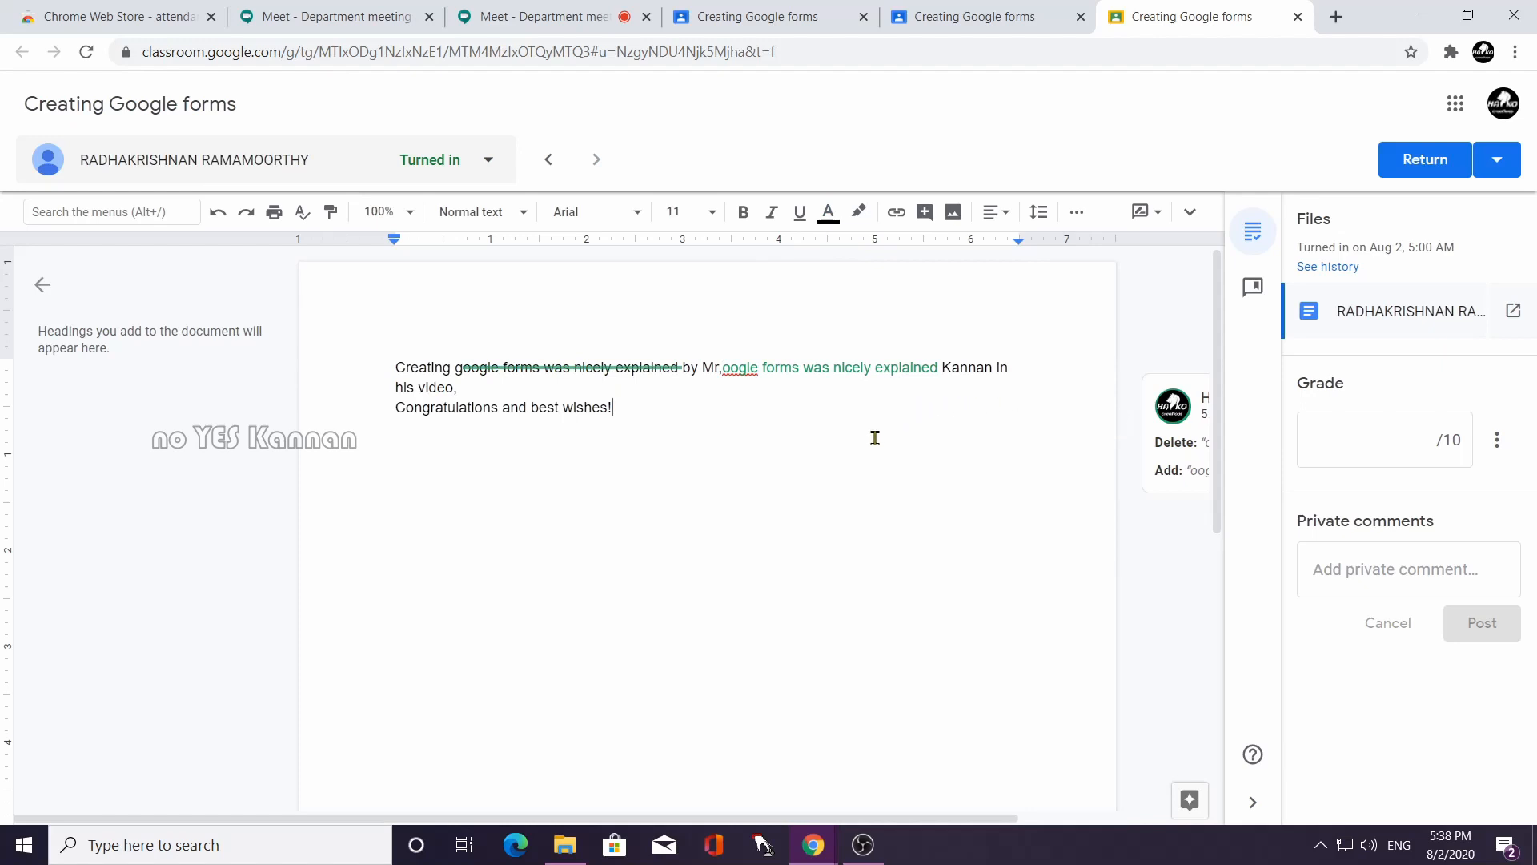
# Undo the suggested text move and add "Thanks Sir" below the student's closing line as a suggested edit.
pyautogui.hotkey('ctrl', 'z')
pyautogui.click(984, 332)
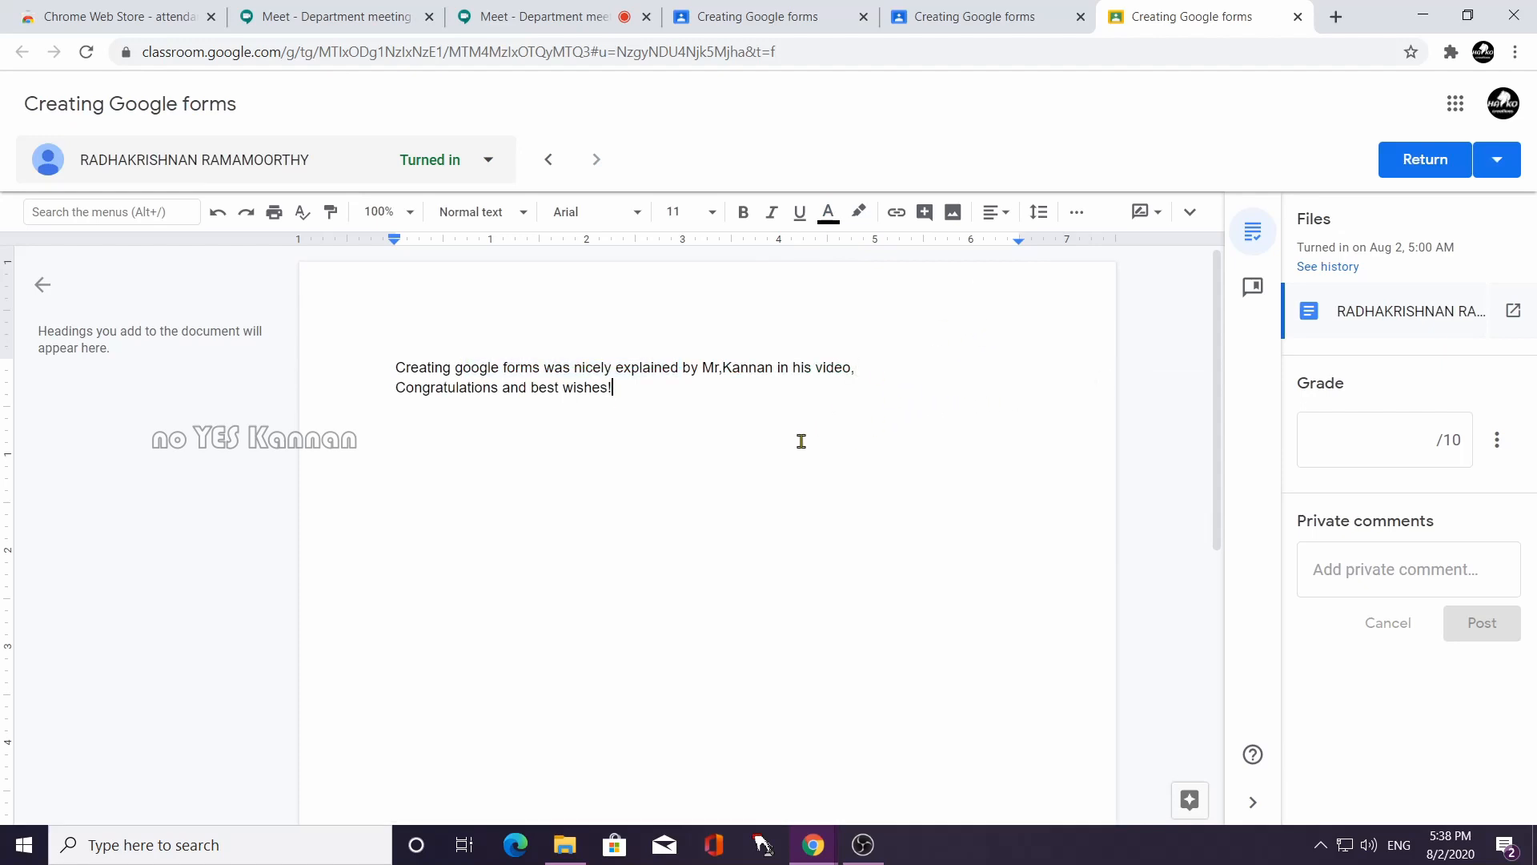
pyautogui.press('Return')
pyautogui.press('Return')
pyautogui.write('Thank')
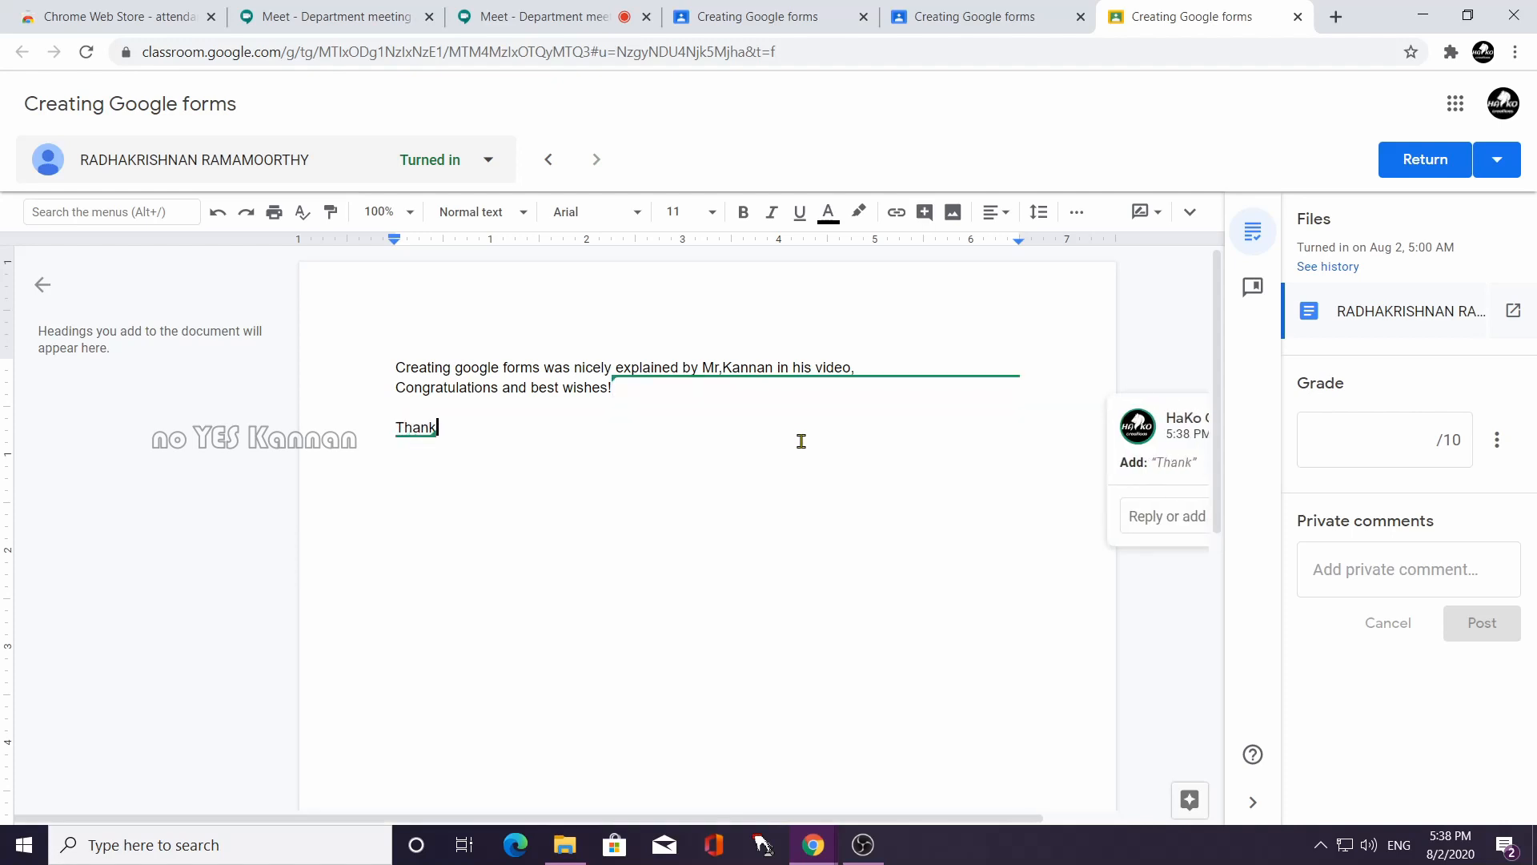
pyautogui.write('s Sir')
# Grade the submission 9 out of 10, return it to the student and close the document.
pyautogui.click(1422, 440)
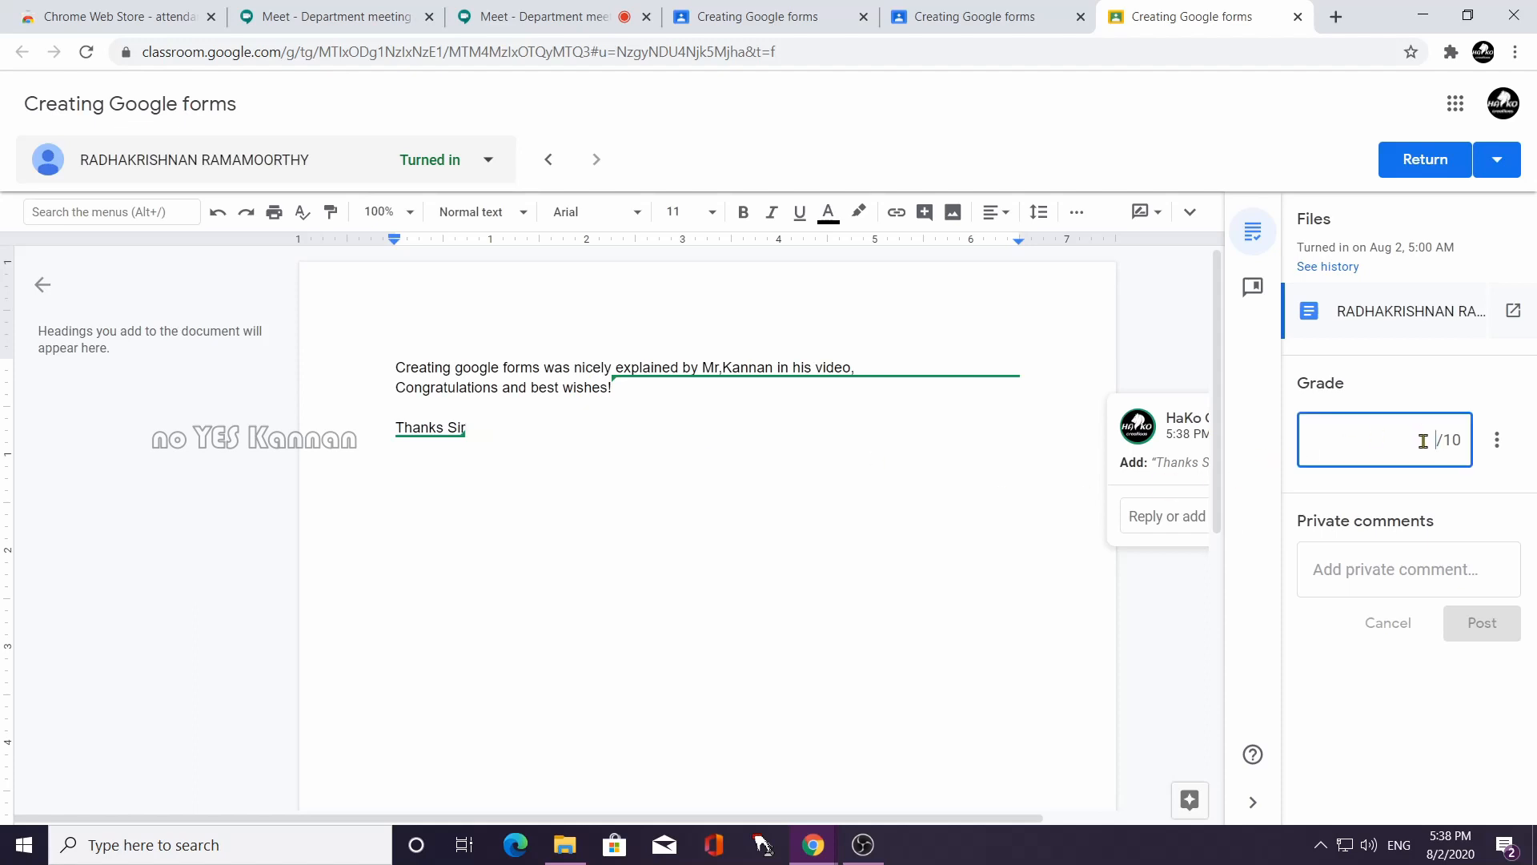
pyautogui.write('9')
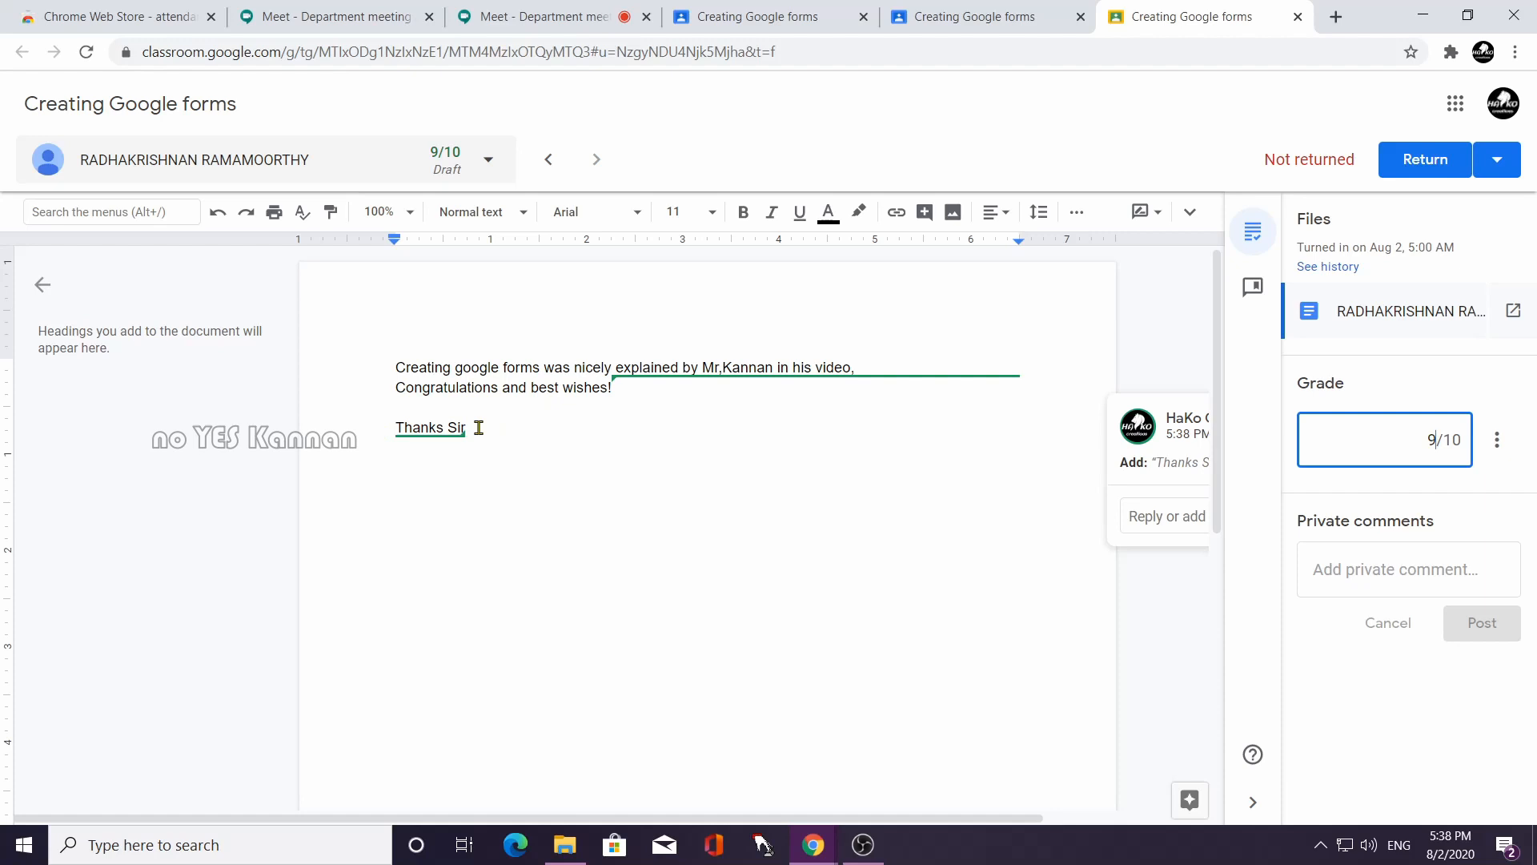
pyautogui.moveTo(479, 427); pyautogui.dragTo(398, 432)
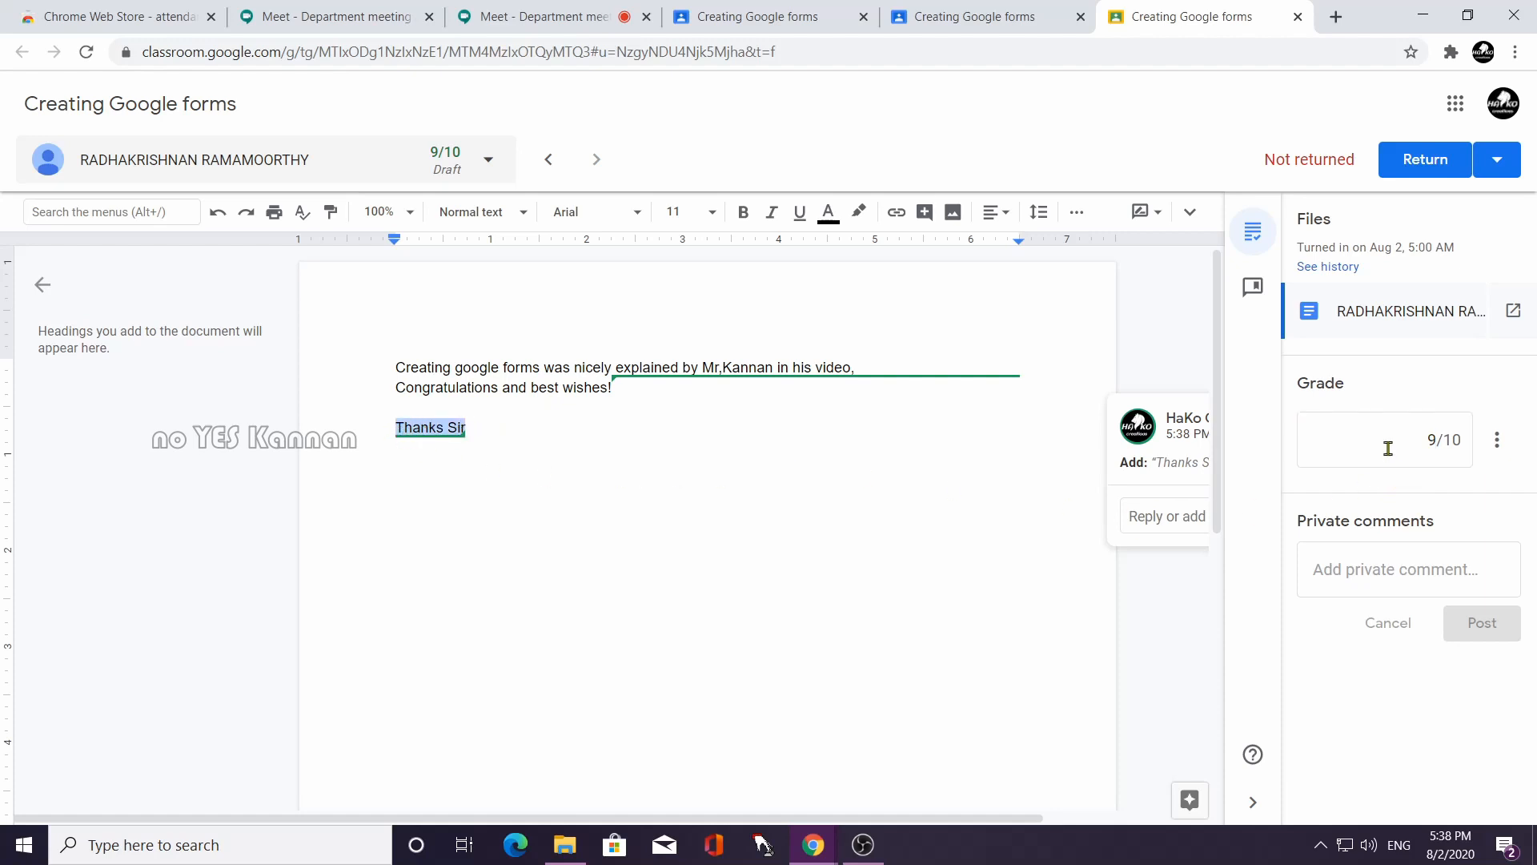
pyautogui.click(1425, 162)
pyautogui.click(950, 524)
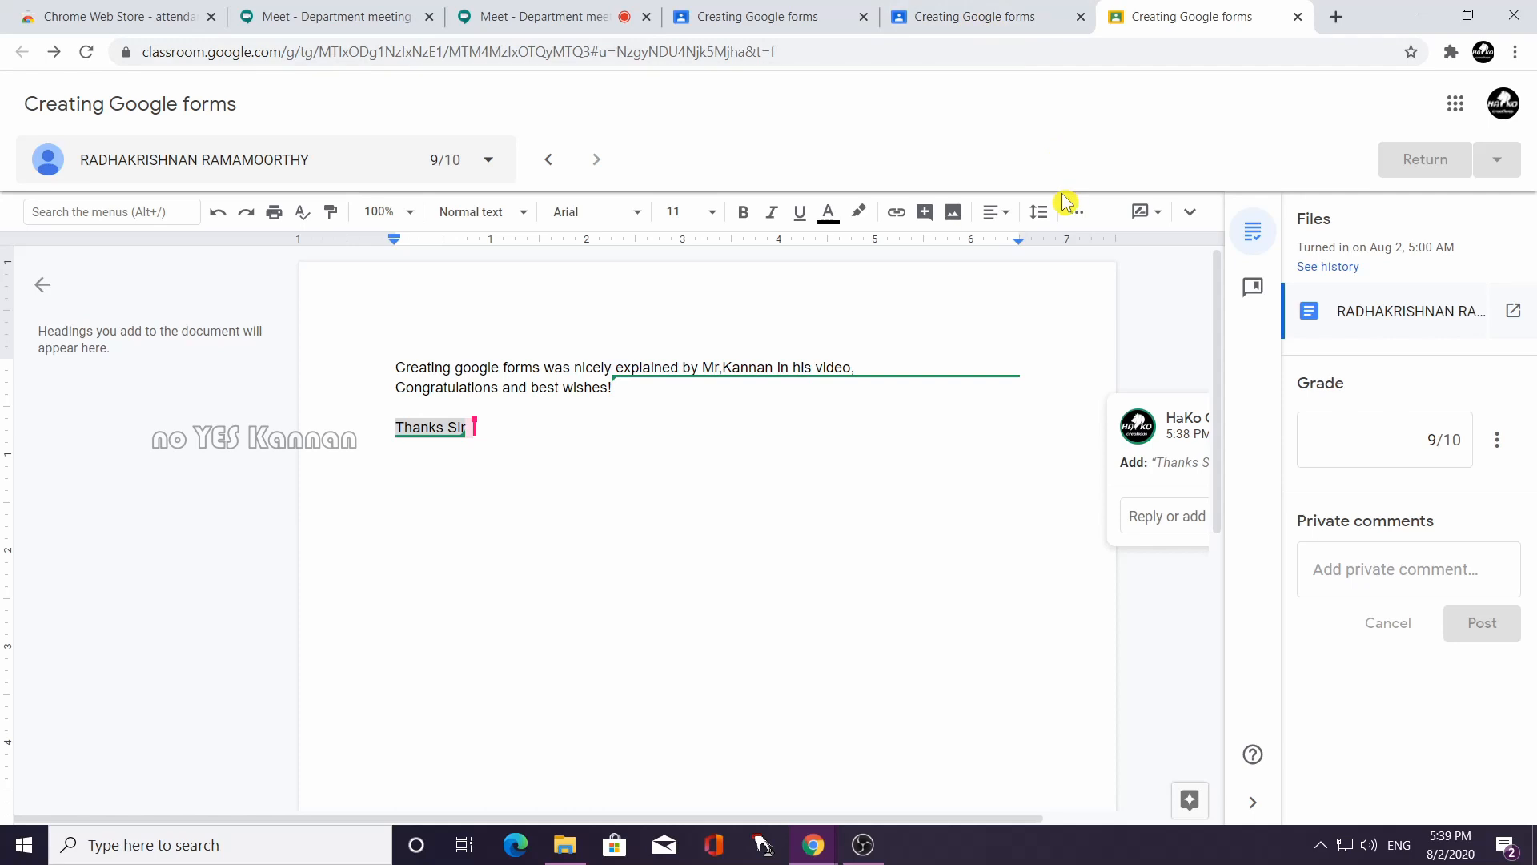
pyautogui.click(1301, 23)
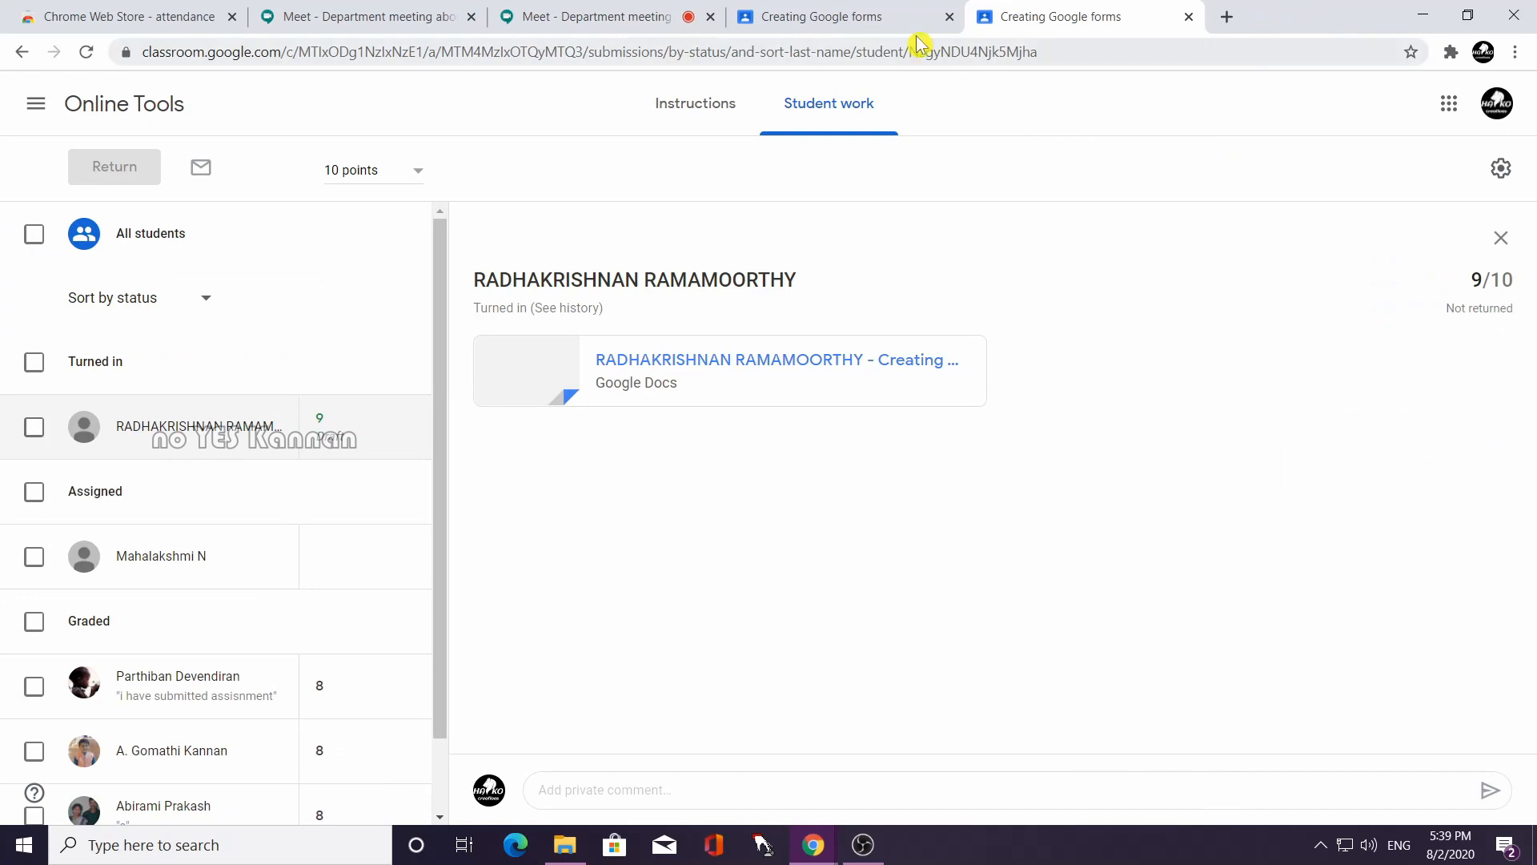
# Search for google classroom in a new browser tab, close the old submission tab and open the Online Tools class.
pyautogui.click(883, 18)
pyautogui.click(1025, 16)
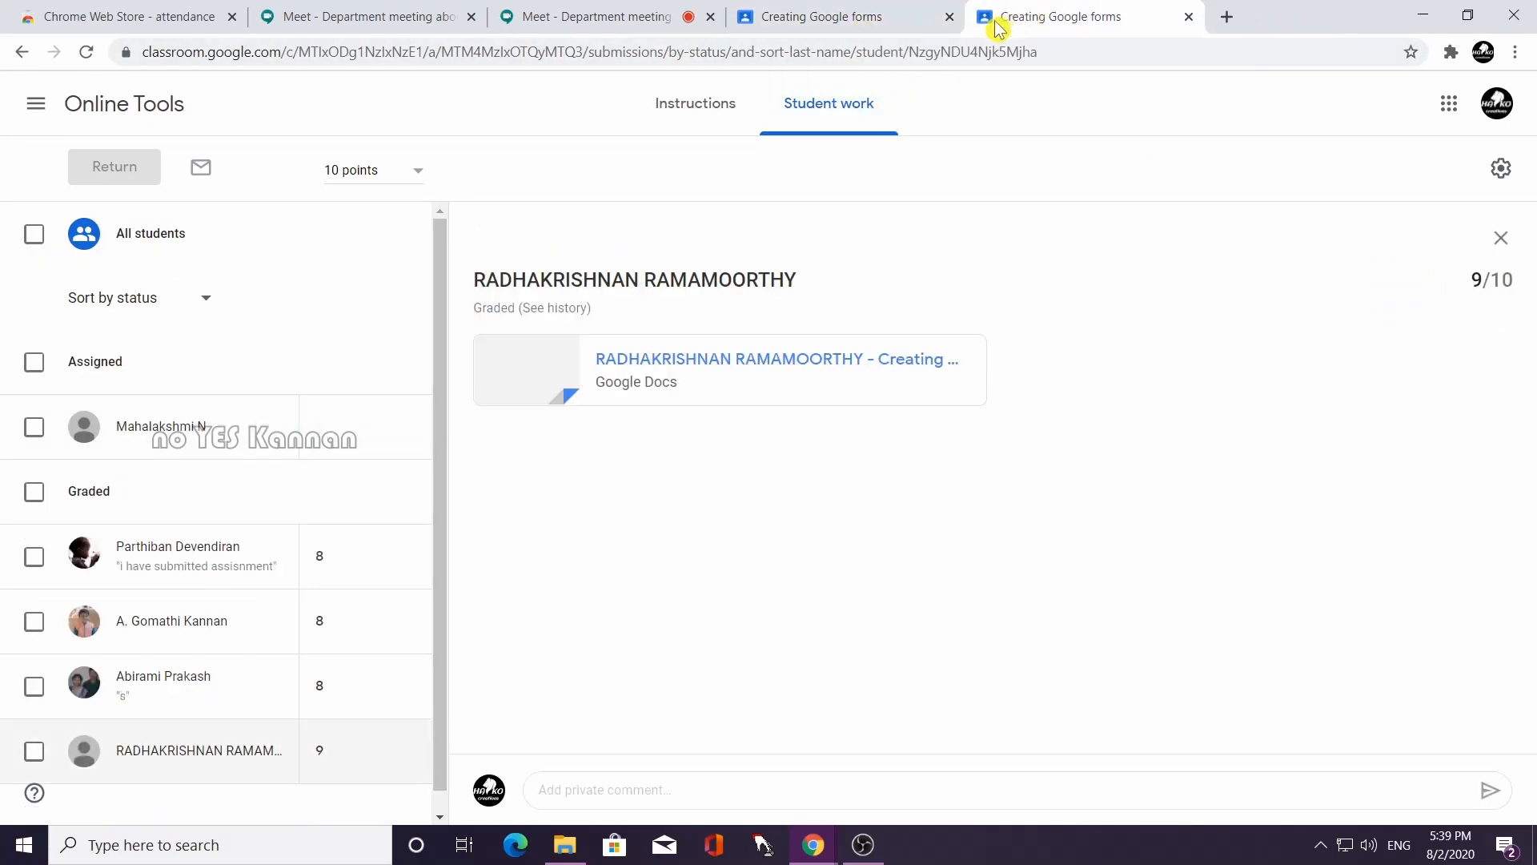
pyautogui.click(1225, 17)
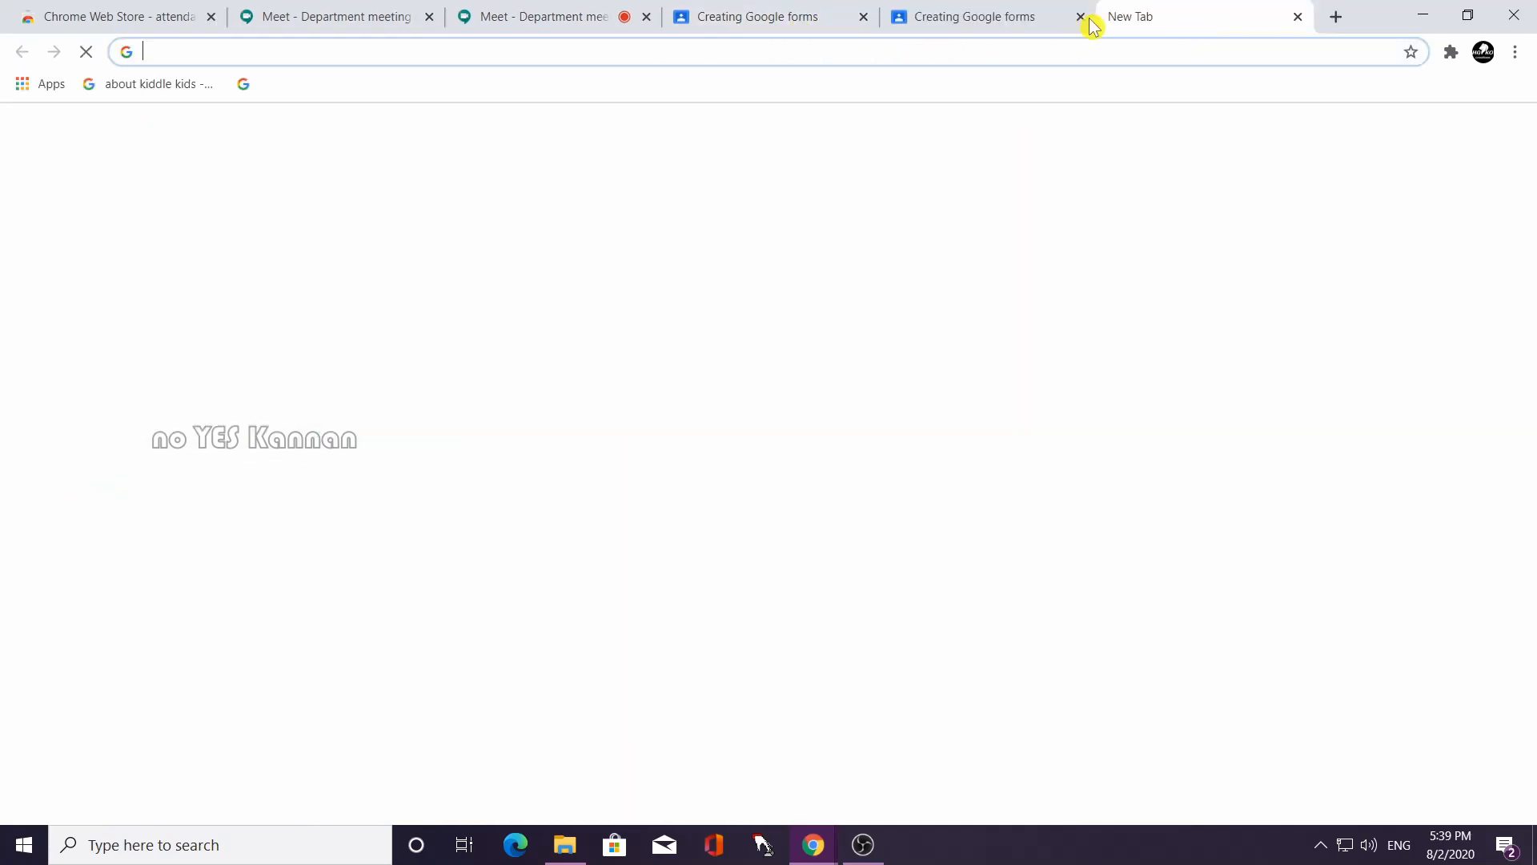
pyautogui.click(1089, 55)
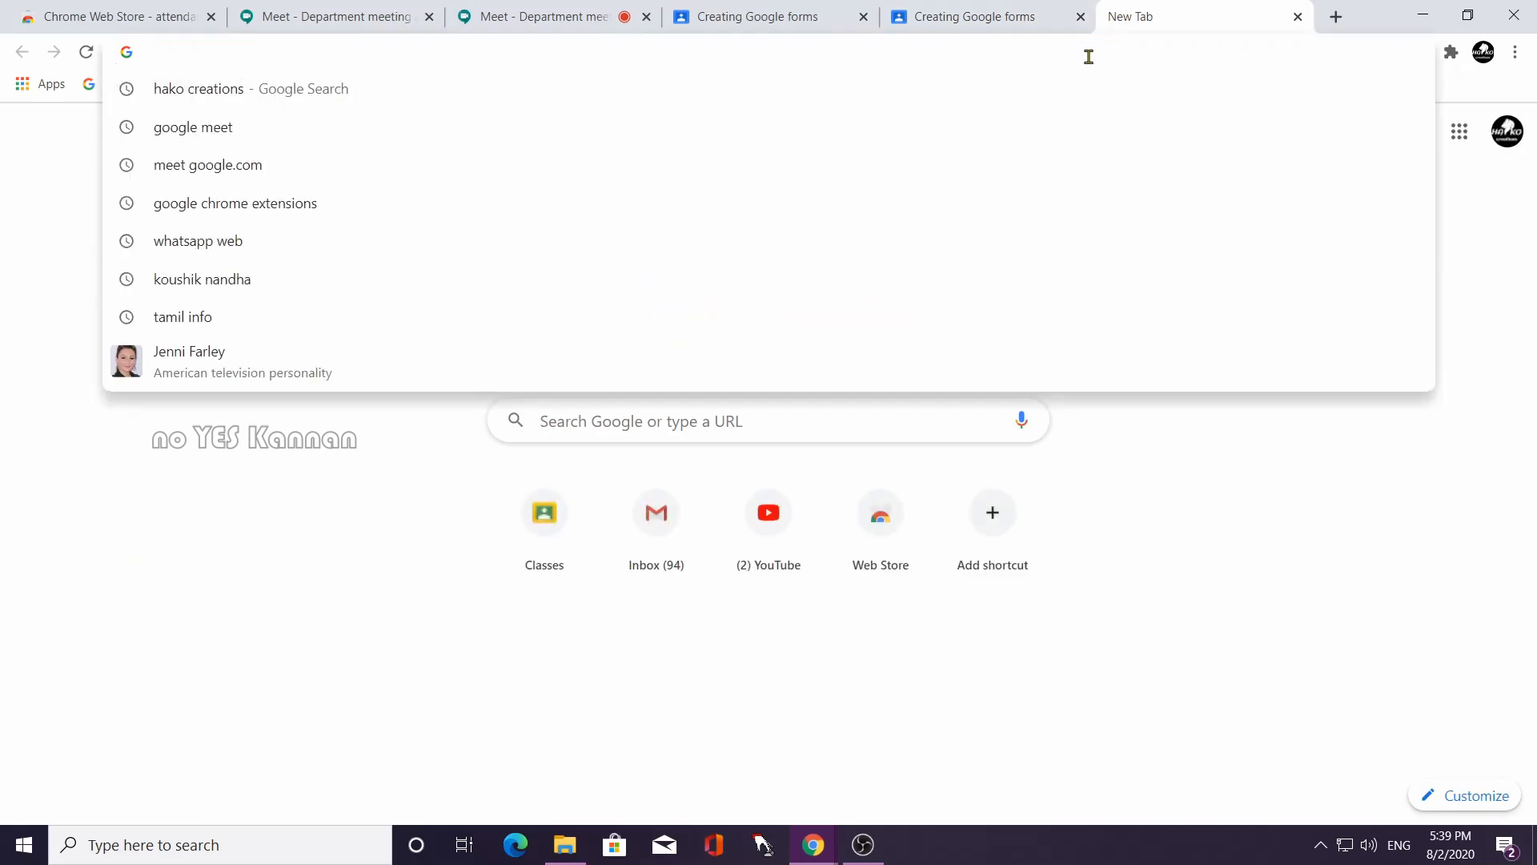
pyautogui.write('google')
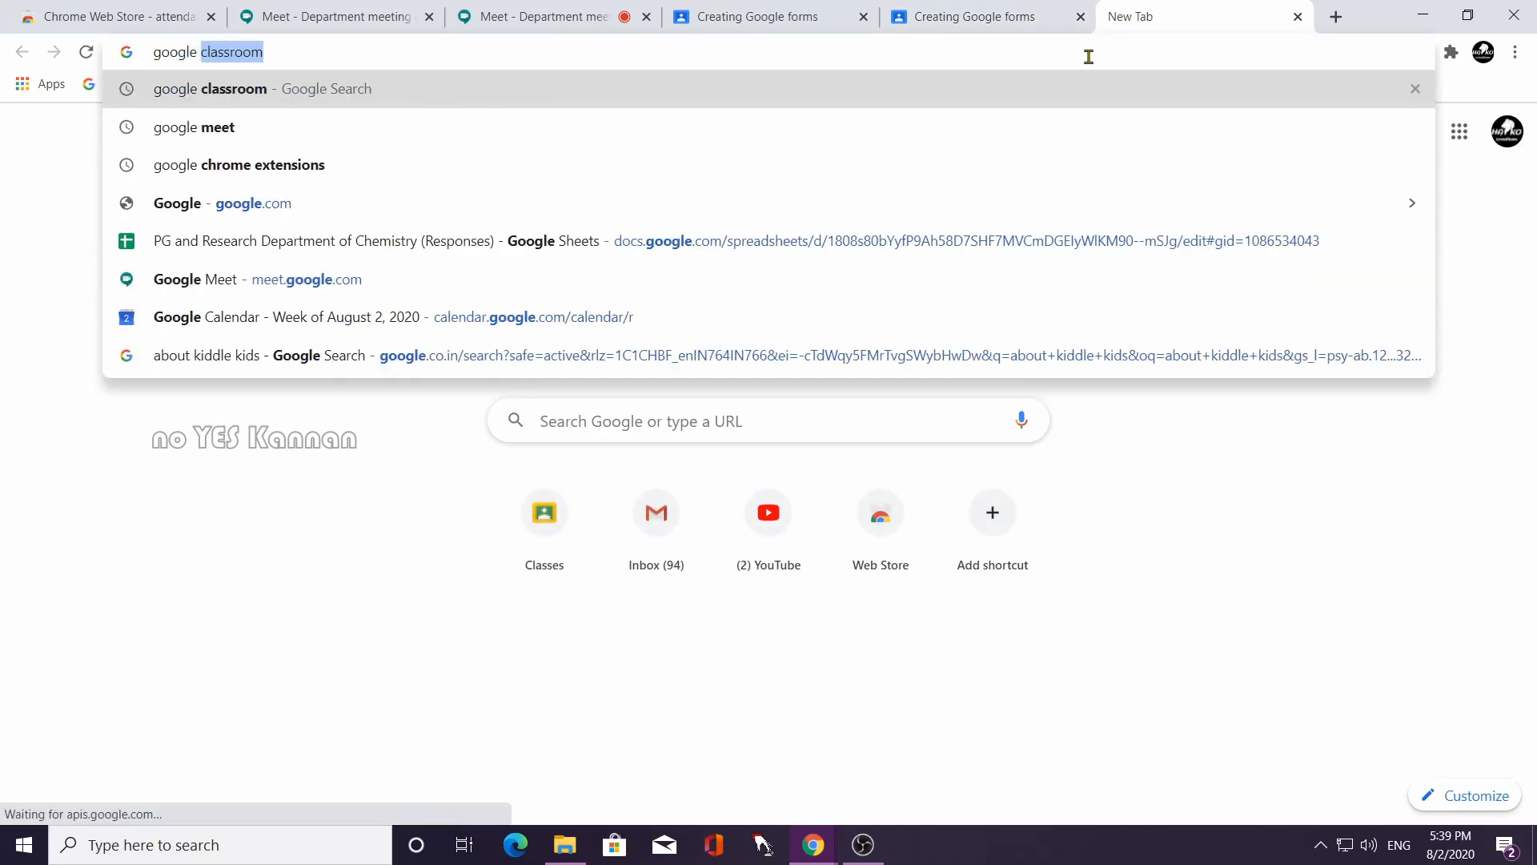
pyautogui.press('Return')
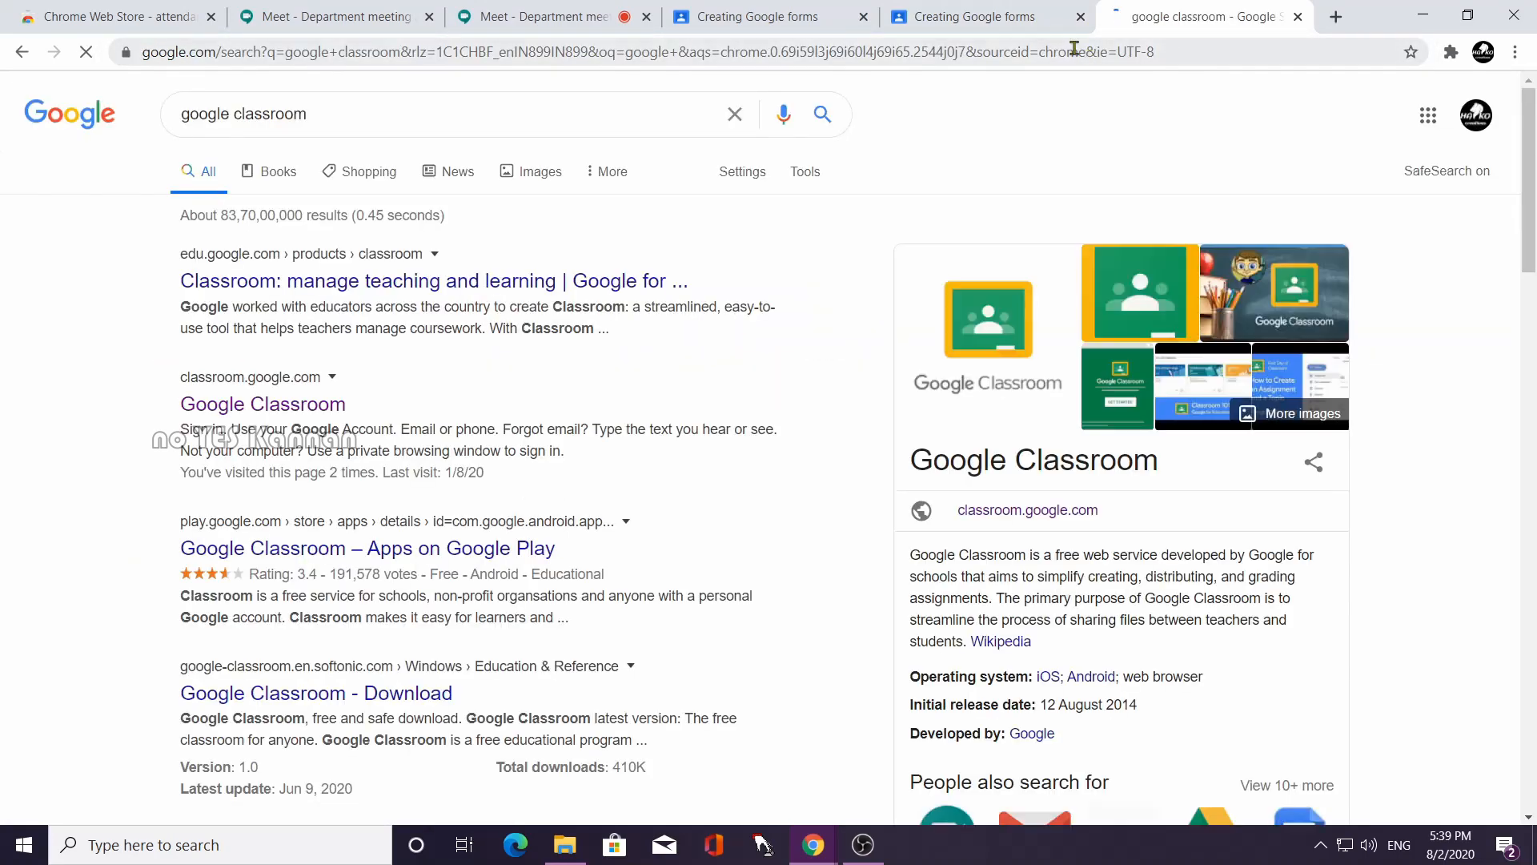
pyautogui.click(1080, 16)
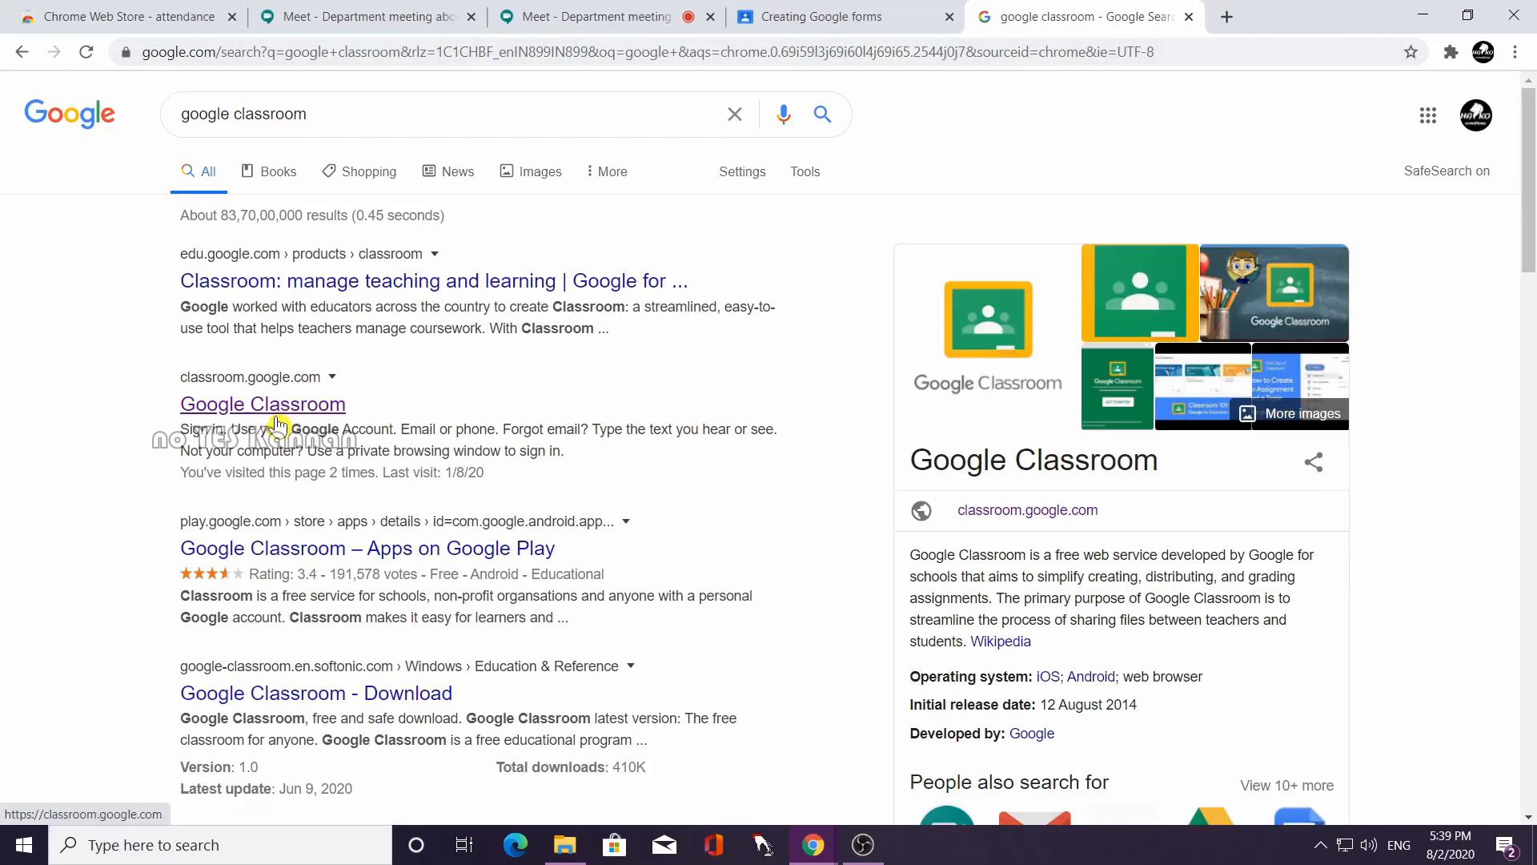
pyautogui.click(280, 422)
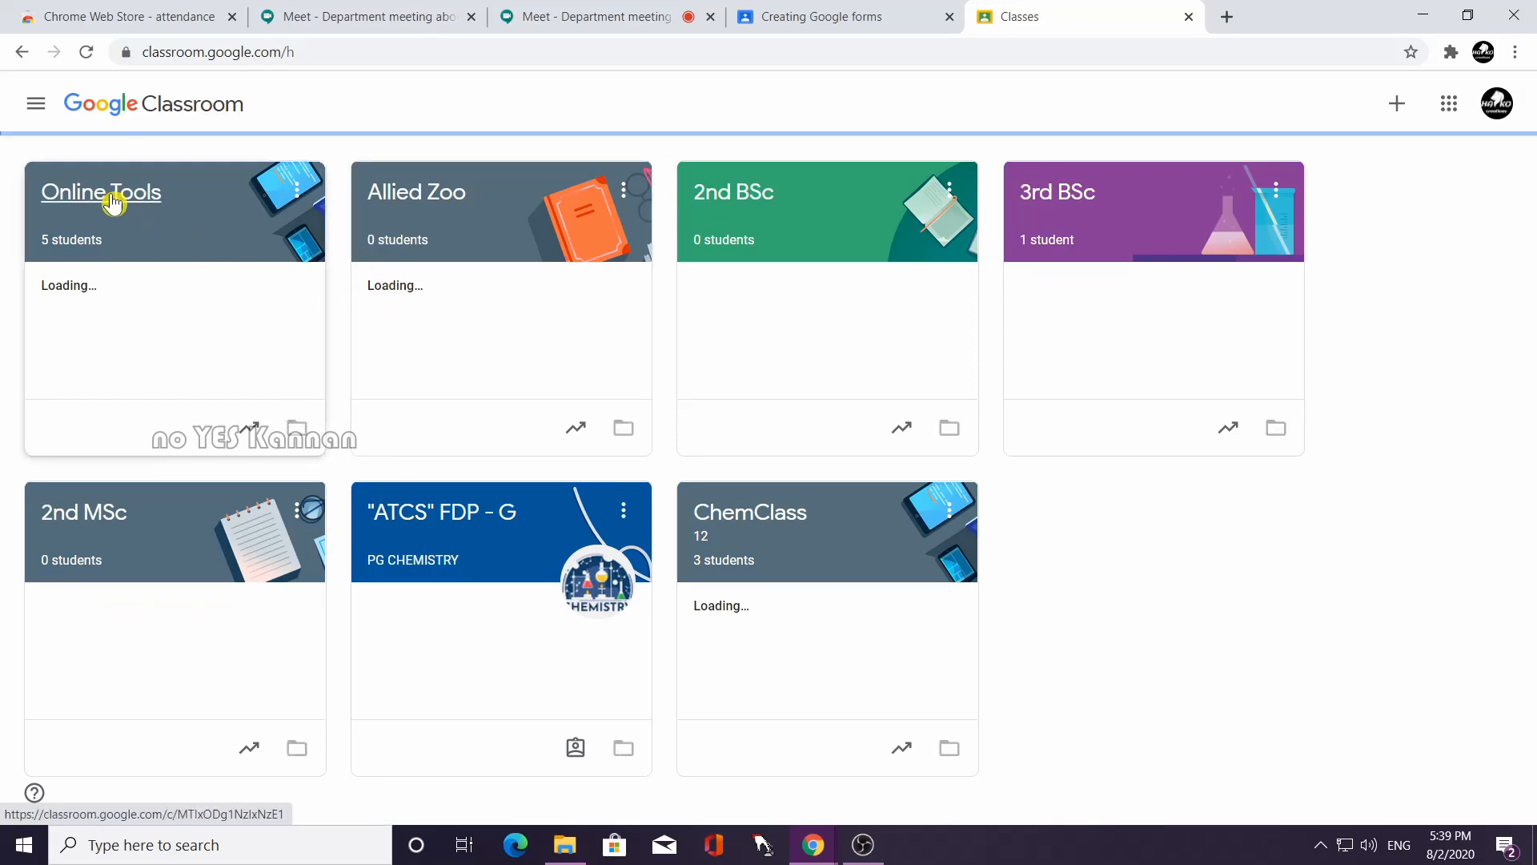
pyautogui.click(112, 204)
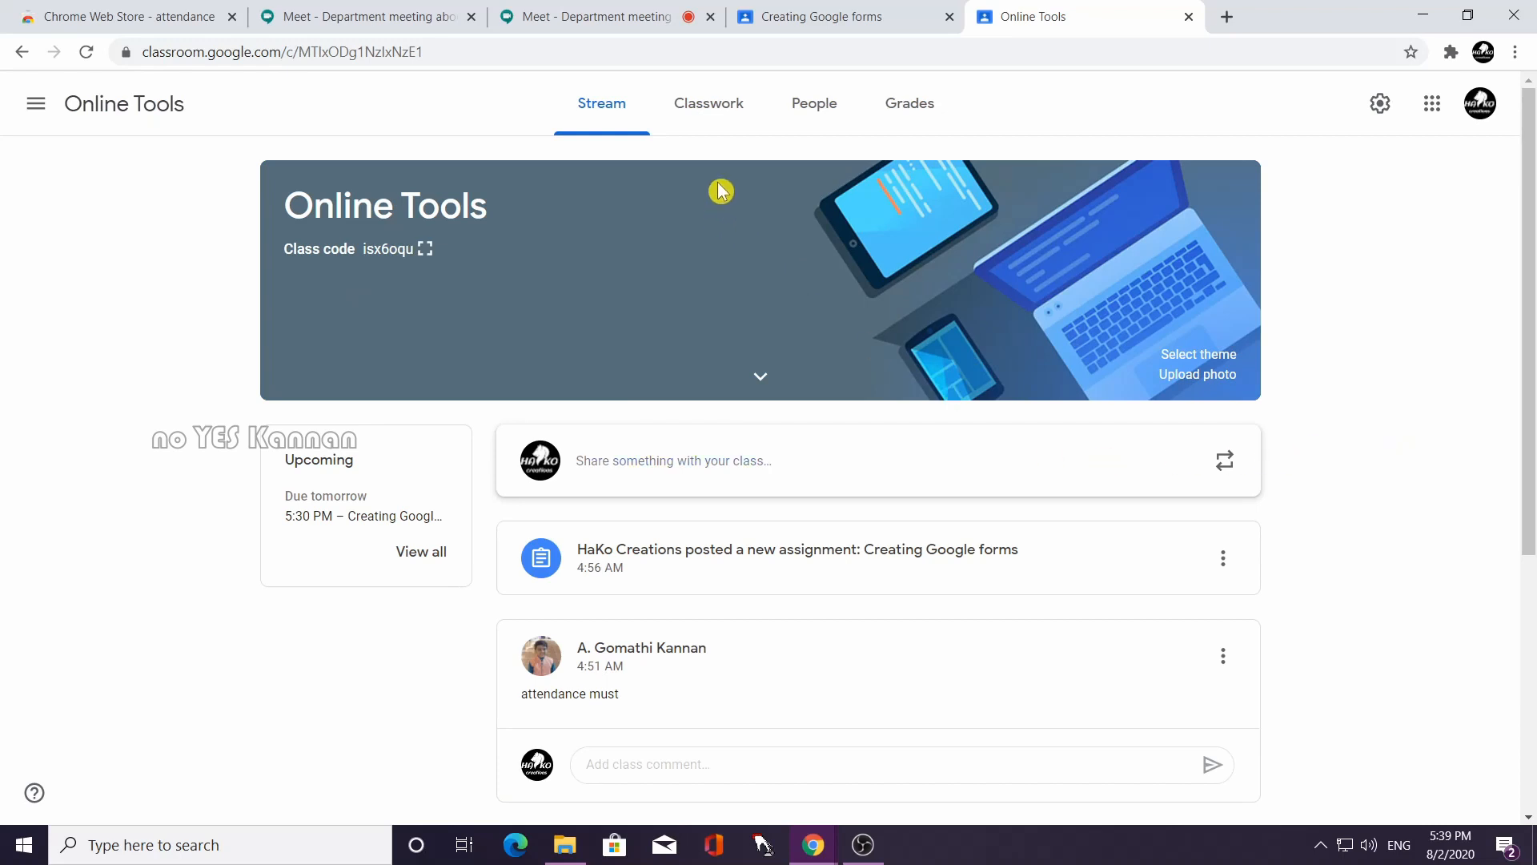
# Create a quiz assignment in the class's classwork with the title "Artificial Inteligence".
pyautogui.click(708, 115)
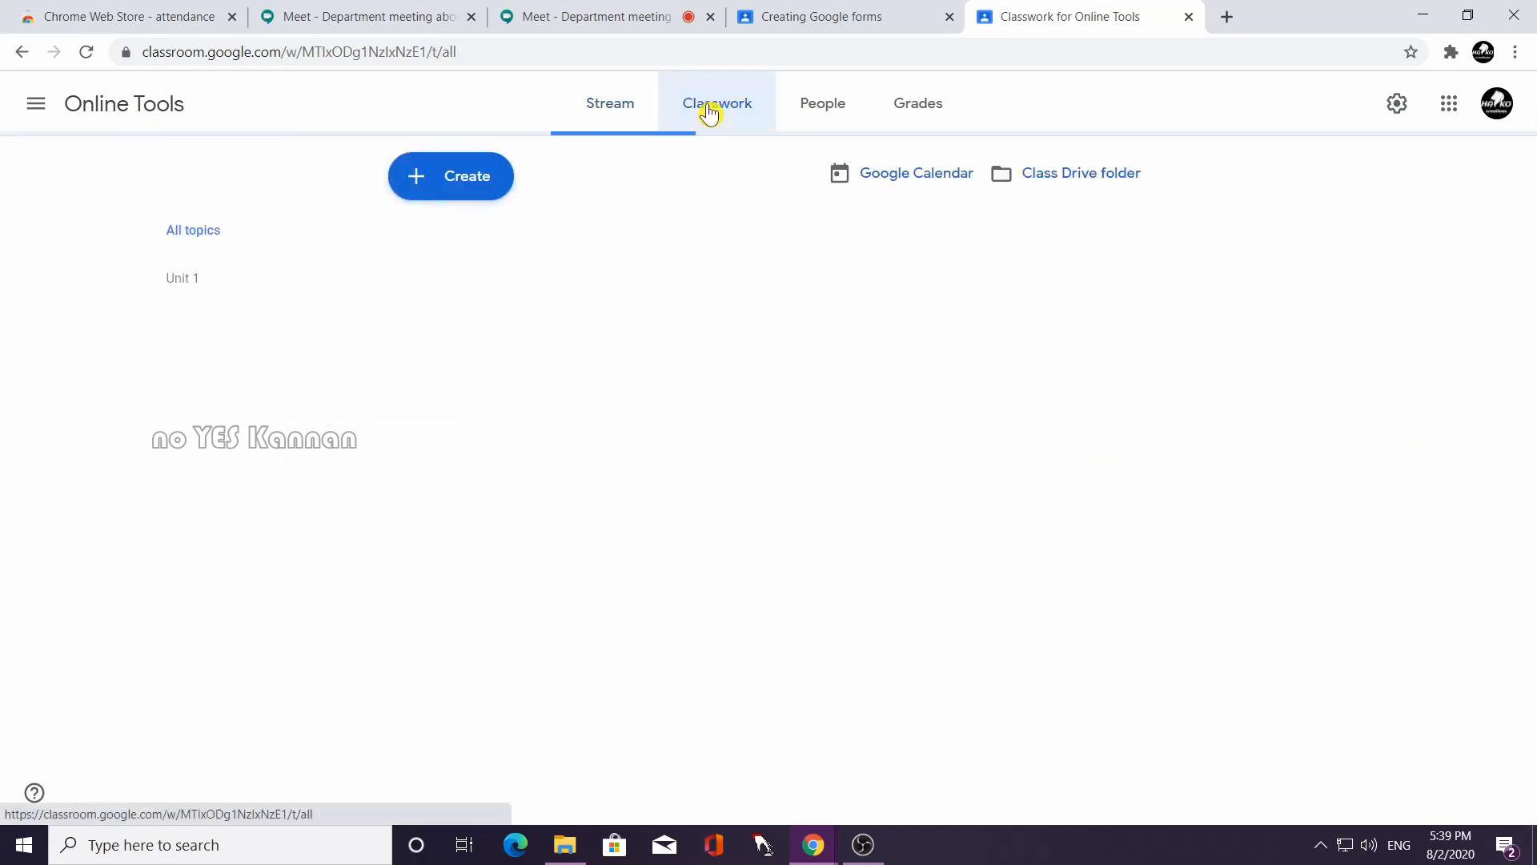
pyautogui.click(453, 186)
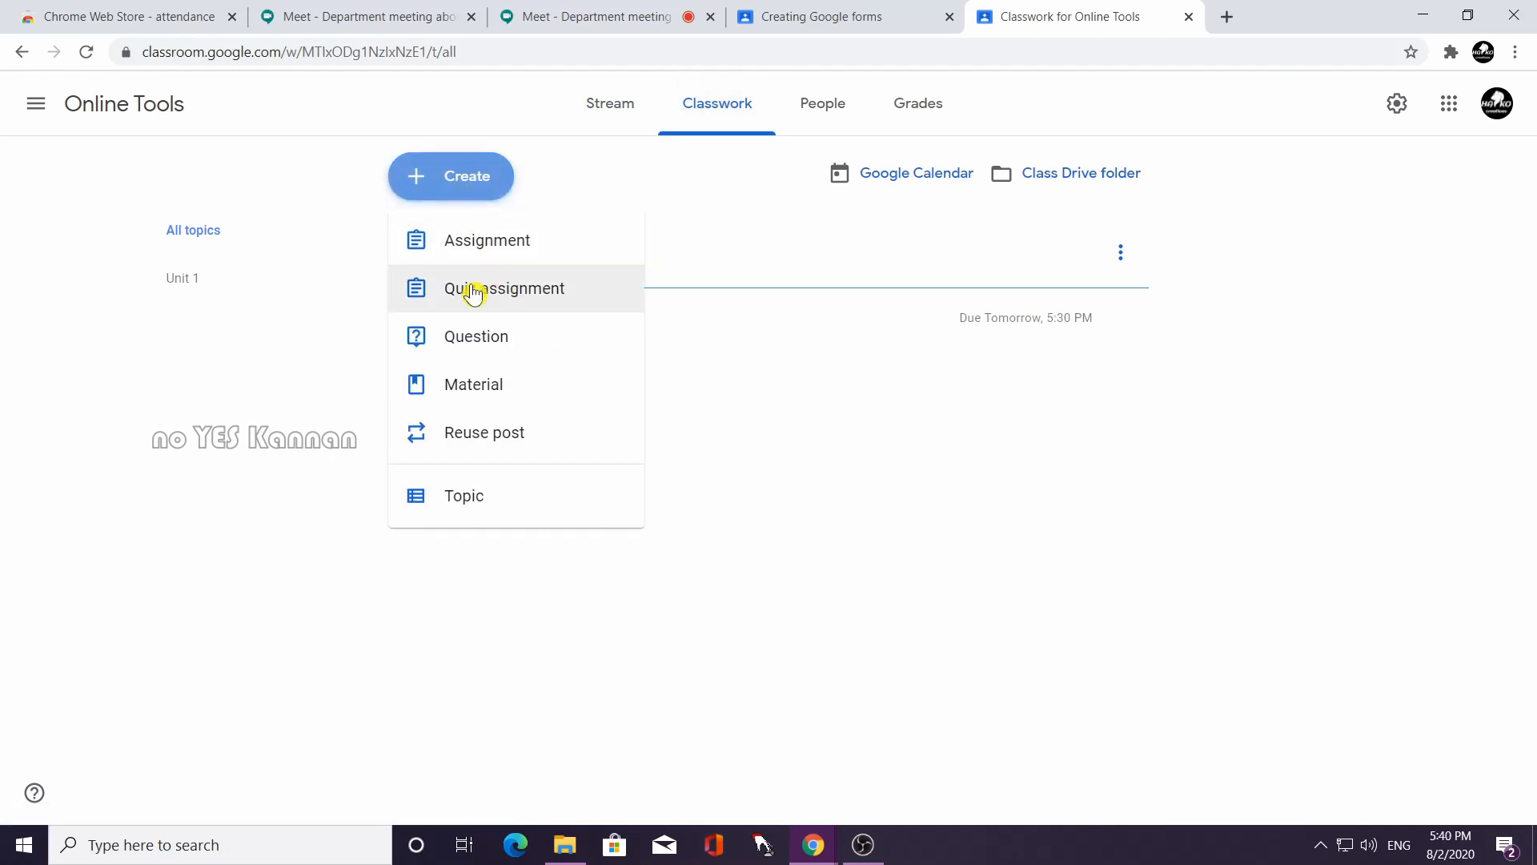
pyautogui.click(473, 293)
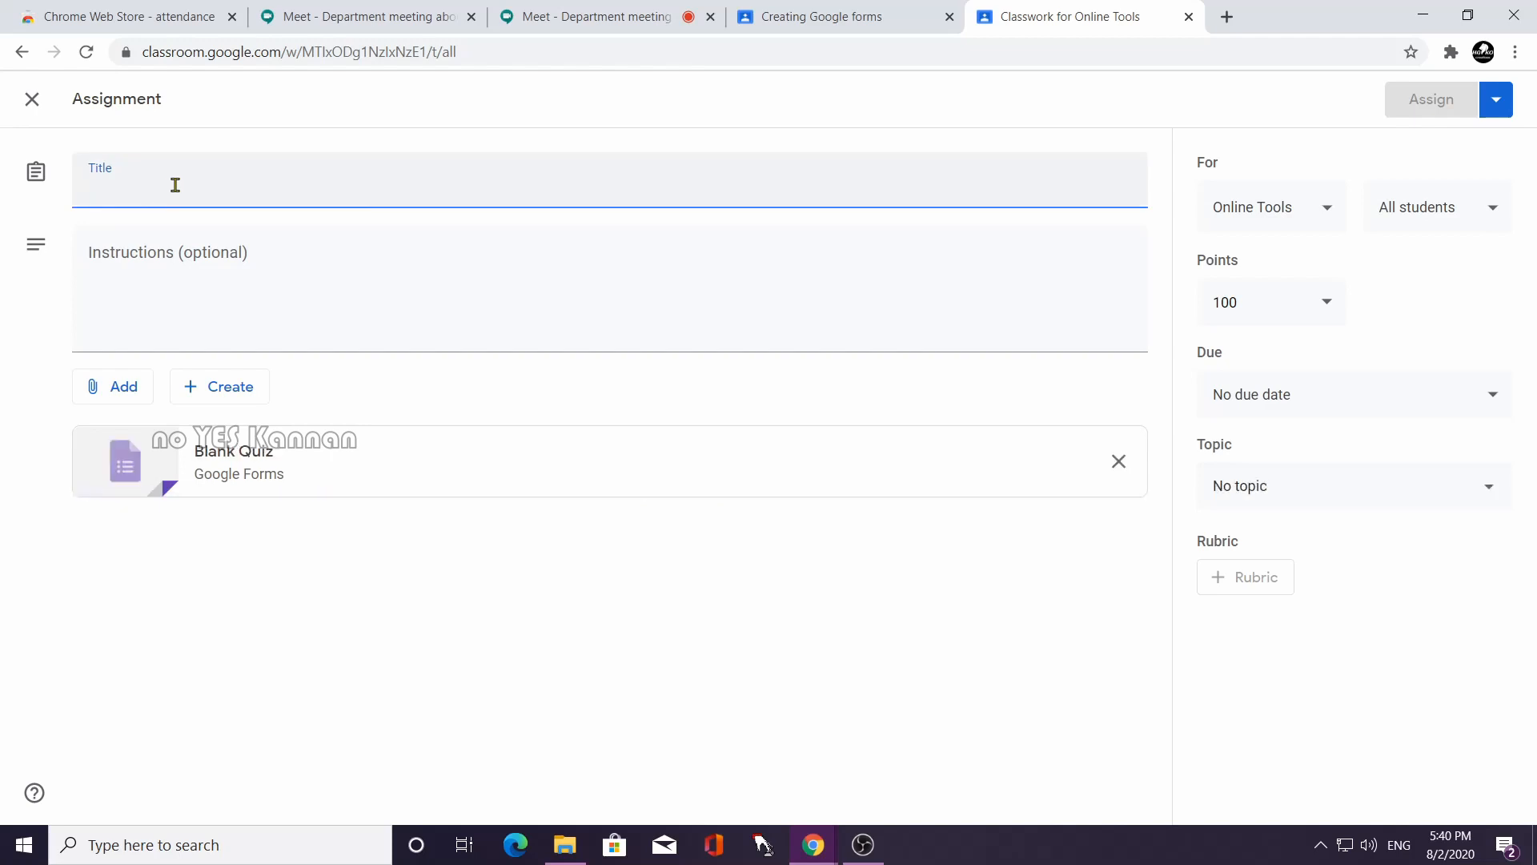
pyautogui.write('Artifici')
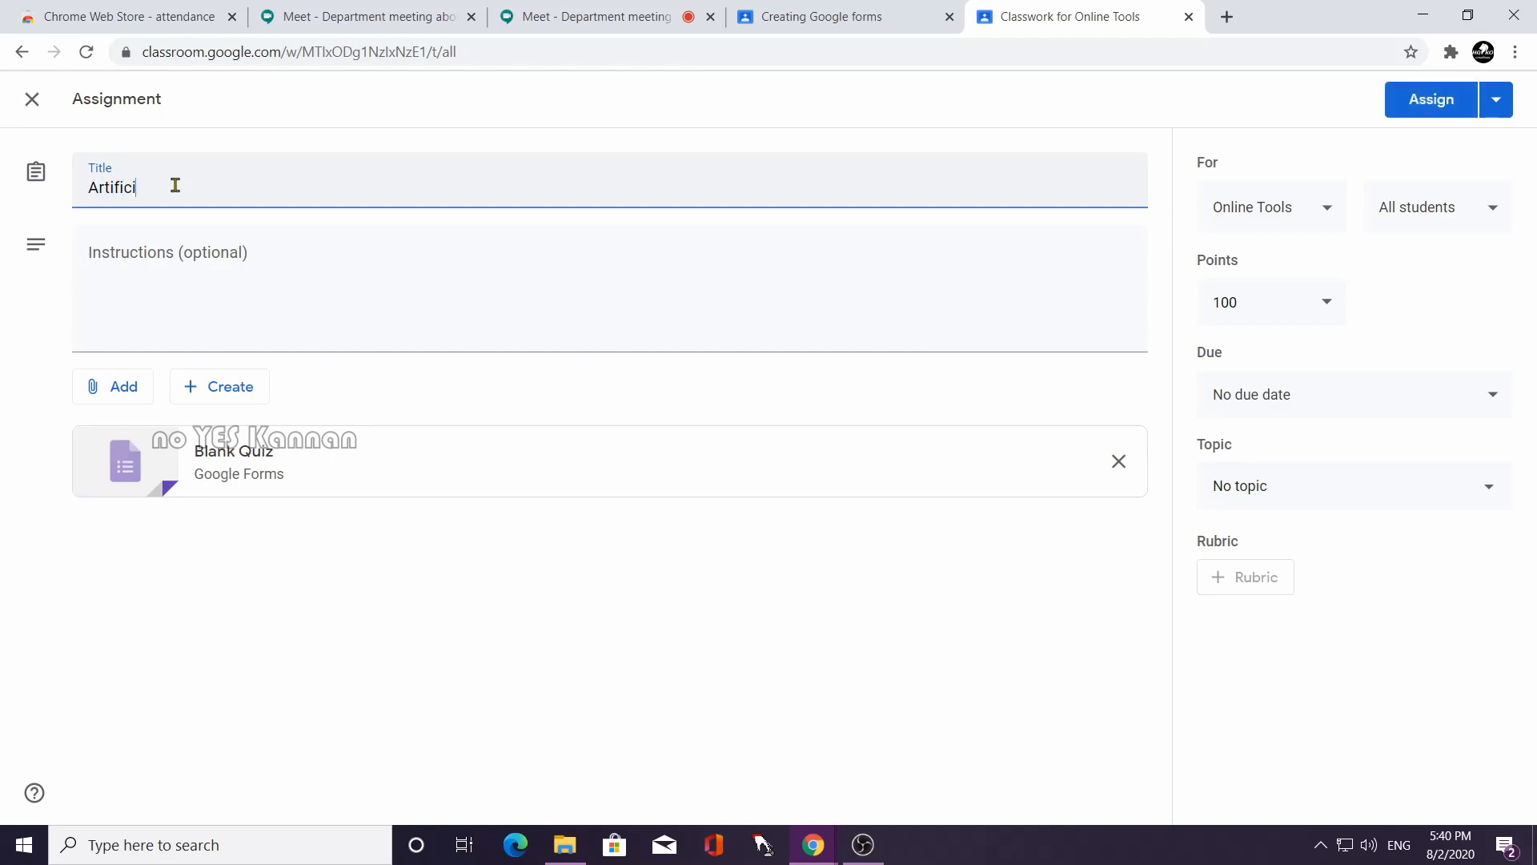
pyautogui.write('al Inteligence')
# Open the attached Blank Quiz form and set its form title to "Artificial Inteligence".
pyautogui.click(234, 466)
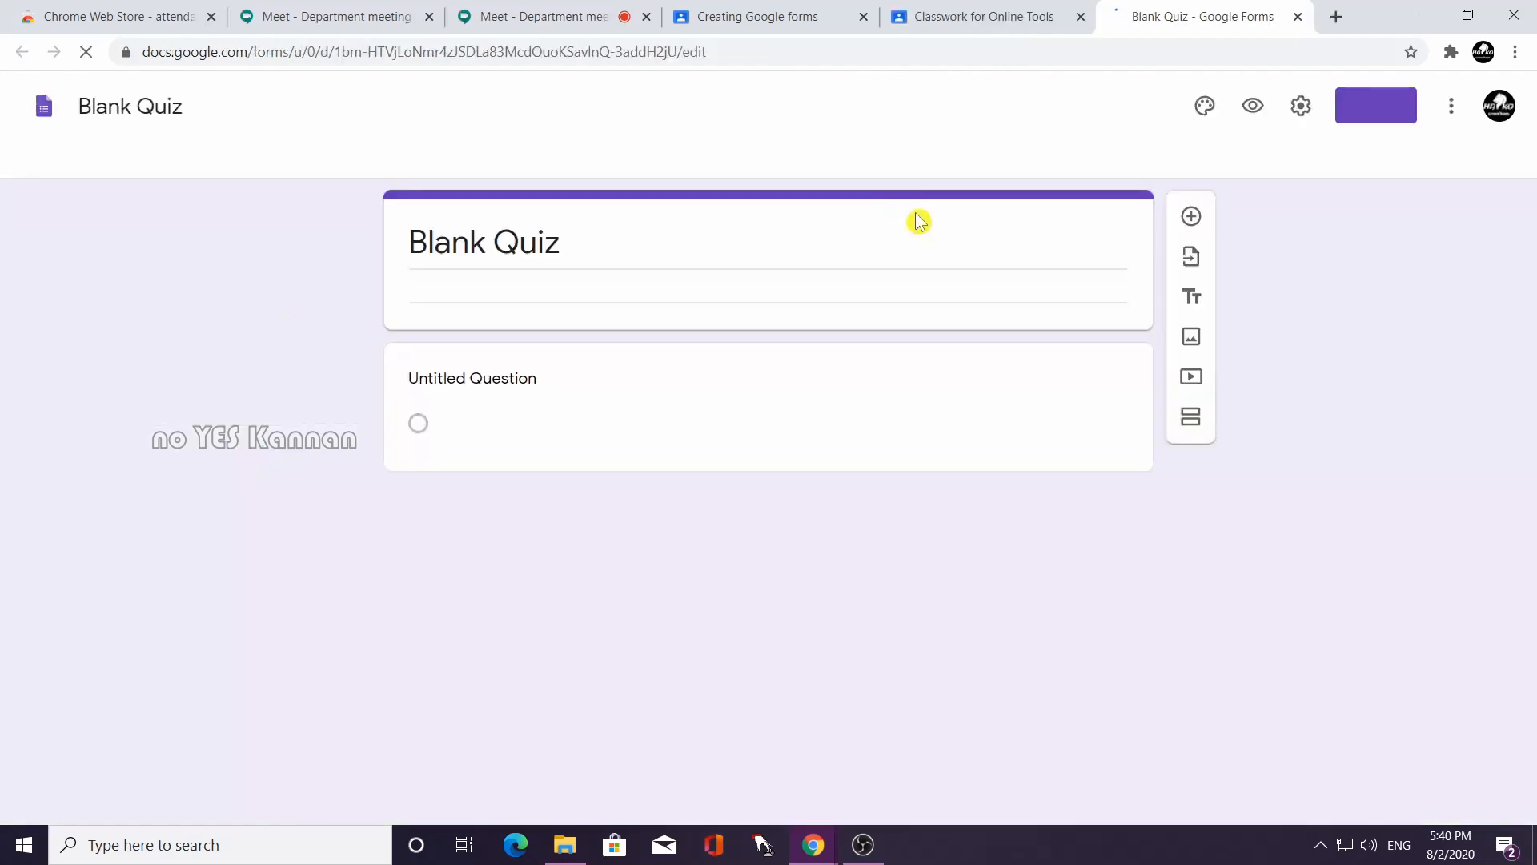
pyautogui.click(577, 240)
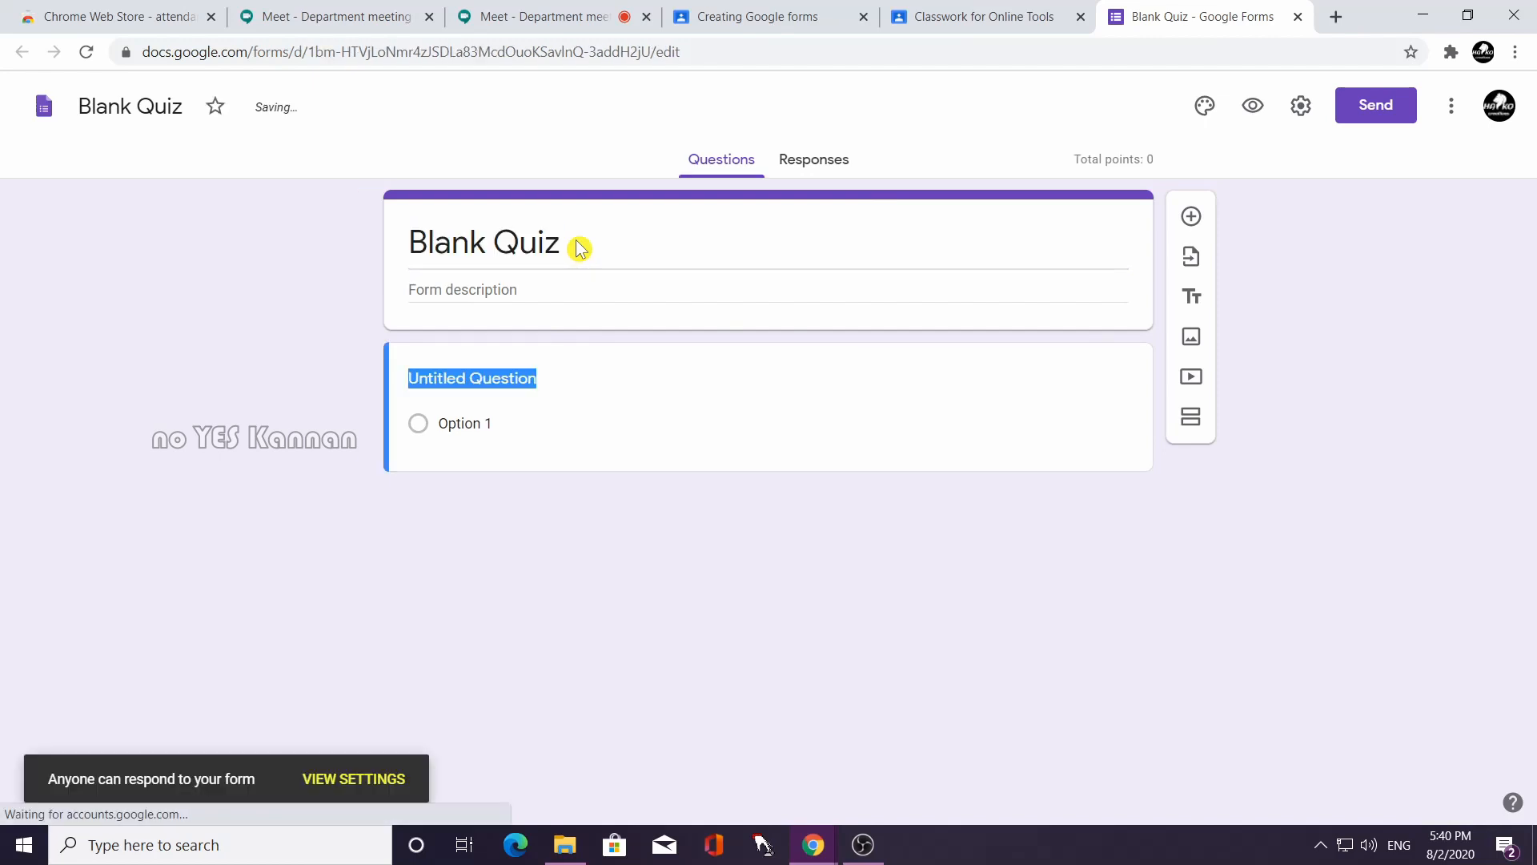
pyautogui.click(573, 241)
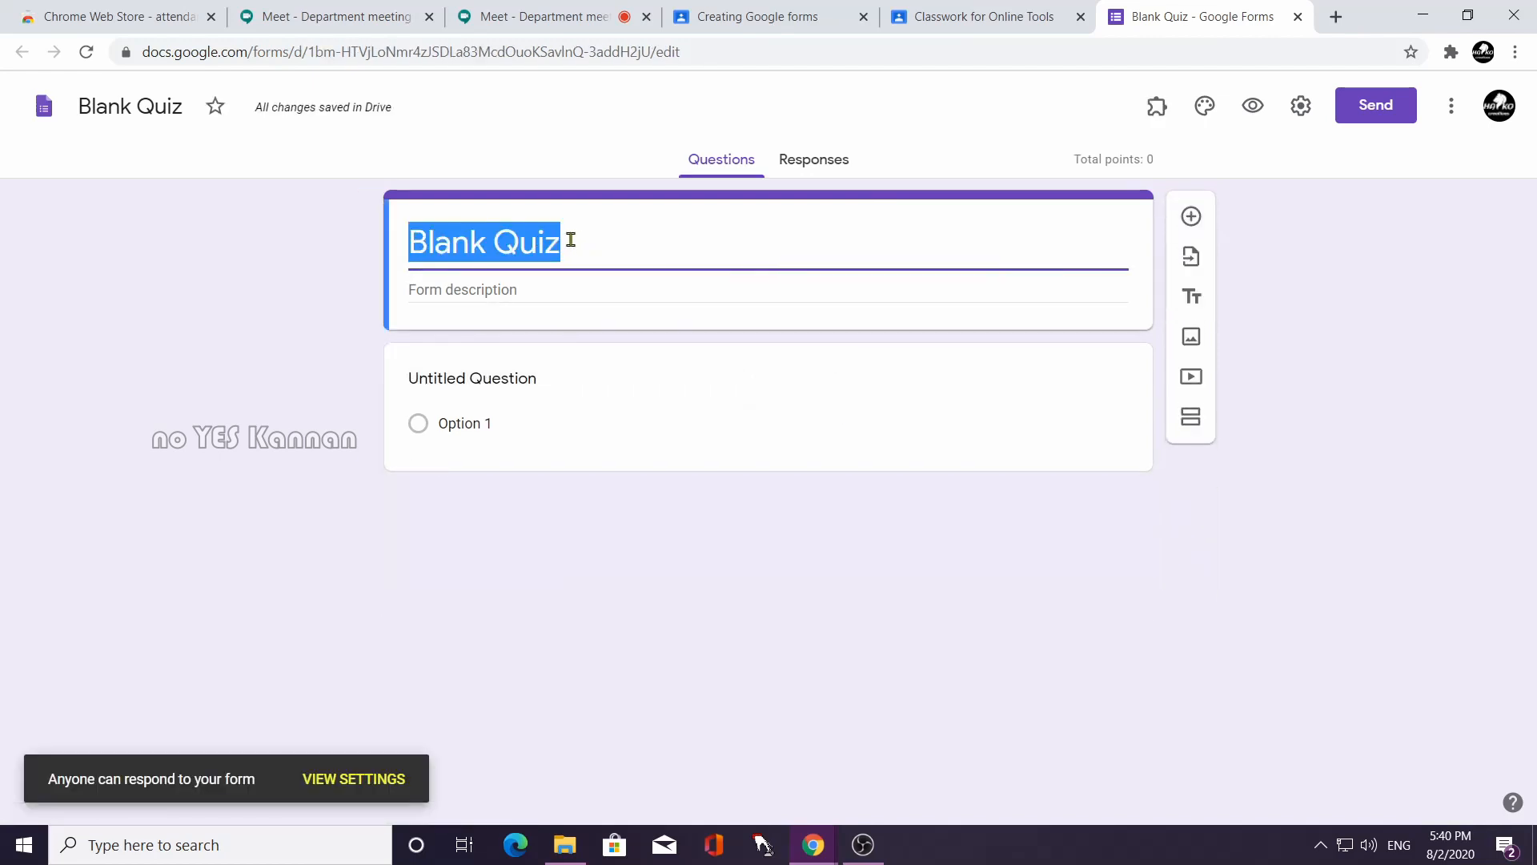
pyautogui.write('Artifi')
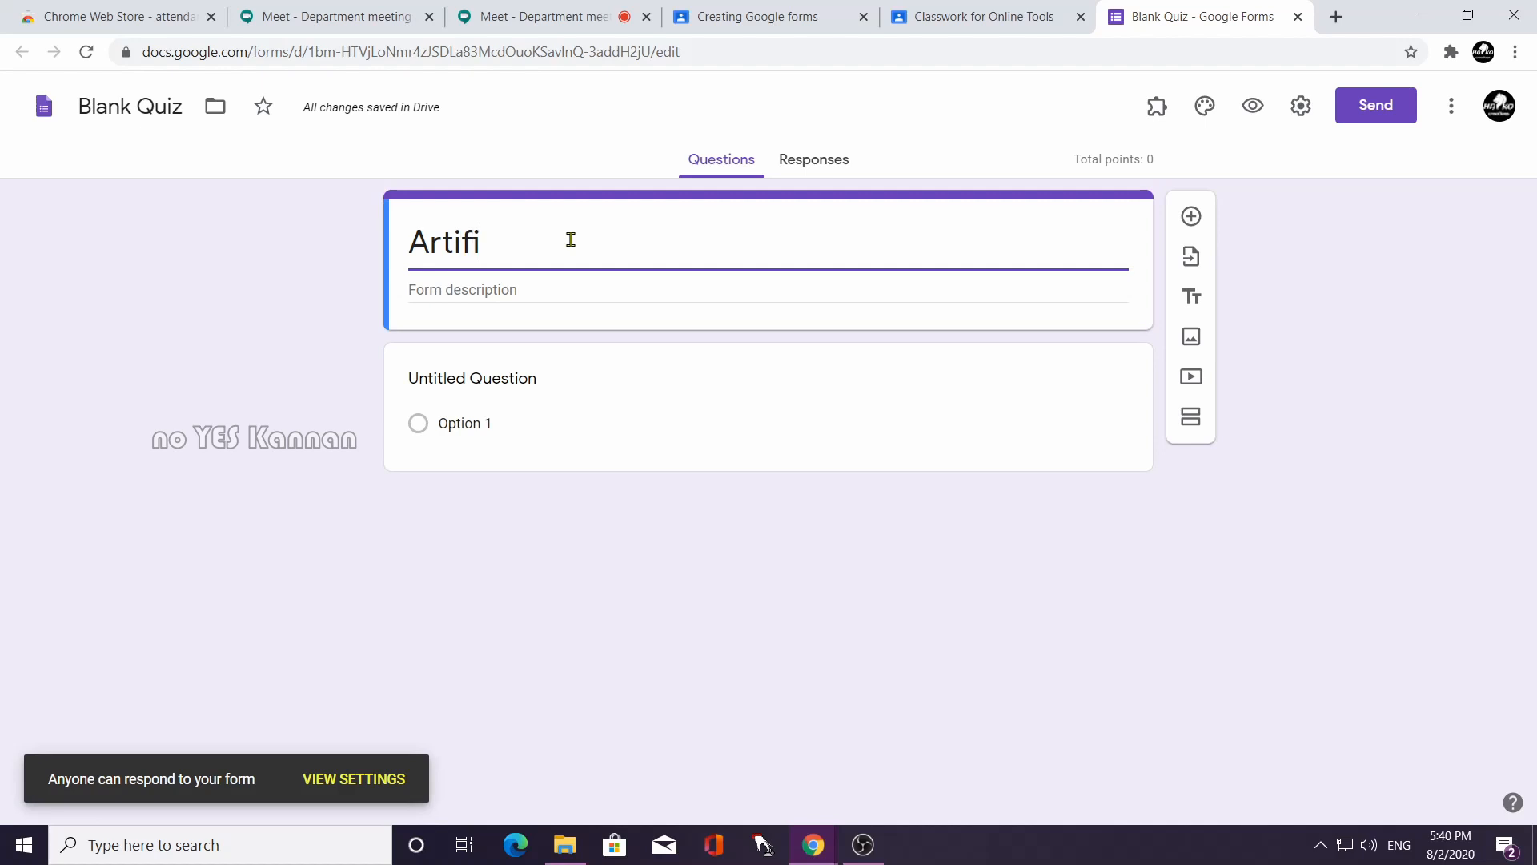
pyautogui.write('cial Intele')
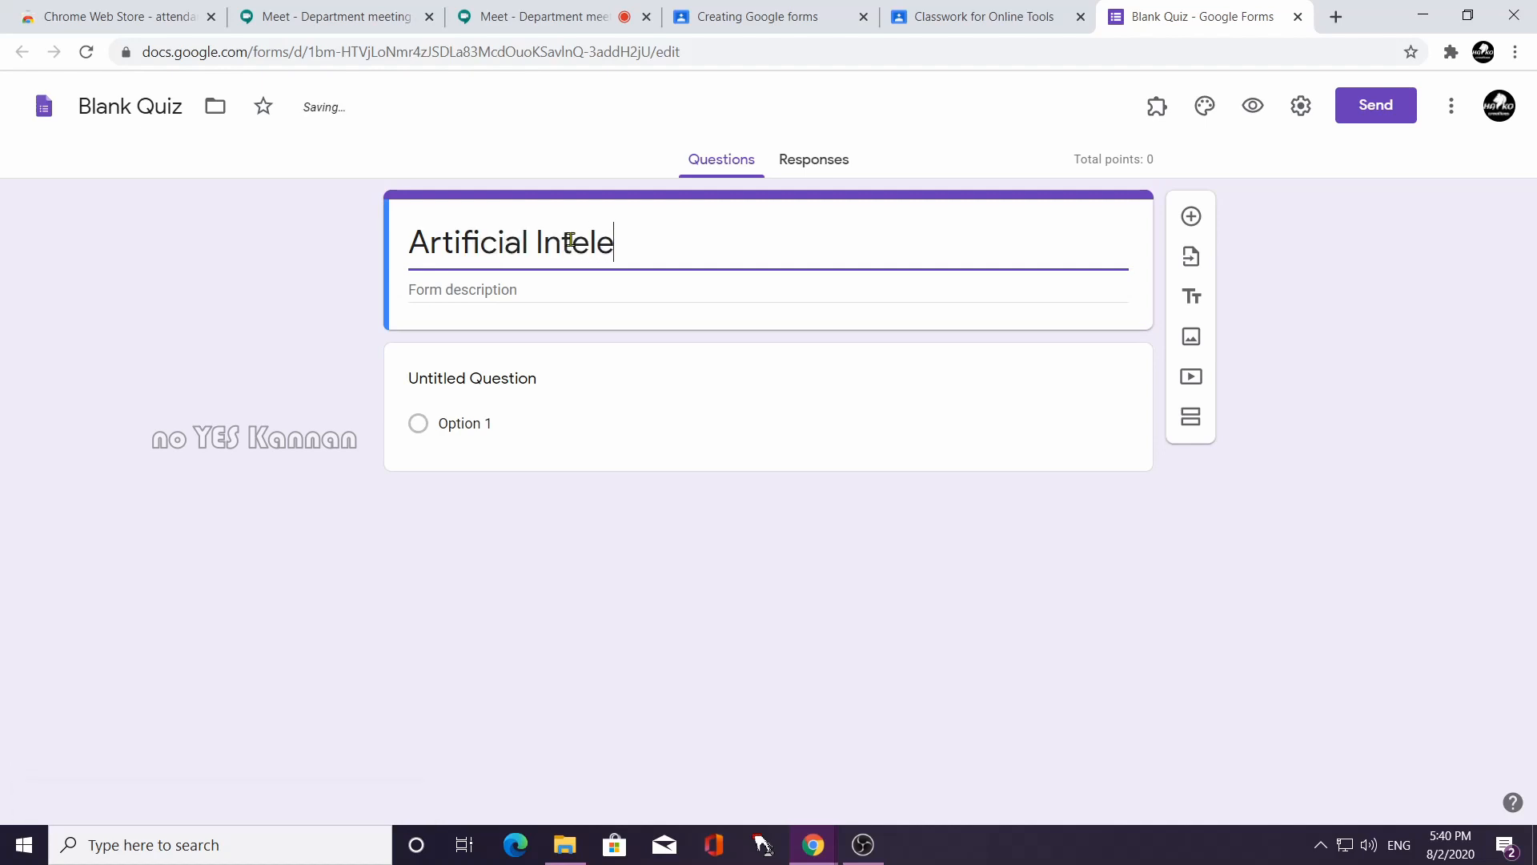
pyautogui.press('BackSpace')
pyautogui.write('igence')
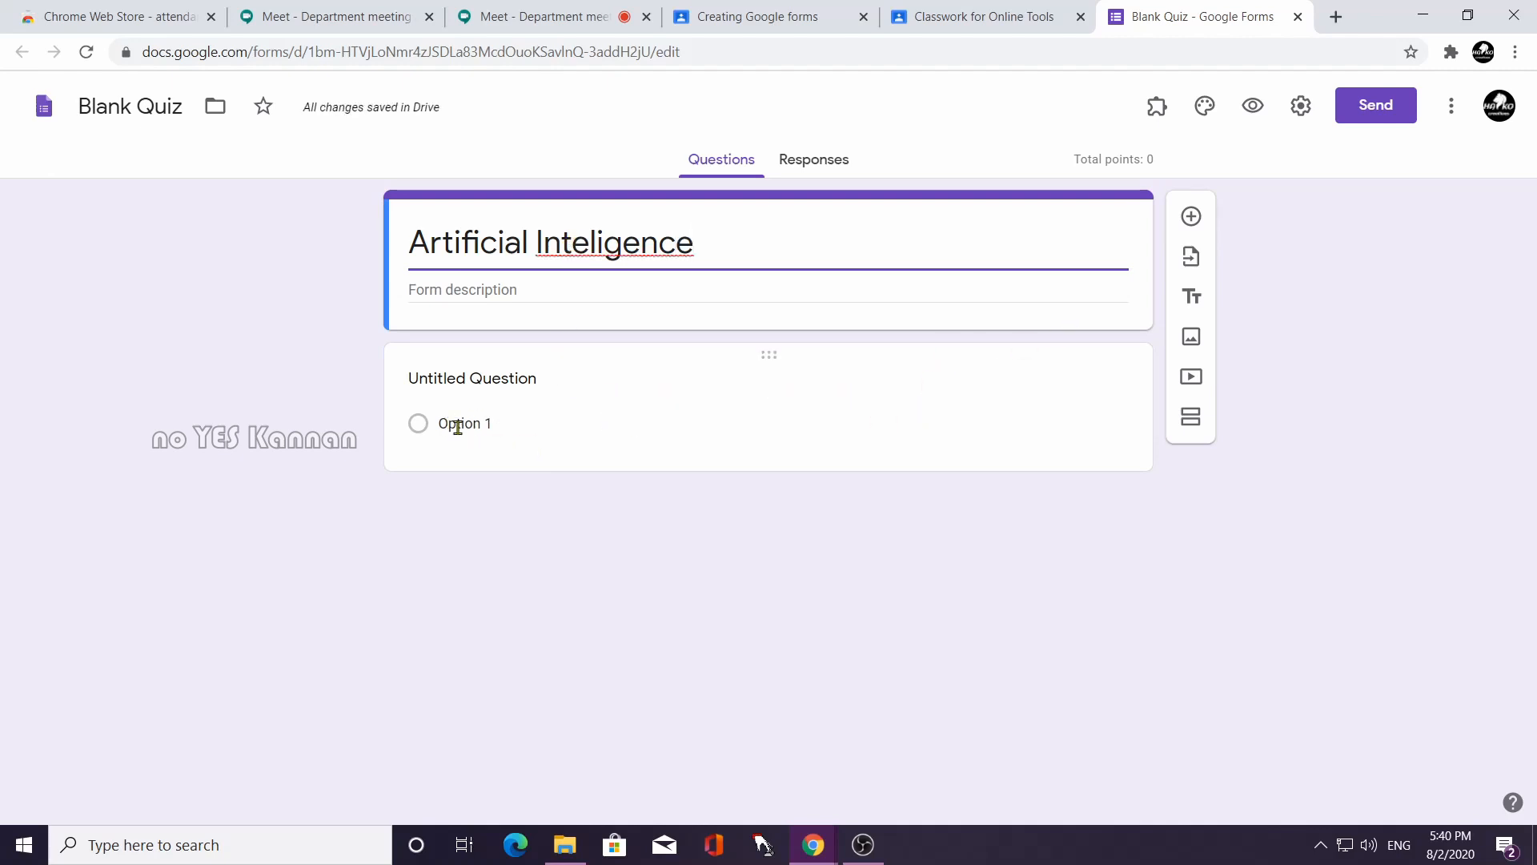
# Enter "How many months in a year" as the text of the first question, with Multiple choice as its type.
pyautogui.click(480, 417)
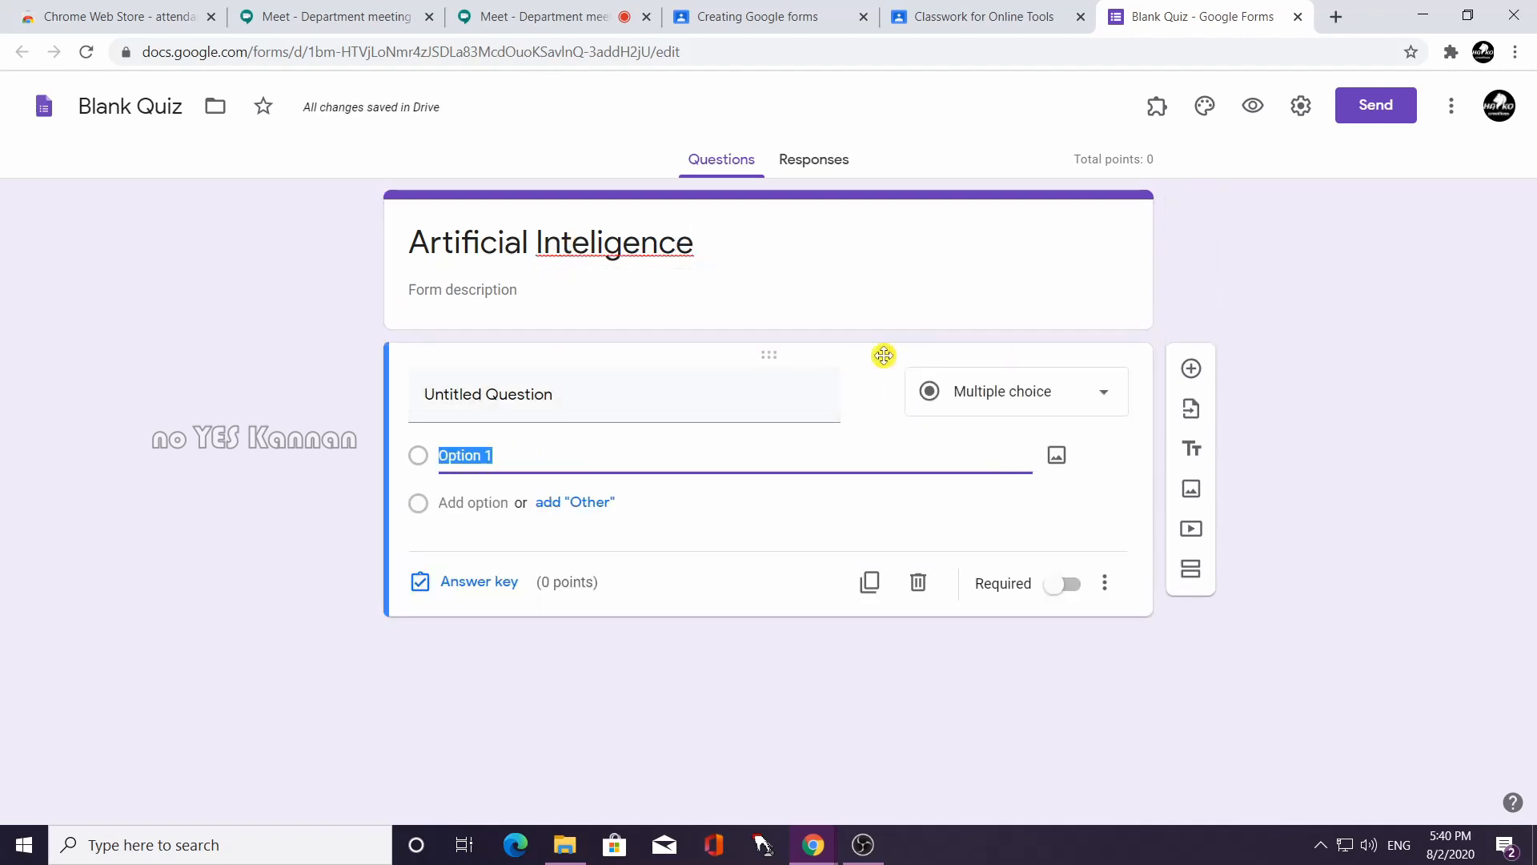
pyautogui.click(1104, 397)
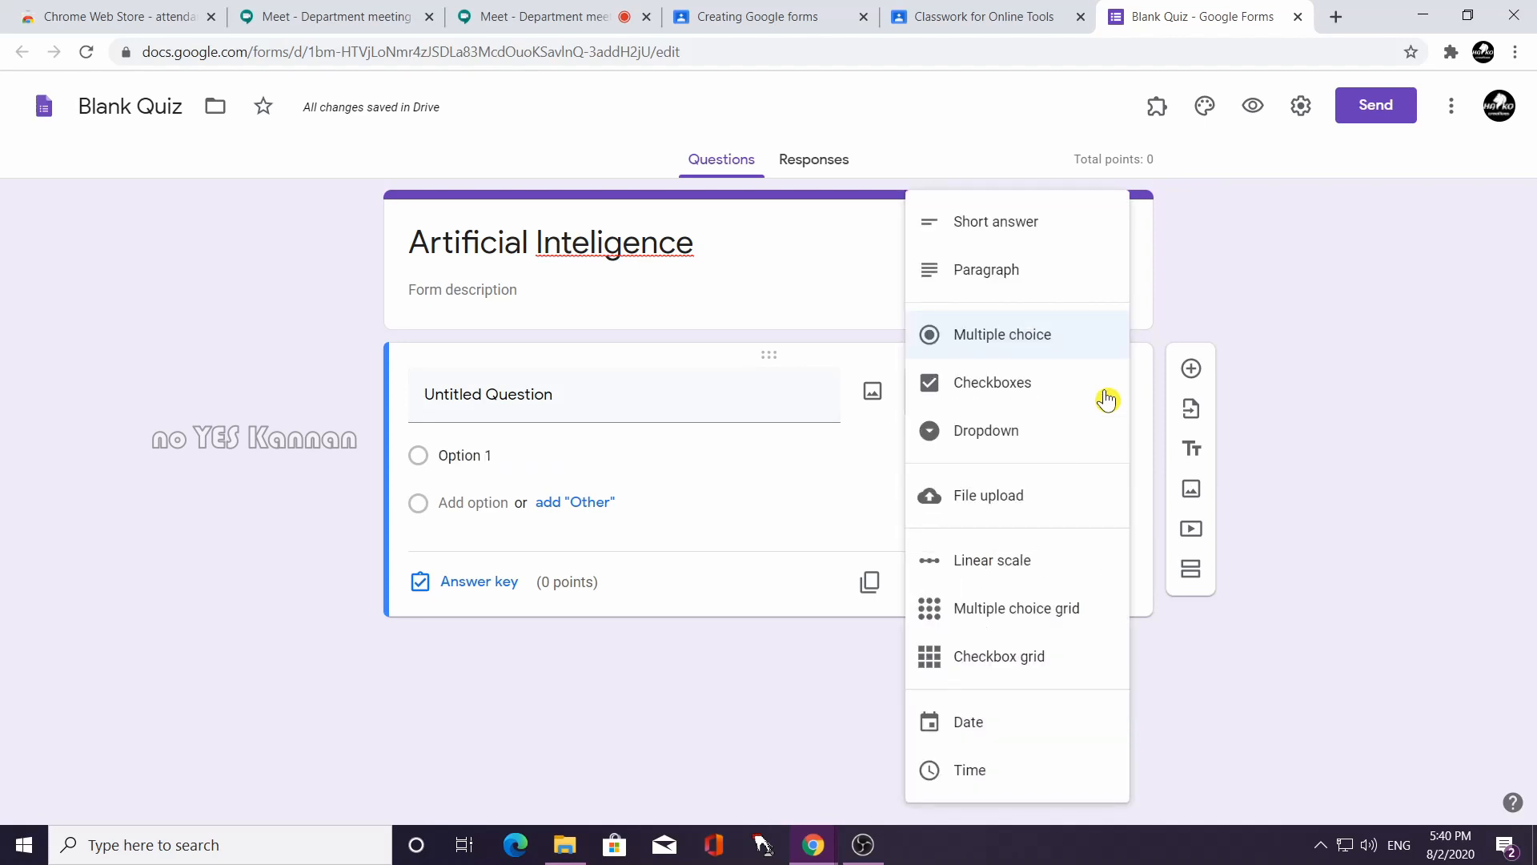
pyautogui.click(1053, 348)
pyautogui.click(547, 403)
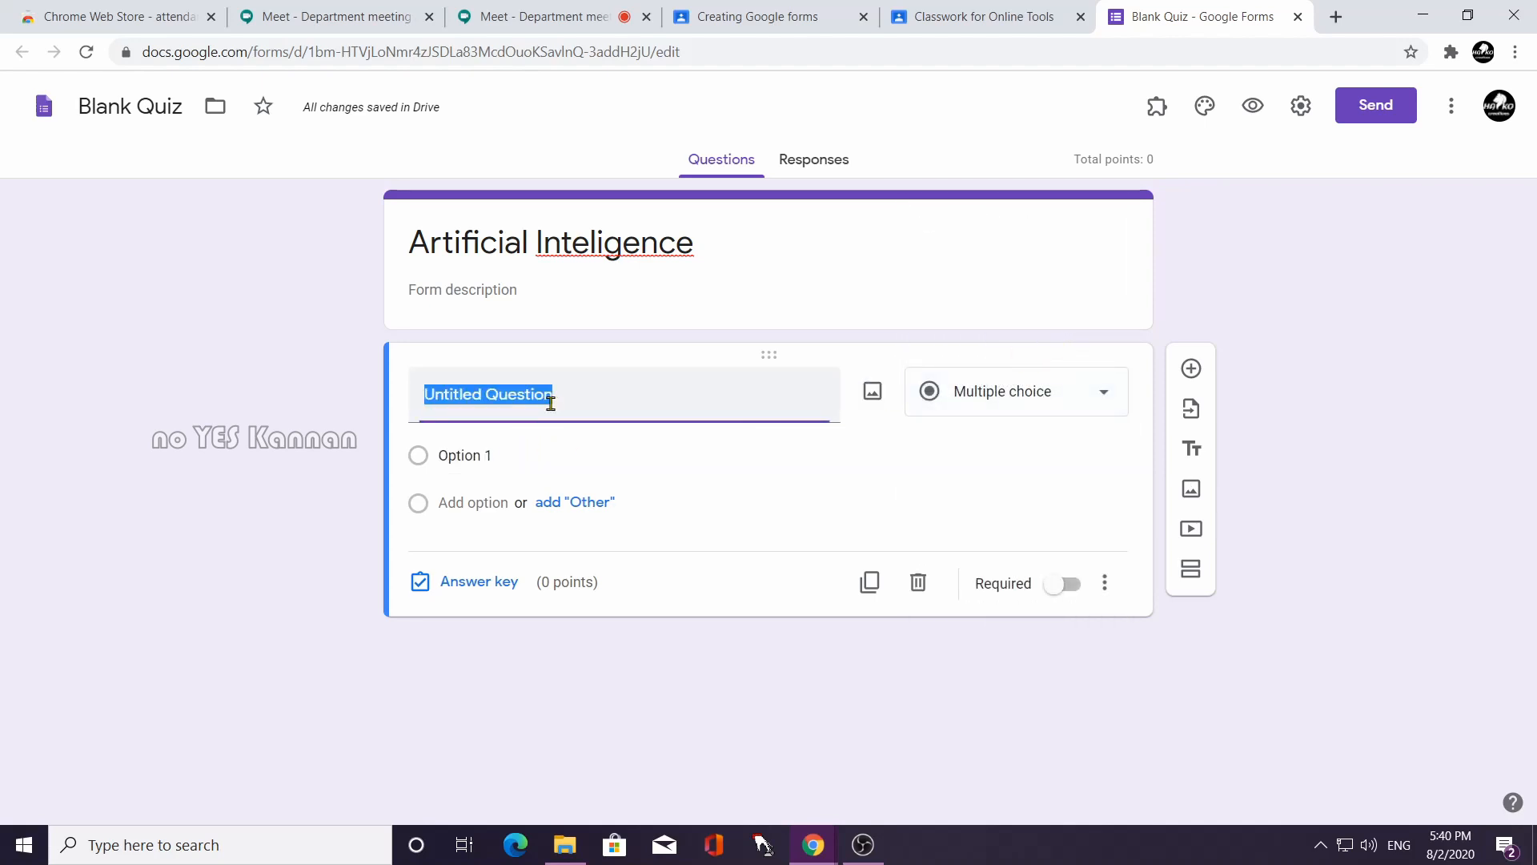
pyautogui.write('Ho')
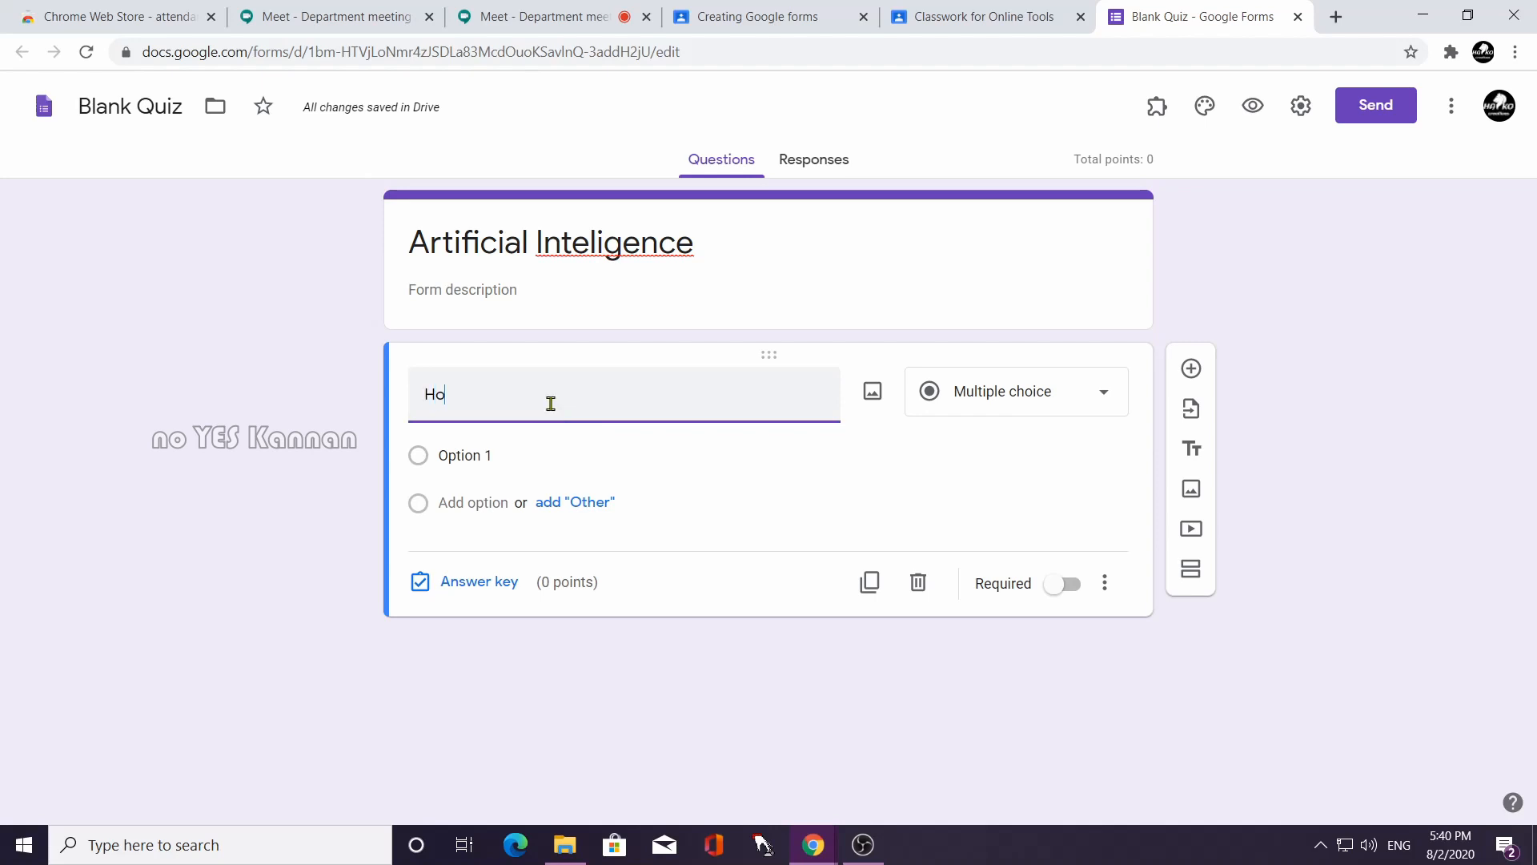
pyautogui.write('w many months in a year')
# Set the question's type back to Multiple choice and add a question mark to the end of its text.
pyautogui.click(449, 457)
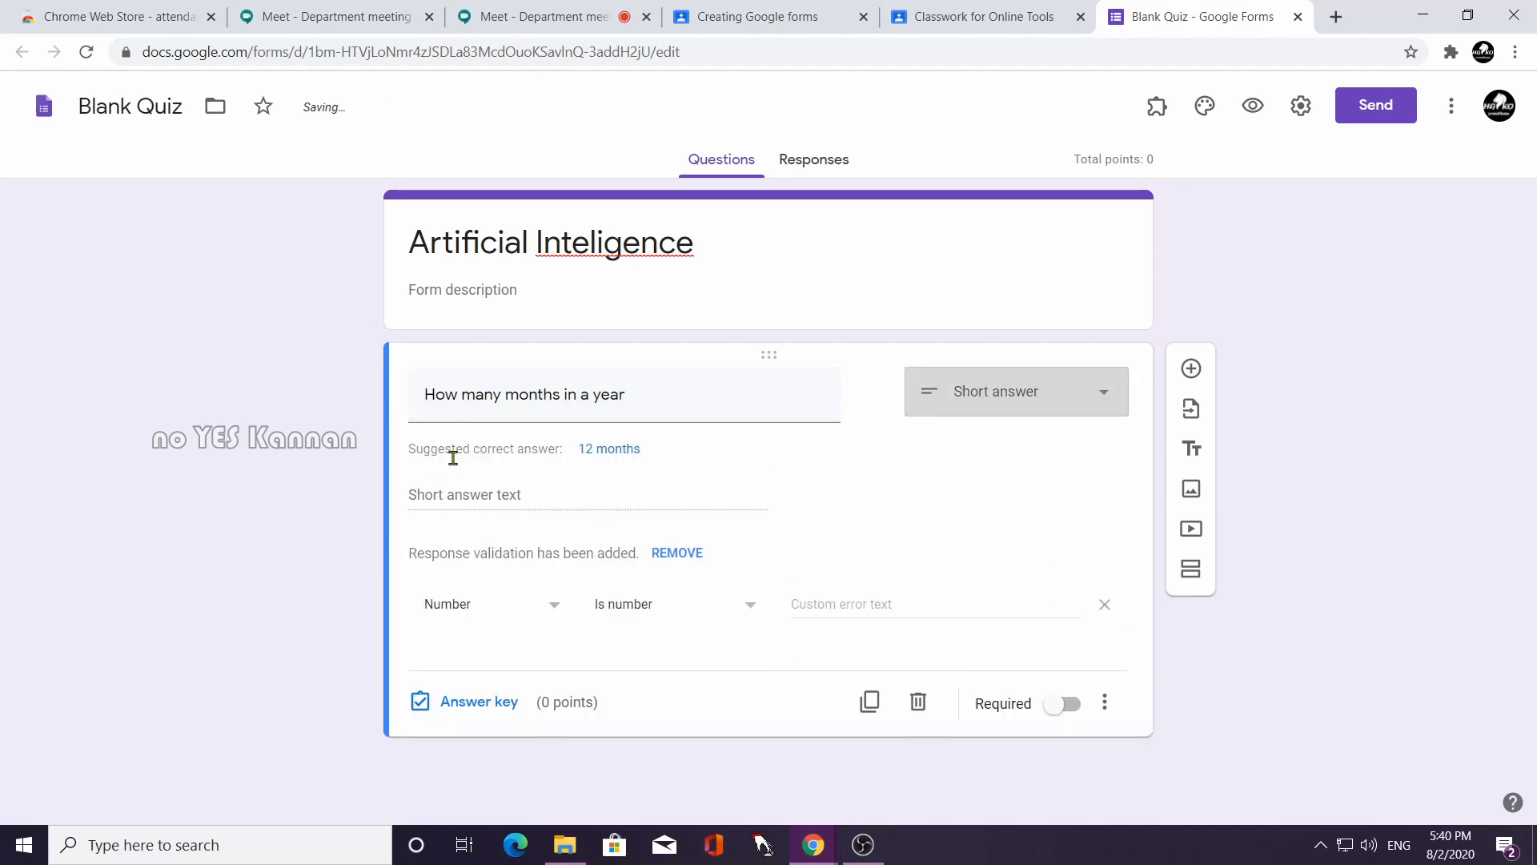
pyautogui.click(1102, 396)
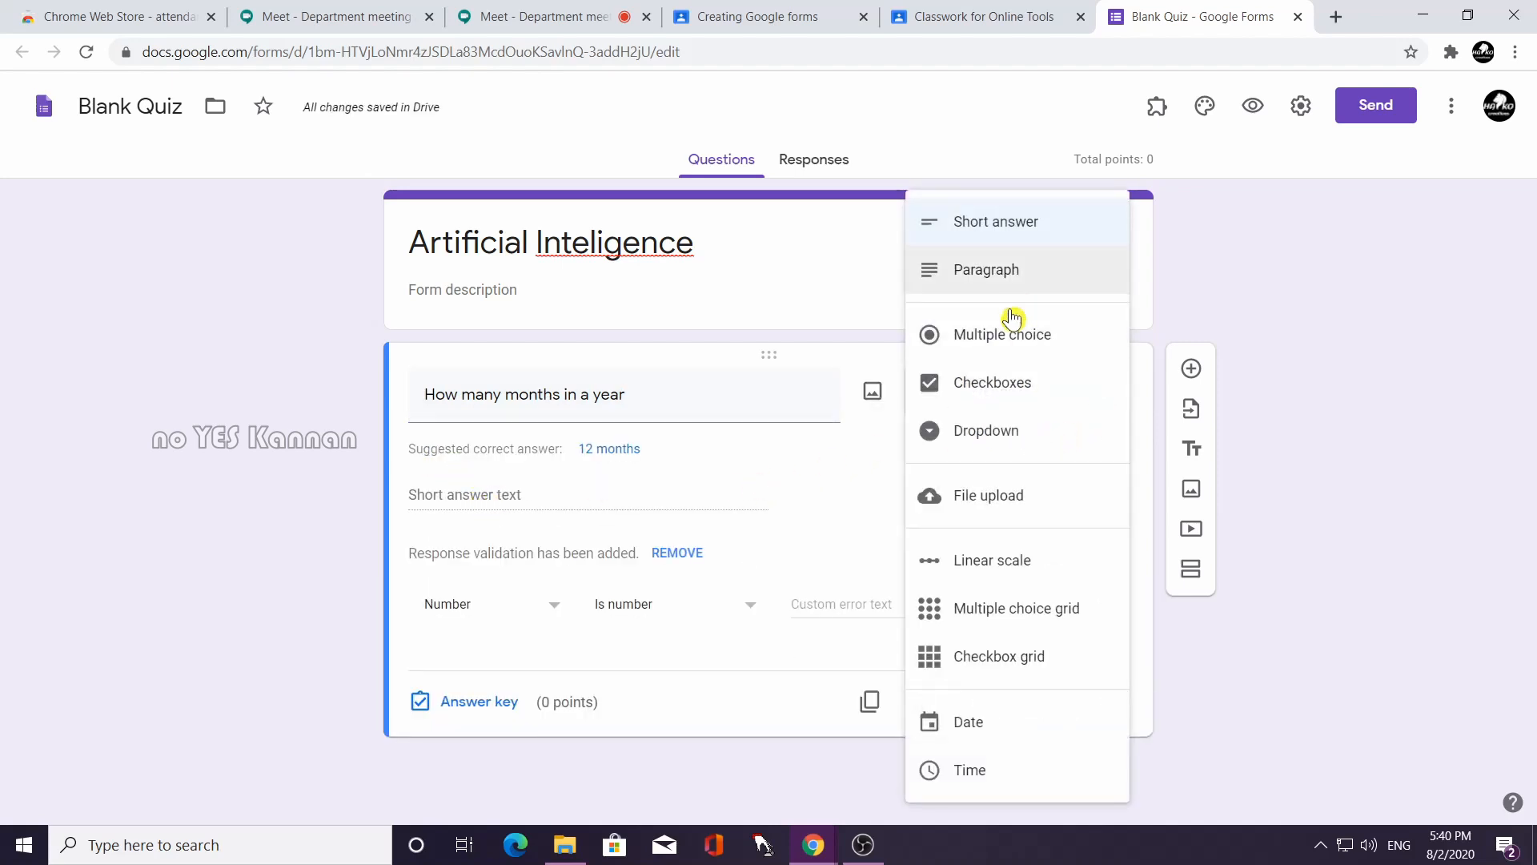
pyautogui.click(995, 335)
pyautogui.click(653, 392)
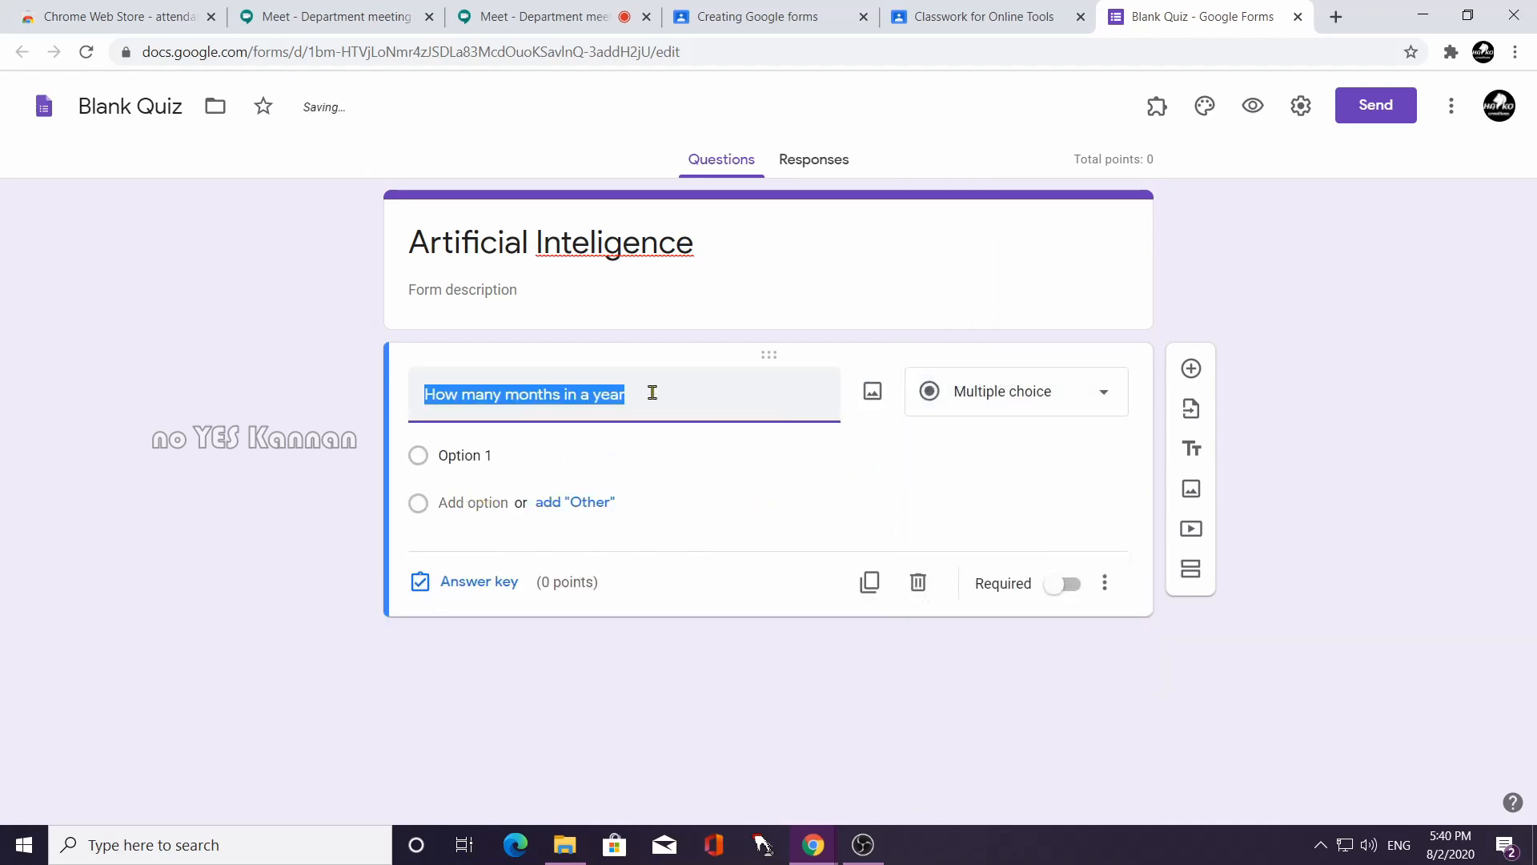
pyautogui.click(657, 392)
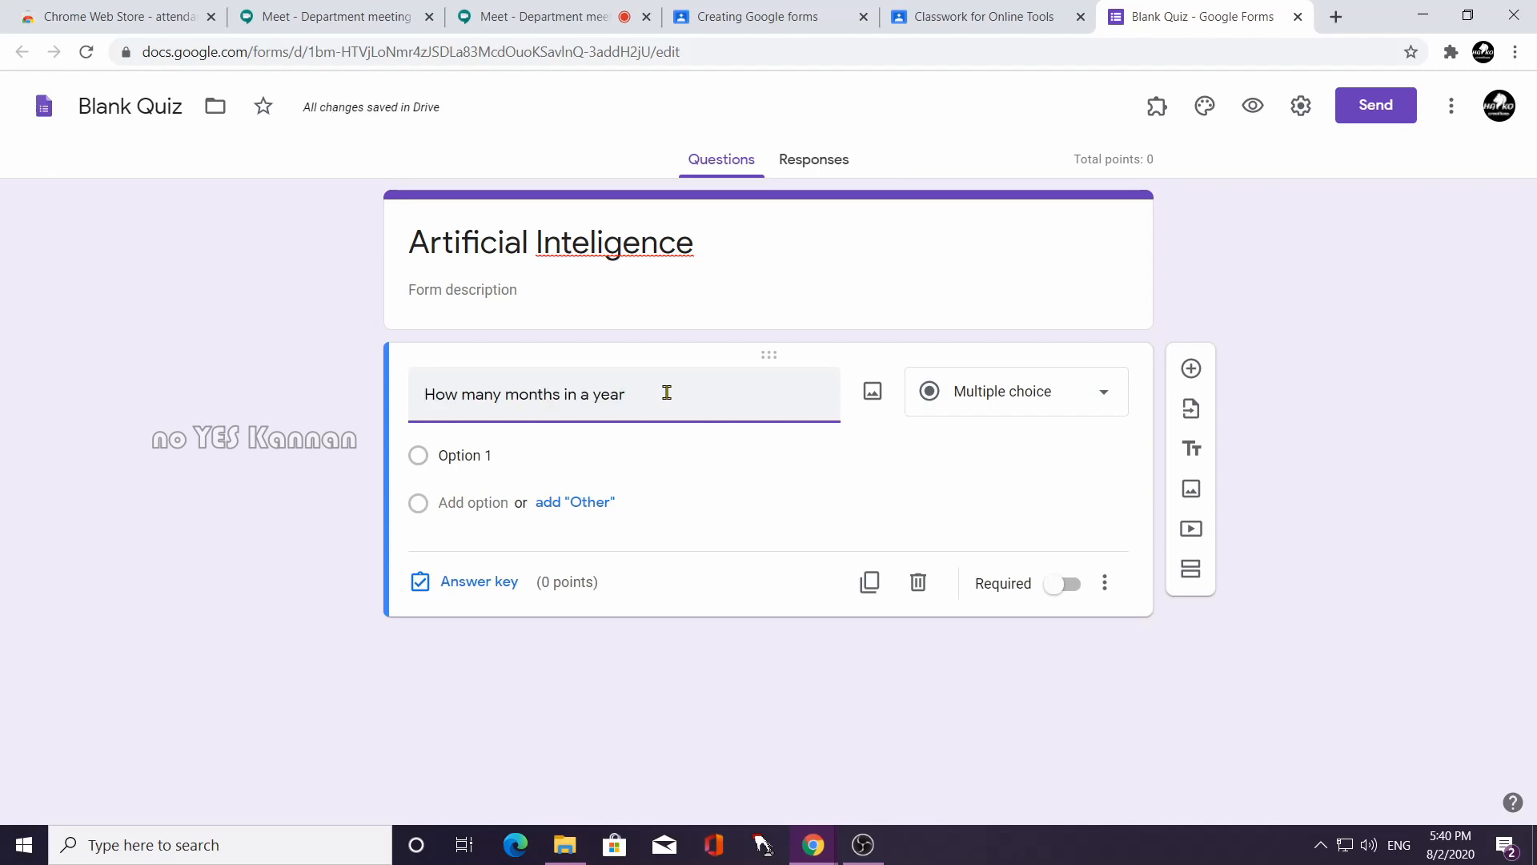
pyautogui.write('?')
# Give the "How many months in a year?" question the answer options 10, 14, 12 and 13.
pyautogui.click(462, 454)
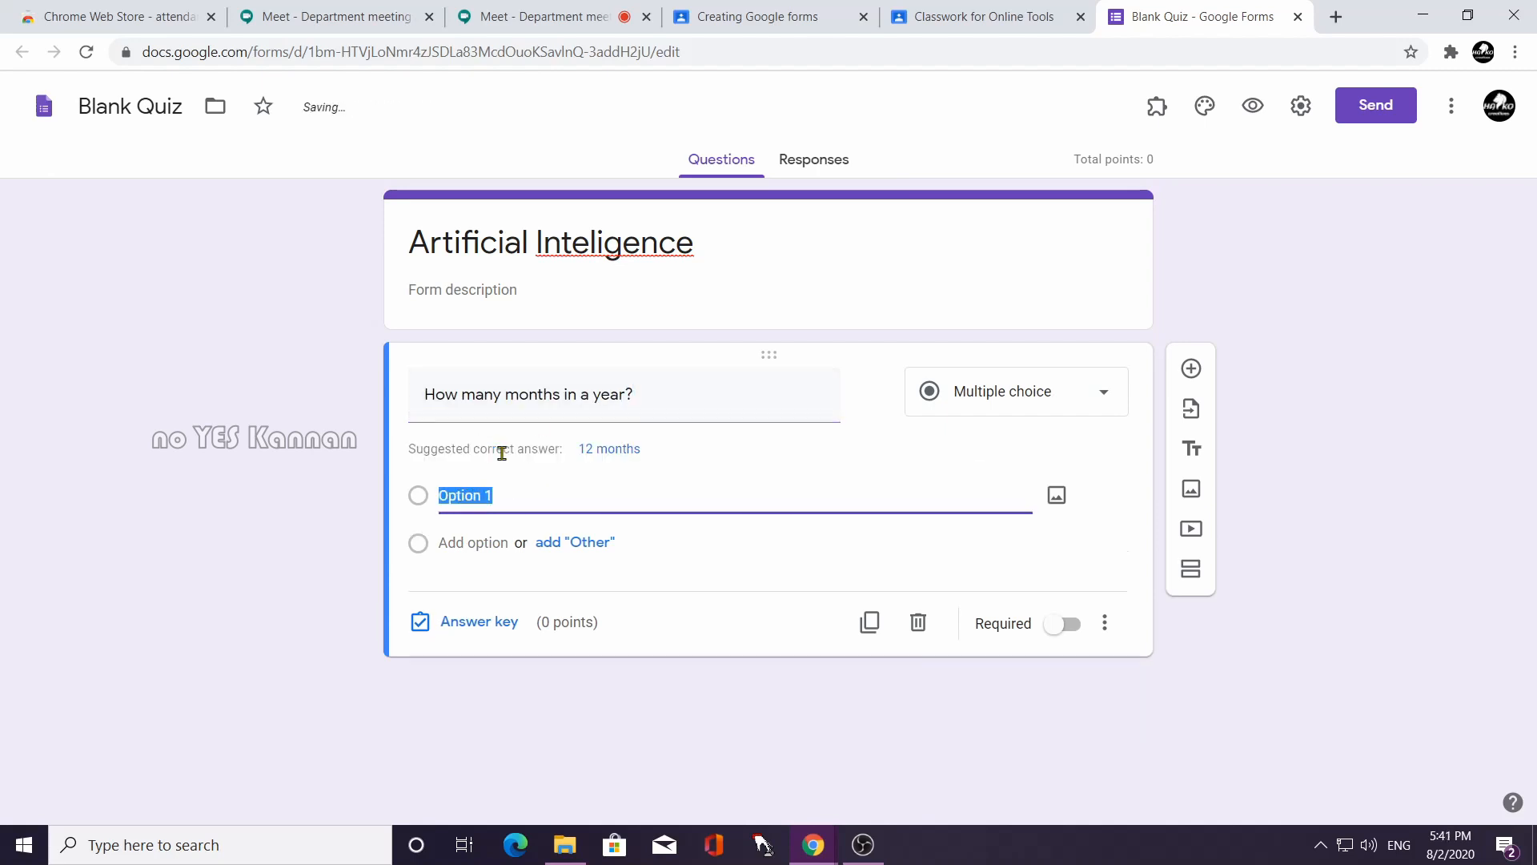
pyautogui.write('10')
pyautogui.click(447, 543)
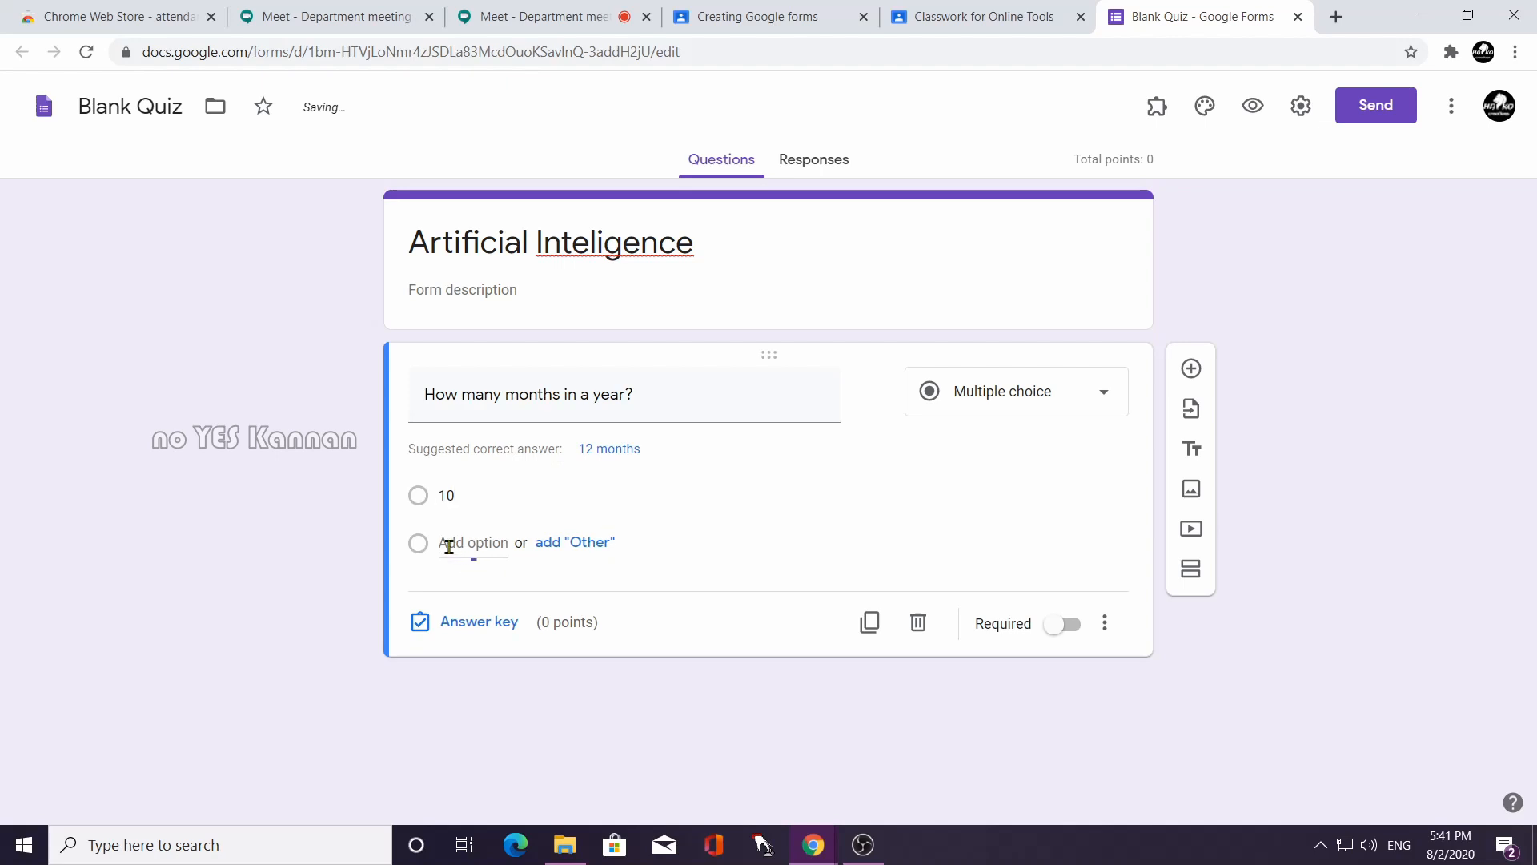
pyautogui.write('14')
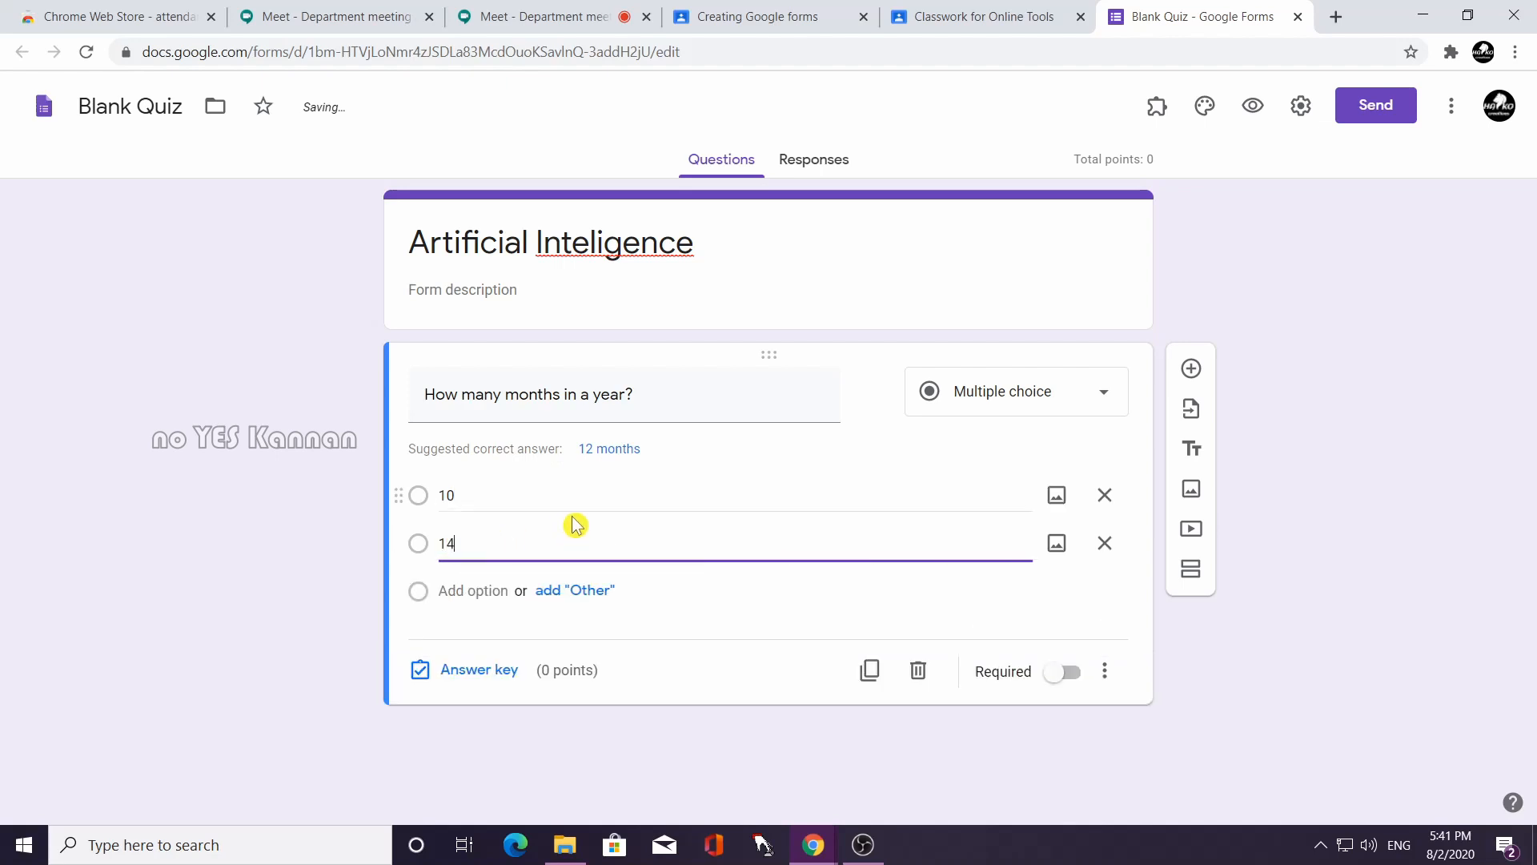
pyautogui.click(417, 592)
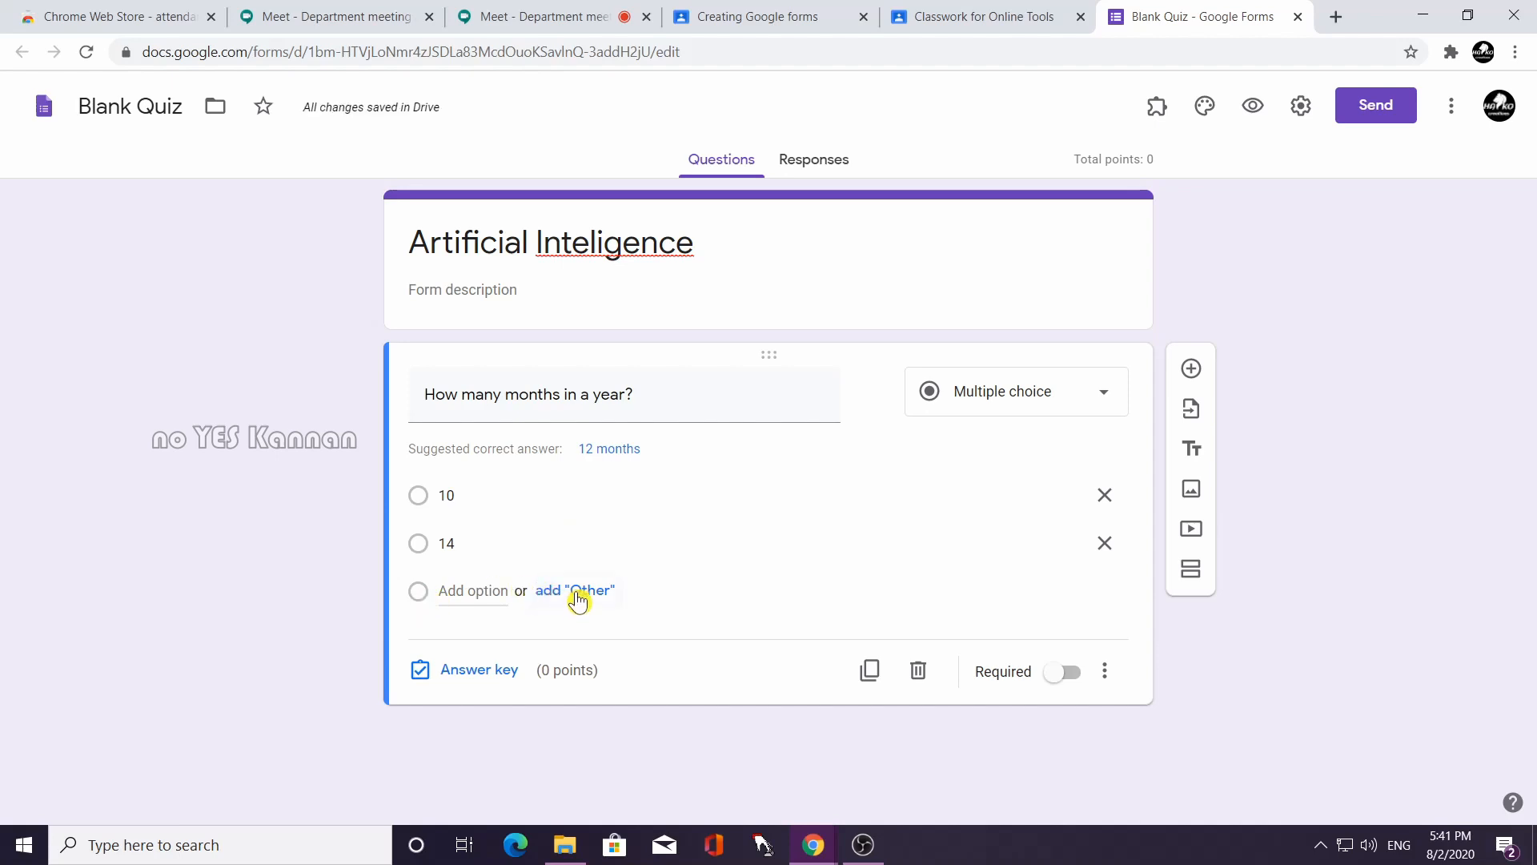
pyautogui.click(505, 550)
pyautogui.press('Return')
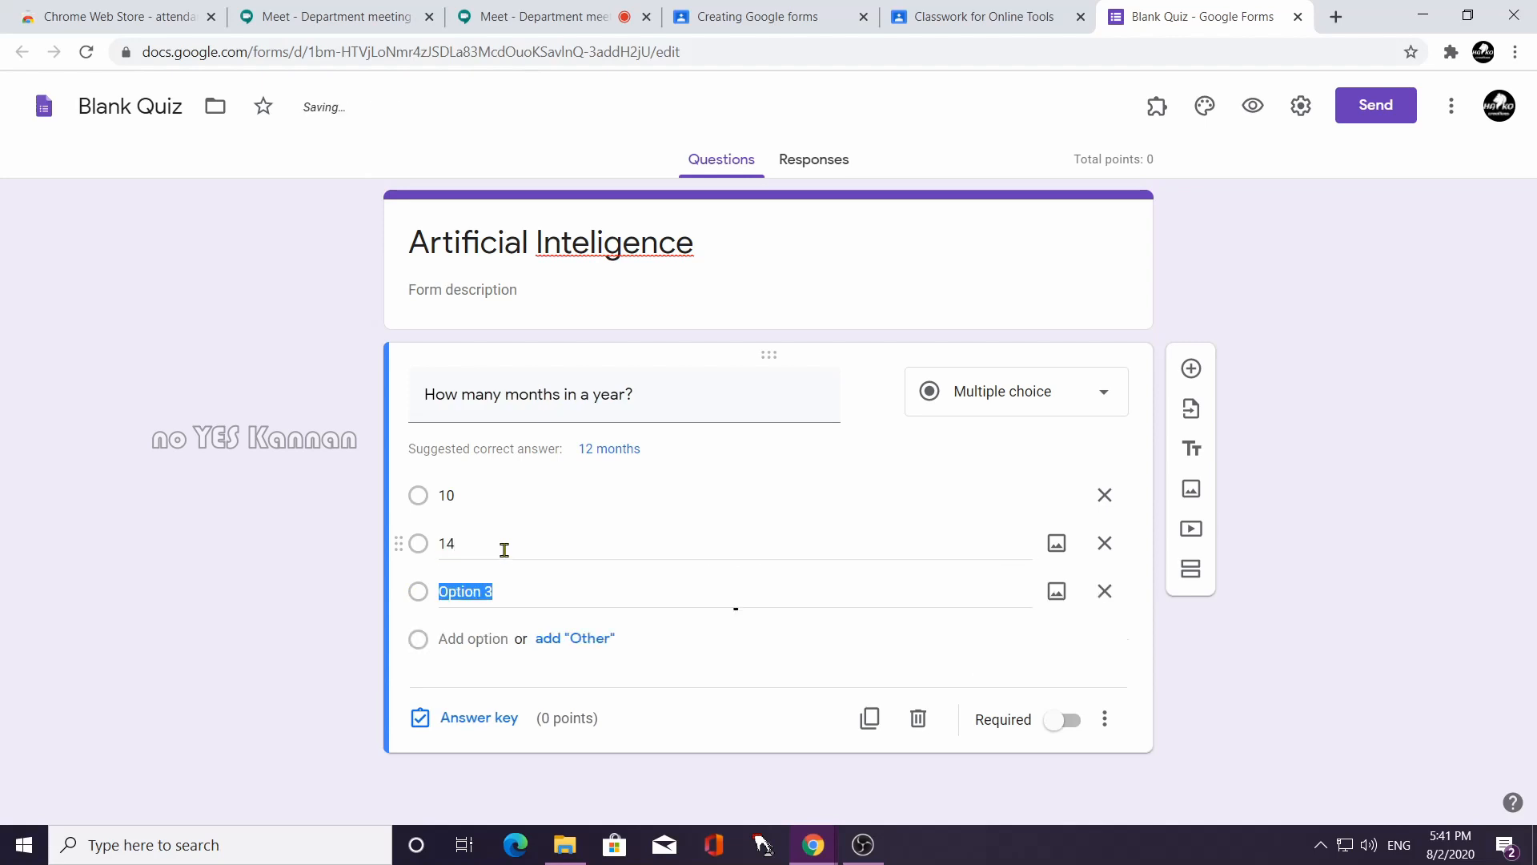
pyautogui.write('12')
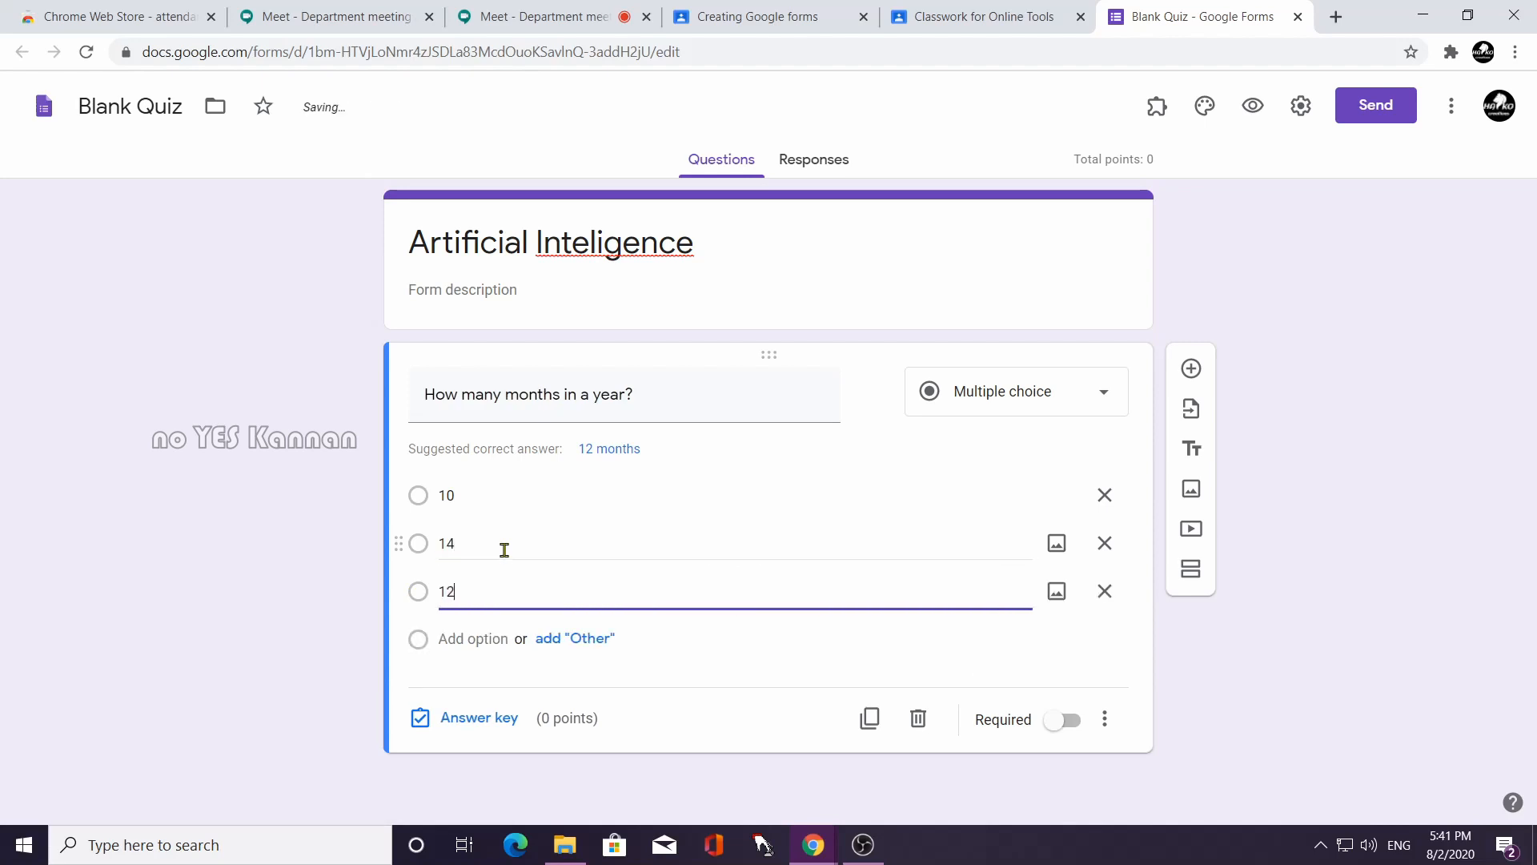
pyautogui.press('Return')
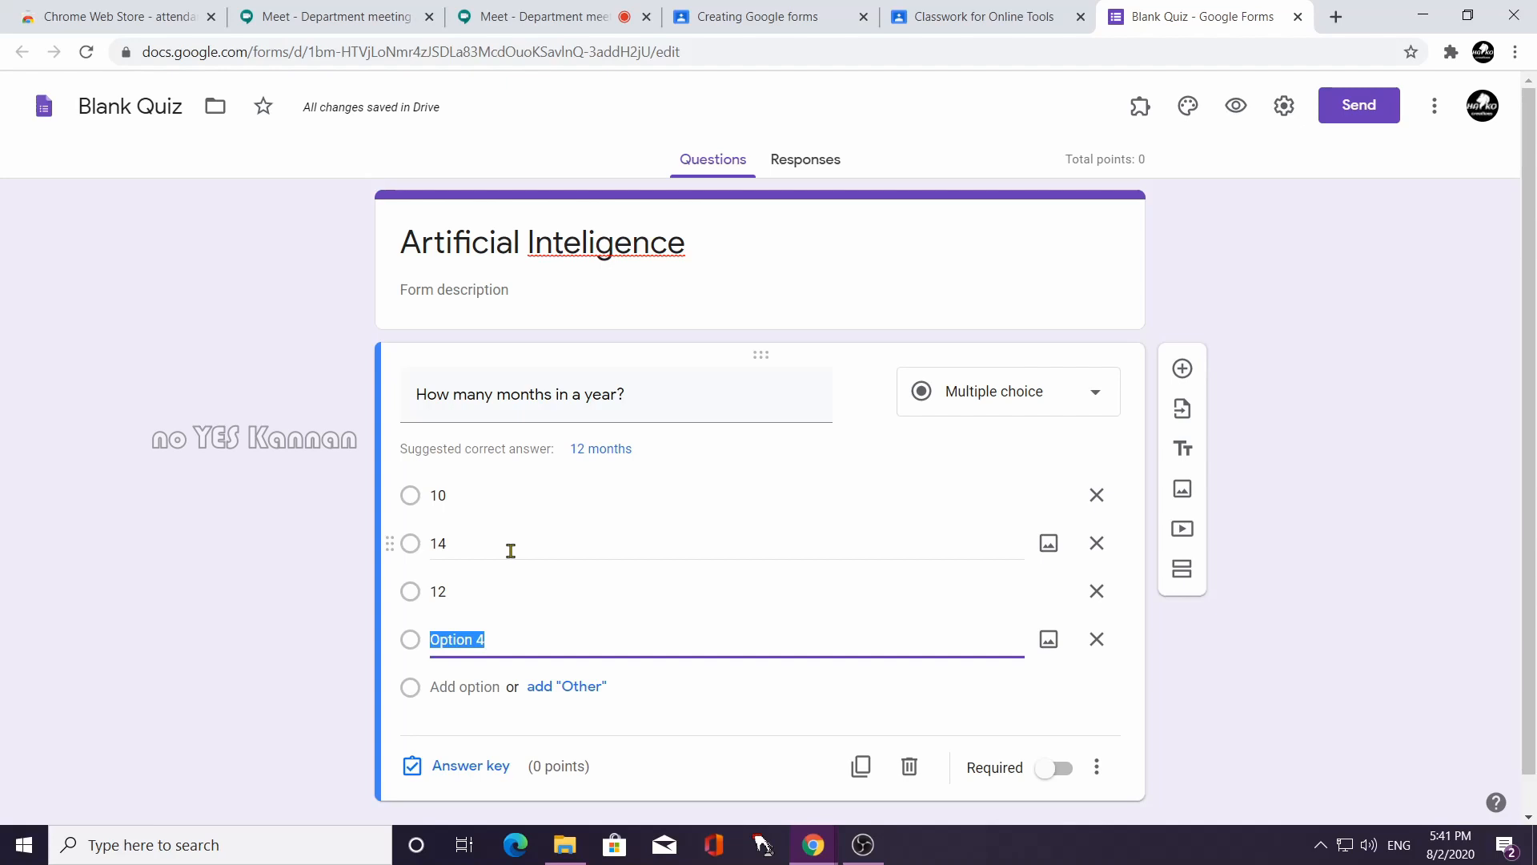
pyautogui.write('13')
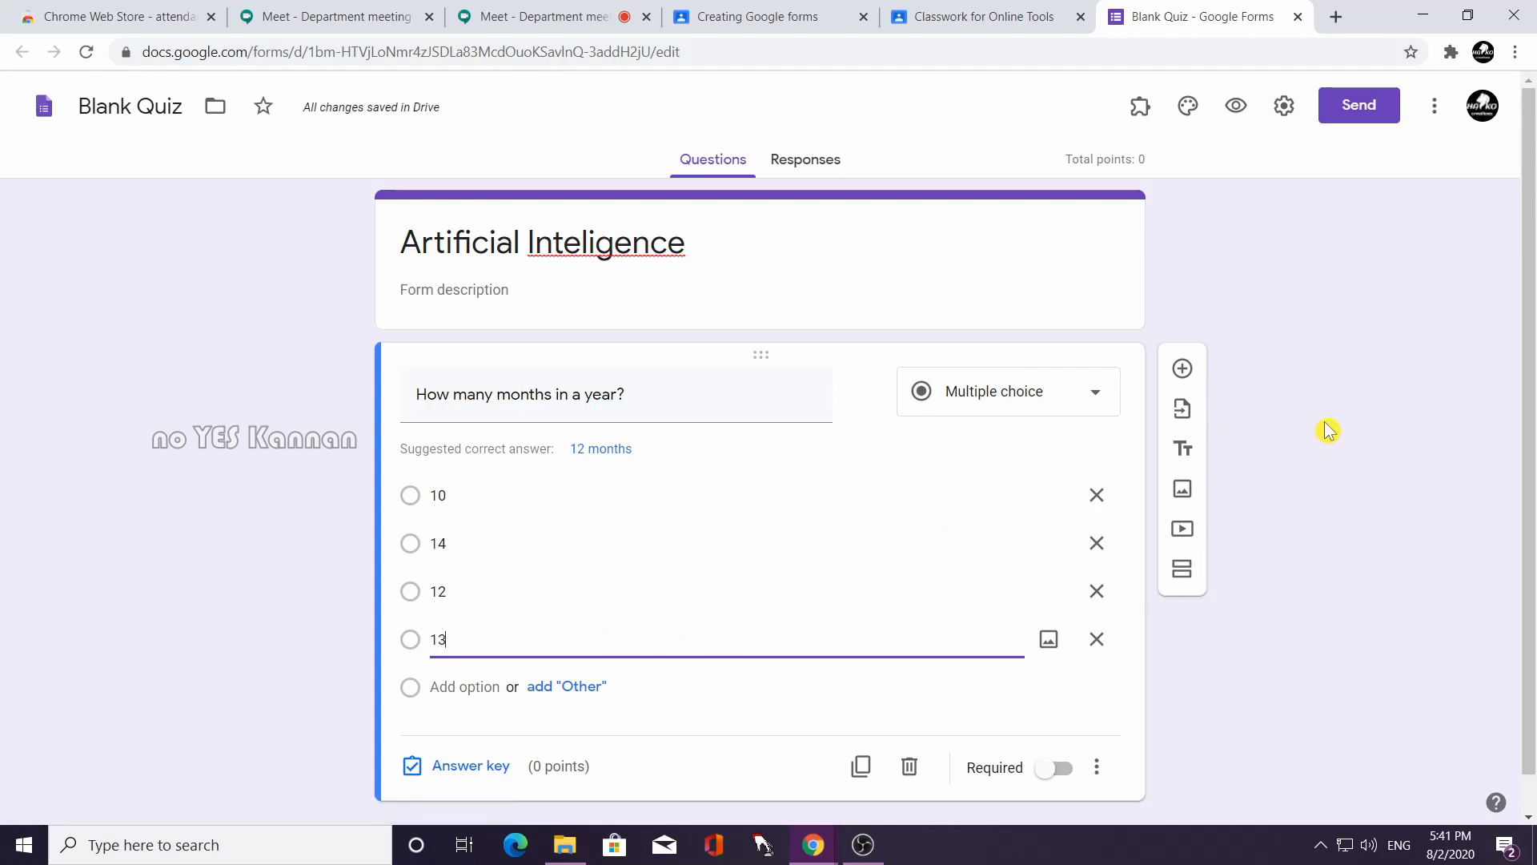
# Correct the spelling of the form title to "Artificial Intelligence".
pyautogui.tripleClick(593, 248)
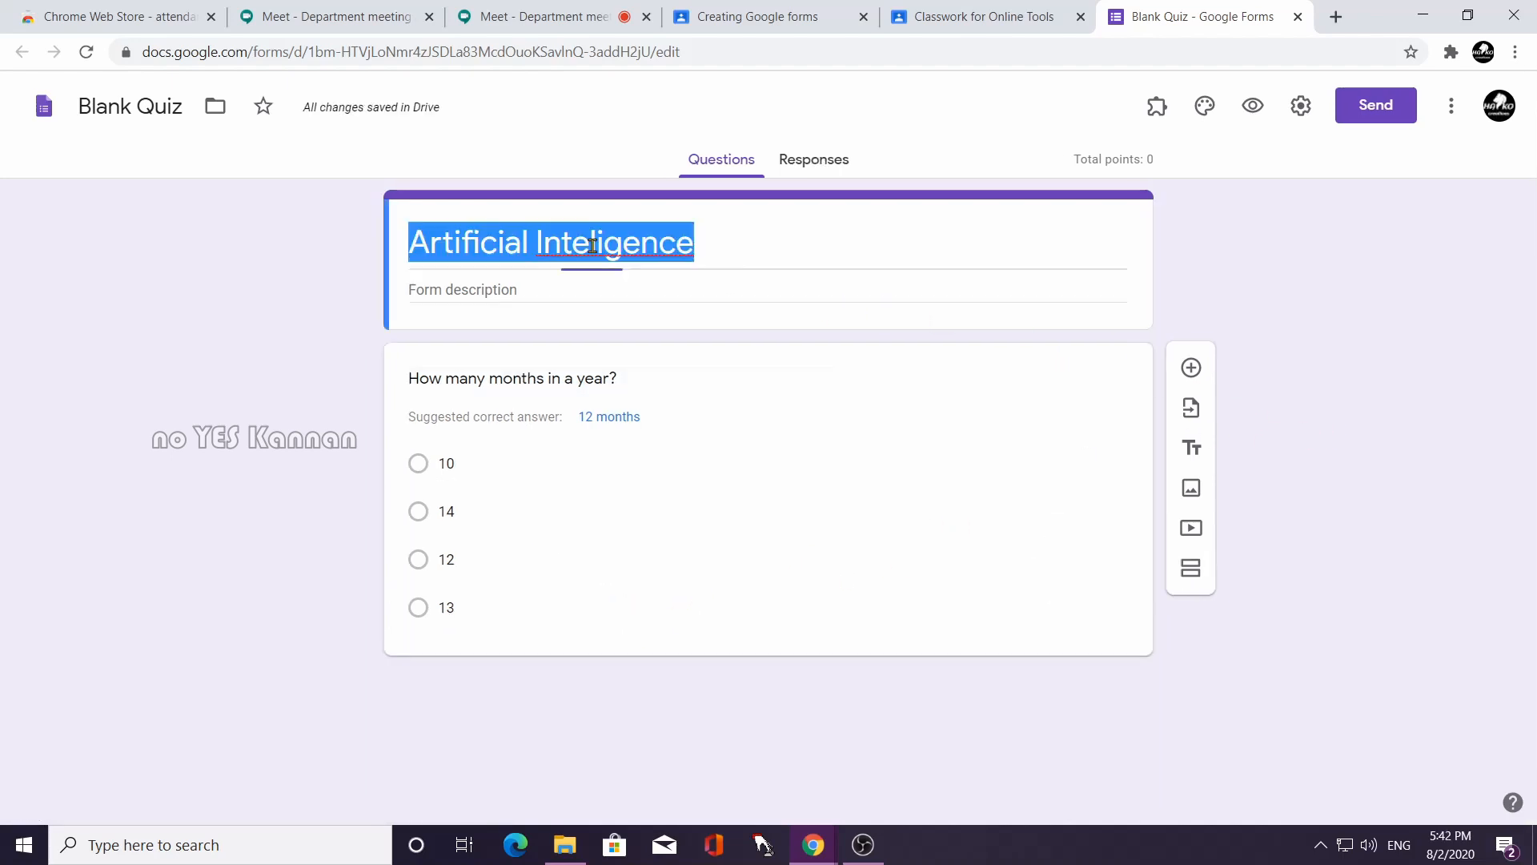
pyautogui.rightClick(595, 248)
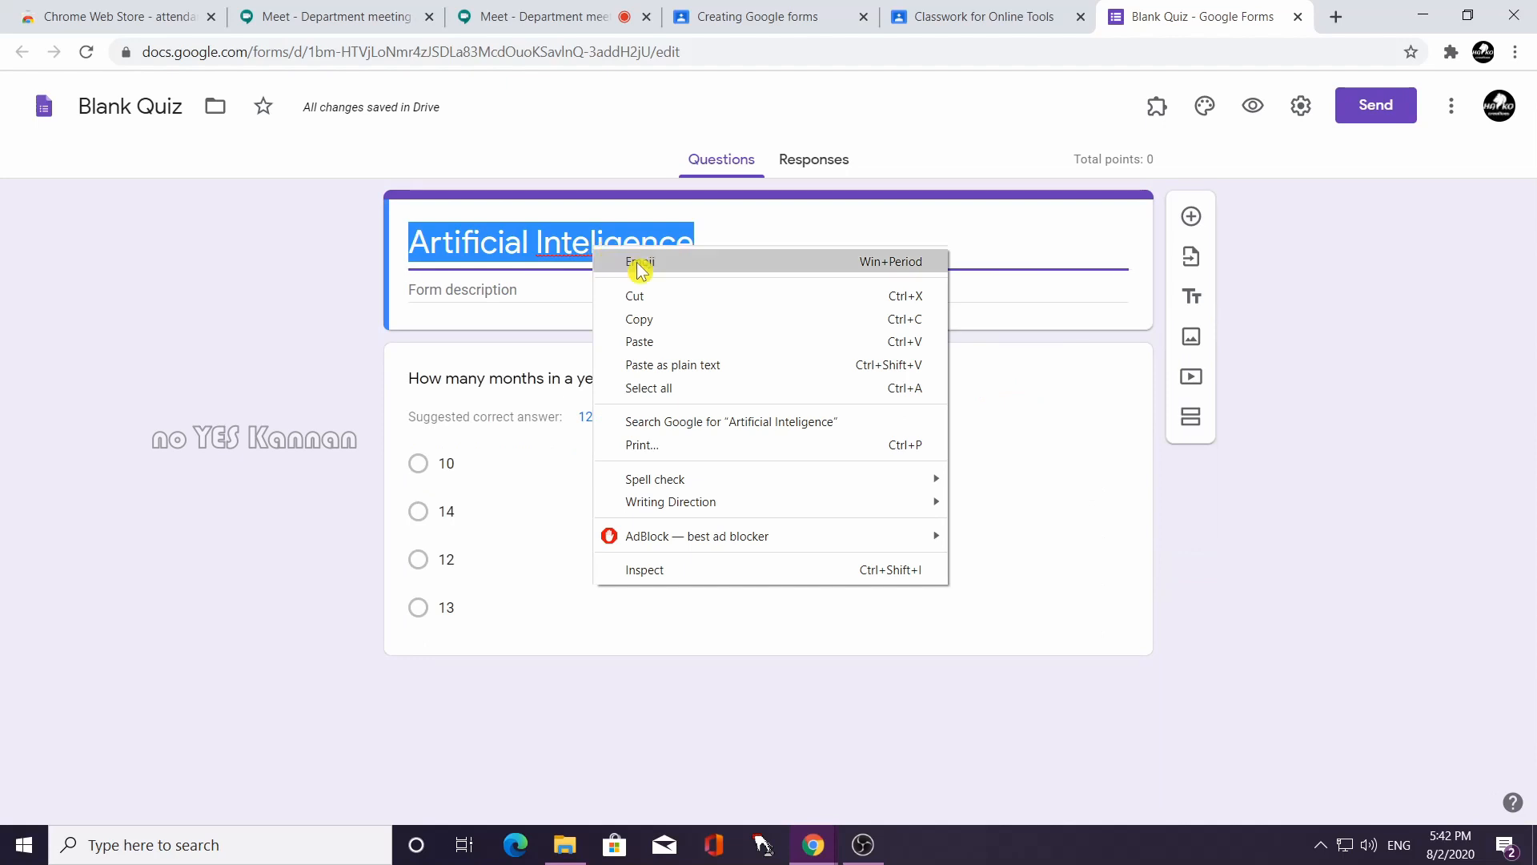
pyautogui.click(593, 255)
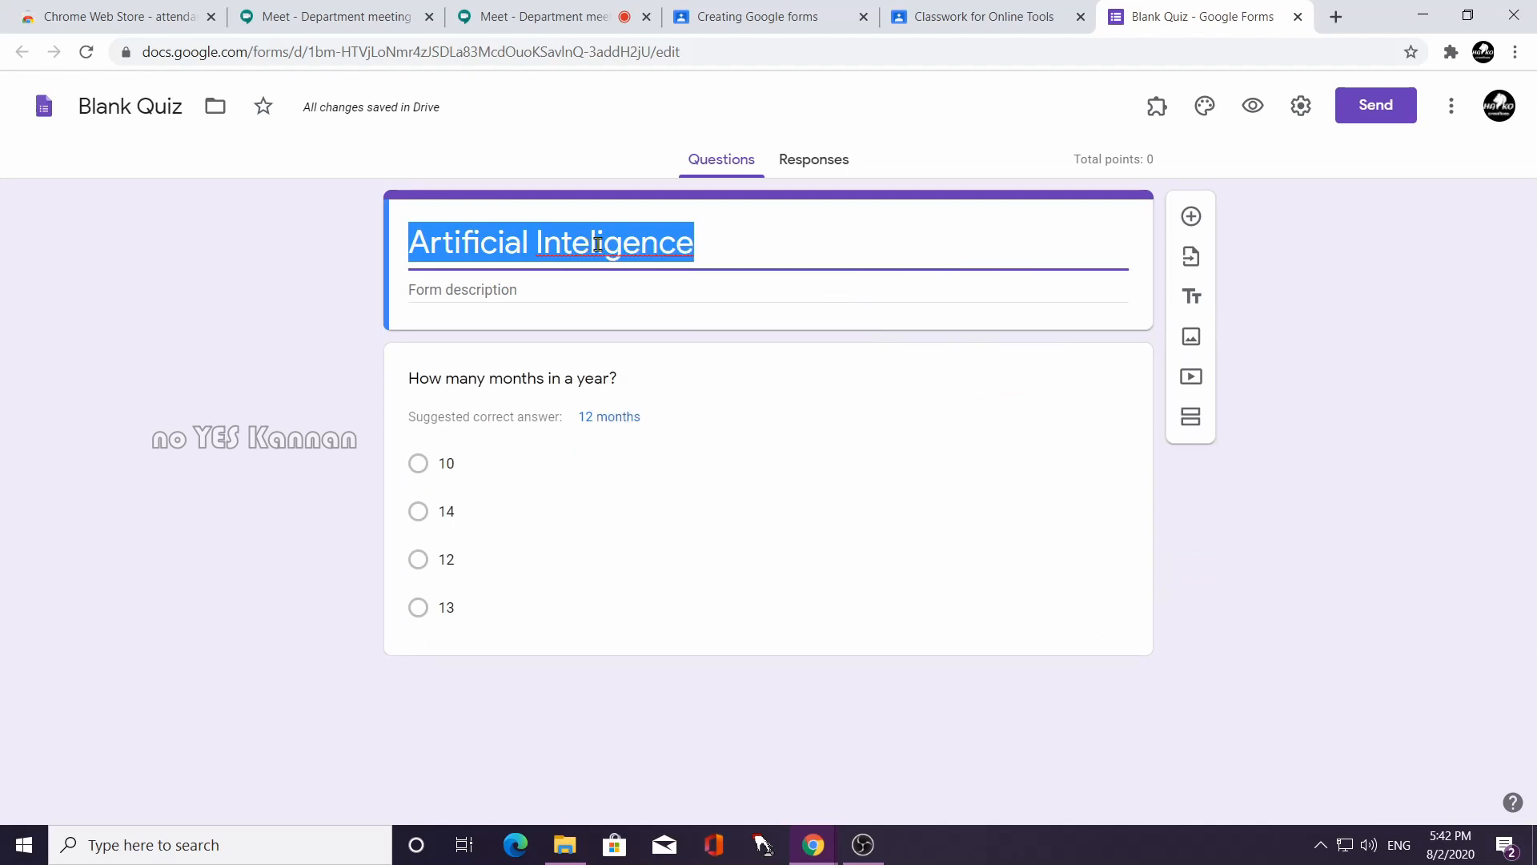
pyautogui.click(591, 244)
pyautogui.write('l')
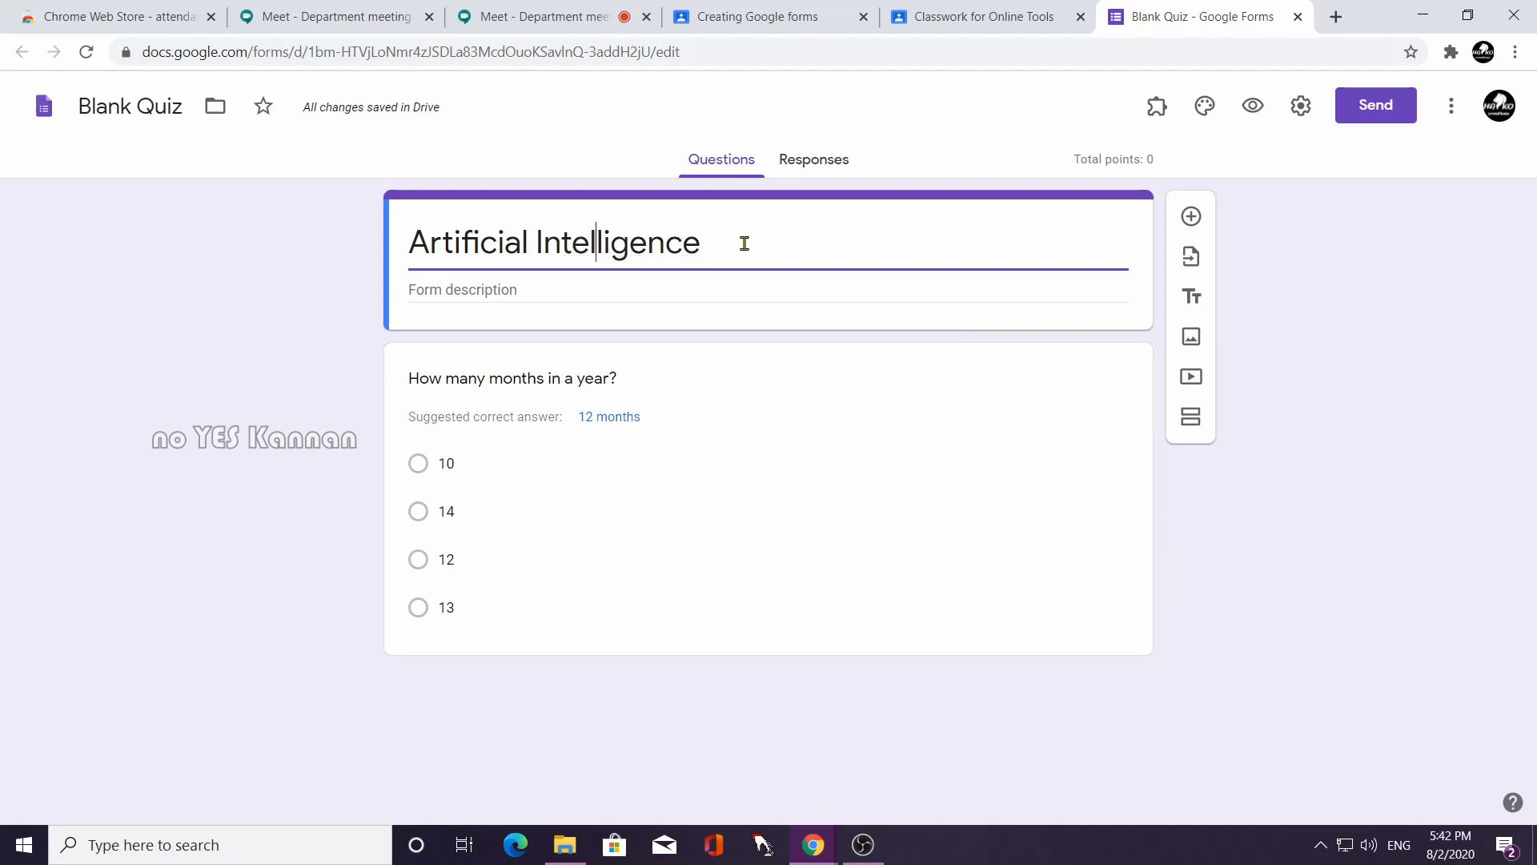
# Mark 12 as the question's correct answer worth 2 points and make the question required.
pyautogui.click(633, 554)
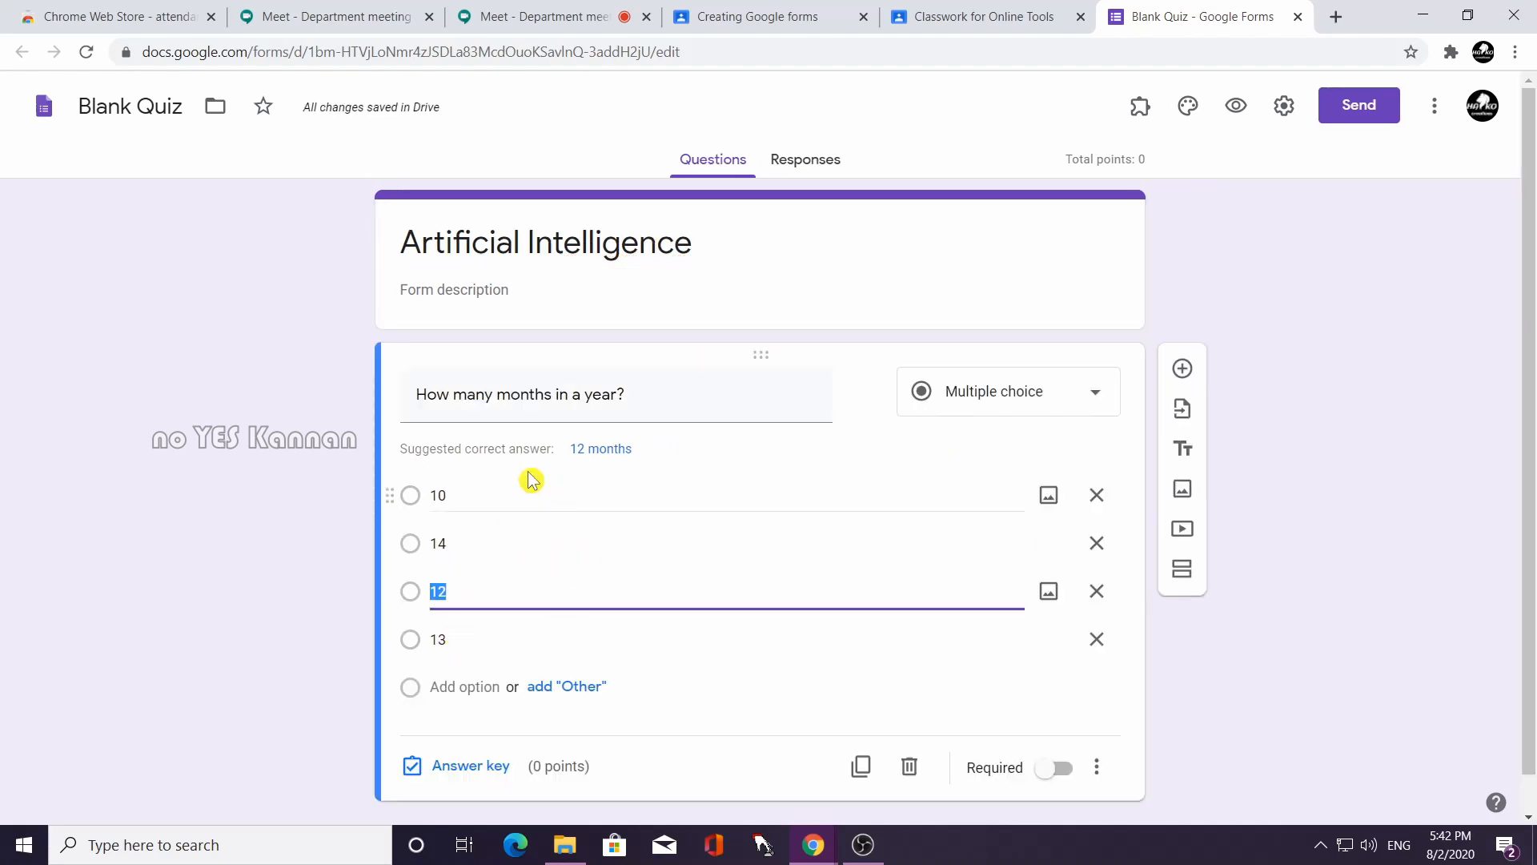
pyautogui.click(453, 773)
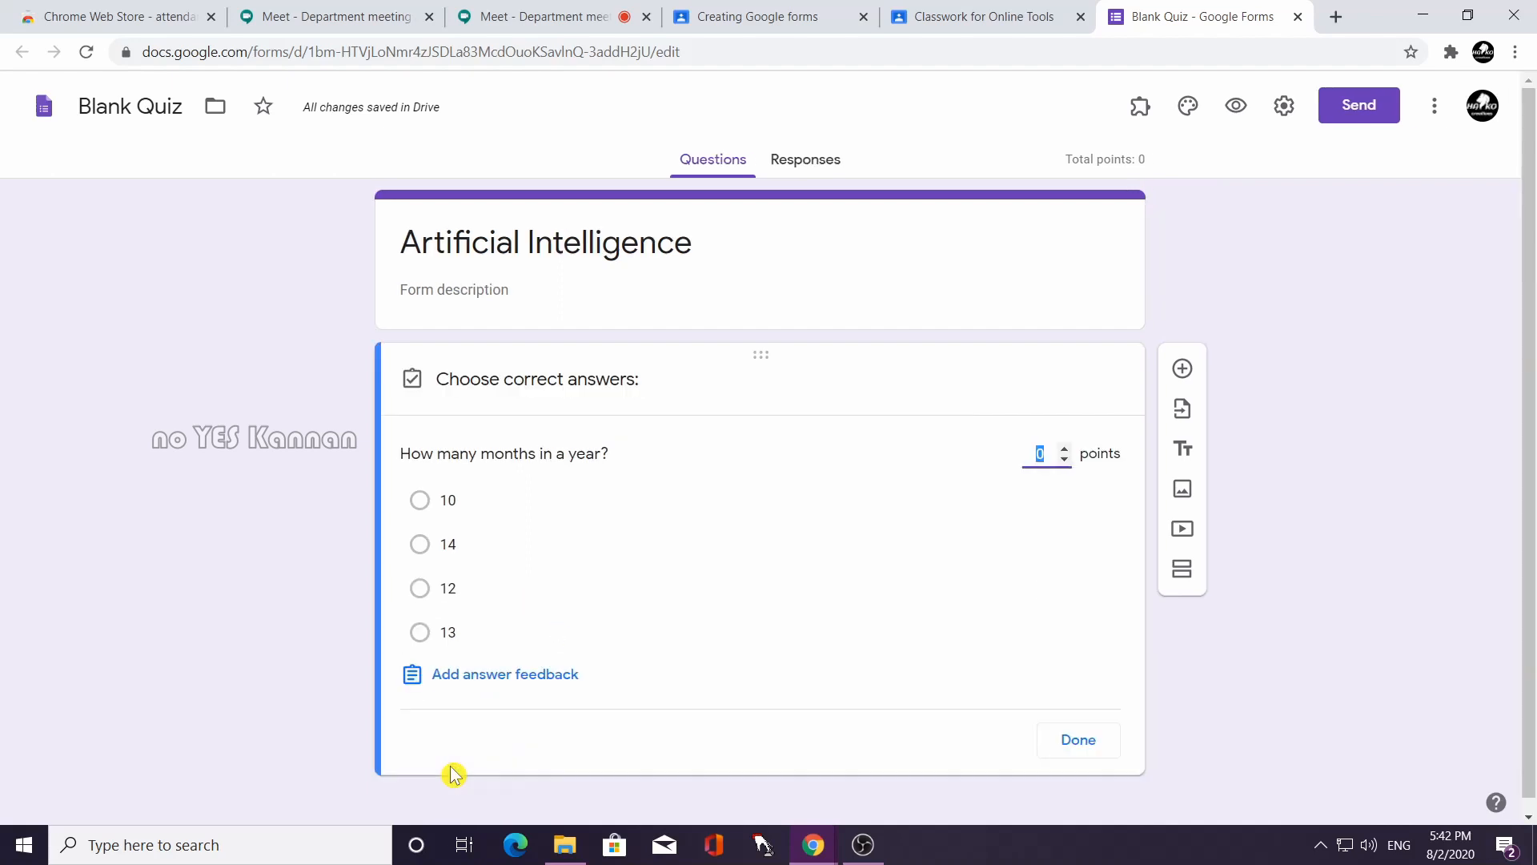
pyautogui.click(423, 591)
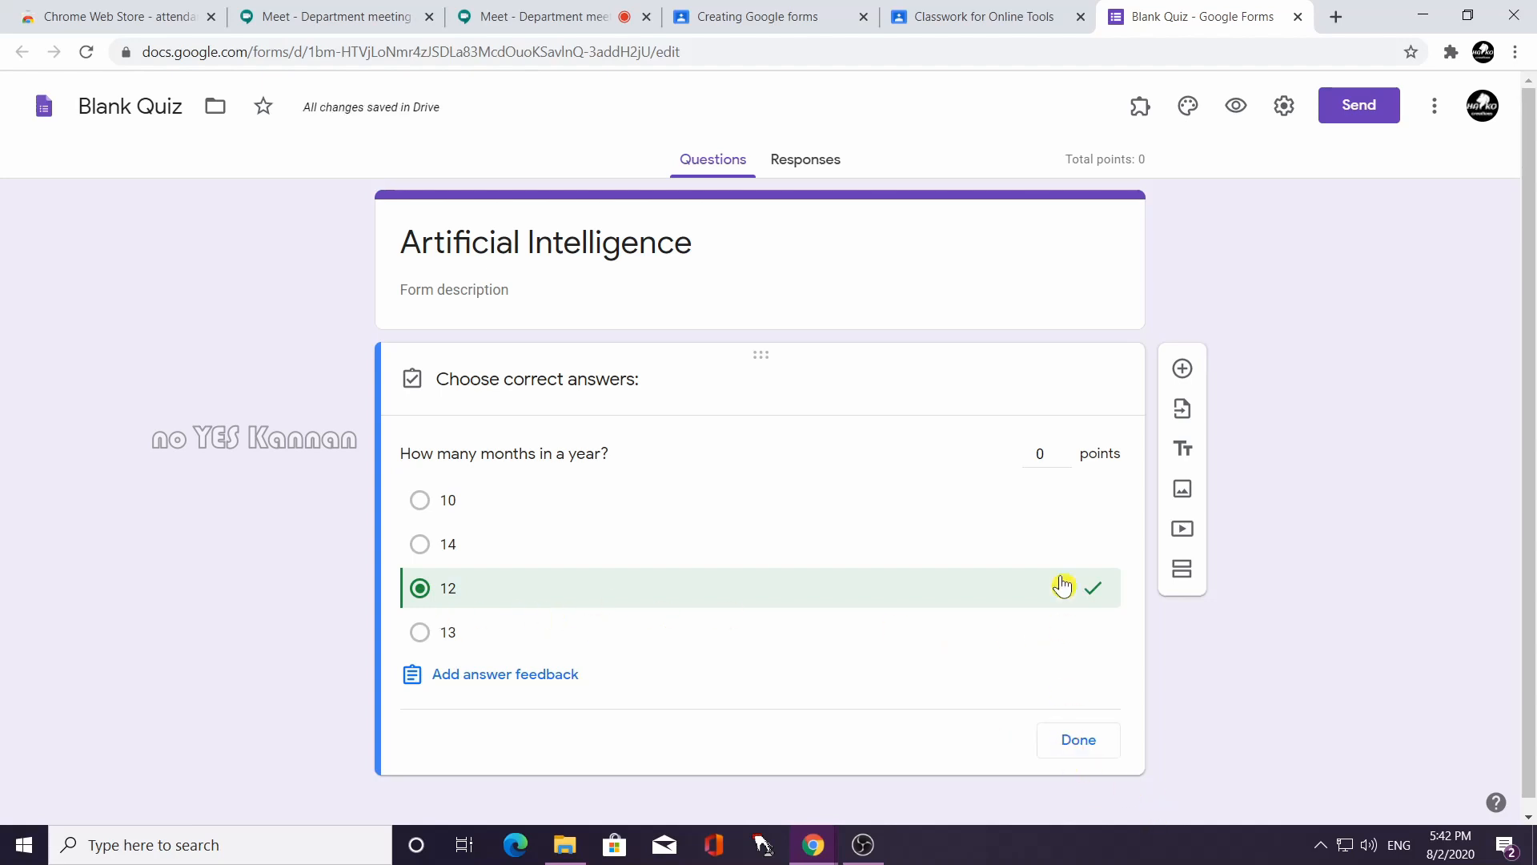
pyautogui.click(1039, 453)
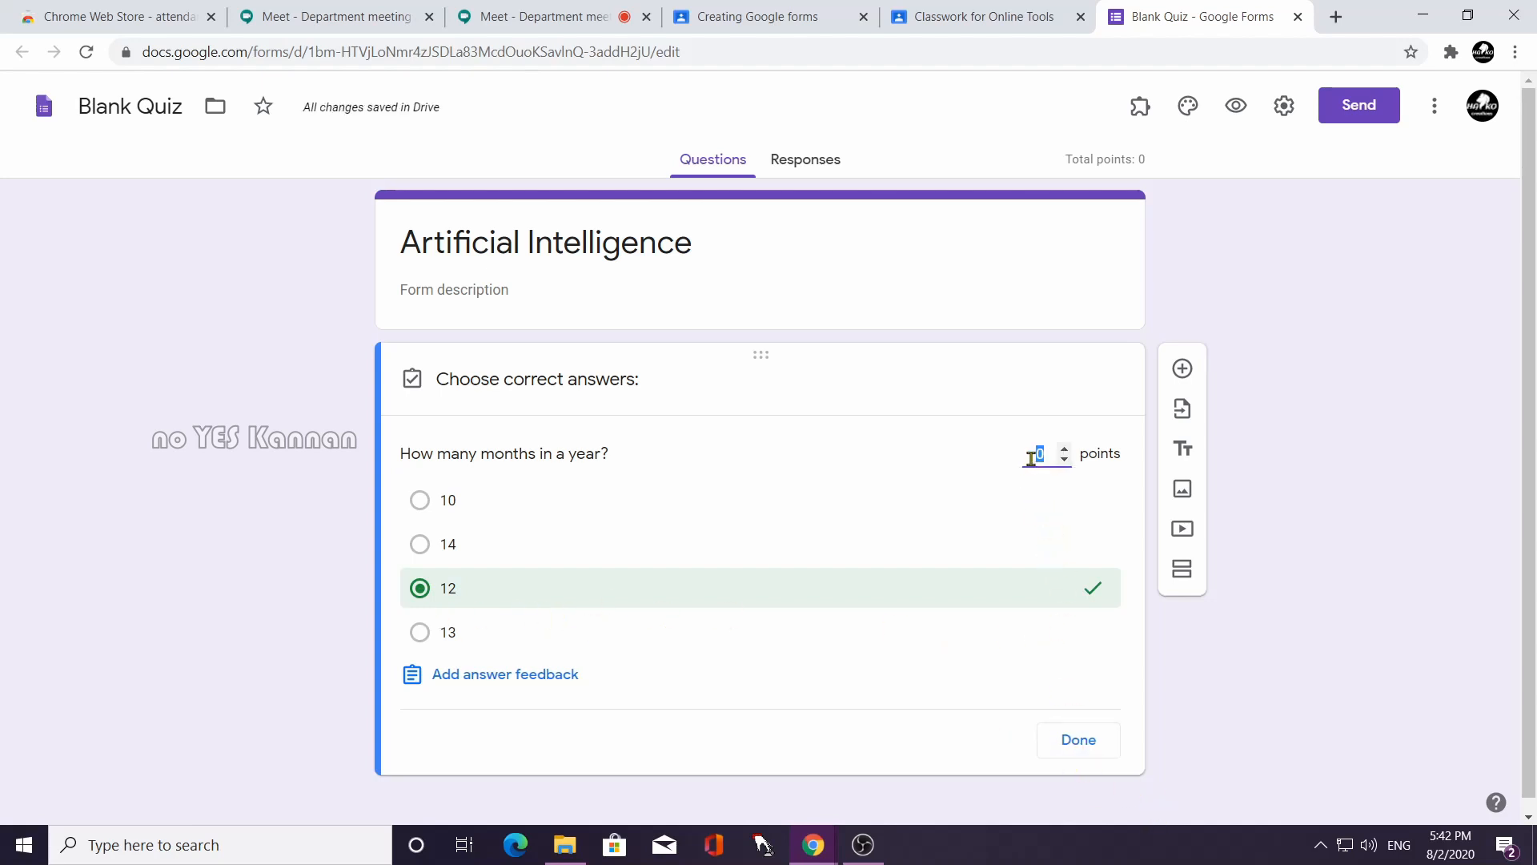
pyautogui.write('2')
pyautogui.click(1087, 737)
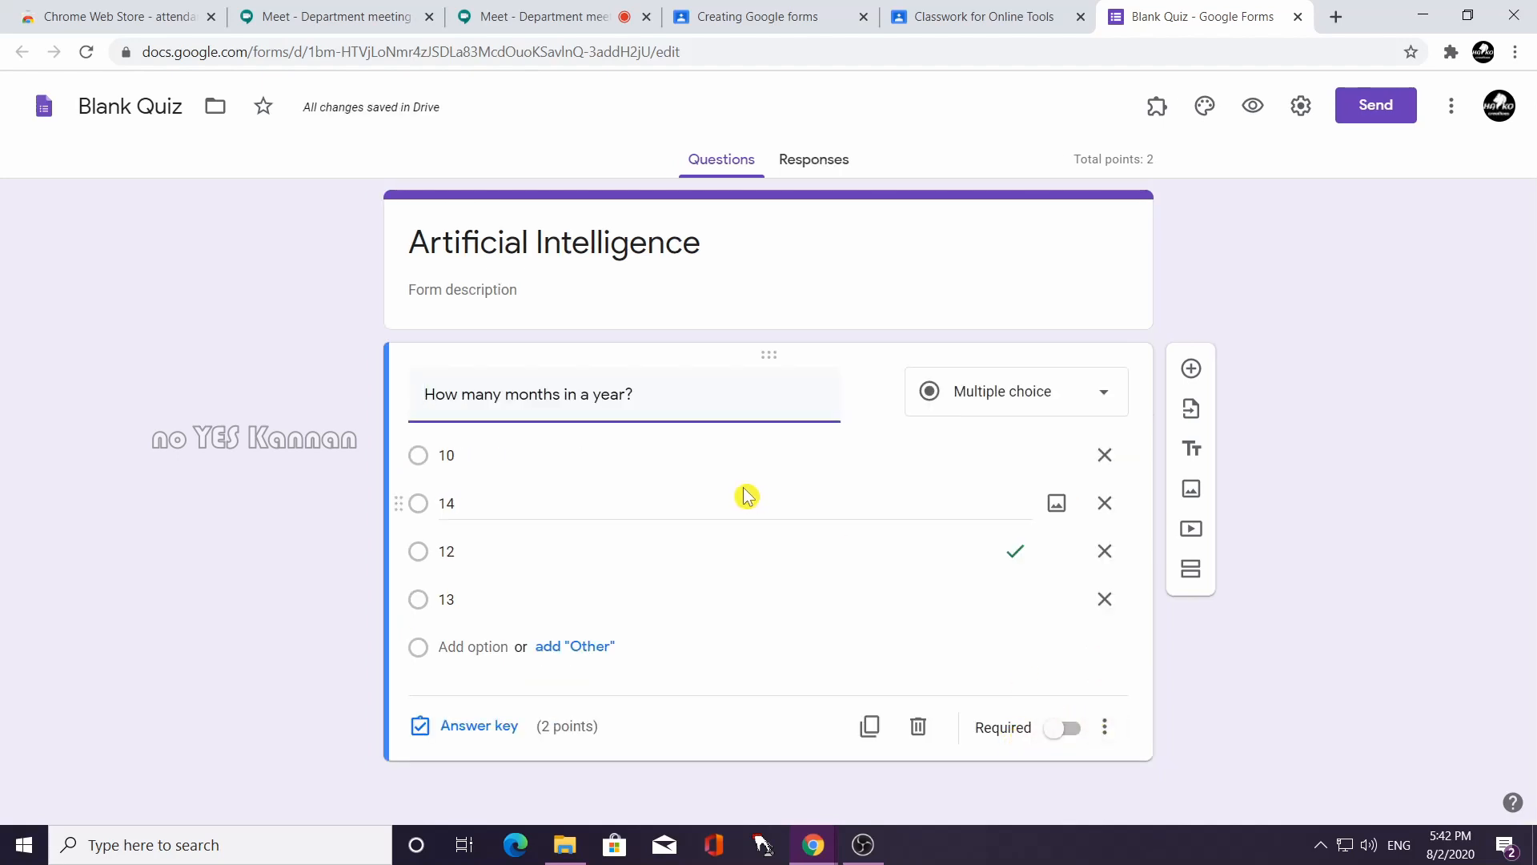
pyautogui.click(1077, 732)
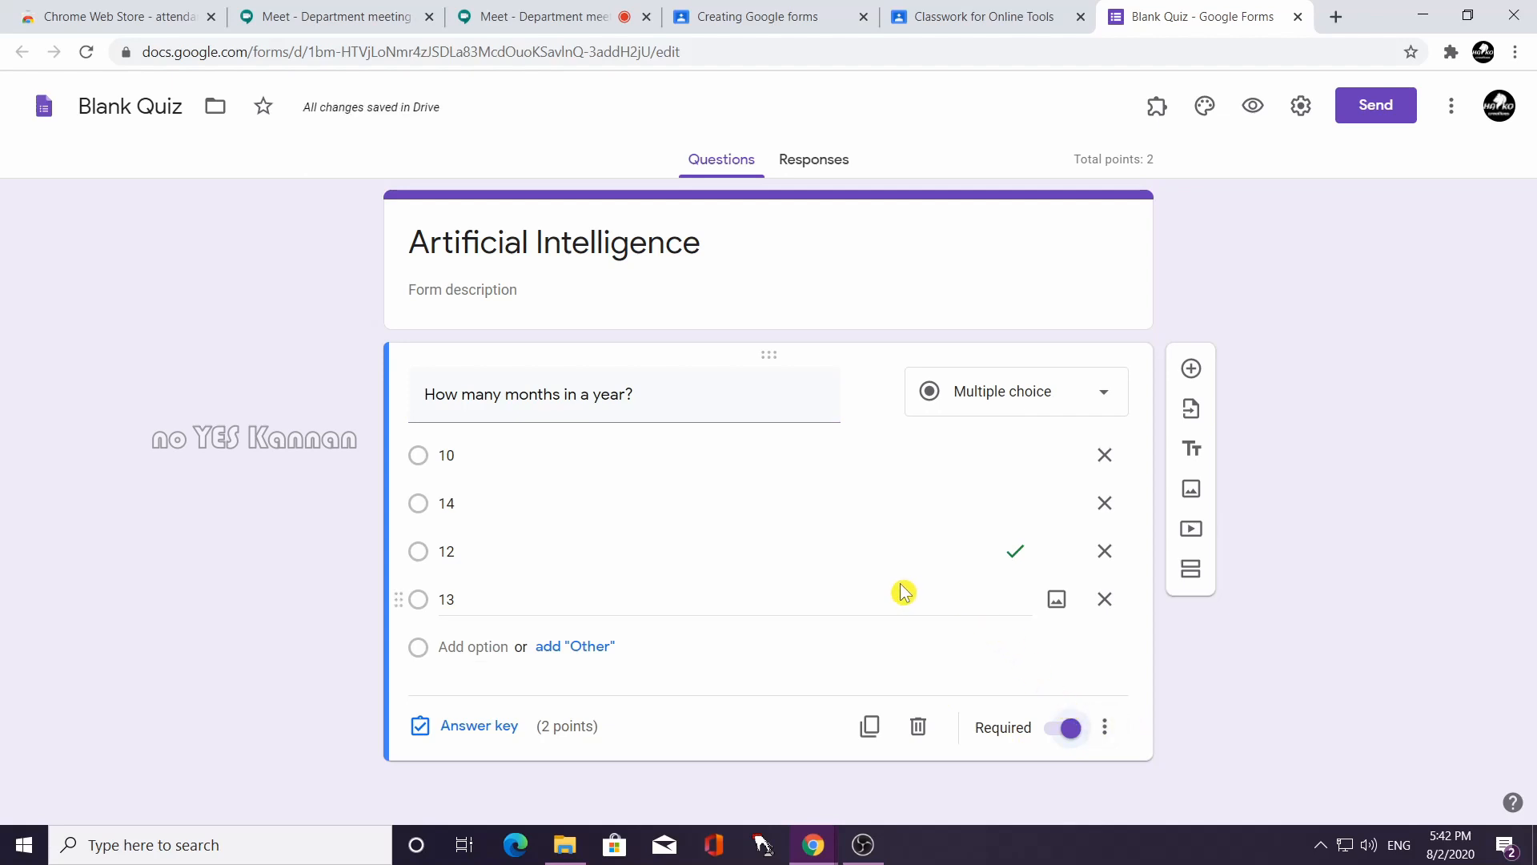
pyautogui.click(1192, 370)
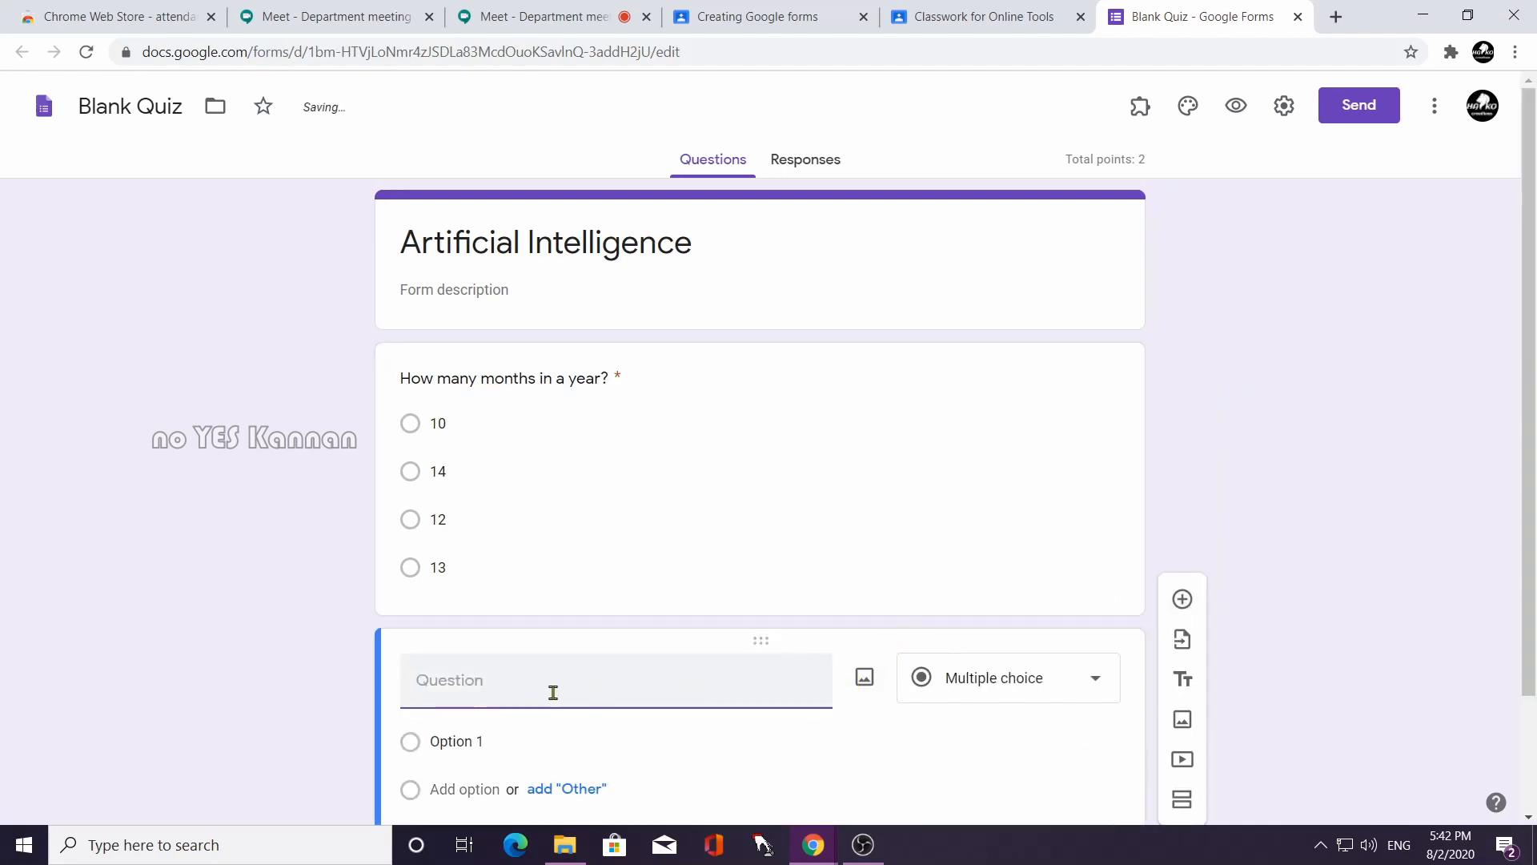
pyautogui.click(1083, 690)
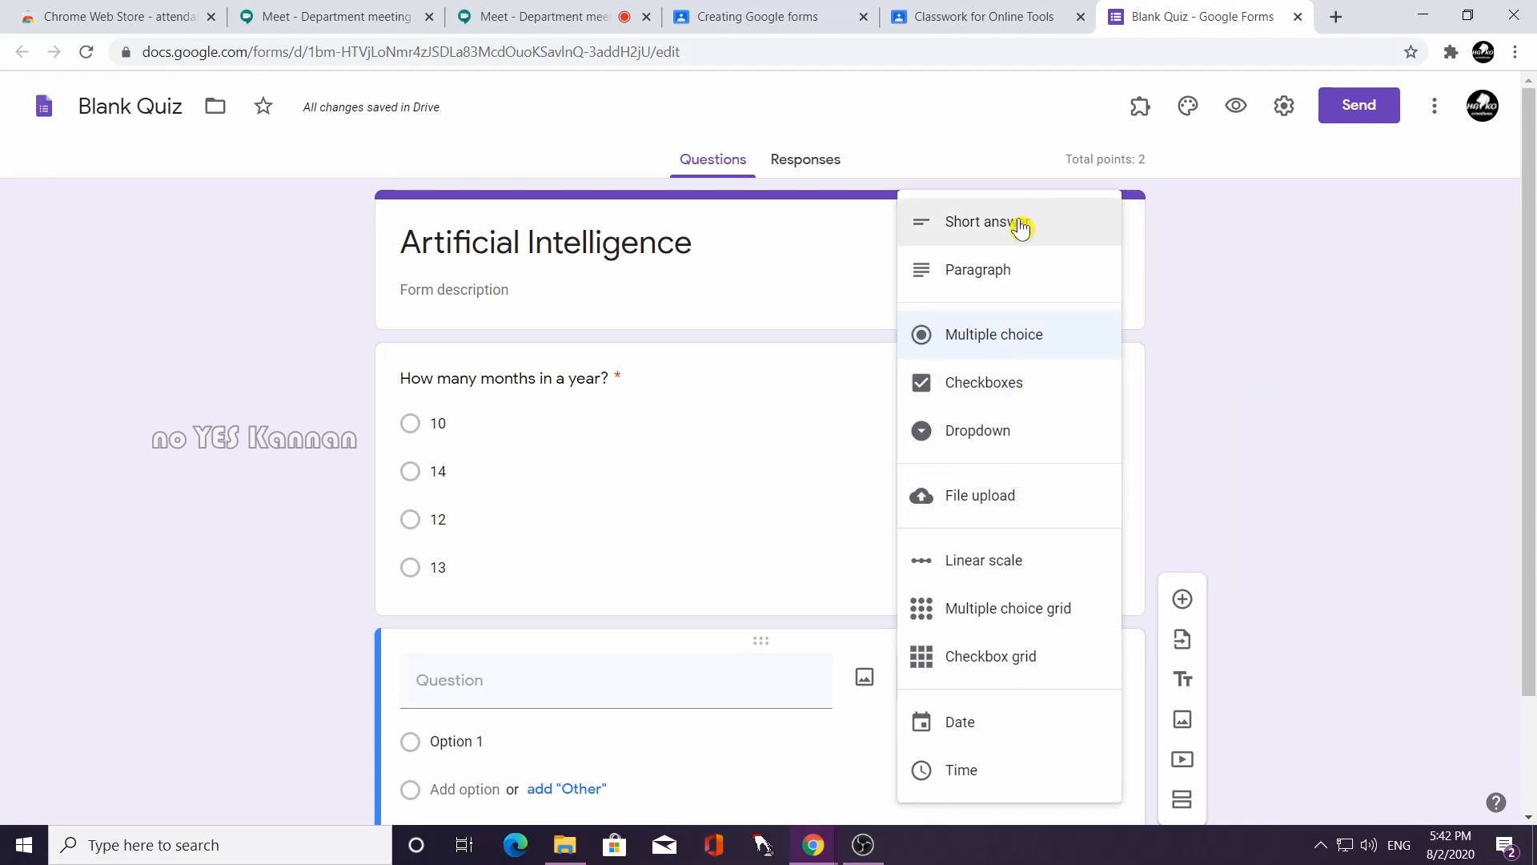
pyautogui.click(1314, 446)
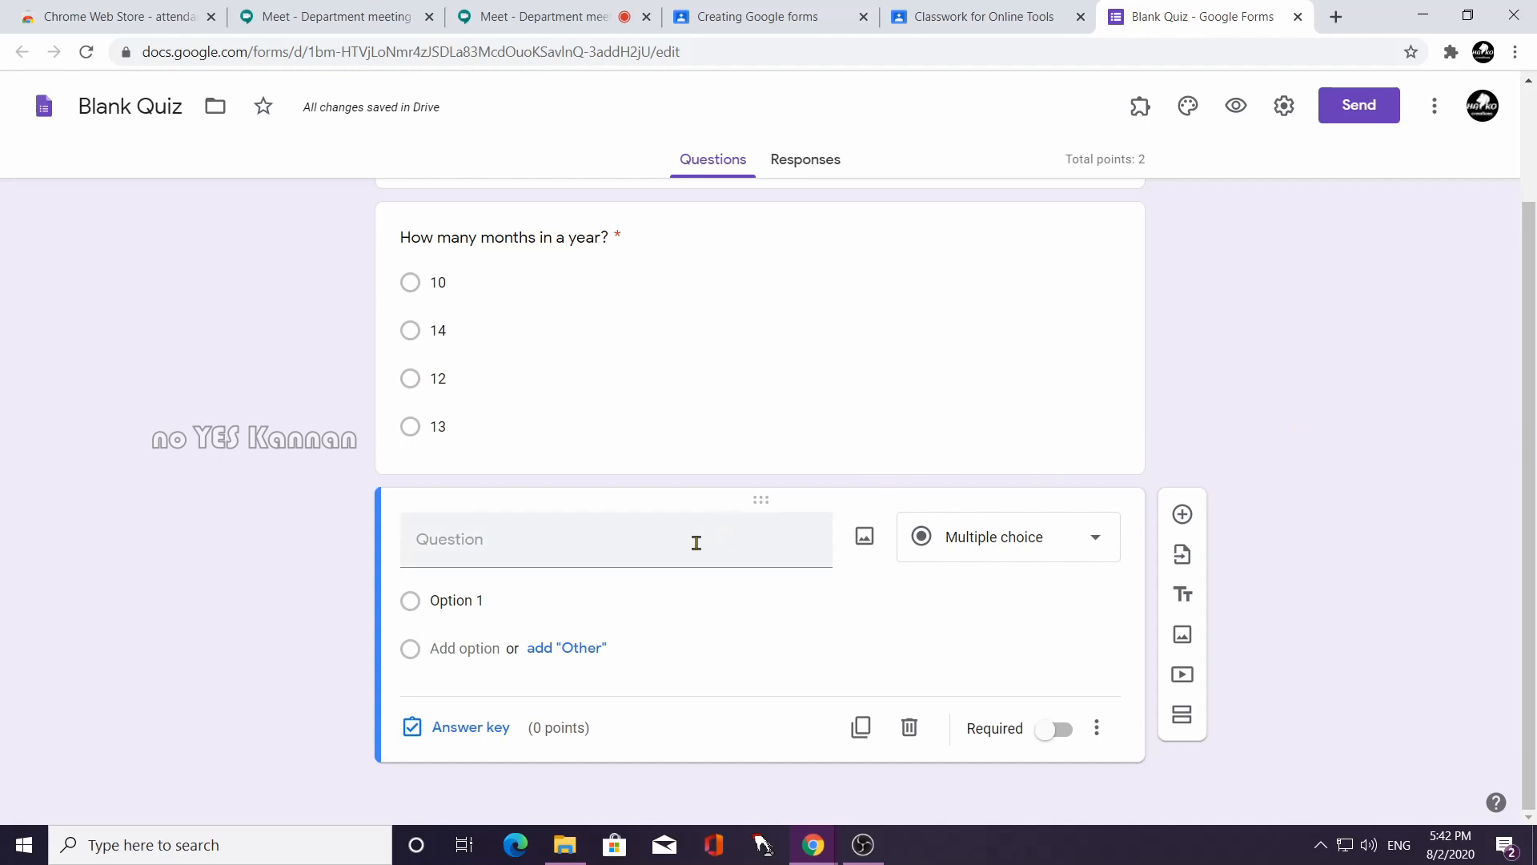
pyautogui.click(601, 555)
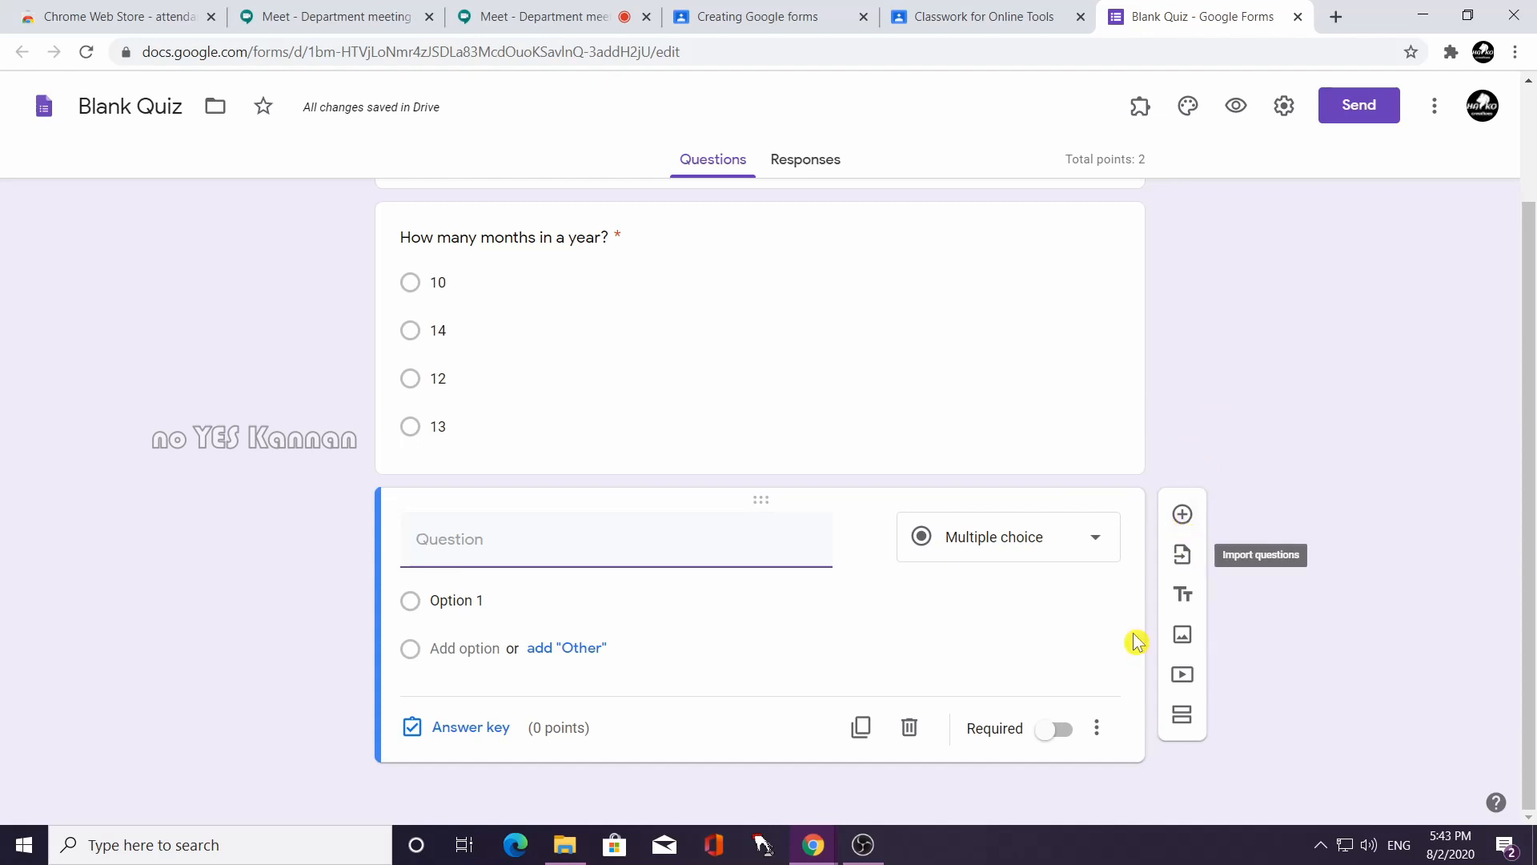
pyautogui.click(910, 727)
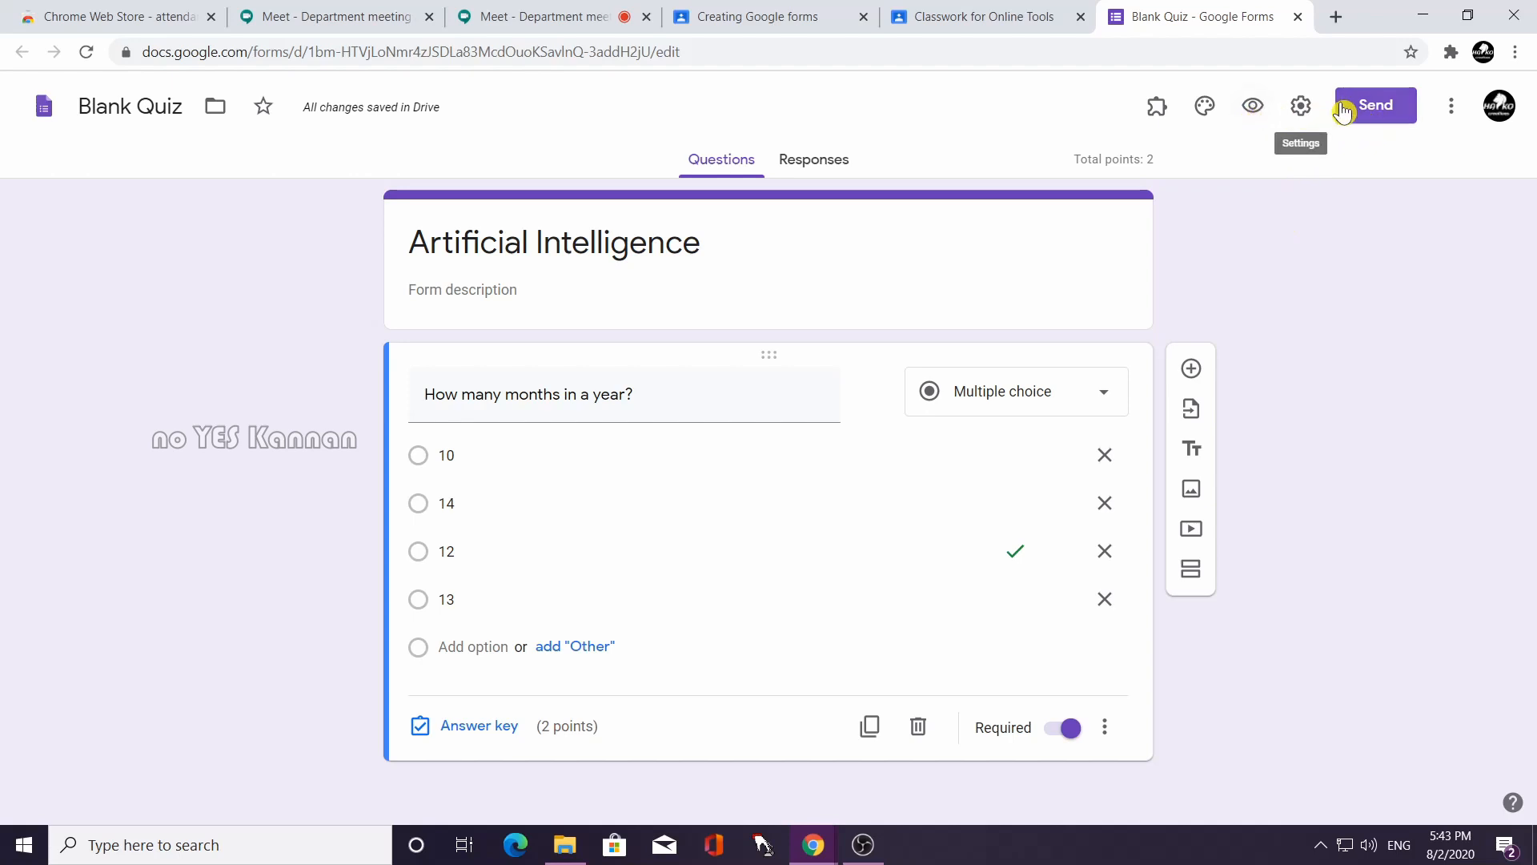
pyautogui.click(1304, 112)
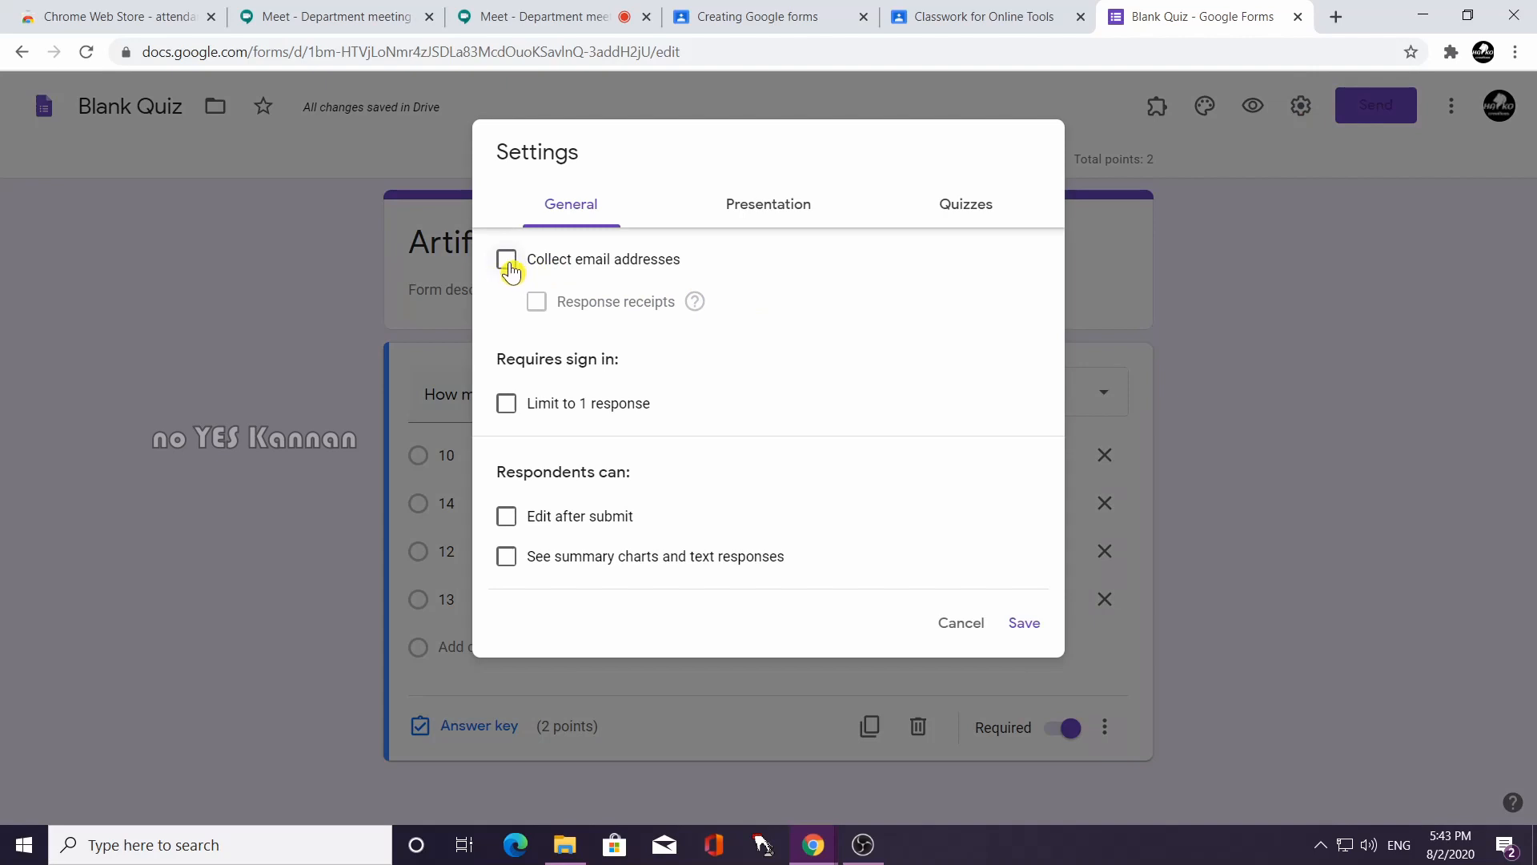
pyautogui.click(770, 206)
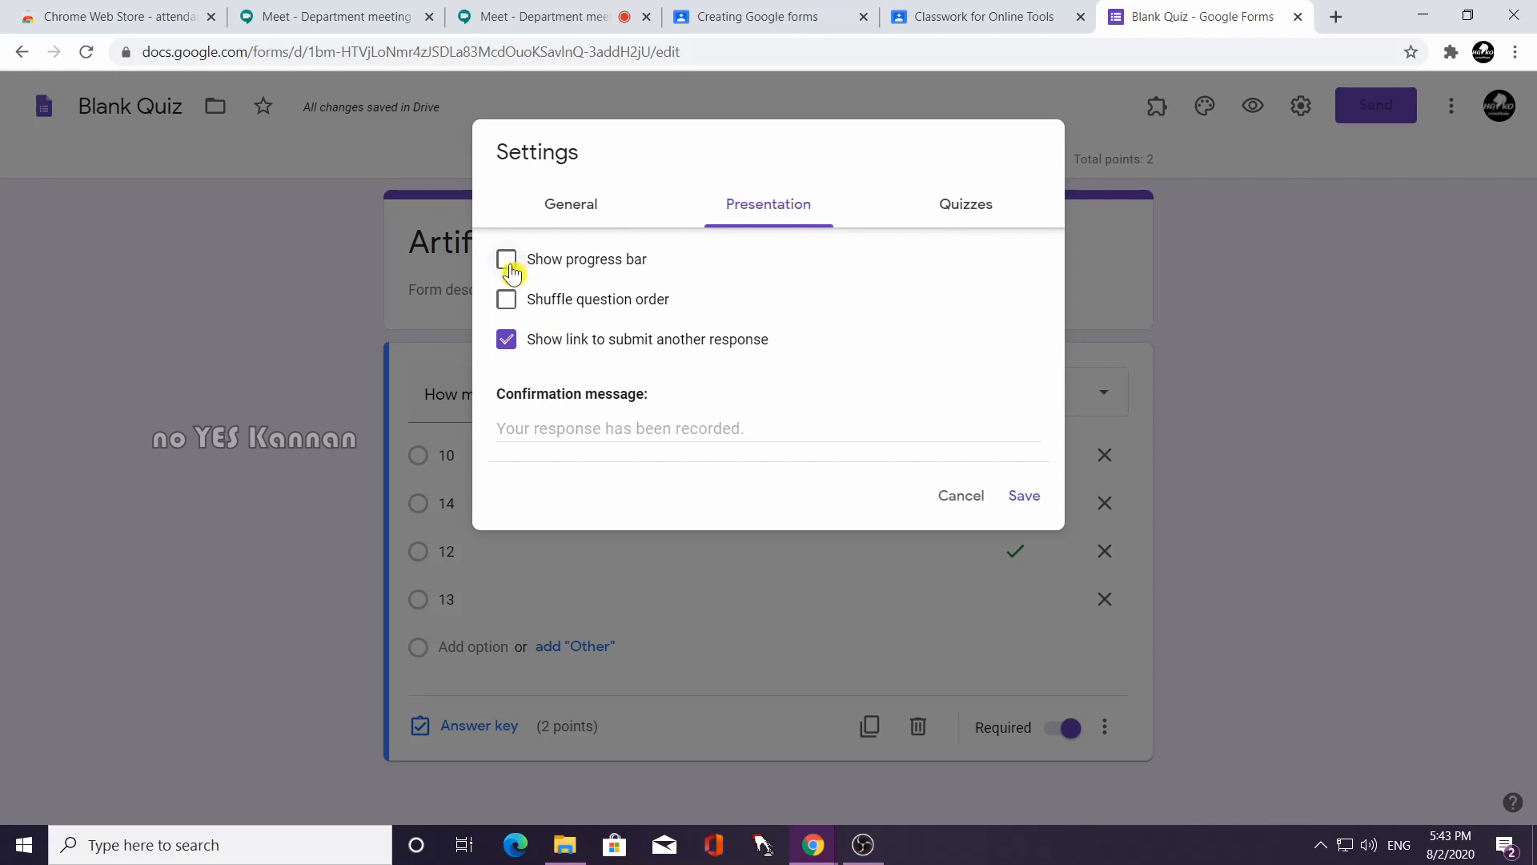
pyautogui.click(508, 340)
pyautogui.click(508, 301)
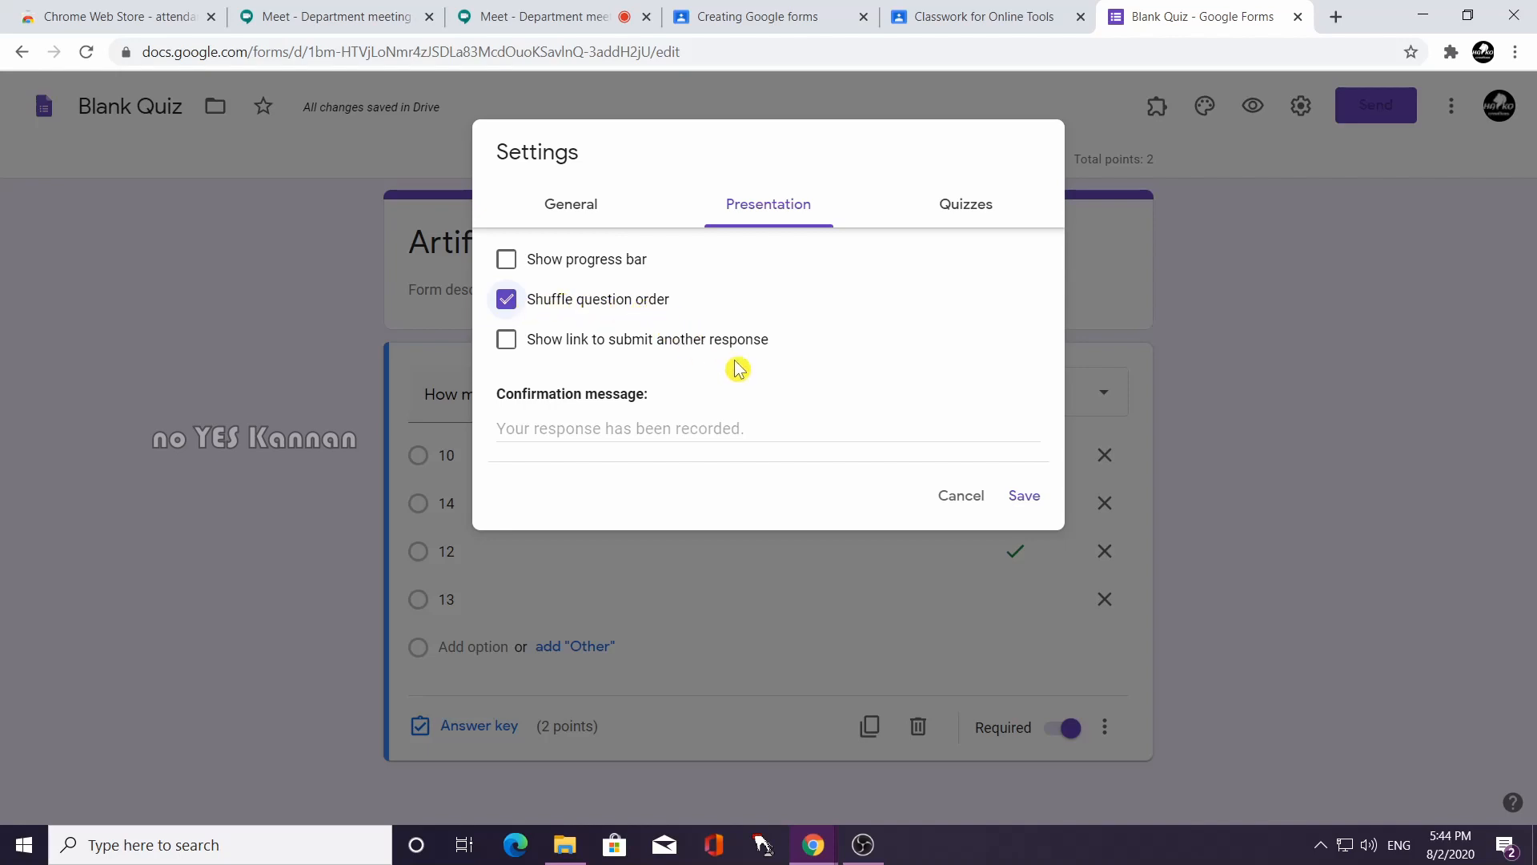
pyautogui.click(967, 212)
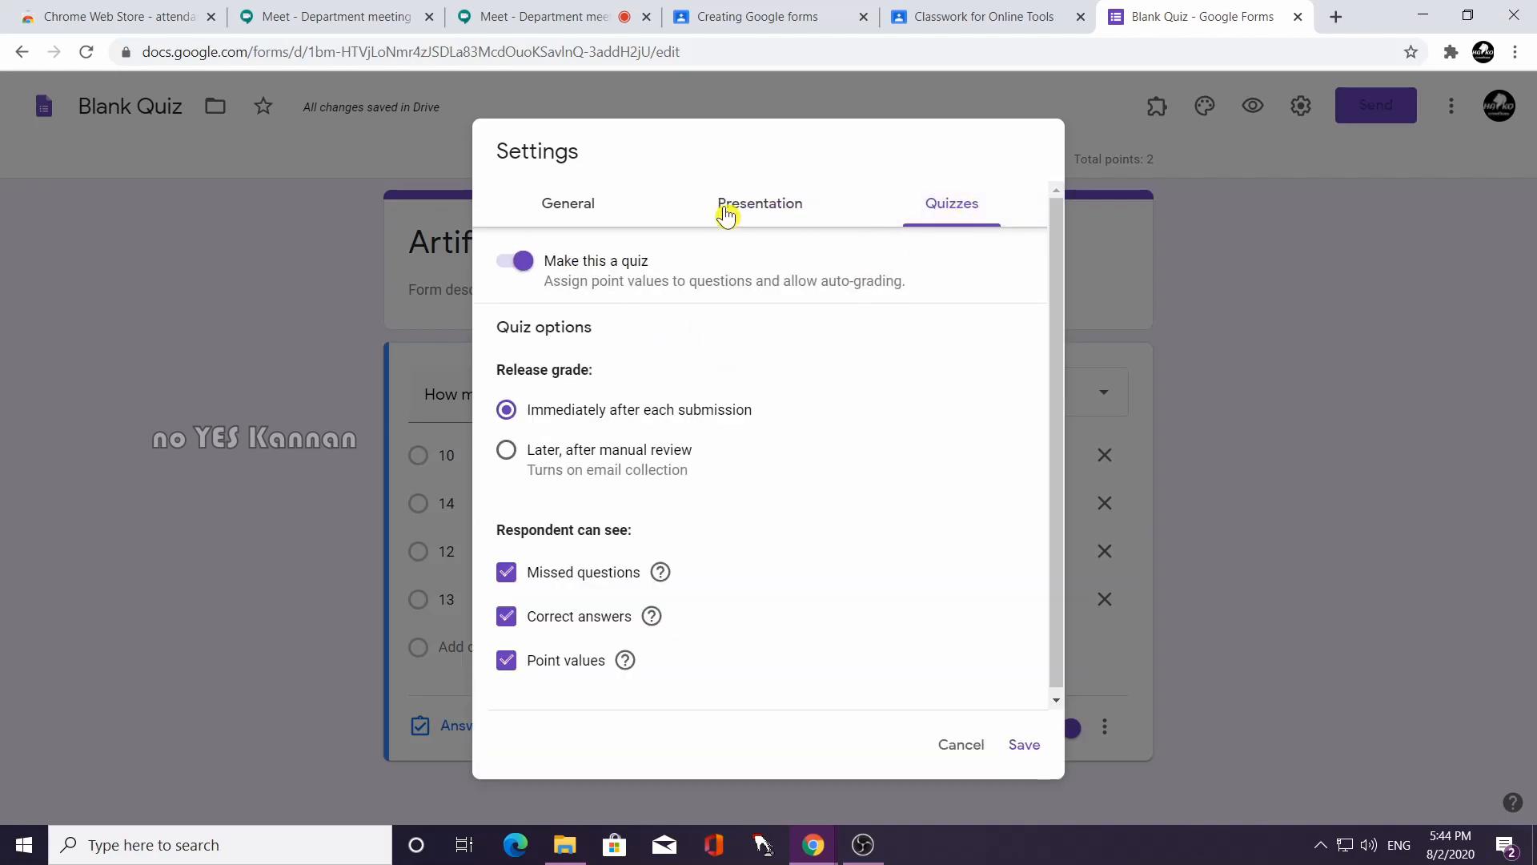
pyautogui.click(722, 210)
pyautogui.click(964, 496)
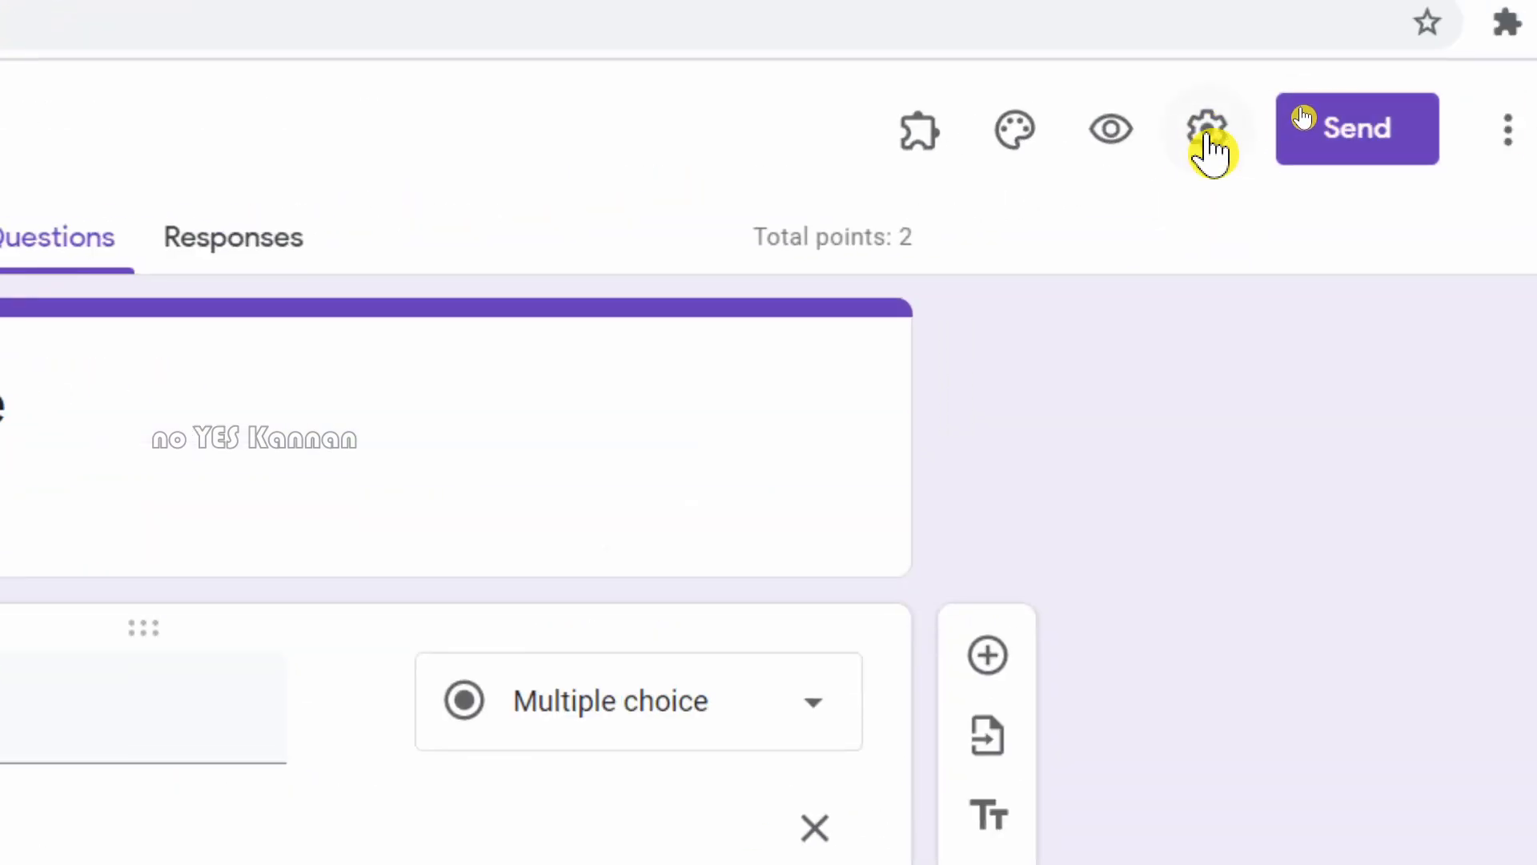
# Turn on shuffled question order and the progress bar in the form's presentation settings.
pyautogui.click(1208, 140)
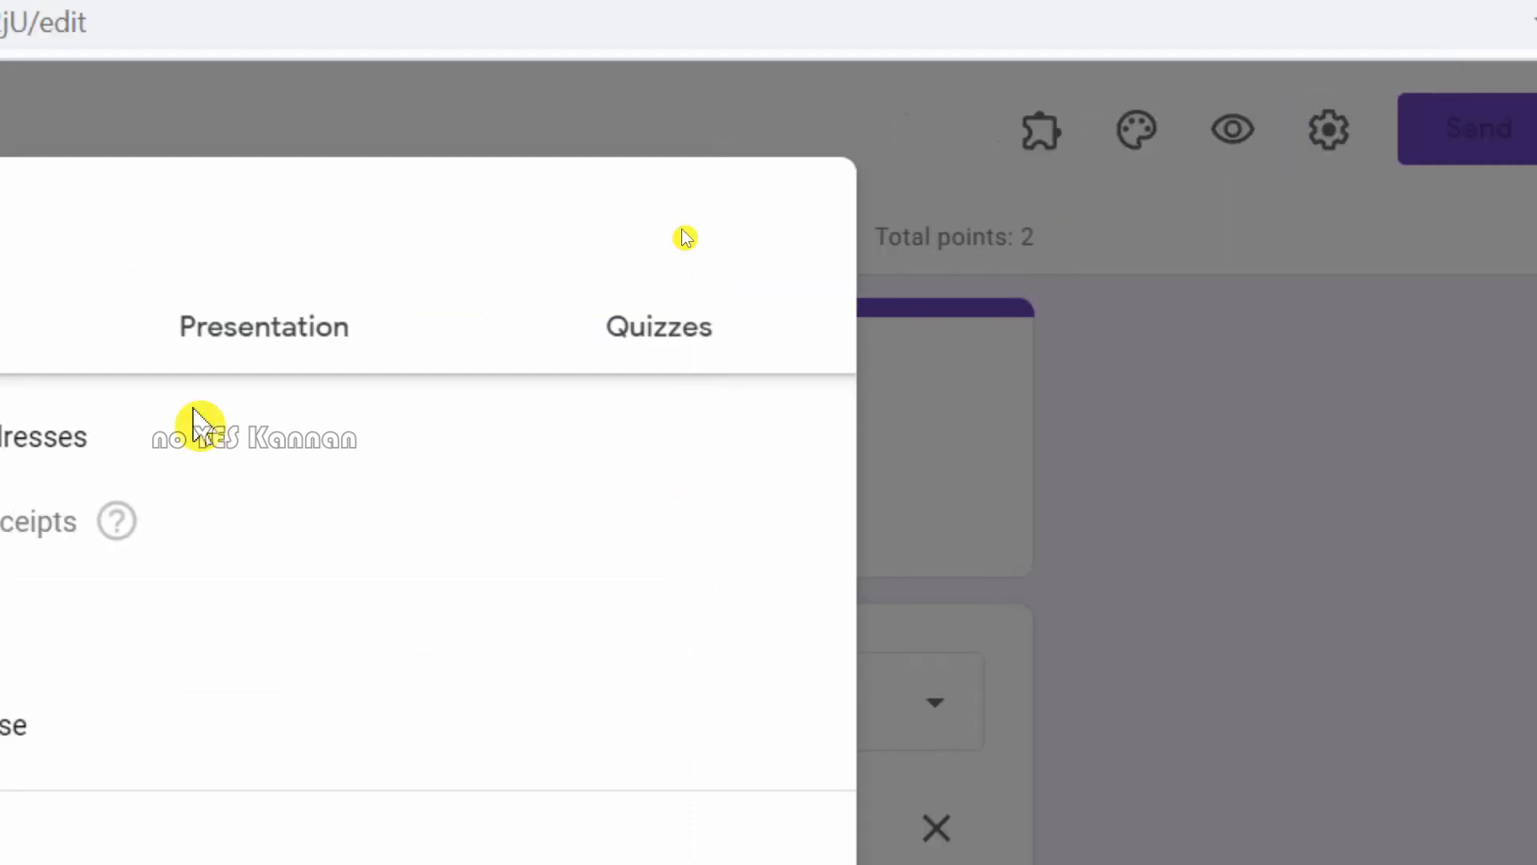
pyautogui.click(269, 331)
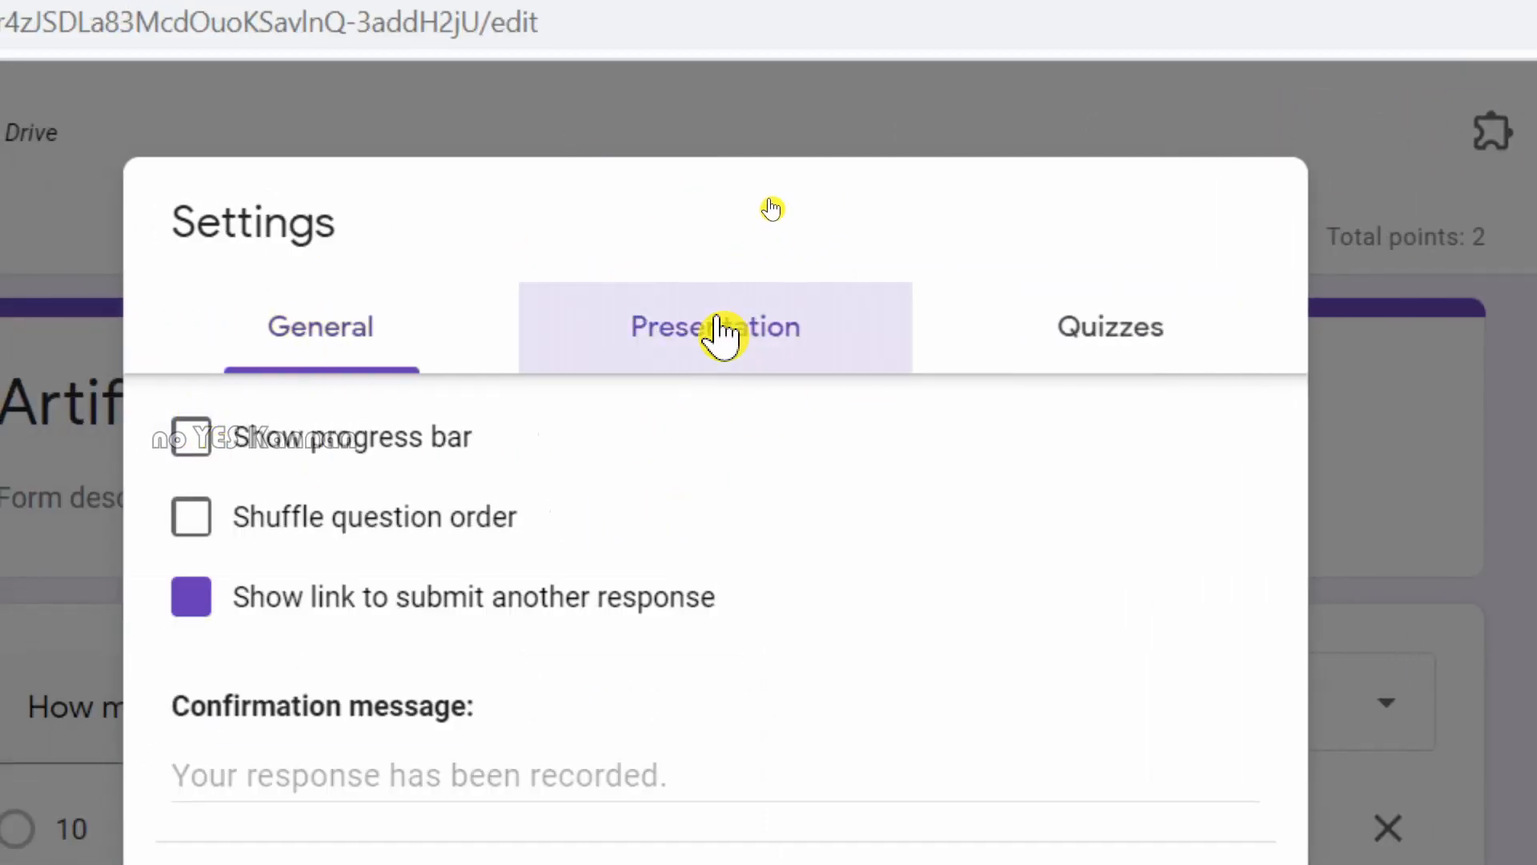
pyautogui.click(191, 516)
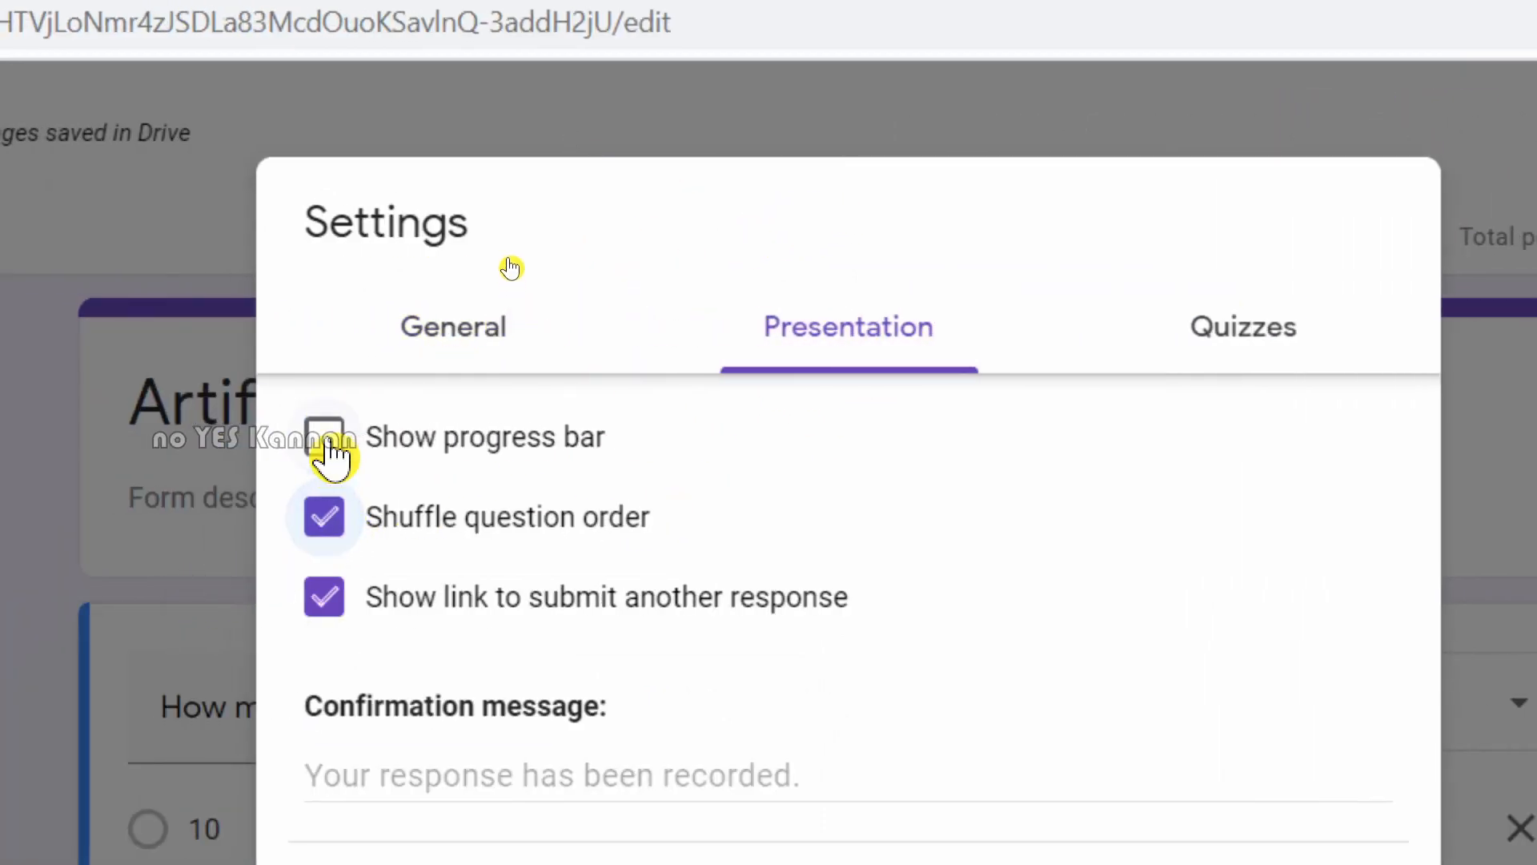
pyautogui.click(326, 439)
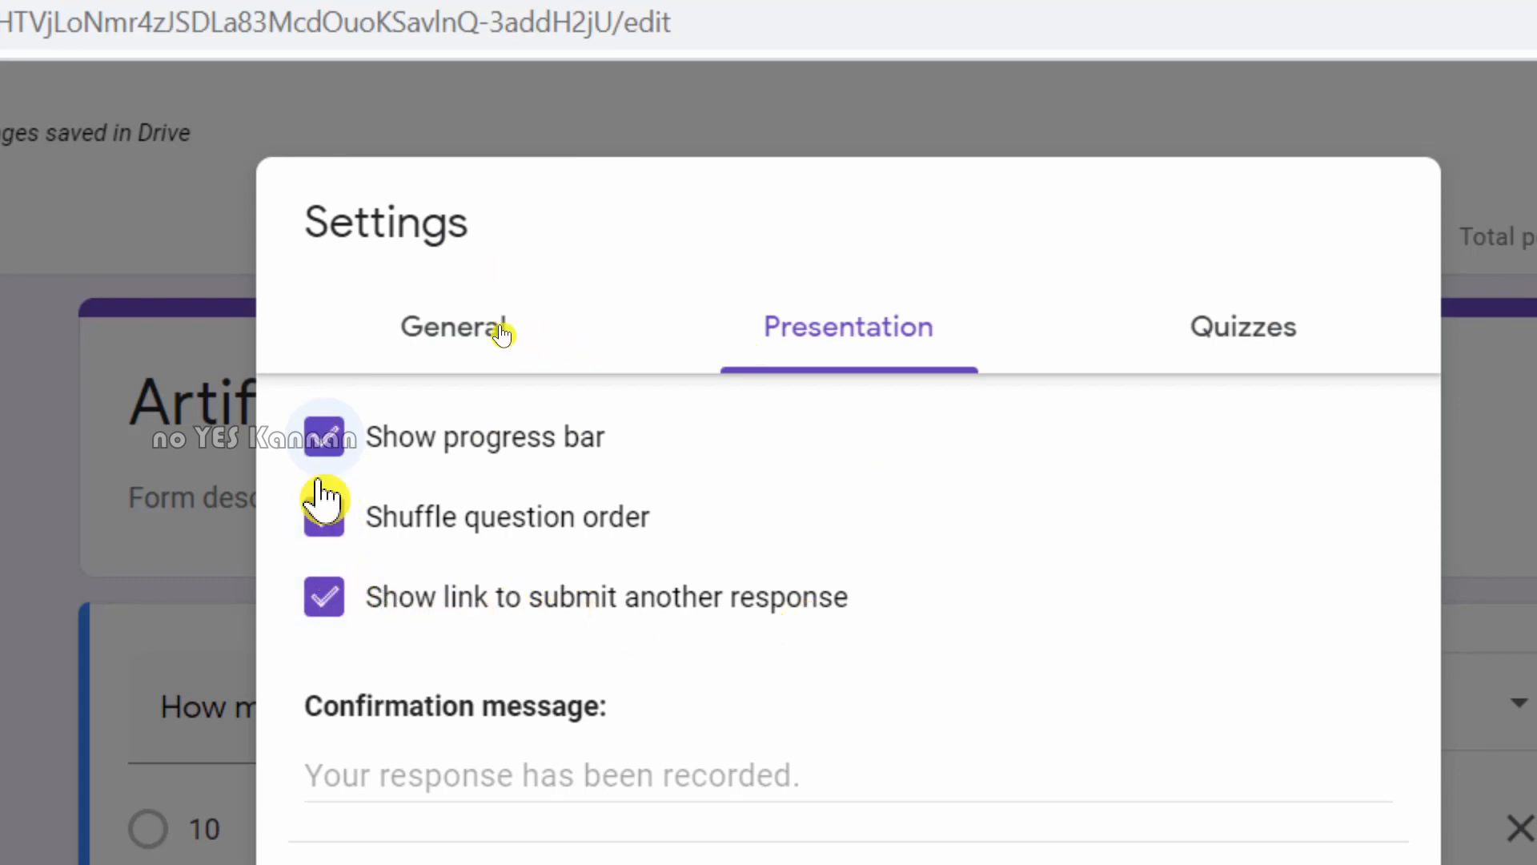
# Set the quiz to release grades later after manual review and hide missed questions and correct answers from respondents.
pyautogui.click(1257, 351)
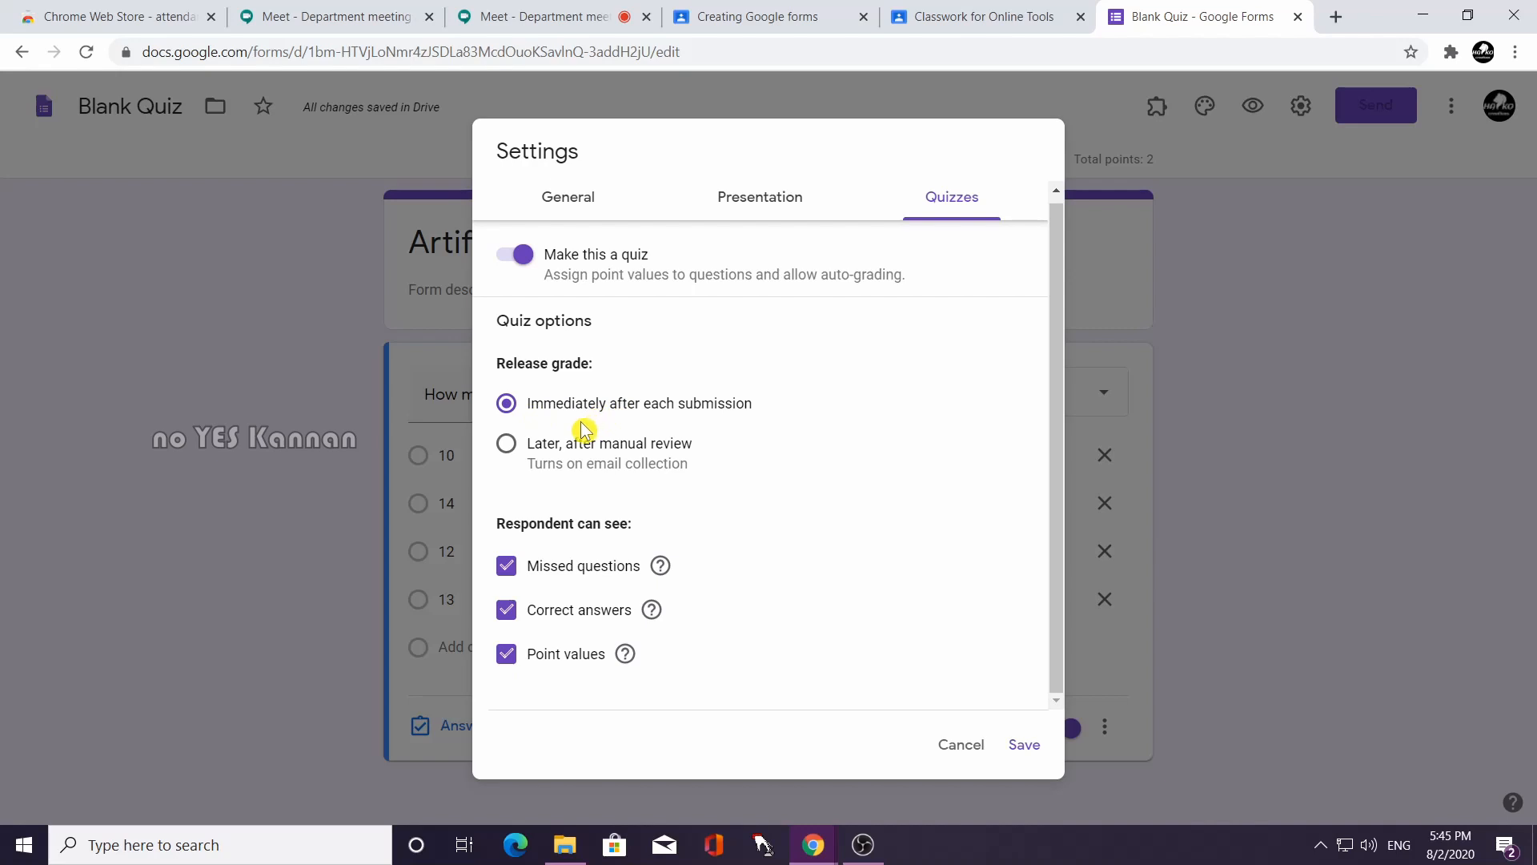
pyautogui.click(510, 452)
pyautogui.click(508, 568)
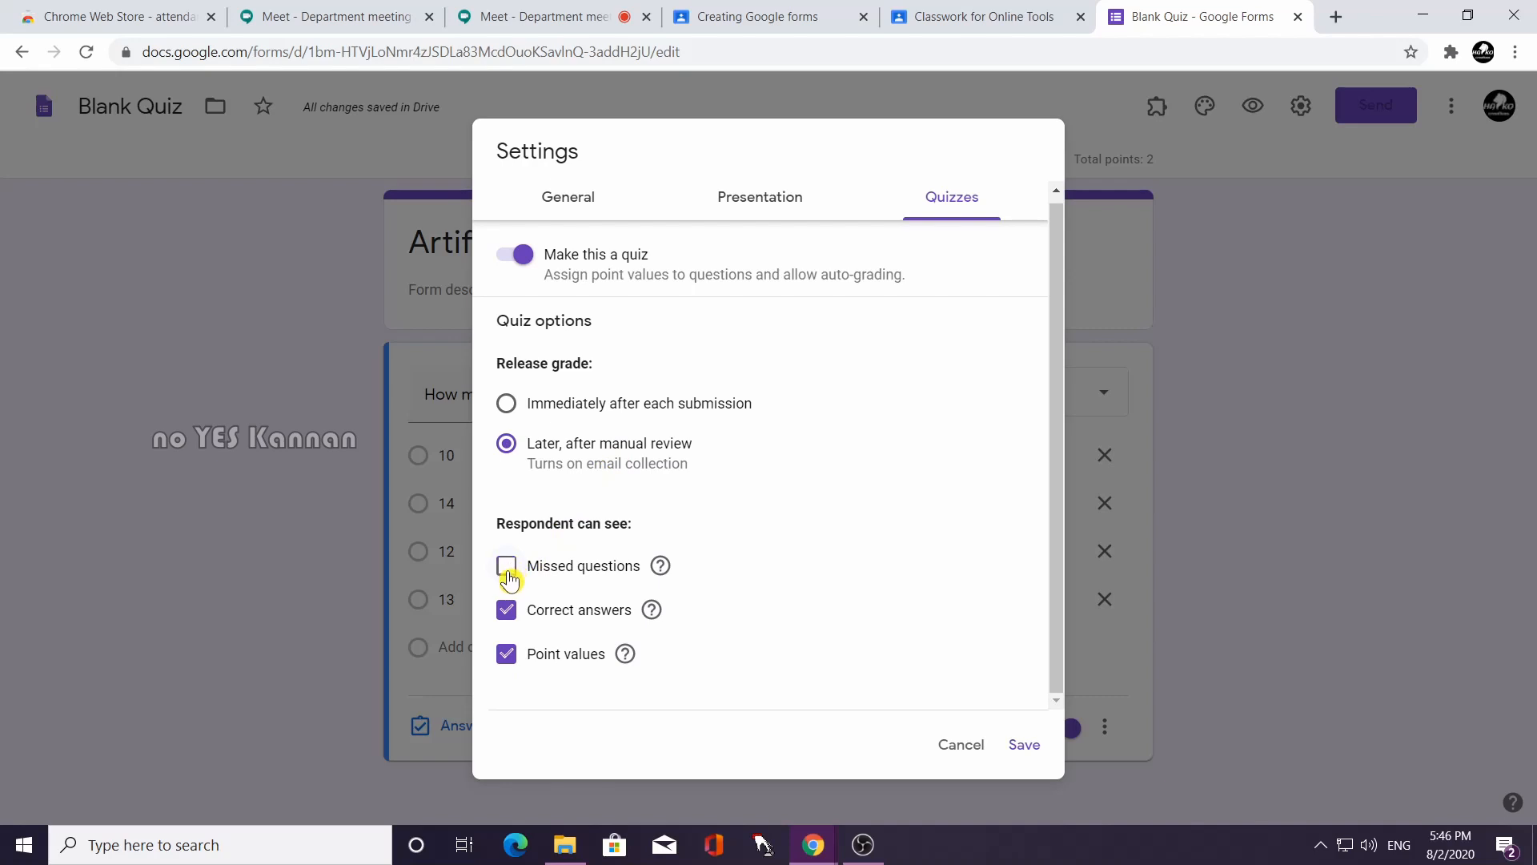
pyautogui.click(510, 615)
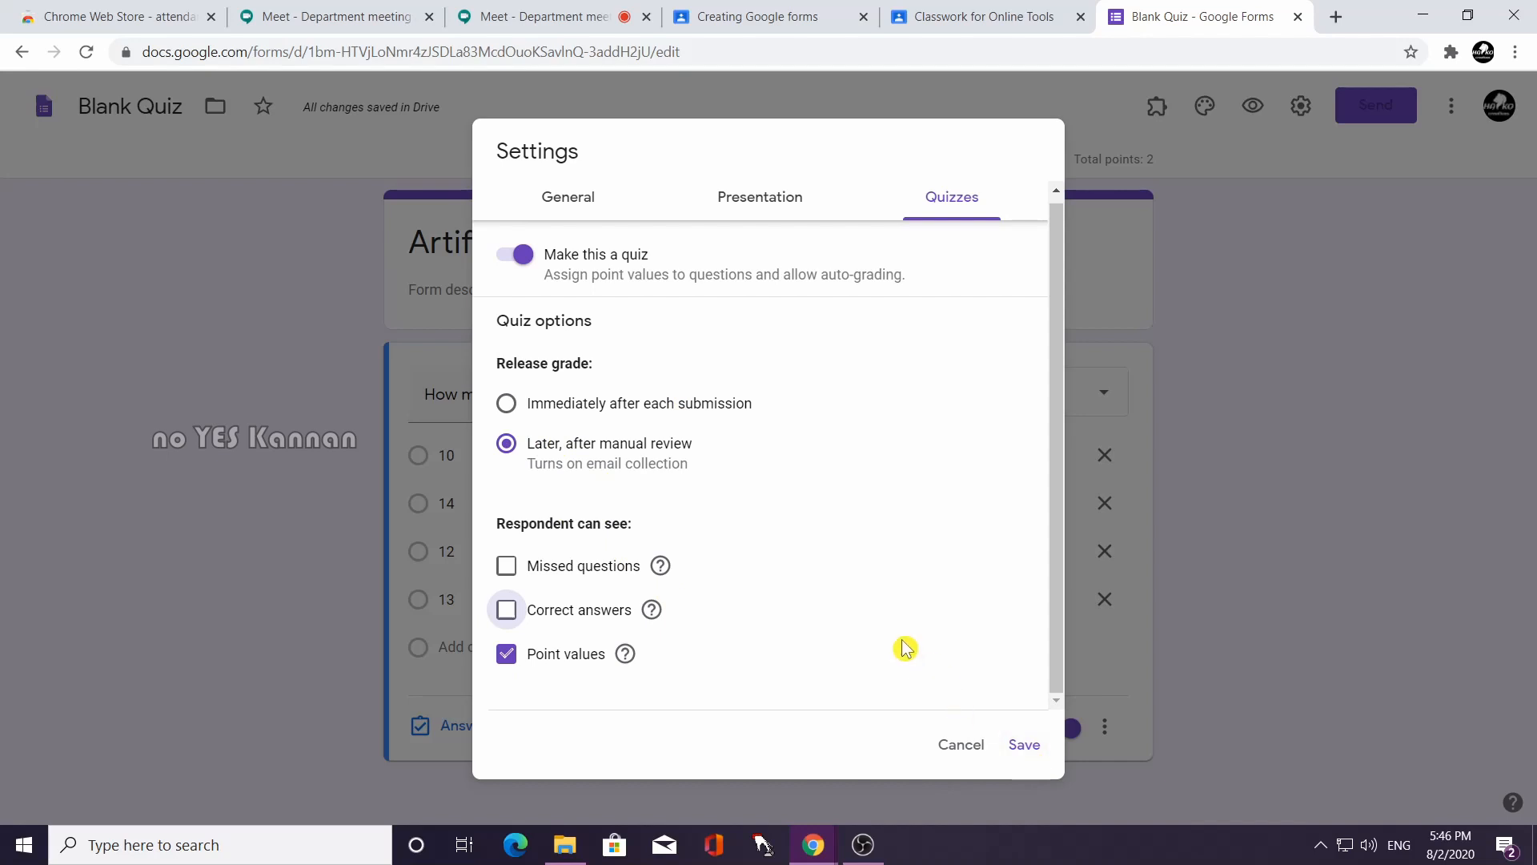
# Turn off collecting email addresses, limit the form to 1 response and save the settings.
pyautogui.click(580, 205)
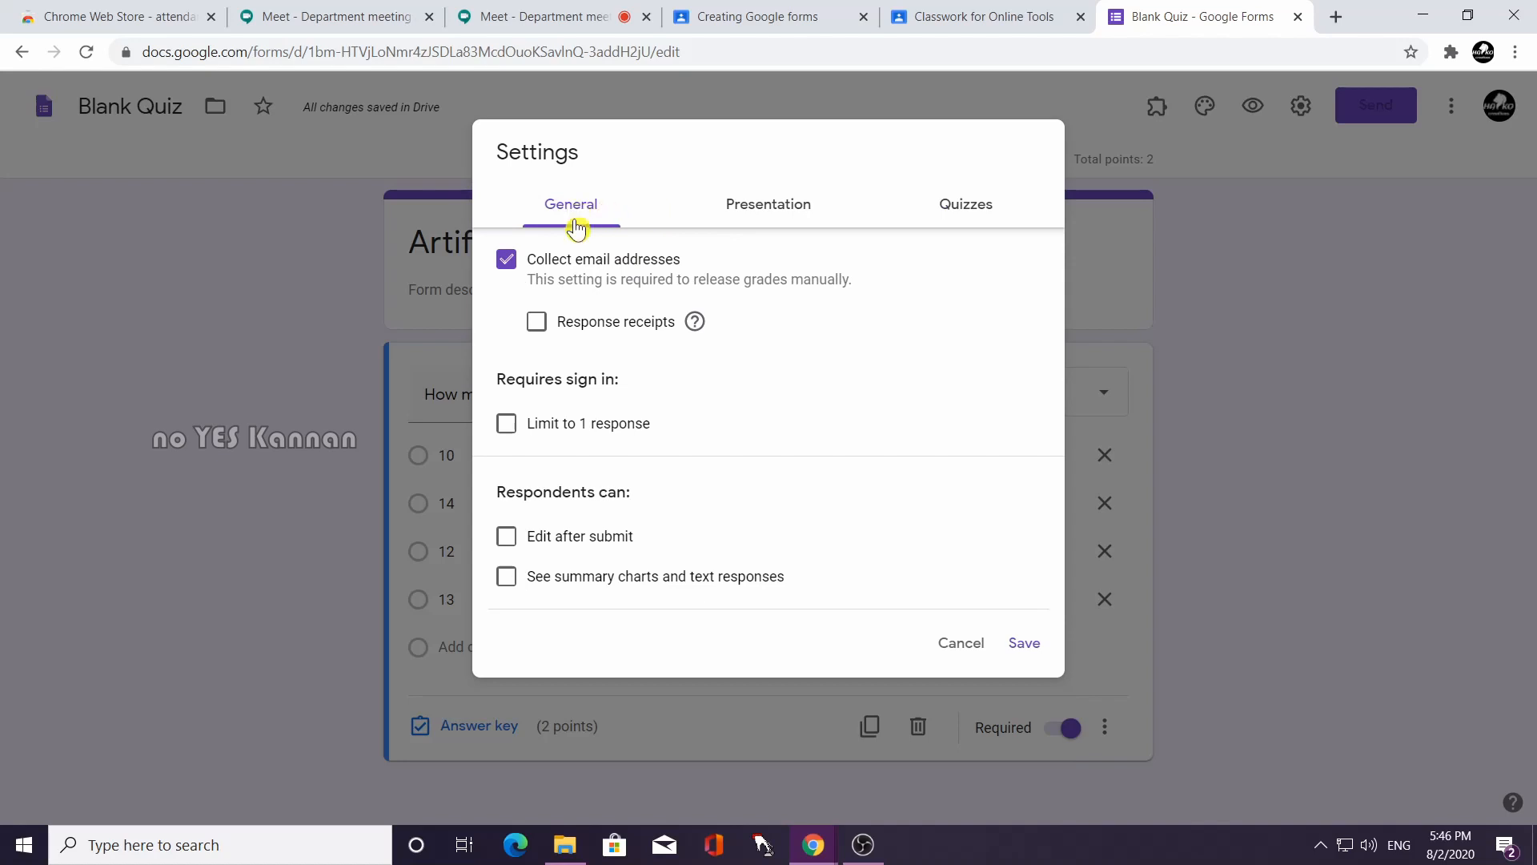
pyautogui.click(757, 212)
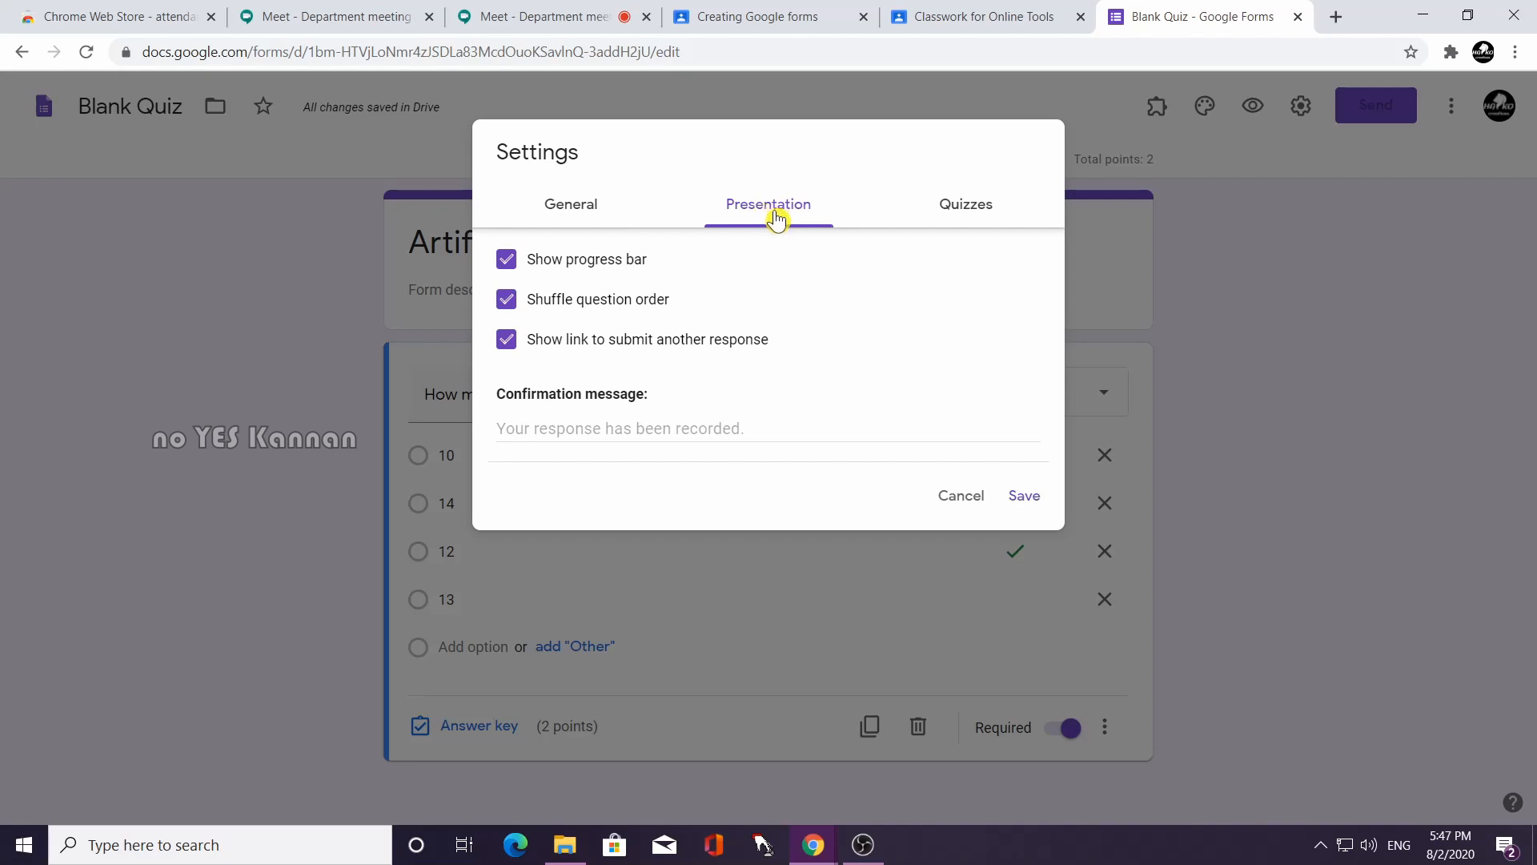
pyautogui.click(964, 210)
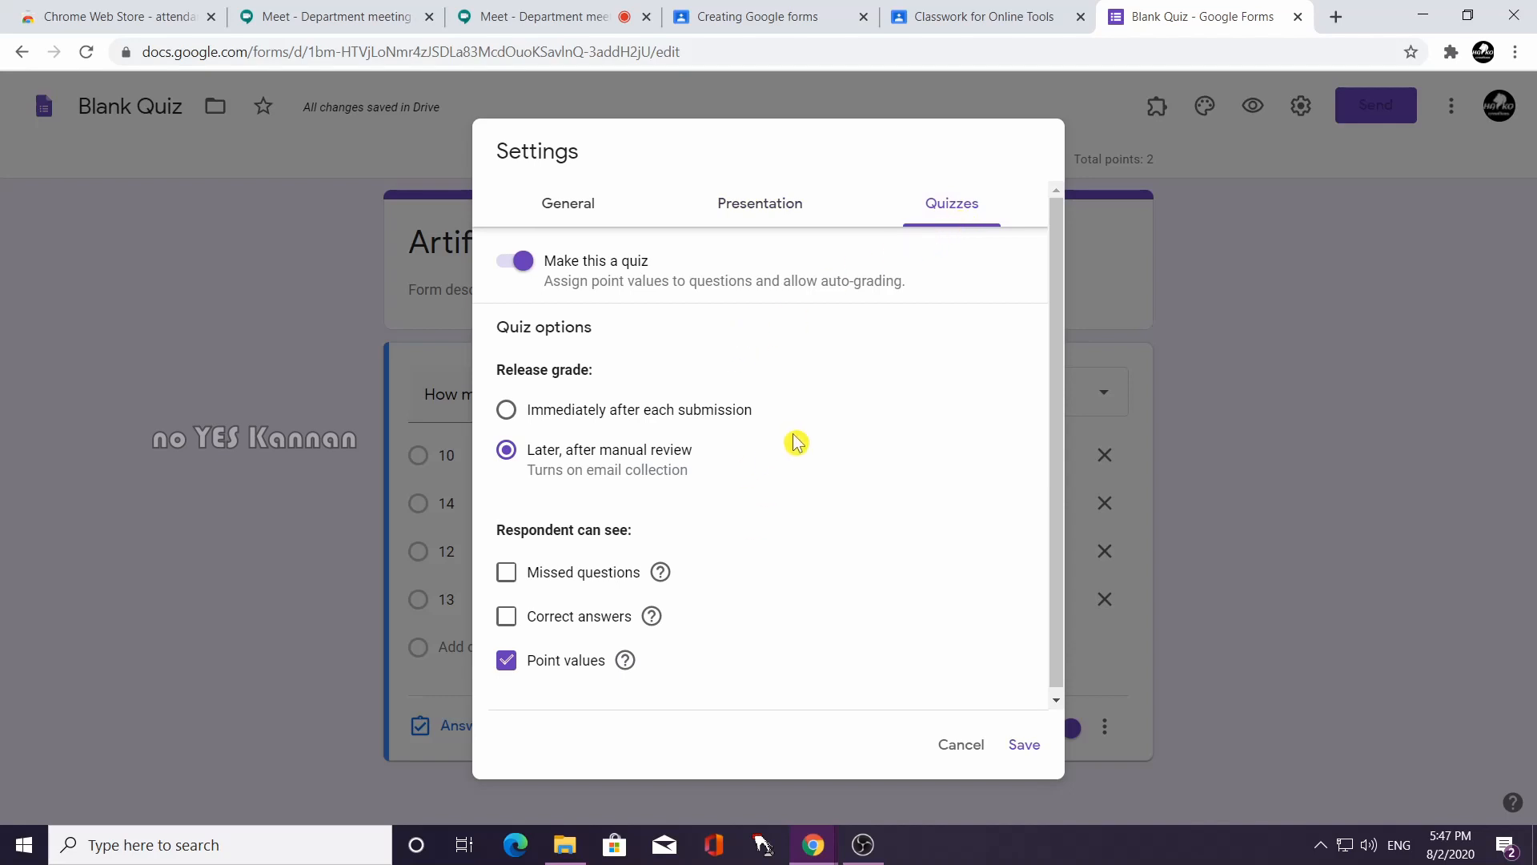
pyautogui.click(563, 202)
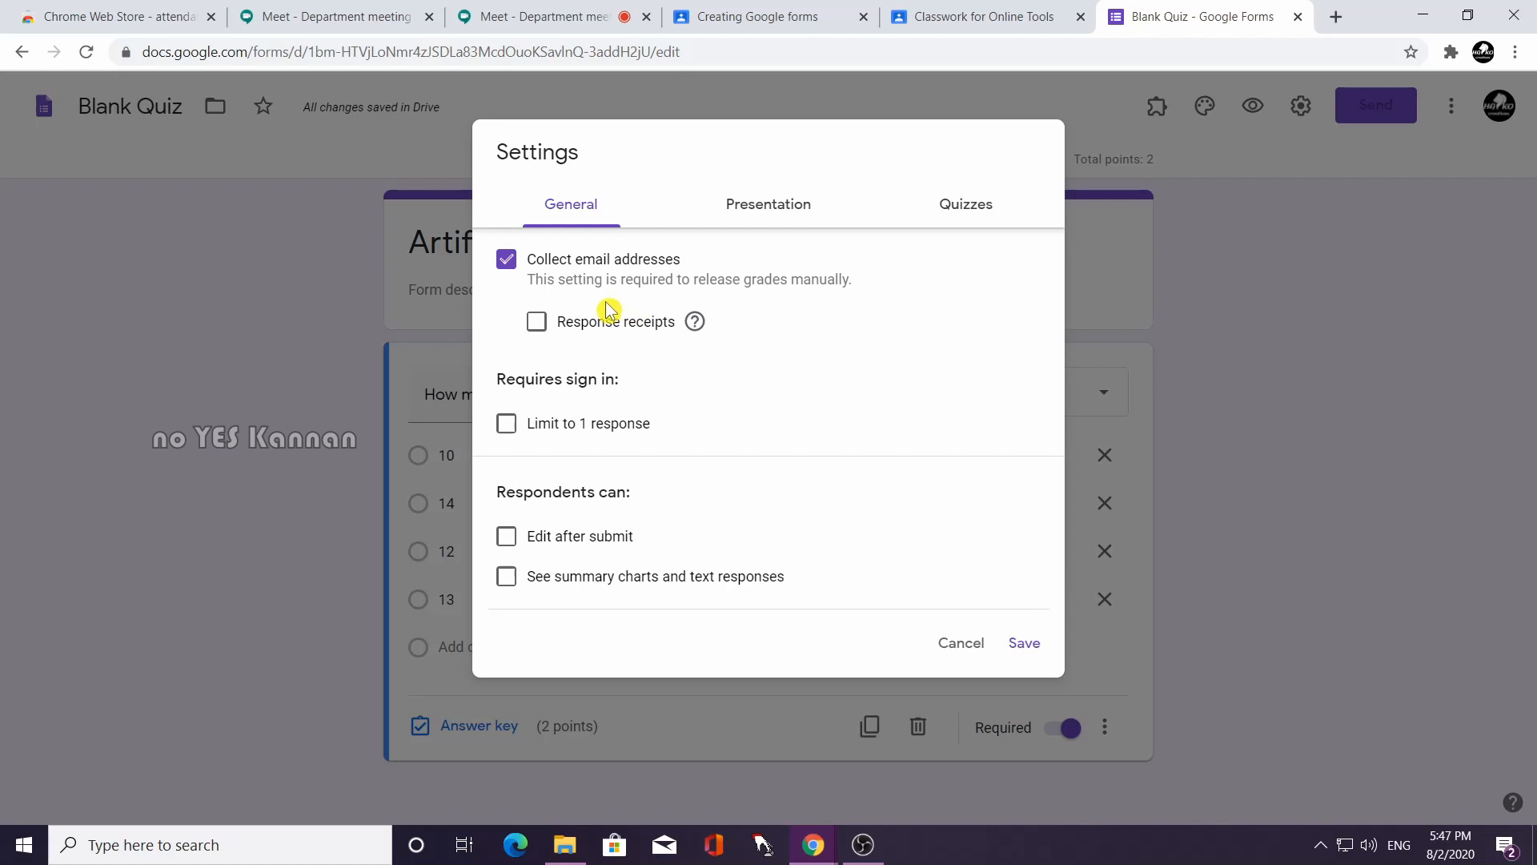
pyautogui.click(515, 273)
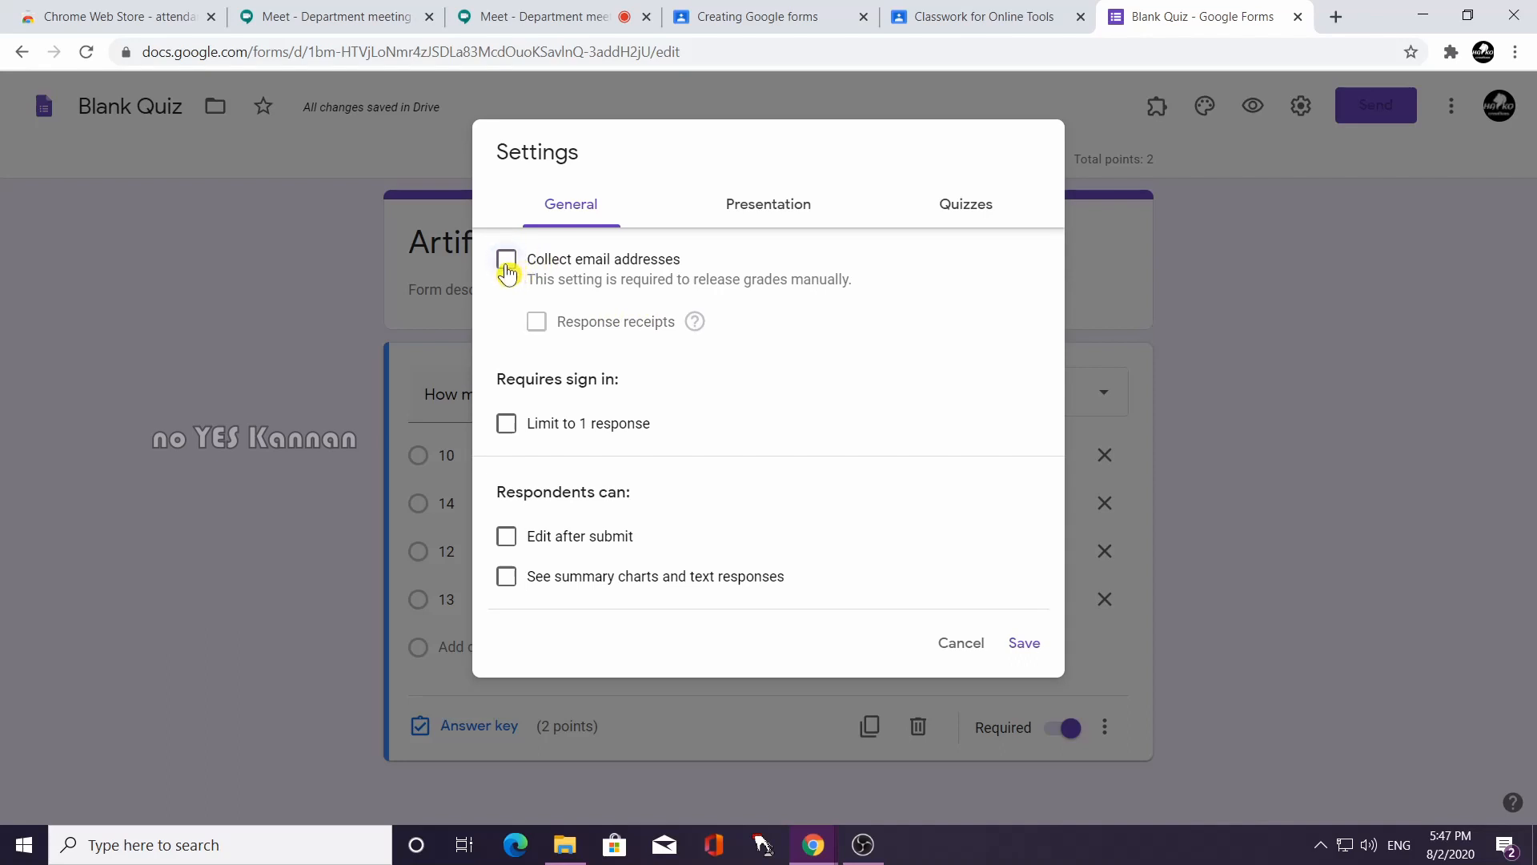
pyautogui.click(506, 273)
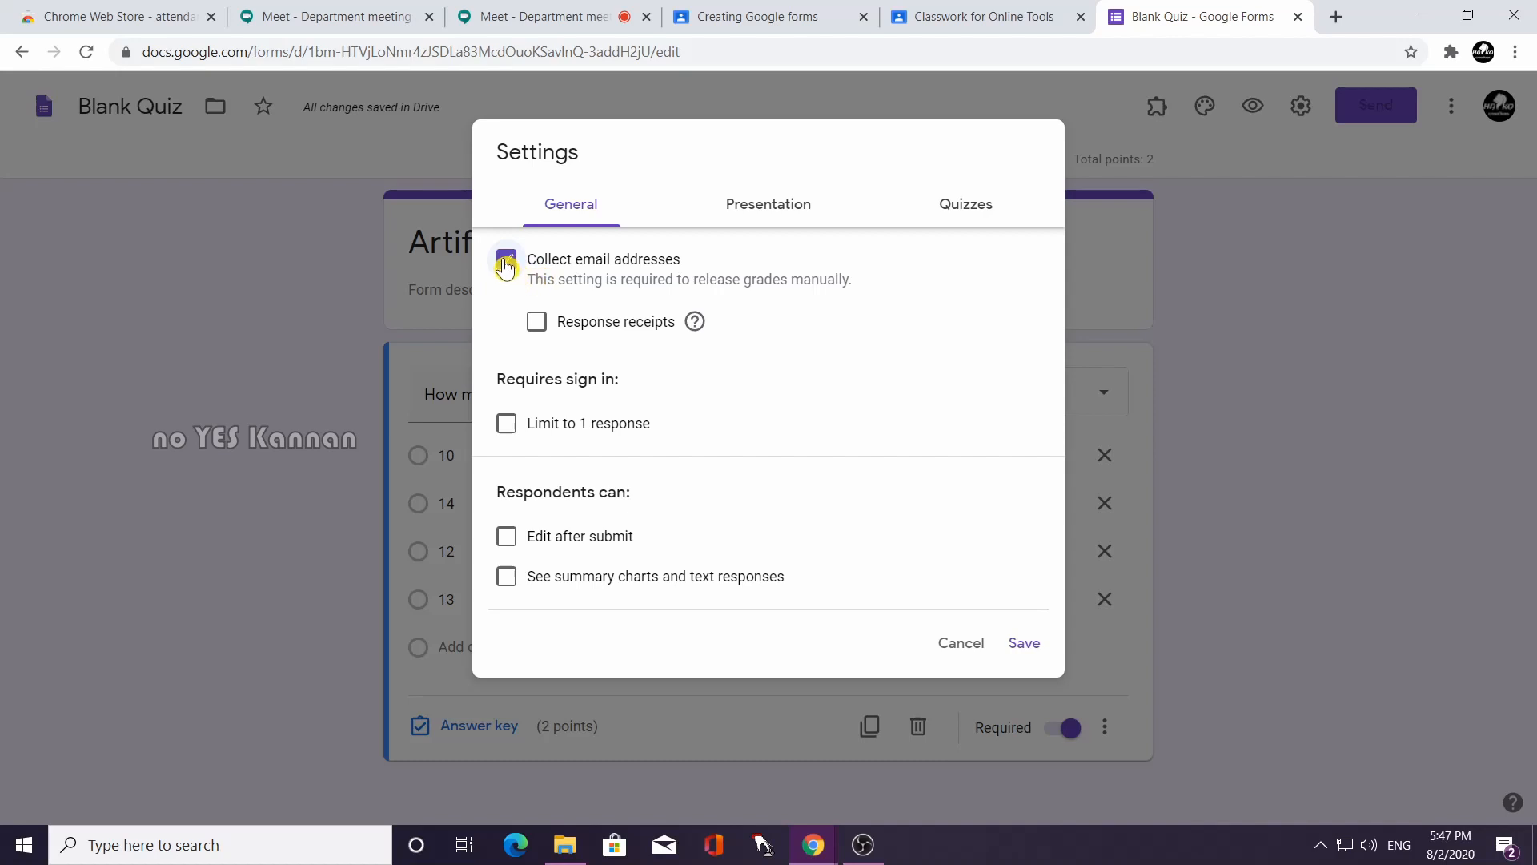
pyautogui.click(506, 261)
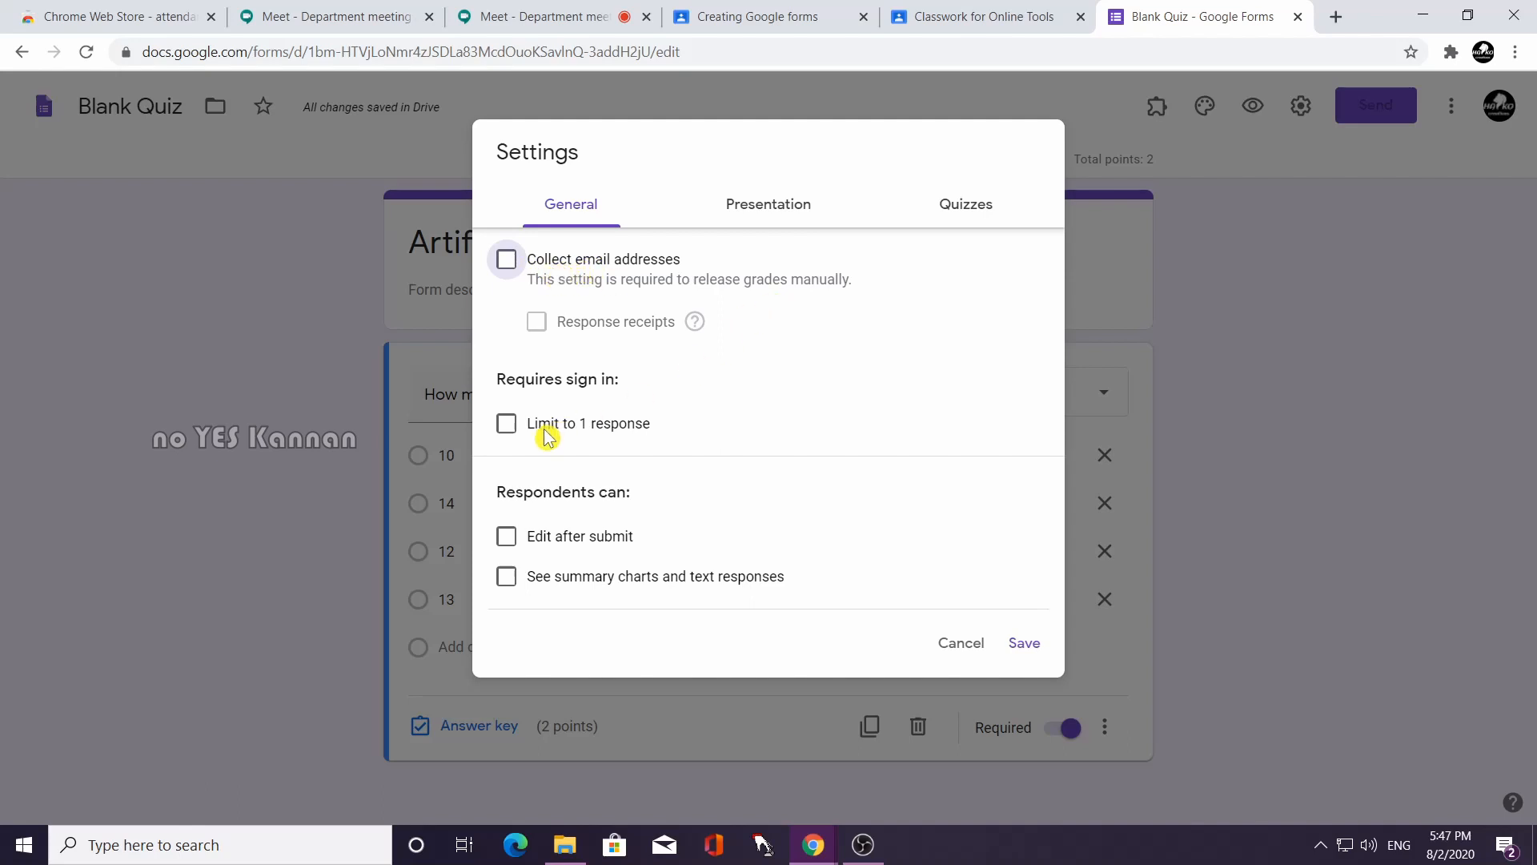
pyautogui.click(507, 425)
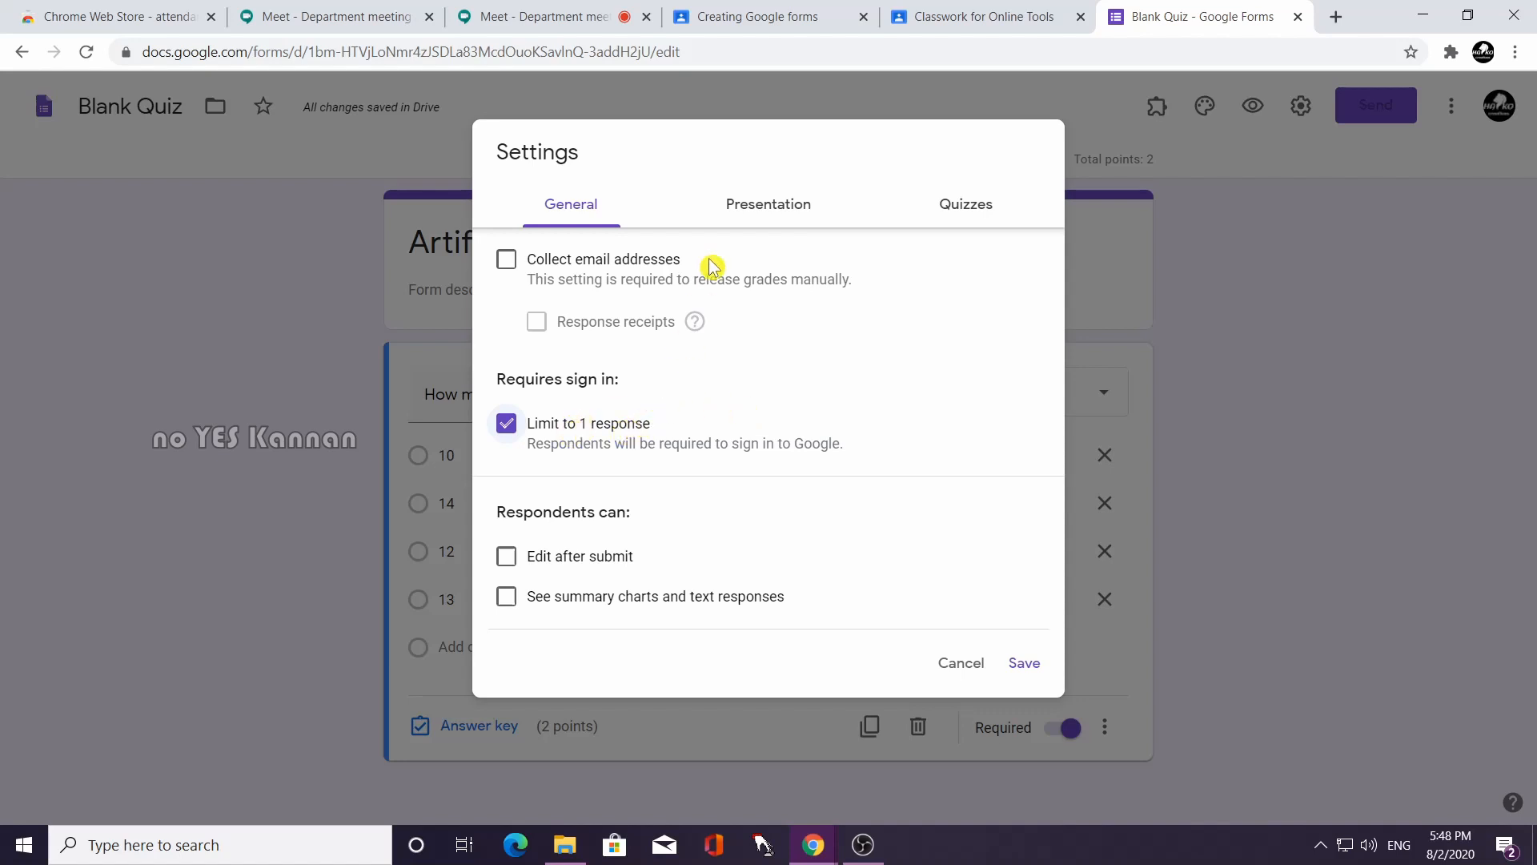
pyautogui.click(770, 212)
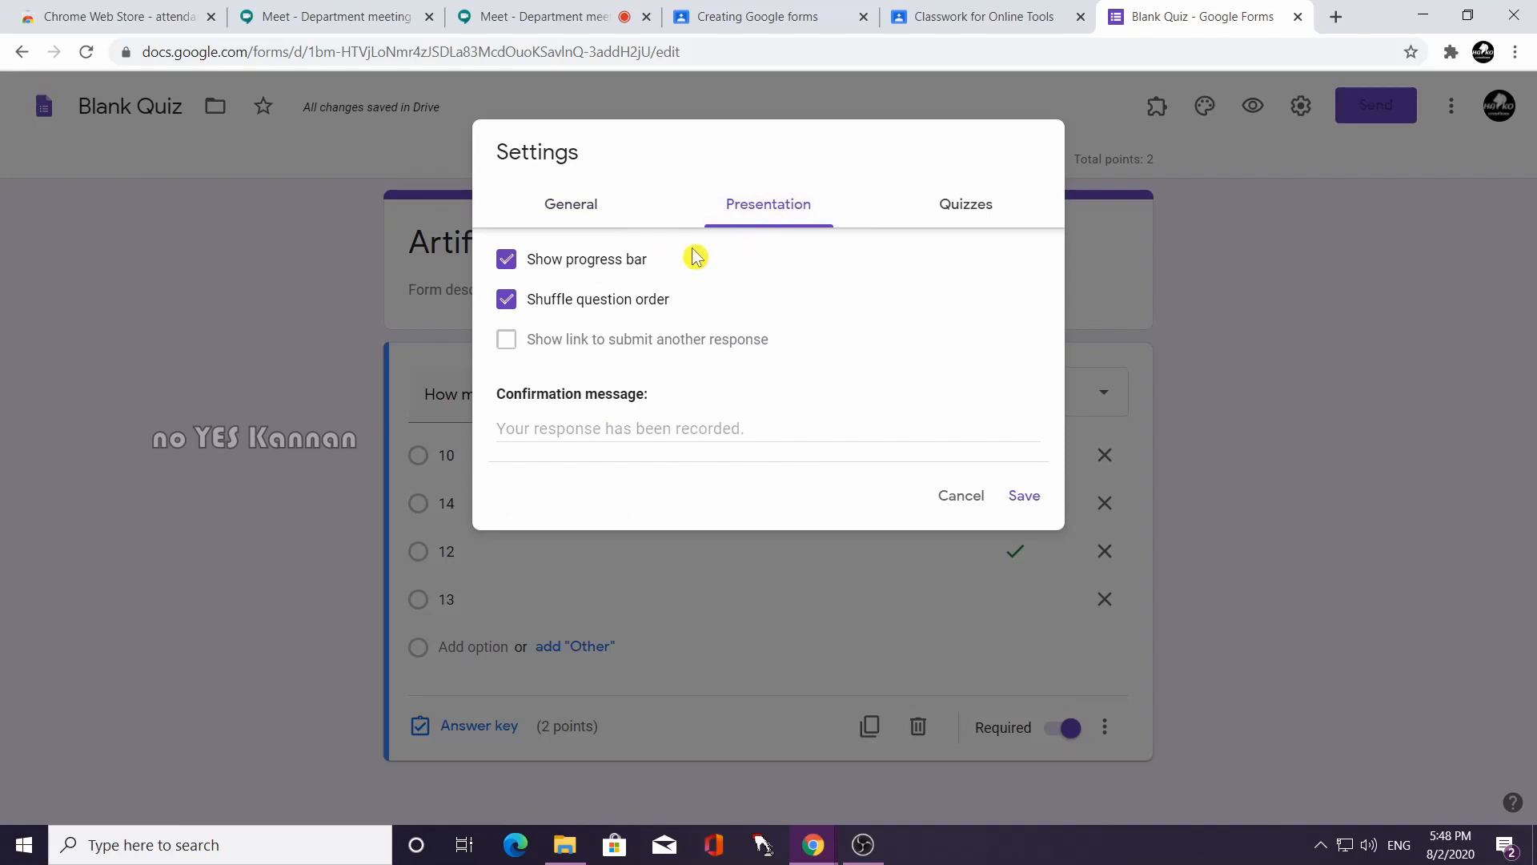
pyautogui.click(986, 211)
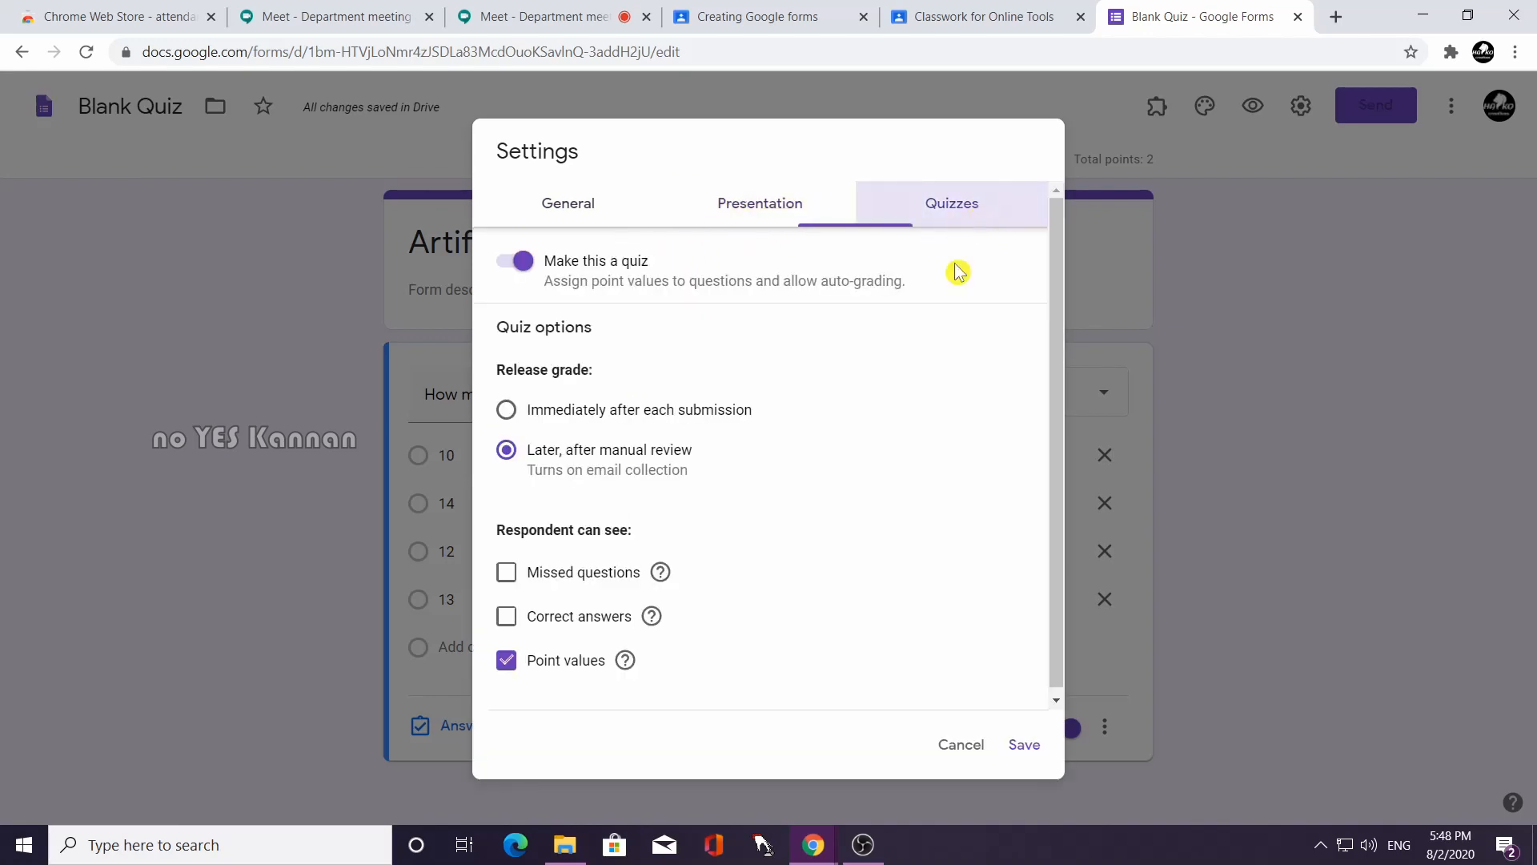
pyautogui.click(1027, 749)
pyautogui.click(1375, 105)
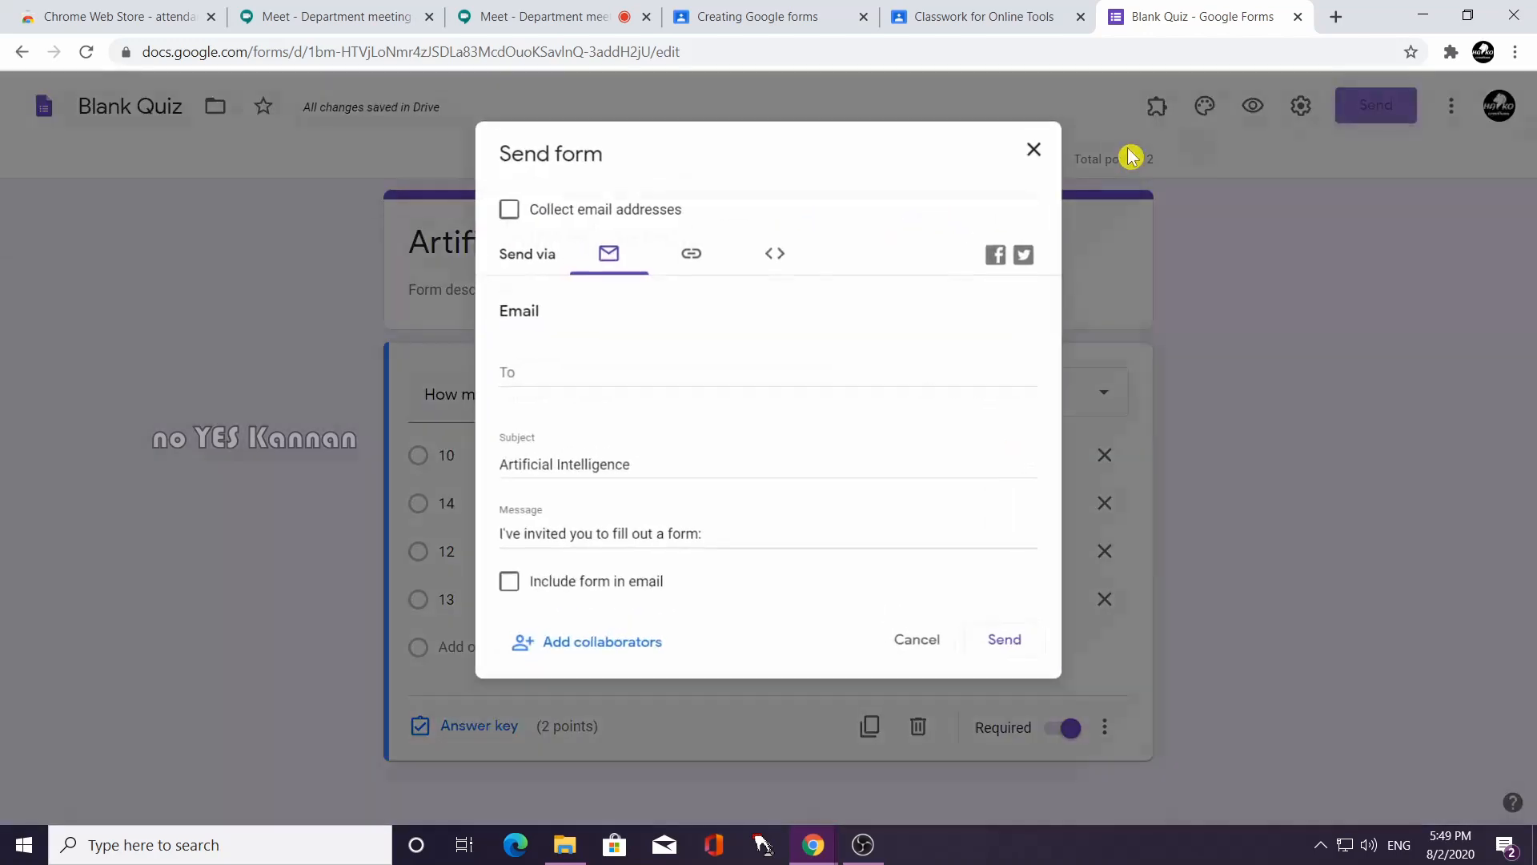
pyautogui.click(690, 253)
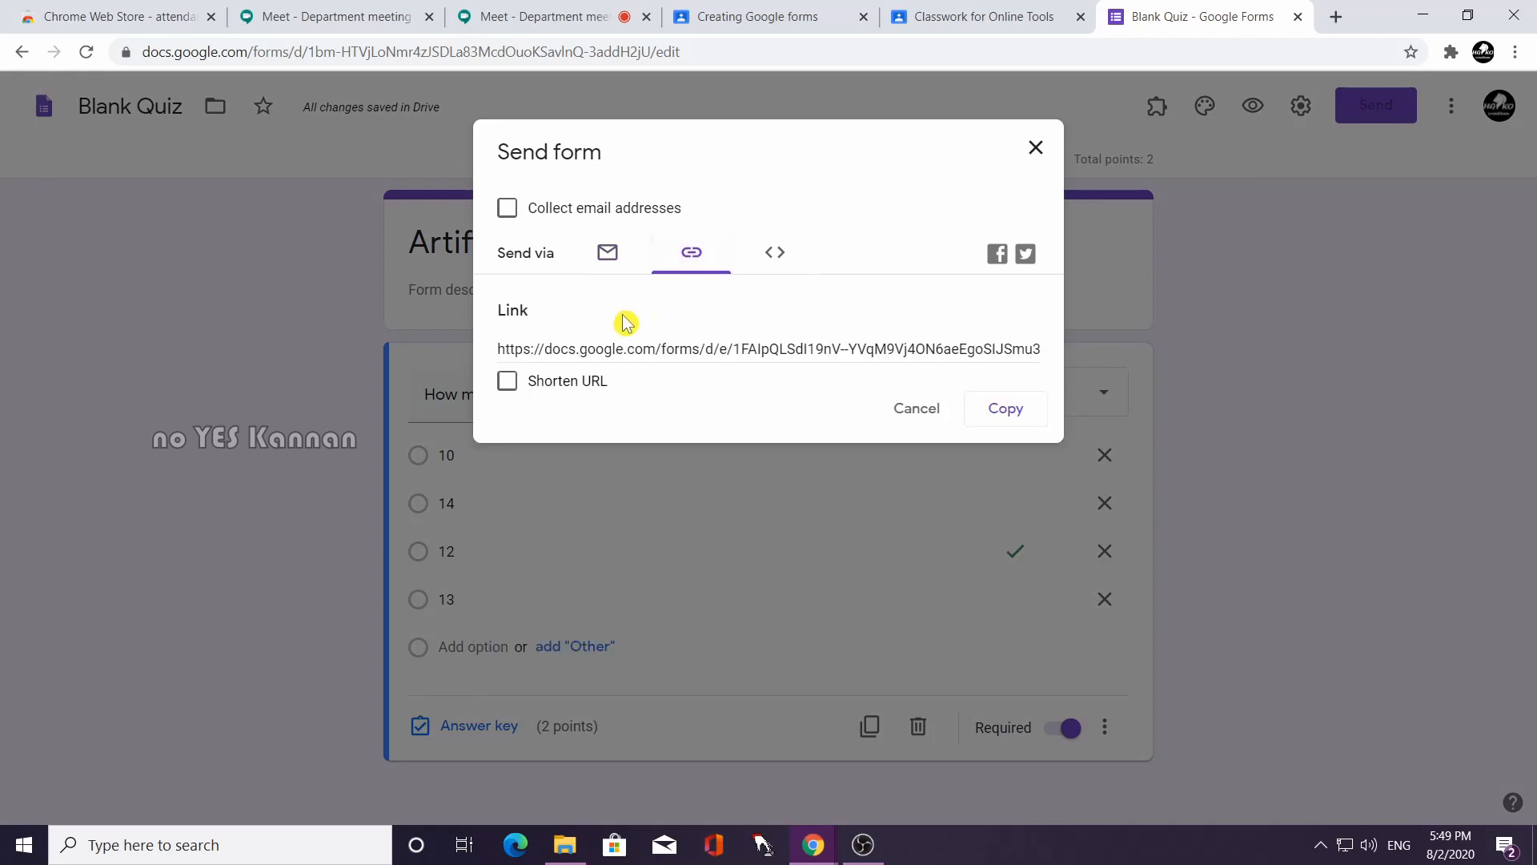
pyautogui.click(519, 381)
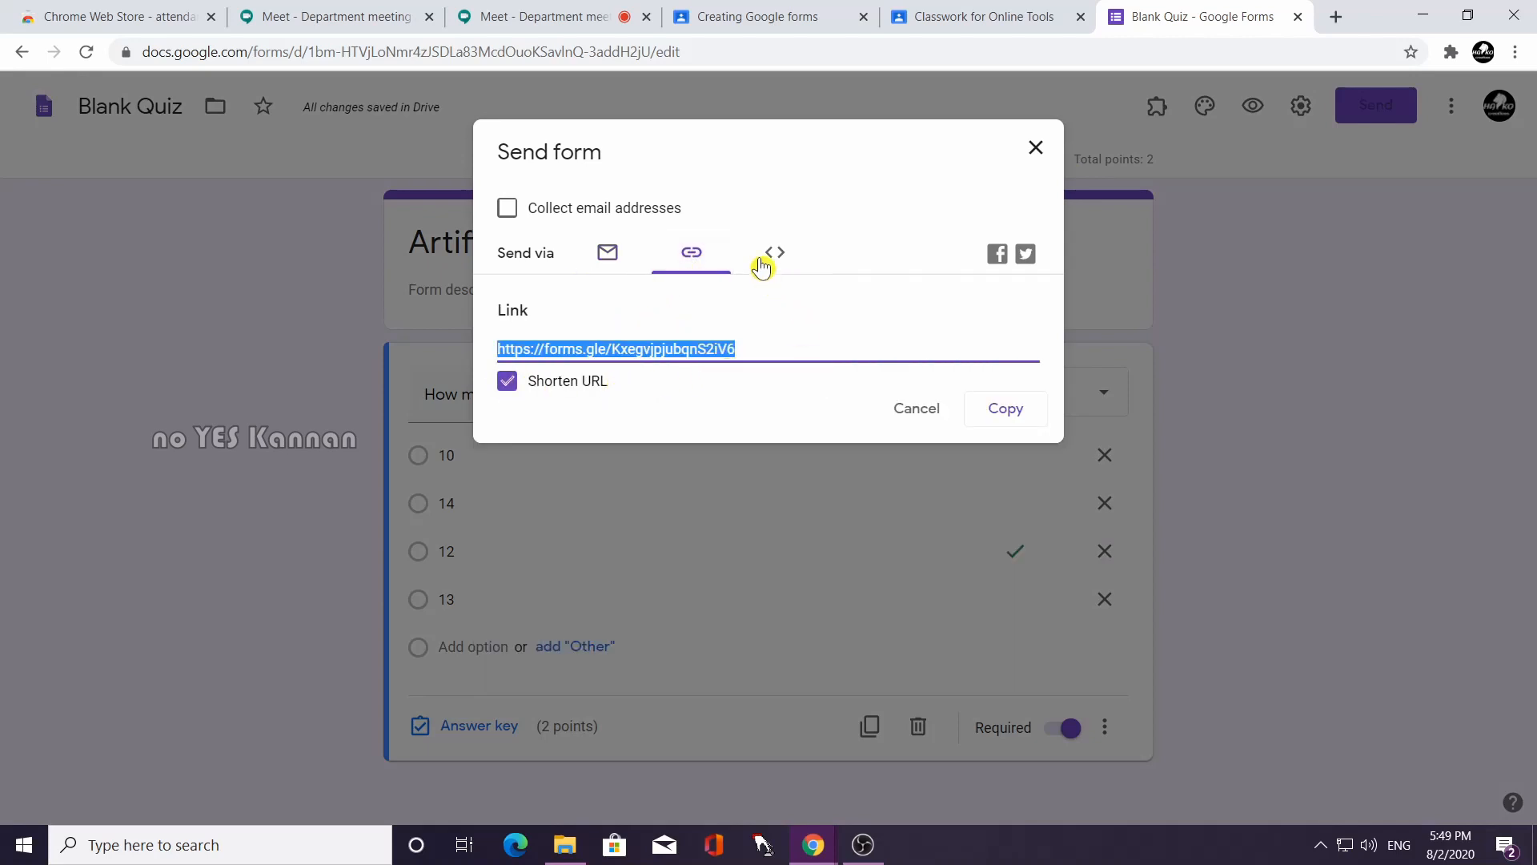
pyautogui.click(1036, 151)
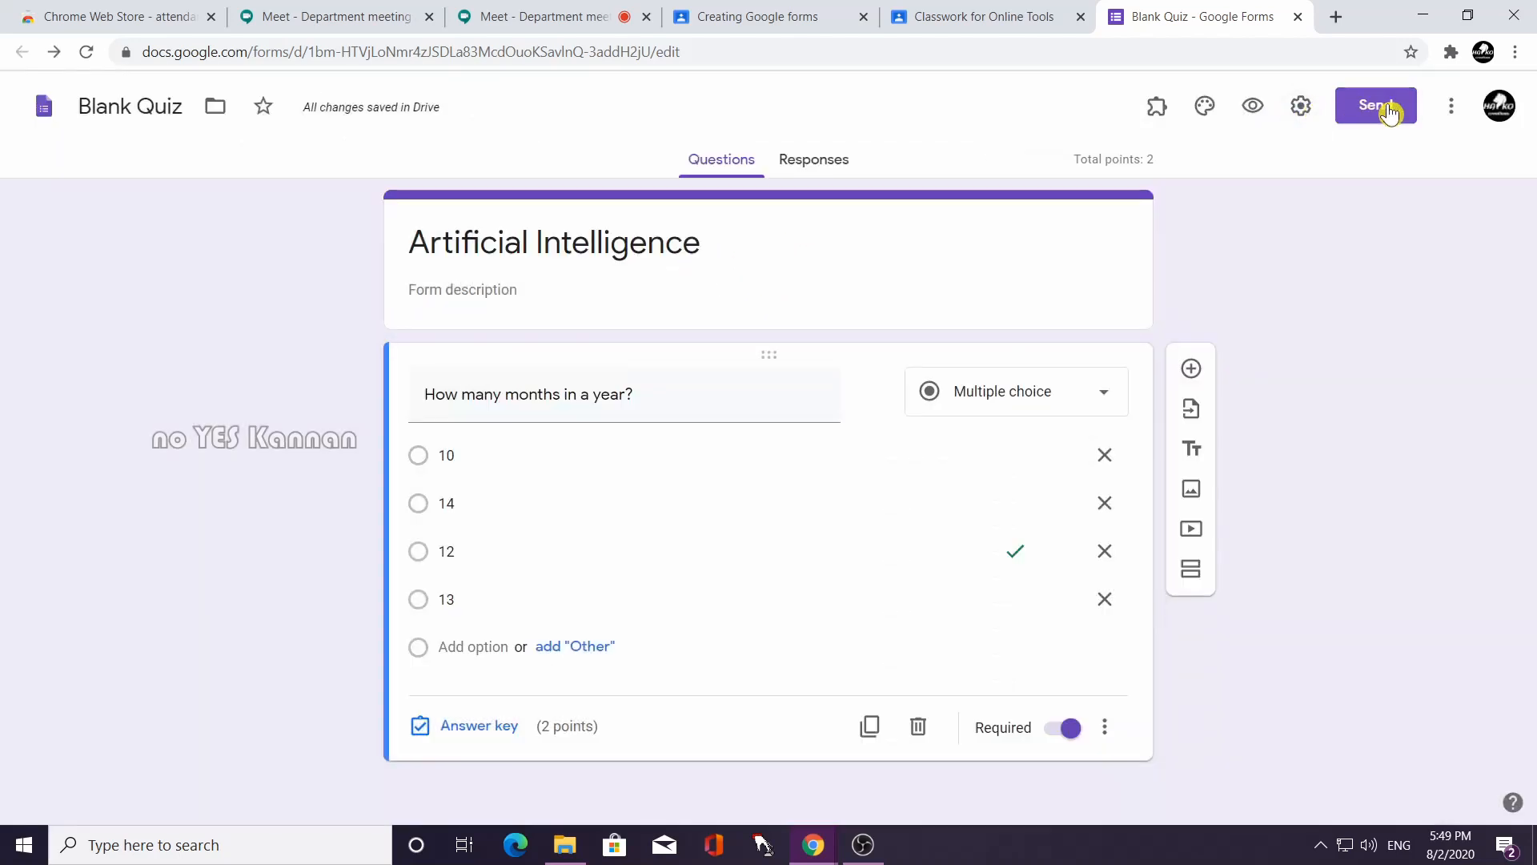
# Shorten the quiz form's sharing link and copy it to the clipboard.
pyautogui.click(1389, 112)
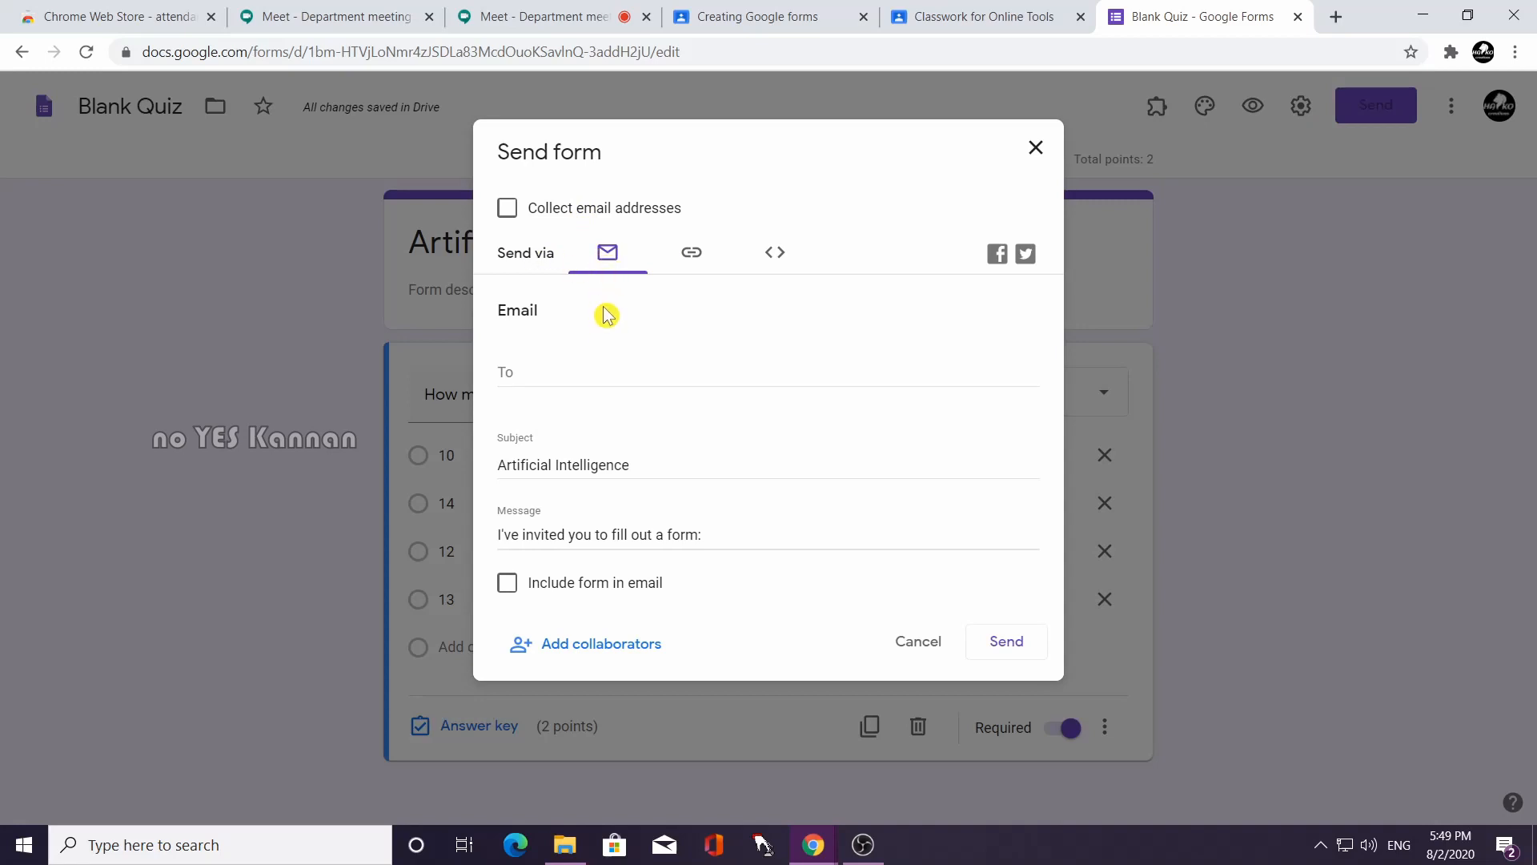
pyautogui.click(707, 259)
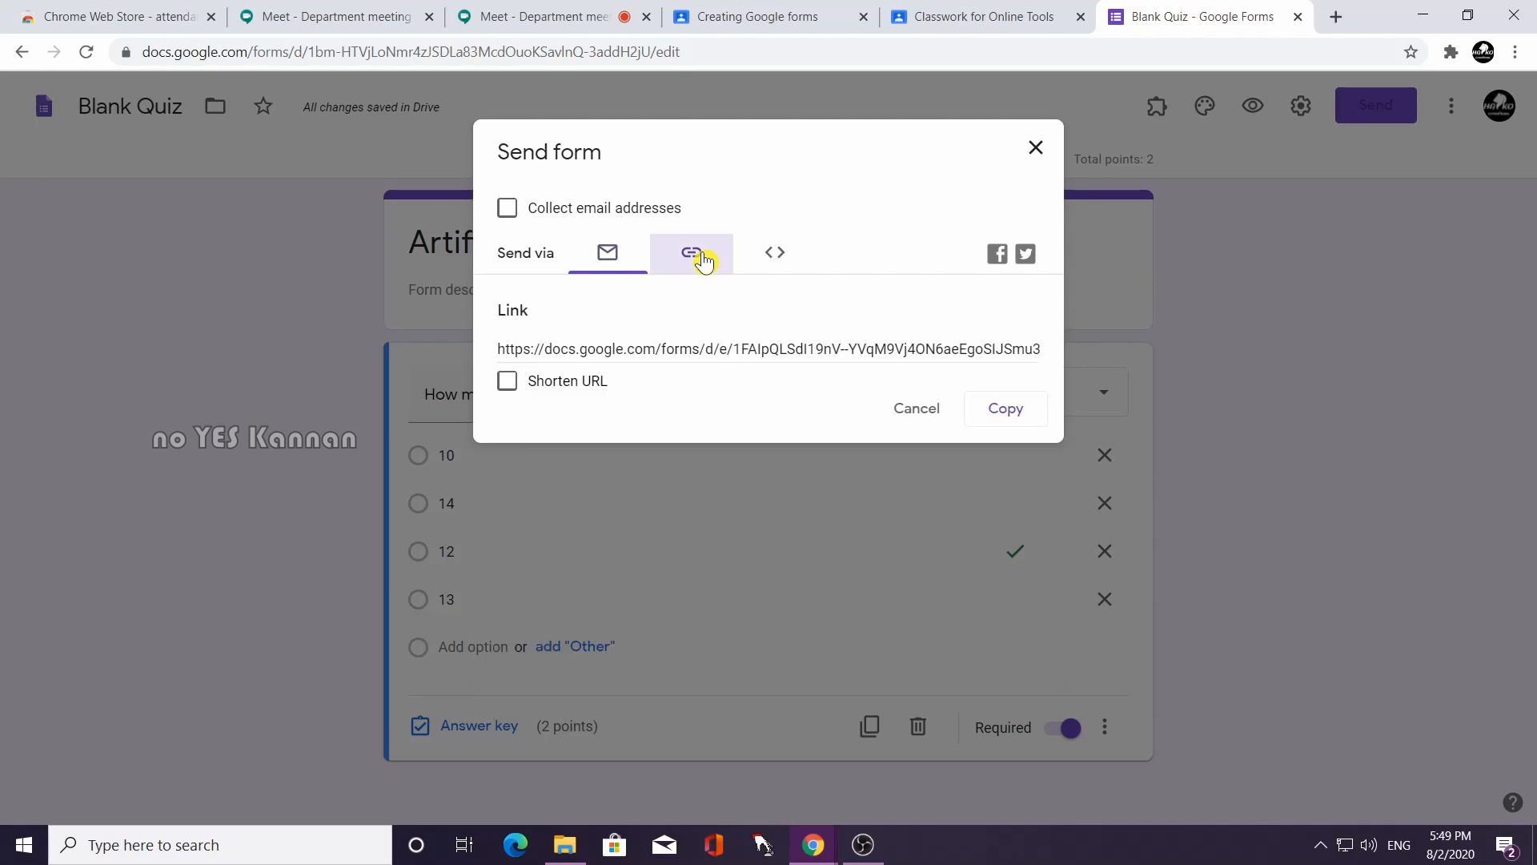
pyautogui.click(508, 381)
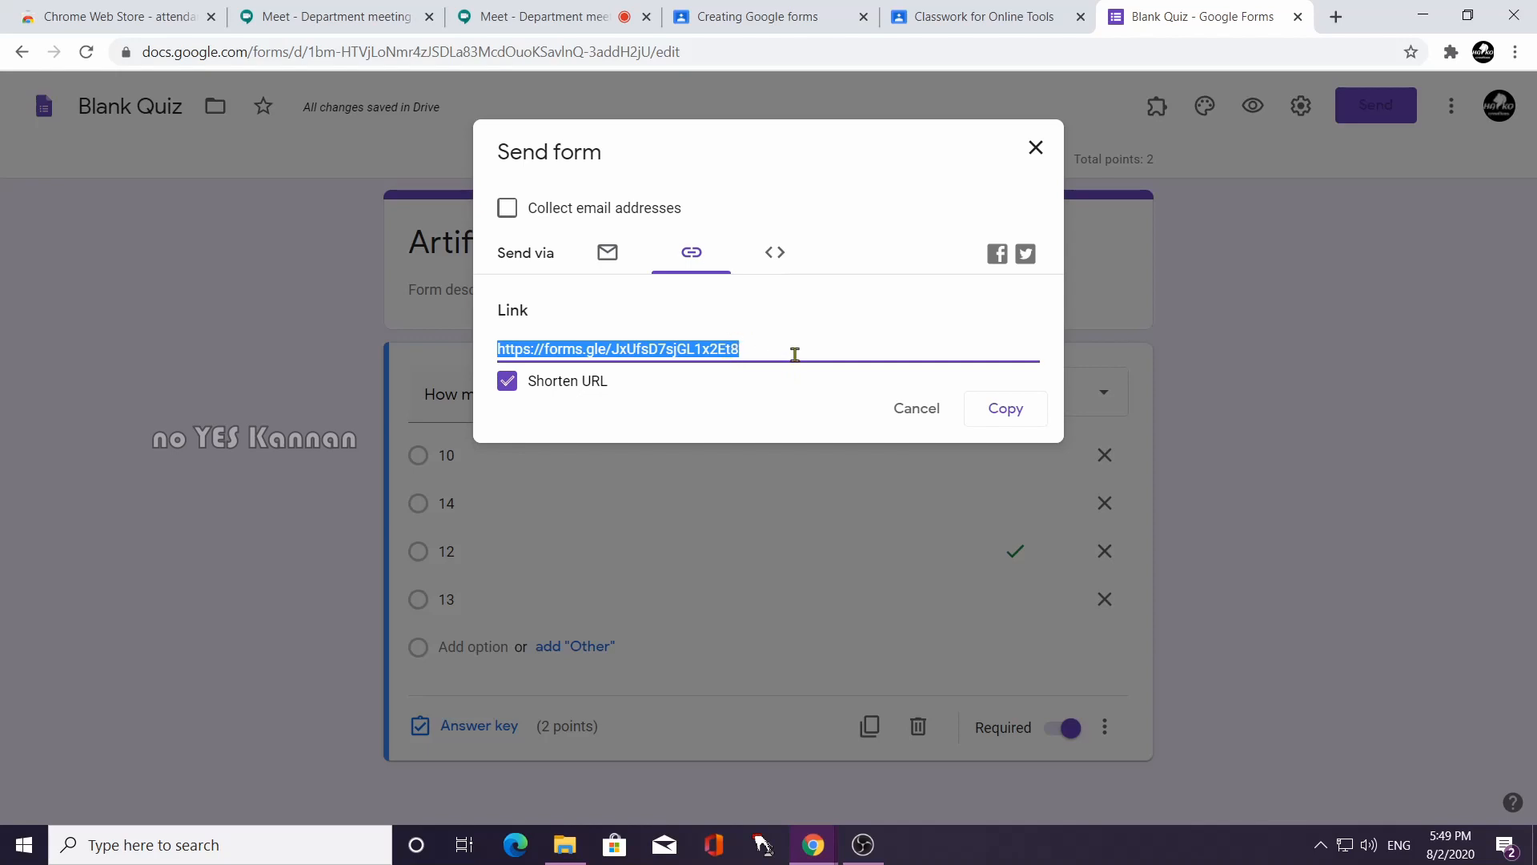
pyautogui.click(1006, 410)
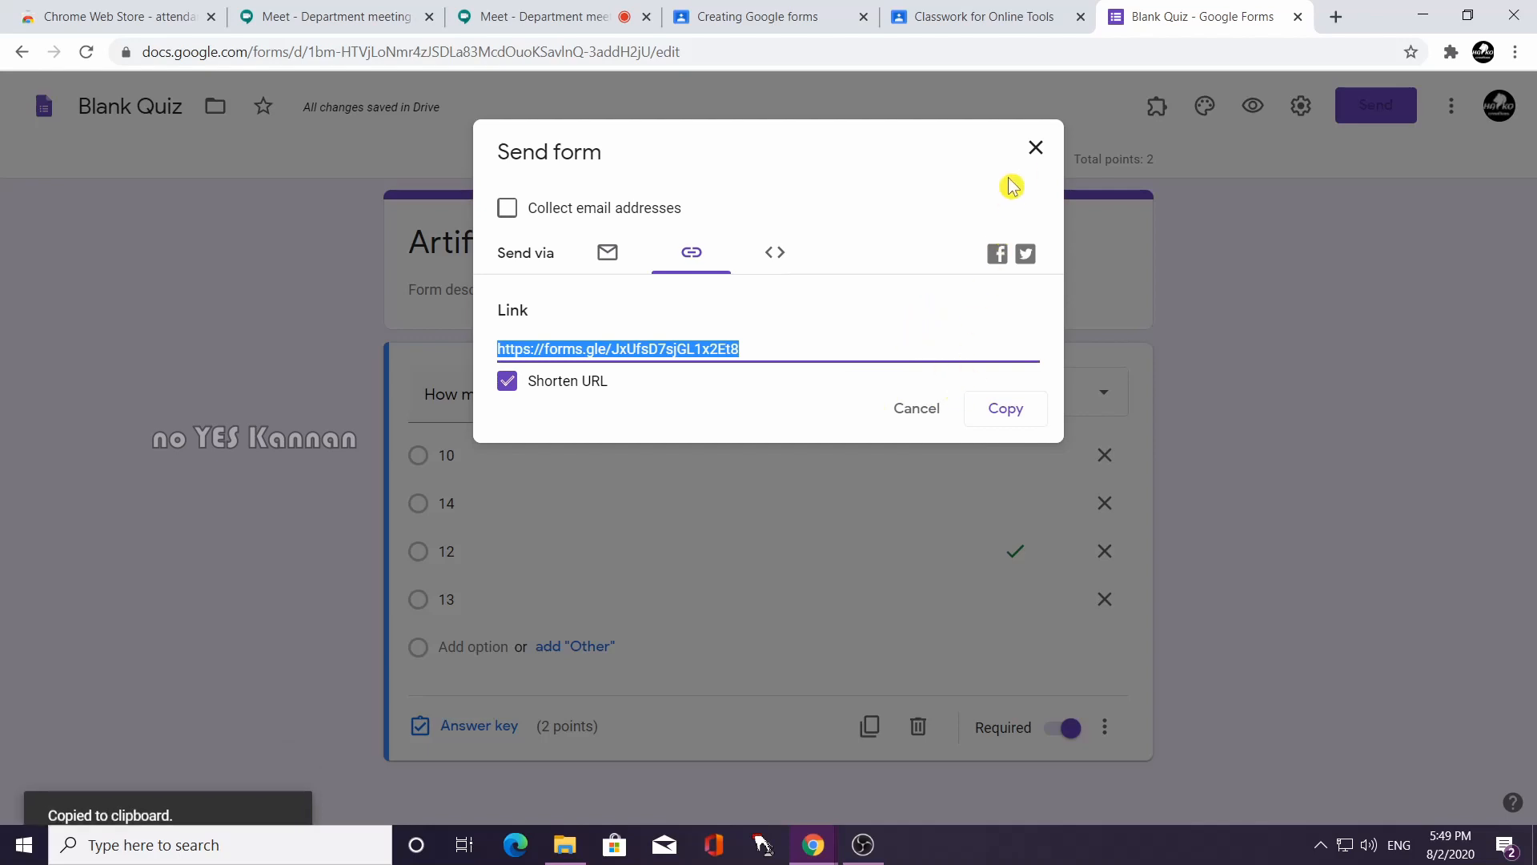
pyautogui.click(1034, 147)
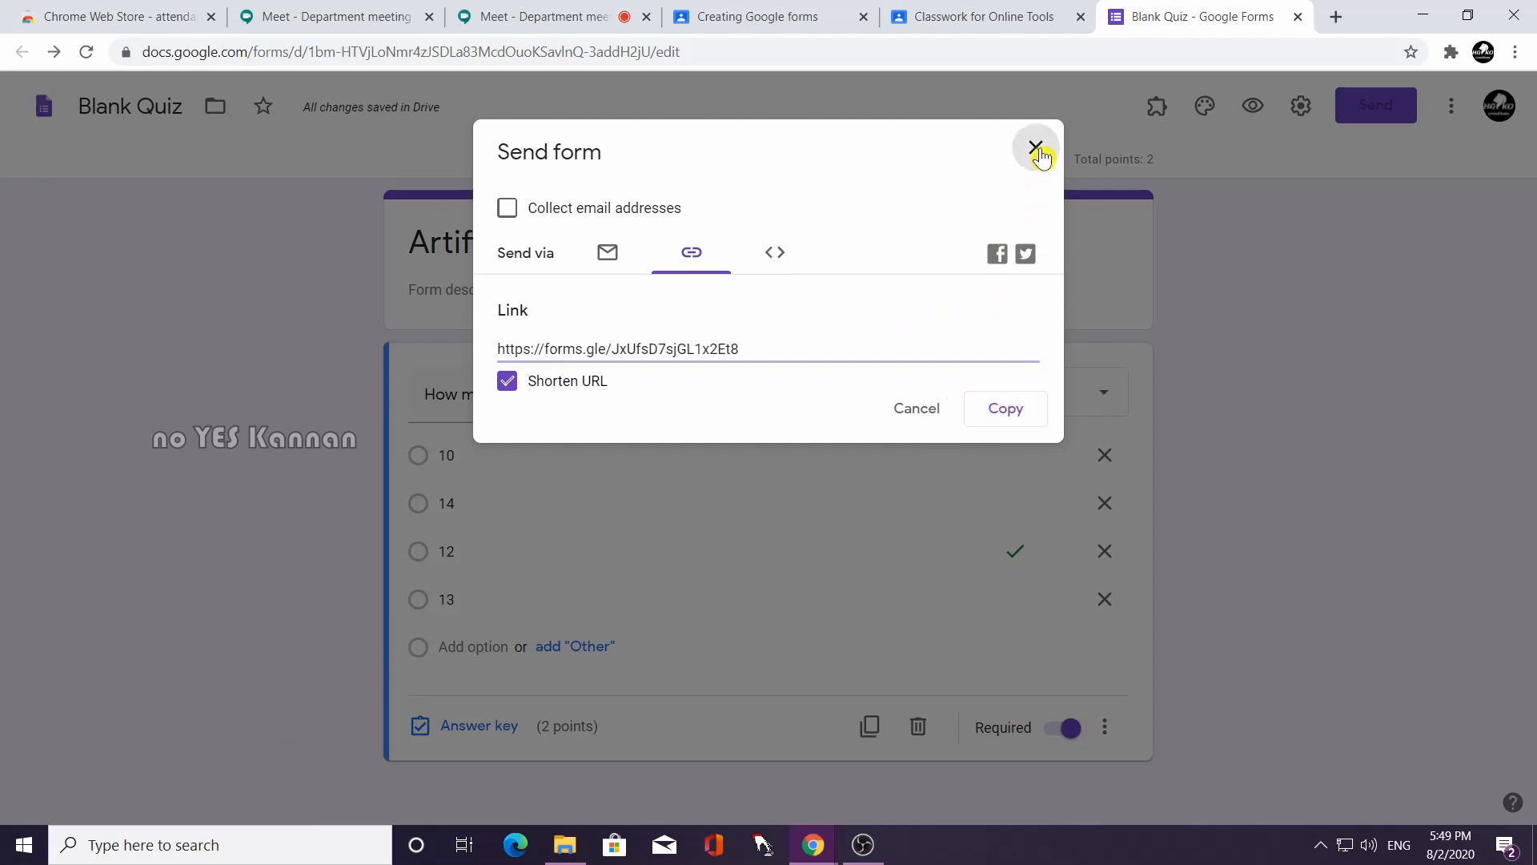
pyautogui.click(1361, 106)
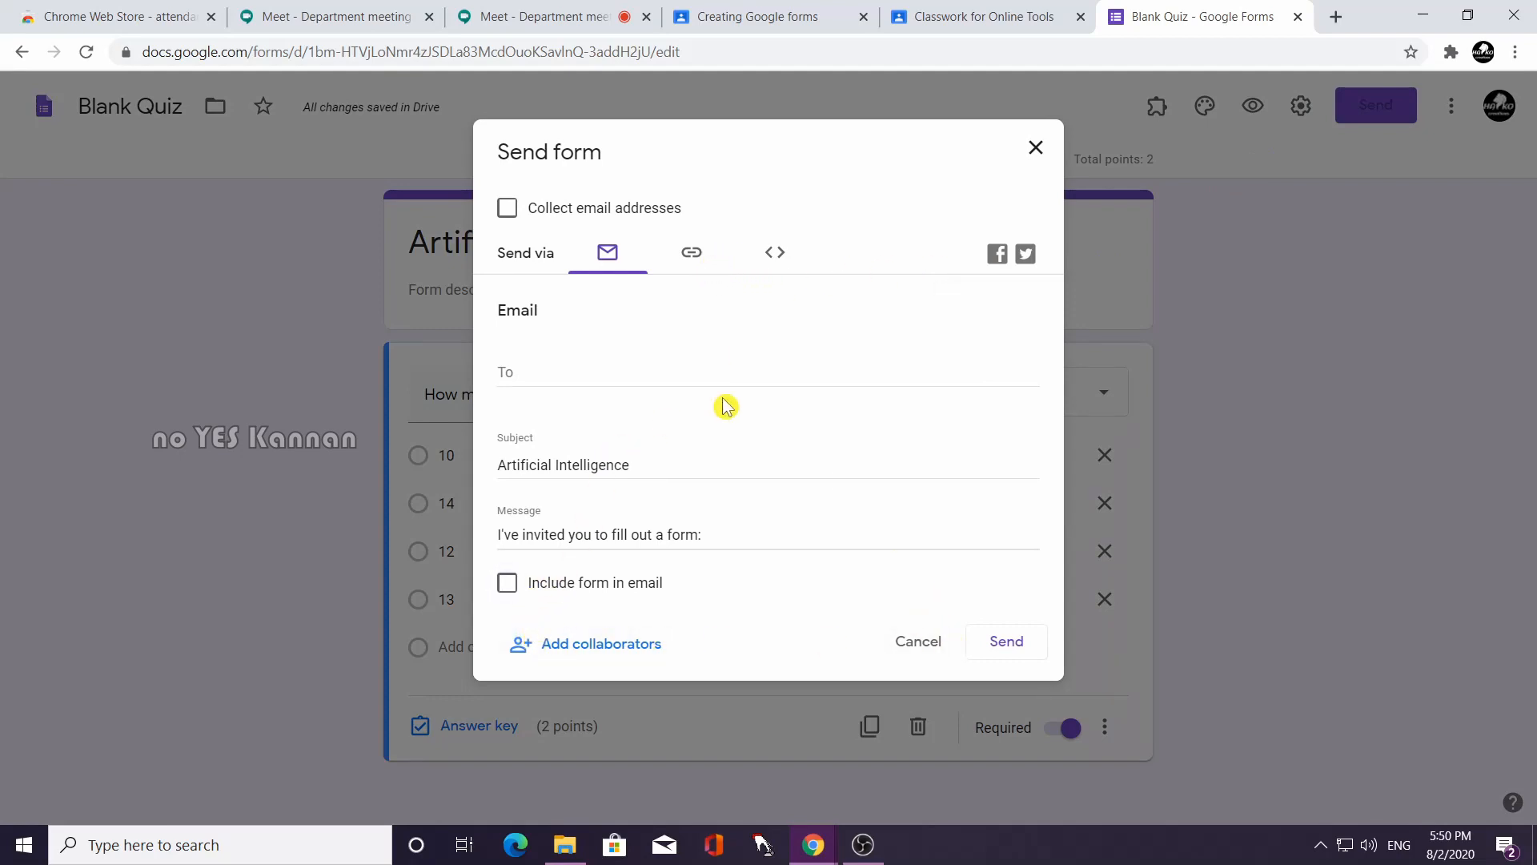
pyautogui.click(1034, 148)
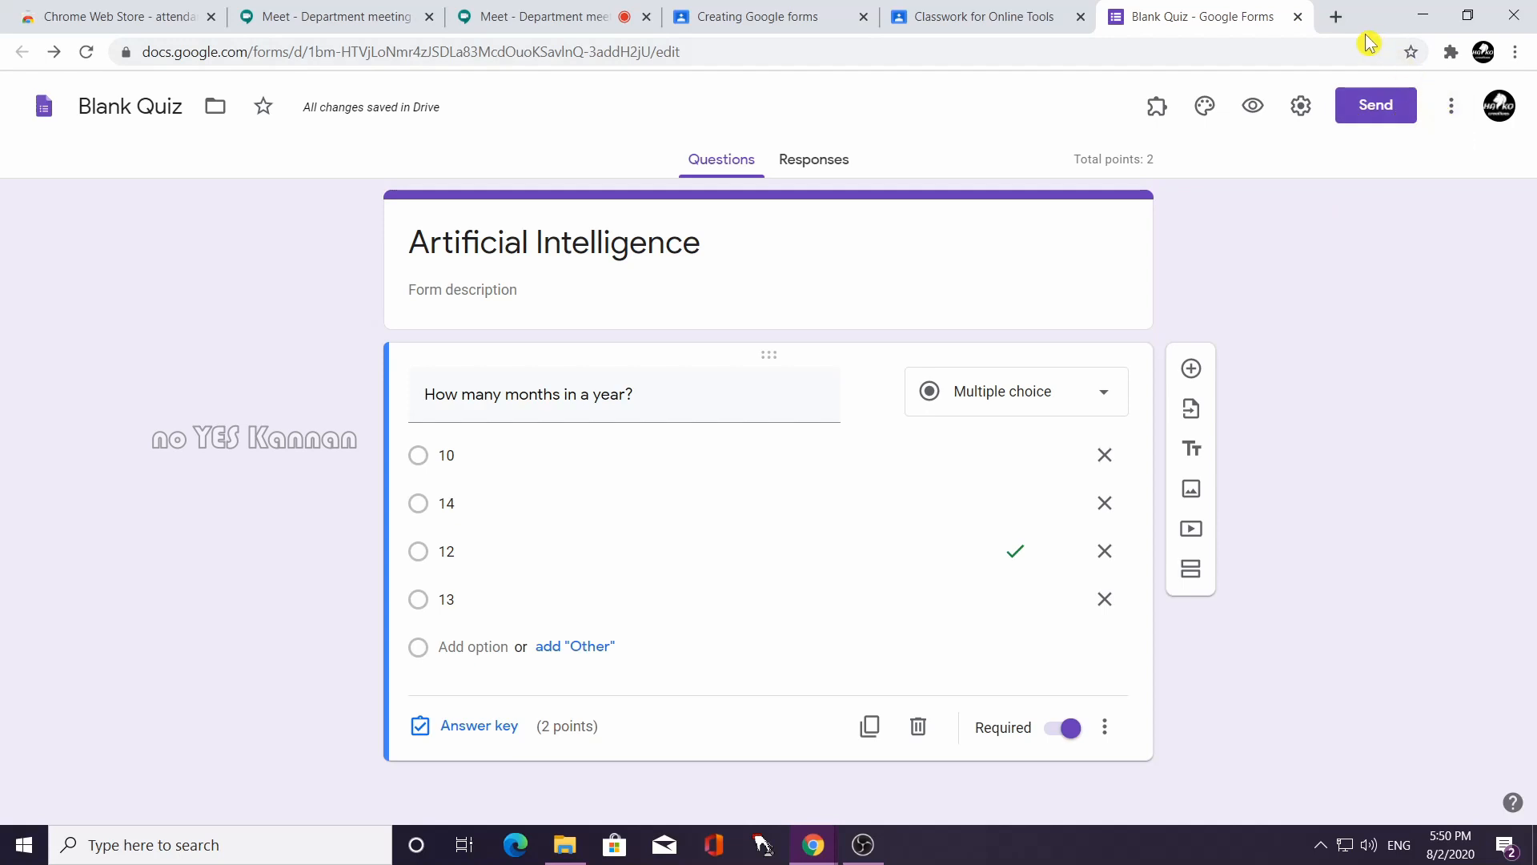
# Search Google for "google classroom" in a new browser tab and open the Google Classroom site.
pyautogui.click(965, 16)
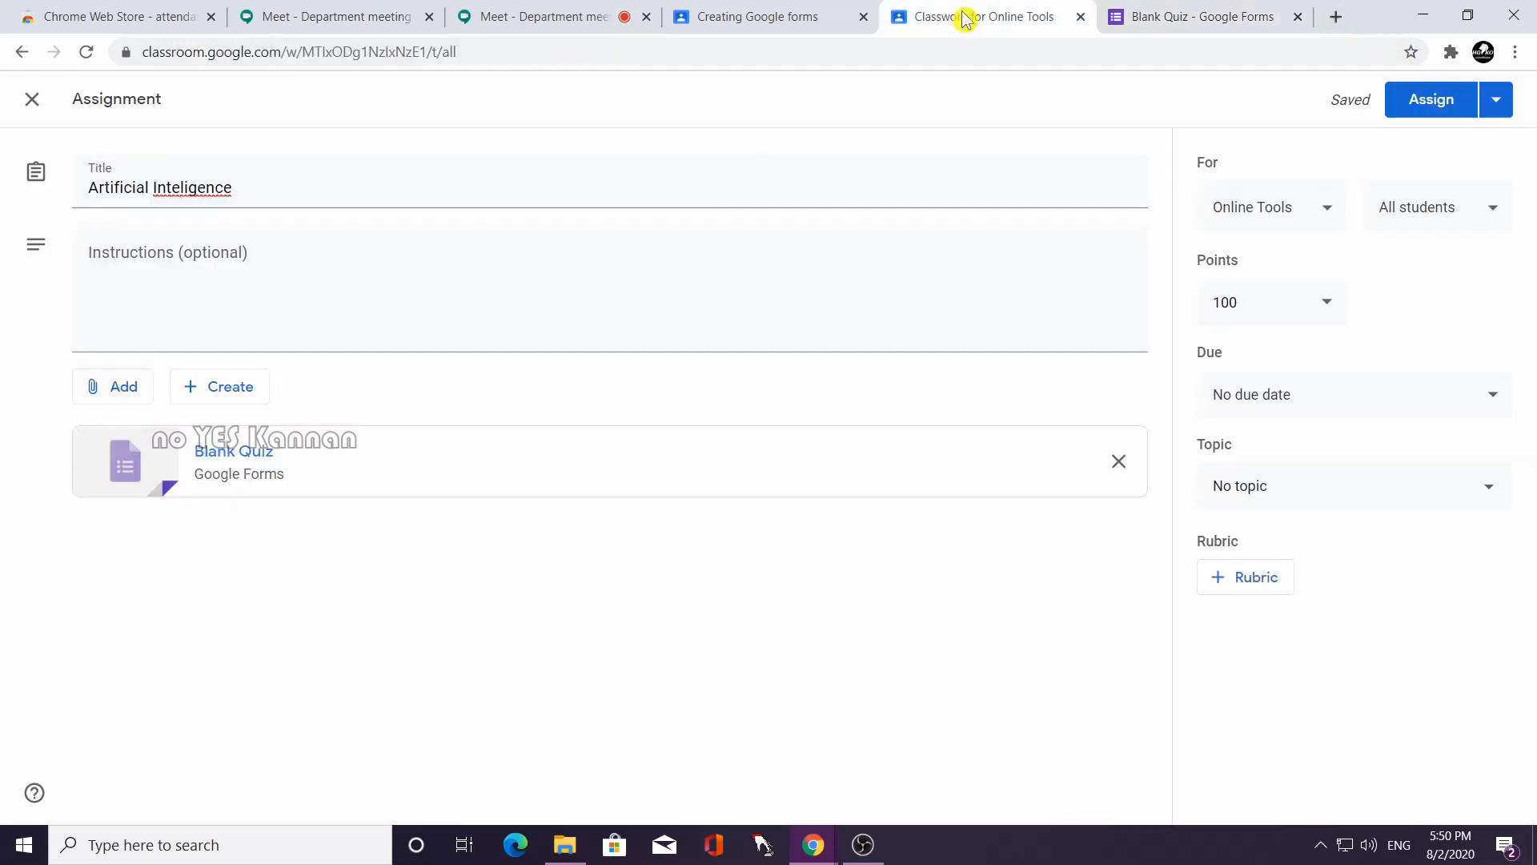
pyautogui.click(769, 13)
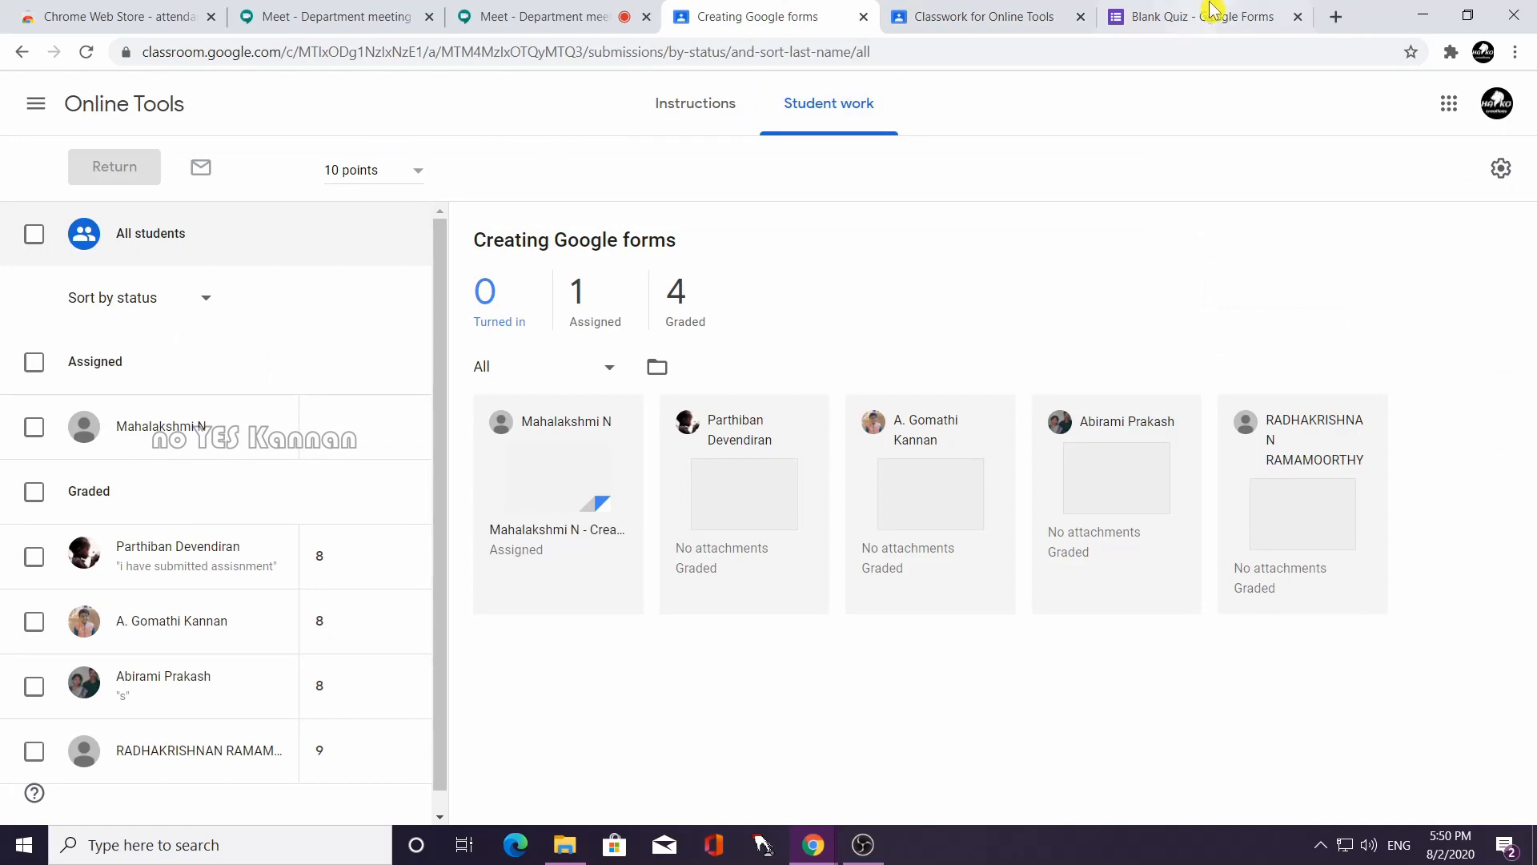
pyautogui.click(1335, 16)
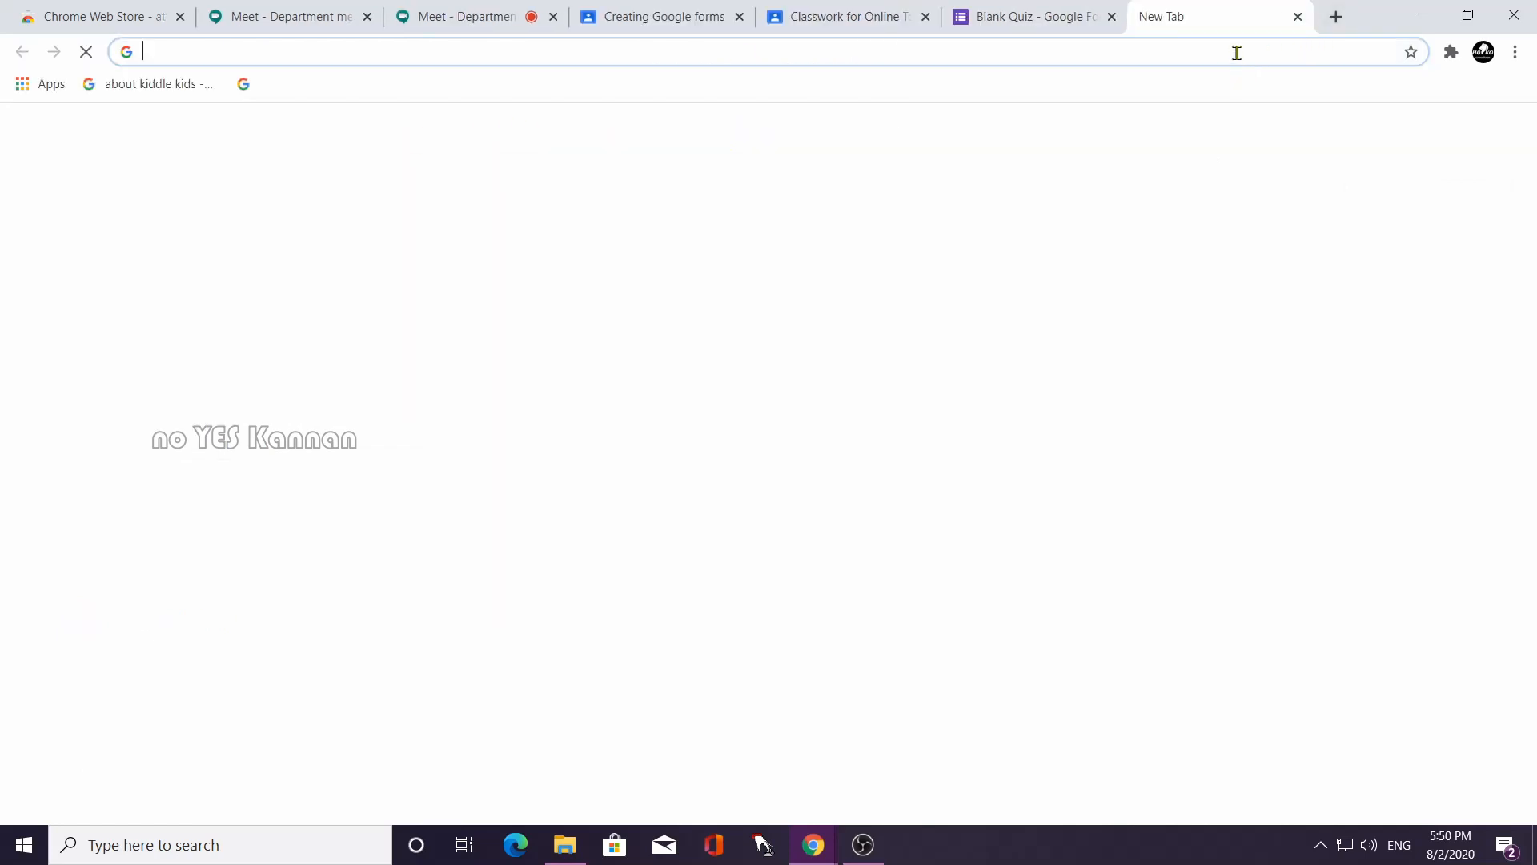
pyautogui.write('google.com')
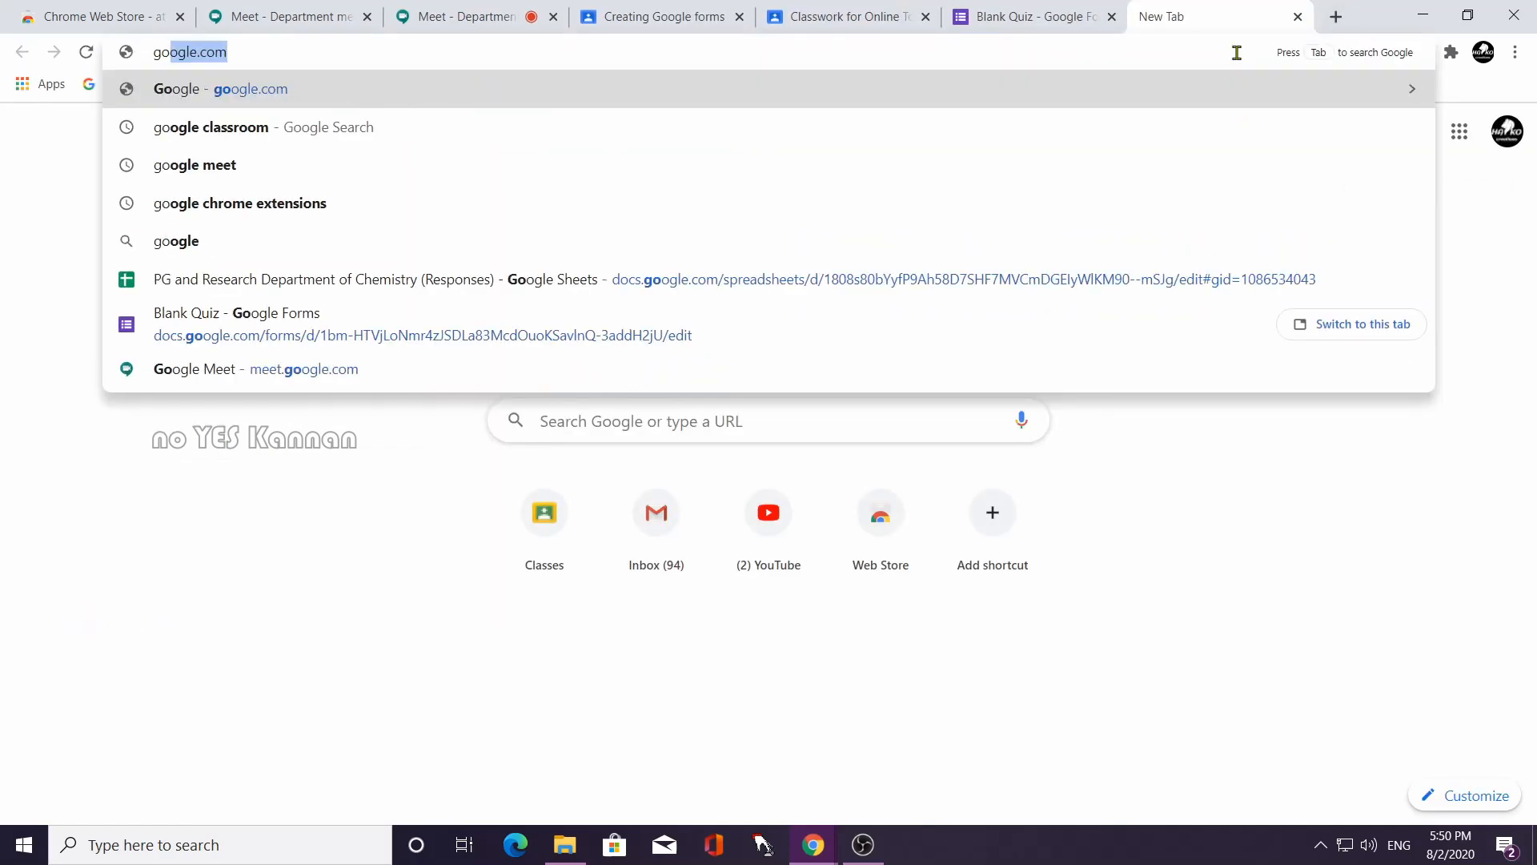
pyautogui.press('Return')
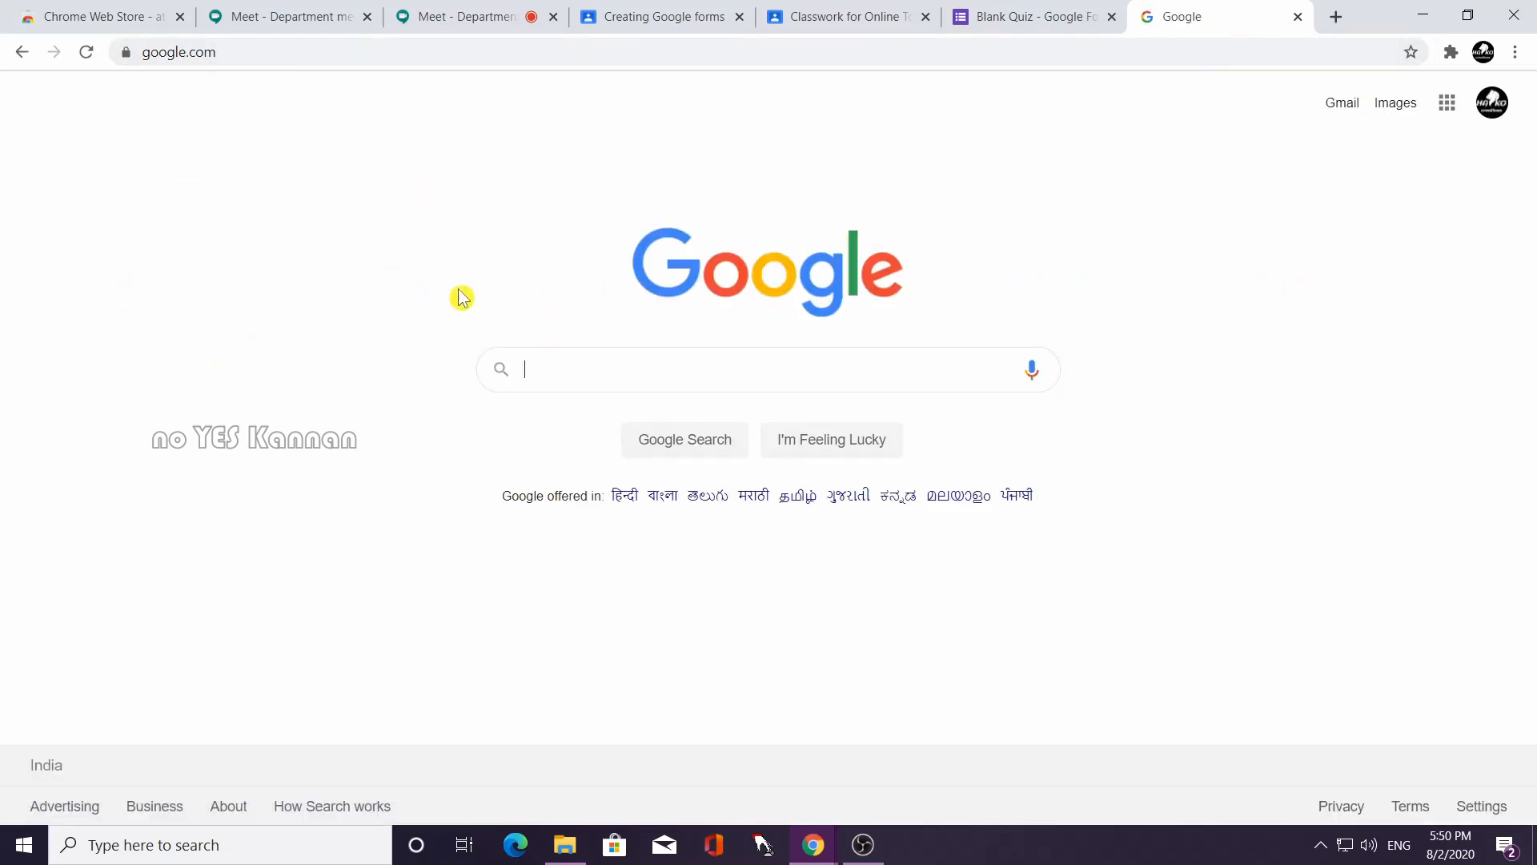
pyautogui.click(545, 365)
pyautogui.write('google')
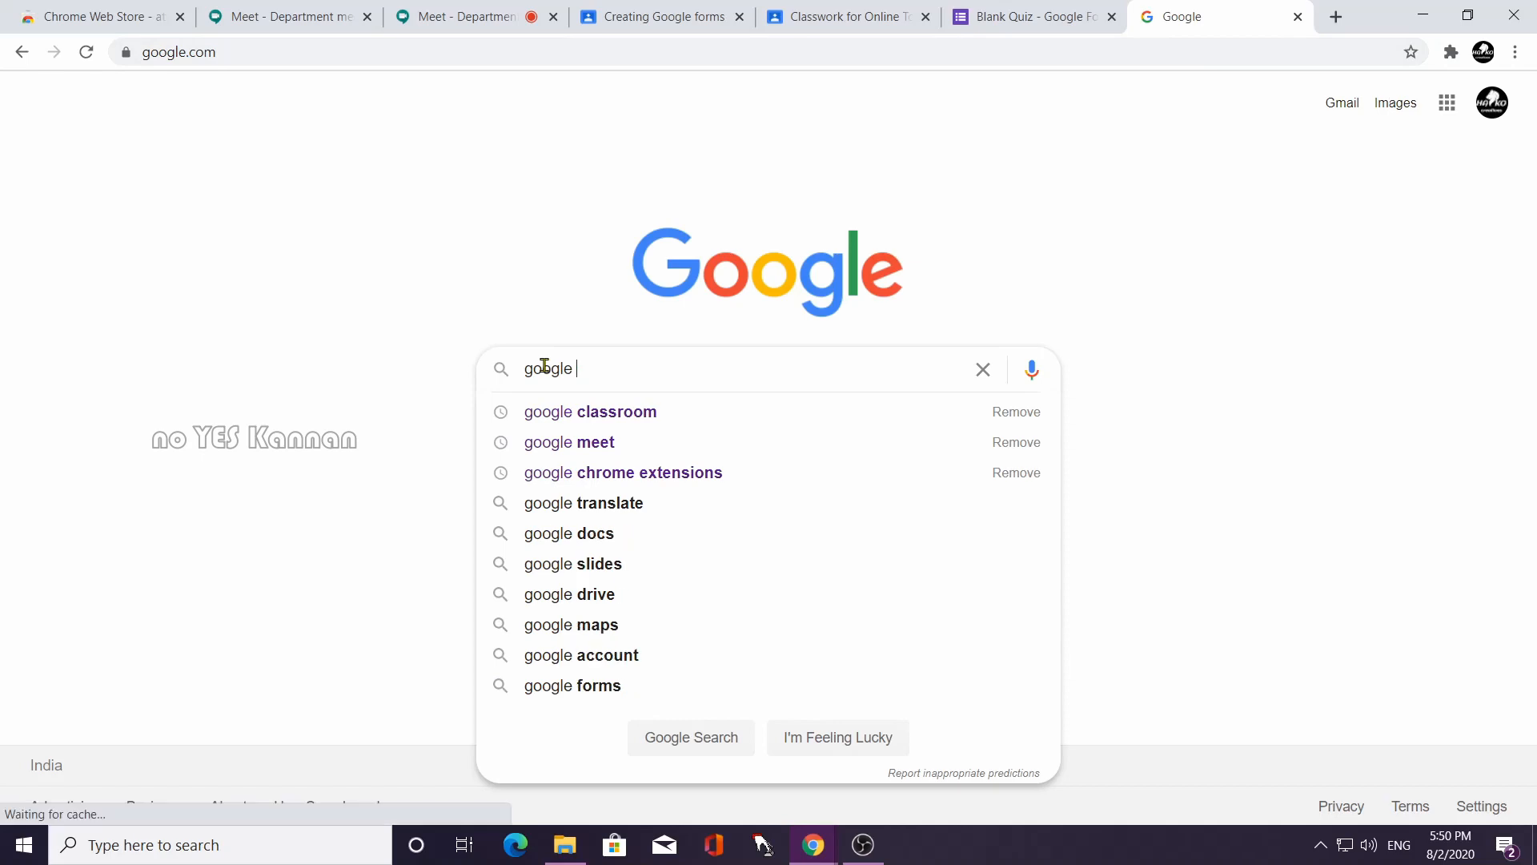
pyautogui.press('Down')
pyautogui.press('Return')
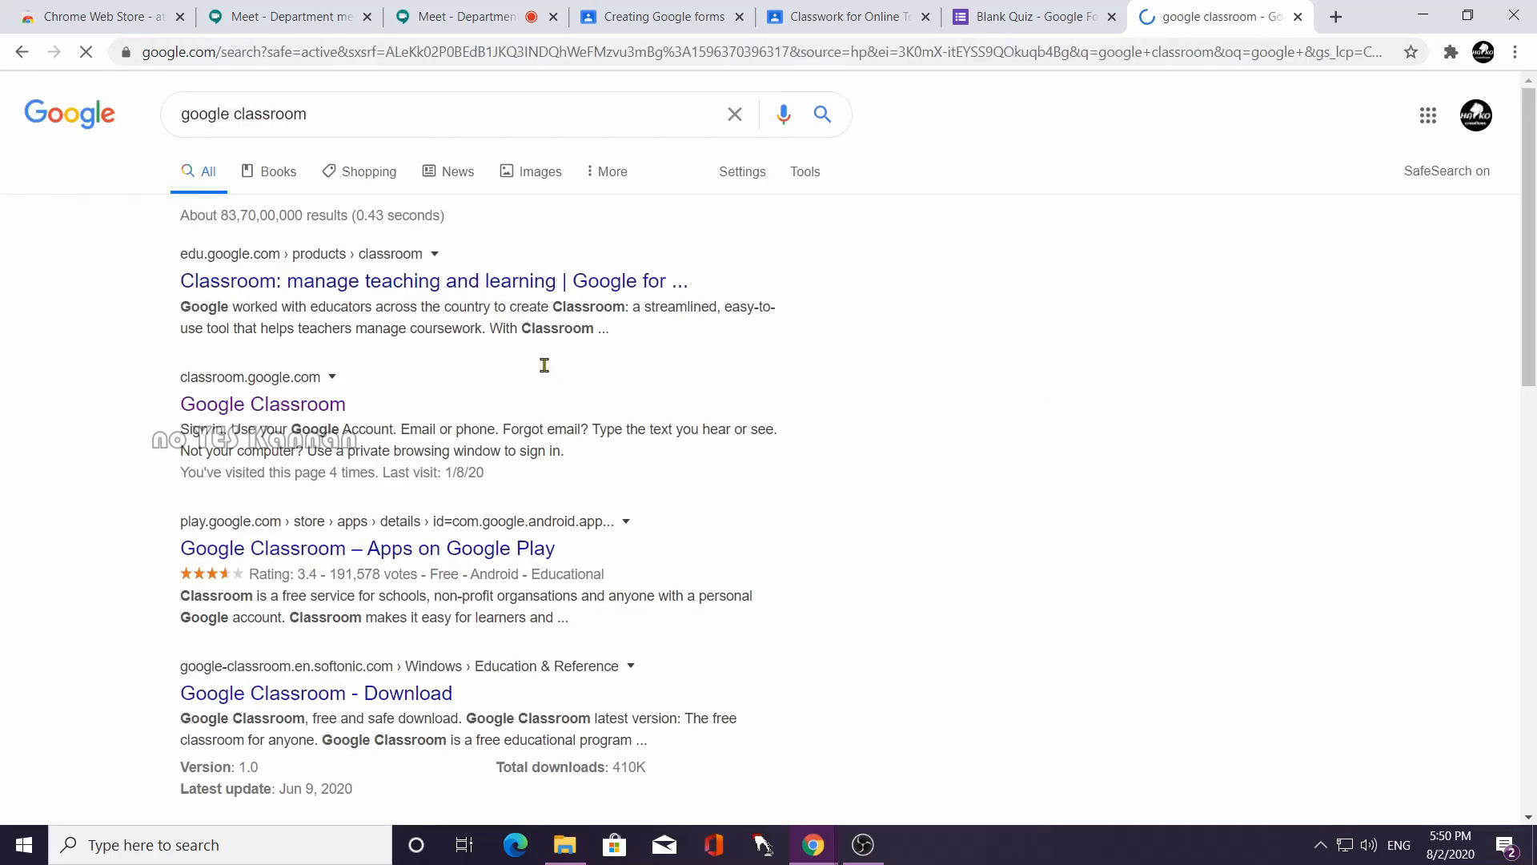
pyautogui.click(308, 407)
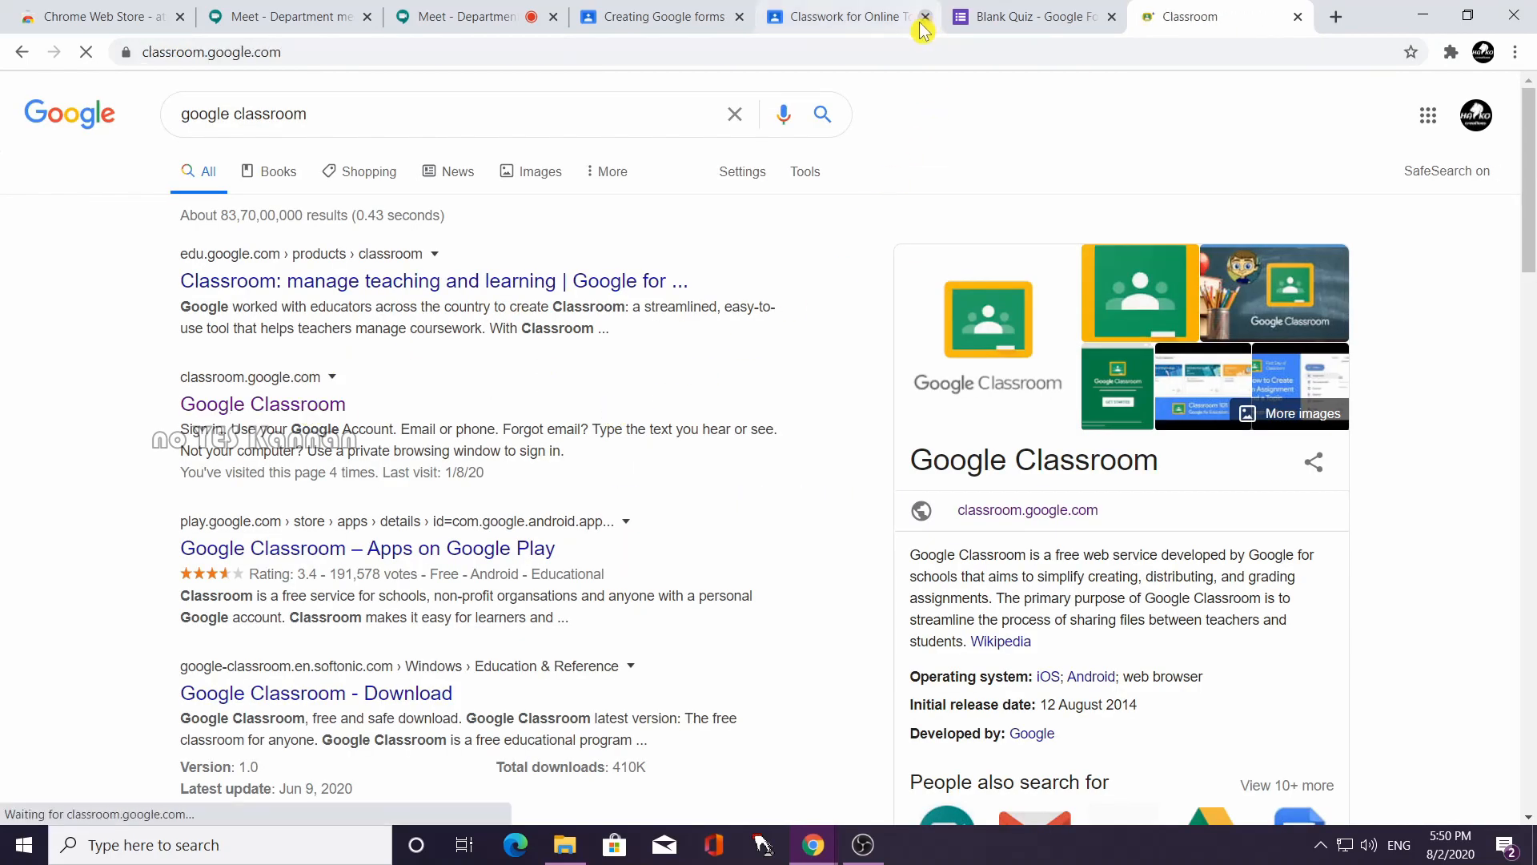
# Close the old Classwork for Online Tools tab and open the Online Tools class stream.
pyautogui.click(925, 16)
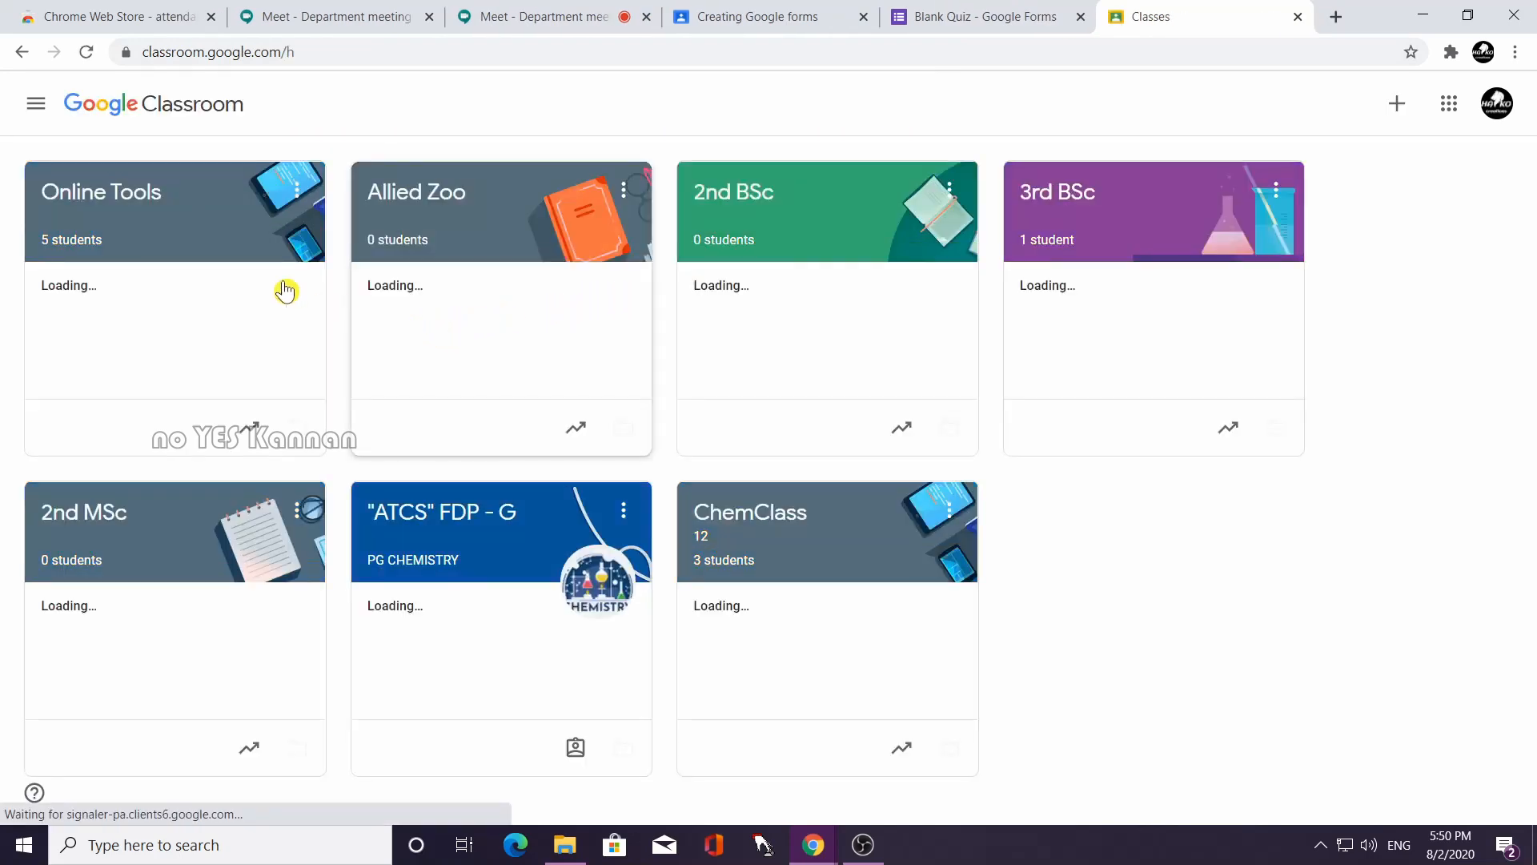
pyautogui.click(128, 203)
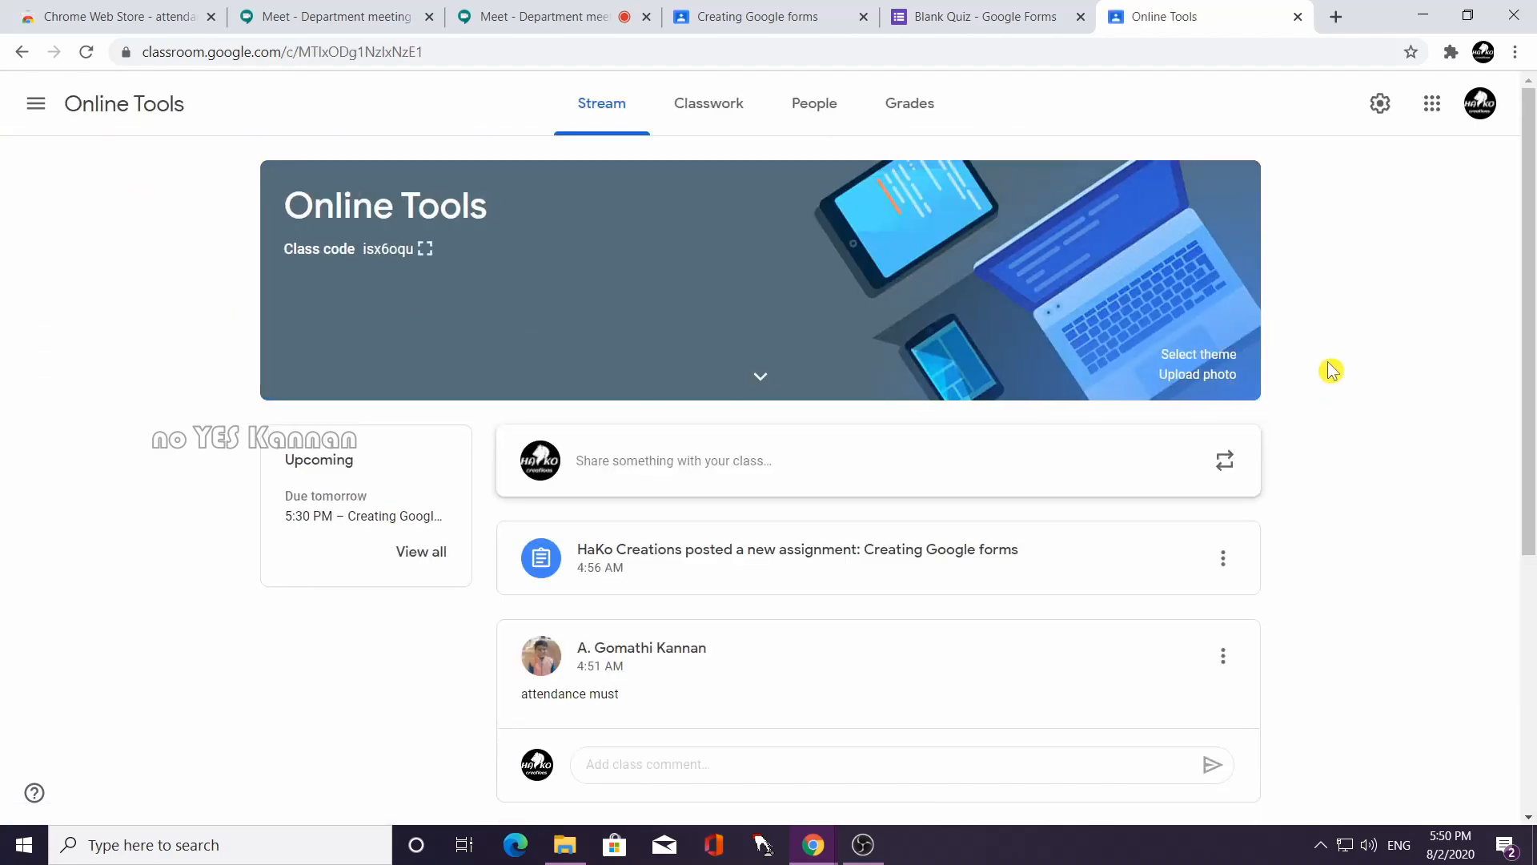
pyautogui.scroll(-3, 1377, 418)
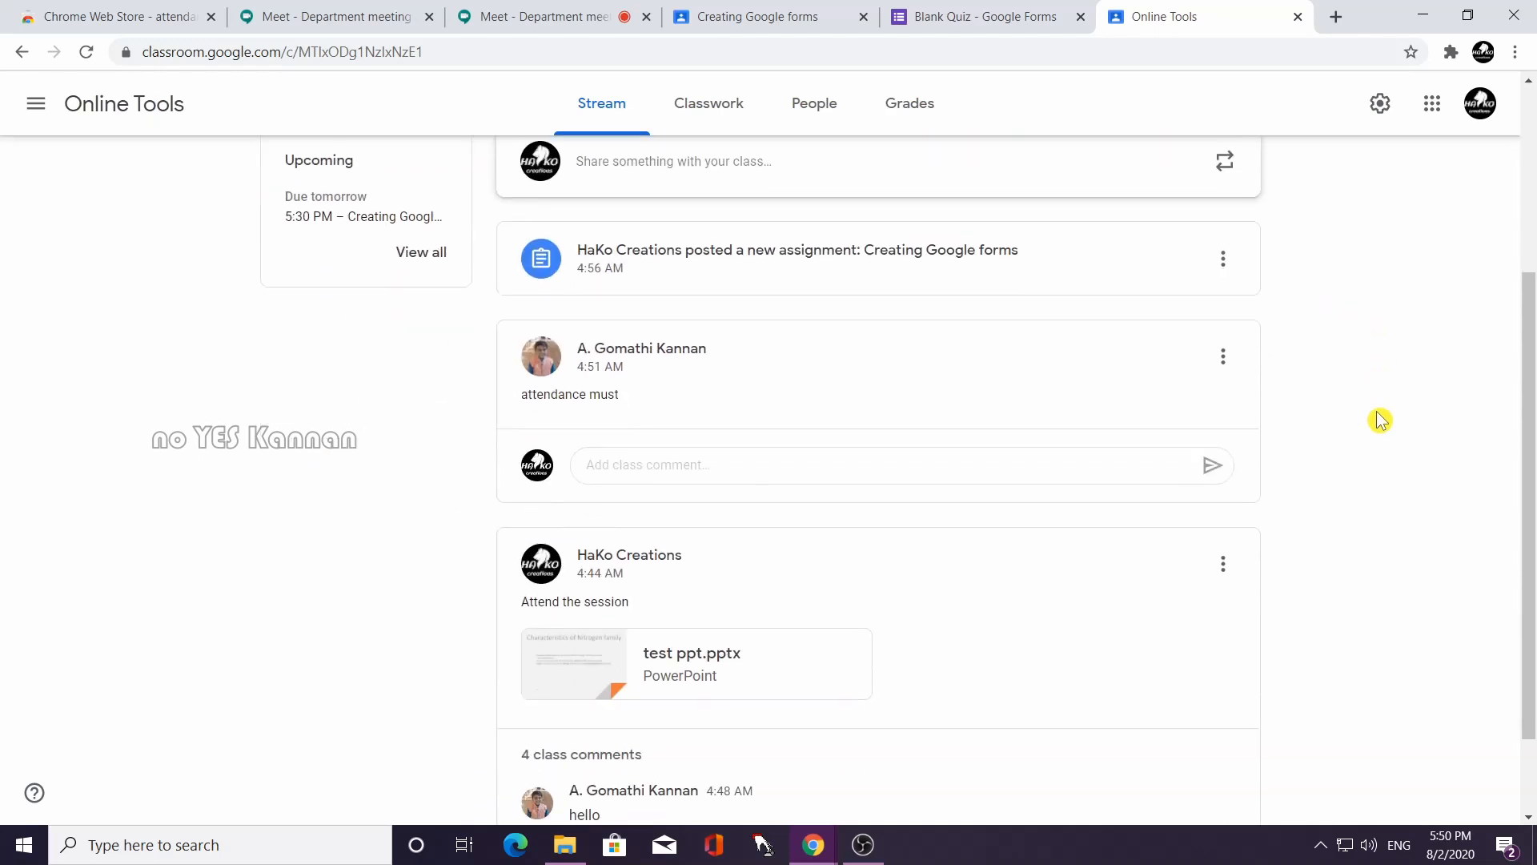
# Open the Classwork page of the Online Tools class and expand the Creating Google forms assignment under Unit 1.
pyautogui.scroll(-1, 1377, 418)
pyautogui.scroll(5, 1377, 419)
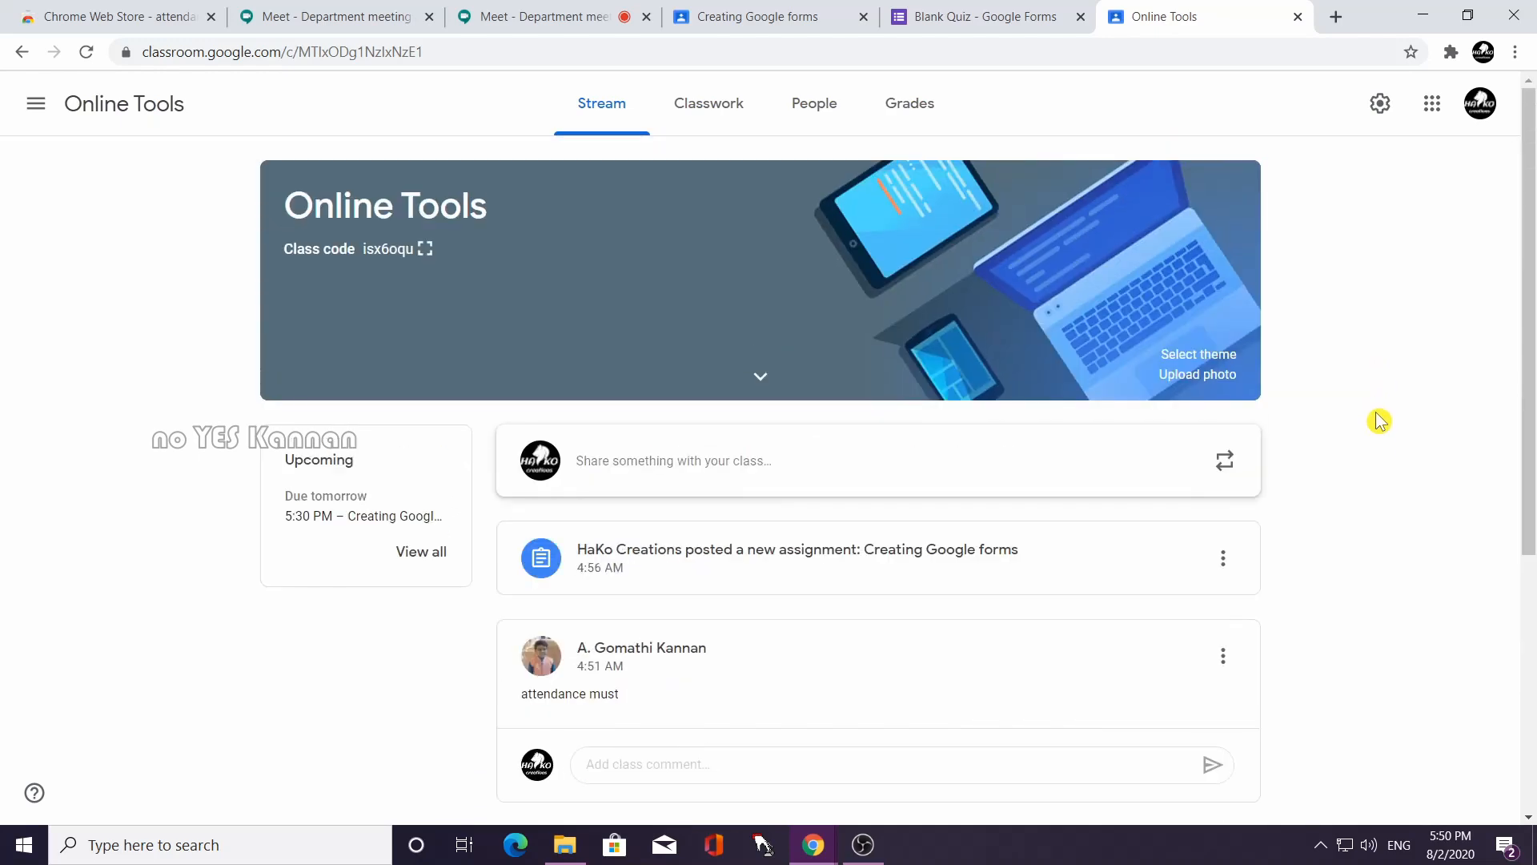
pyautogui.click(708, 105)
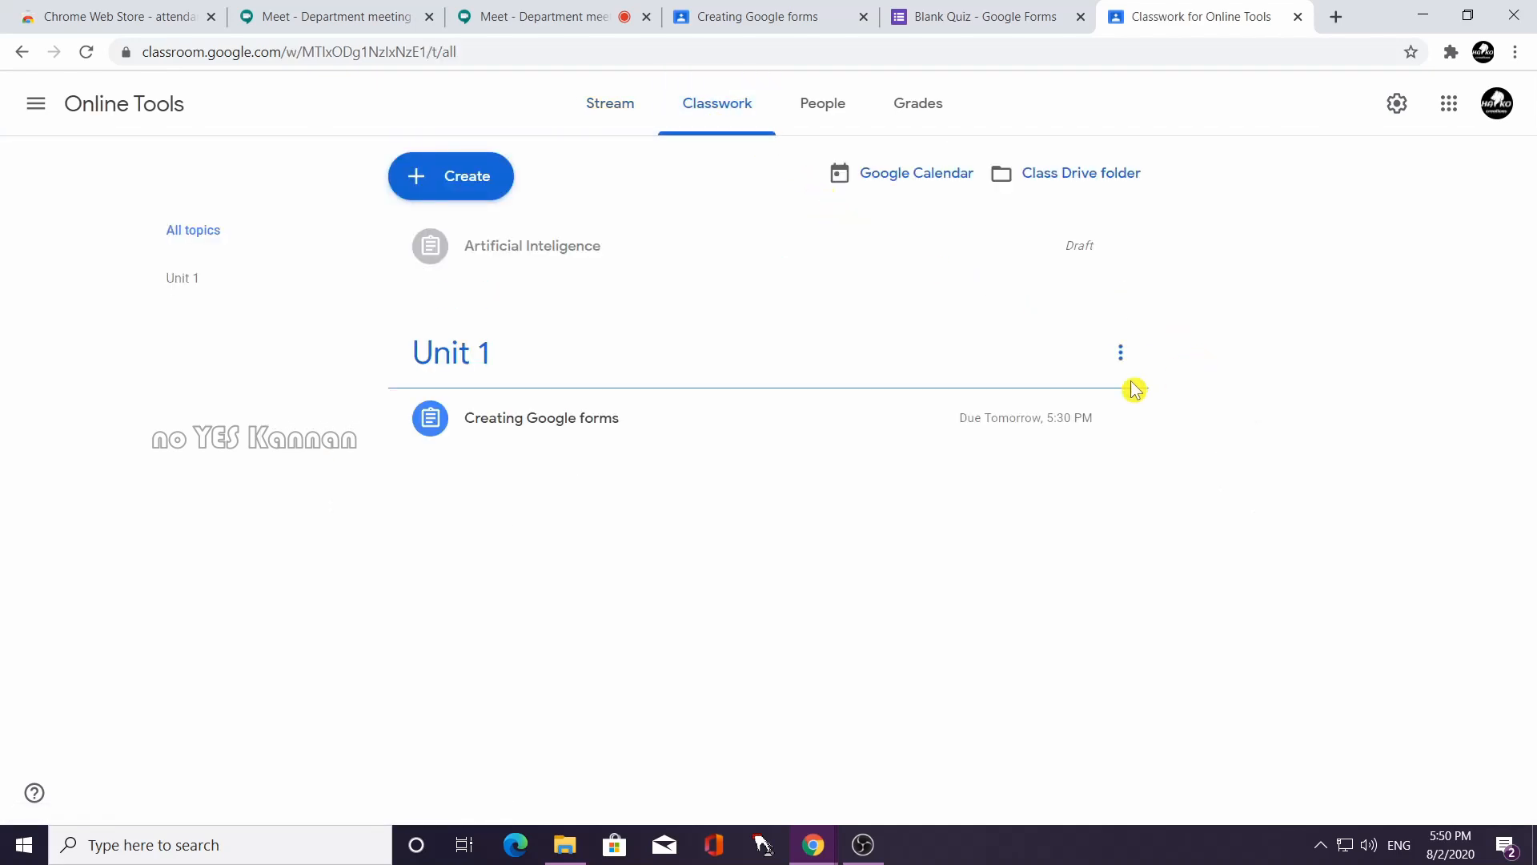
pyautogui.click(569, 432)
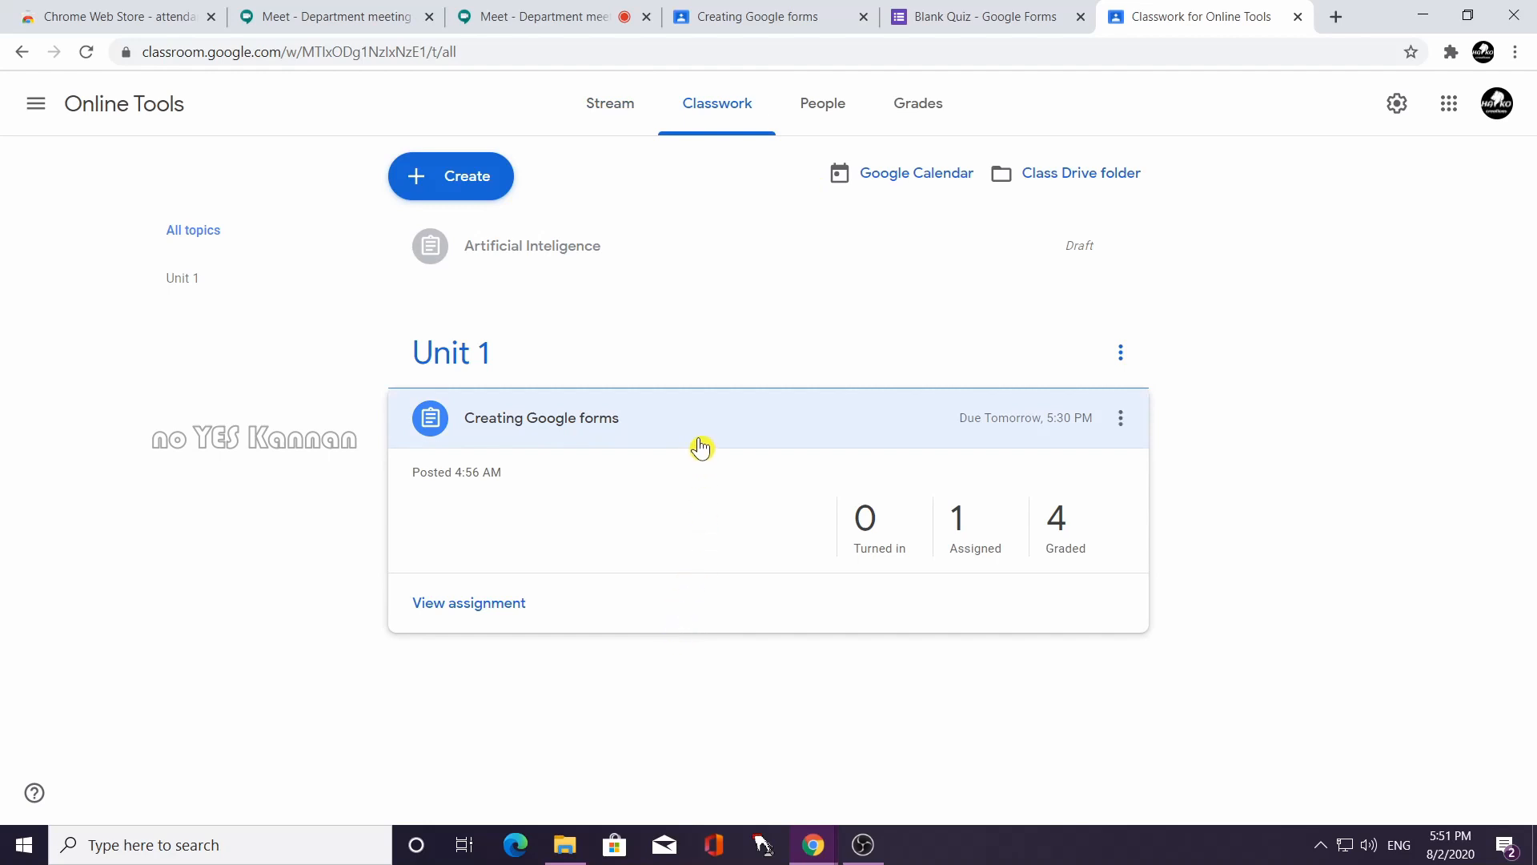
# Expand the draft Artificial Inteligence assignment, preview its attached Google Form twice and close the preview each time.
pyautogui.click(557, 253)
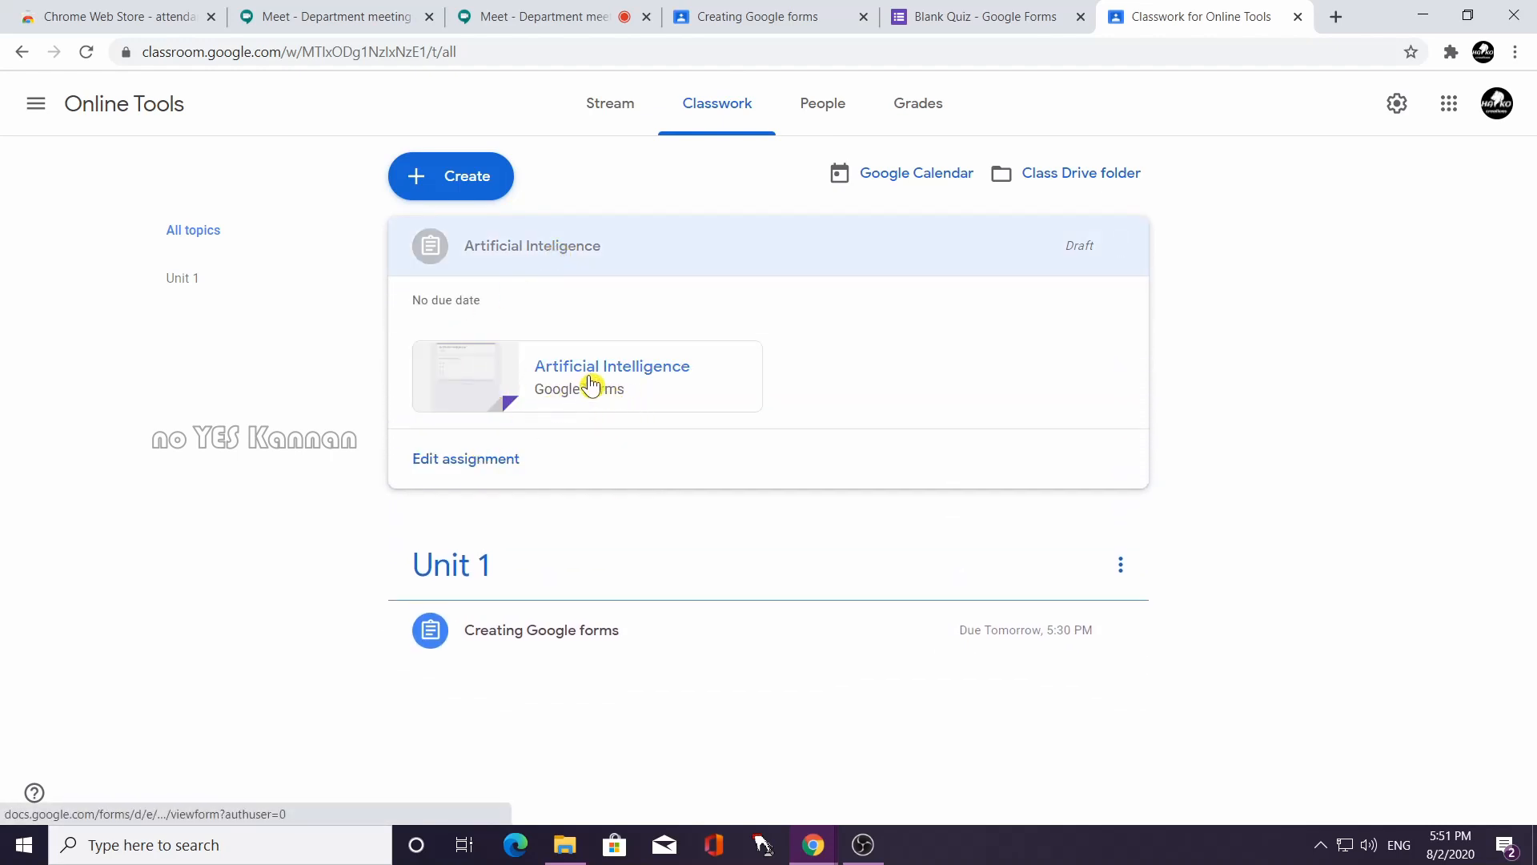
pyautogui.click(621, 382)
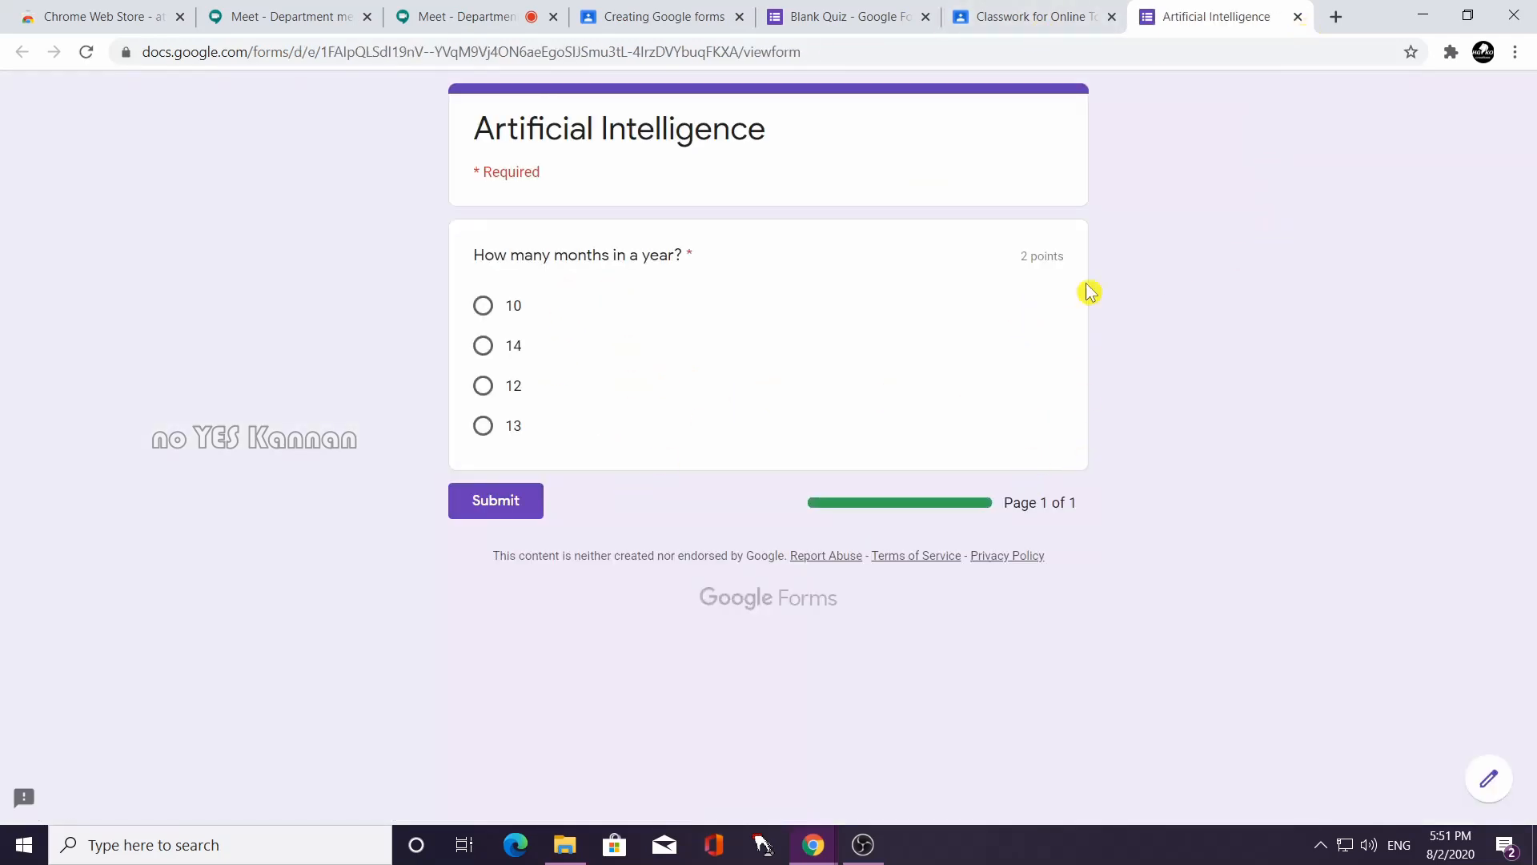
pyautogui.click(1297, 16)
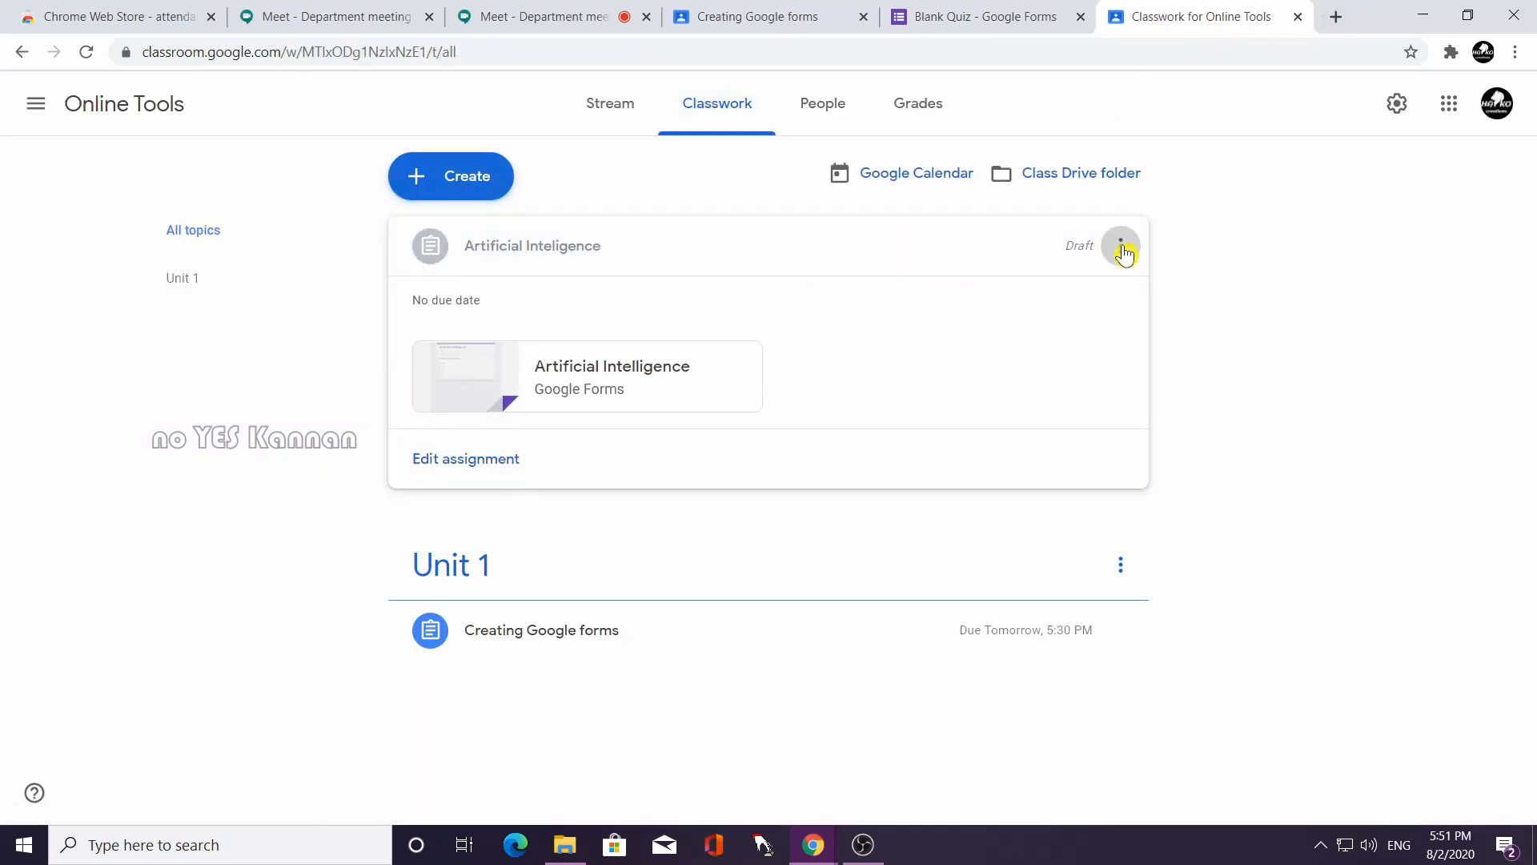
pyautogui.click(1121, 247)
pyautogui.click(723, 266)
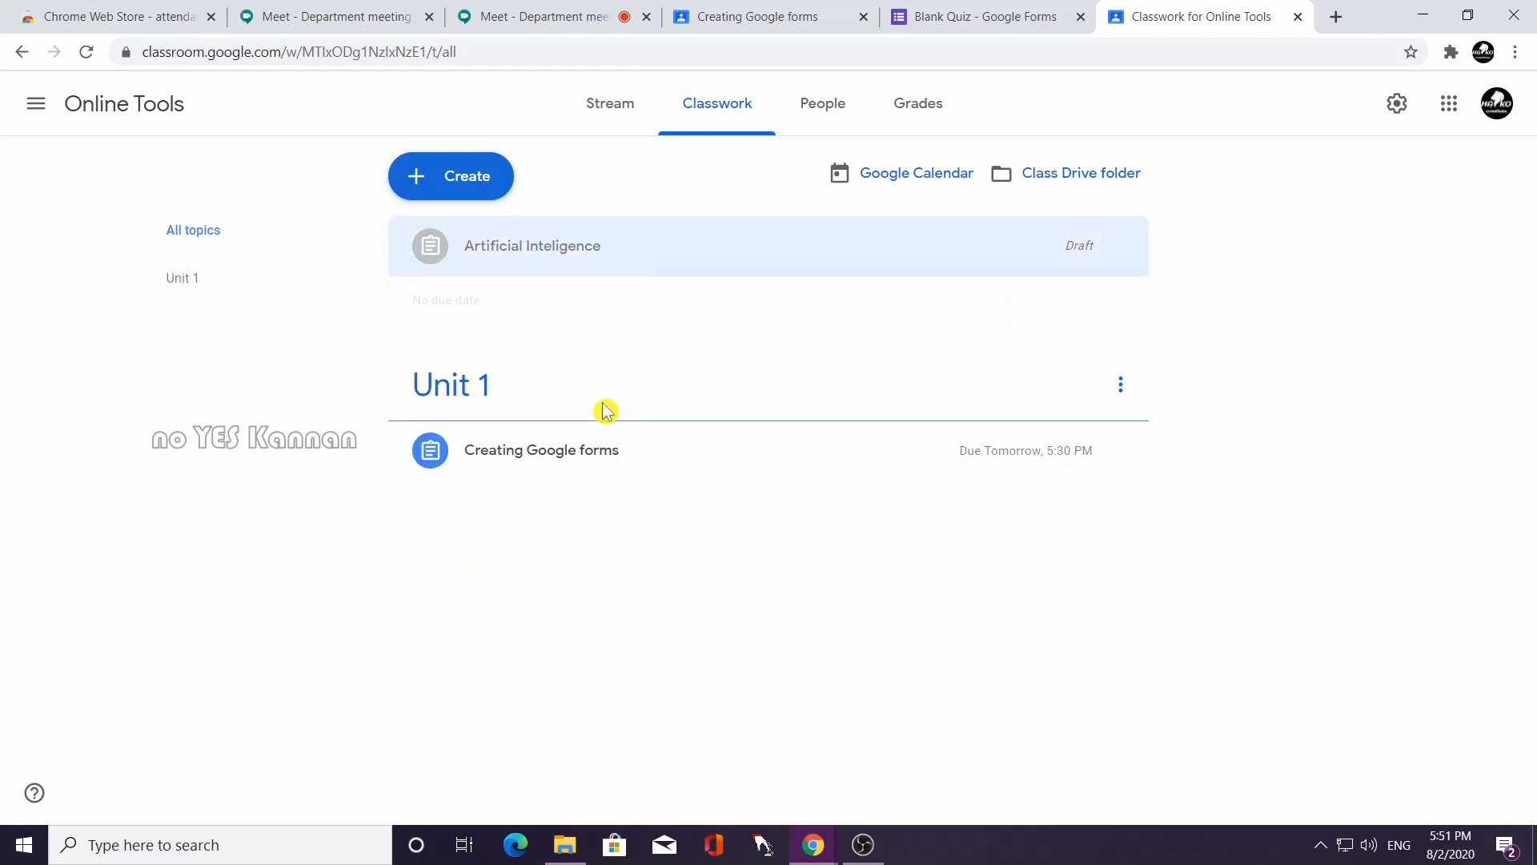
pyautogui.click(597, 266)
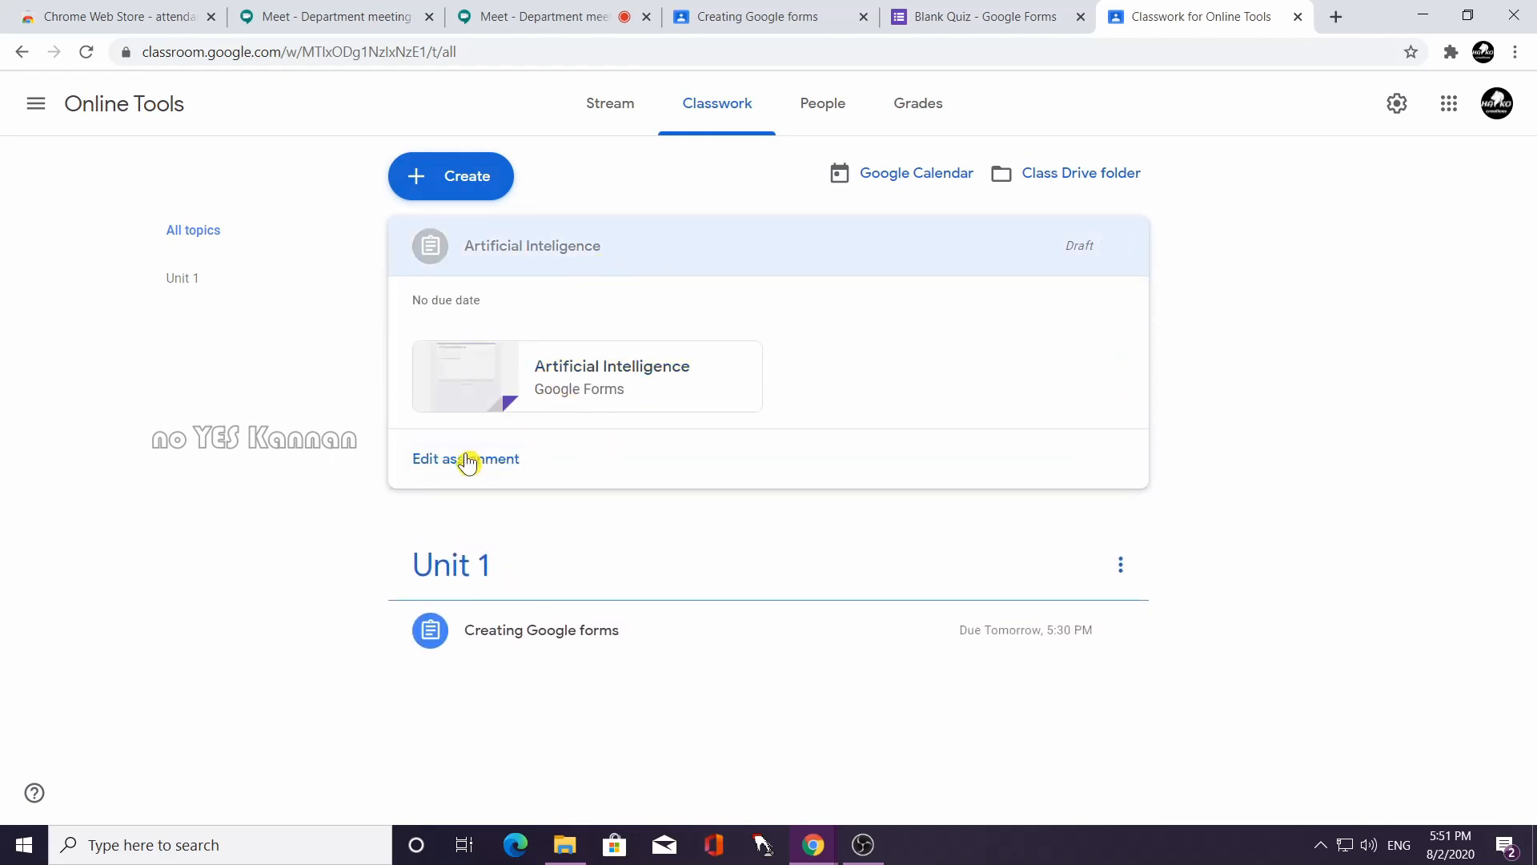
pyautogui.click(583, 387)
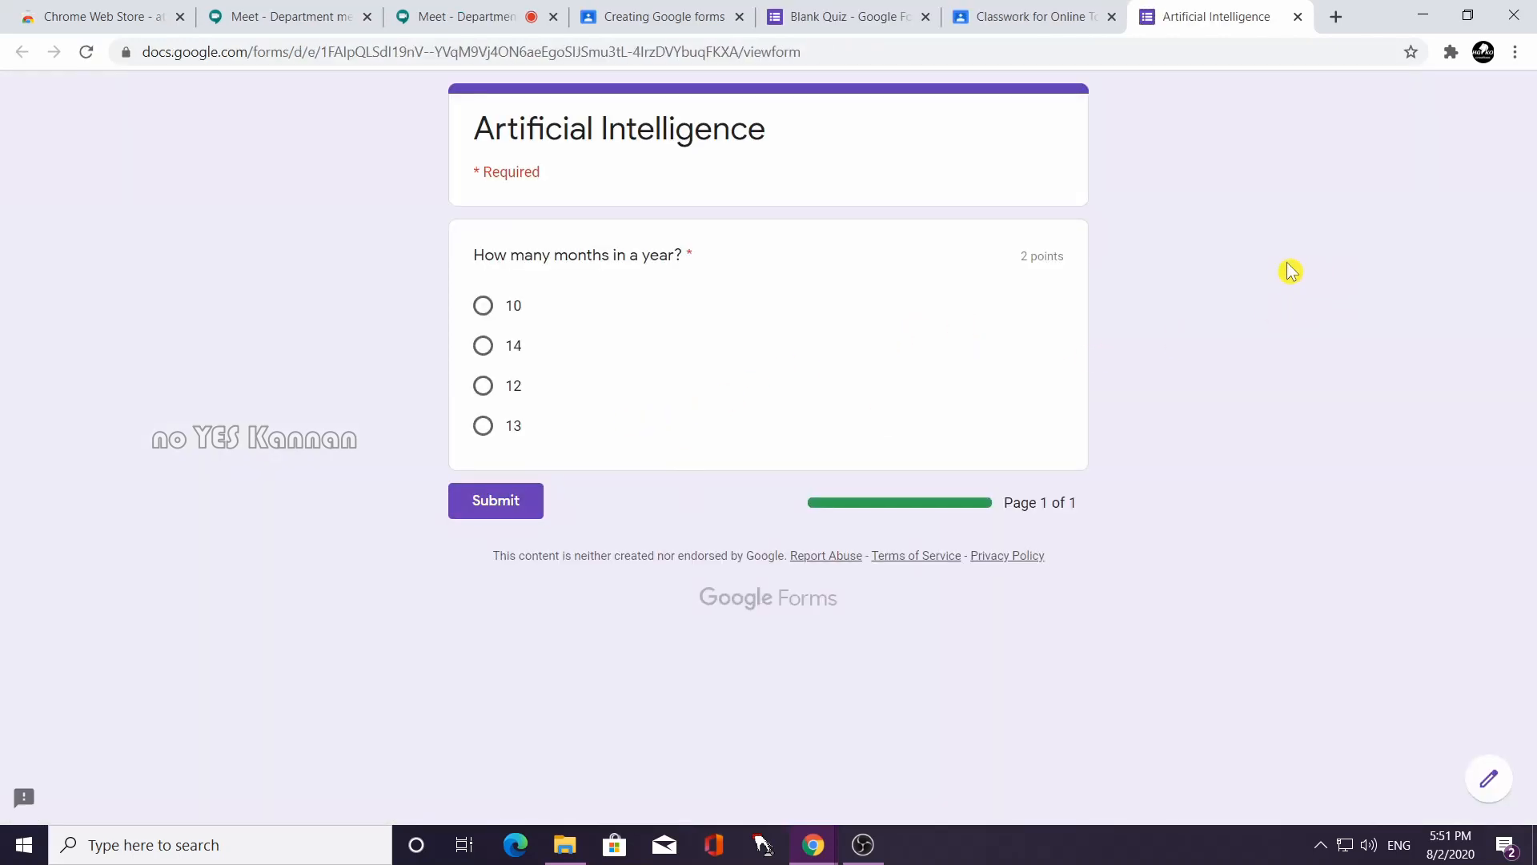
pyautogui.click(1299, 16)
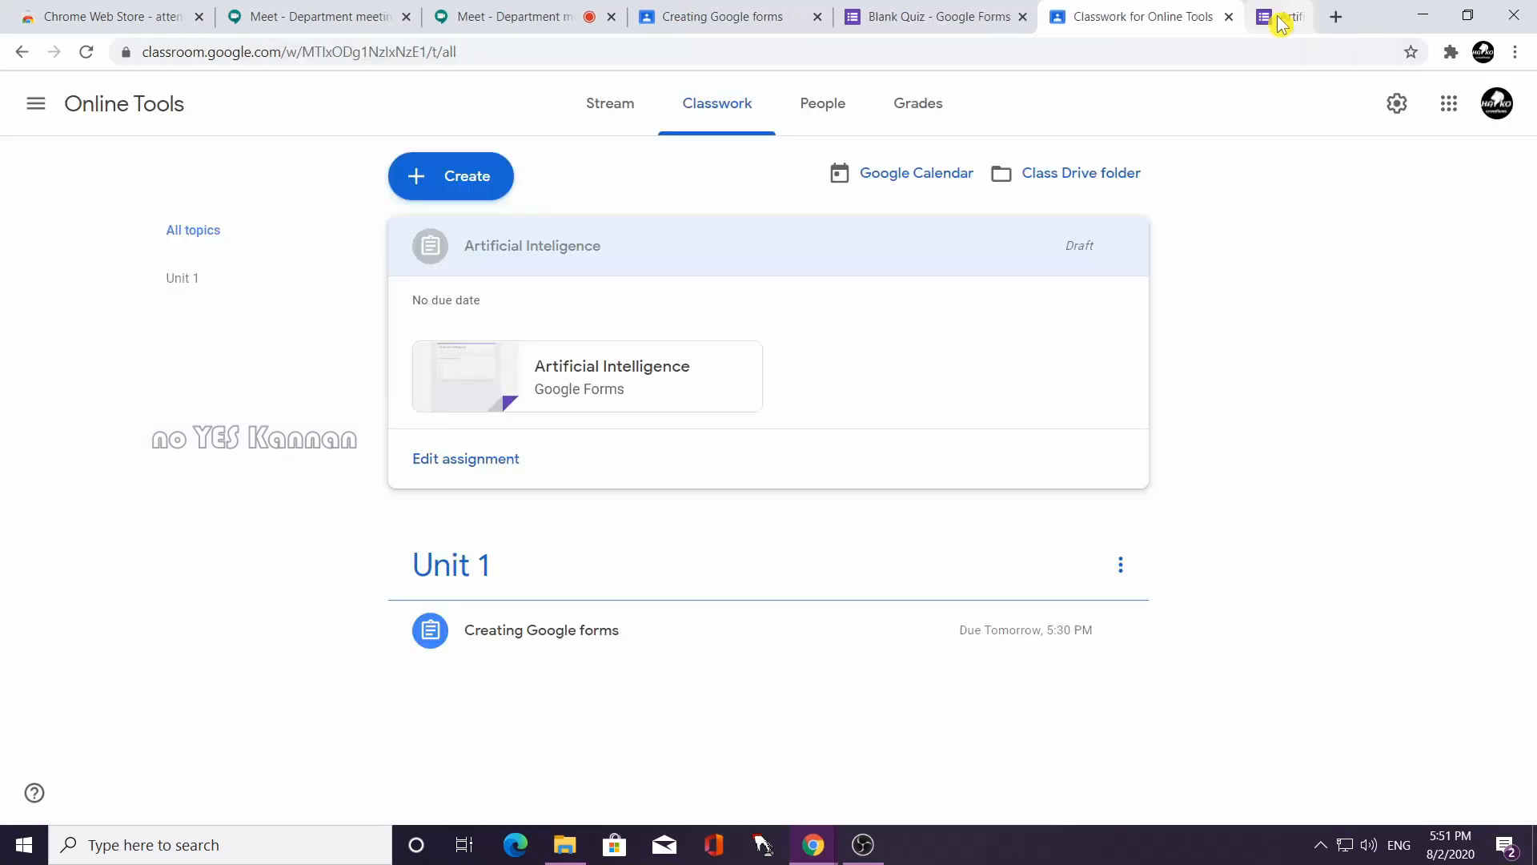
# Show the class's People page, switch to File Explorer and open the PG and Research Department of Chemistry file in Excel.
pyautogui.click(827, 109)
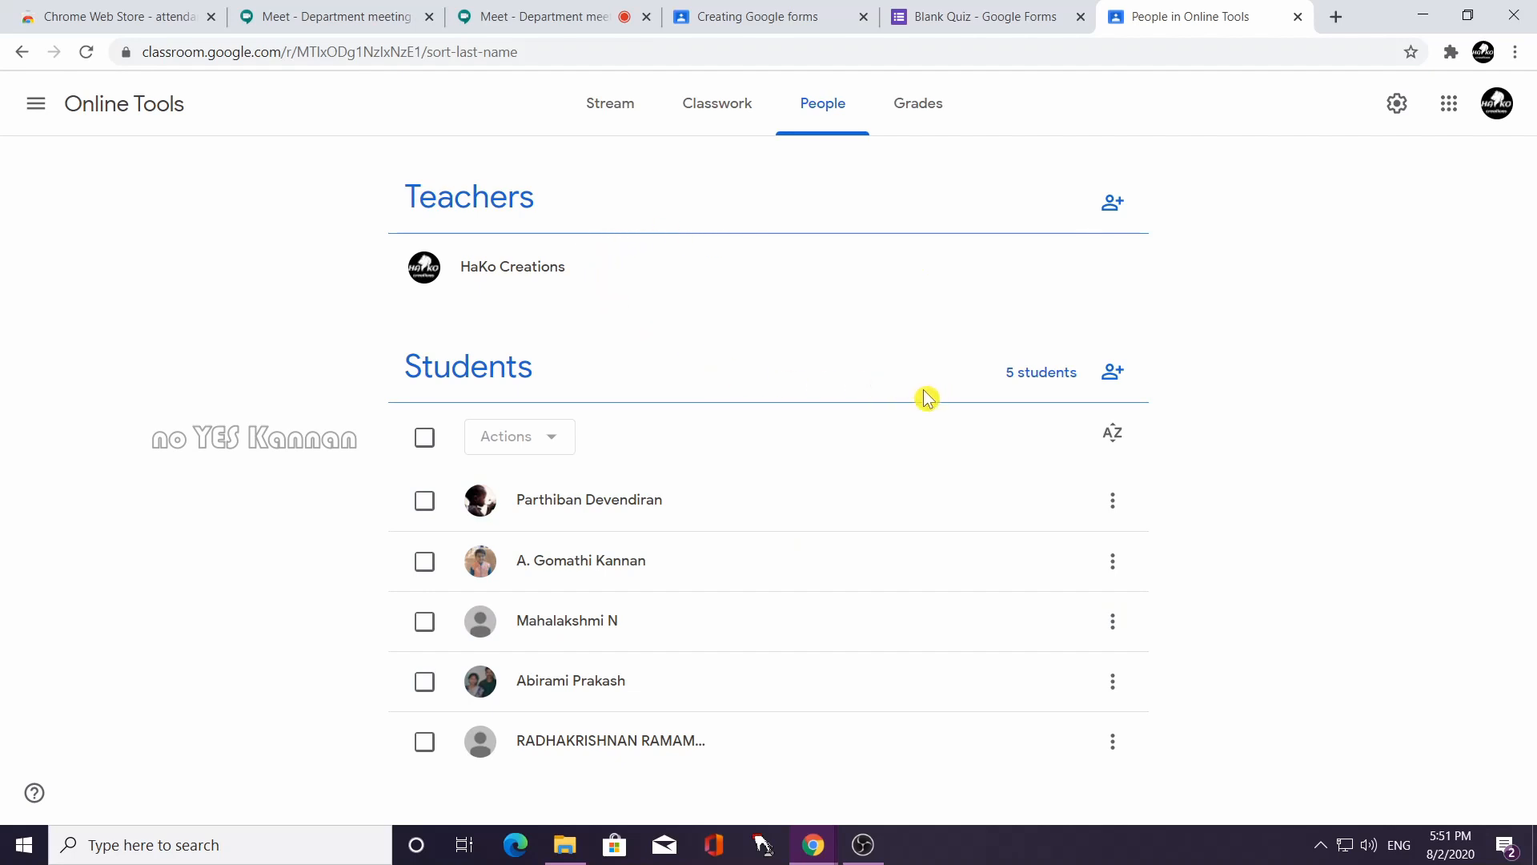
pyautogui.click(566, 845)
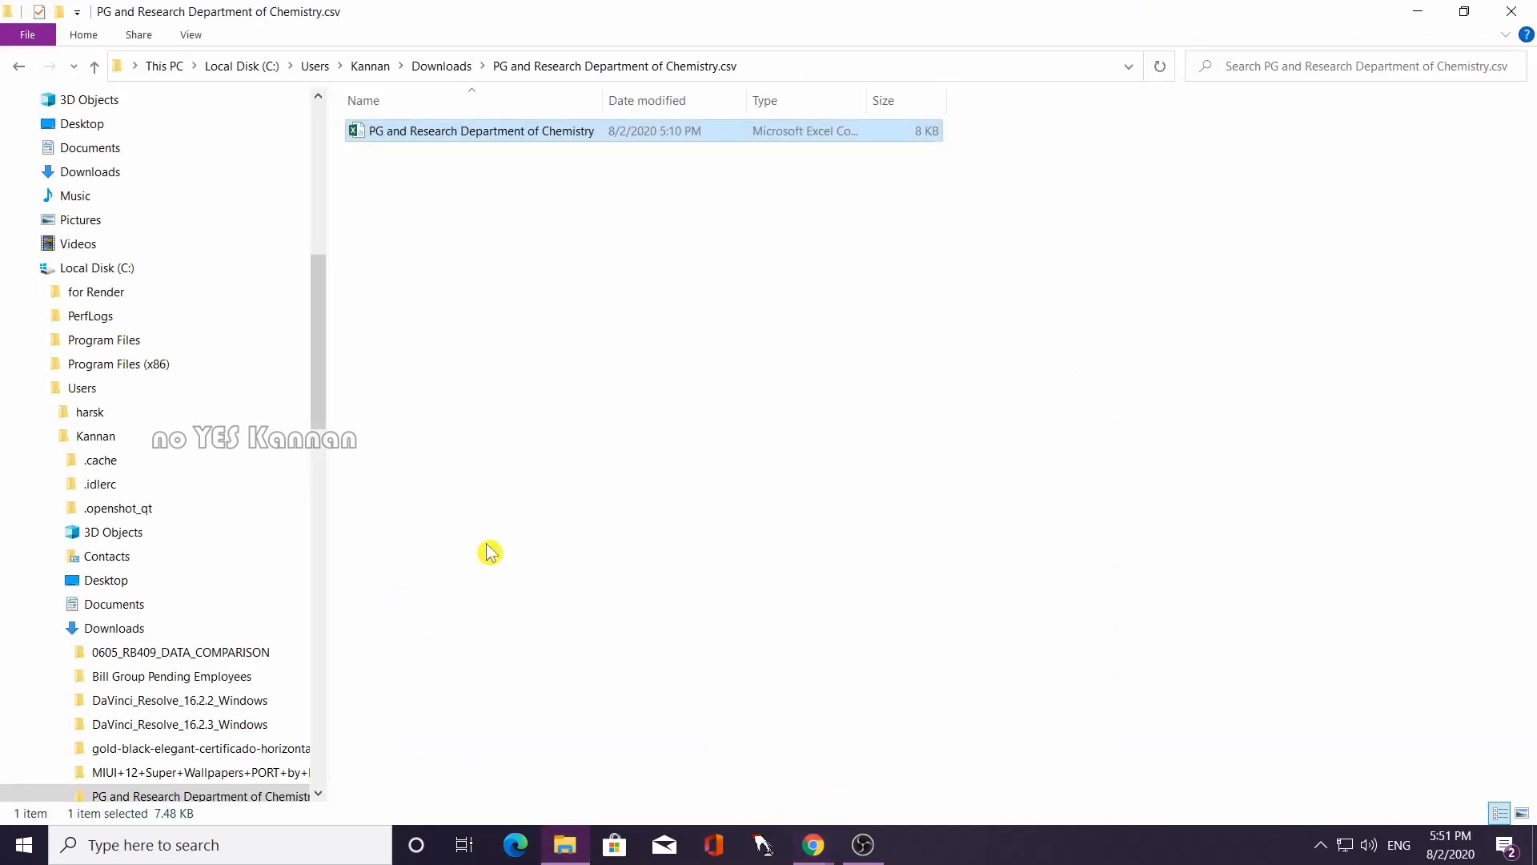
pyautogui.doubleClick(448, 134)
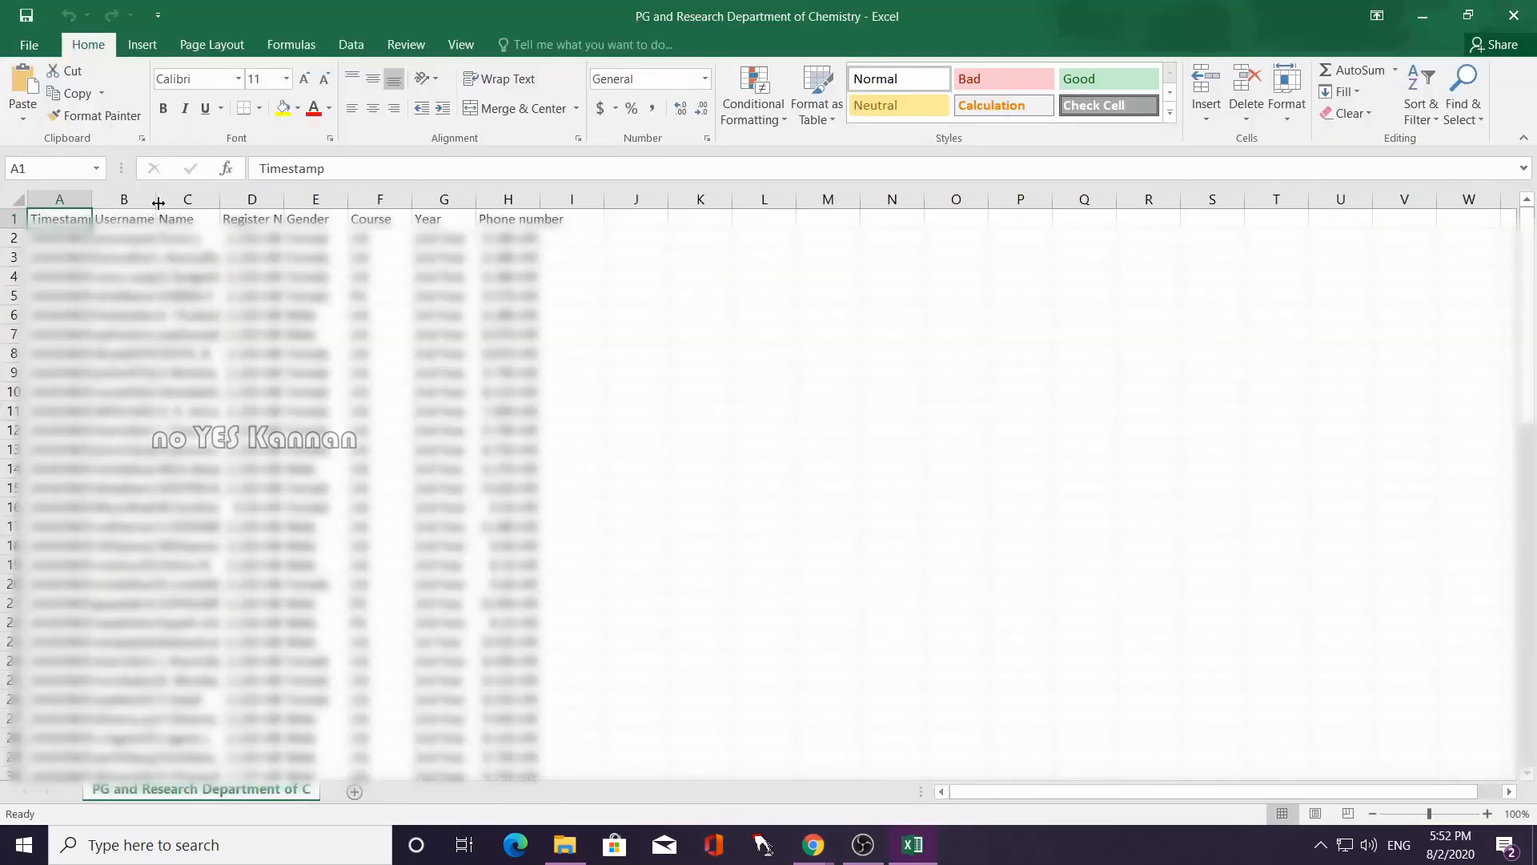
# Widen the Username column and select the e-mail addresses in cells B2:B9.
pyautogui.moveTo(159, 203); pyautogui.dragTo(307, 203)
pyautogui.click(171, 238)
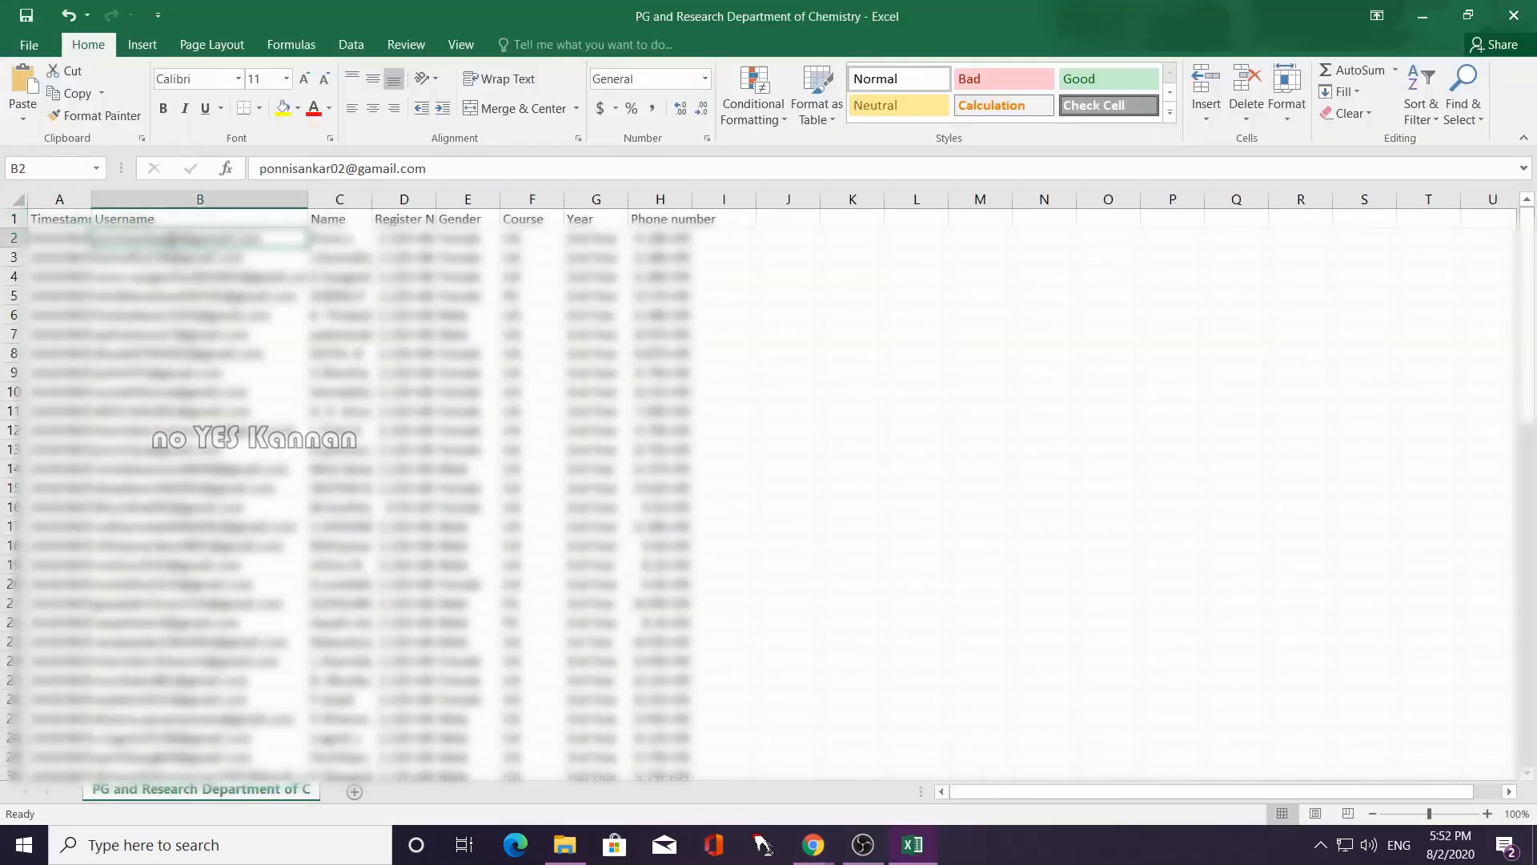
pyautogui.moveTo(172, 238); pyautogui.dragTo(158, 373)
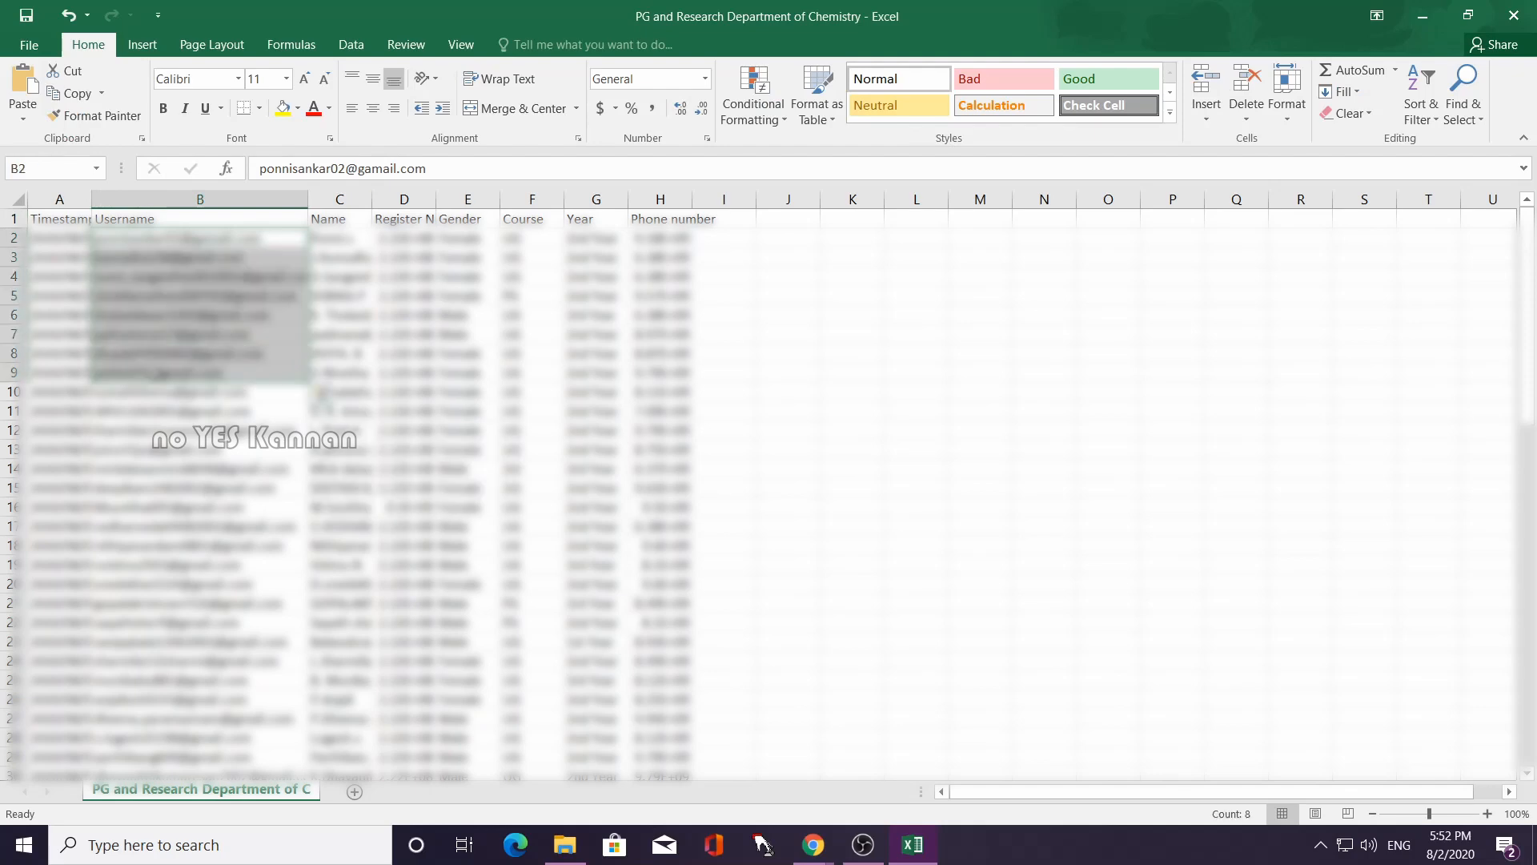
pyautogui.click(321, 395)
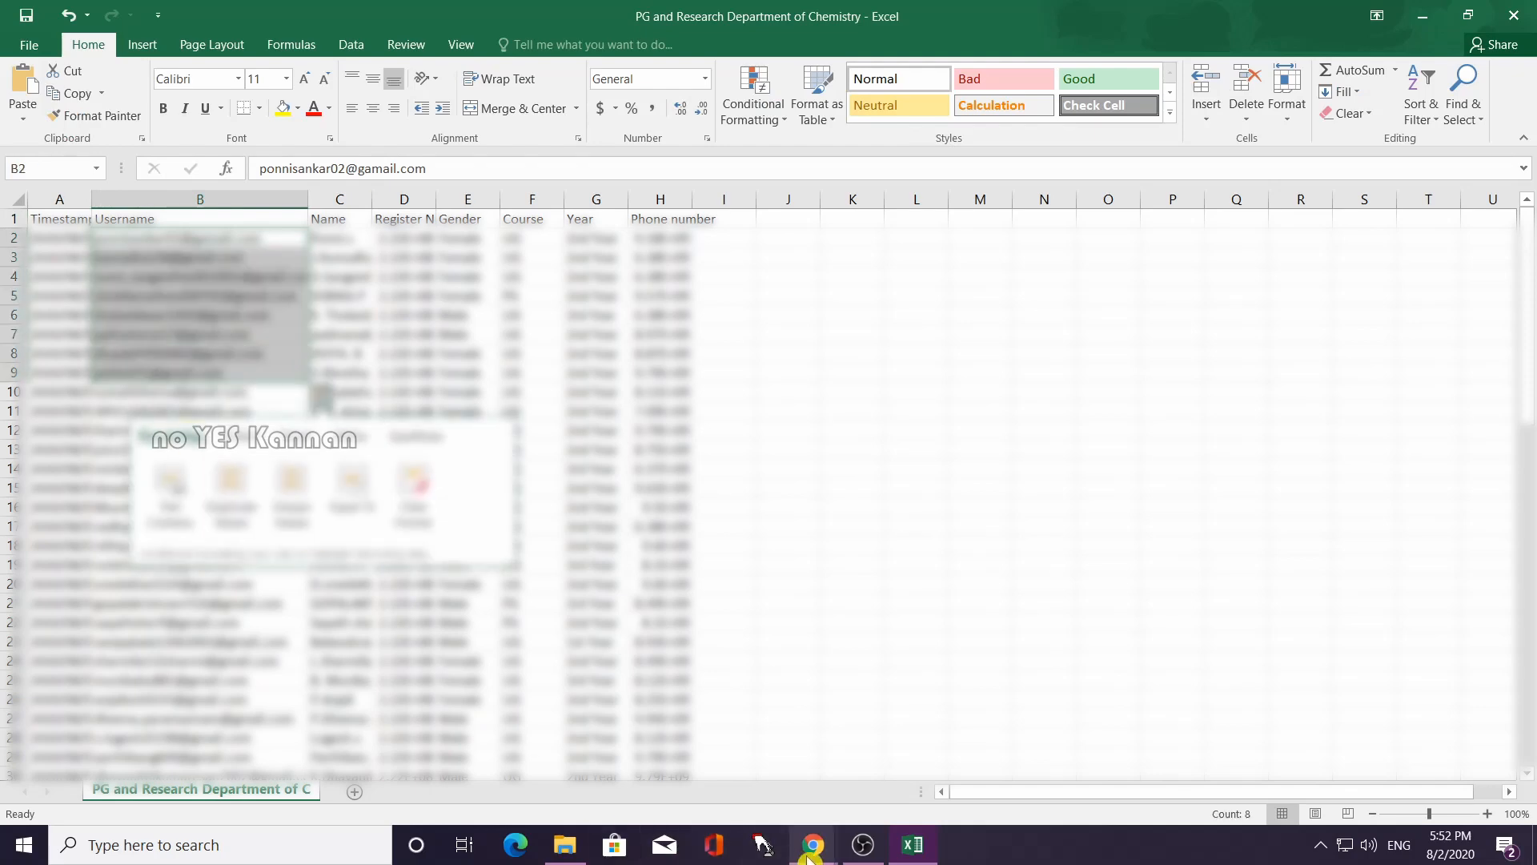
# Switch back to Google Classroom and start a student invitation for the Online Tools class.
pyautogui.moveTo(816, 855)
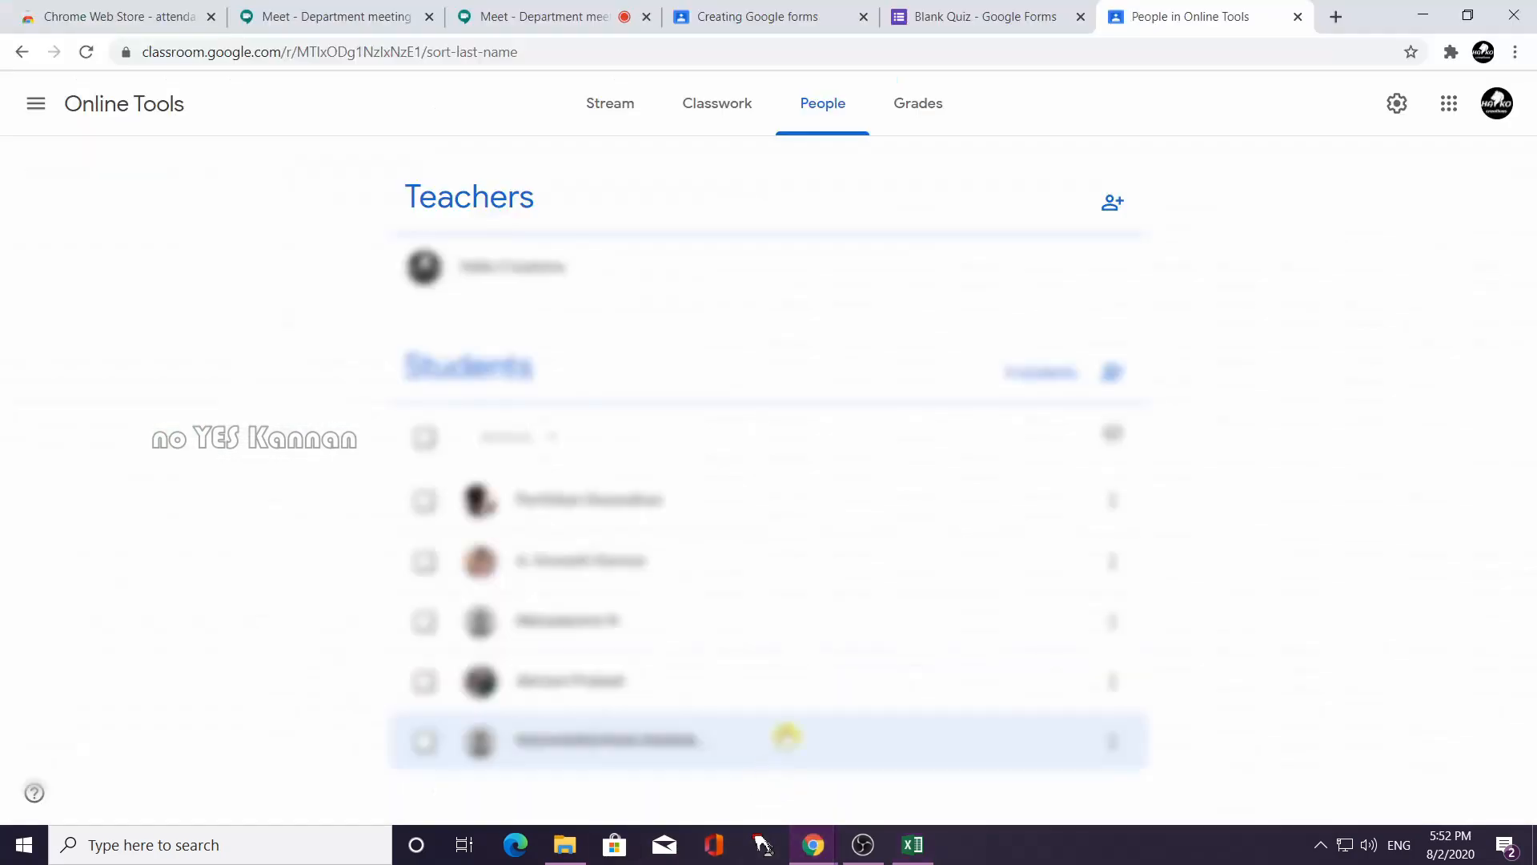
pyautogui.click(767, 773)
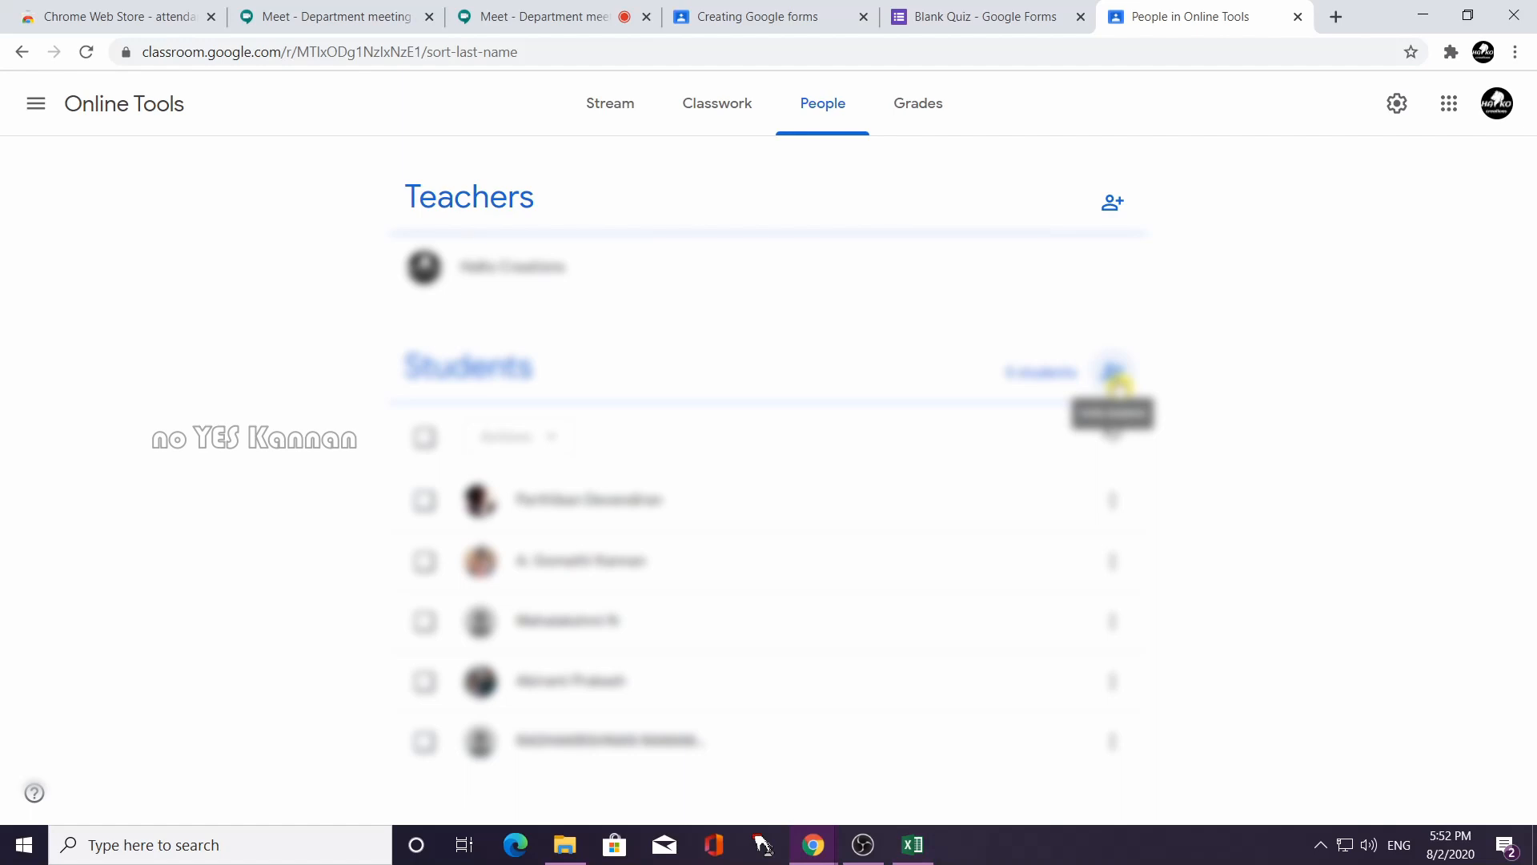
pyautogui.click(1114, 373)
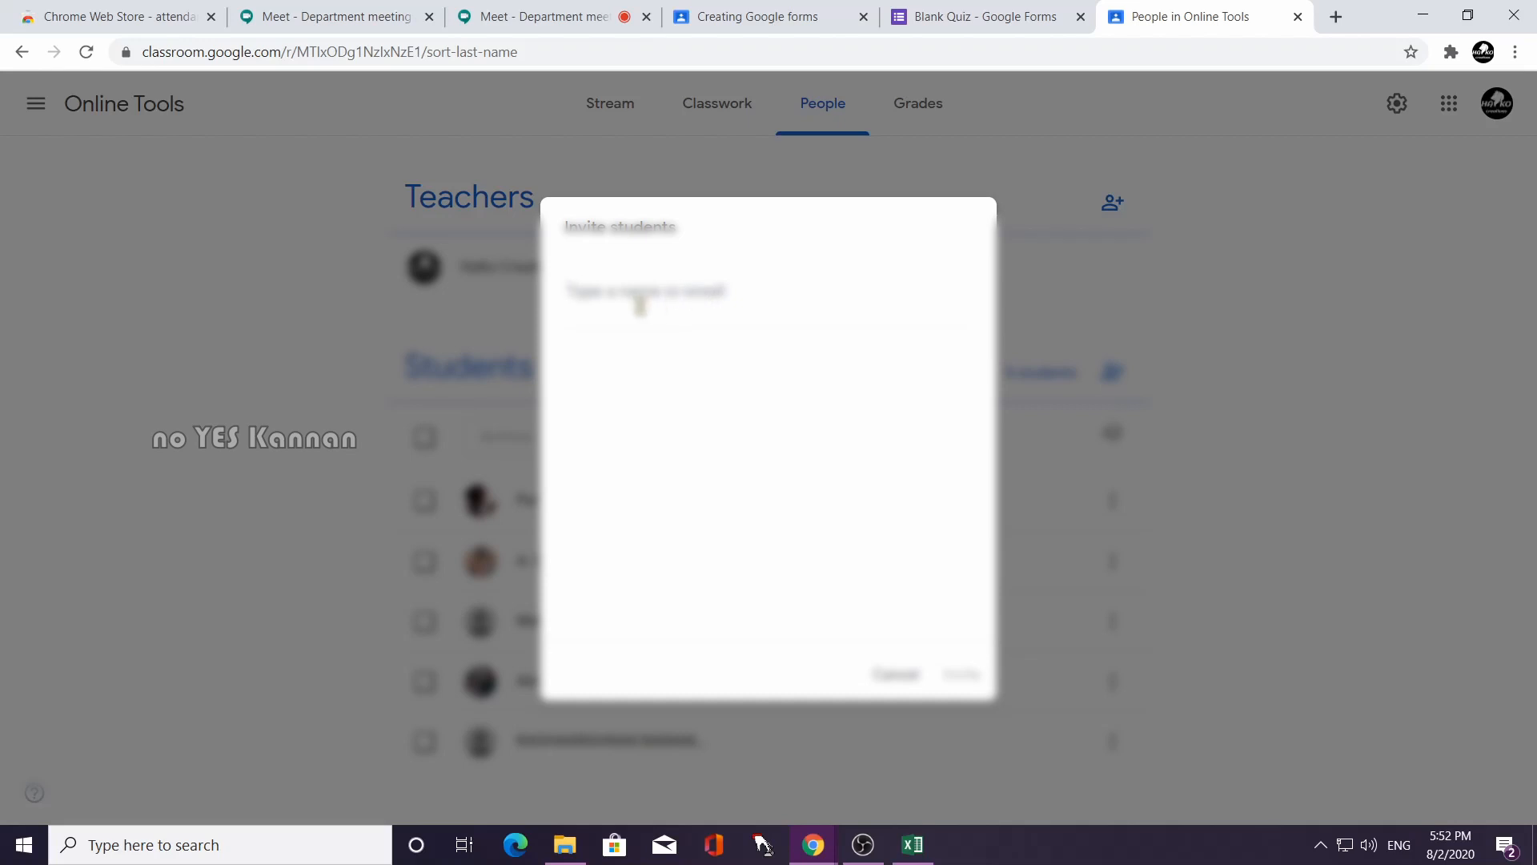
pyautogui.hotkey('ctrl', 'v')
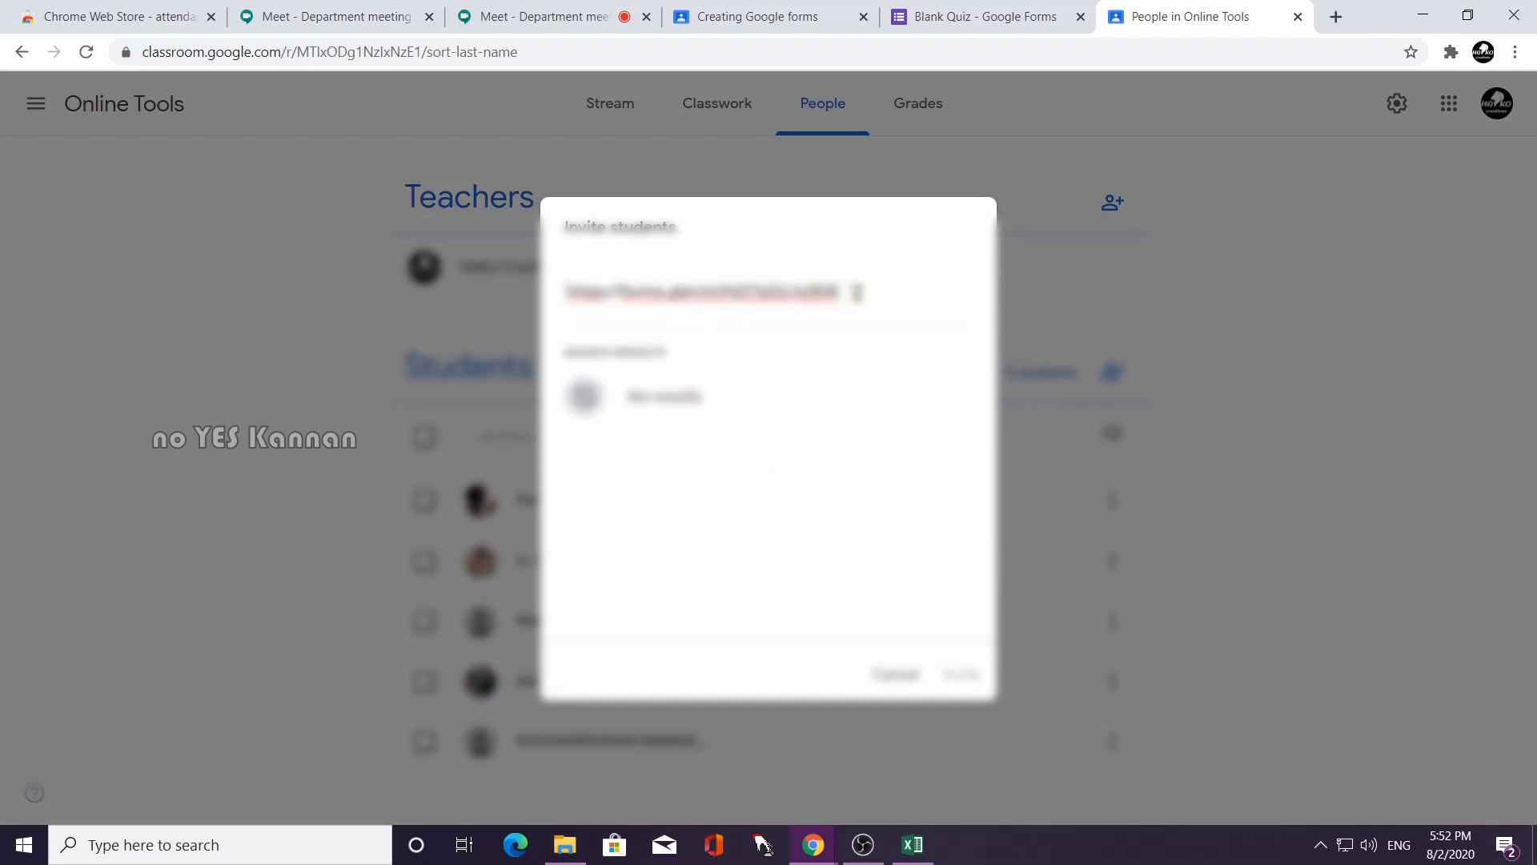
pyautogui.hotkey('ctrl', 'a')
pyautogui.press('BackSpace')
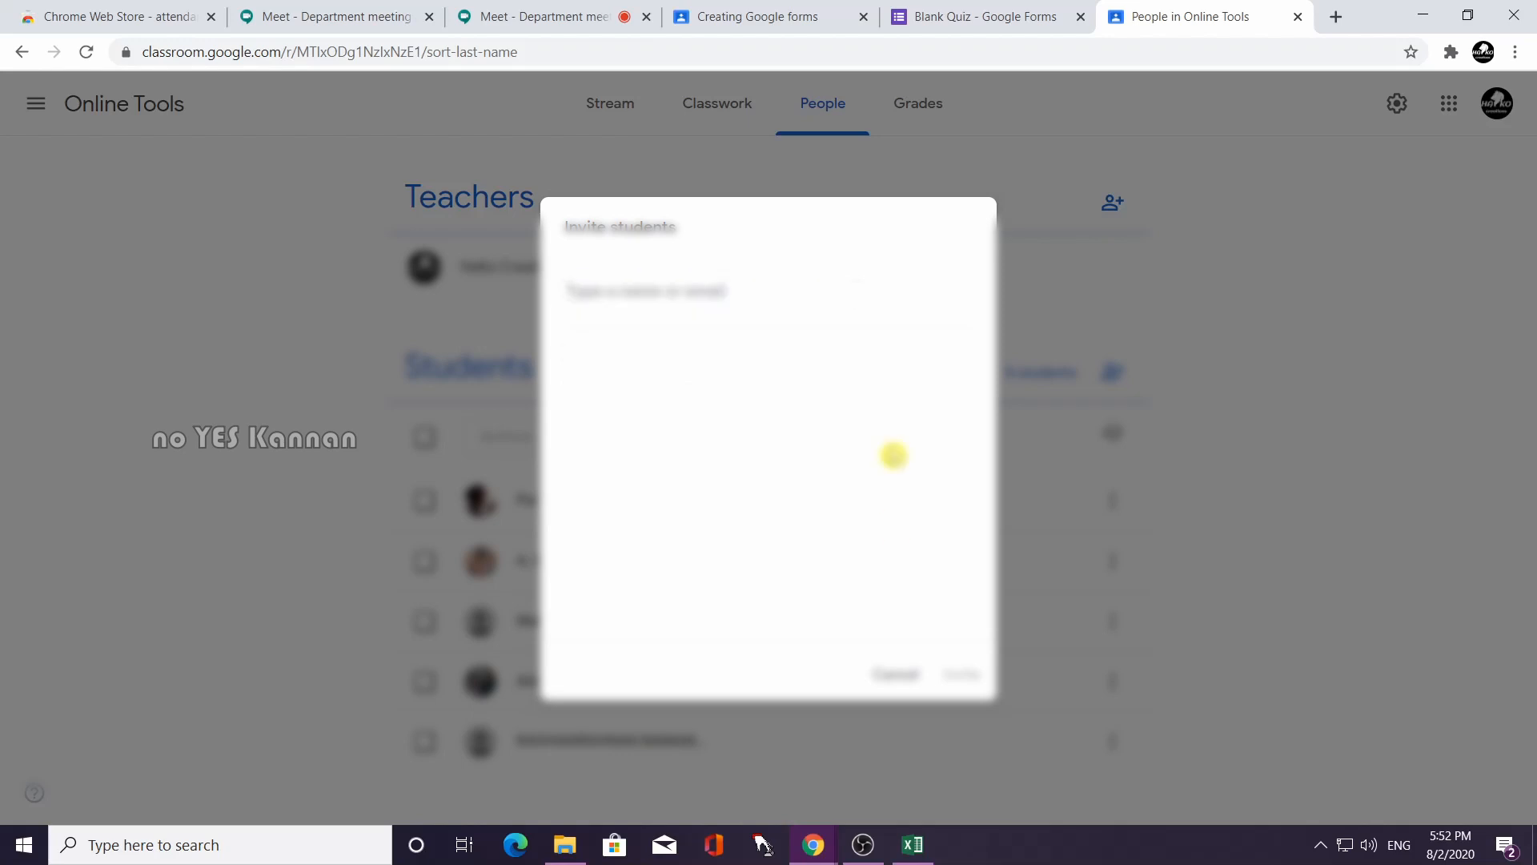
# Copy the e-mail addresses in B2:B9 from Excel and add them as recipients of the Google Classroom student invitation.
pyautogui.click(903, 858)
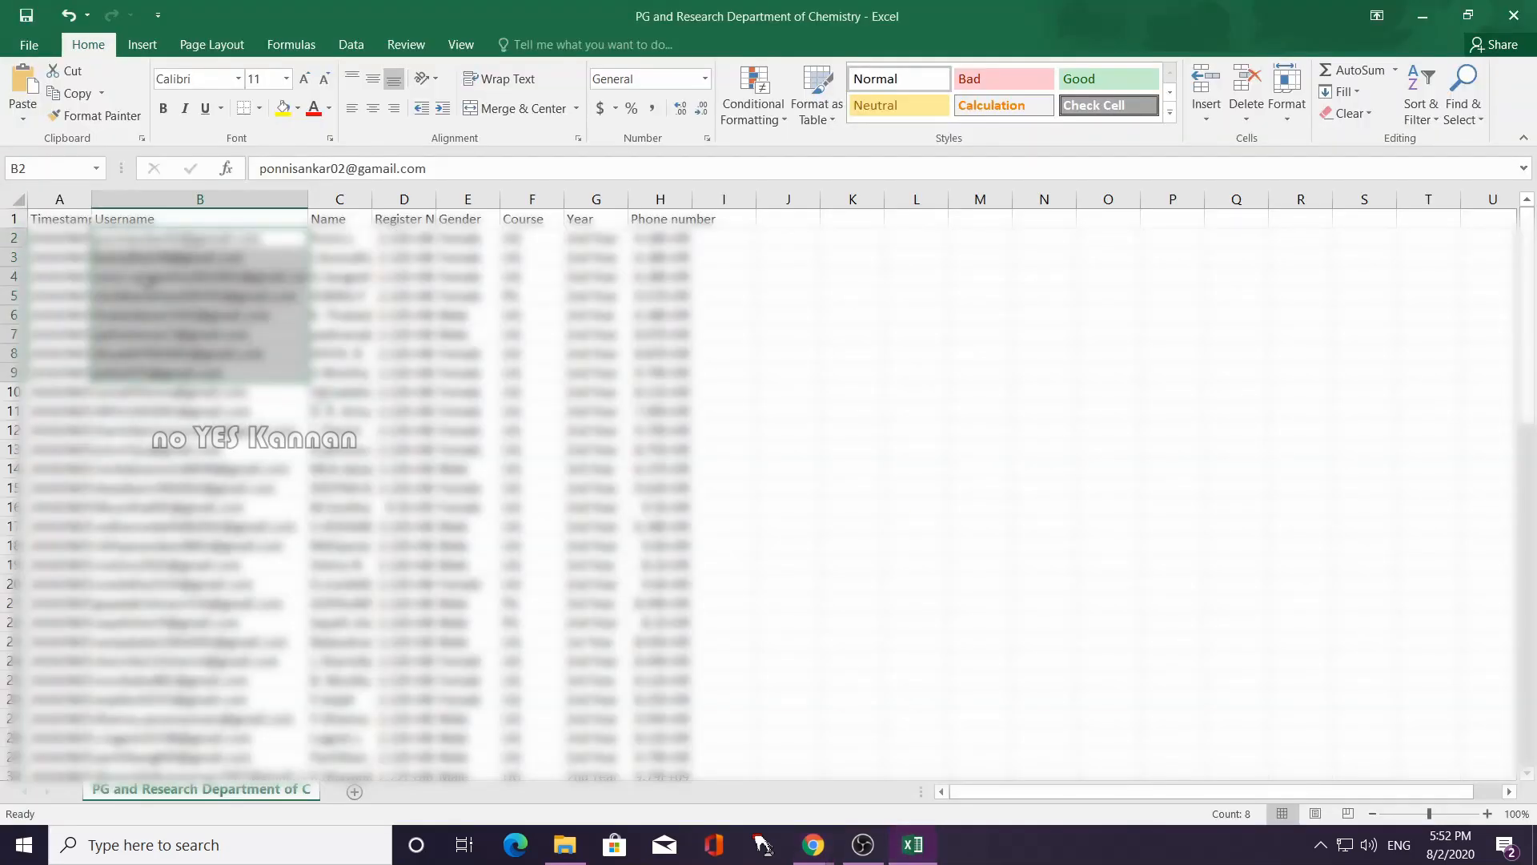
pyautogui.rightClick(148, 276)
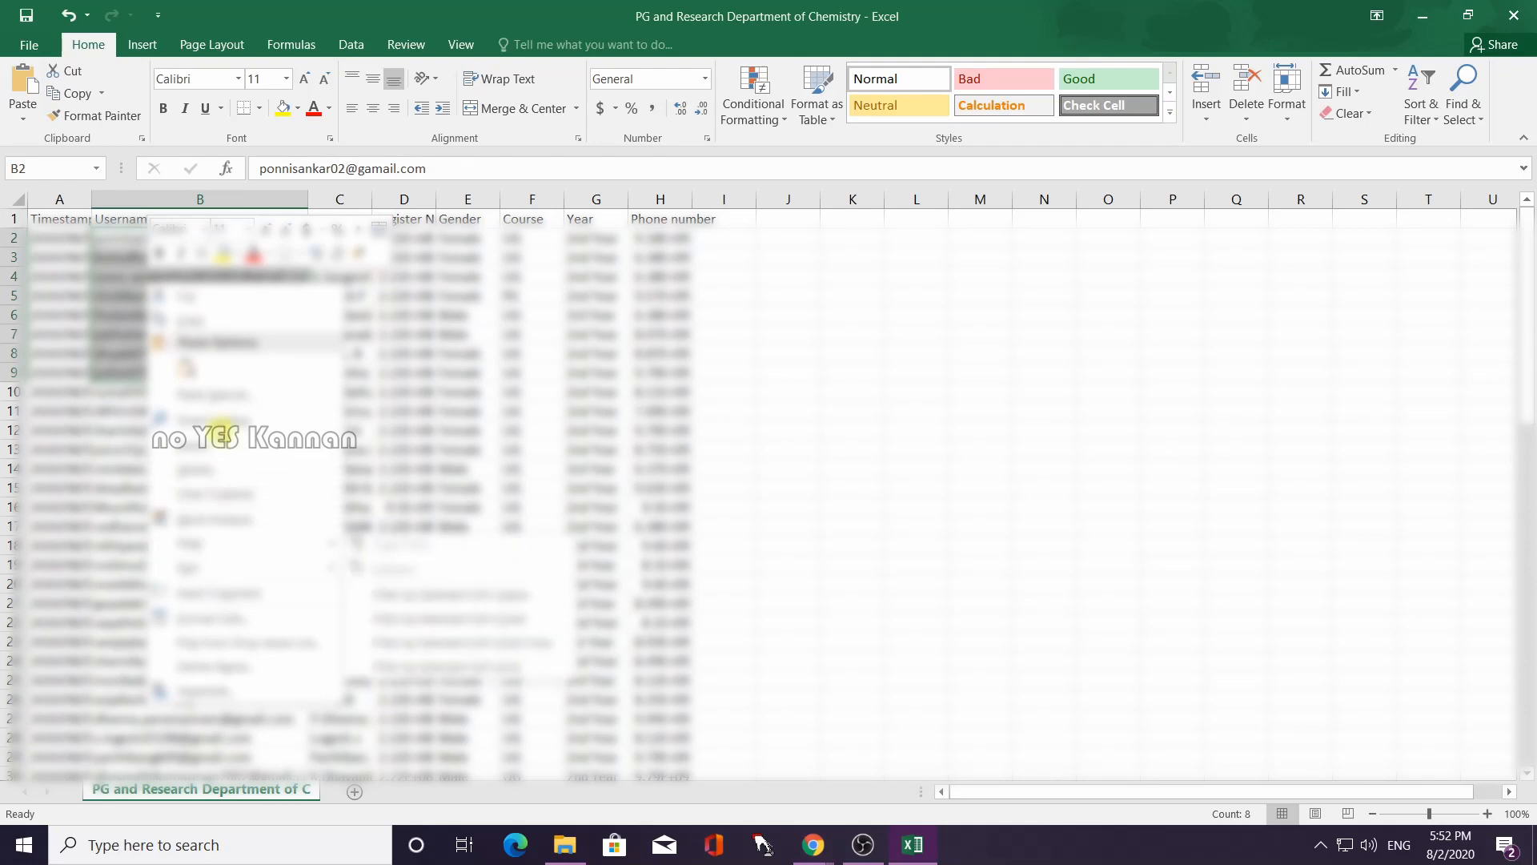
pyautogui.click(196, 321)
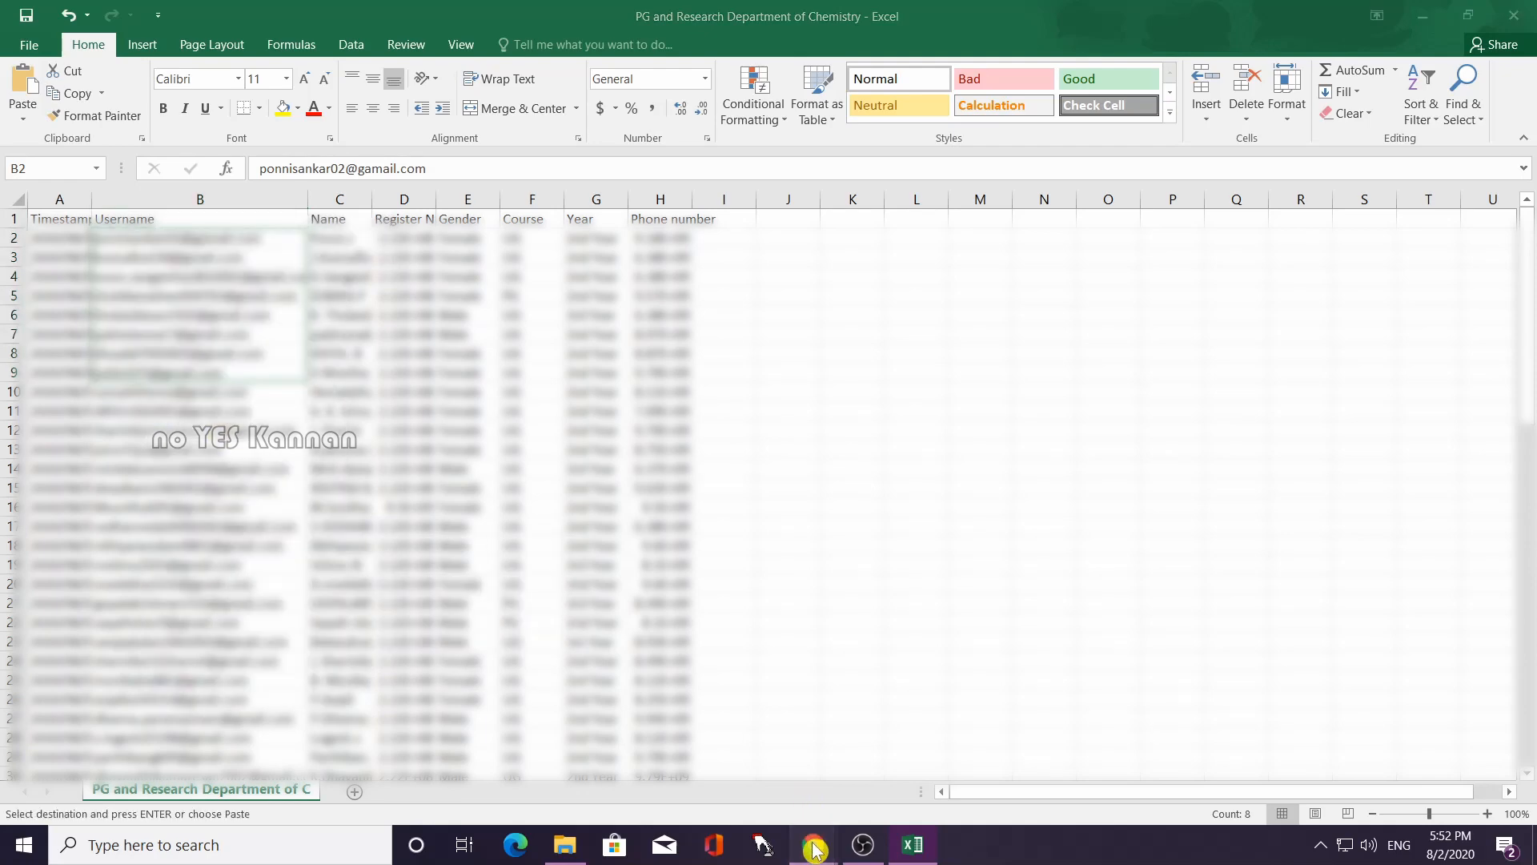
pyautogui.click(752, 775)
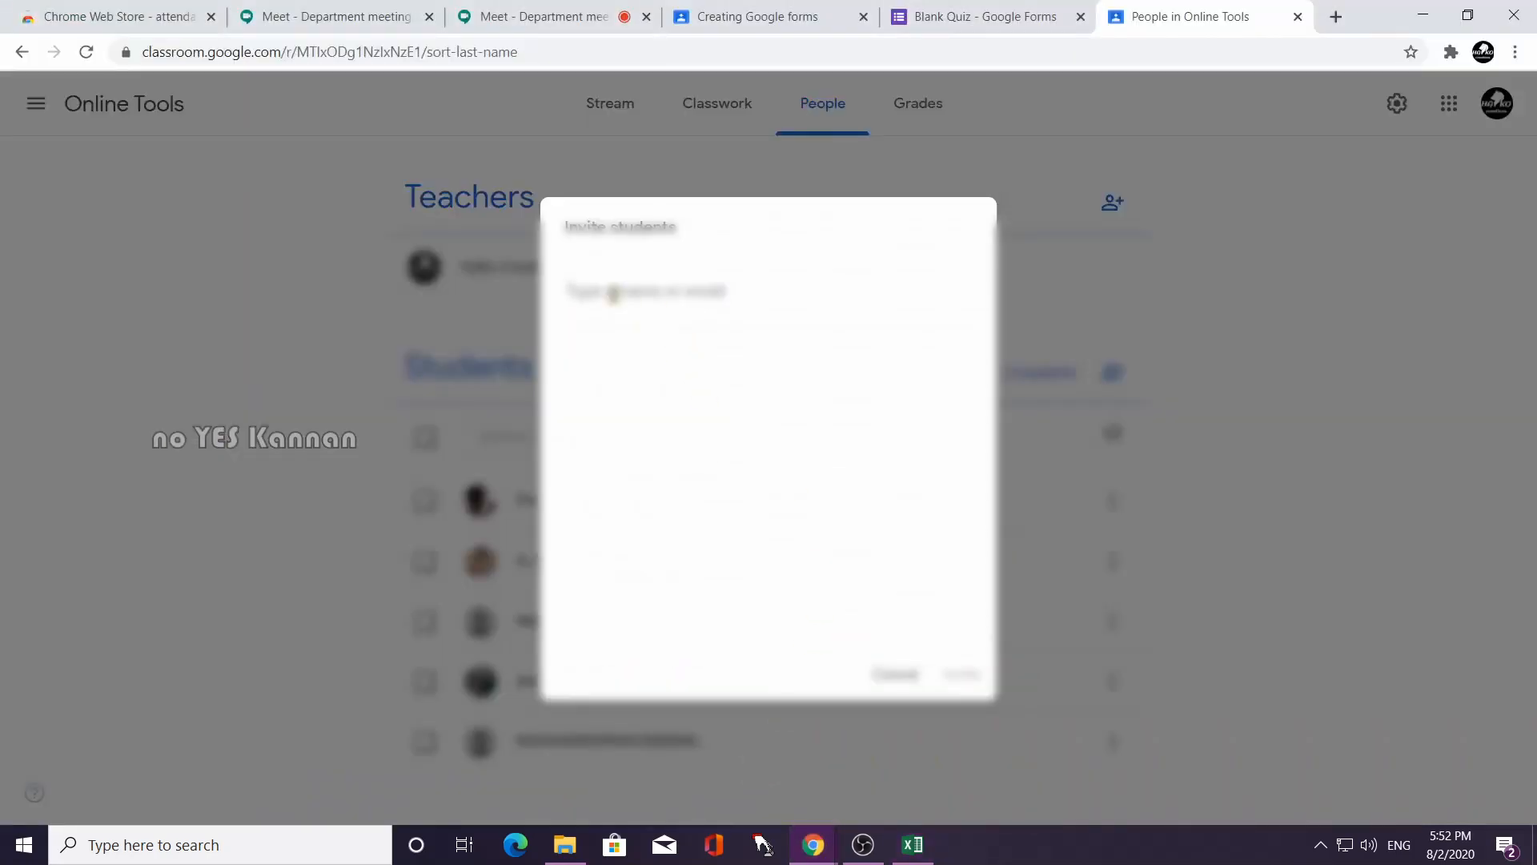
pyautogui.rightClick(613, 293)
pyautogui.click(686, 446)
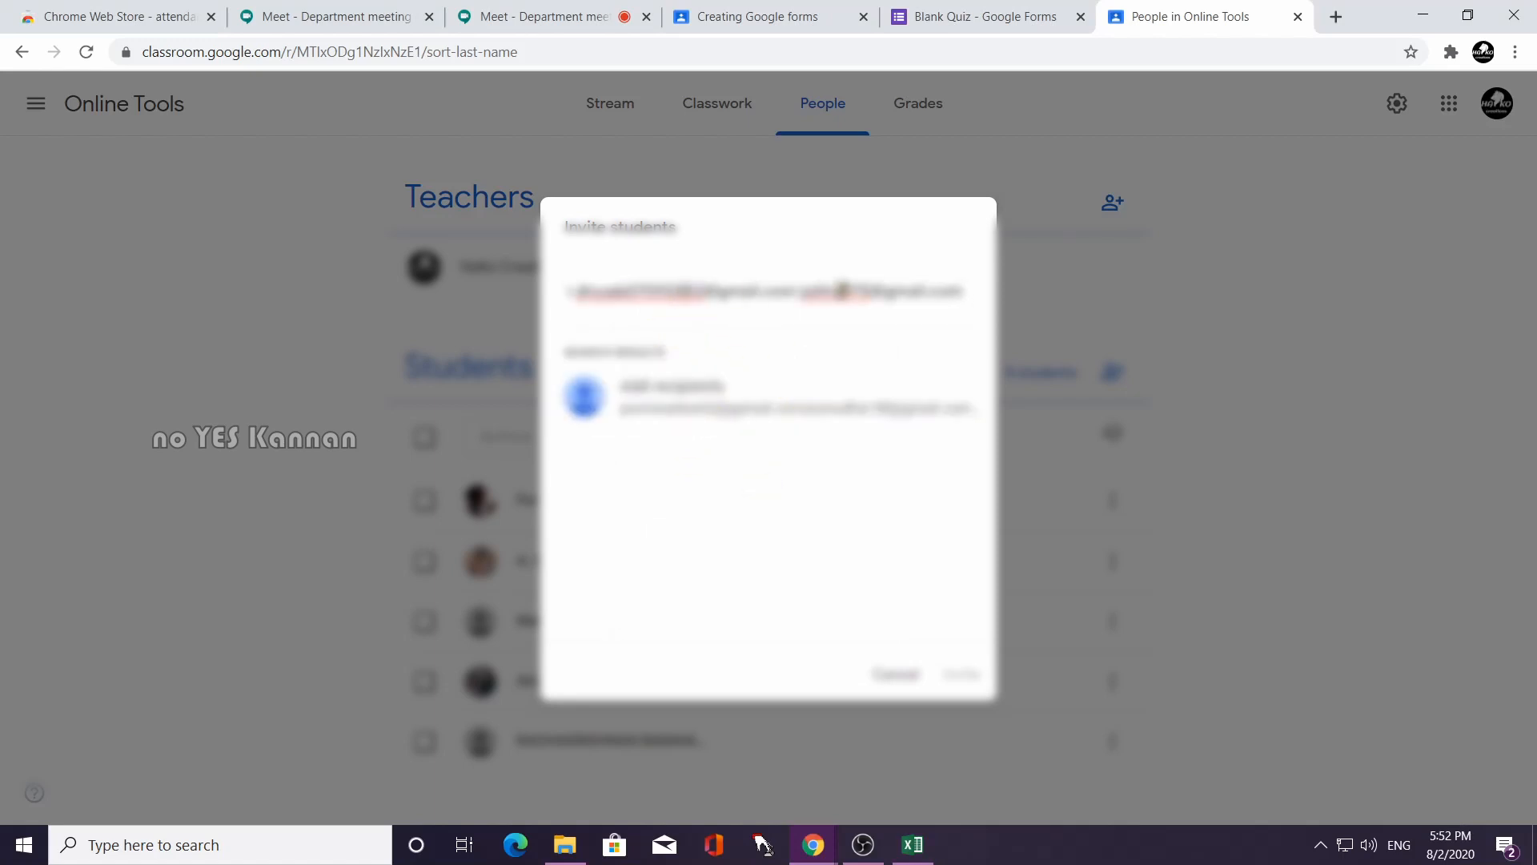
pyautogui.press('Home')
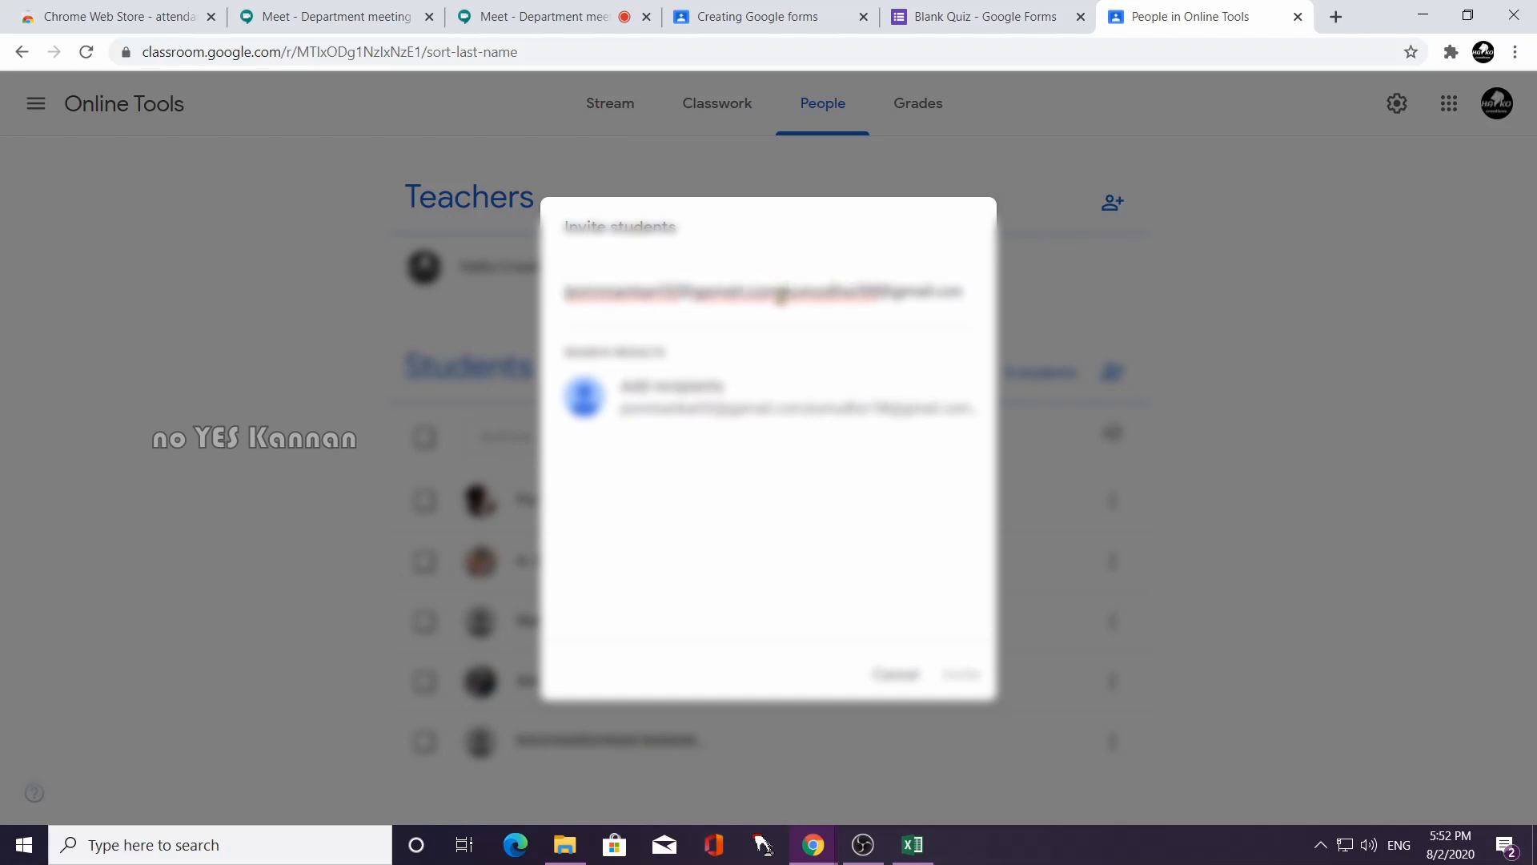
pyautogui.press('Return')
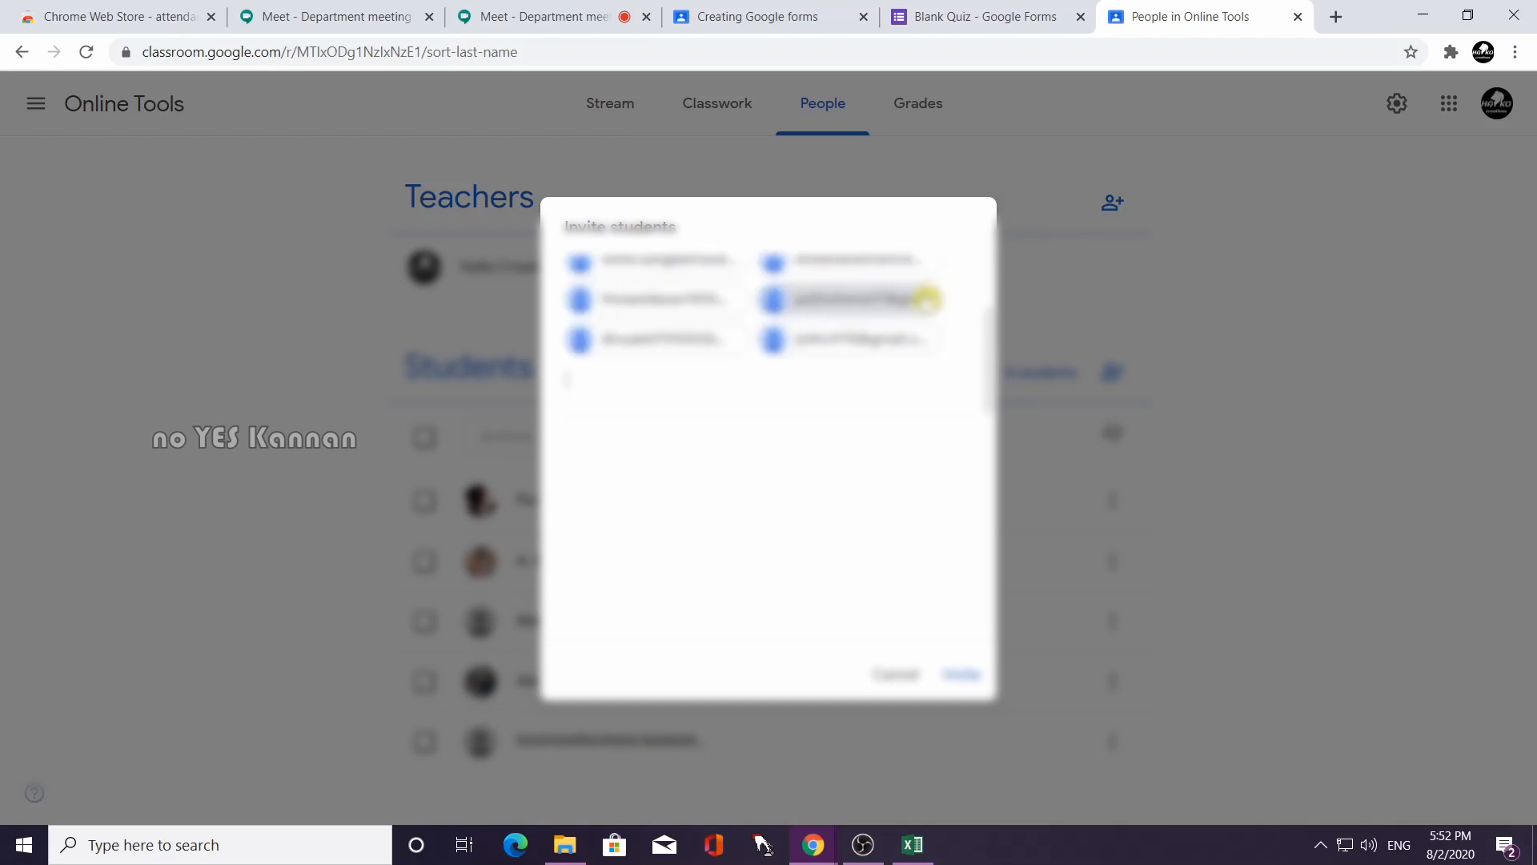
# Remove the third recipient from the student invitation and cancel the invitation without sending it.
pyautogui.moveTo(989, 408); pyautogui.dragTo(989, 333)
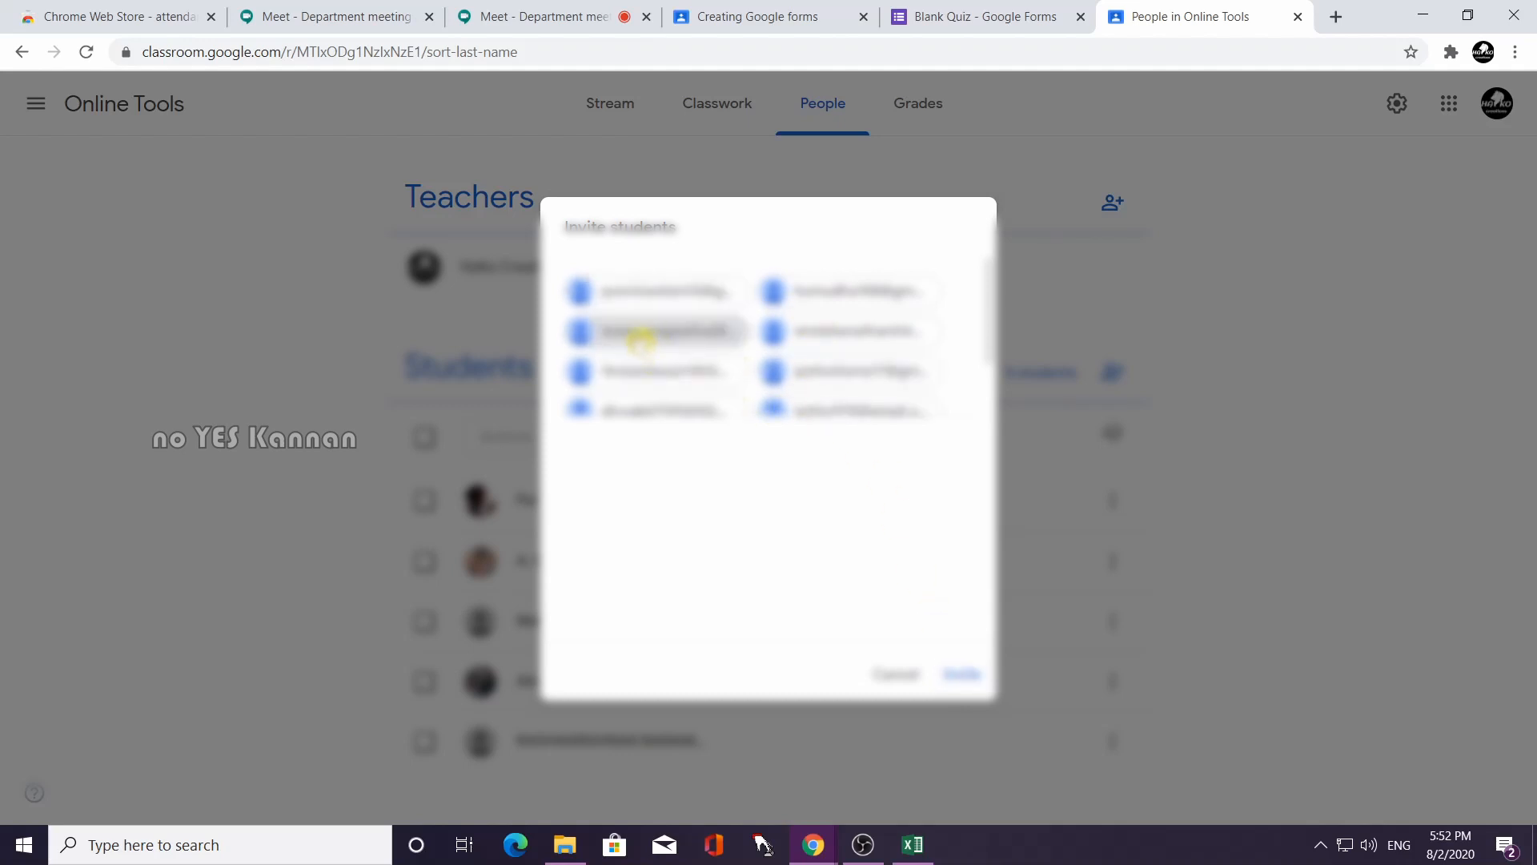
pyautogui.click(643, 341)
pyautogui.click(776, 332)
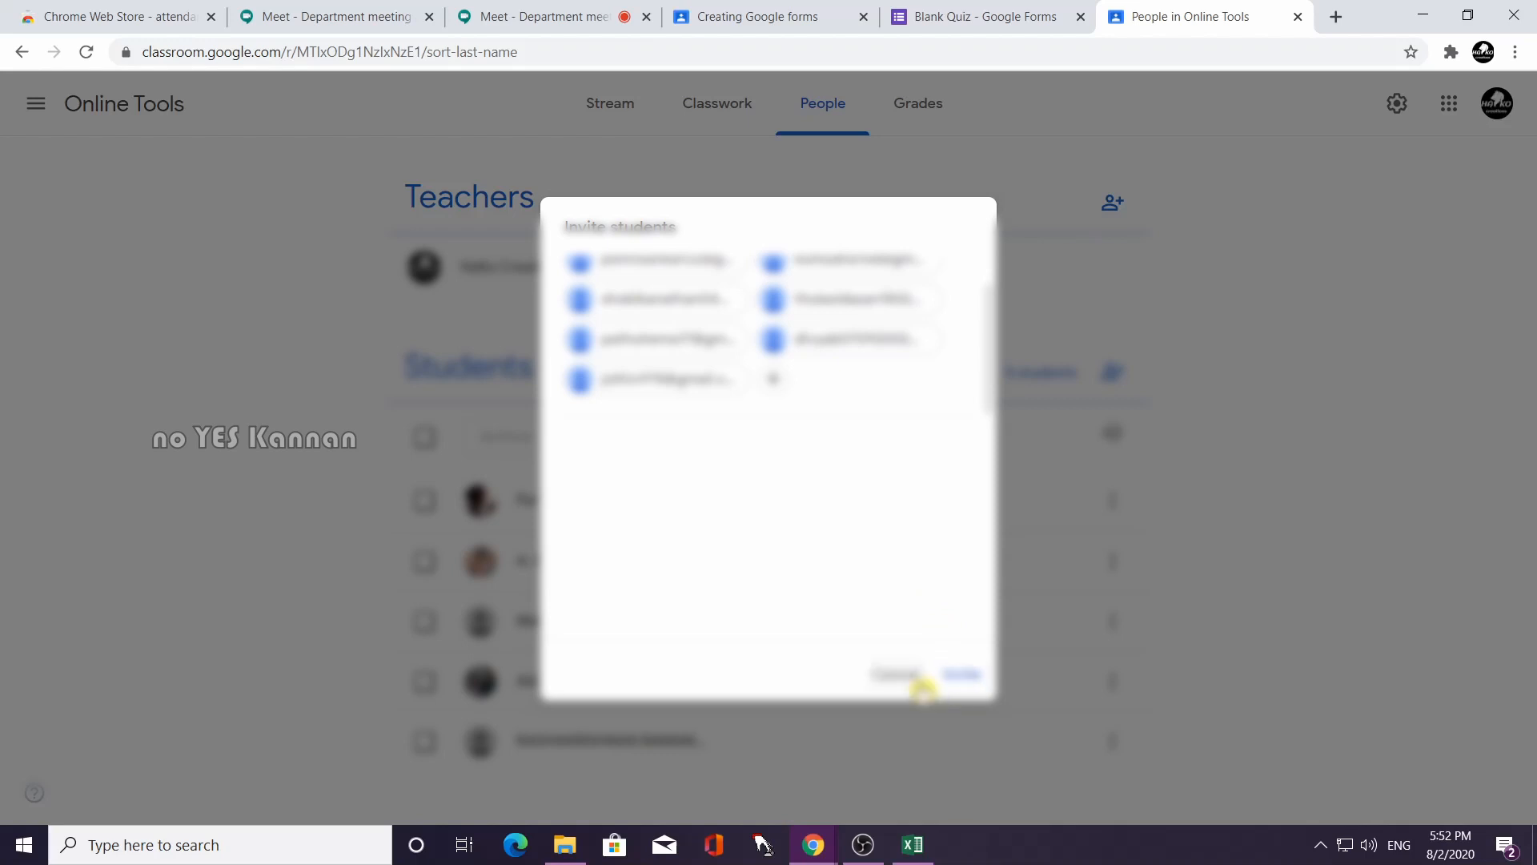
pyautogui.moveTo(995, 407); pyautogui.dragTo(988, 344)
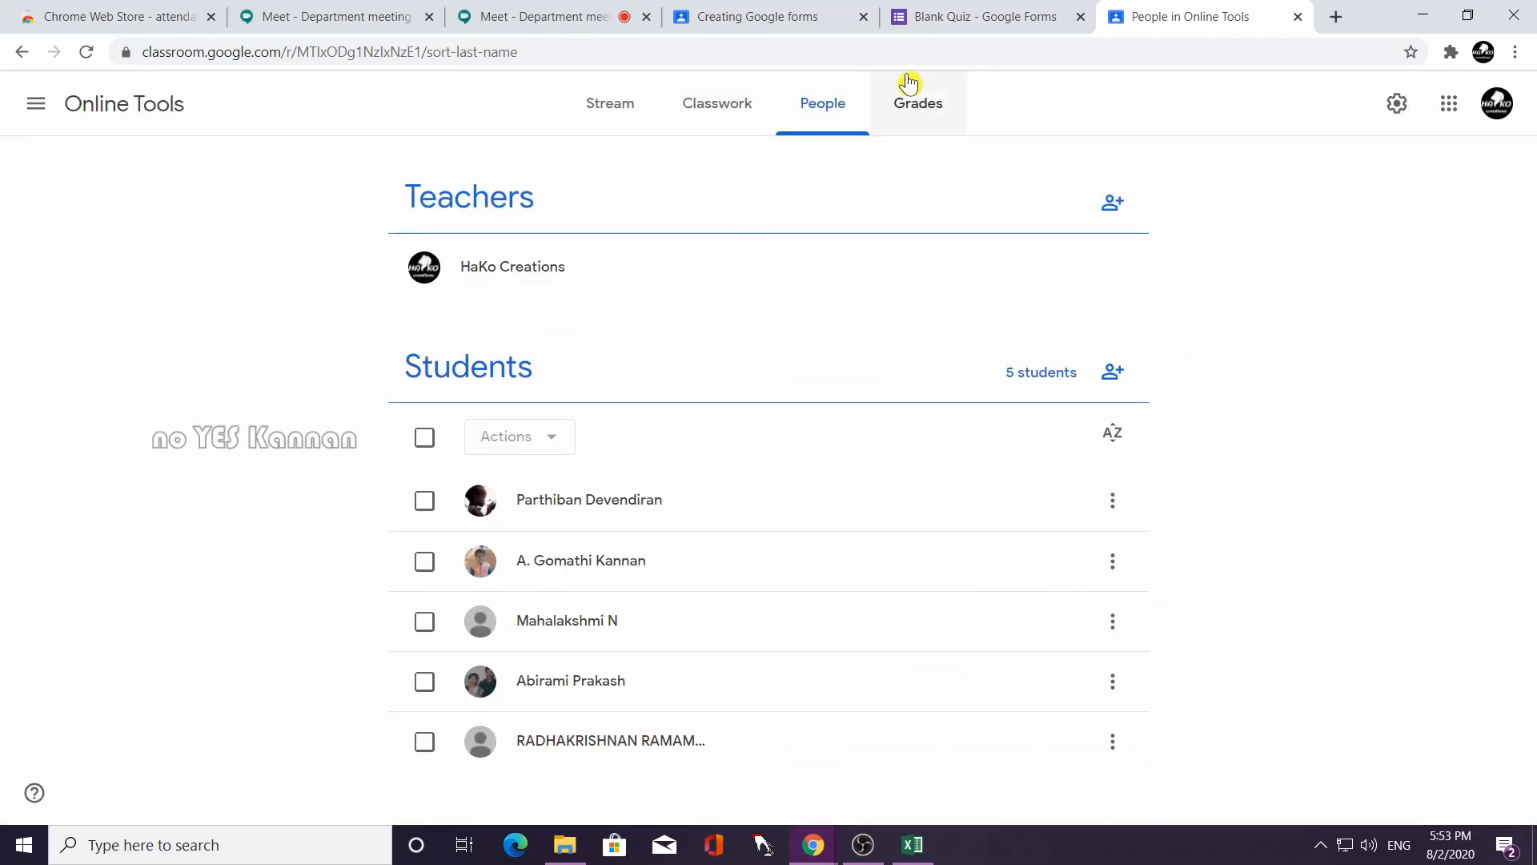
# View the student grades for the Online Tools class and close the gradebook tab.
pyautogui.click(919, 106)
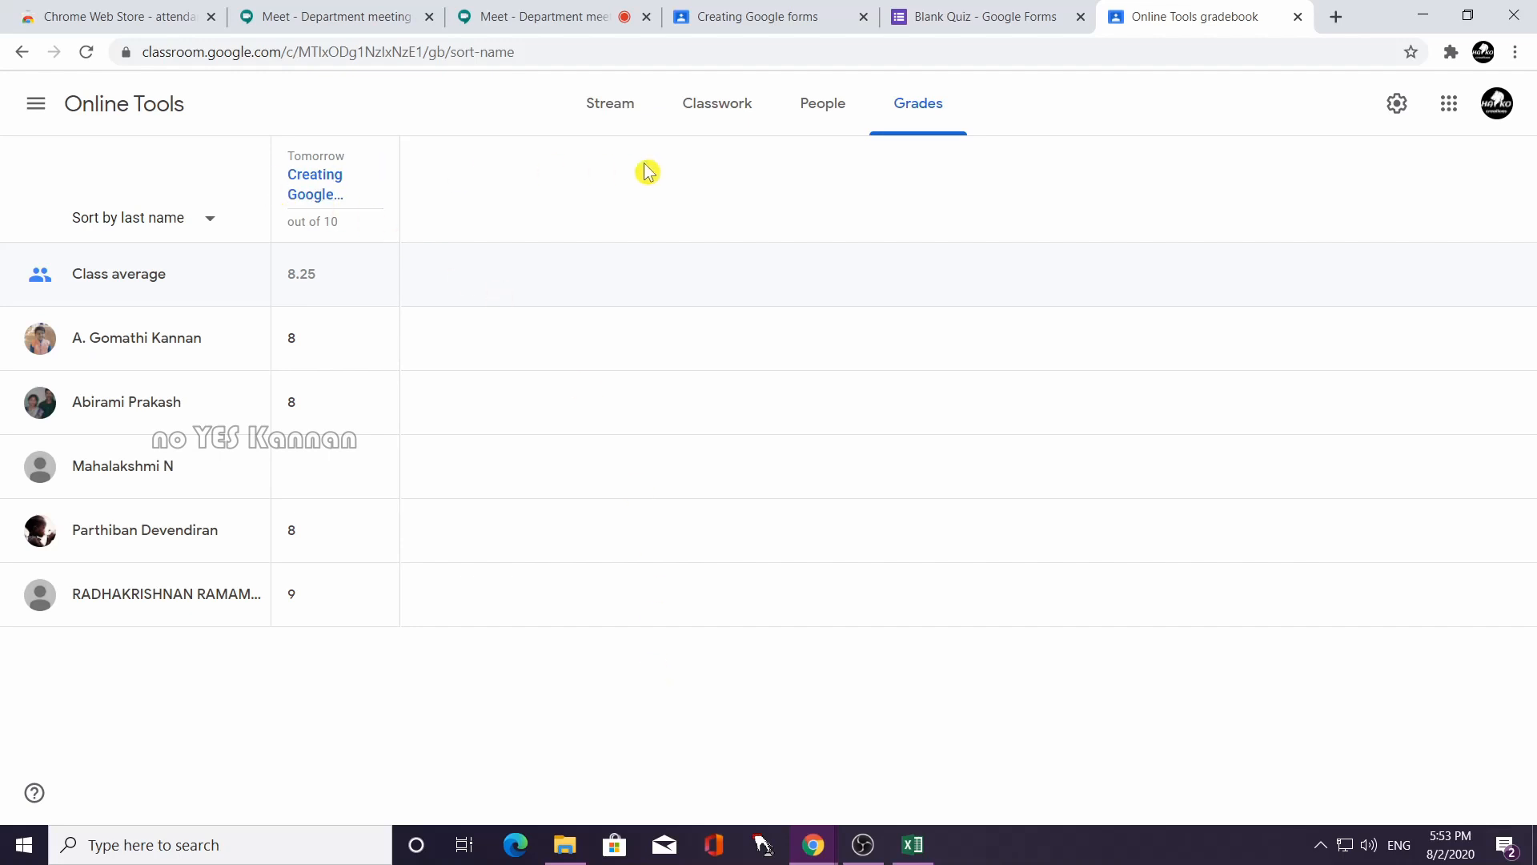
pyautogui.click(1298, 18)
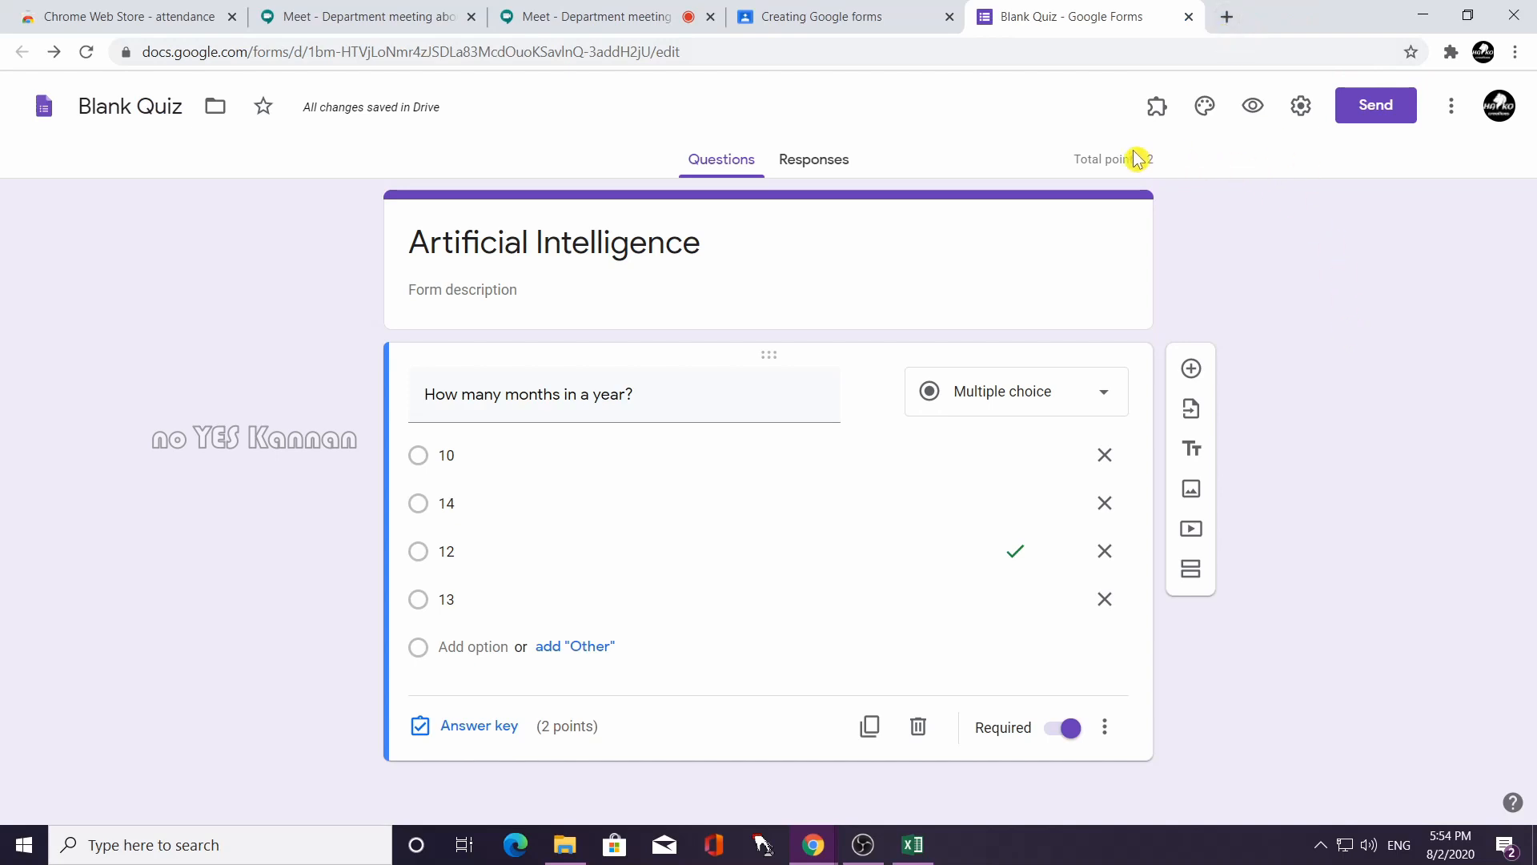
# Open Google Jamboard from the Google apps list in a new browser tab.
pyautogui.click(1226, 18)
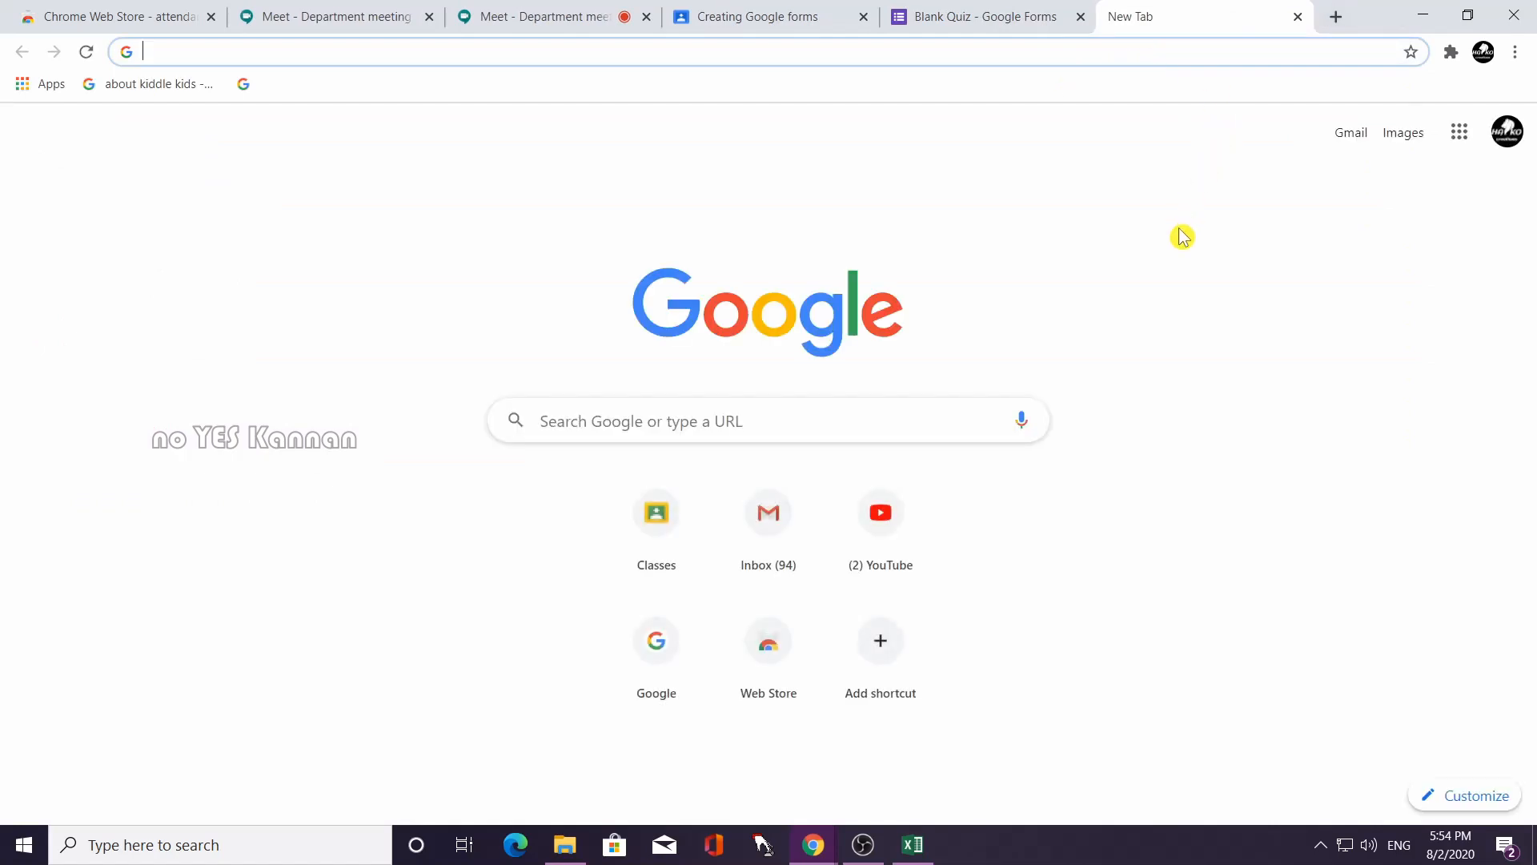
pyautogui.click(1459, 134)
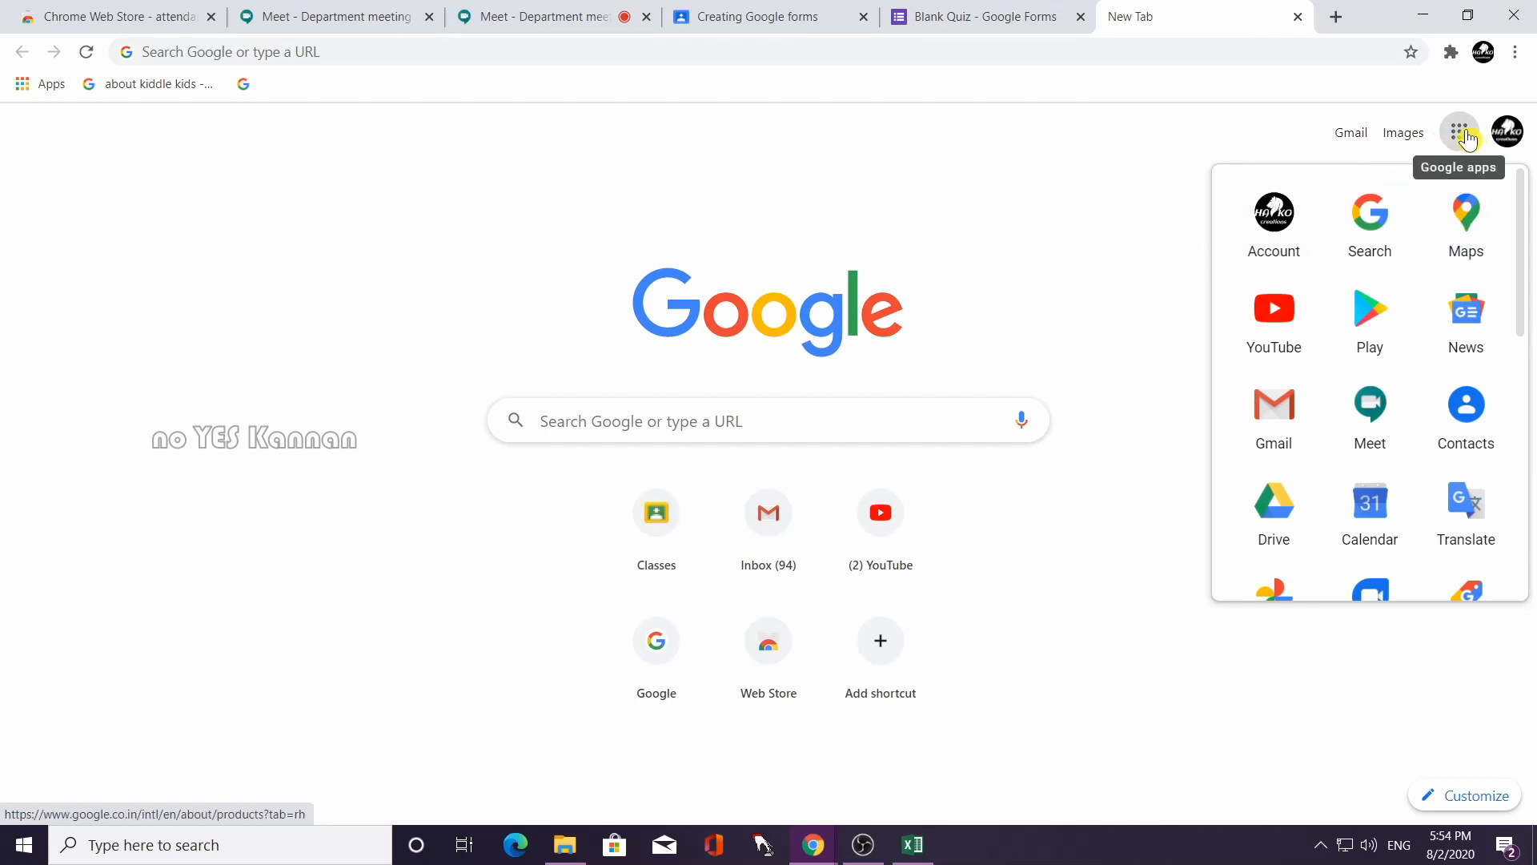
pyautogui.scroll(-5, 1414, 377)
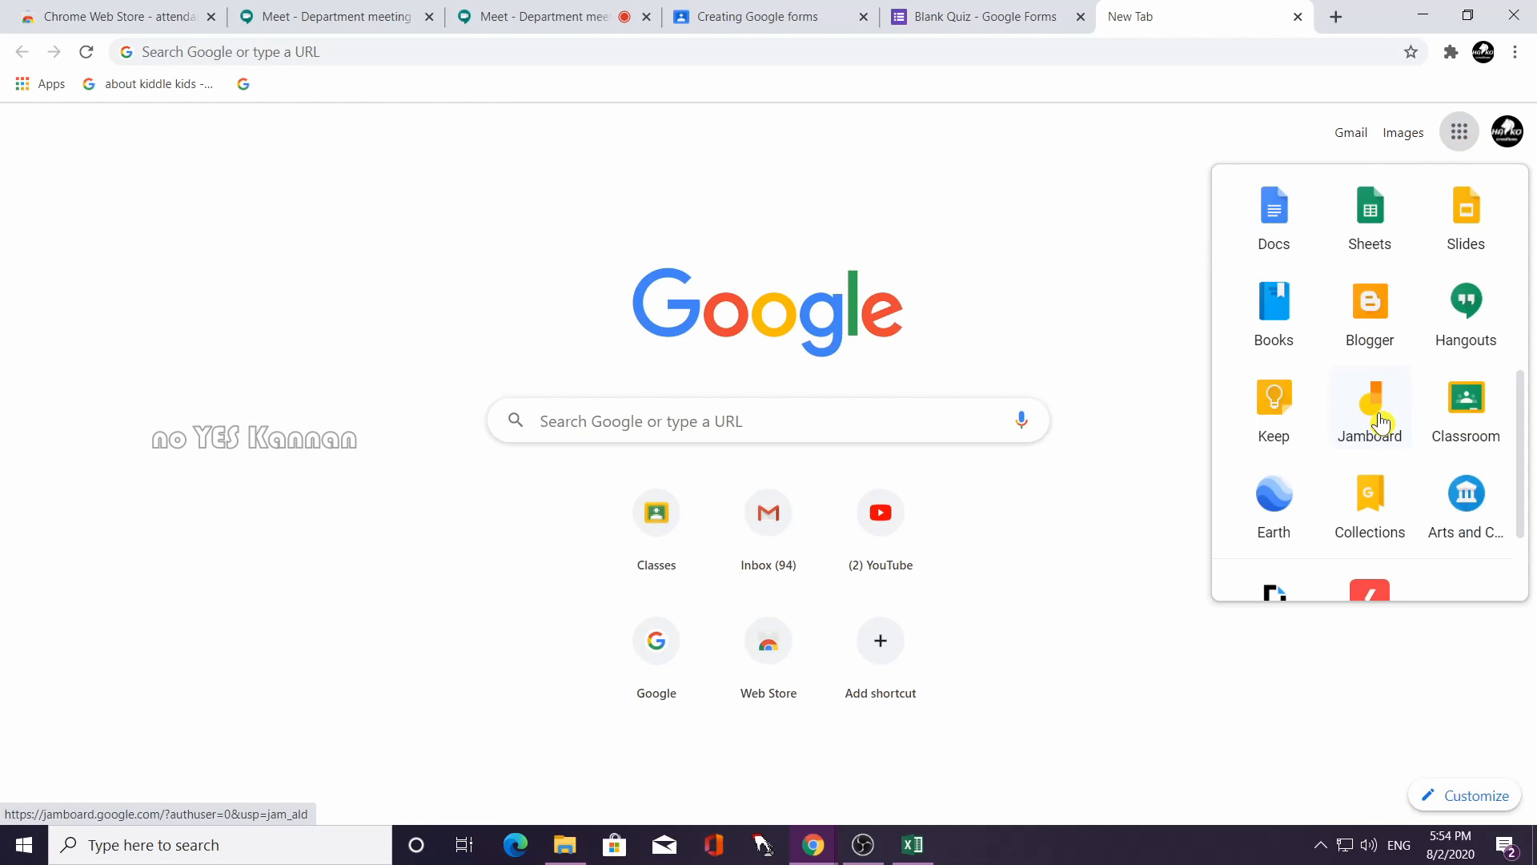
pyautogui.click(1380, 422)
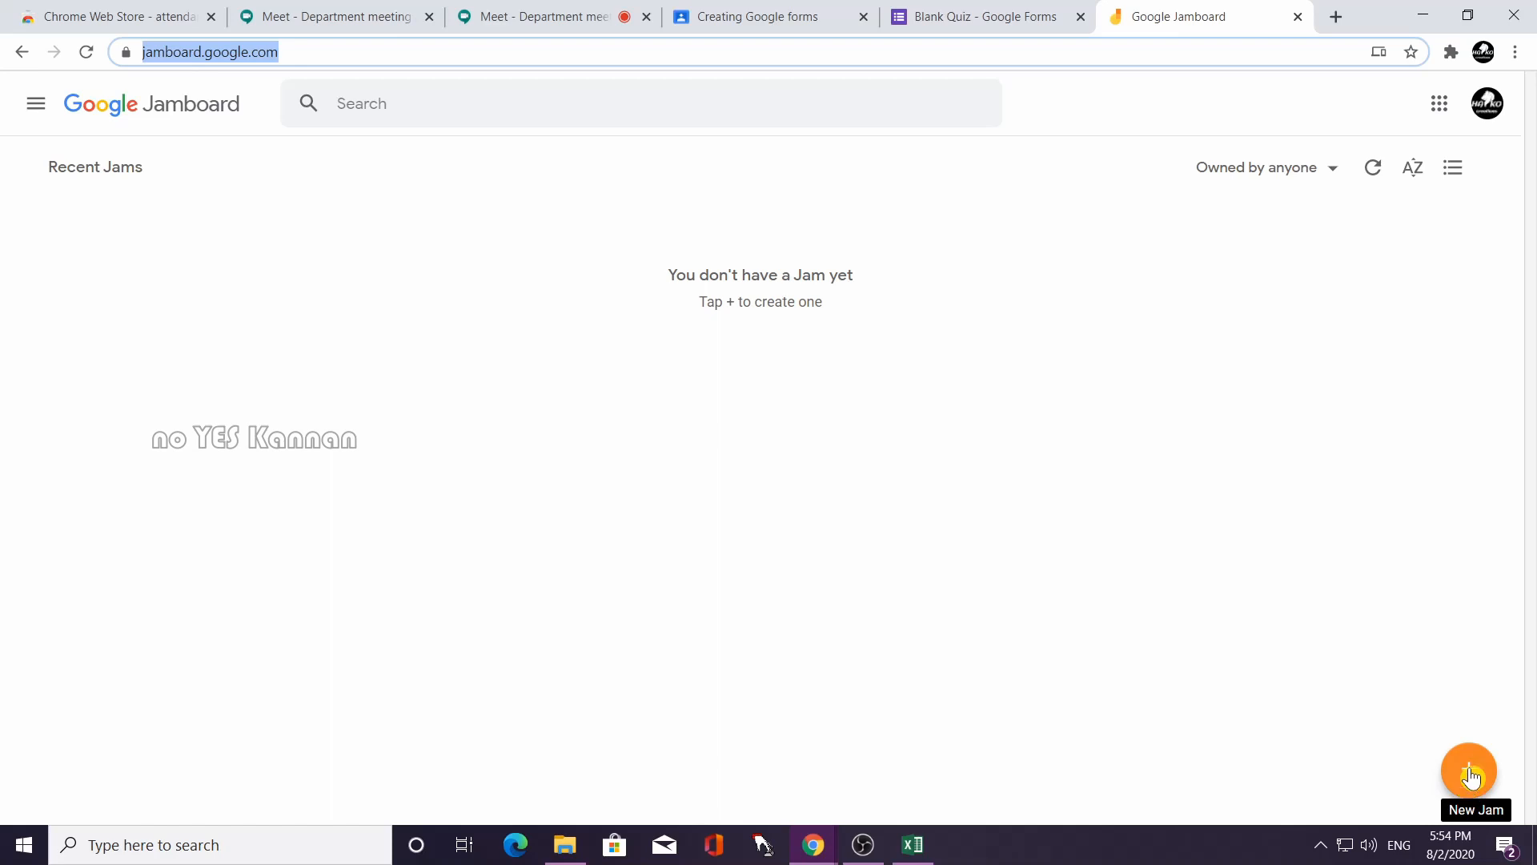
# Check the ongoing Google Meet presentation and return to Google Jamboard.
pyautogui.click(525, 16)
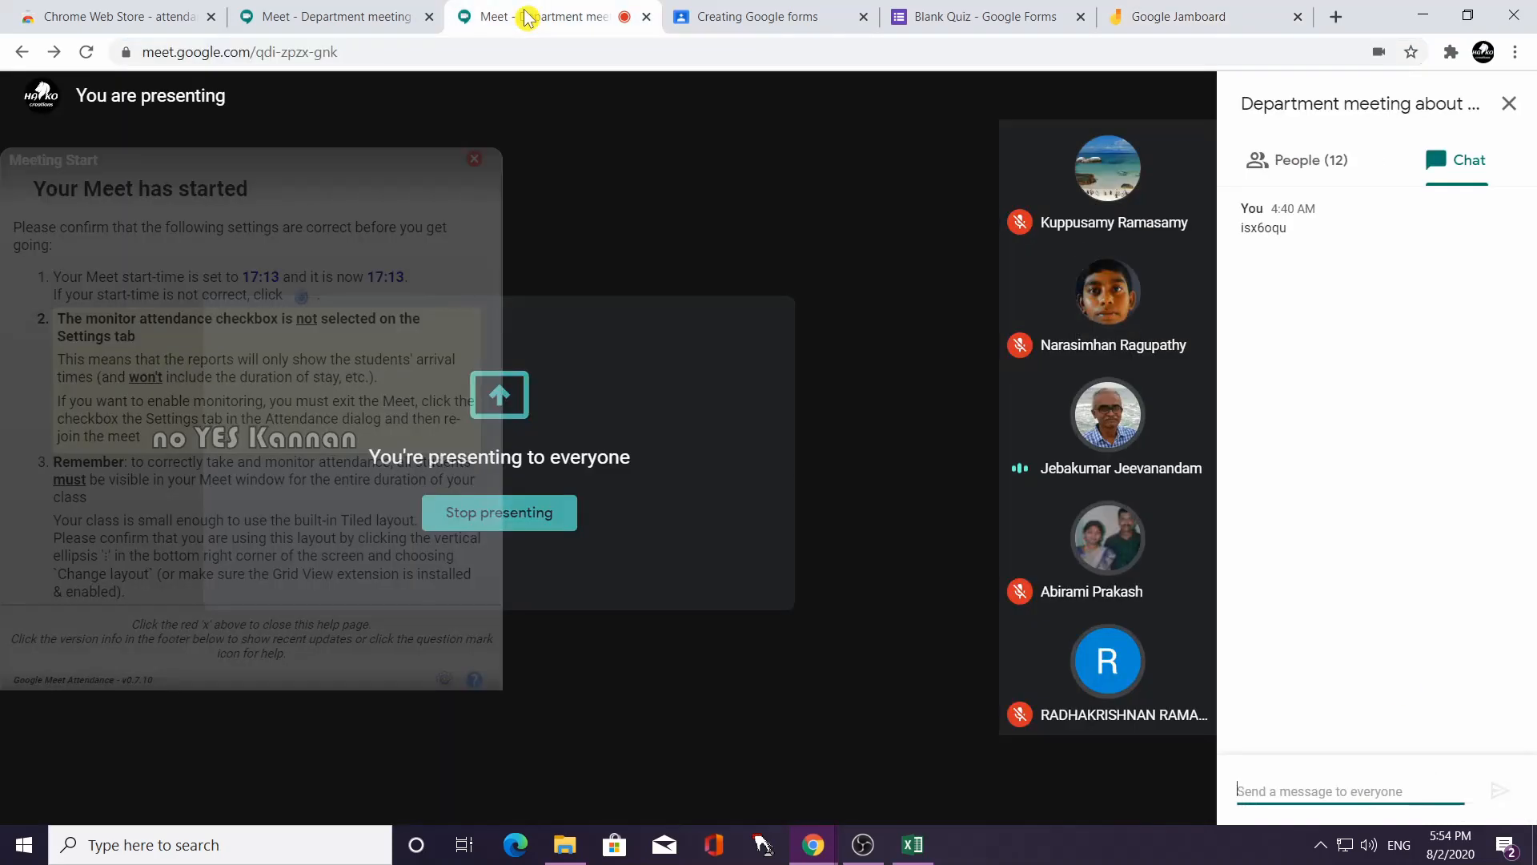
pyautogui.click(1177, 17)
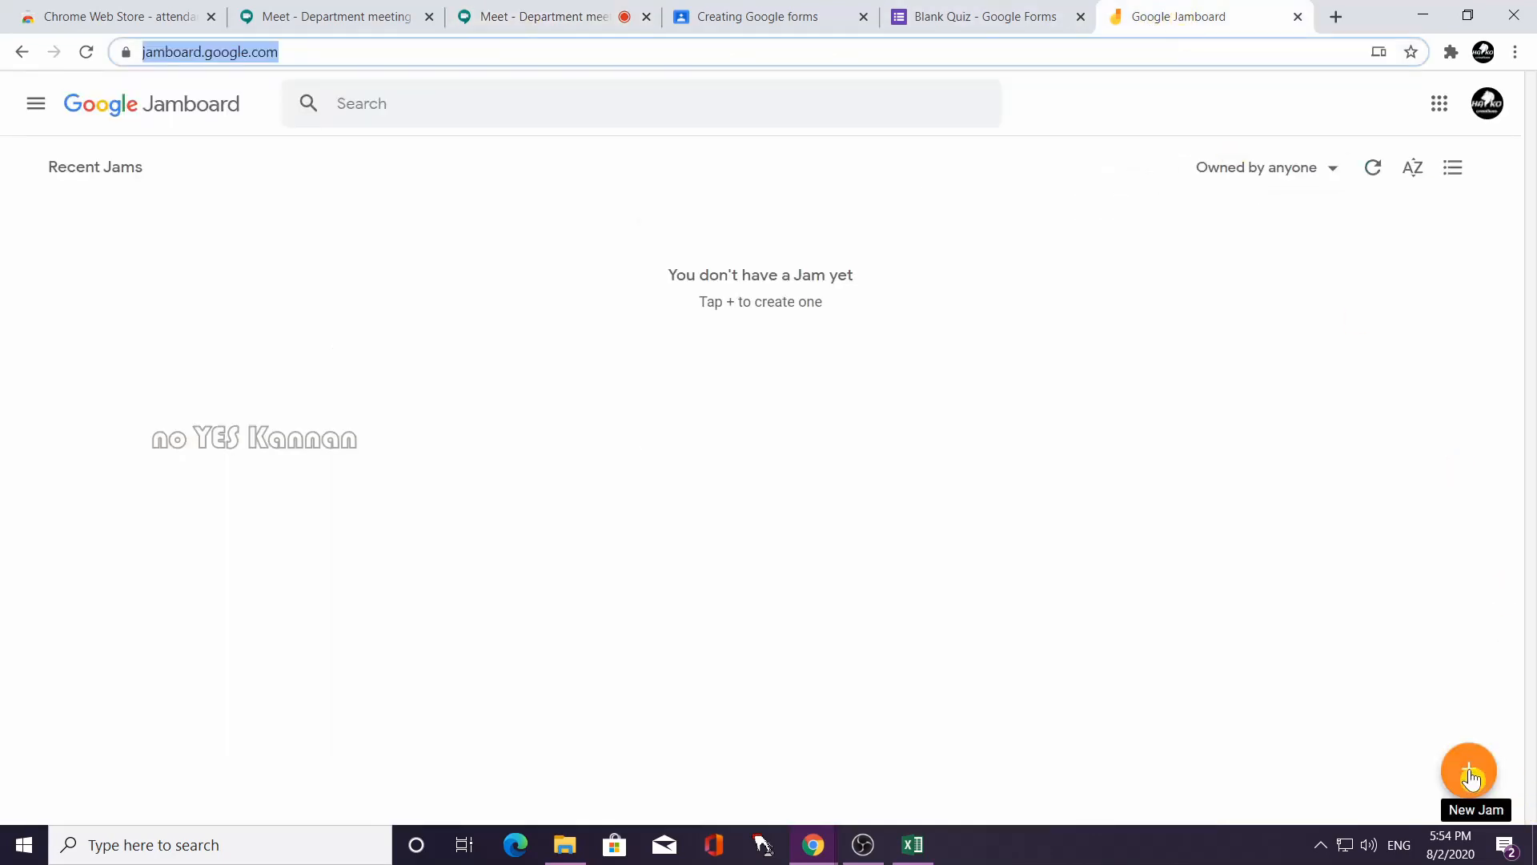
pyautogui.press('super+plus')
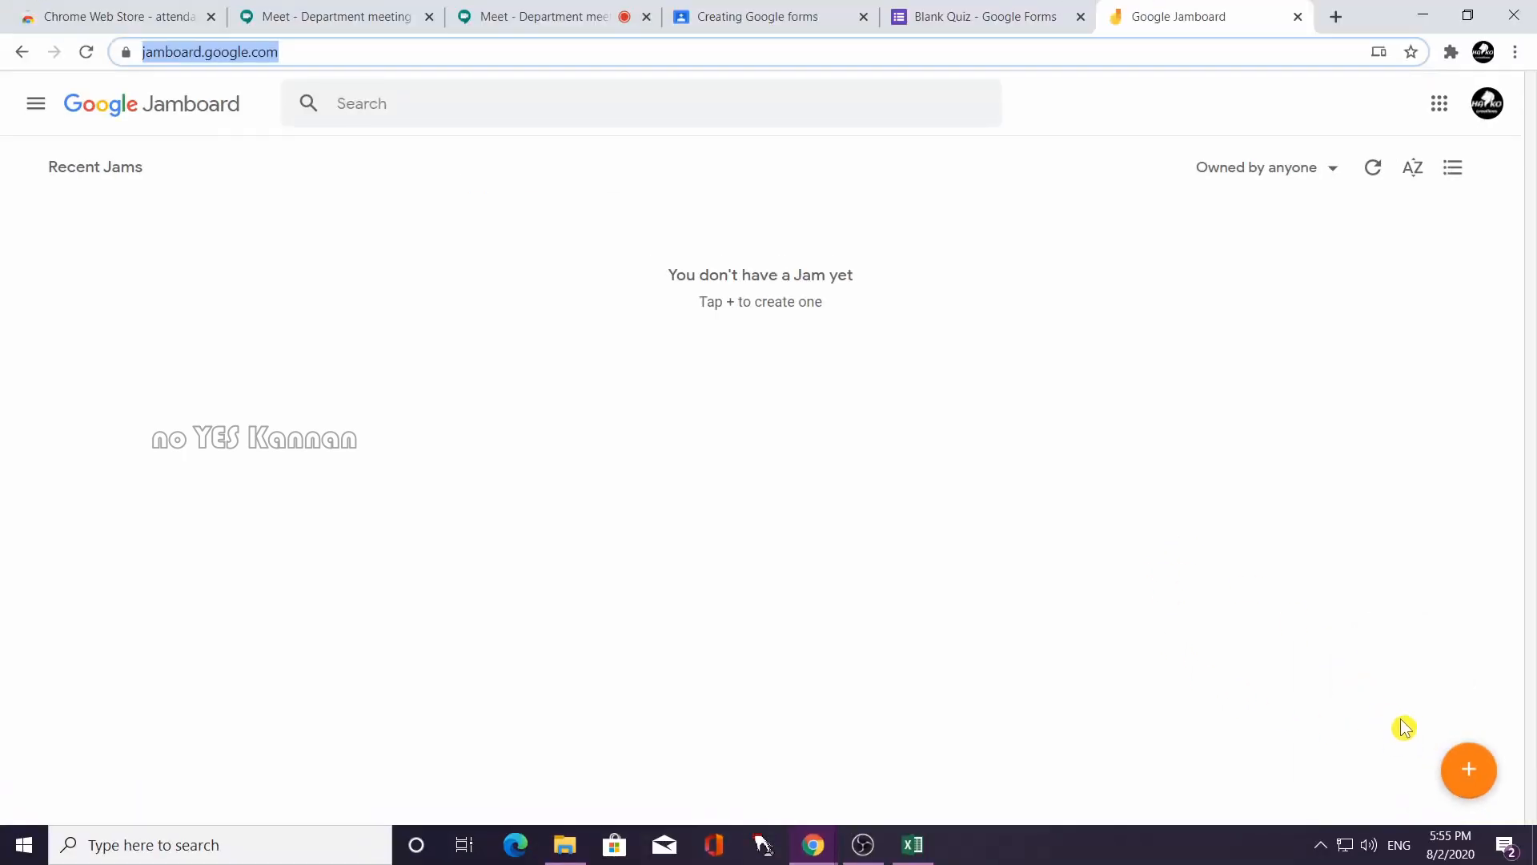
# Create a new Jam and handwrite the word "Pen" on its frame with the black pen.
pyautogui.click(1471, 773)
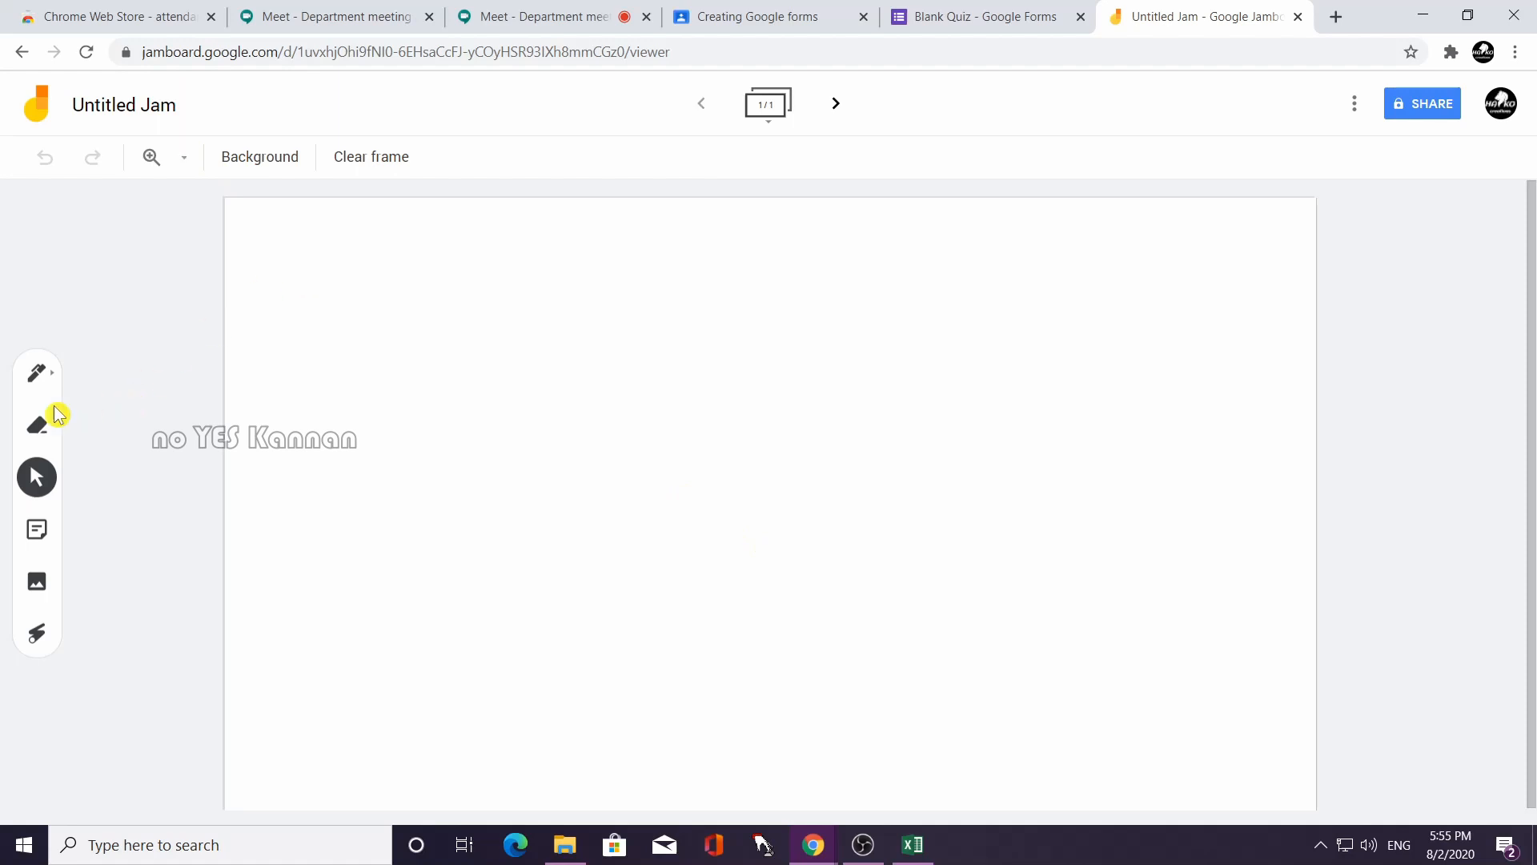
pyautogui.click(36, 381)
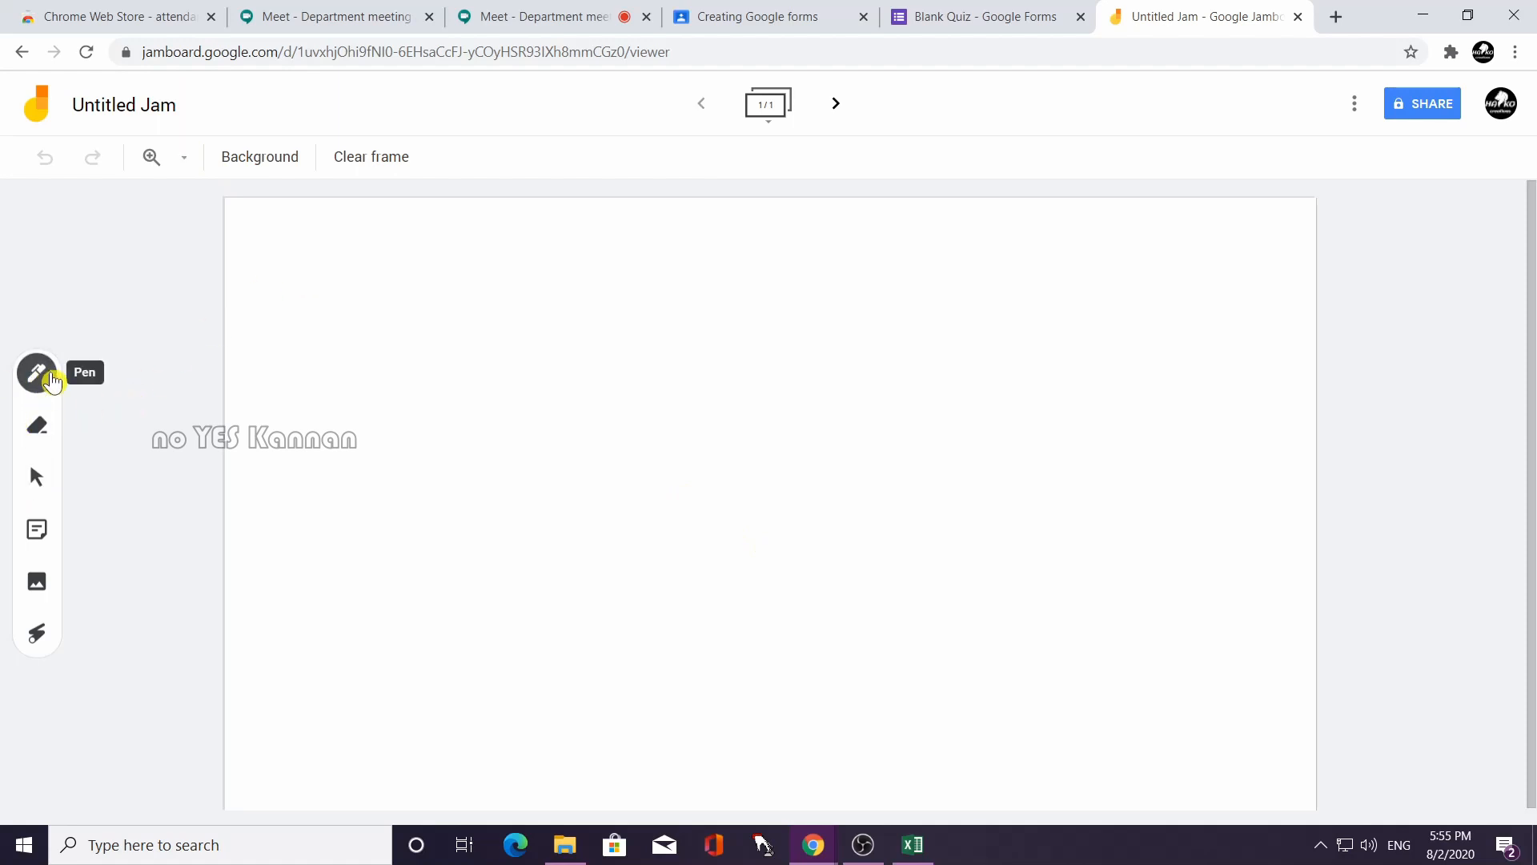
pyautogui.click(51, 380)
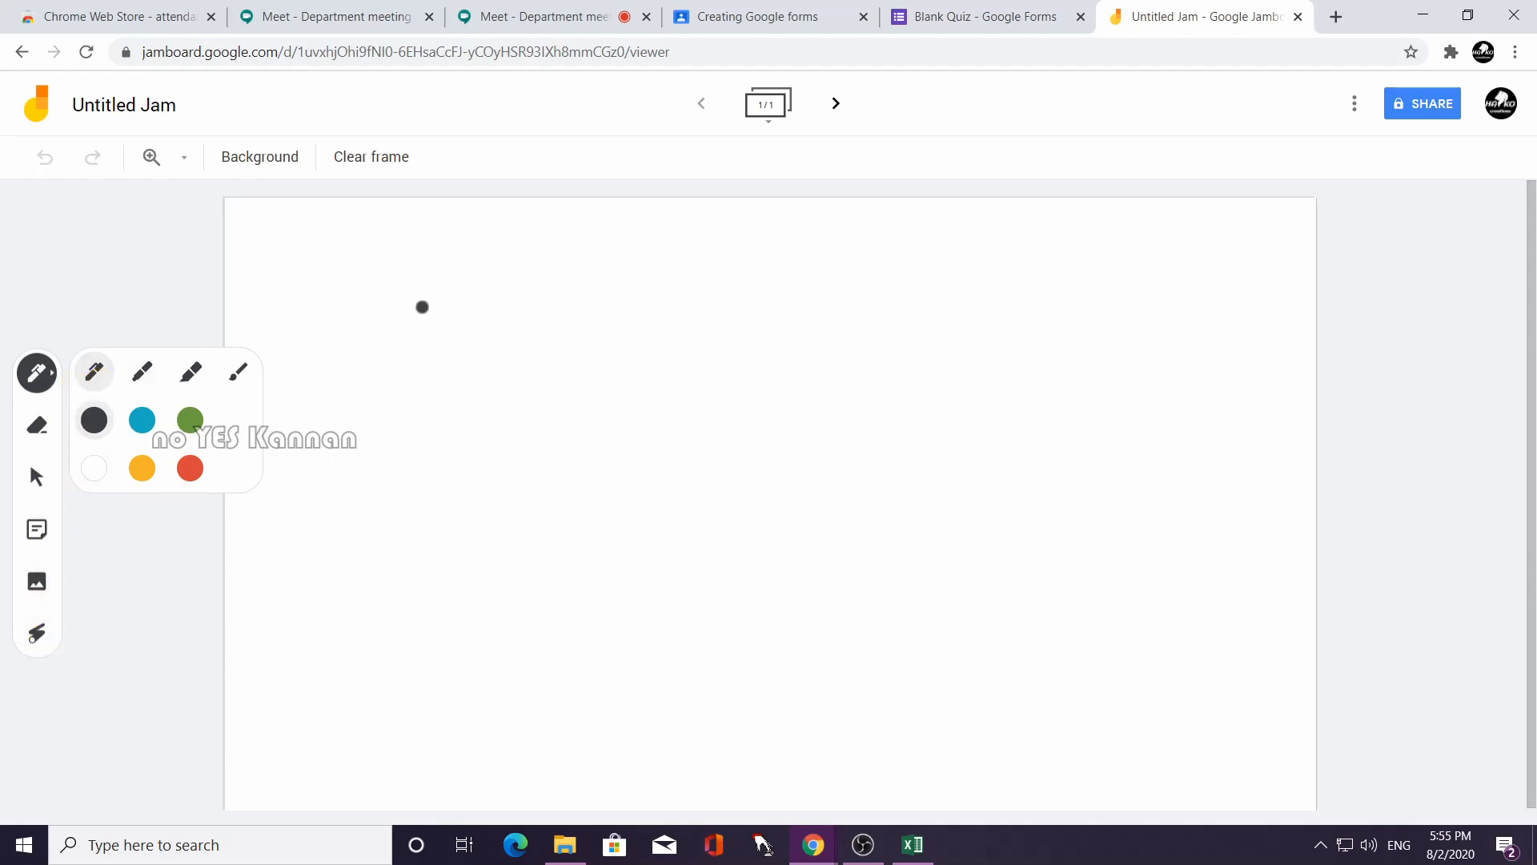
pyautogui.moveTo(425, 292)
pyautogui.mouseDown()
pyautogui.moveTo(429, 410)
pyautogui.moveTo(440, 299)
pyautogui.moveTo(434, 349)
pyautogui.mouseUp()
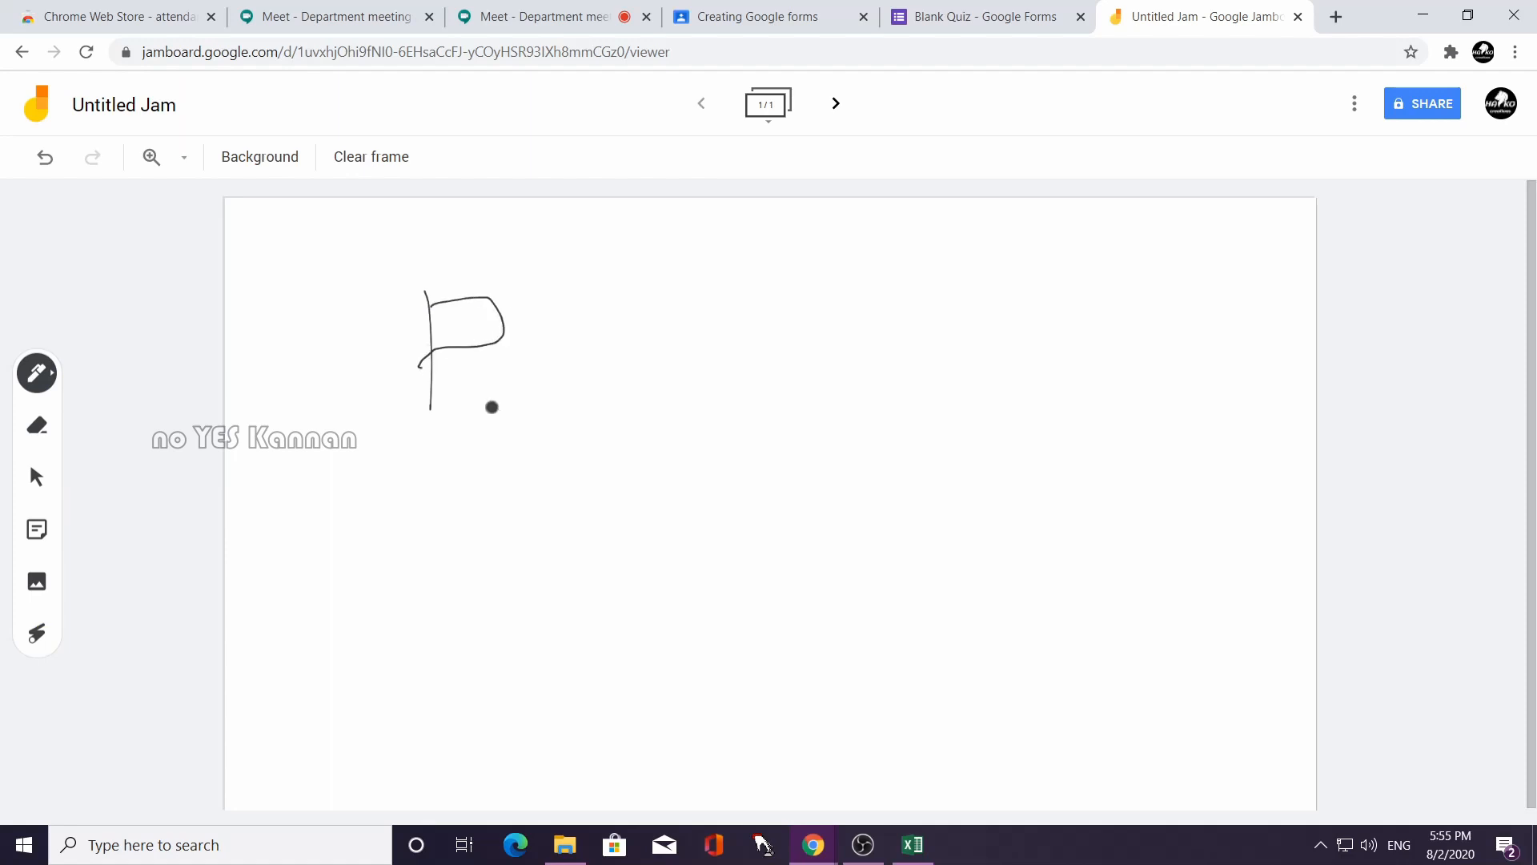
pyautogui.moveTo(527, 356)
pyautogui.mouseDown()
pyautogui.moveTo(566, 405)
pyautogui.moveTo(564, 385)
pyautogui.mouseUp()
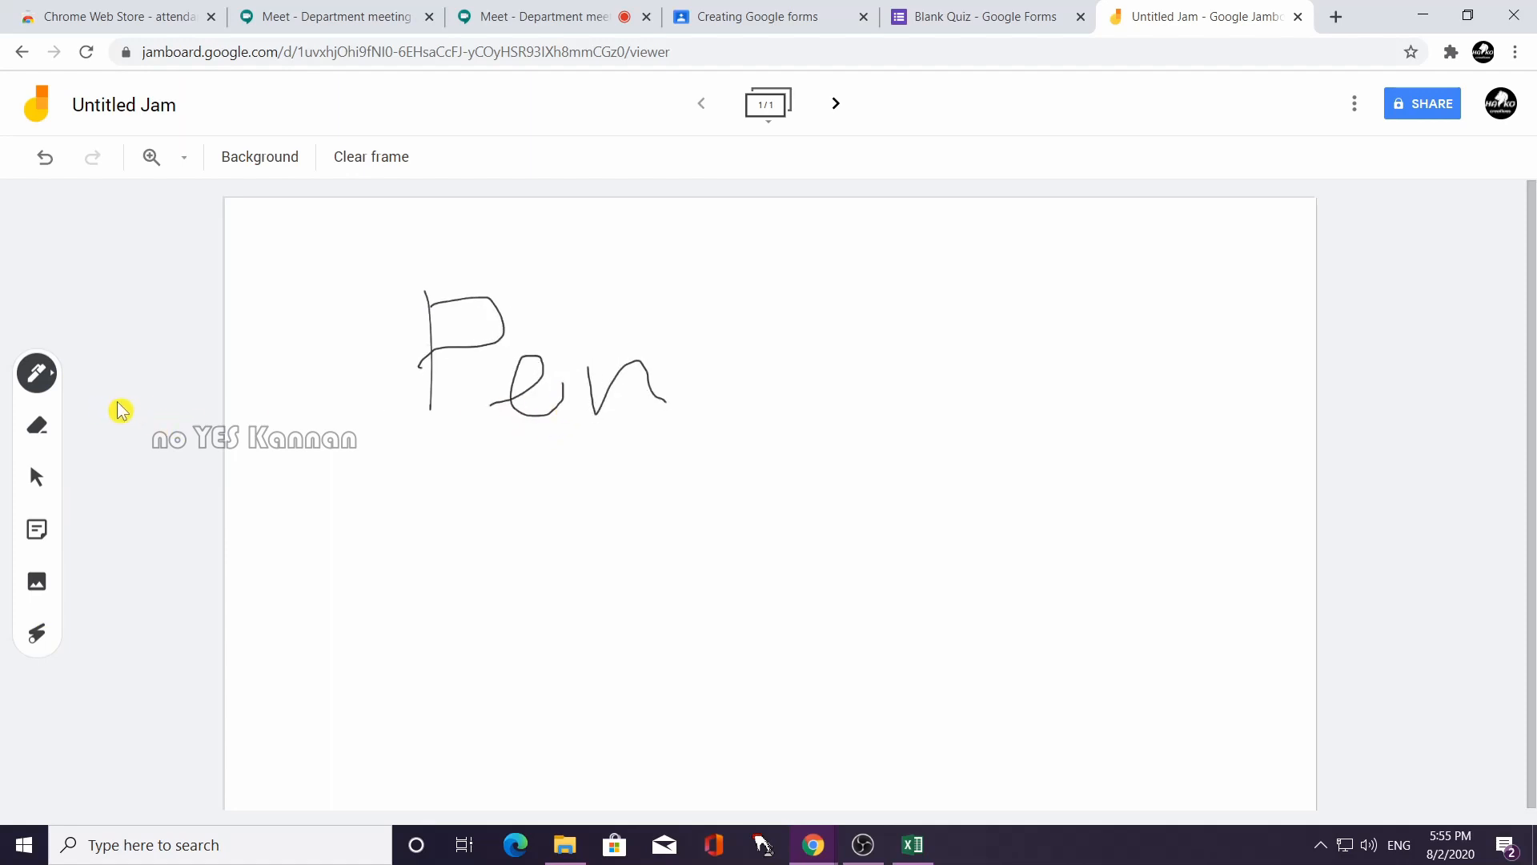
# Draw a thin blue pen line under the word "Pen" and two thicker crossing strokes with the blue marker.
pyautogui.click(36, 374)
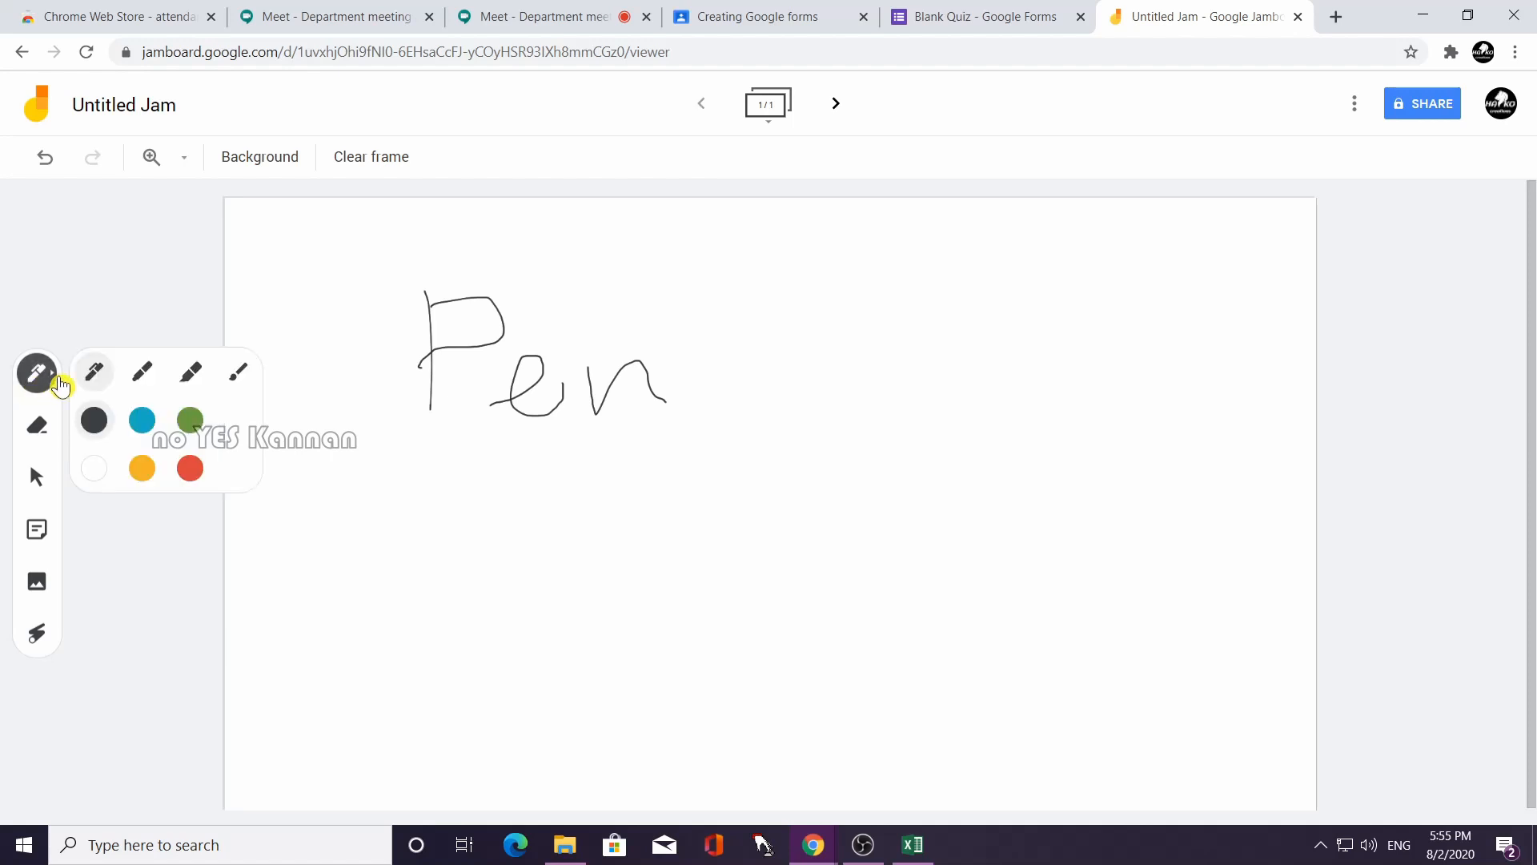
pyautogui.click(143, 419)
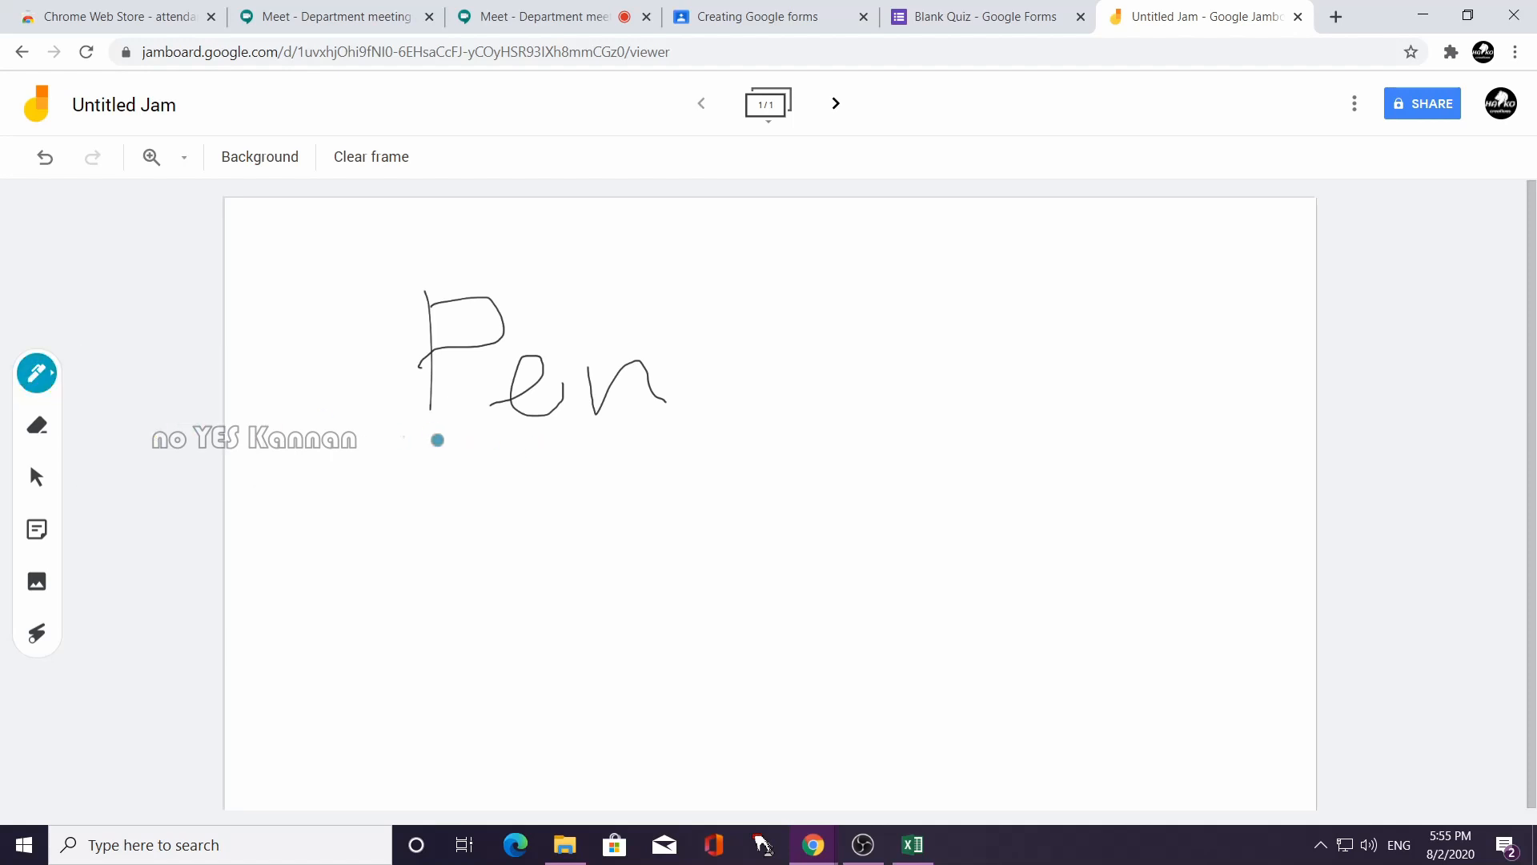
pyautogui.moveTo(404, 436); pyautogui.dragTo(811, 455)
pyautogui.click(36, 373)
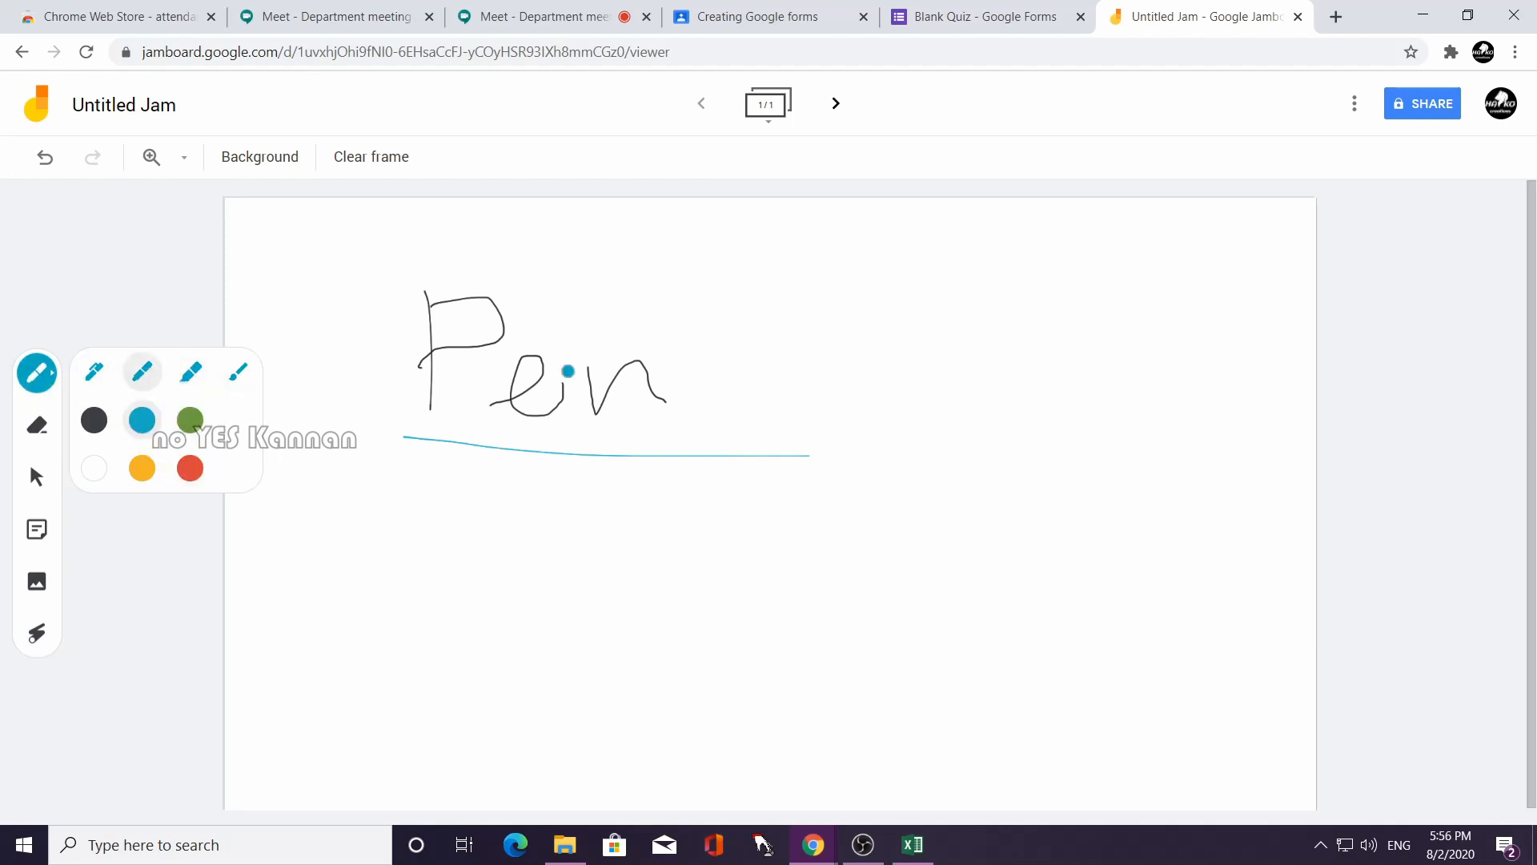
pyautogui.moveTo(807, 326); pyautogui.dragTo(522, 544)
pyautogui.moveTo(321, 426)
pyautogui.mouseDown()
pyautogui.moveTo(827, 511)
pyautogui.moveTo(990, 518)
pyautogui.mouseUp()
# Change the marker color to red and draw two diagonal strokes across the blue lines.
pyautogui.click(38, 373)
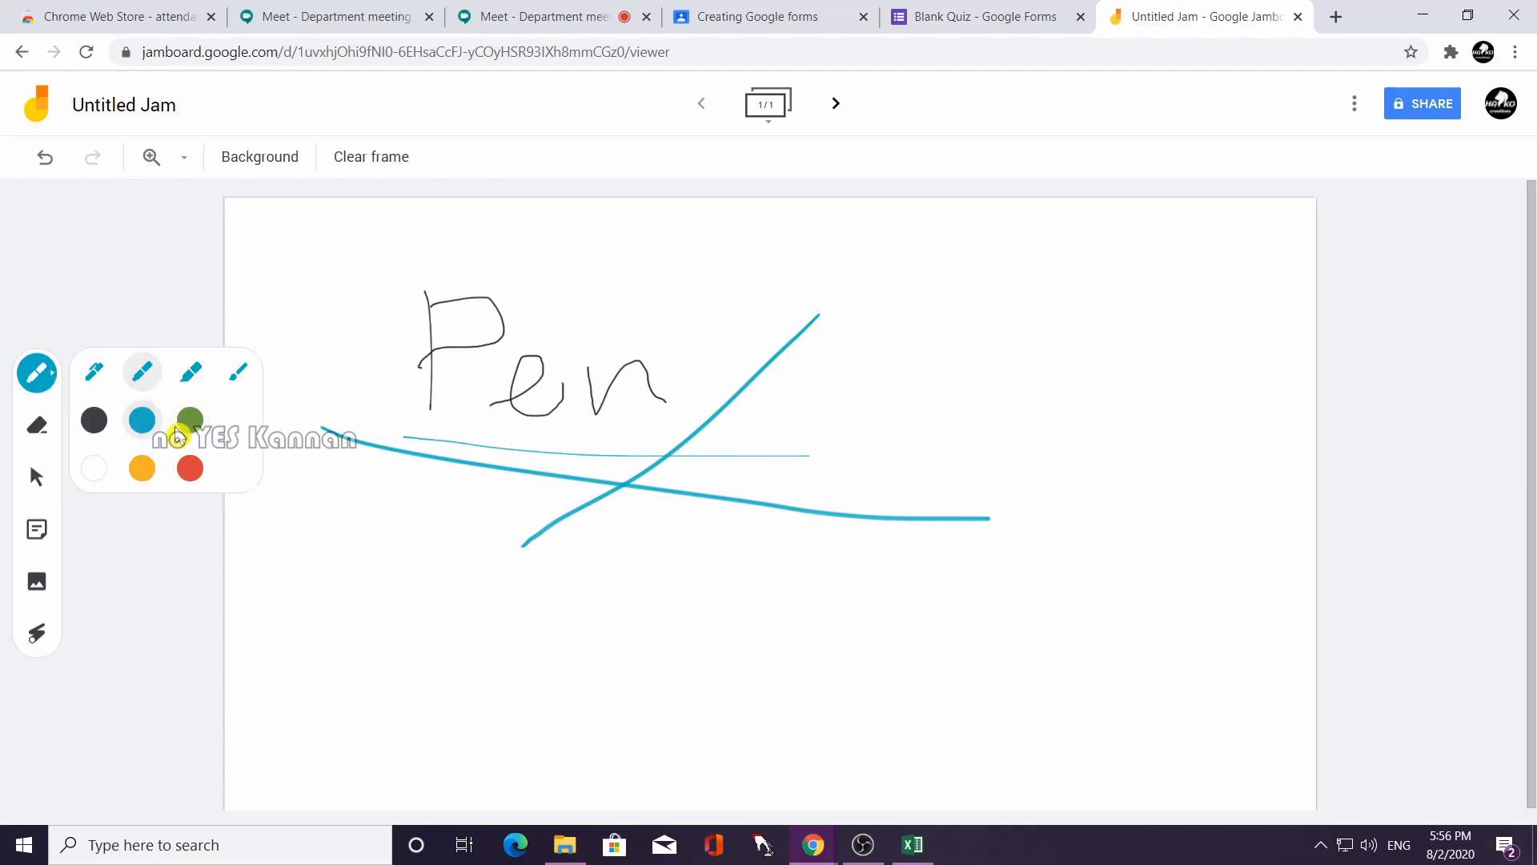
pyautogui.click(190, 468)
pyautogui.moveTo(1001, 318)
pyautogui.mouseDown()
pyautogui.moveTo(436, 528)
pyautogui.moveTo(328, 551)
pyautogui.mouseUp()
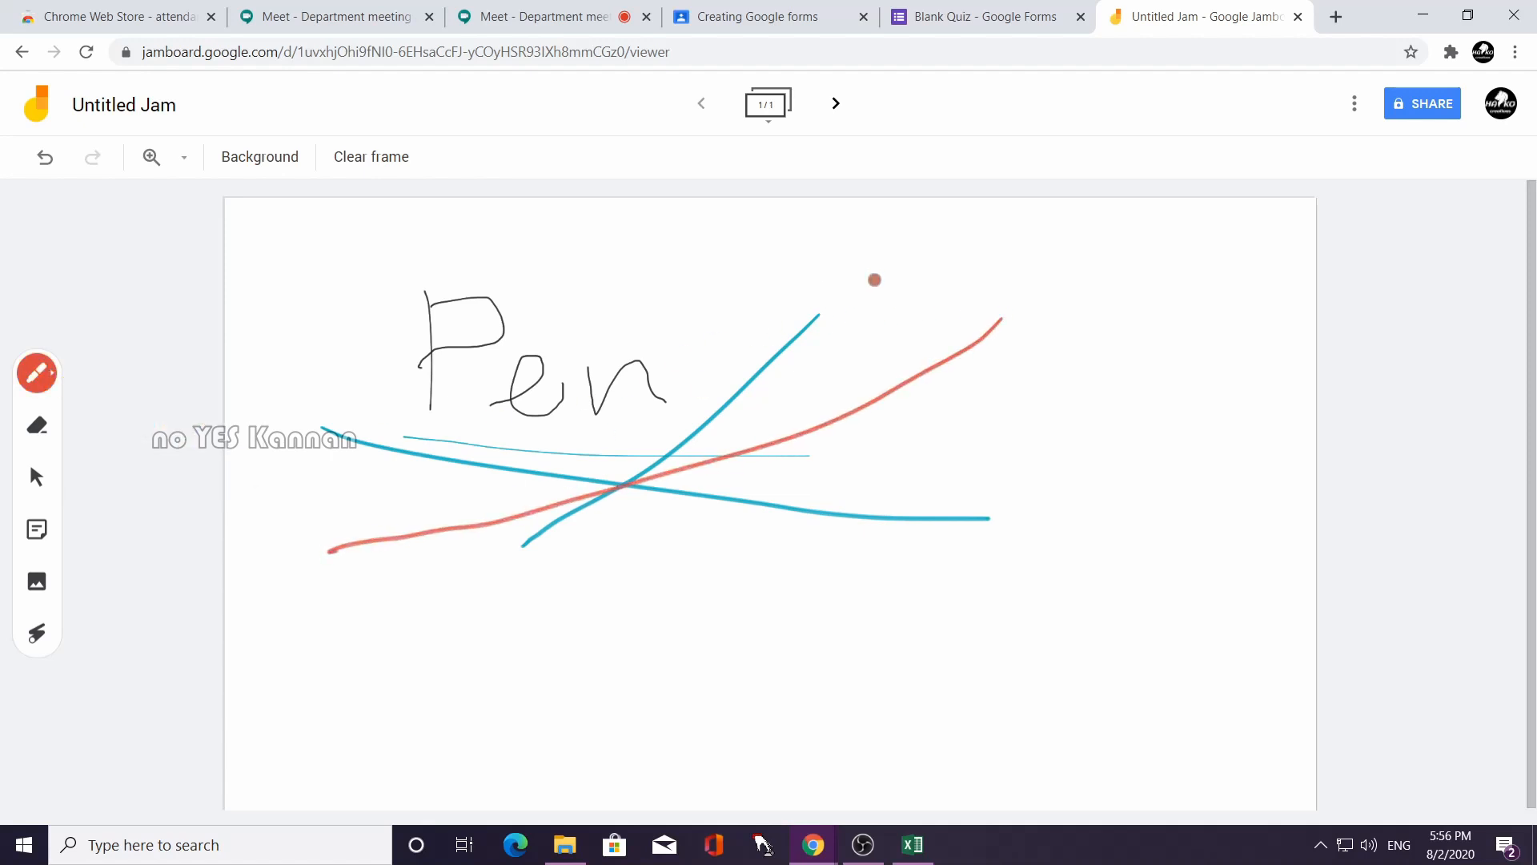
pyautogui.moveTo(874, 279); pyautogui.dragTo(660, 544)
# Erase most of the word "Pen" and the middle parts of the blue and red lines.
pyautogui.click(44, 383)
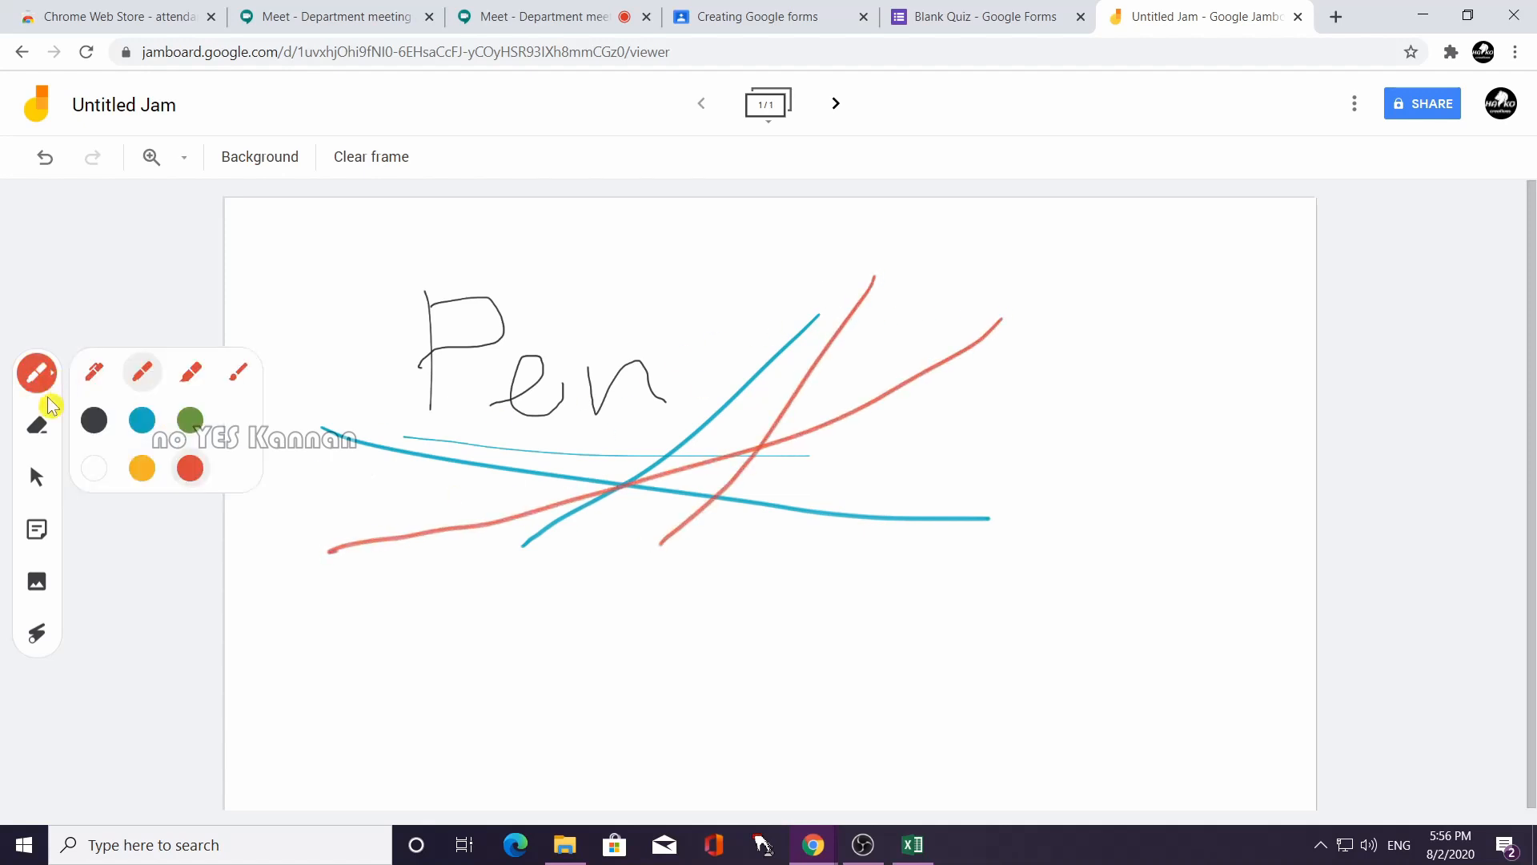
pyautogui.click(40, 433)
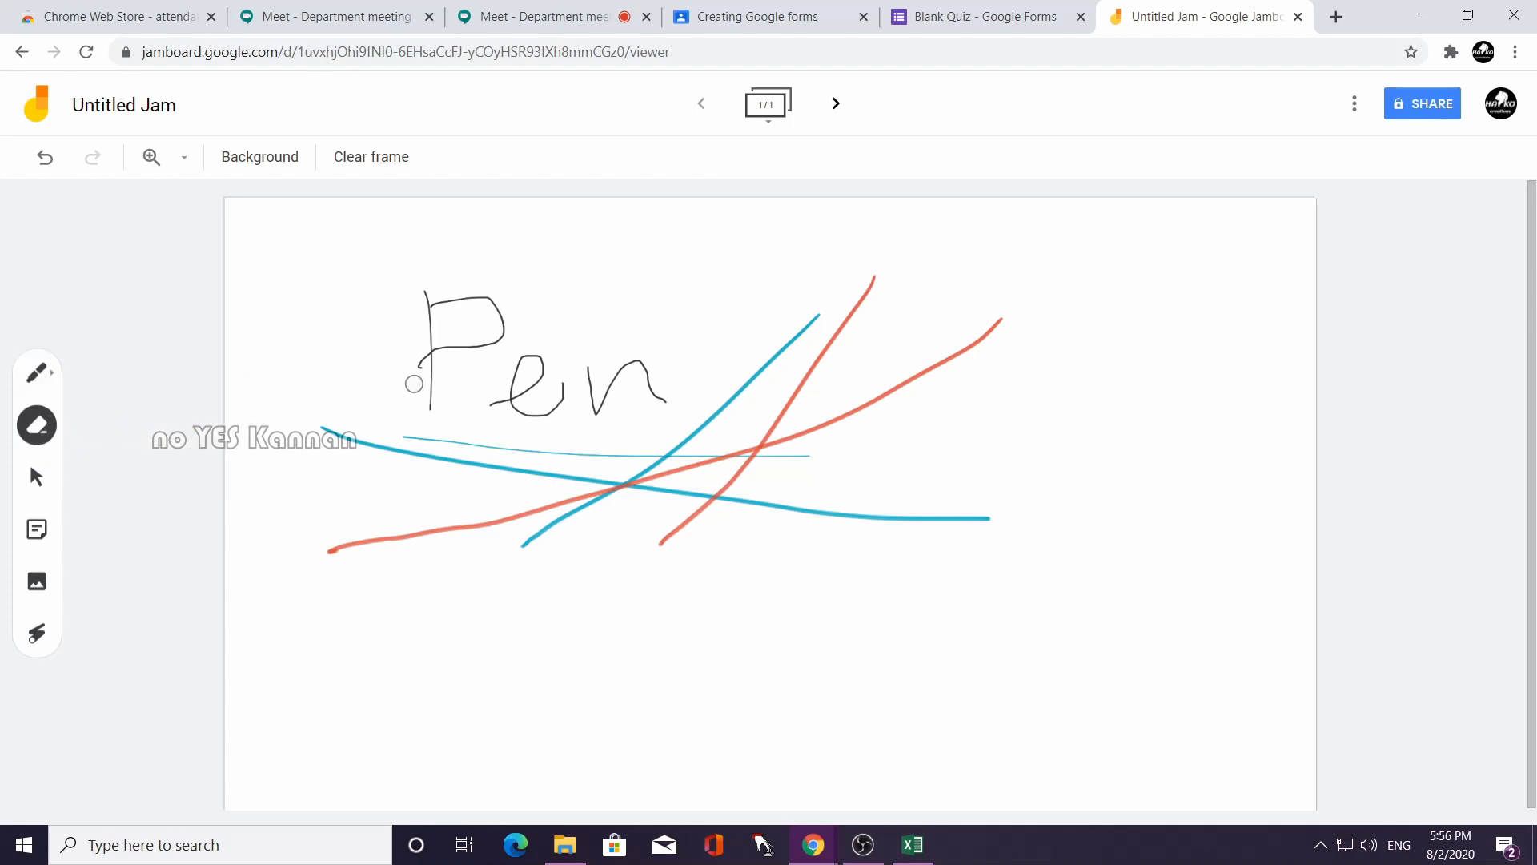
pyautogui.moveTo(415, 381)
pyautogui.mouseDown()
pyautogui.moveTo(497, 320)
pyautogui.moveTo(415, 371)
pyautogui.moveTo(854, 535)
pyautogui.moveTo(642, 459)
pyautogui.moveTo(792, 450)
pyautogui.mouseUp()
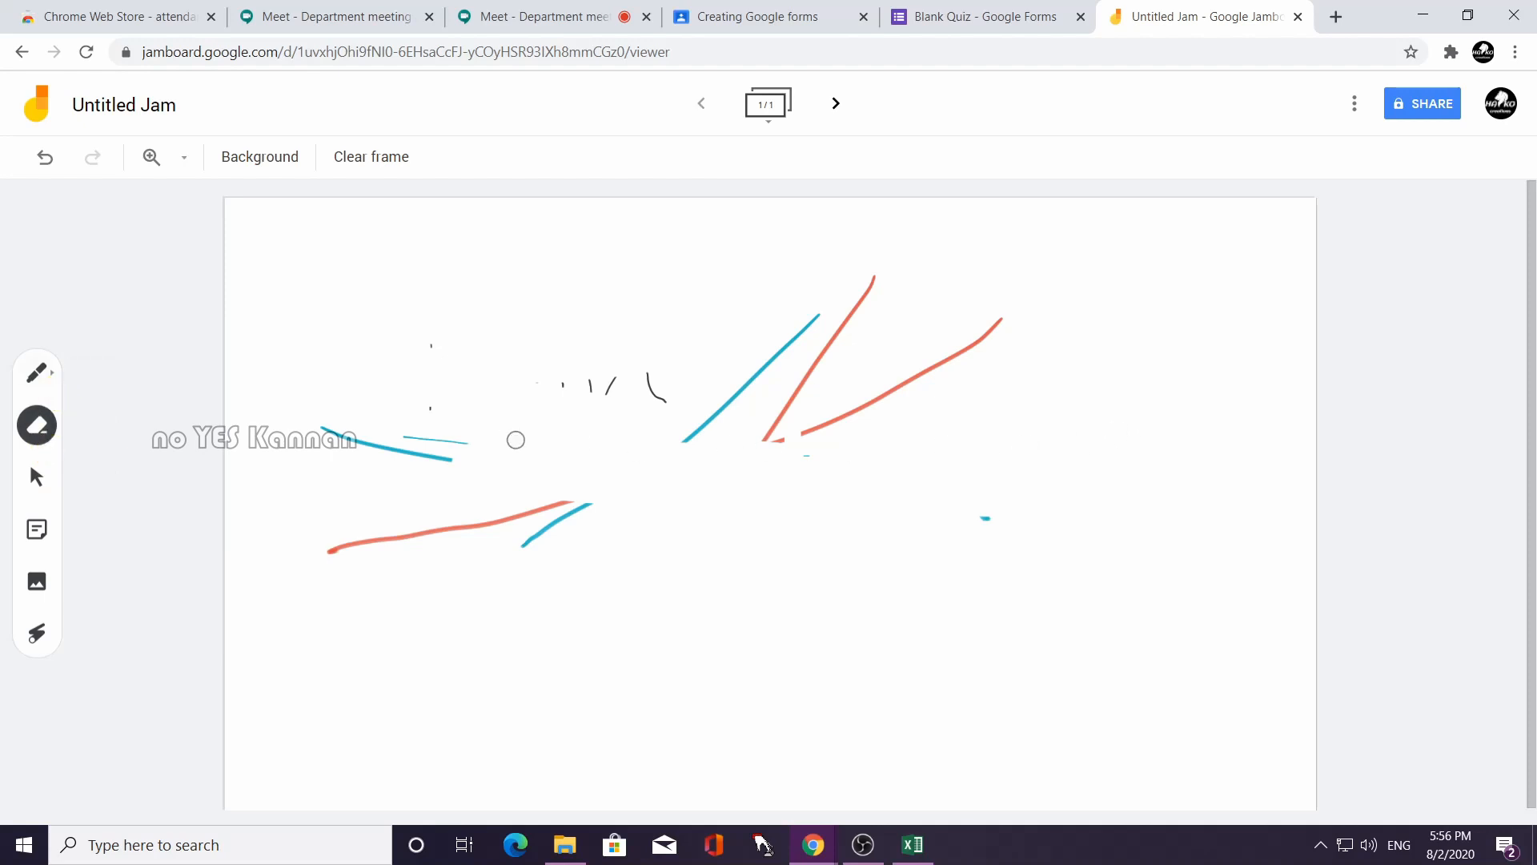
# Draw a red benzene-style hexagon with inner bond lines at the frame's lower right and a red circle beside it.
pyautogui.click(38, 373)
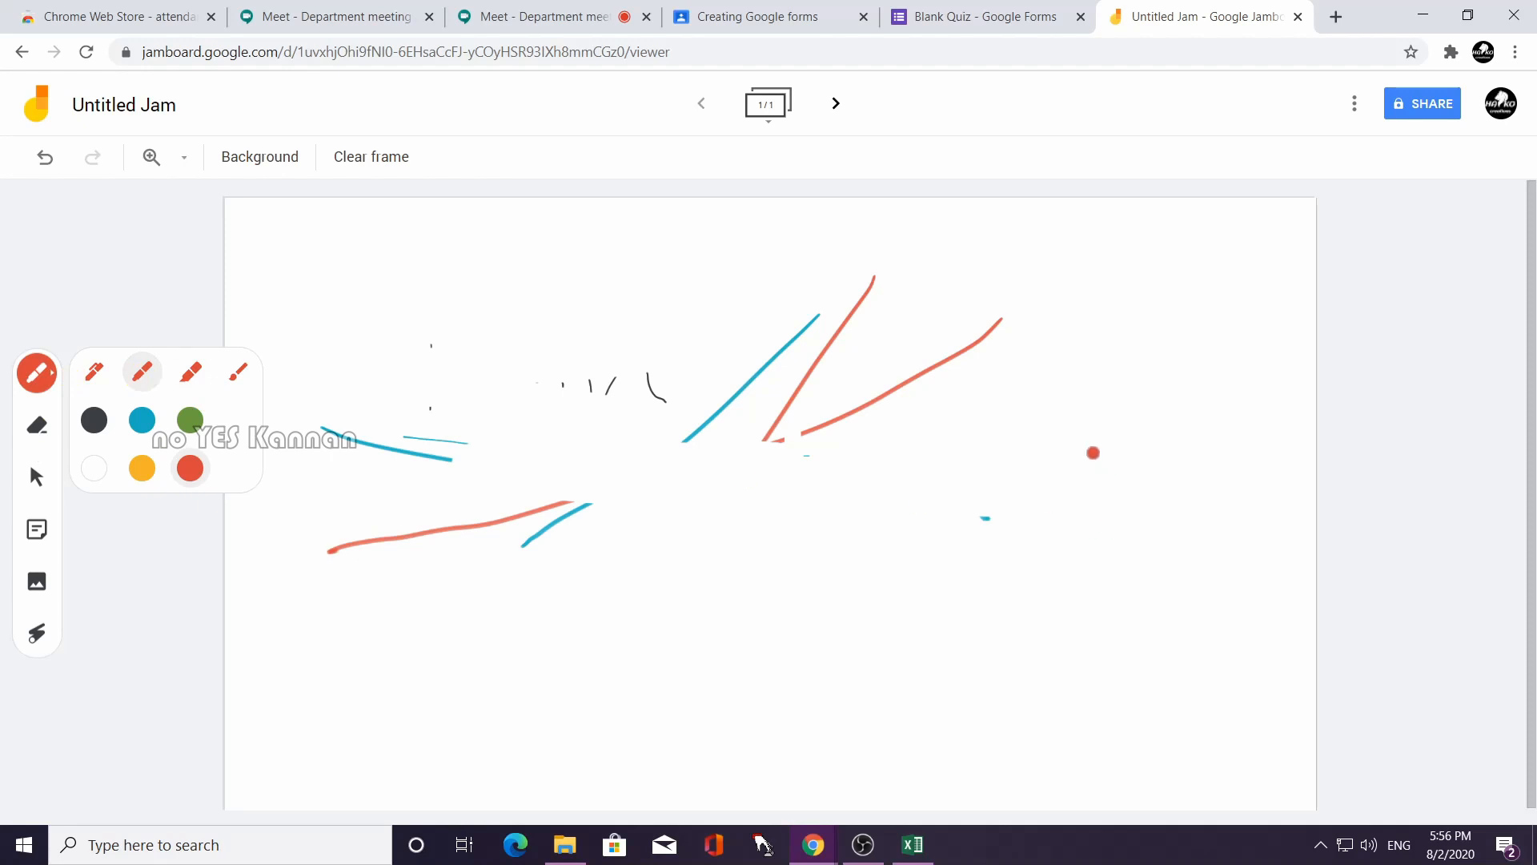
pyautogui.moveTo(1097, 441); pyautogui.dragTo(940, 589)
pyautogui.moveTo(1094, 448)
pyautogui.mouseDown()
pyautogui.moveTo(1232, 524)
pyautogui.moveTo(1238, 711)
pyautogui.mouseUp()
pyautogui.moveTo(951, 587)
pyautogui.mouseDown()
pyautogui.moveTo(989, 769)
pyautogui.moveTo(1192, 756)
pyautogui.moveTo(1223, 701)
pyautogui.mouseUp()
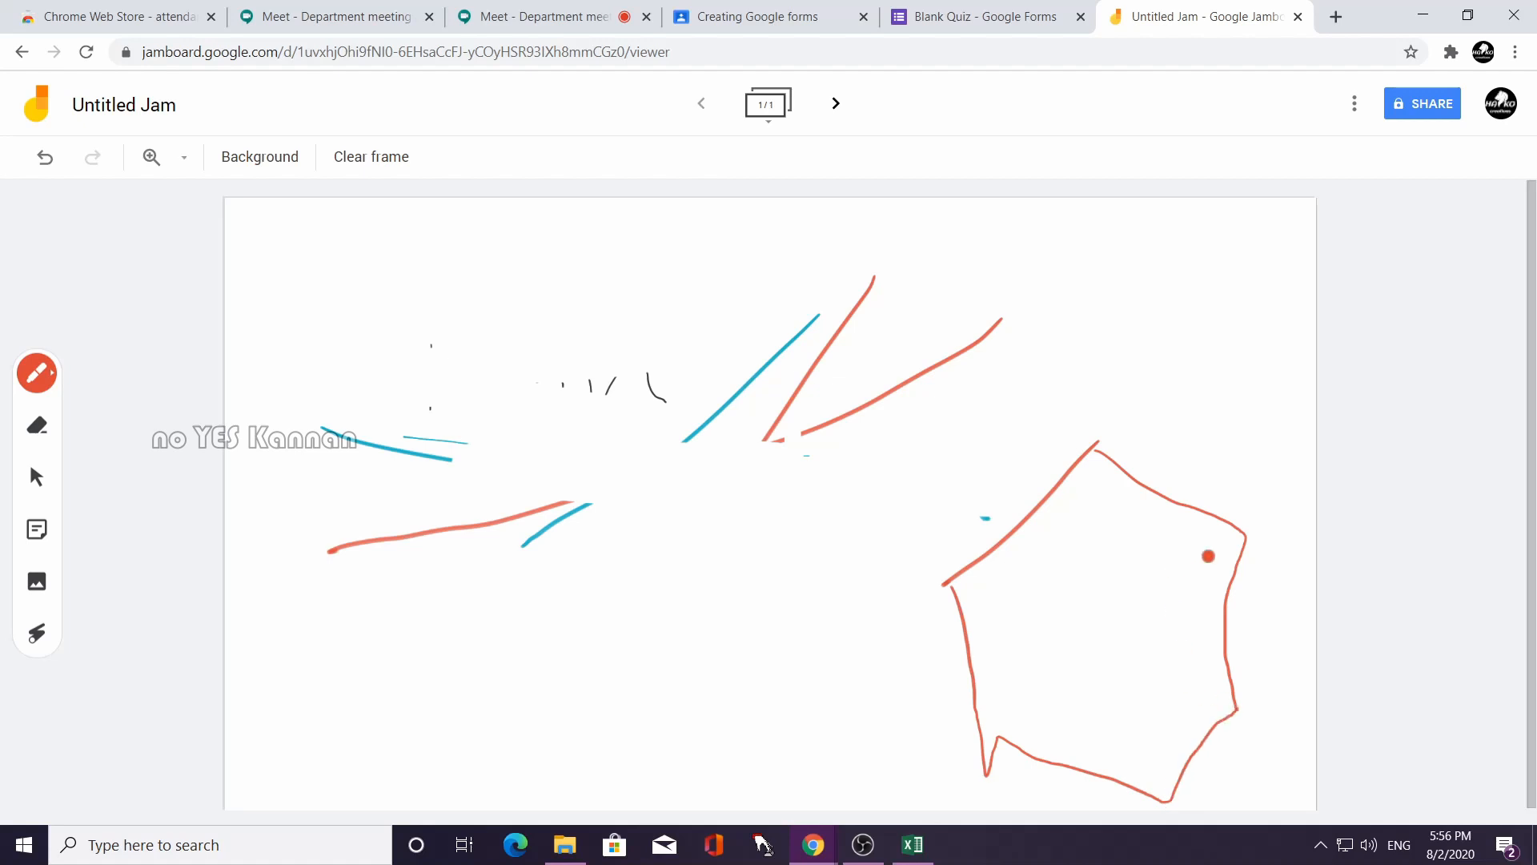
pyautogui.moveTo(1208, 555); pyautogui.dragTo(1200, 648)
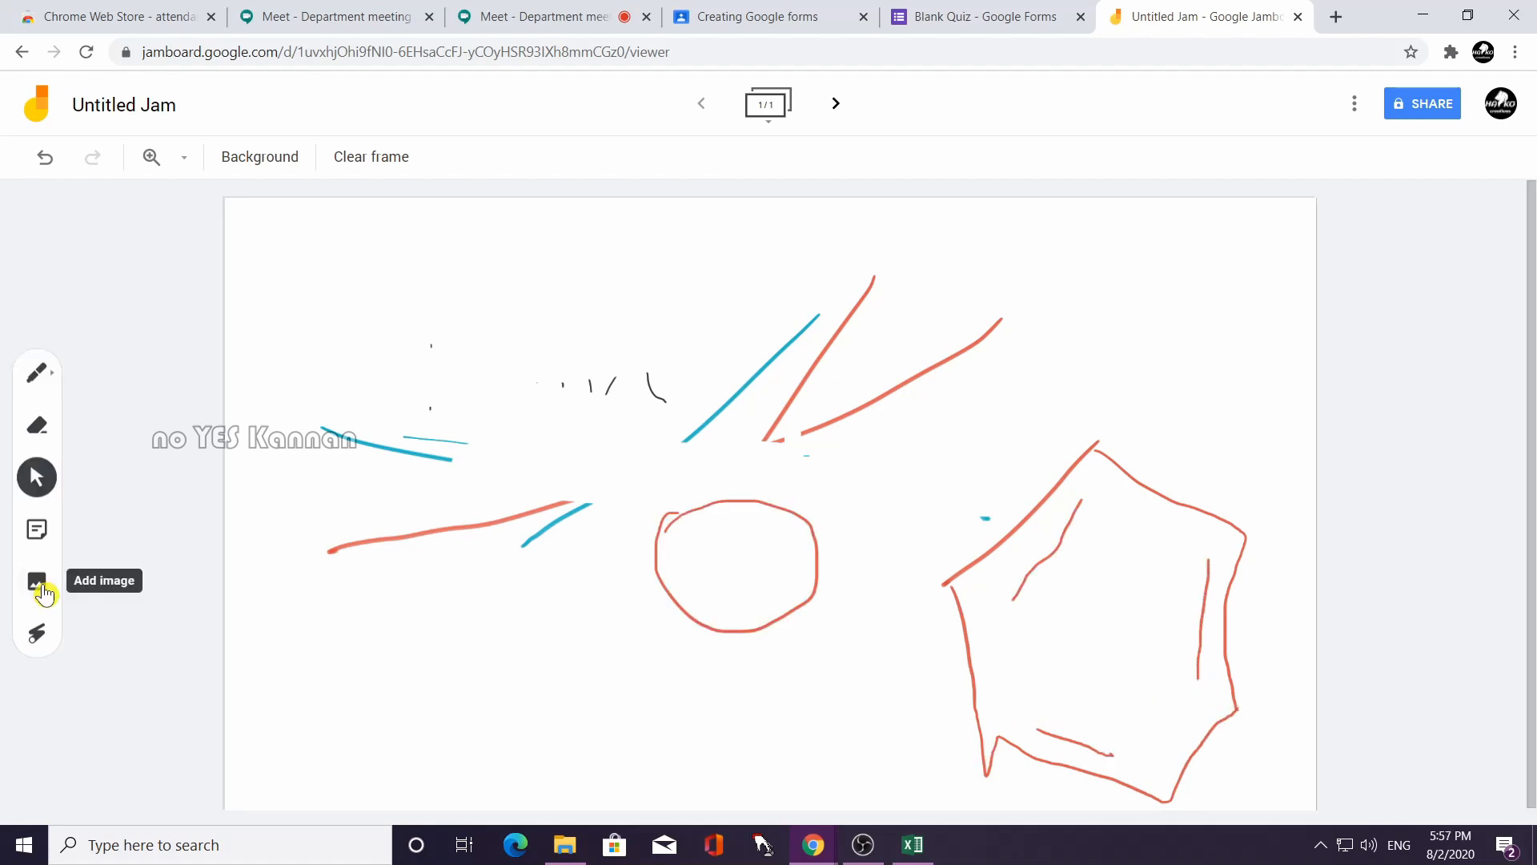
# Insert the RV Arts college image from the device and enlarge it over the left and middle of the frame.
pyautogui.click(41, 591)
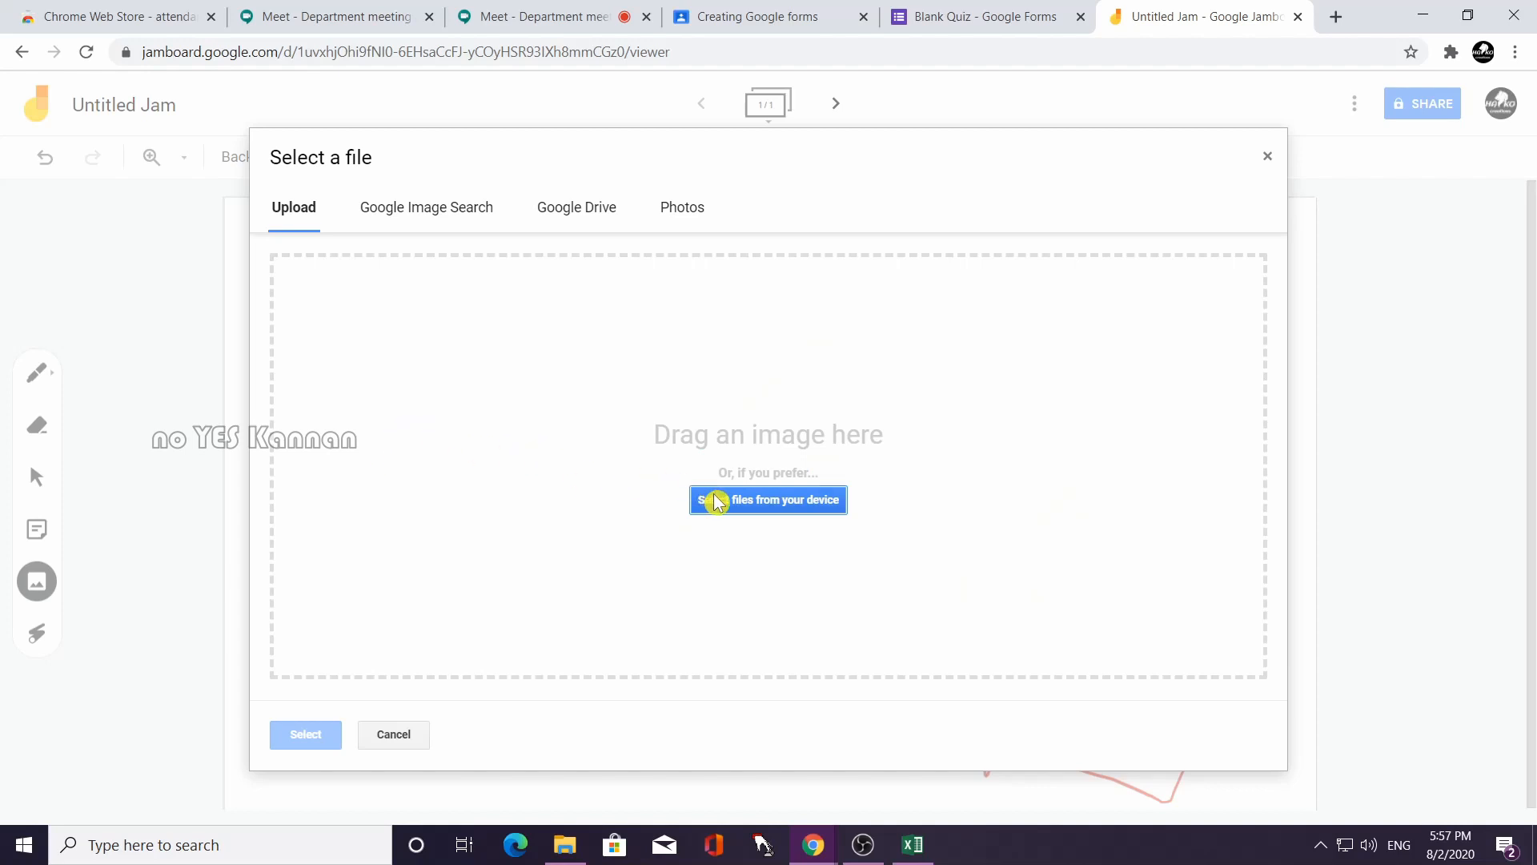
pyautogui.click(780, 504)
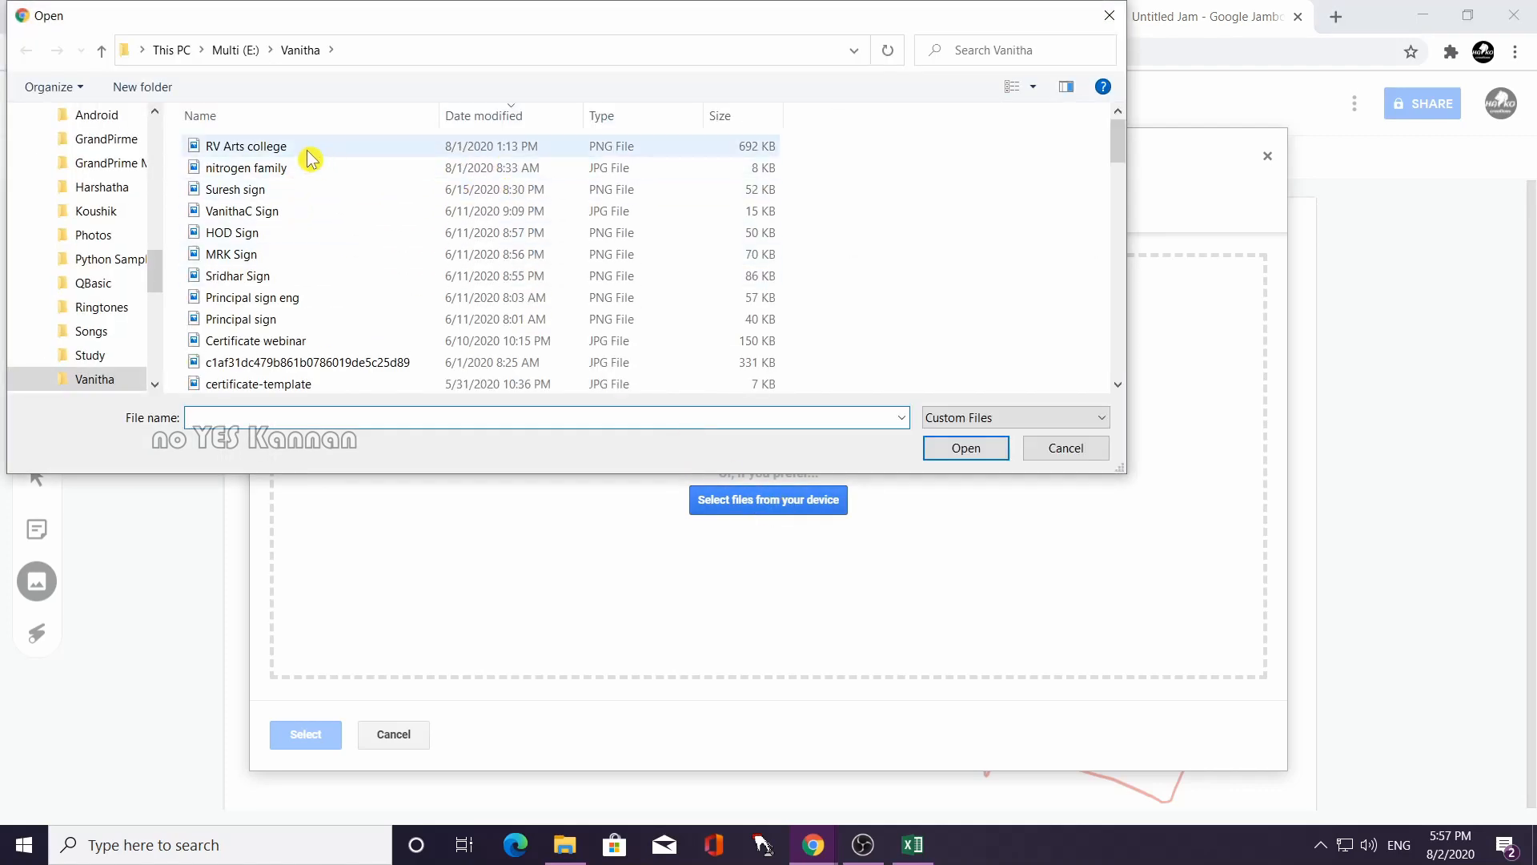
pyautogui.click(296, 148)
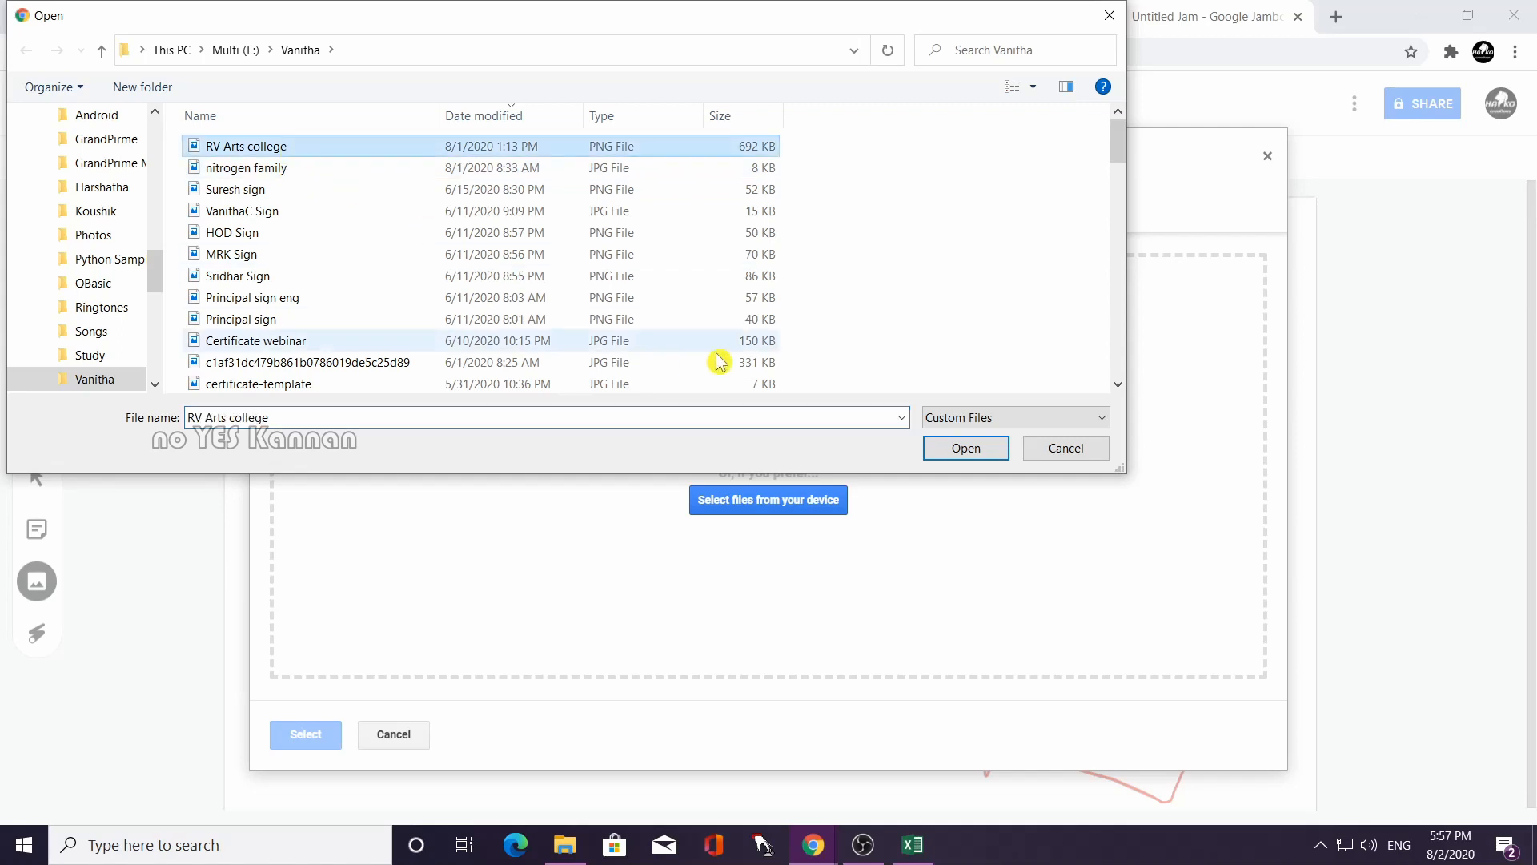
pyautogui.click(964, 448)
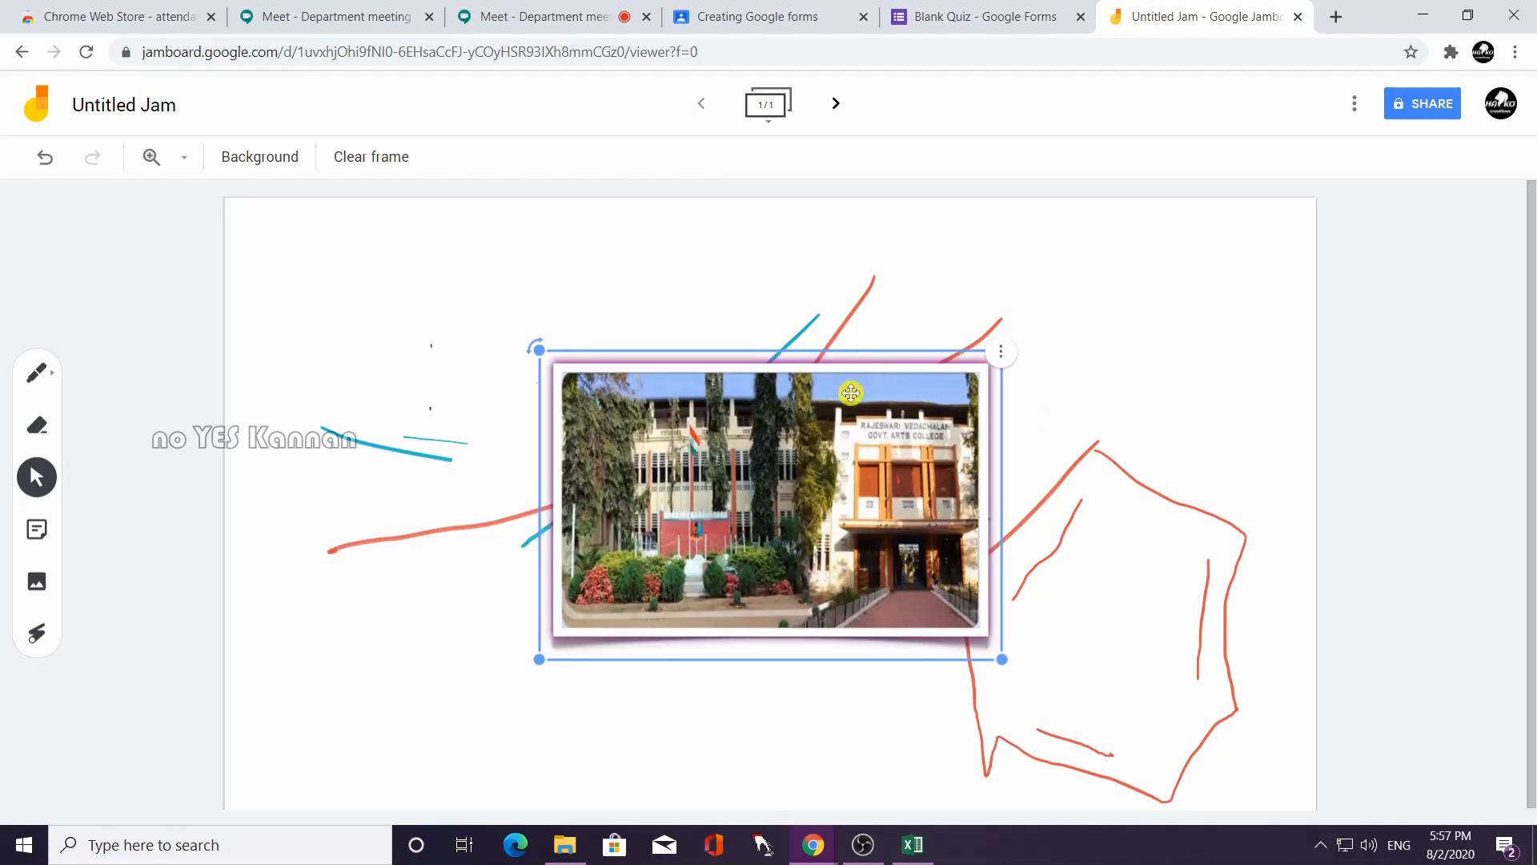
pyautogui.moveTo(652, 357); pyautogui.dragTo(432, 309)
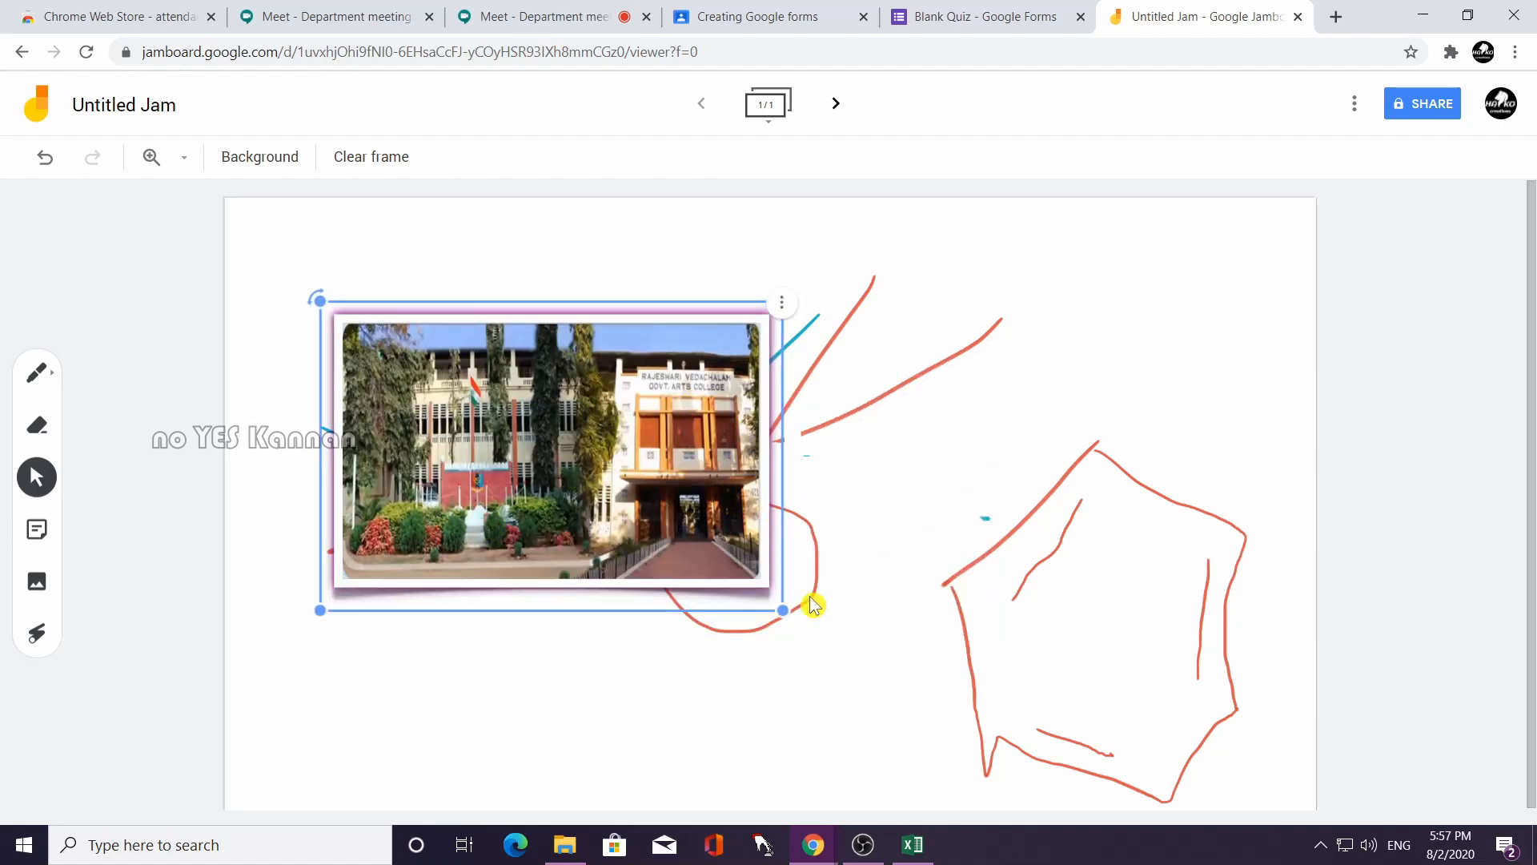
pyautogui.moveTo(780, 610); pyautogui.dragTo(974, 737)
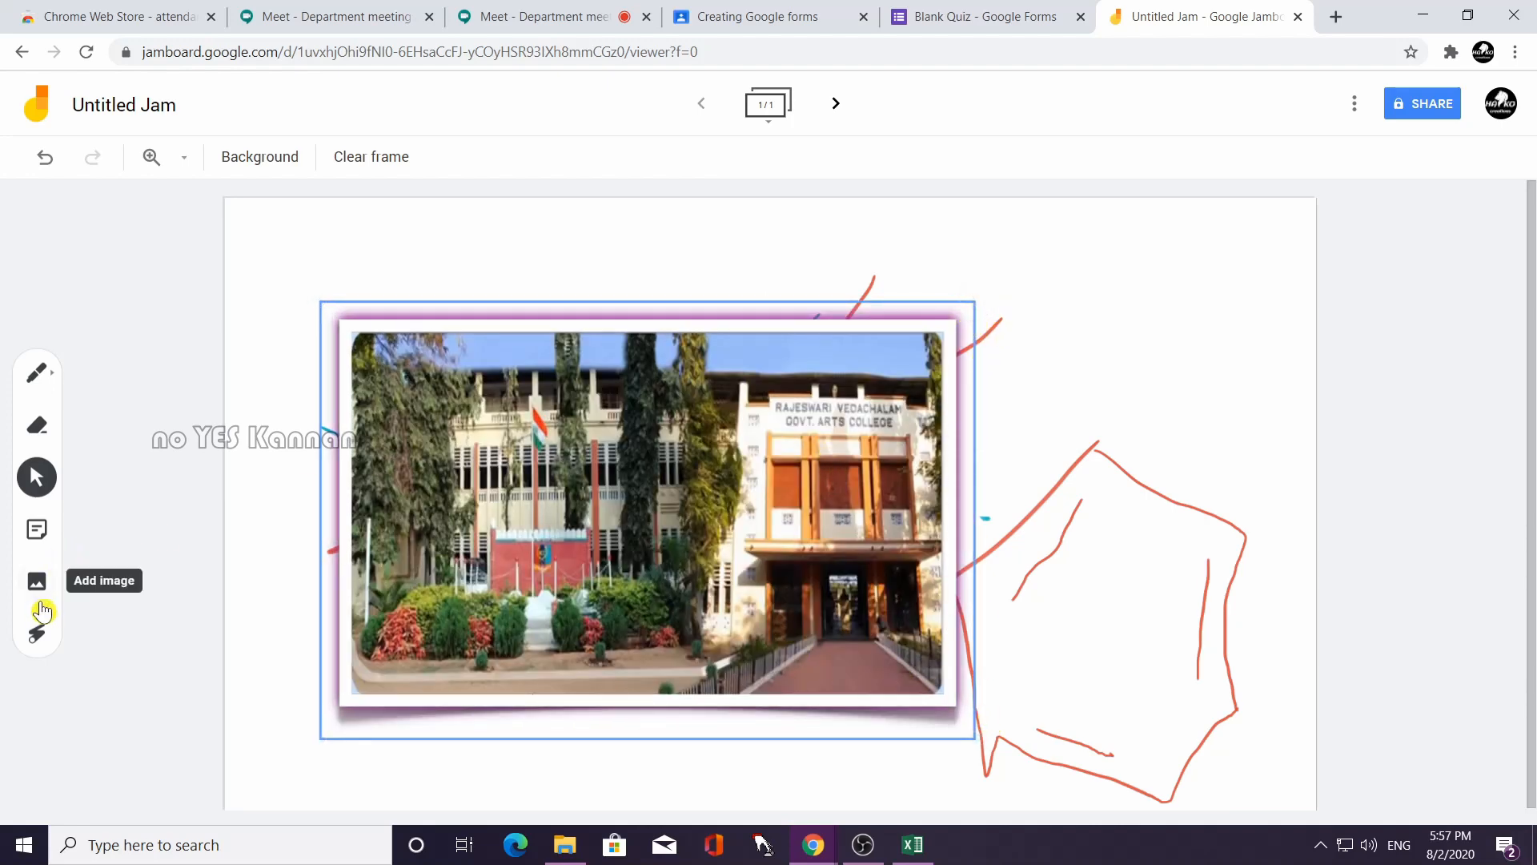
# Draw a red stroke over the college image, and move the image toward the frame's upper right.
pyautogui.click(37, 372)
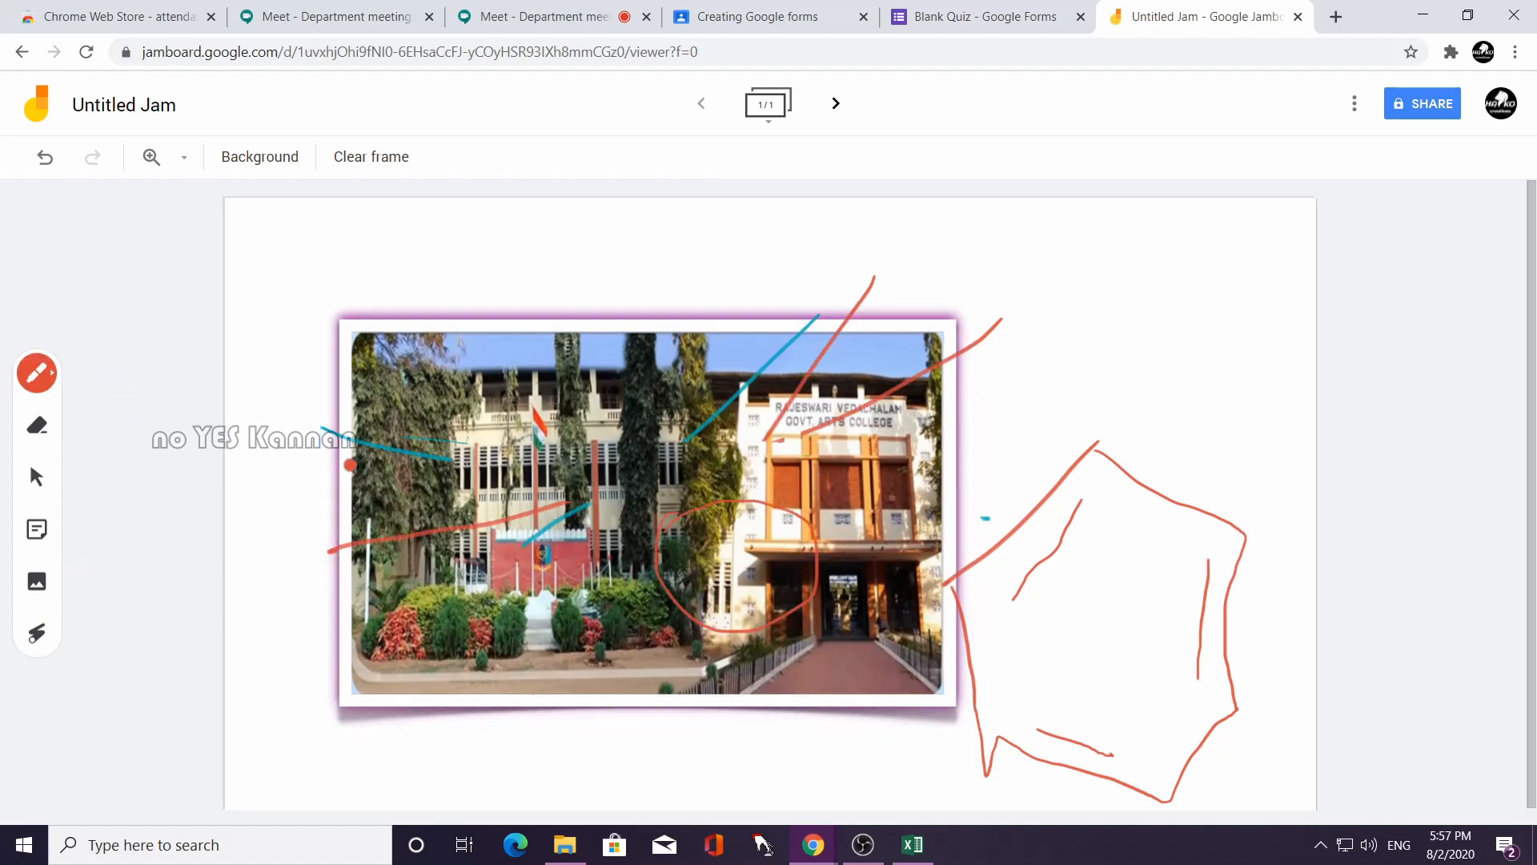
pyautogui.moveTo(678, 331); pyautogui.dragTo(738, 302)
pyautogui.click(40, 480)
pyautogui.click(696, 422)
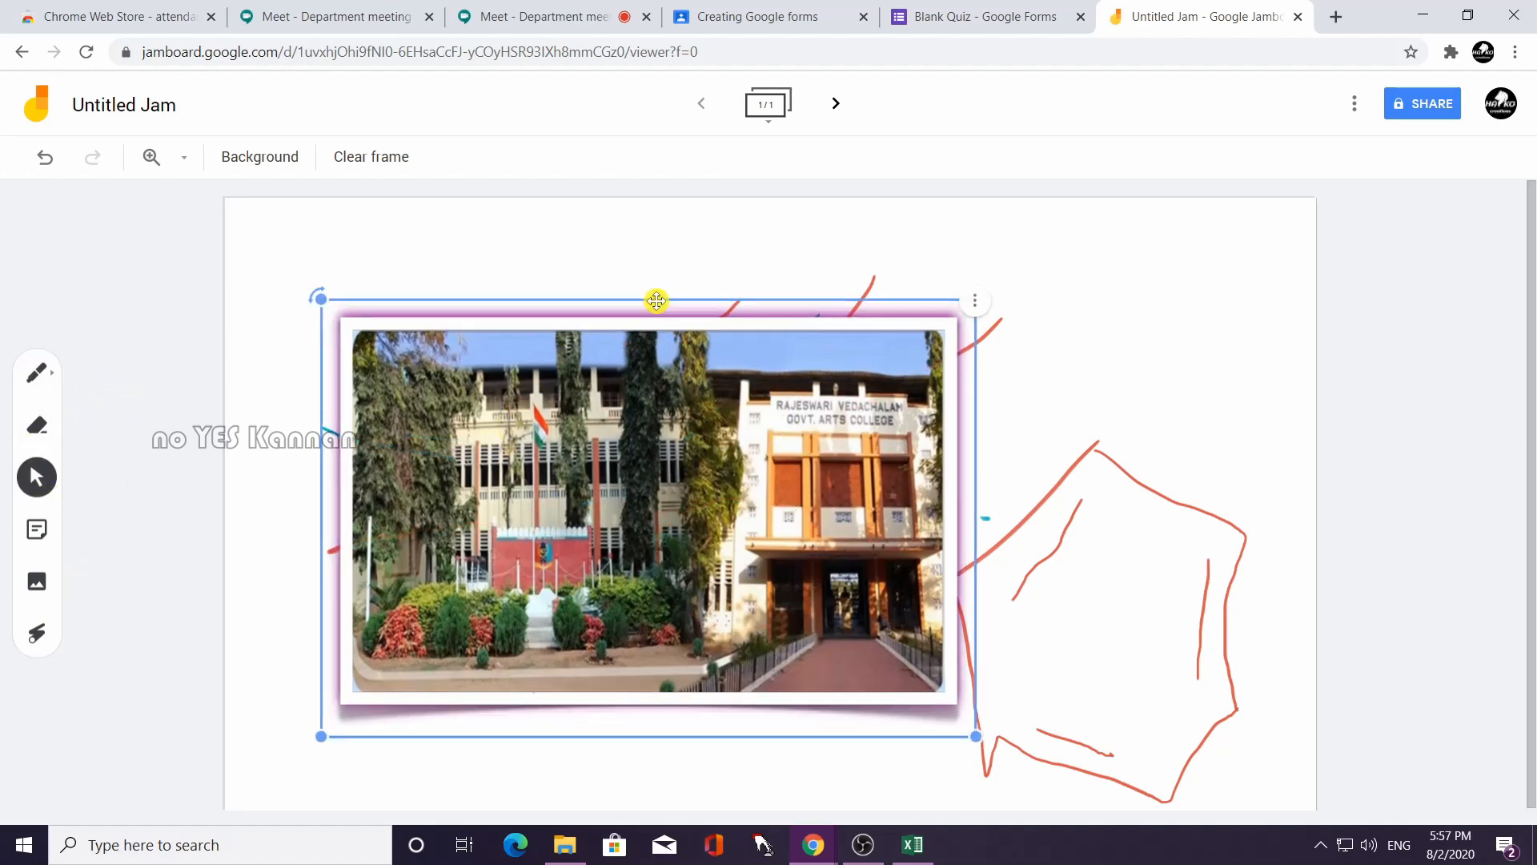
pyautogui.moveTo(696, 422); pyautogui.dragTo(954, 351)
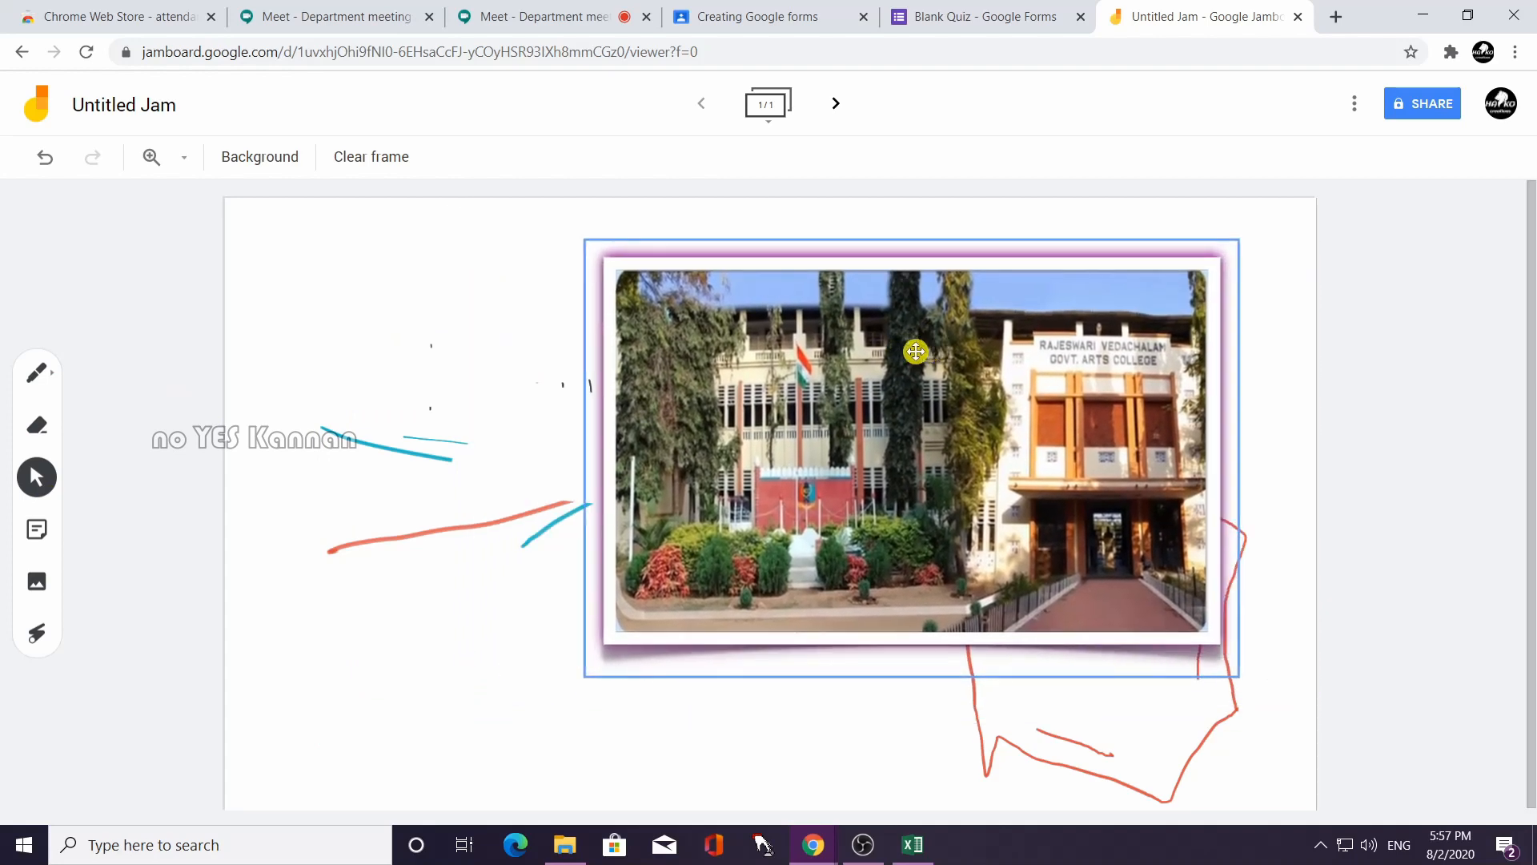
# Trace several temporary laser strokes over the college image and the empty area beside it.
pyautogui.click(39, 634)
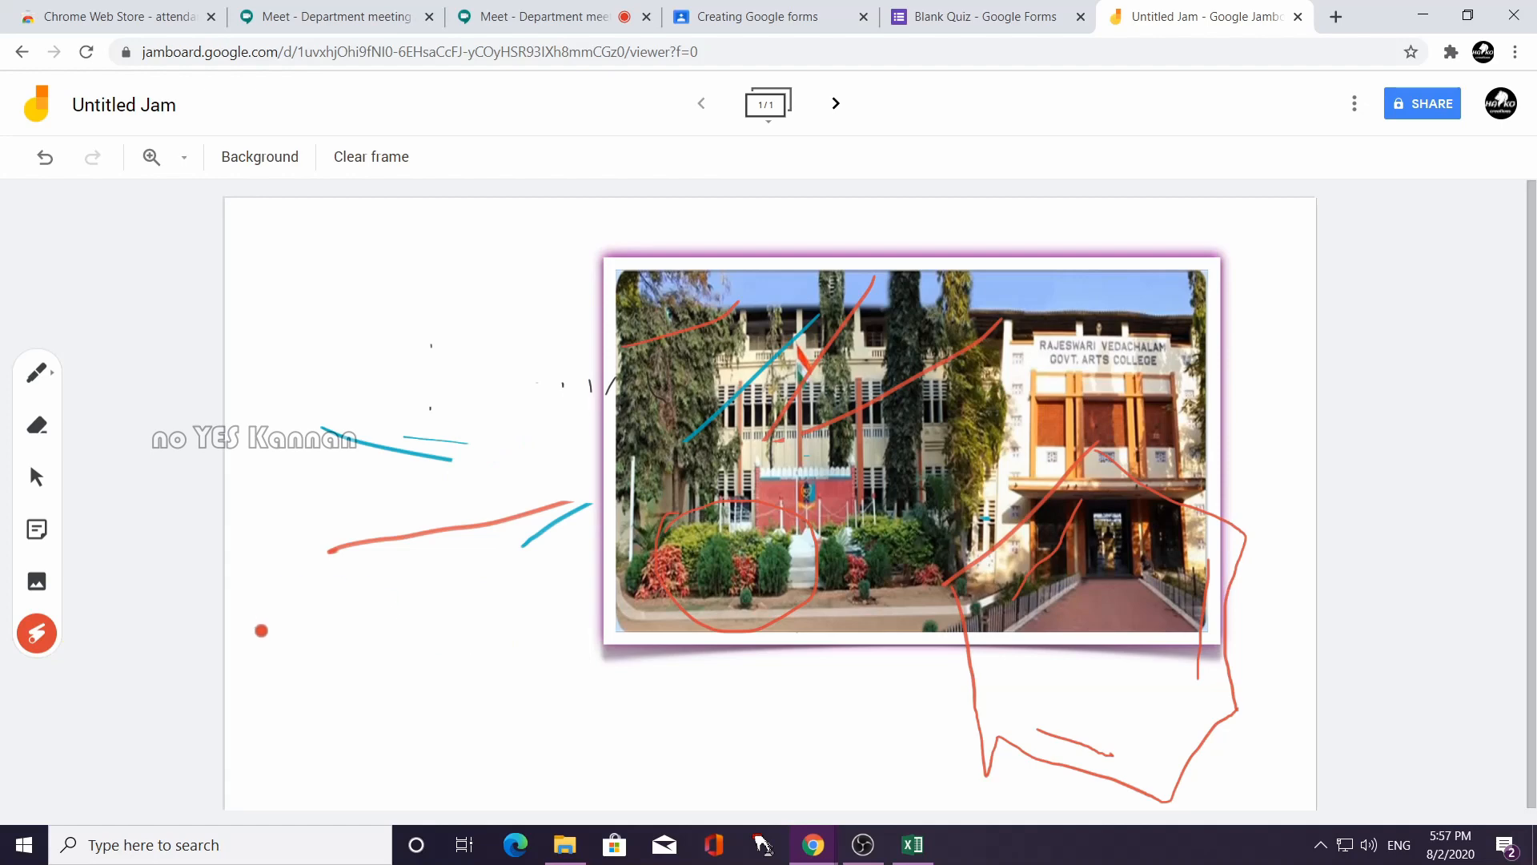
pyautogui.moveTo(272, 635)
pyautogui.mouseDown()
pyautogui.moveTo(449, 607)
pyautogui.moveTo(948, 578)
pyautogui.mouseUp()
pyautogui.moveTo(1258, 422); pyautogui.dragTo(637, 595)
pyautogui.moveTo(268, 285); pyautogui.dragTo(437, 412)
pyautogui.moveTo(672, 291)
pyautogui.mouseDown()
pyautogui.moveTo(590, 521)
pyautogui.moveTo(478, 348)
pyautogui.mouseUp()
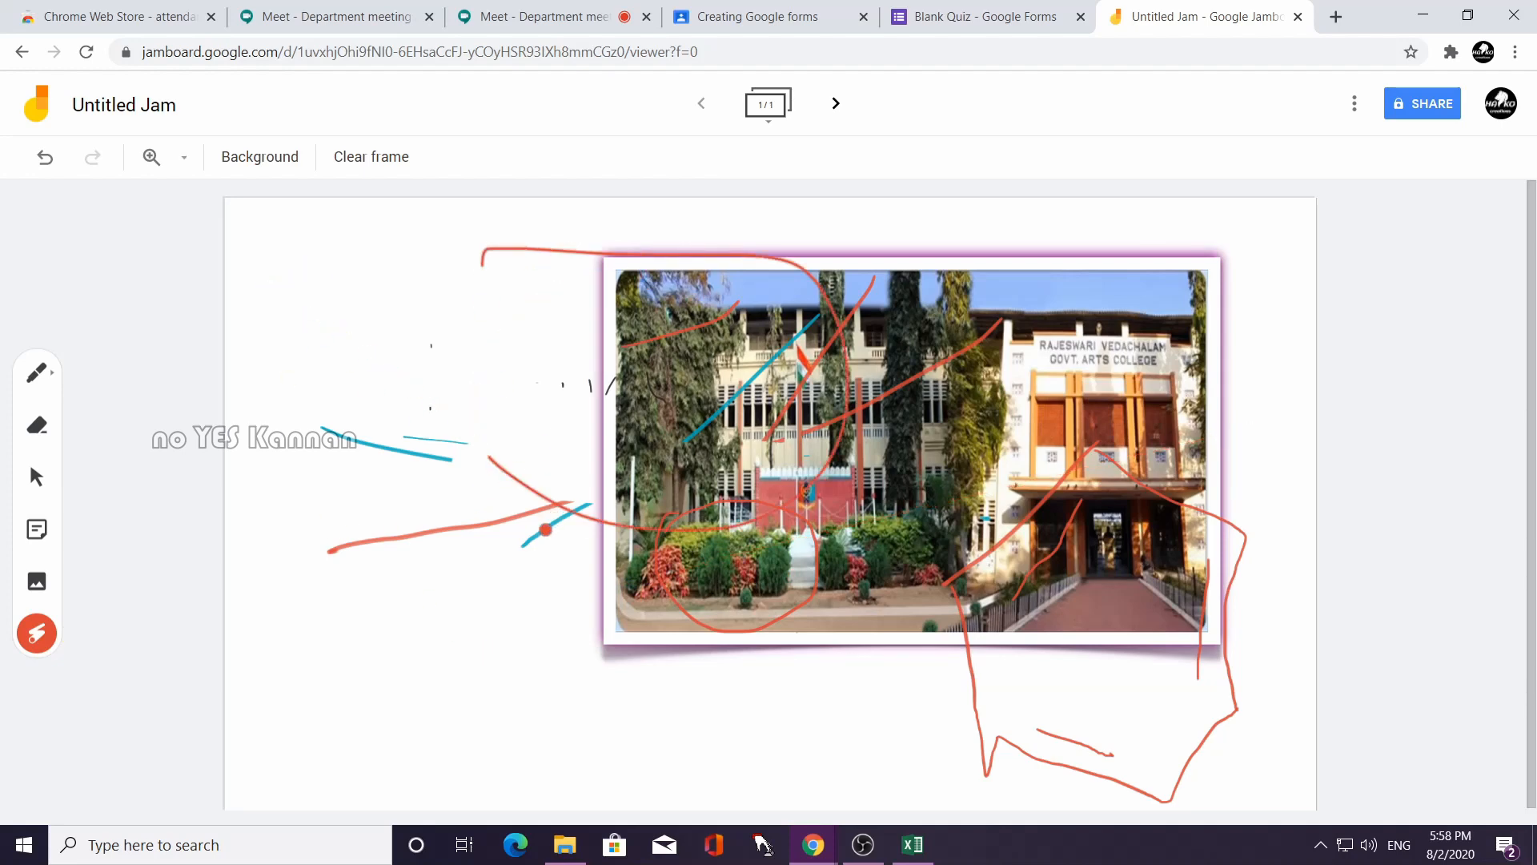
pyautogui.moveTo(1047, 321)
pyautogui.mouseDown()
pyautogui.moveTo(1199, 419)
pyautogui.moveTo(1045, 324)
pyautogui.mouseUp()
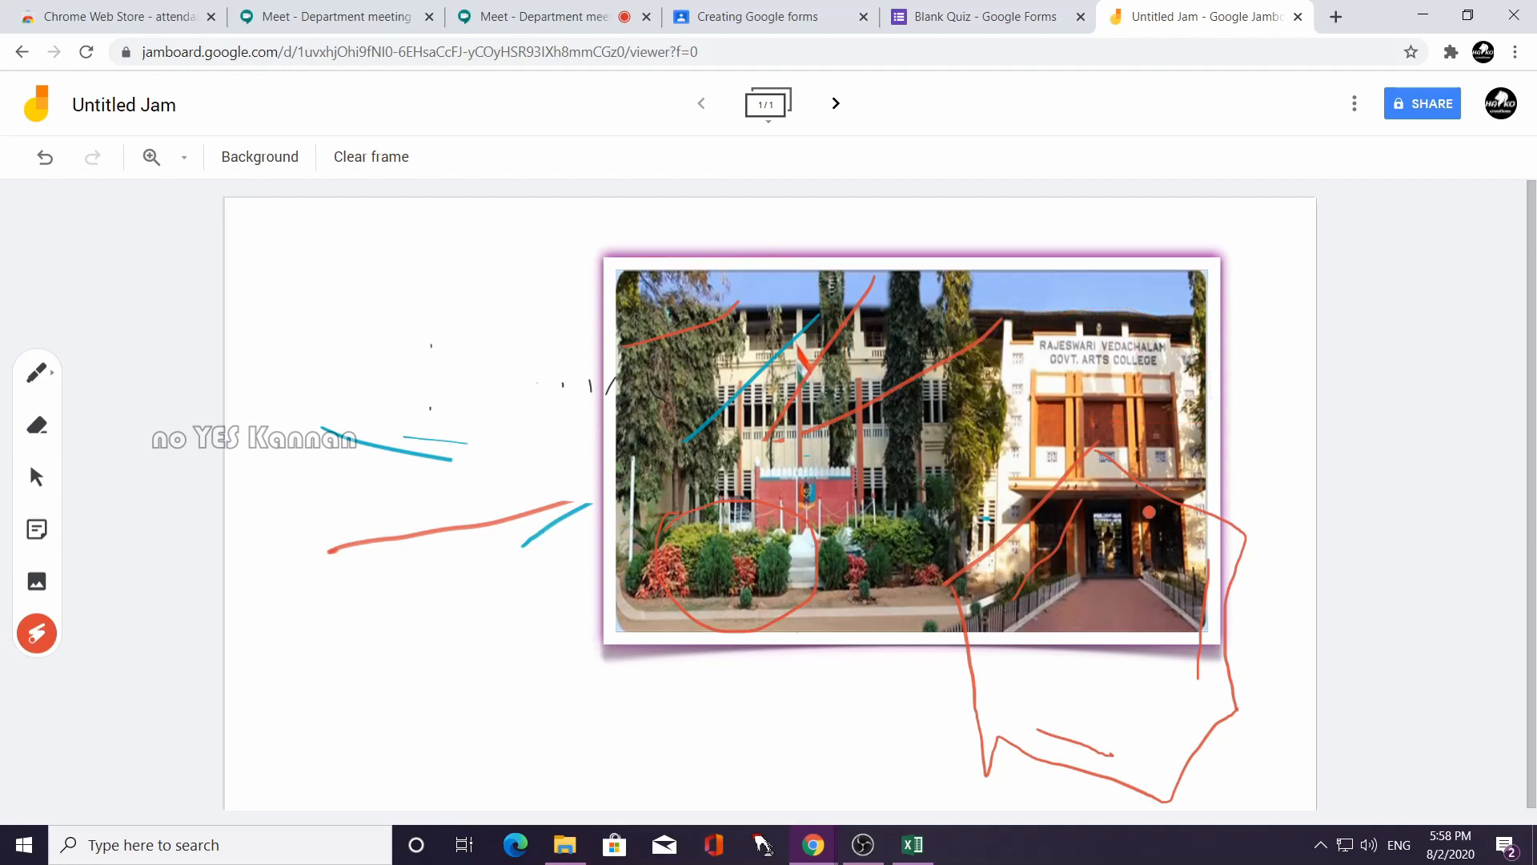
# Search the web for "benzene" images, insert the structure with labelled C and H atoms, and place it beside the college image.
pyautogui.click(37, 582)
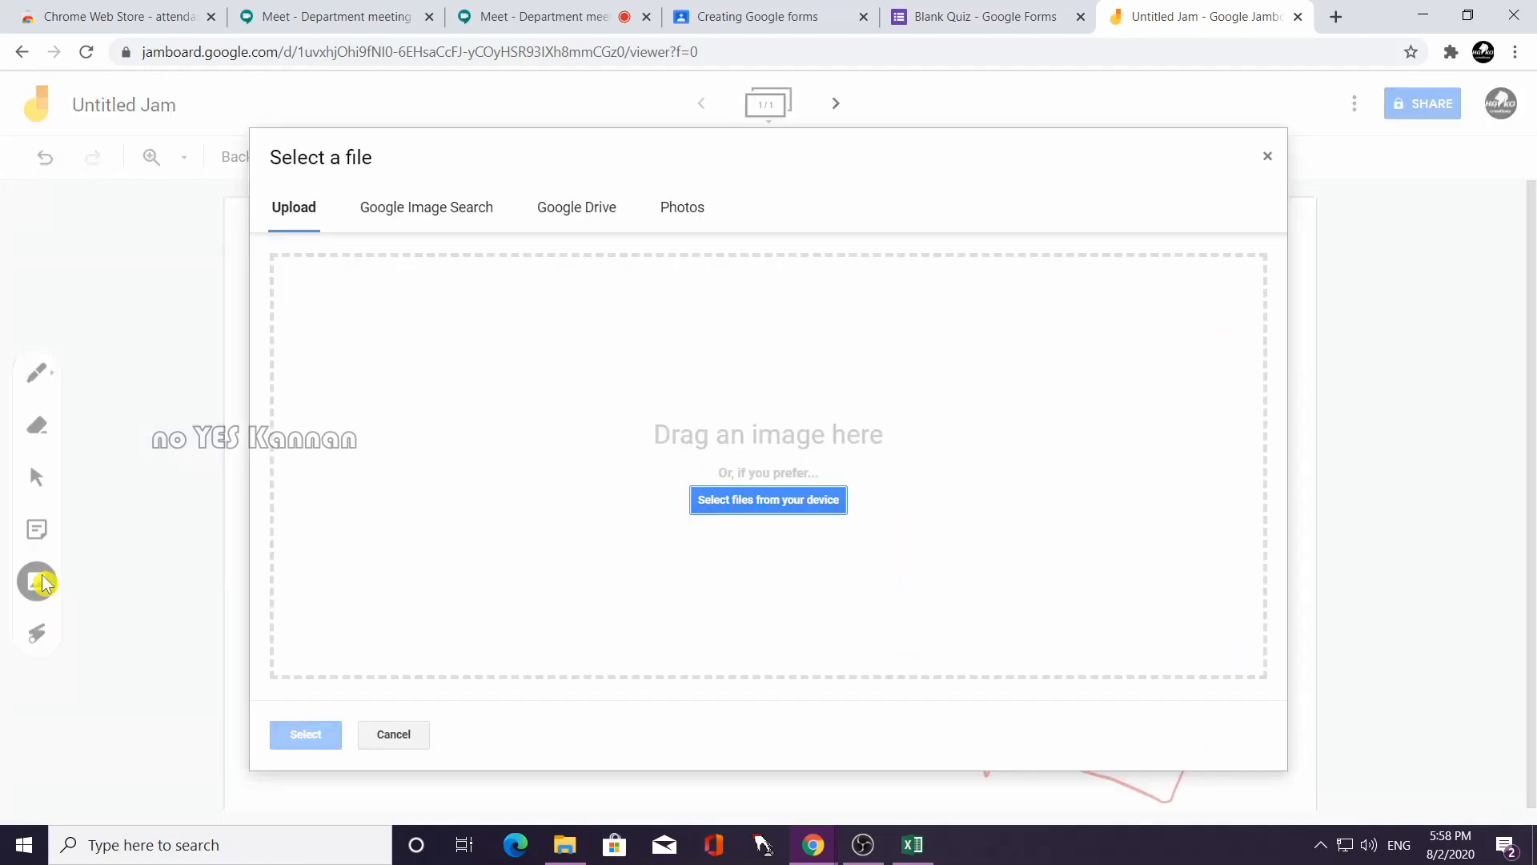
pyautogui.click(451, 206)
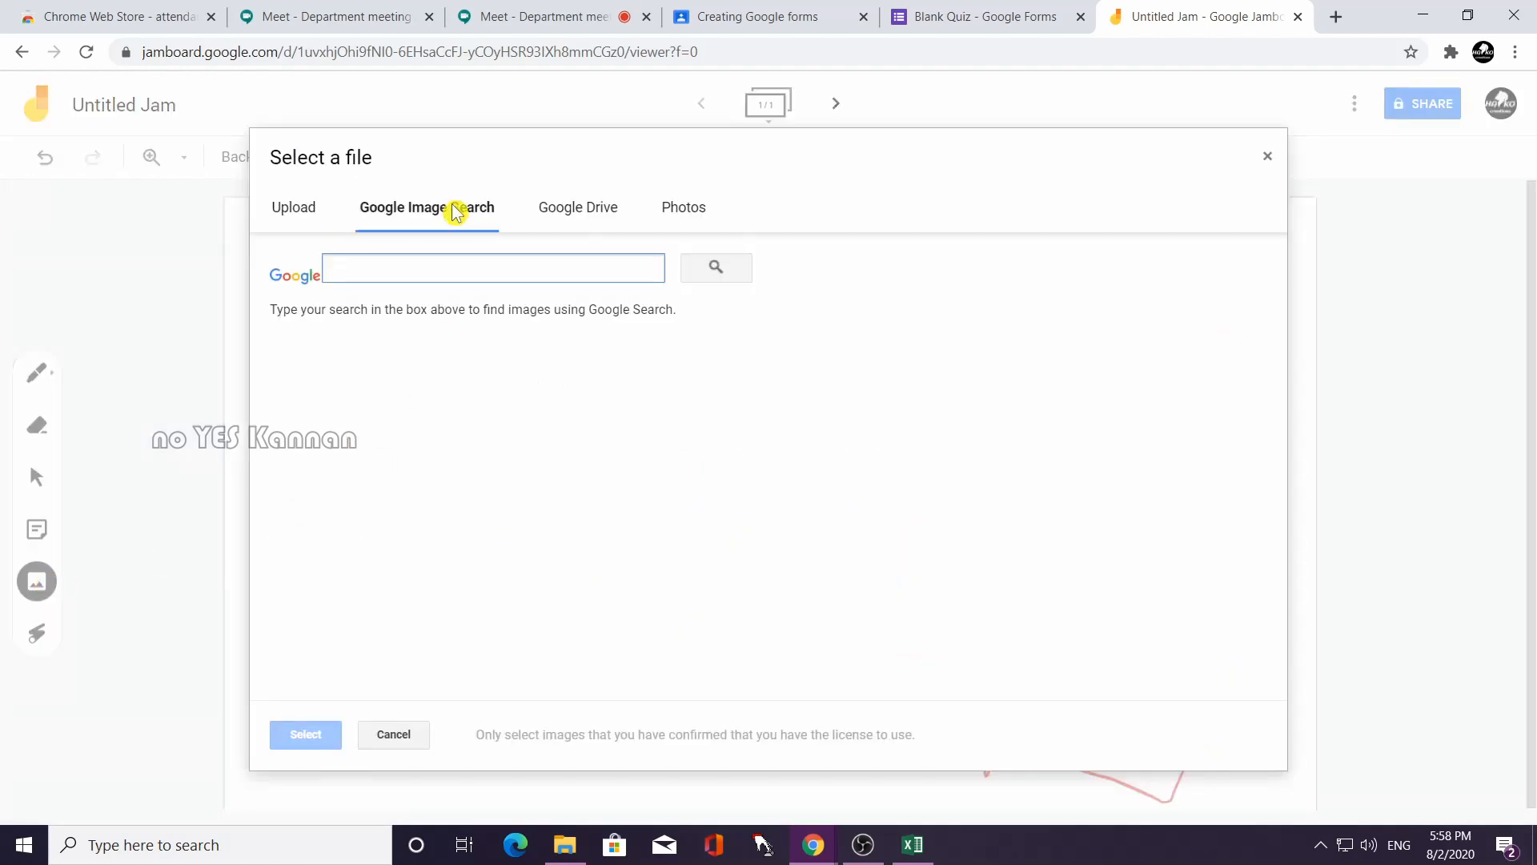
pyautogui.write('benzene')
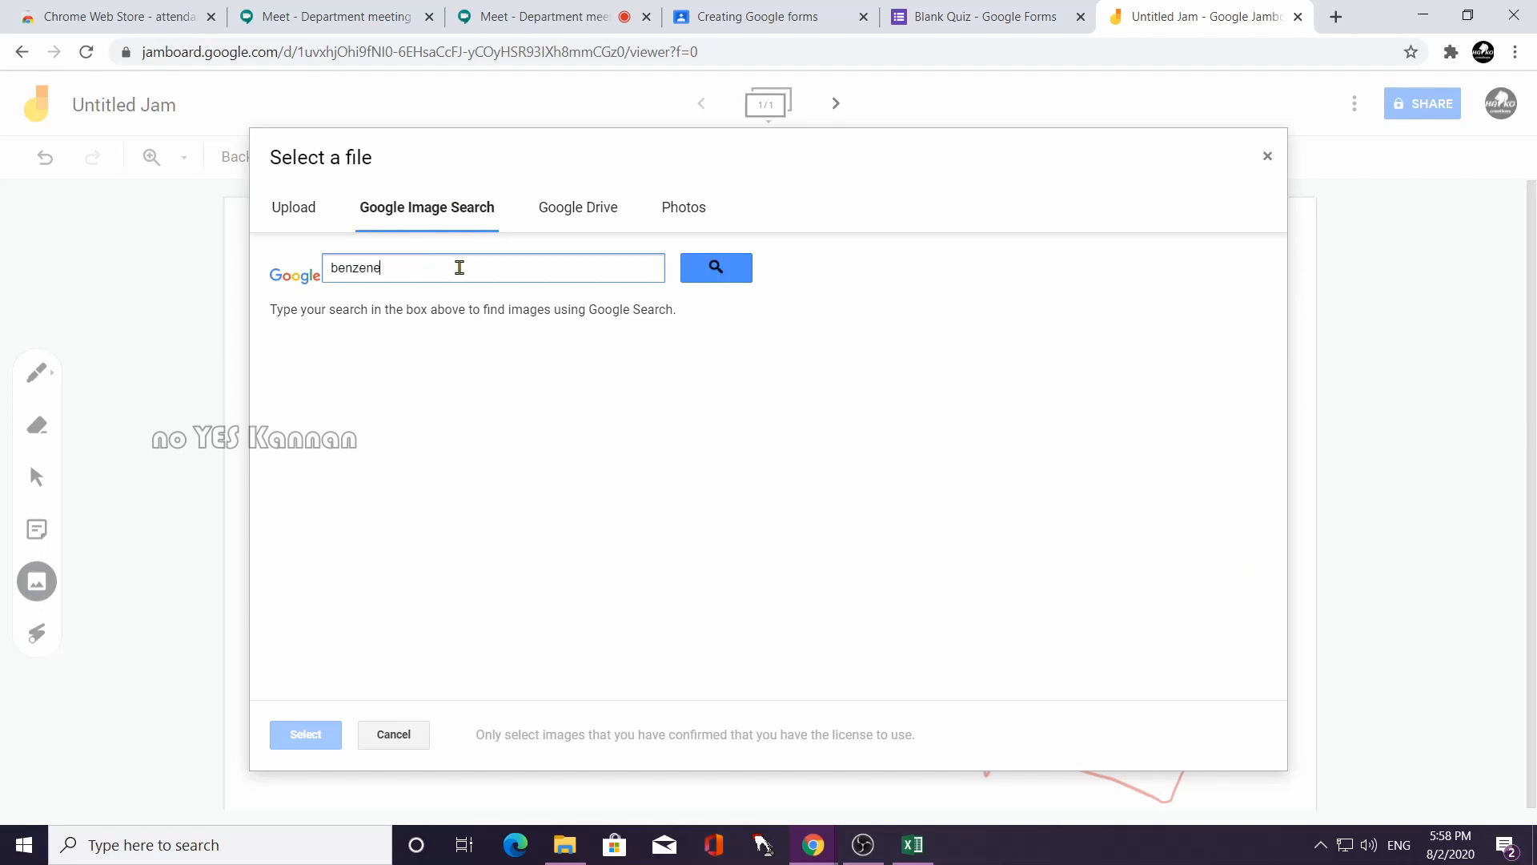
pyautogui.click(715, 269)
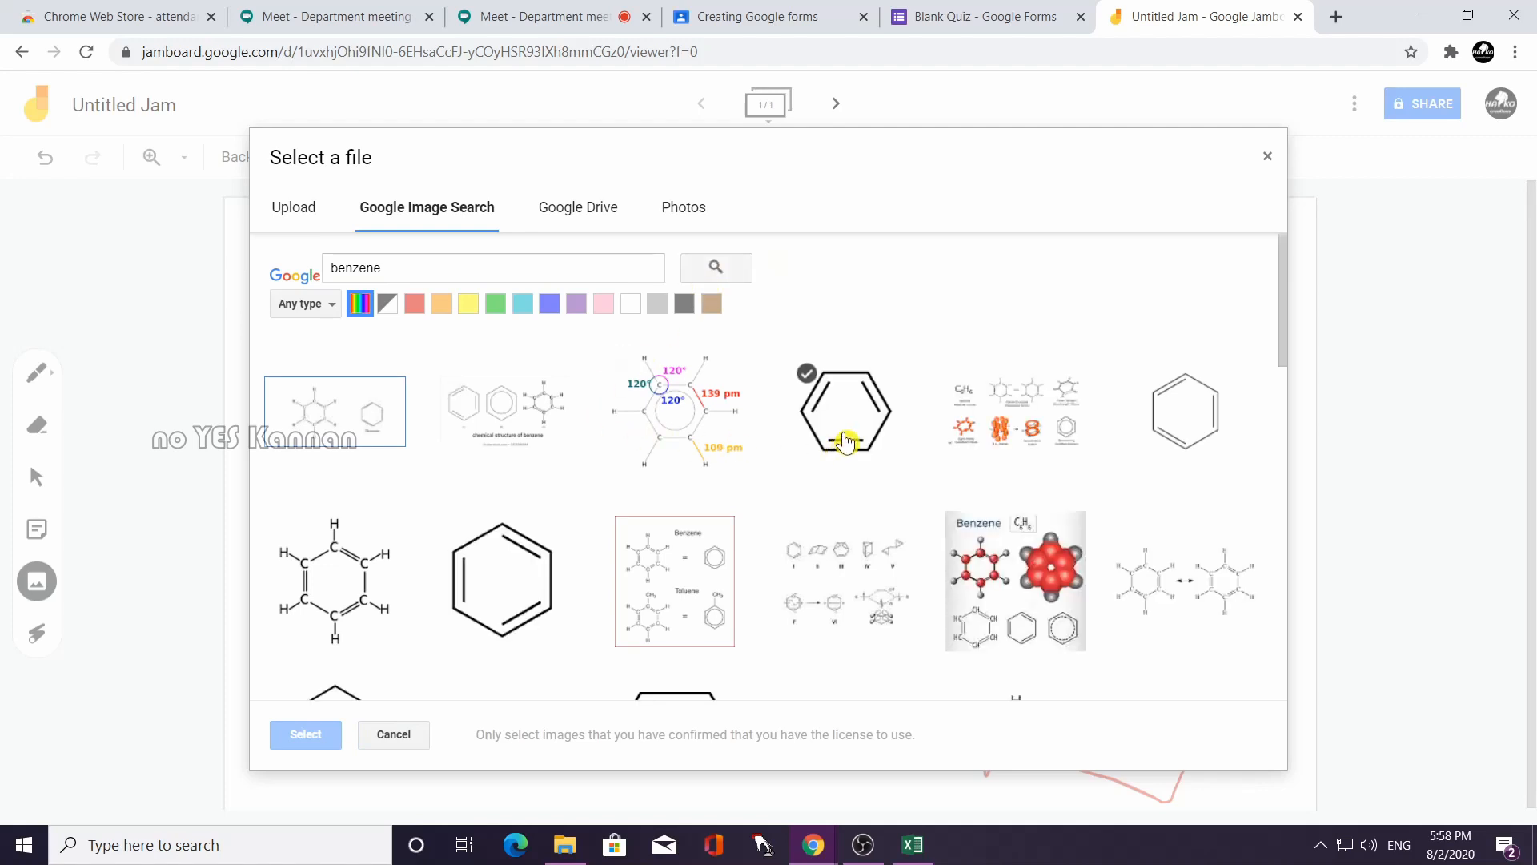
pyautogui.click(846, 441)
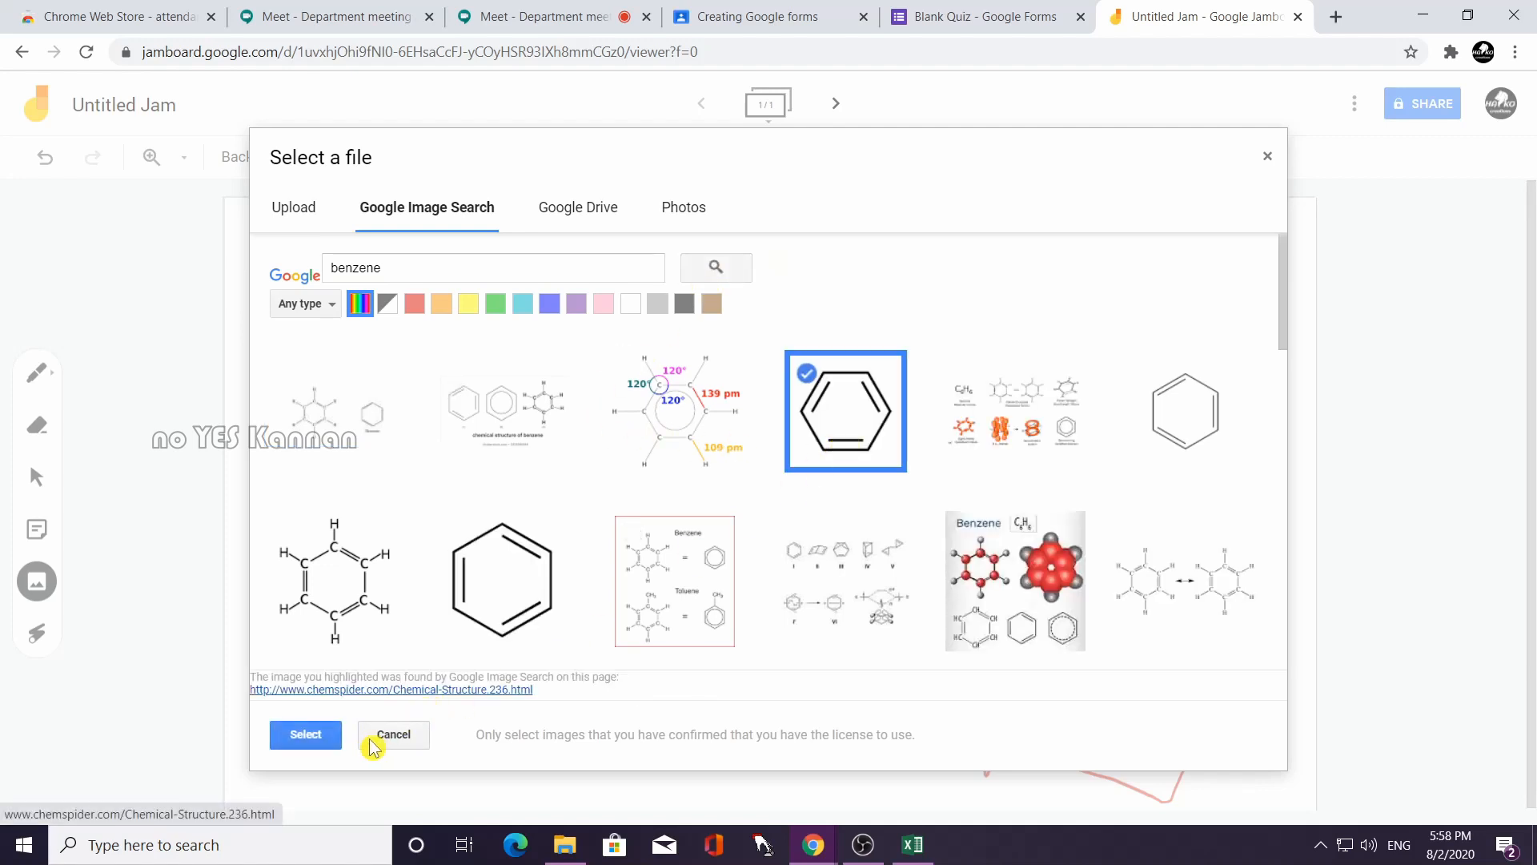
pyautogui.click(334, 602)
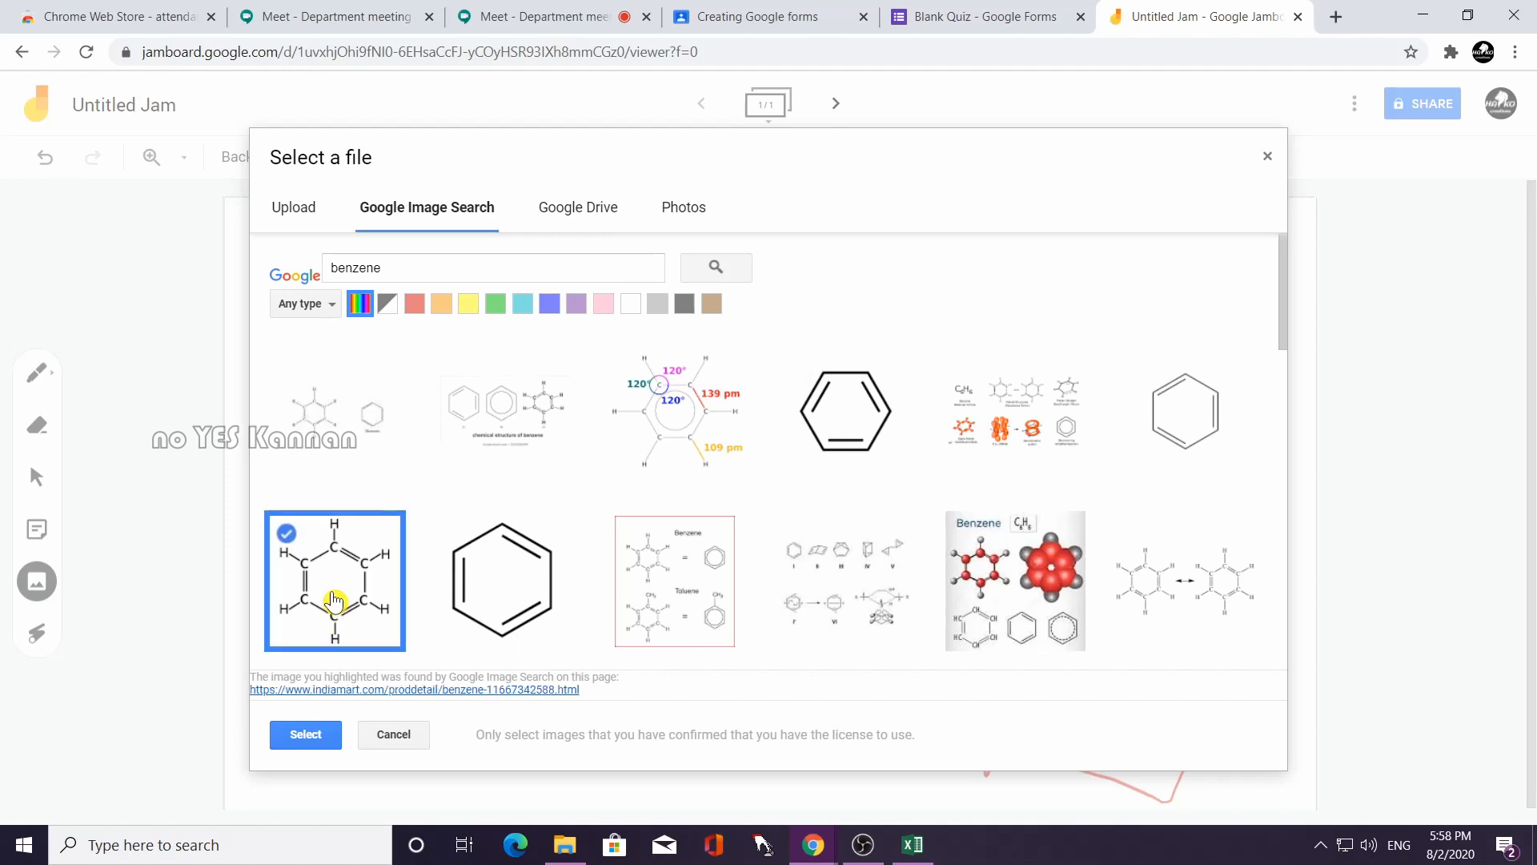
pyautogui.click(308, 735)
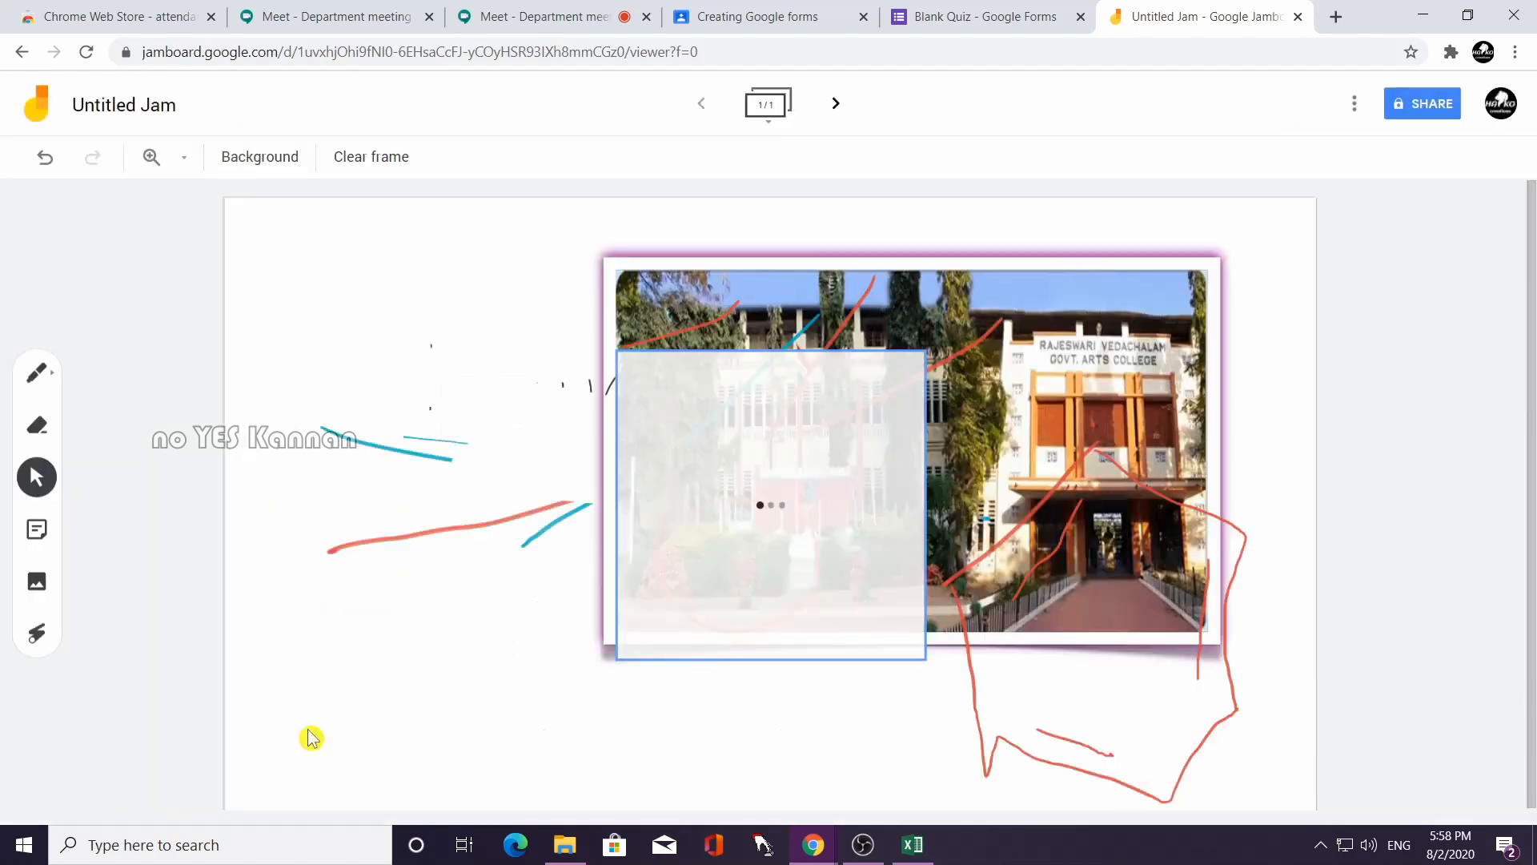
pyautogui.moveTo(698, 503)
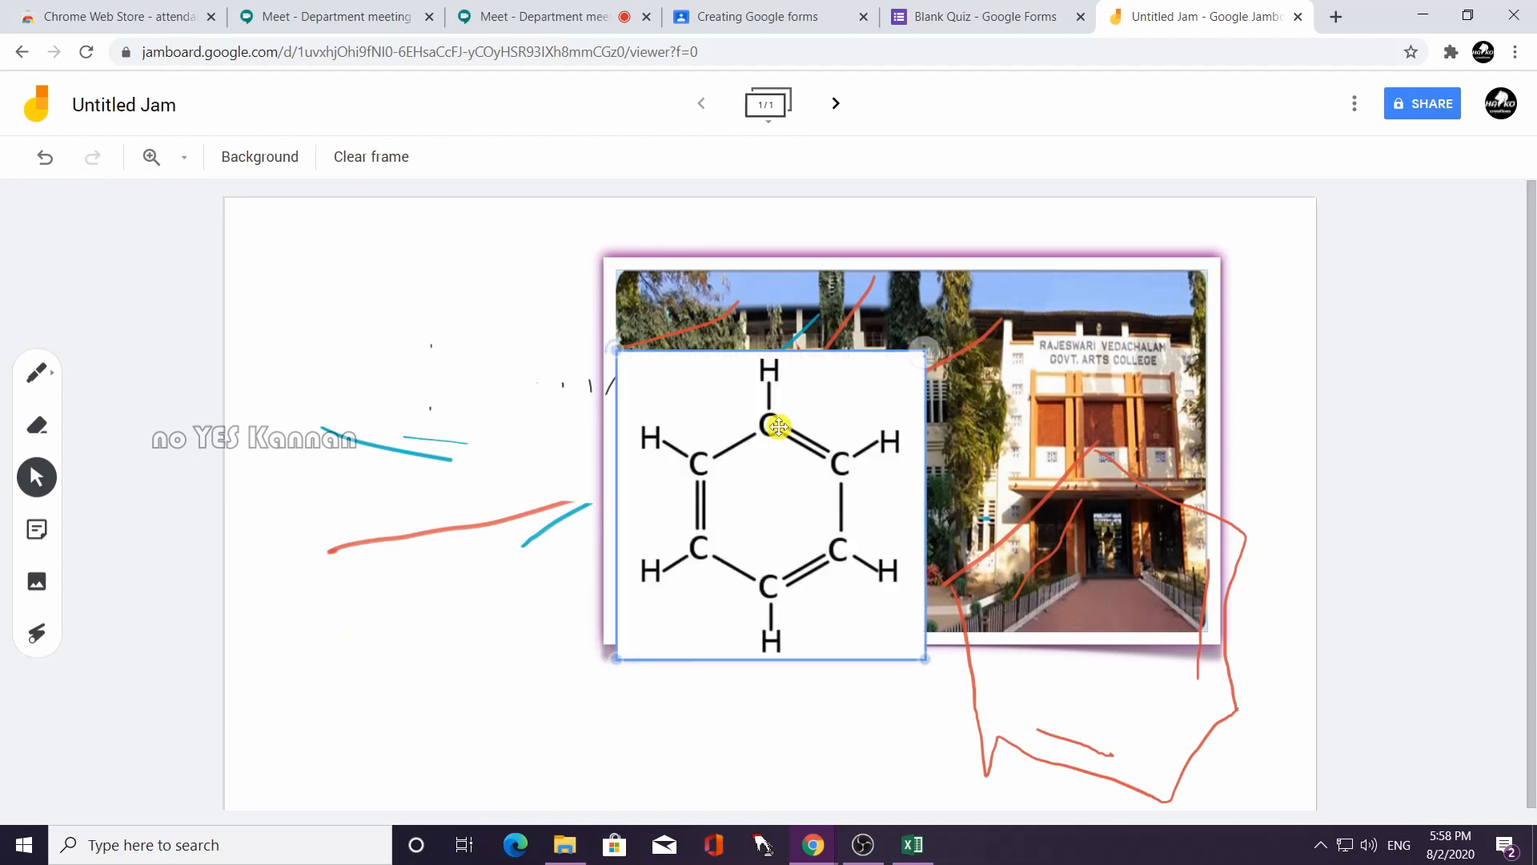
pyautogui.moveTo(775, 425); pyautogui.dragTo(422, 388)
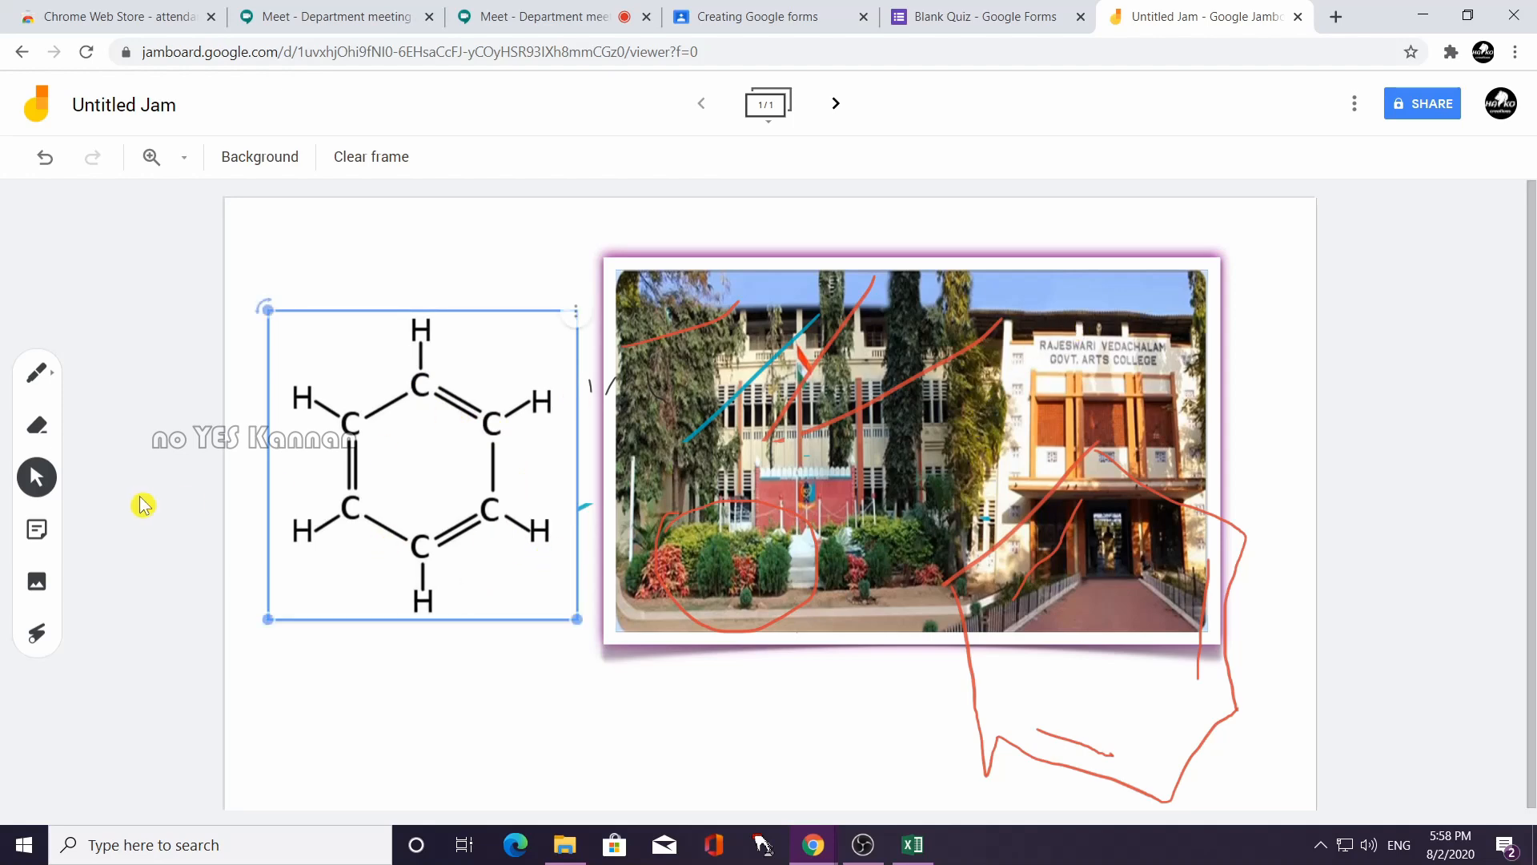
# Delete the college image from the frame, and briefly reopen the image picker without inserting anything.
pyautogui.click(833, 416)
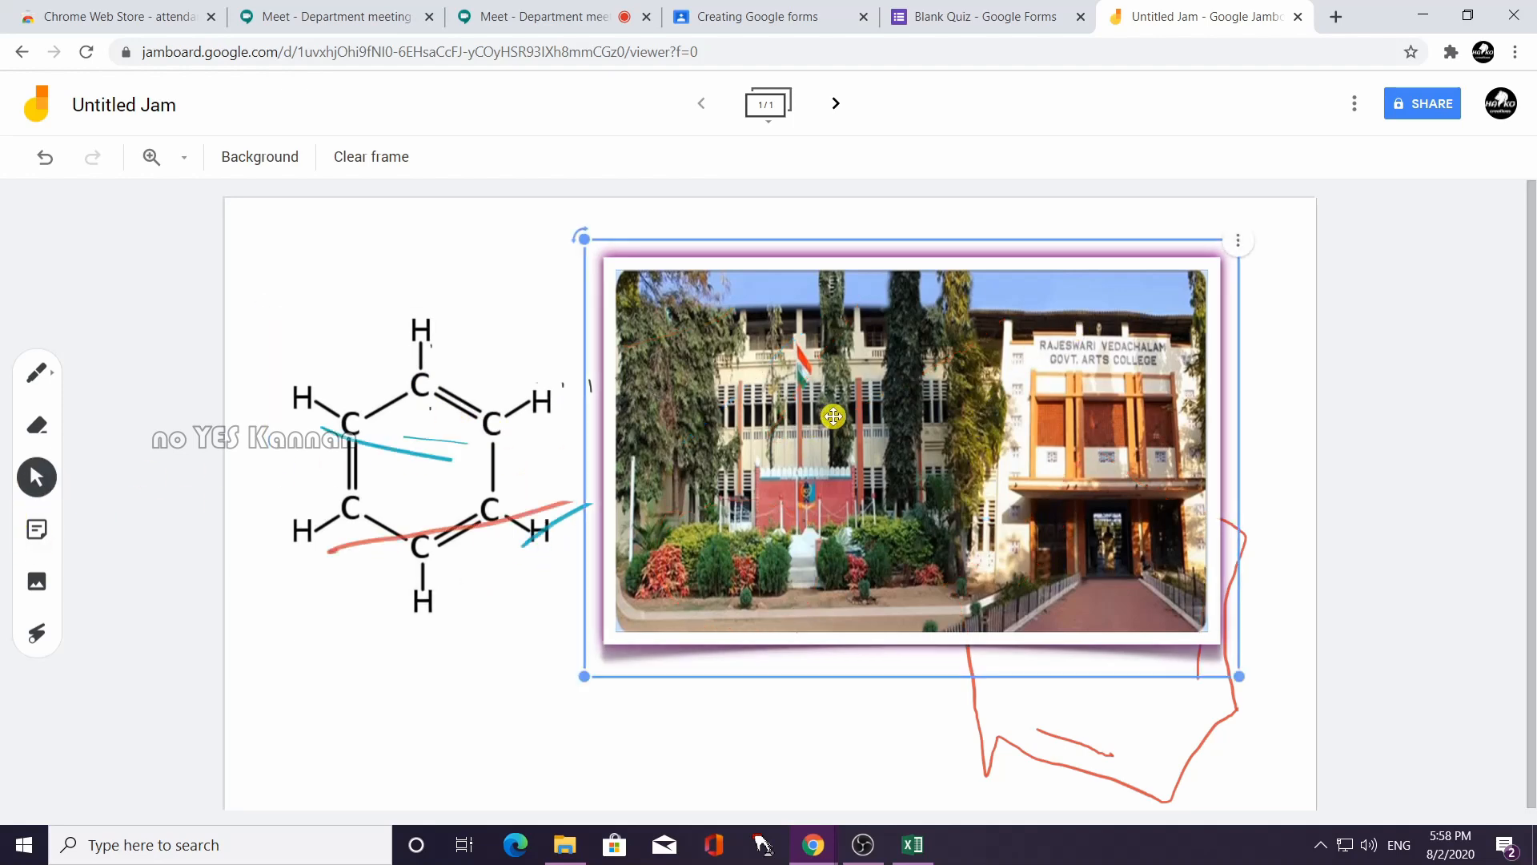
pyautogui.press('Delete')
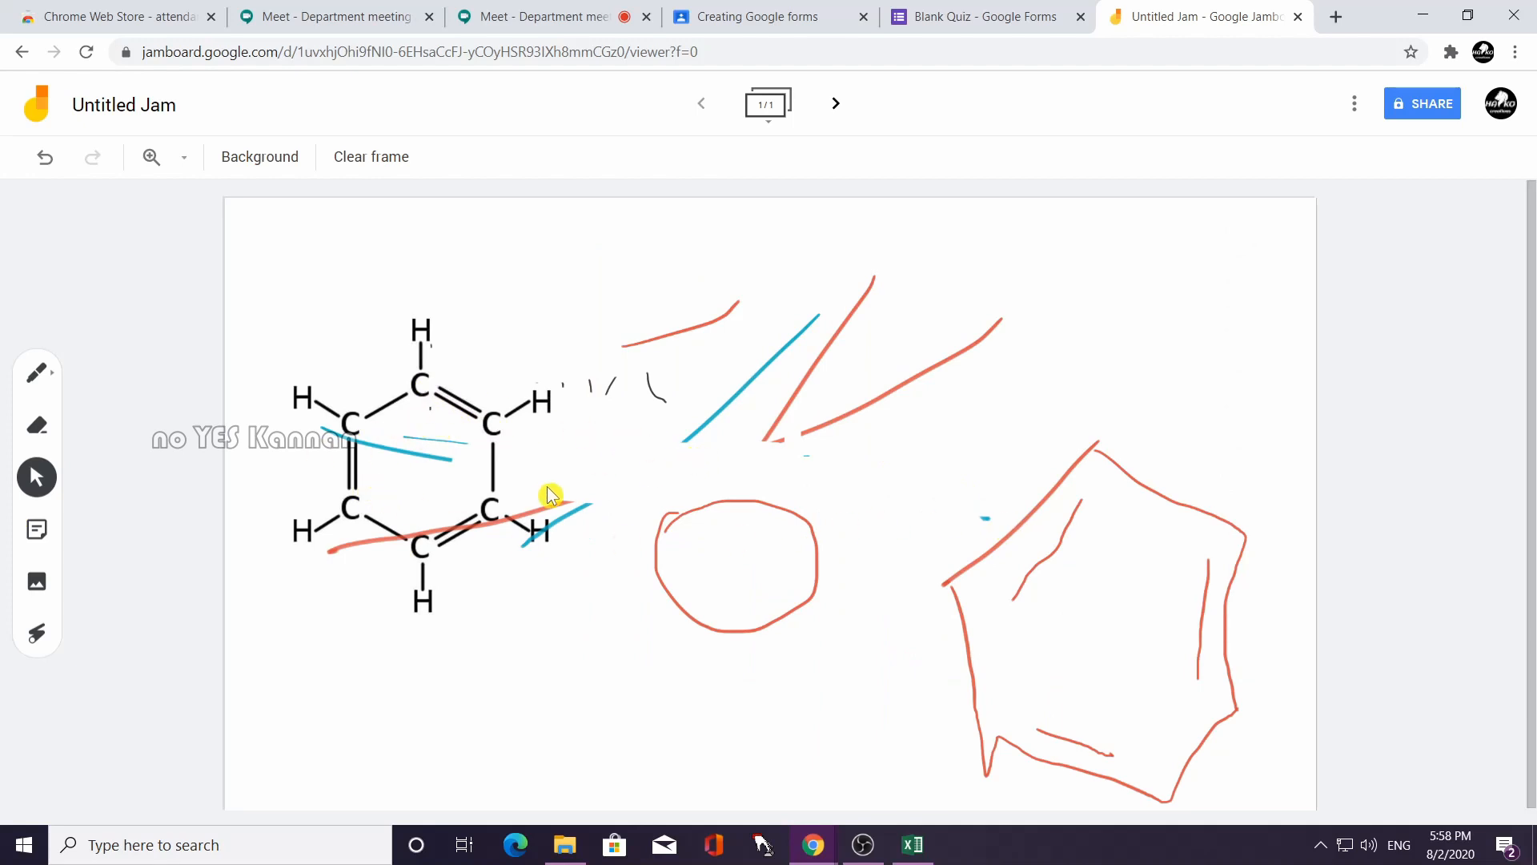
pyautogui.click(40, 586)
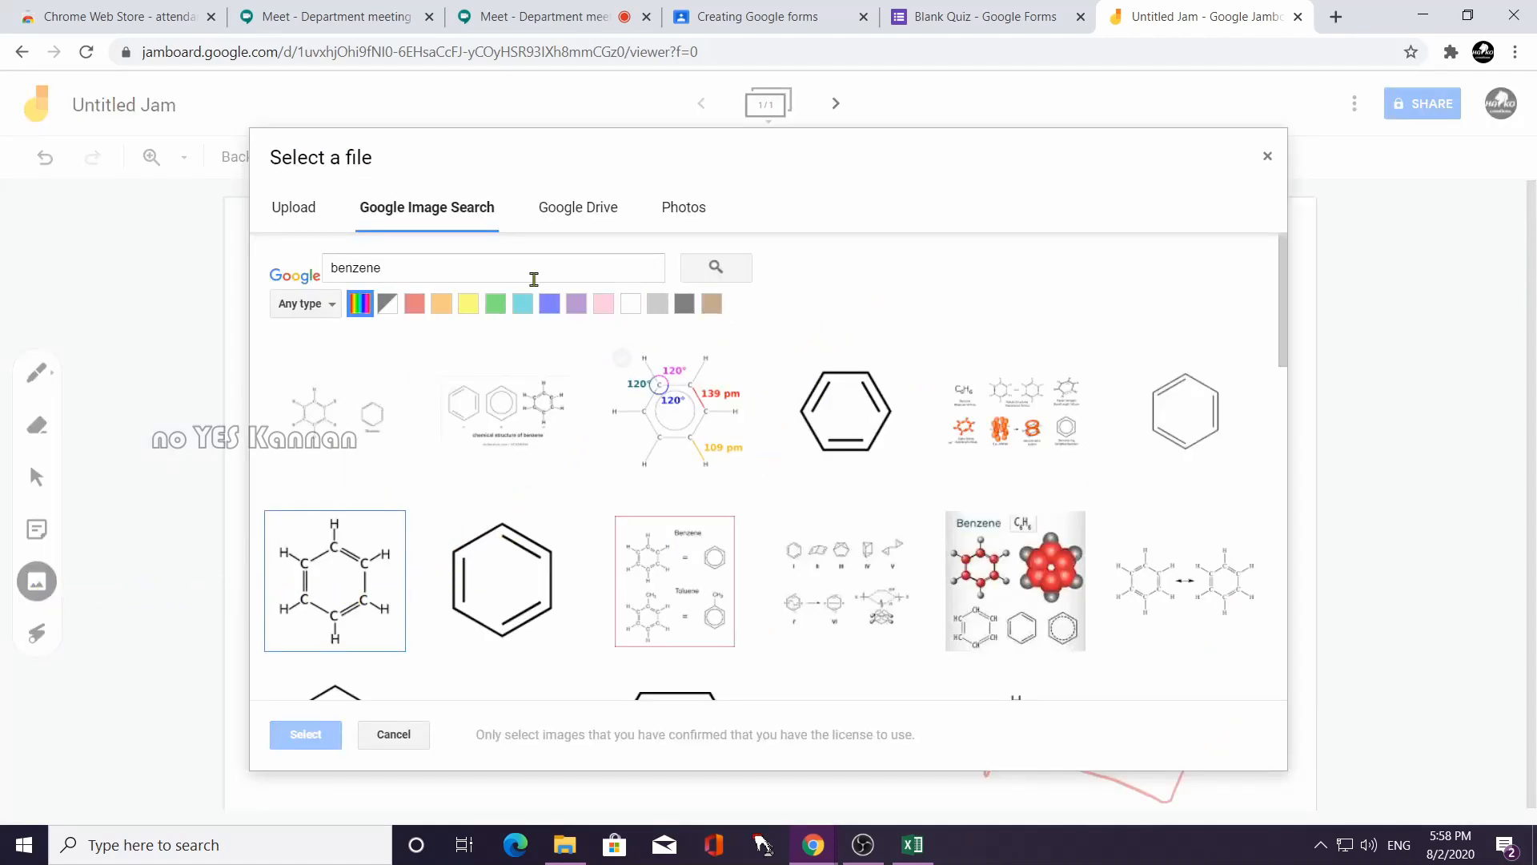
pyautogui.click(1267, 157)
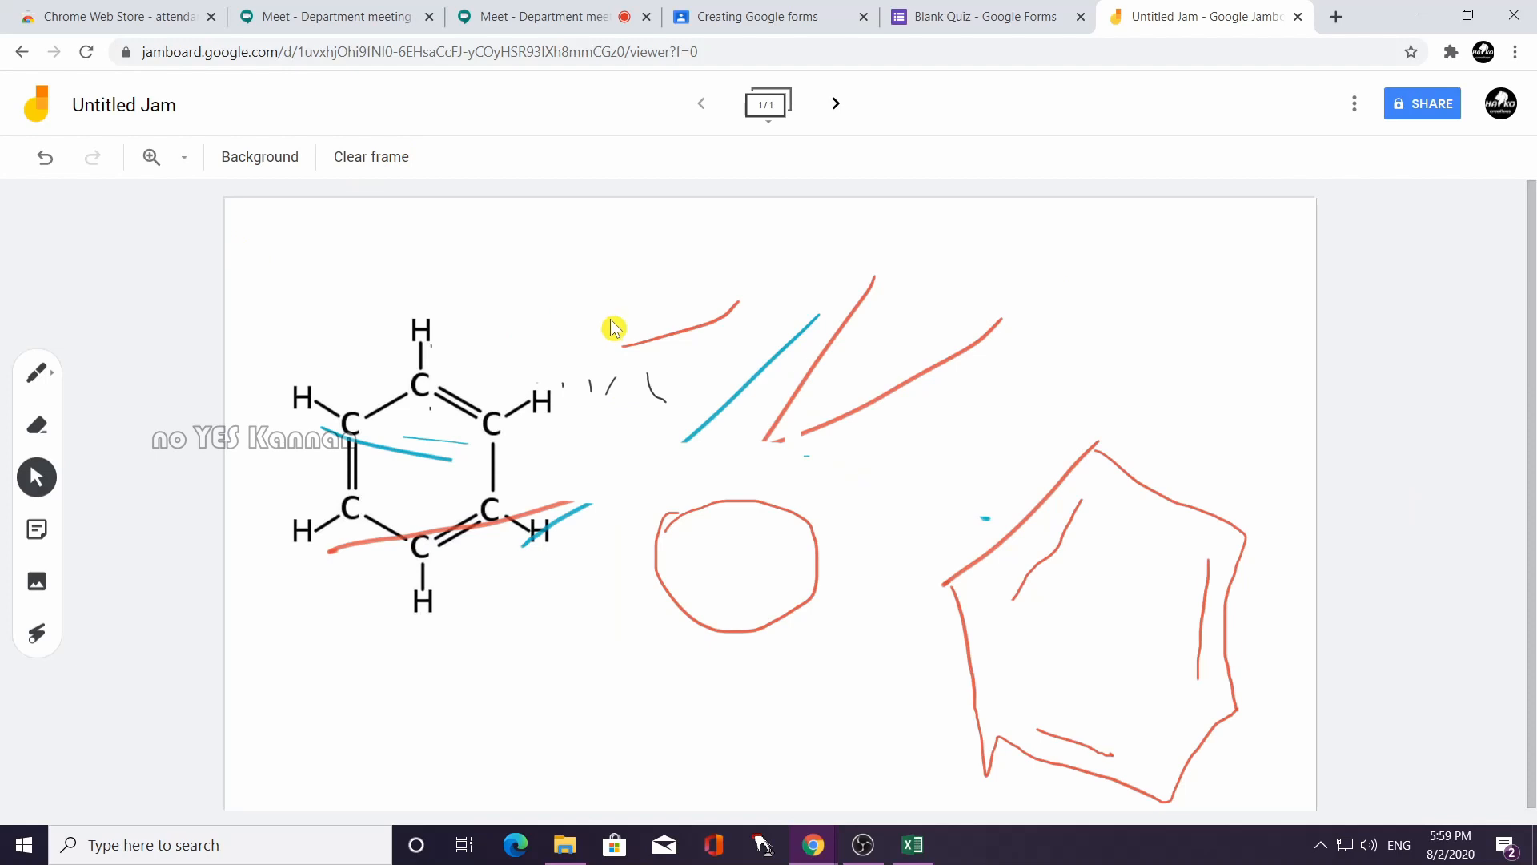
# Add two blank frames to the jam, and view its sharing options without changing them.
pyautogui.click(830, 109)
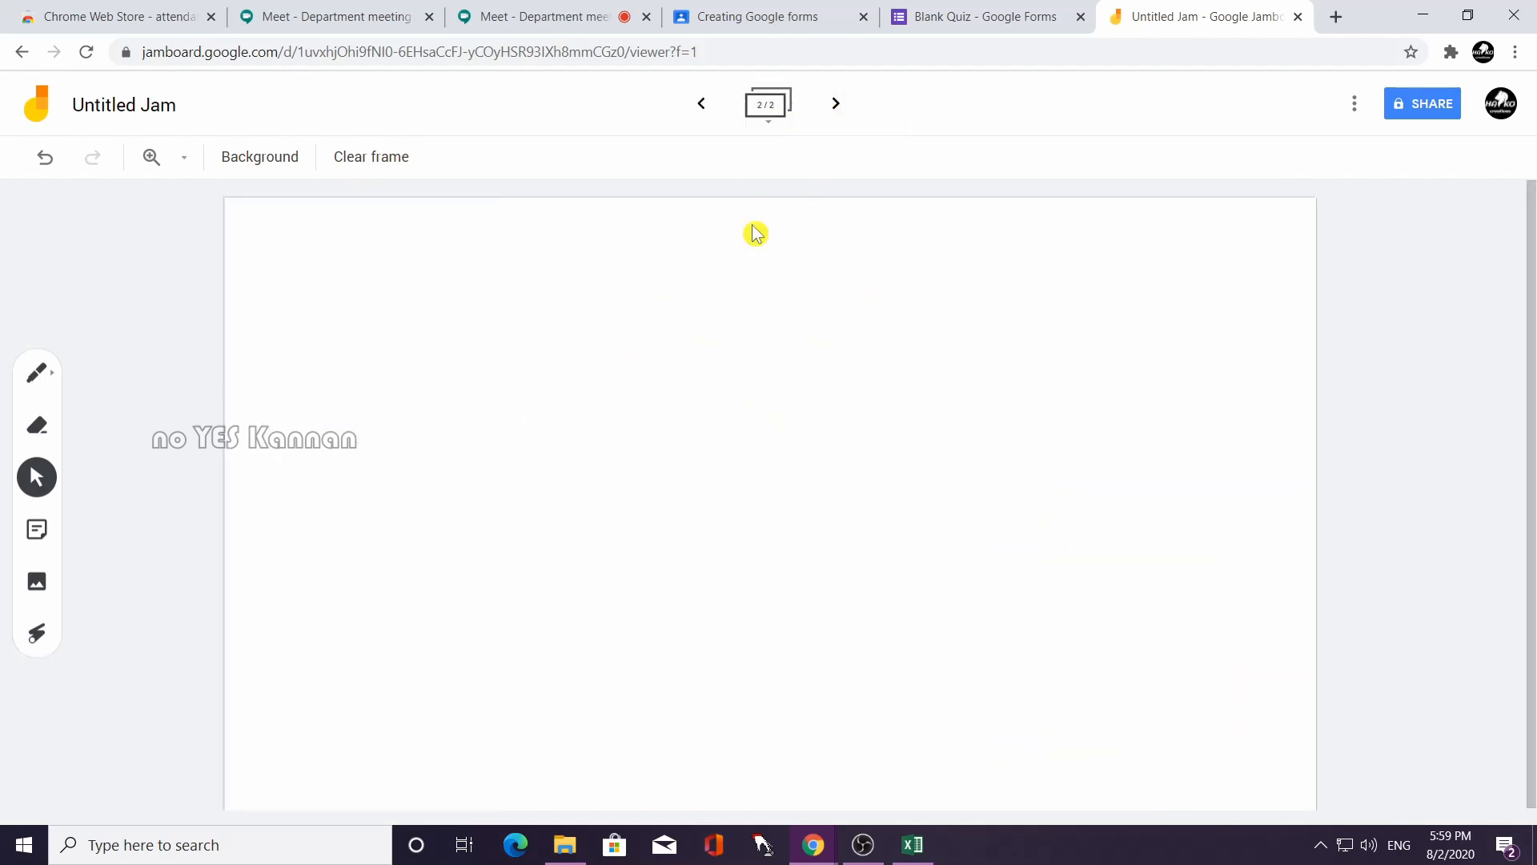
pyautogui.click(835, 104)
pyautogui.click(1444, 115)
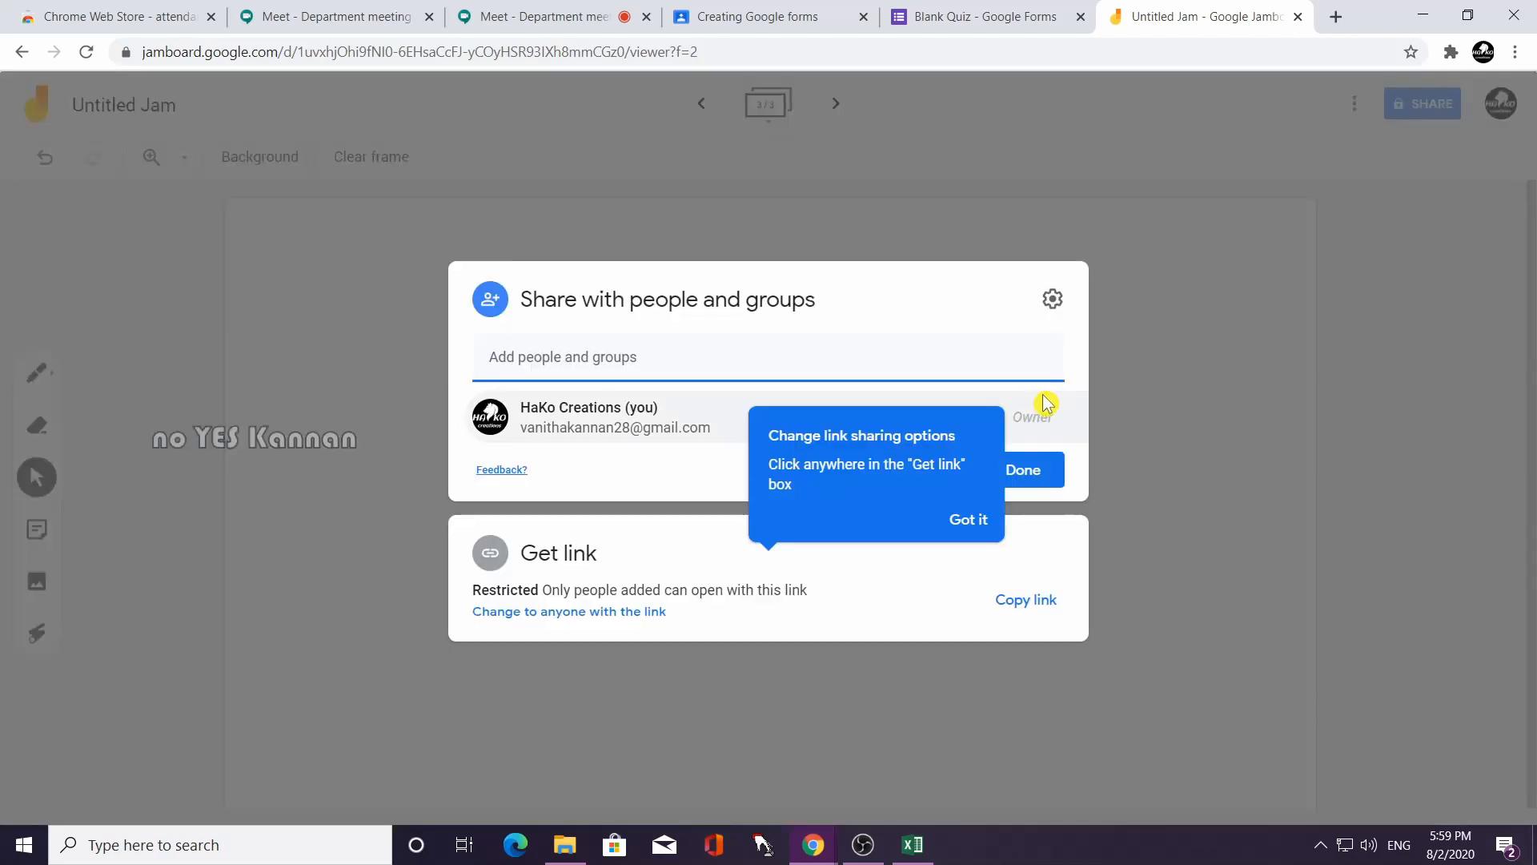
pyautogui.click(813, 656)
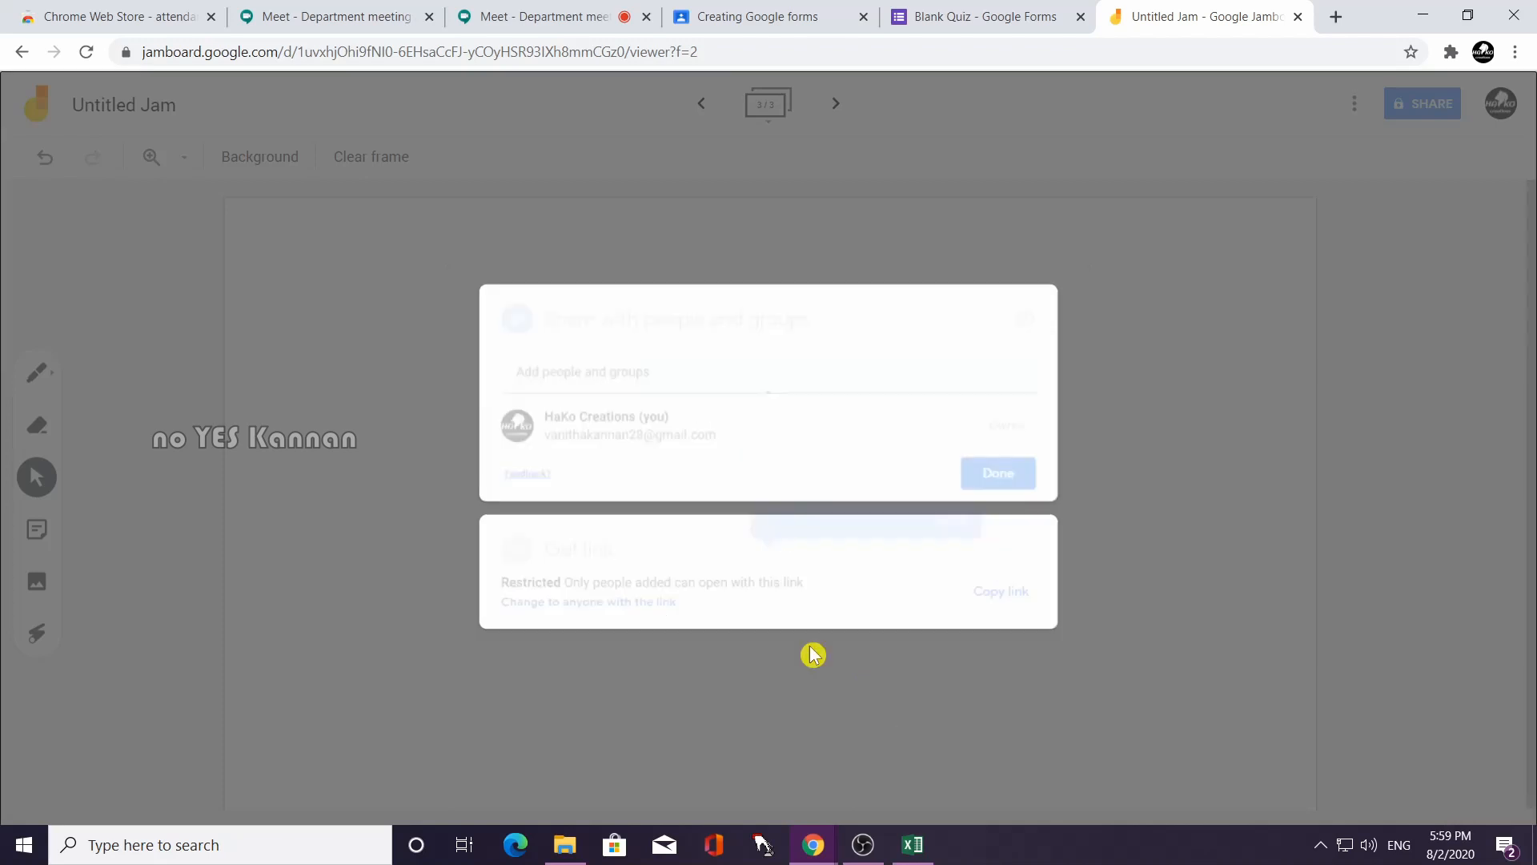
# Rename the jam as "First Jam".
pyautogui.click(1354, 103)
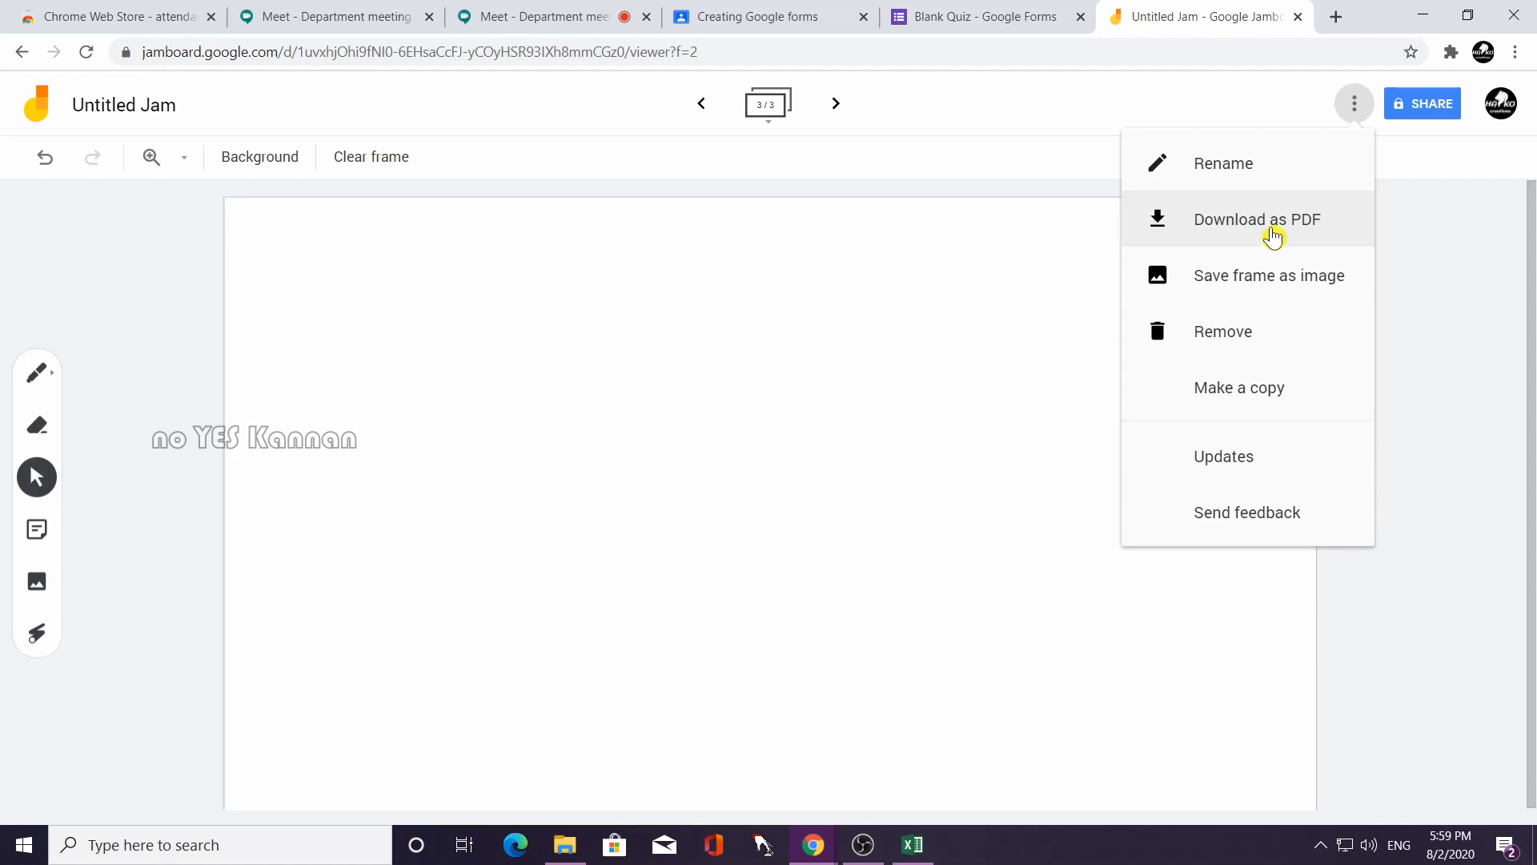
pyautogui.click(163, 113)
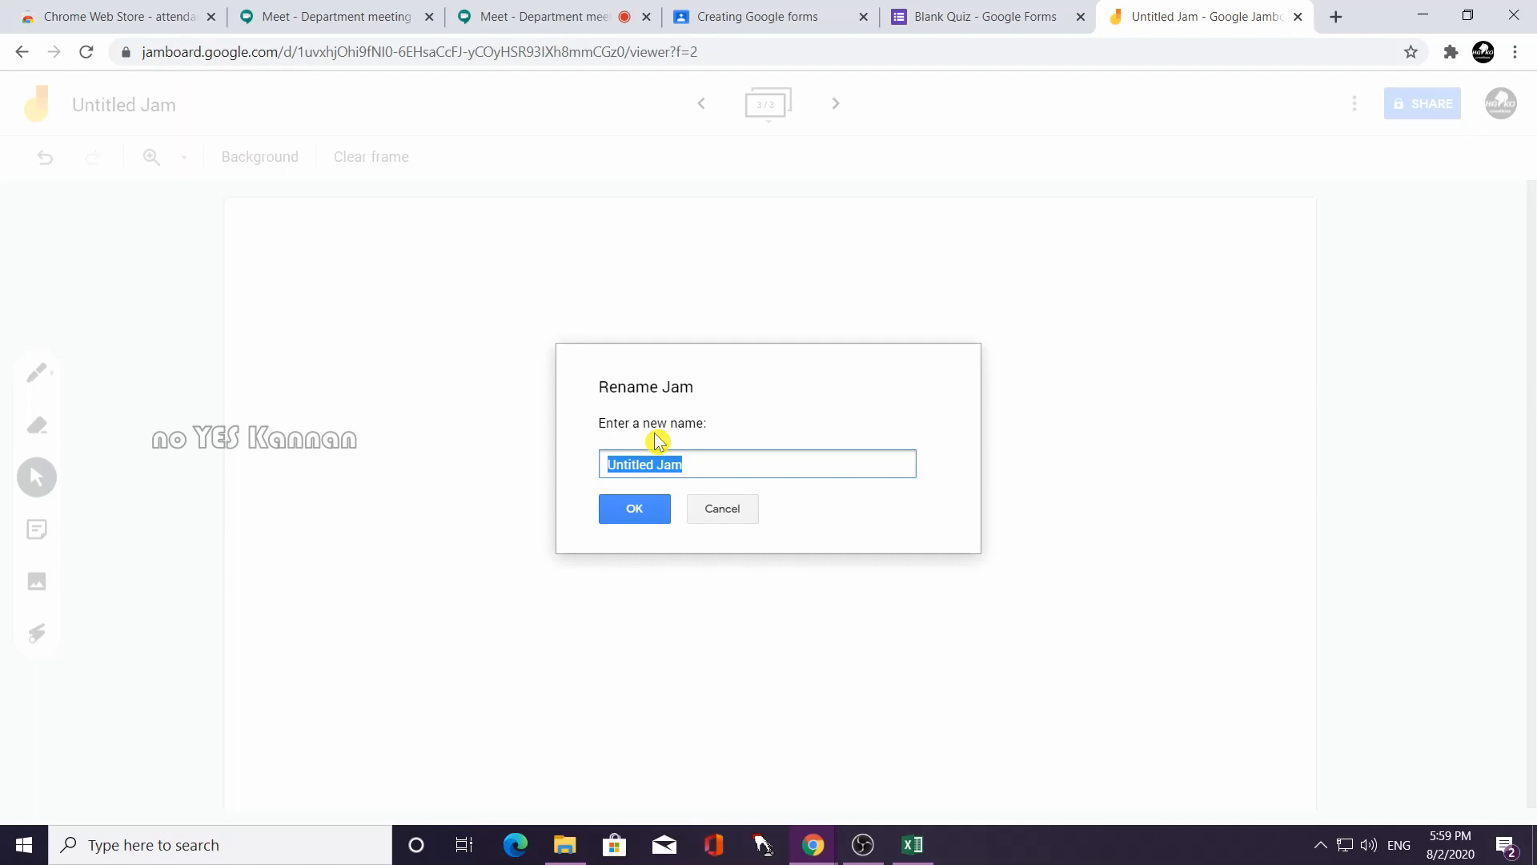
pyautogui.write('First')
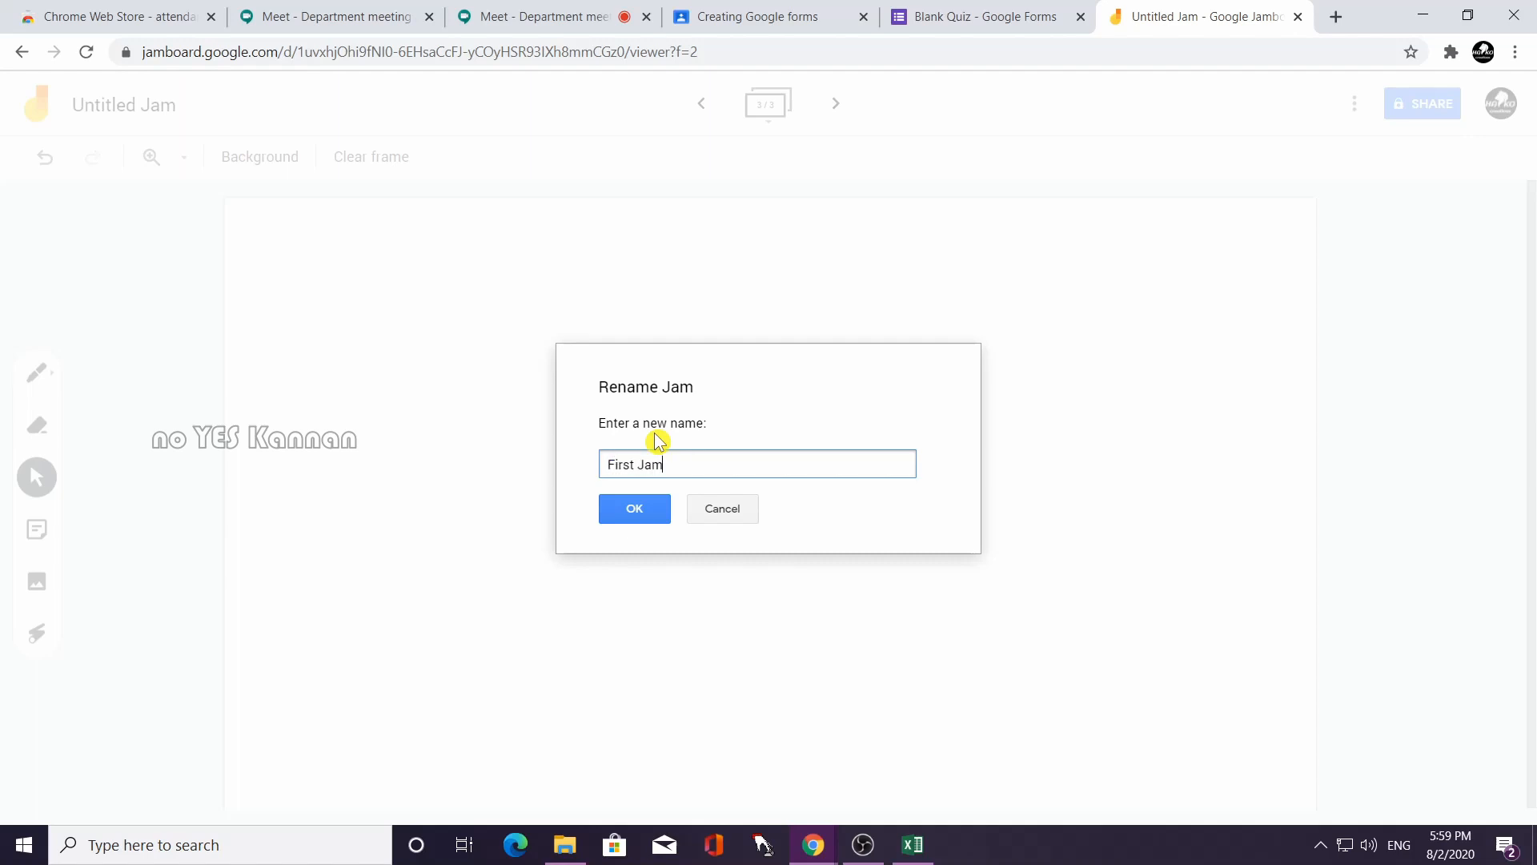
pyautogui.click(641, 508)
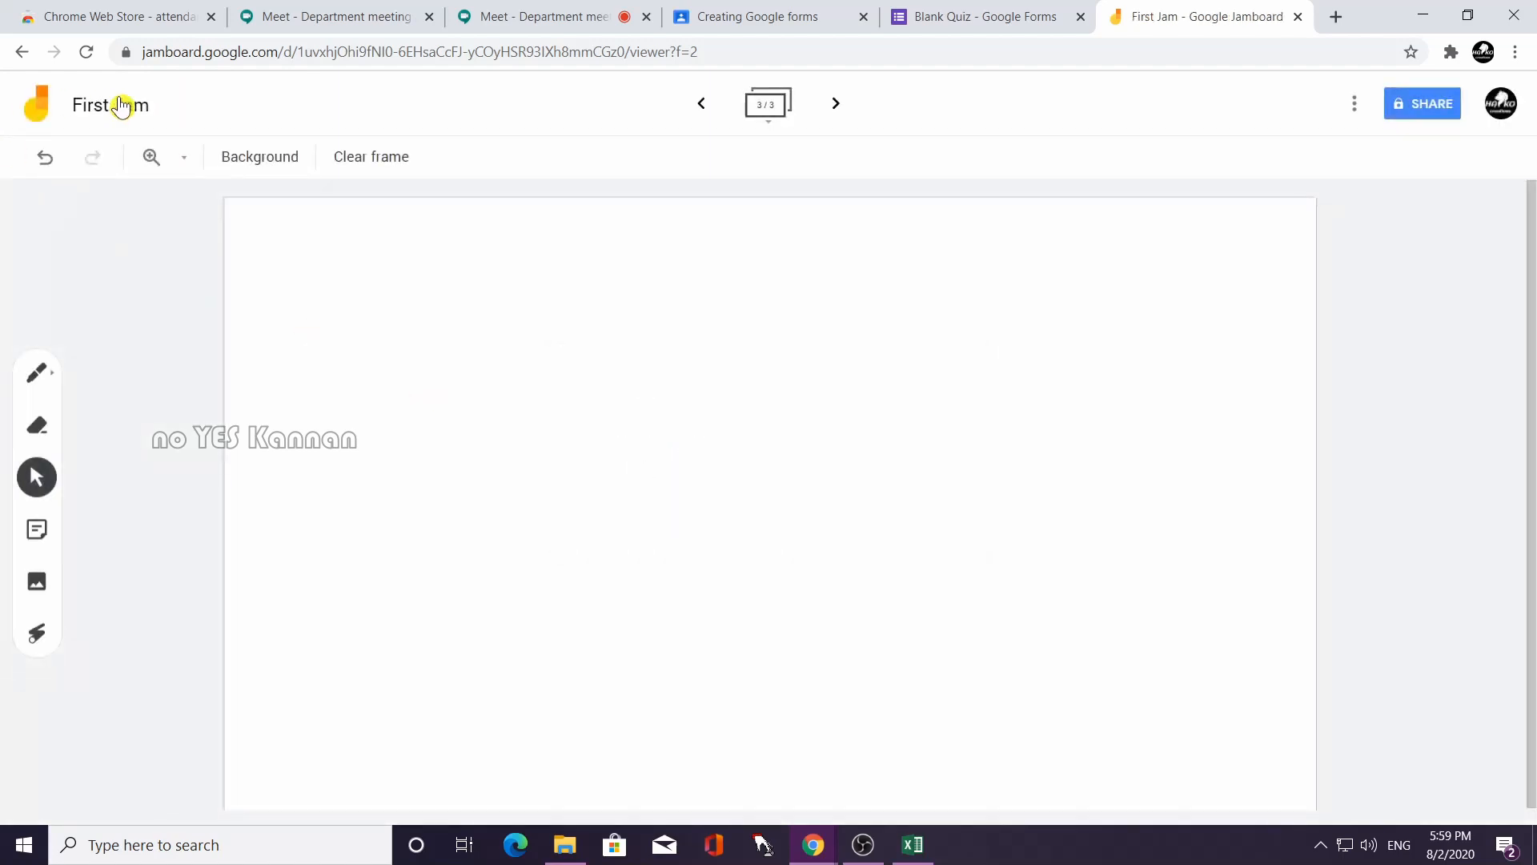
# Download the jam as a PDF and open the downloaded First Jam.pdf.
pyautogui.click(1355, 106)
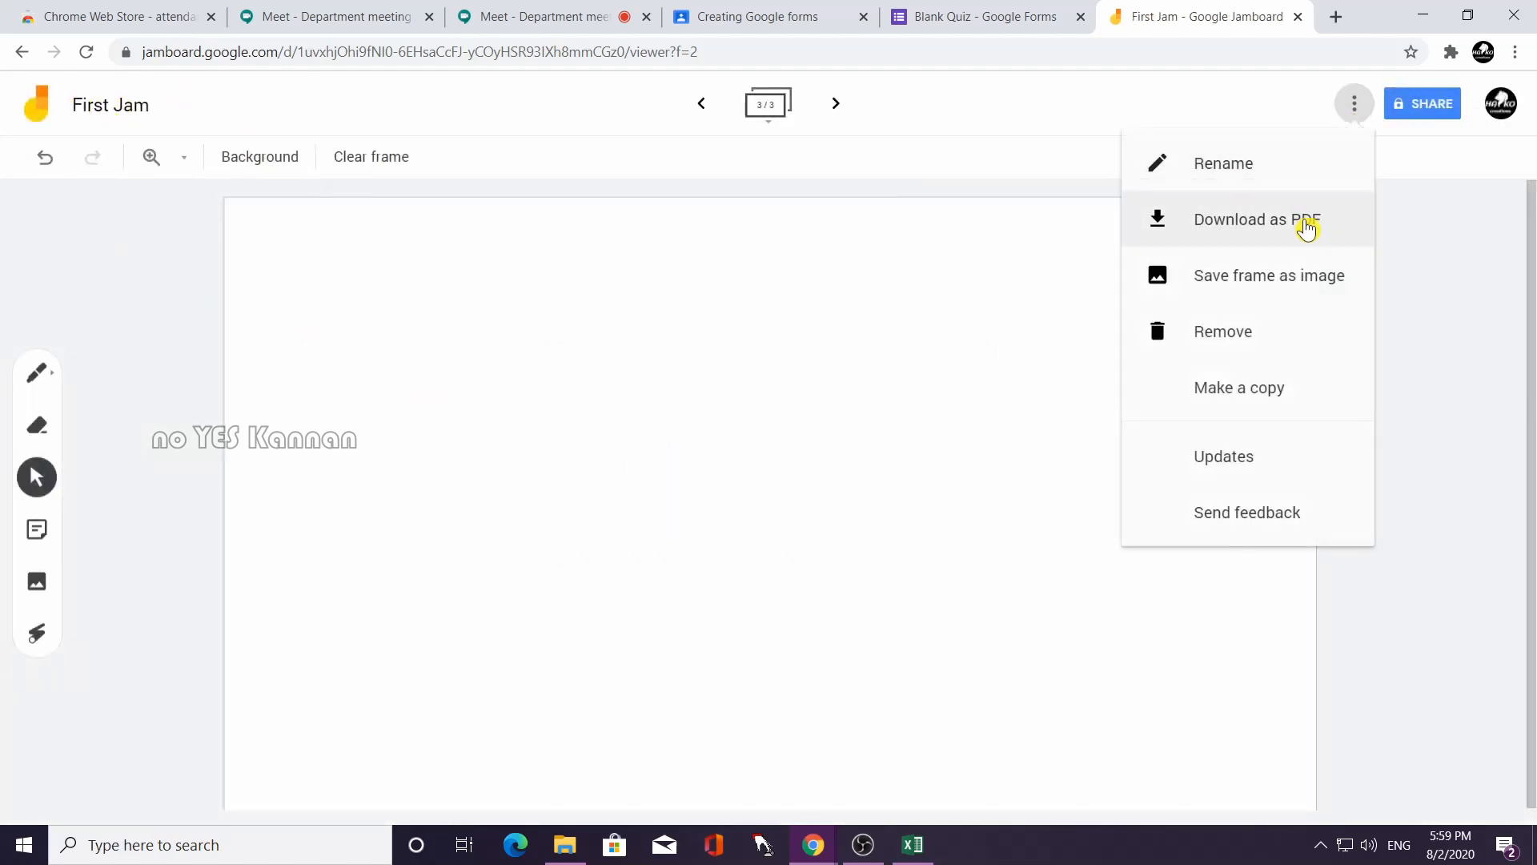
pyautogui.click(1303, 232)
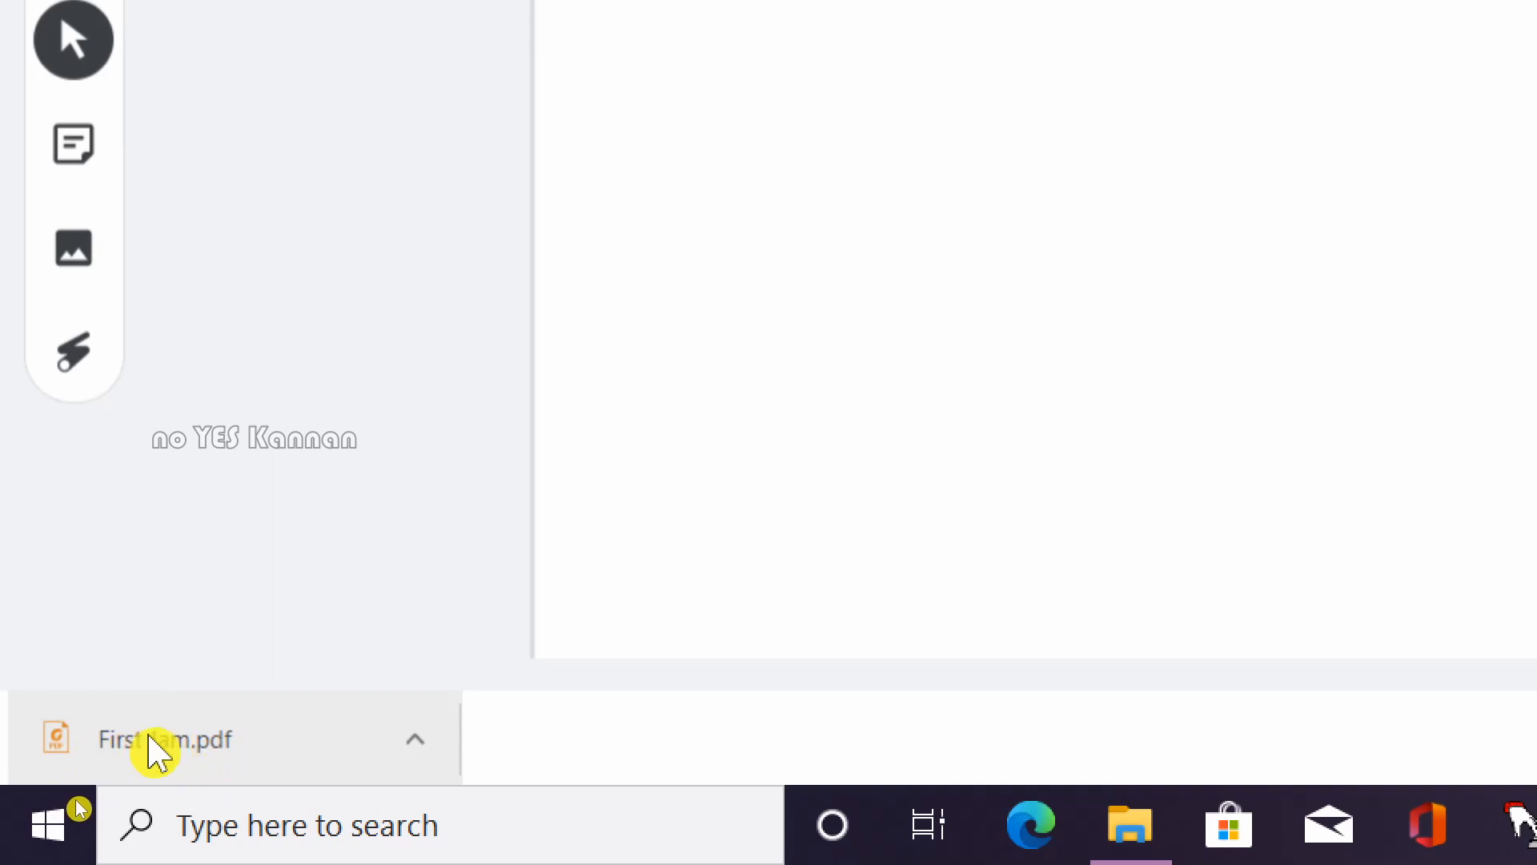
pyautogui.click(153, 756)
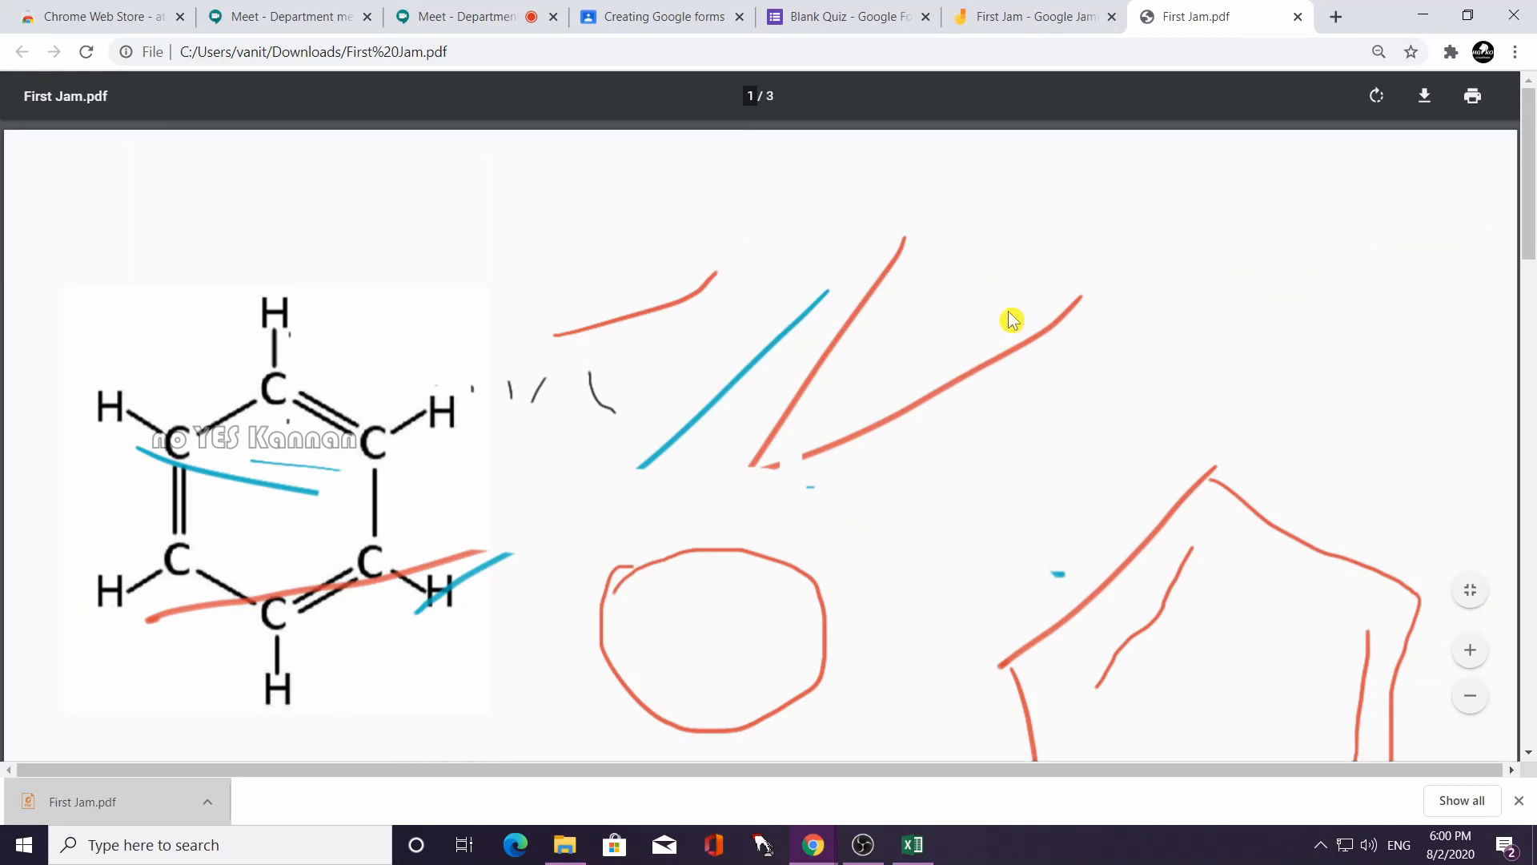
# Look through the pages of the exported PDF from start to end, and close it to return to the jam.
pyautogui.scroll(-10, 896, 436)
pyautogui.scroll(10, 859, 568)
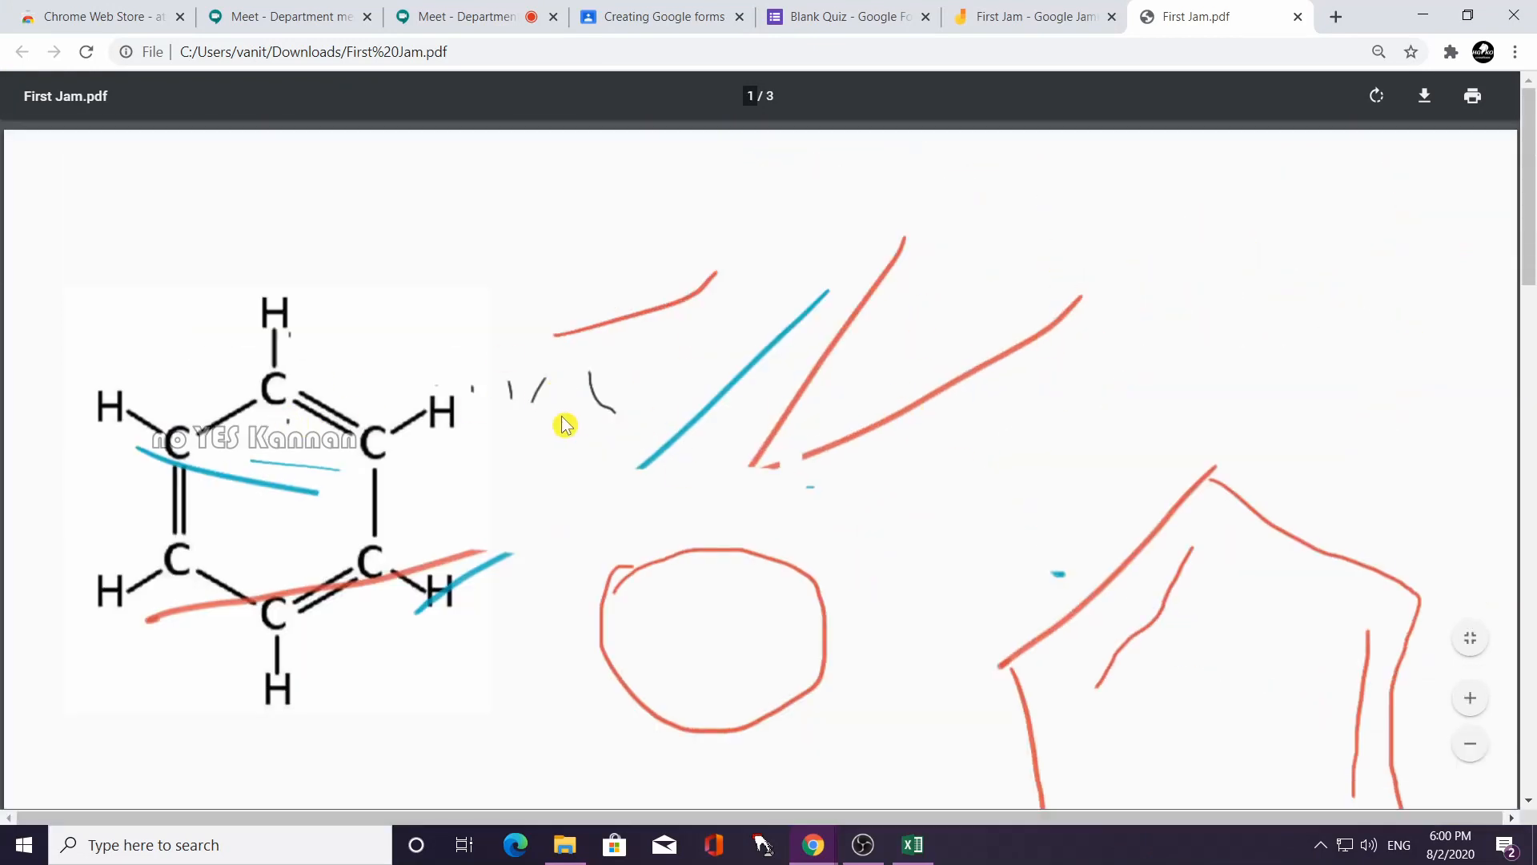
pyautogui.scroll(-20, 560, 425)
pyautogui.scroll(20, 563, 536)
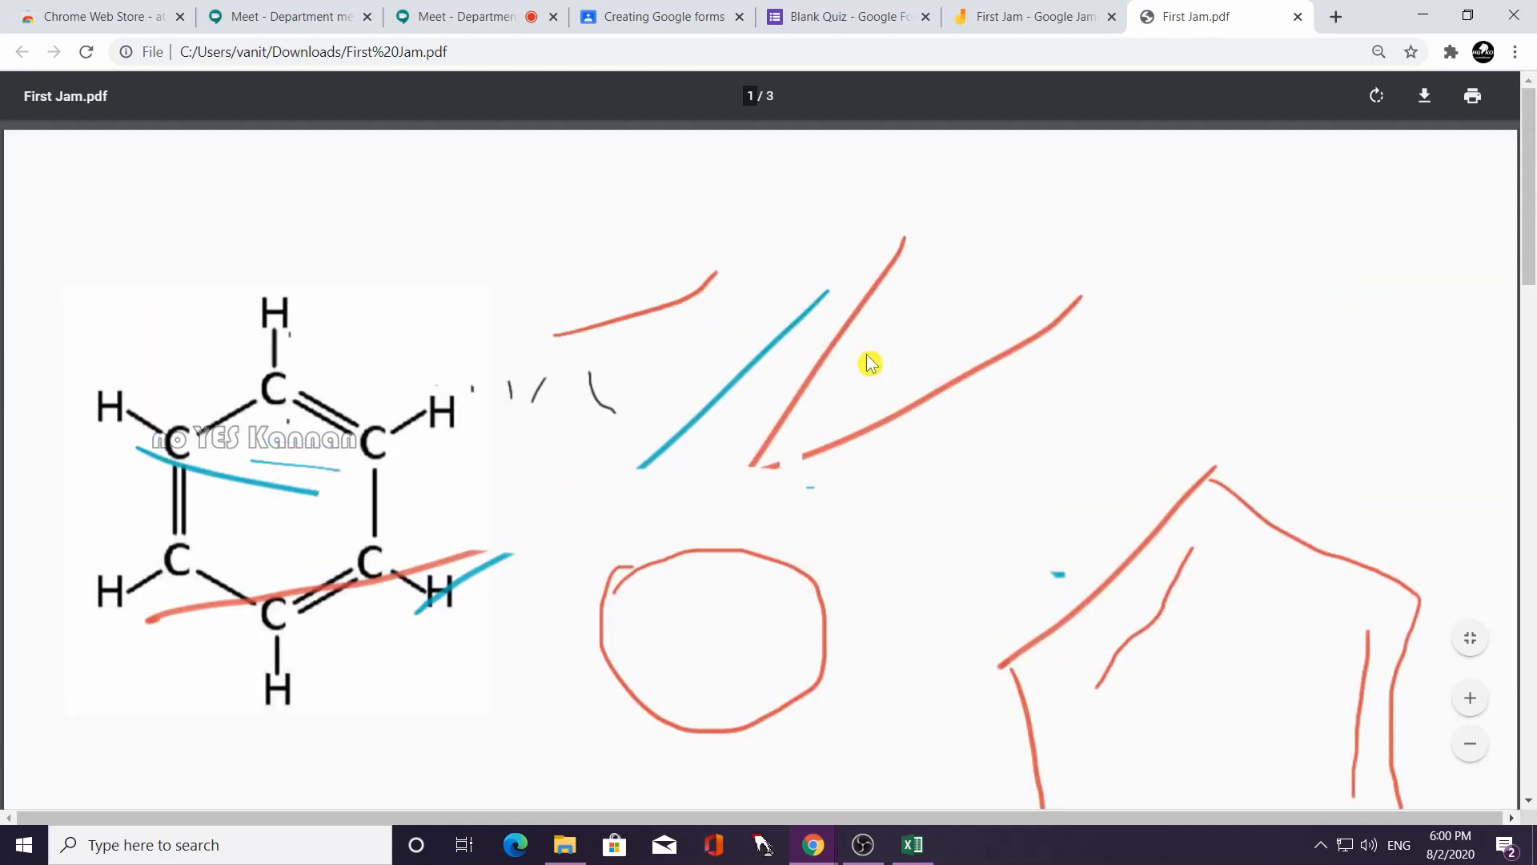
pyautogui.click(1298, 16)
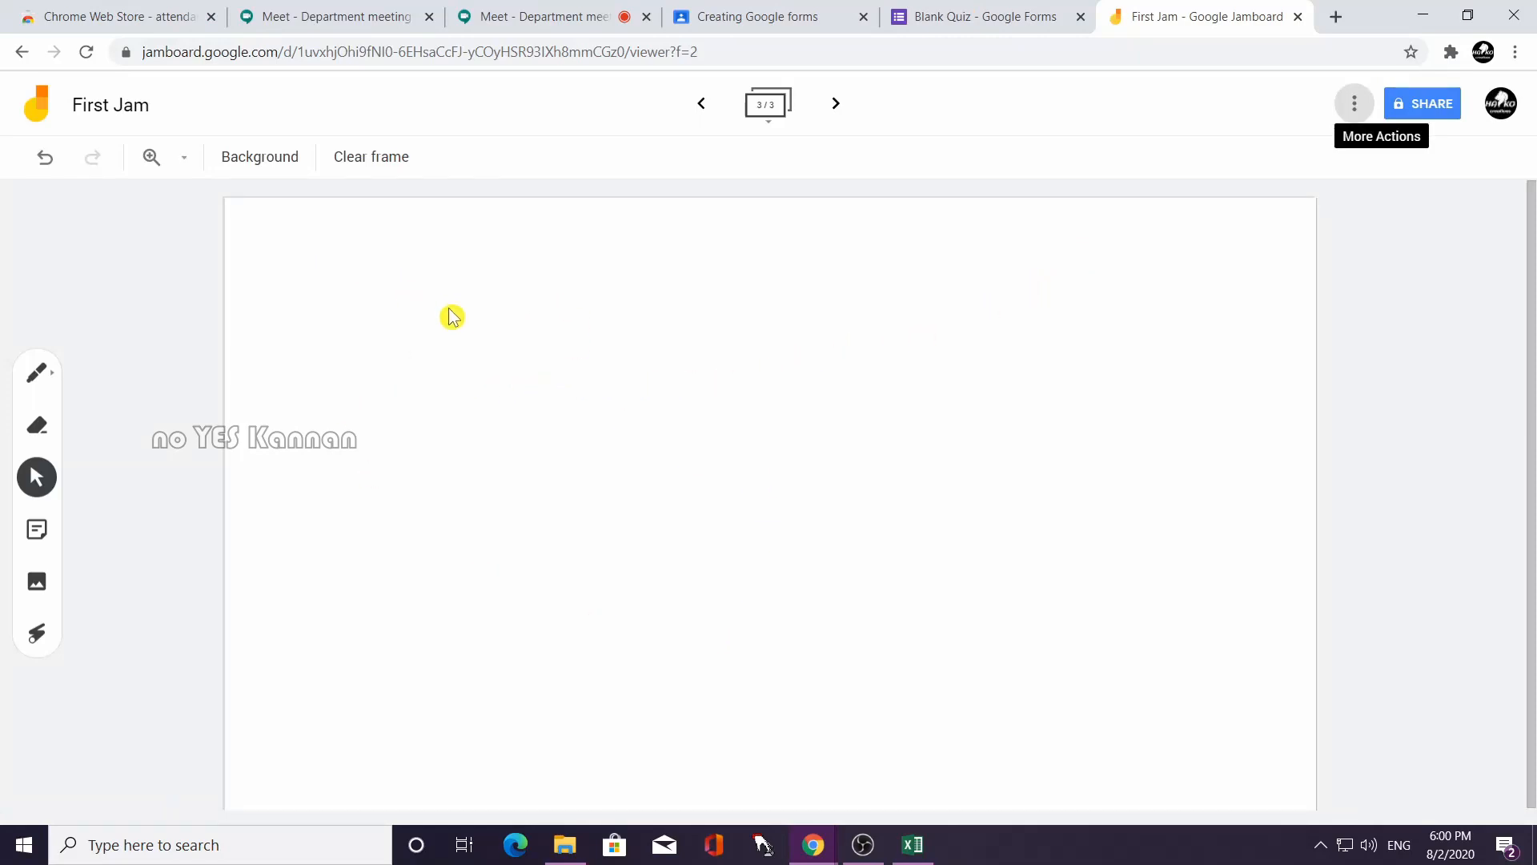
# Draw a looping red freehand pen stroke across the middle of the blank third frame.
pyautogui.click(45, 383)
pyautogui.click(37, 373)
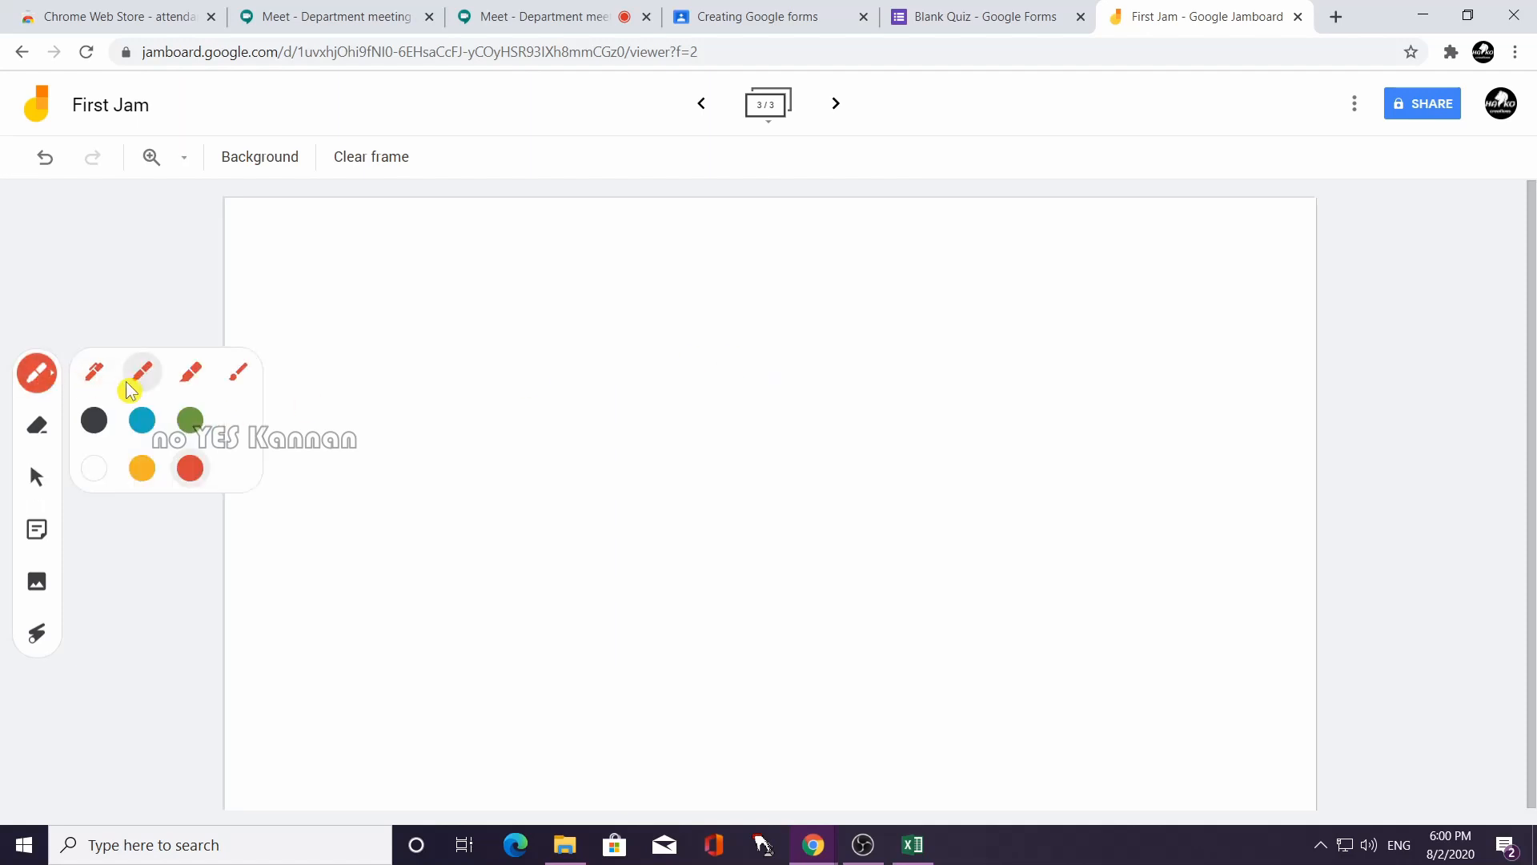
pyautogui.moveTo(452, 382)
pyautogui.mouseDown()
pyautogui.moveTo(832, 384)
pyautogui.moveTo(793, 432)
pyautogui.moveTo(891, 410)
pyautogui.mouseUp()
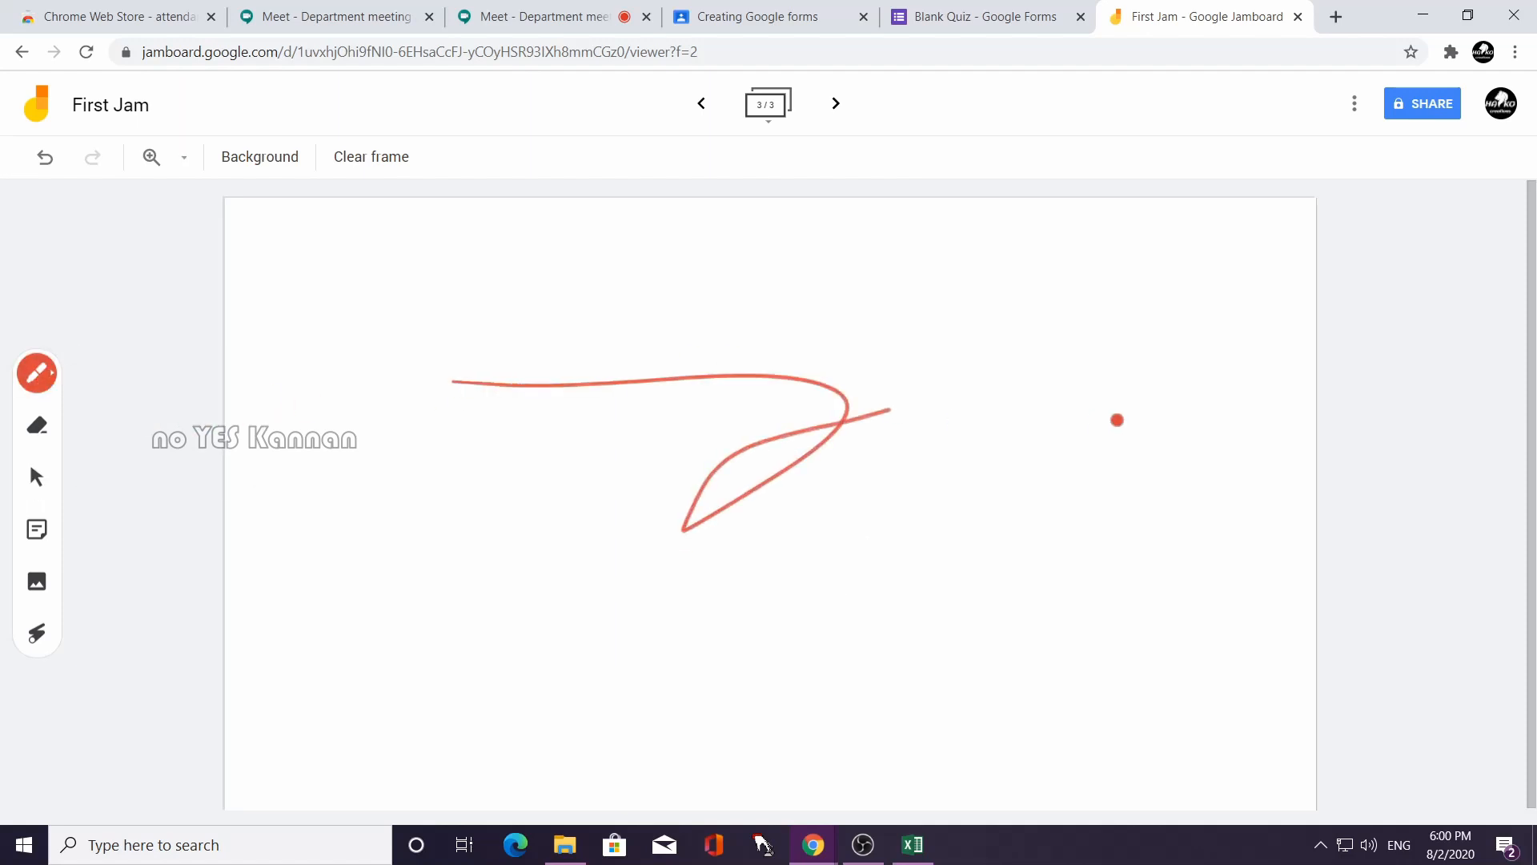